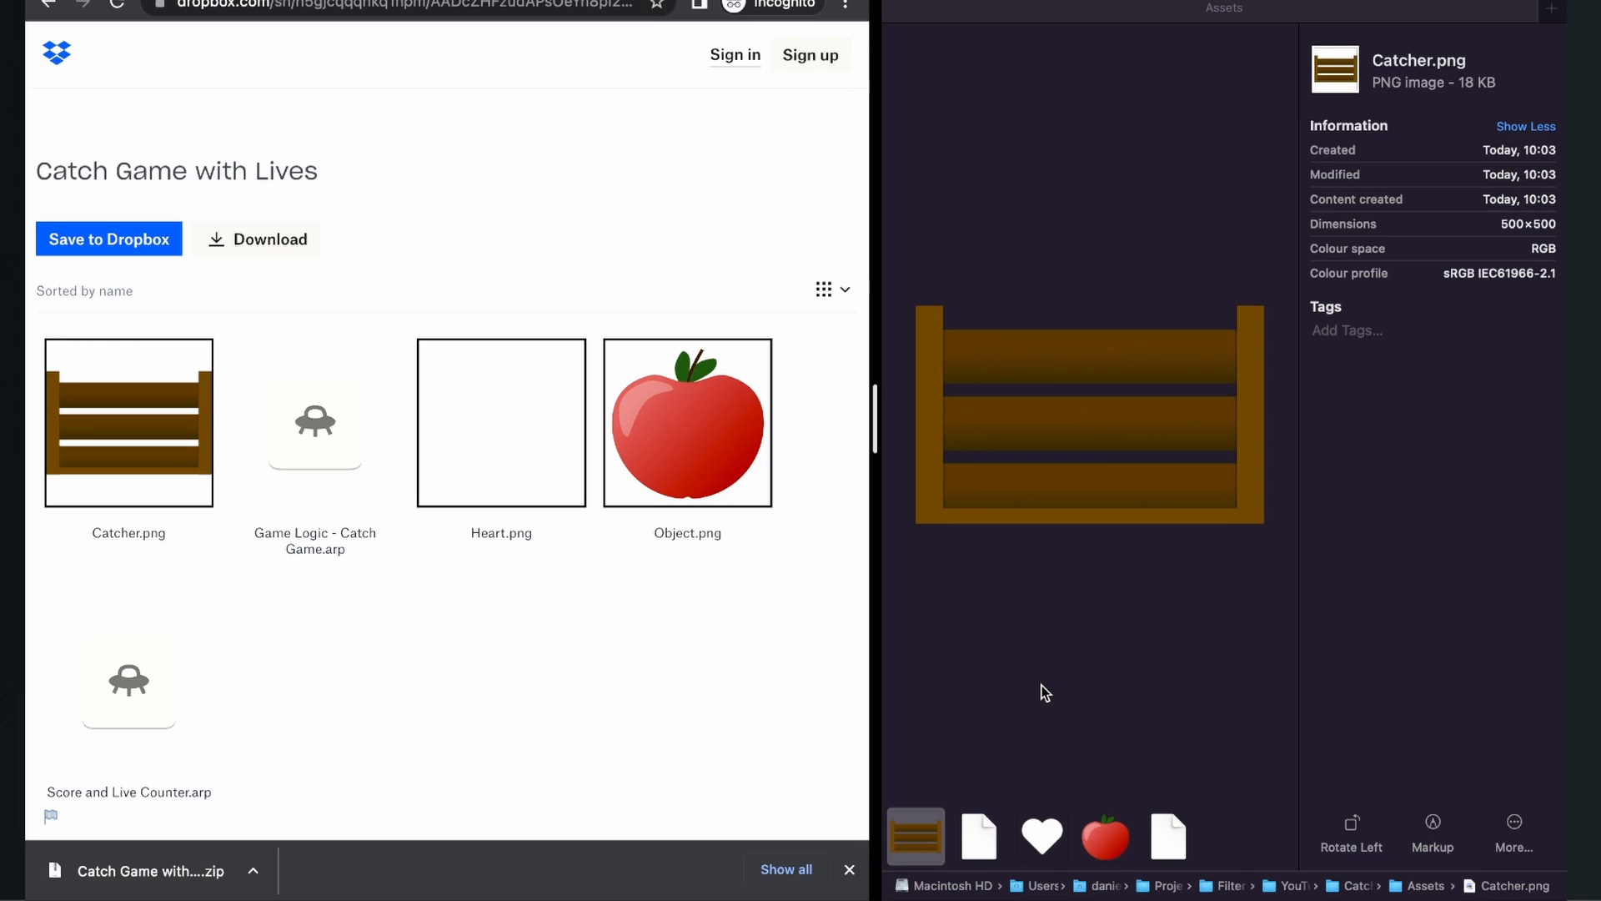
# Step: Preview the downloaded asset files Game Logic - Catch Game.arp, Heart.png, Object.png and Score and Live Counter.arp
pyautogui.press('Tab')
pyautogui.click(993, 833)
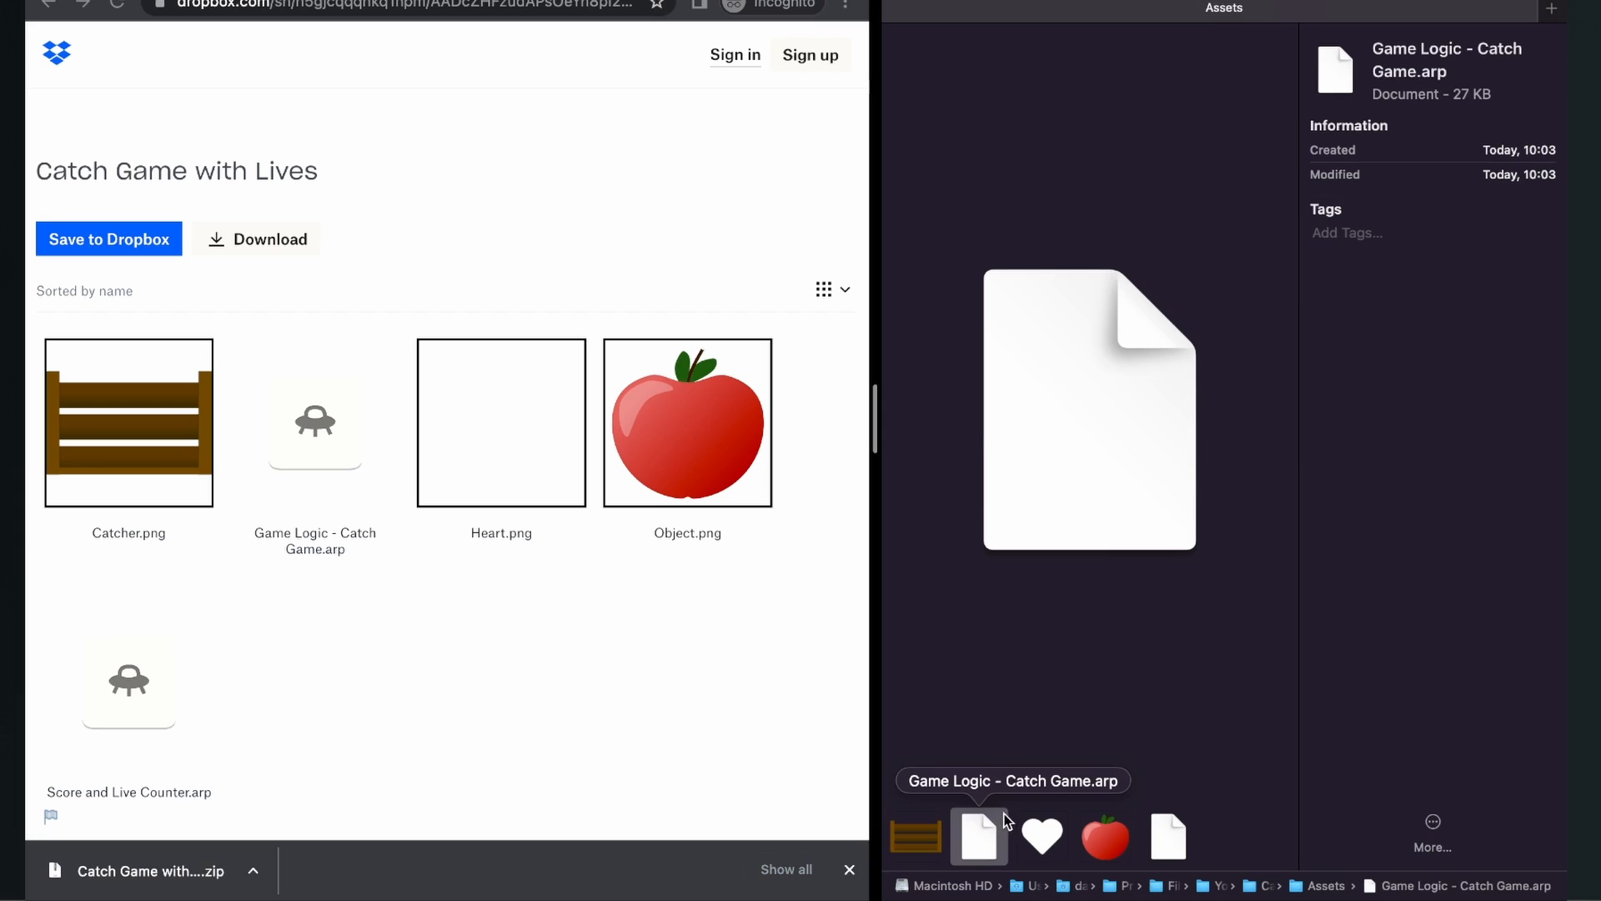
pyautogui.click(1042, 834)
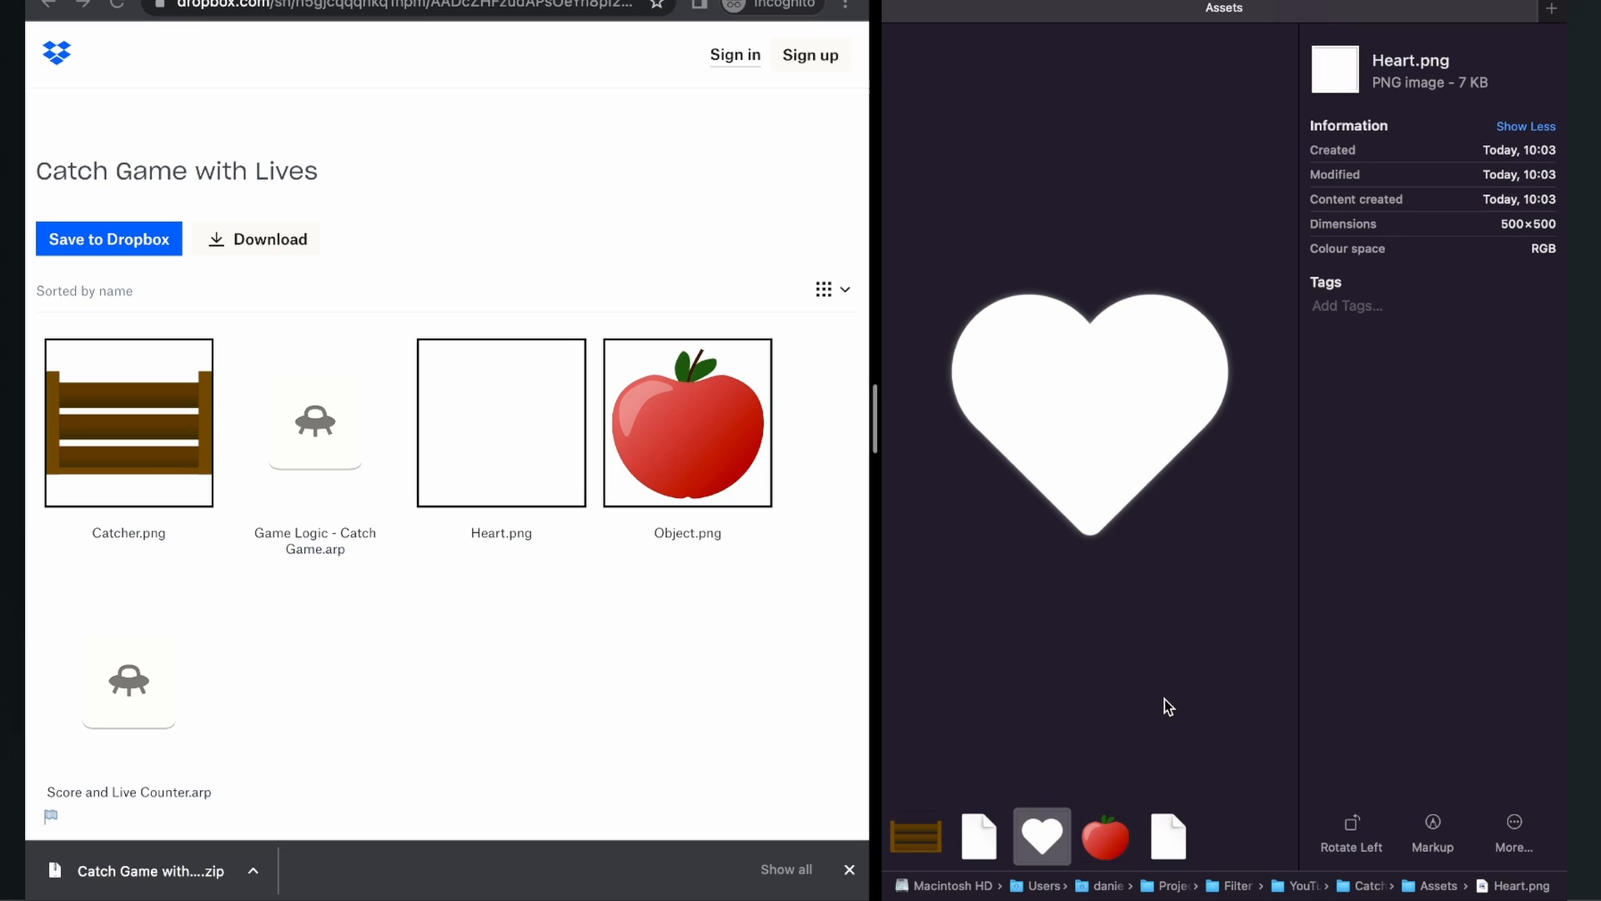
pyautogui.click(1100, 821)
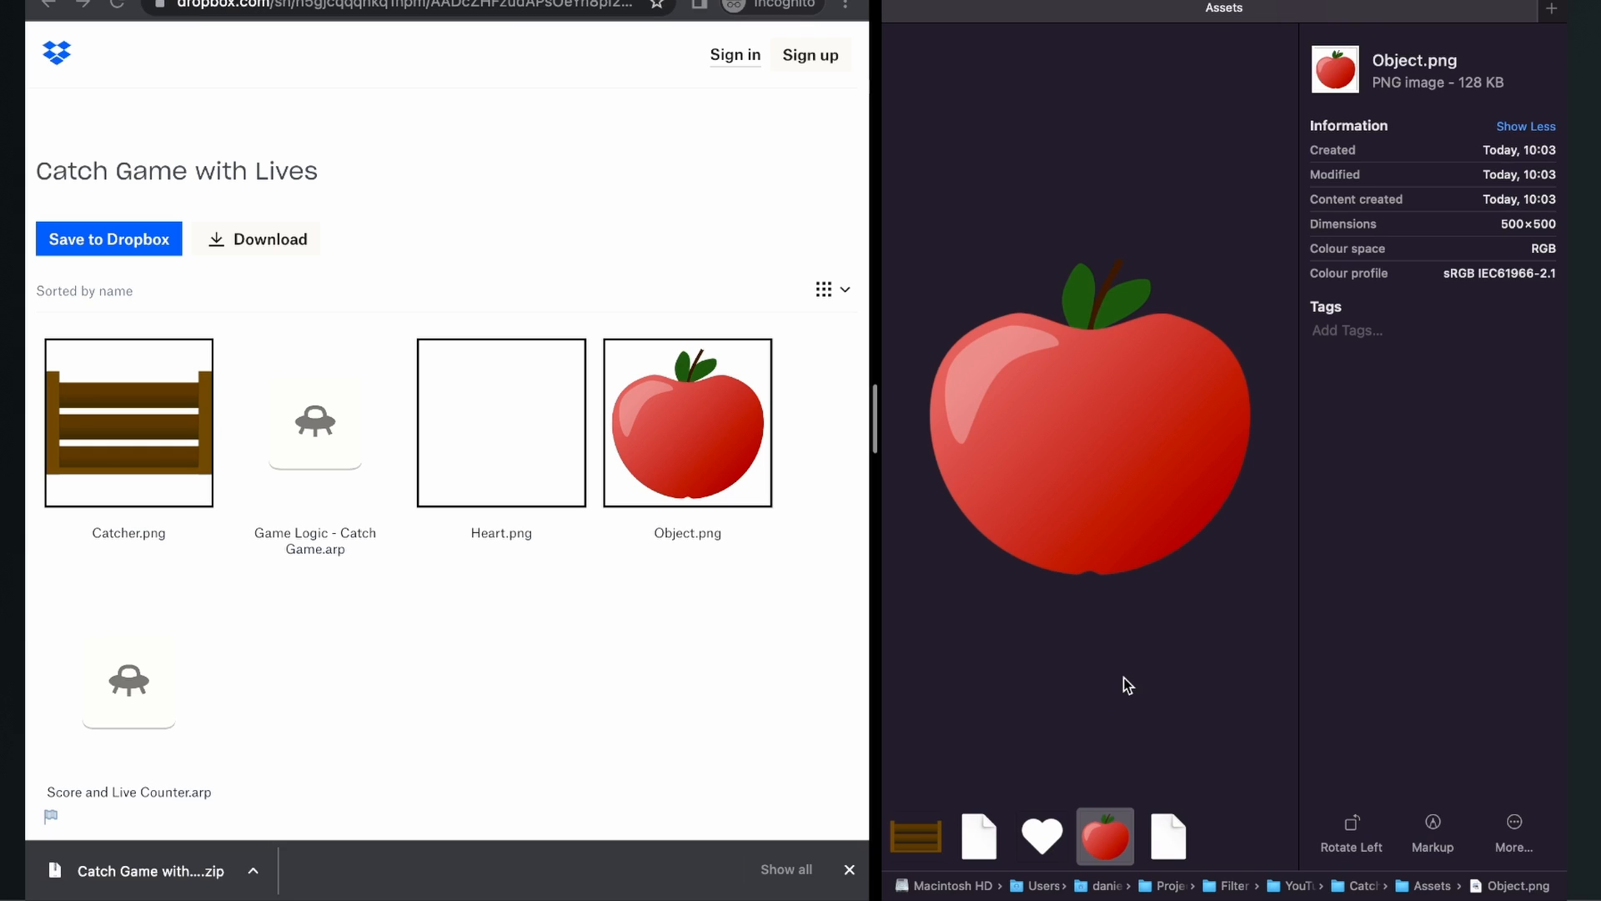
pyautogui.click(1176, 838)
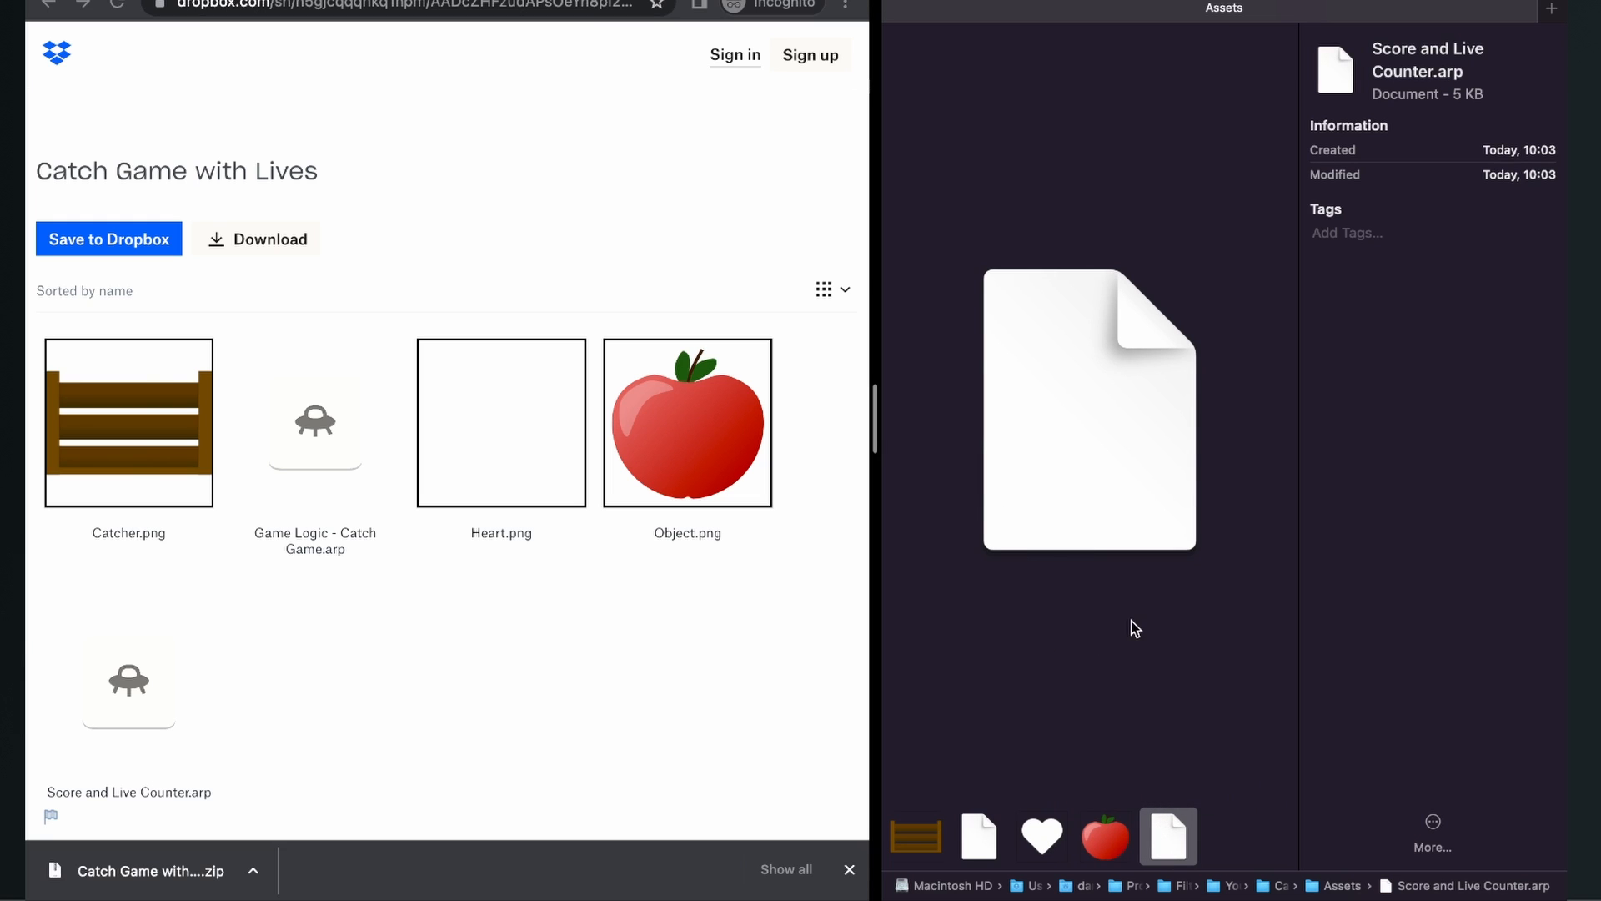
# Step: Switch to Spark AR Studio and import Catcher.png, Heart.png, Object.png and both .arp patch files as project assets
pyautogui.hotkey('ctrl', 'Left')
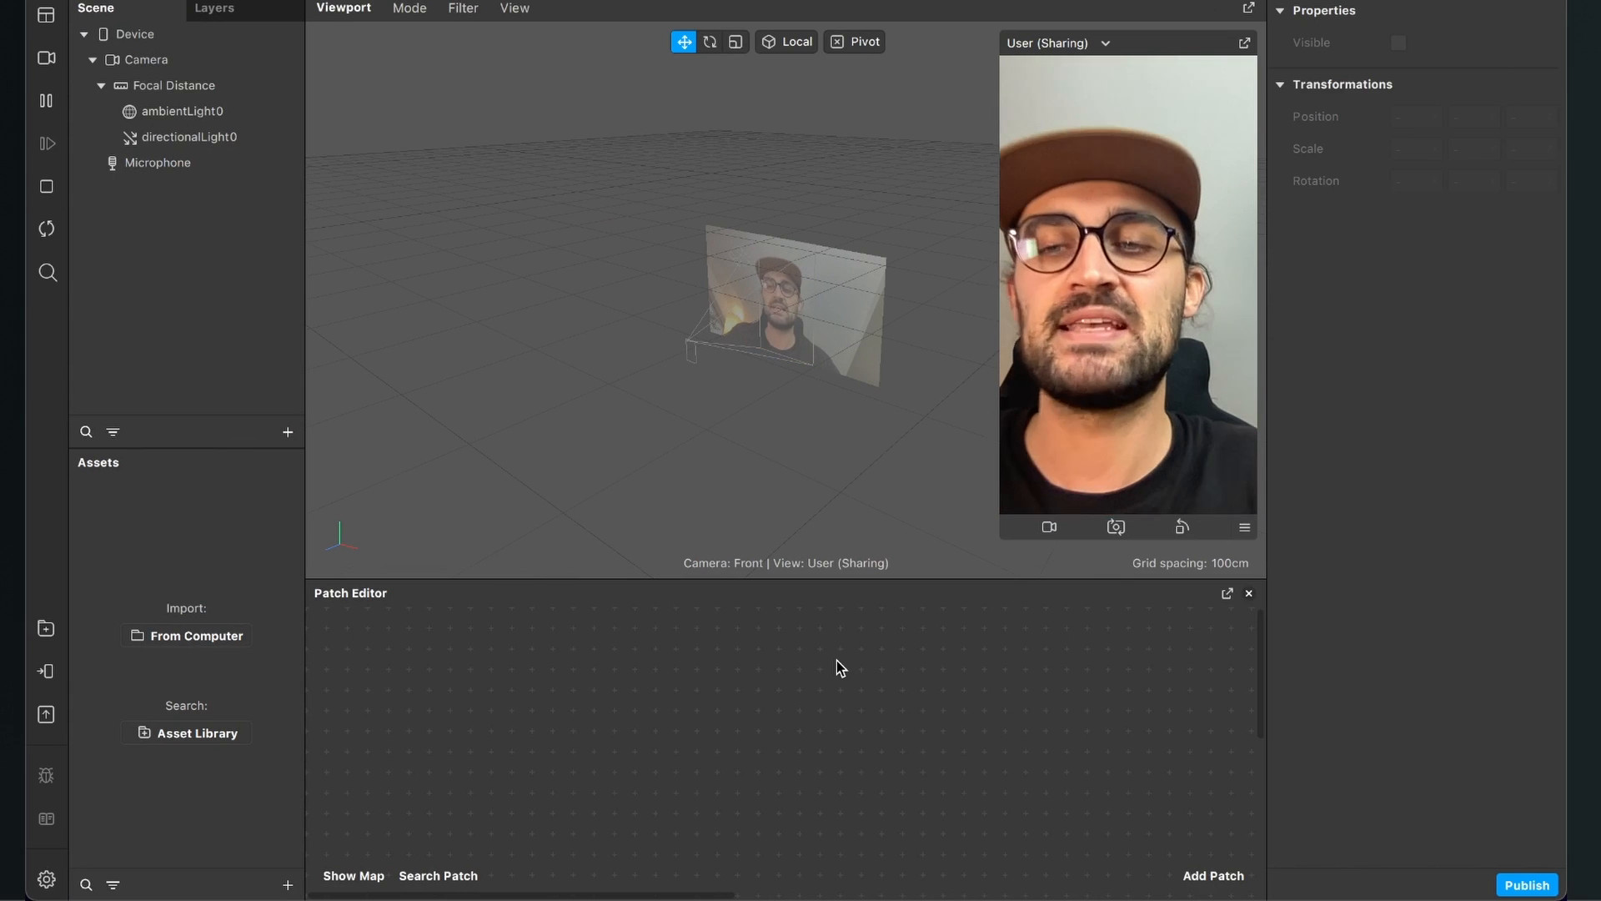
pyautogui.click(167, 841)
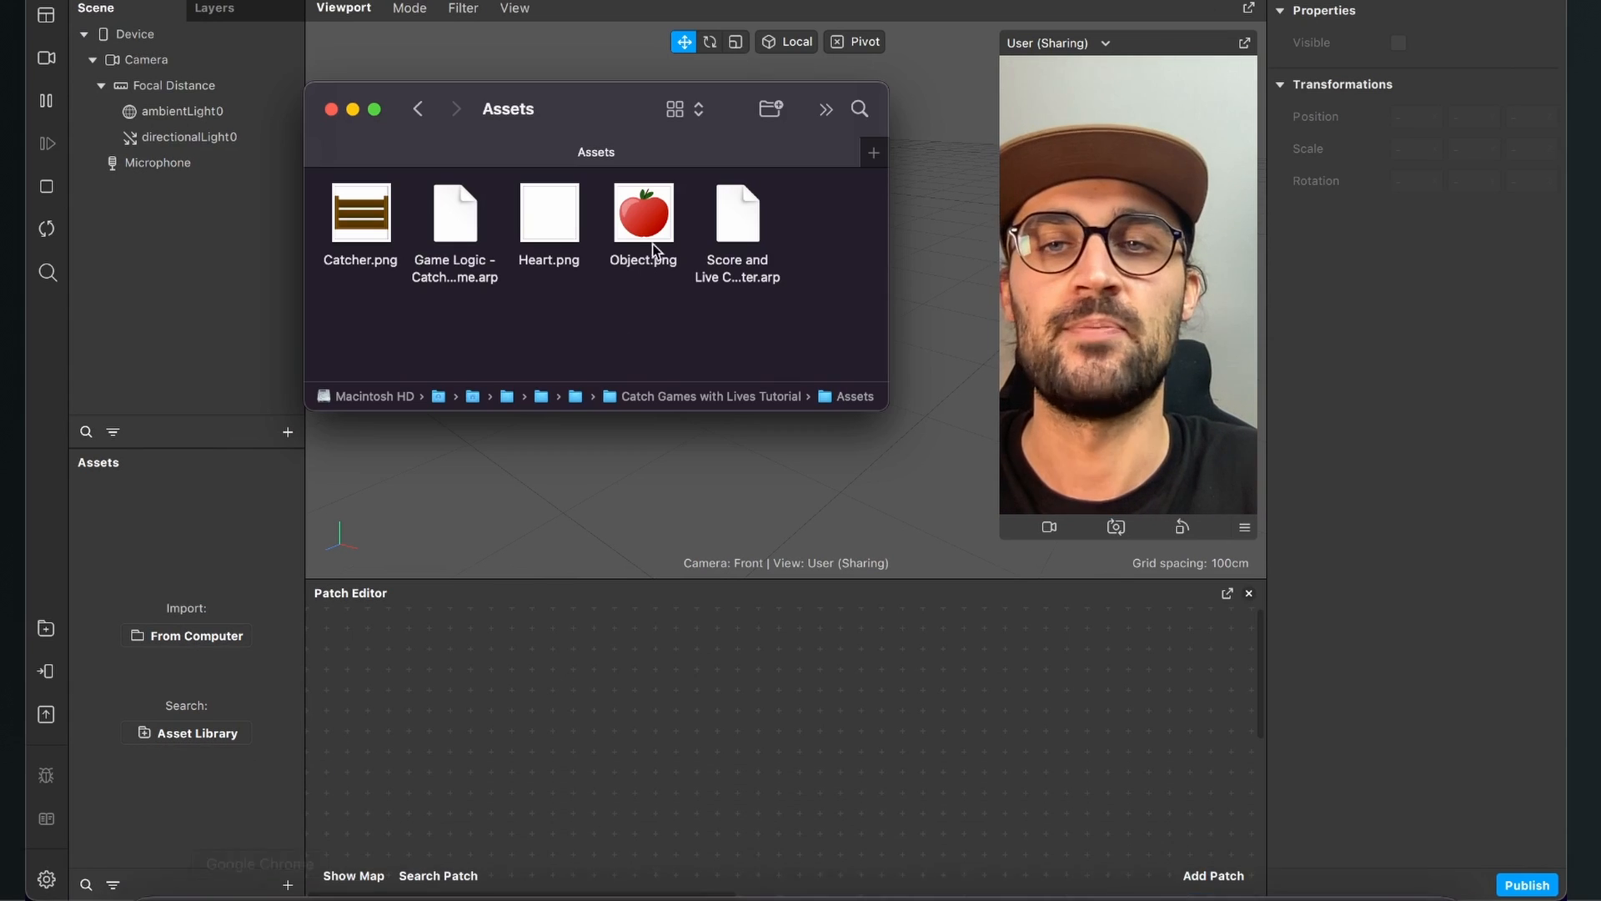
pyautogui.moveTo(803, 323); pyautogui.dragTo(145, 593)
pyautogui.click(455, 653)
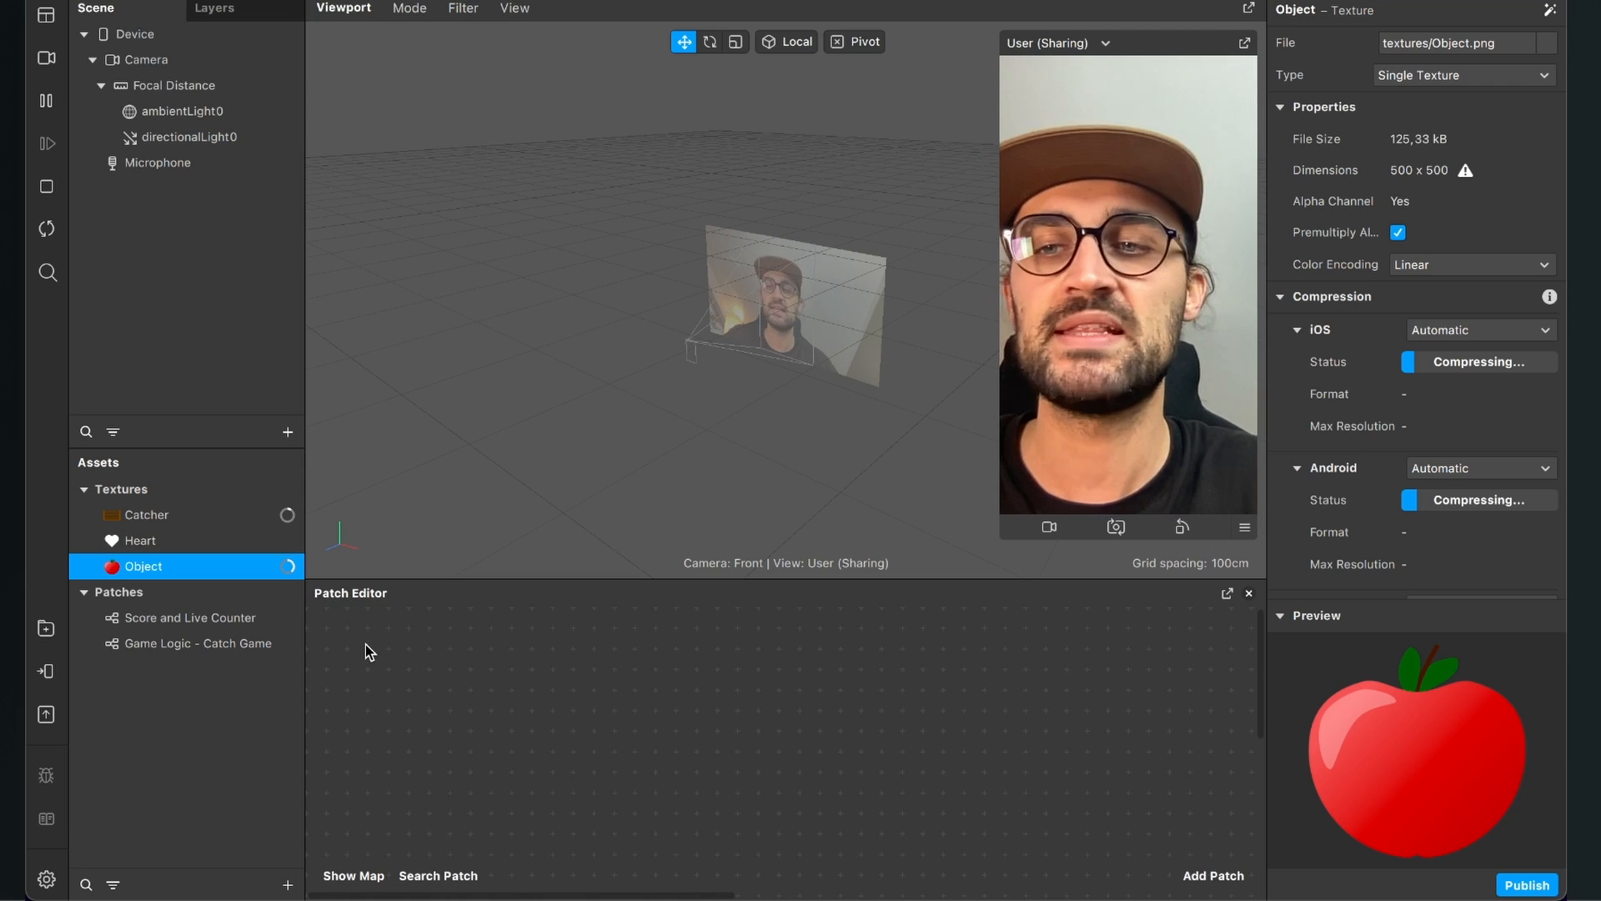
# Step: Set the compression of the Catcher, Heart and Object textures to None for iOS, Android and Older Android
pyautogui.click(169, 517)
pyautogui.keyDown('shift'); pyautogui.click(164, 542); pyautogui.keyUp('shift')
pyautogui.keyDown('shift'); pyautogui.click(152, 568); pyautogui.keyUp('shift')
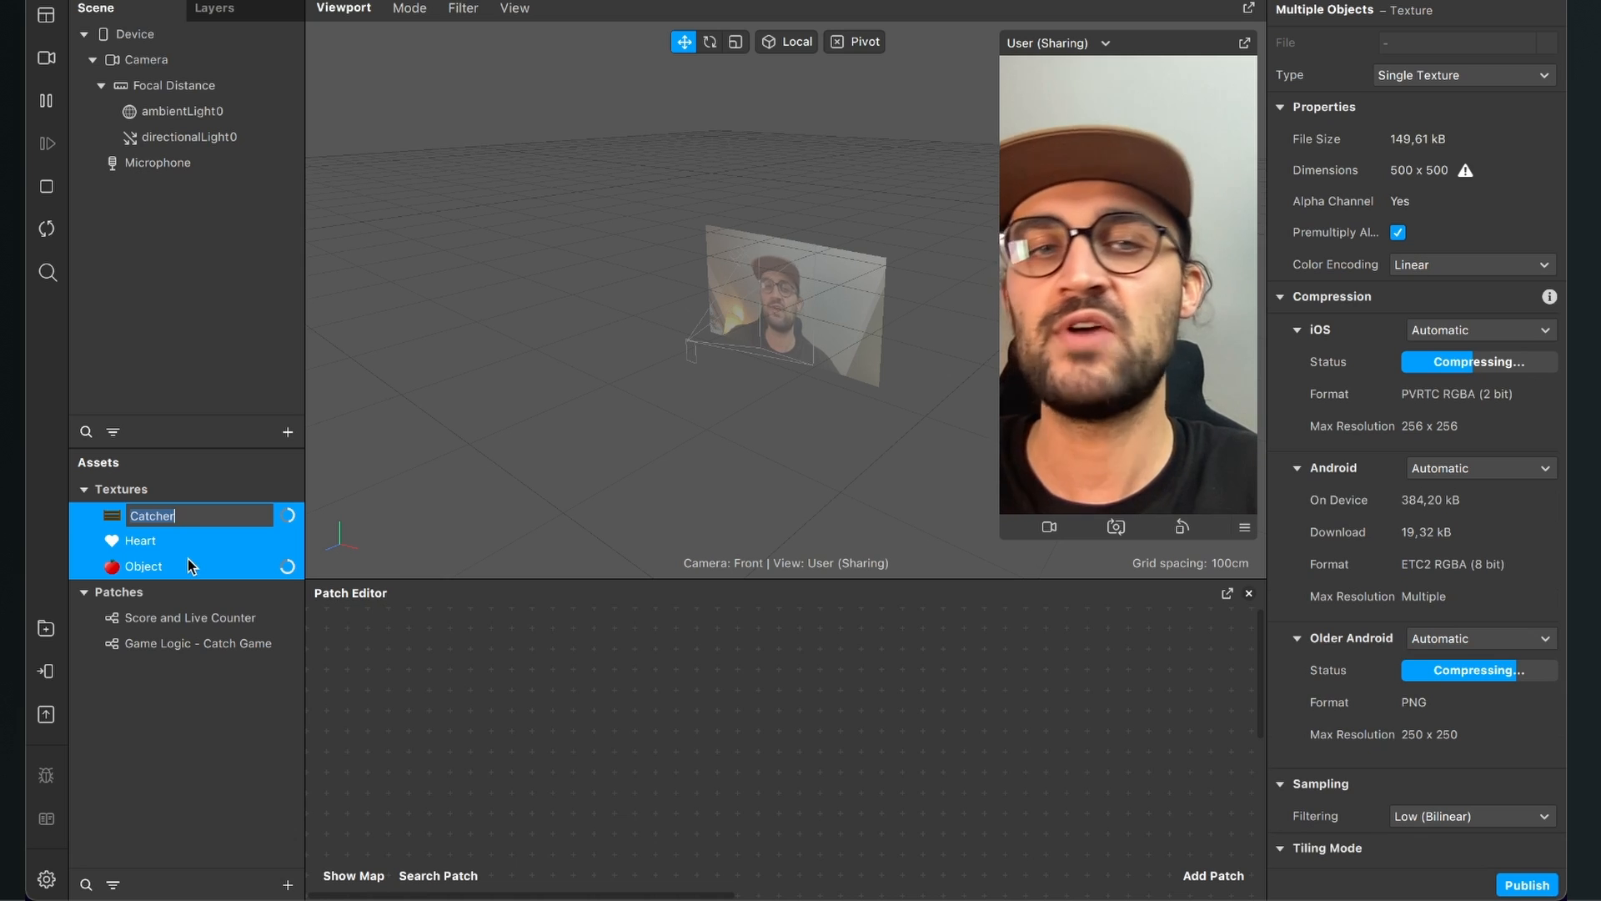
pyautogui.click(1481, 330)
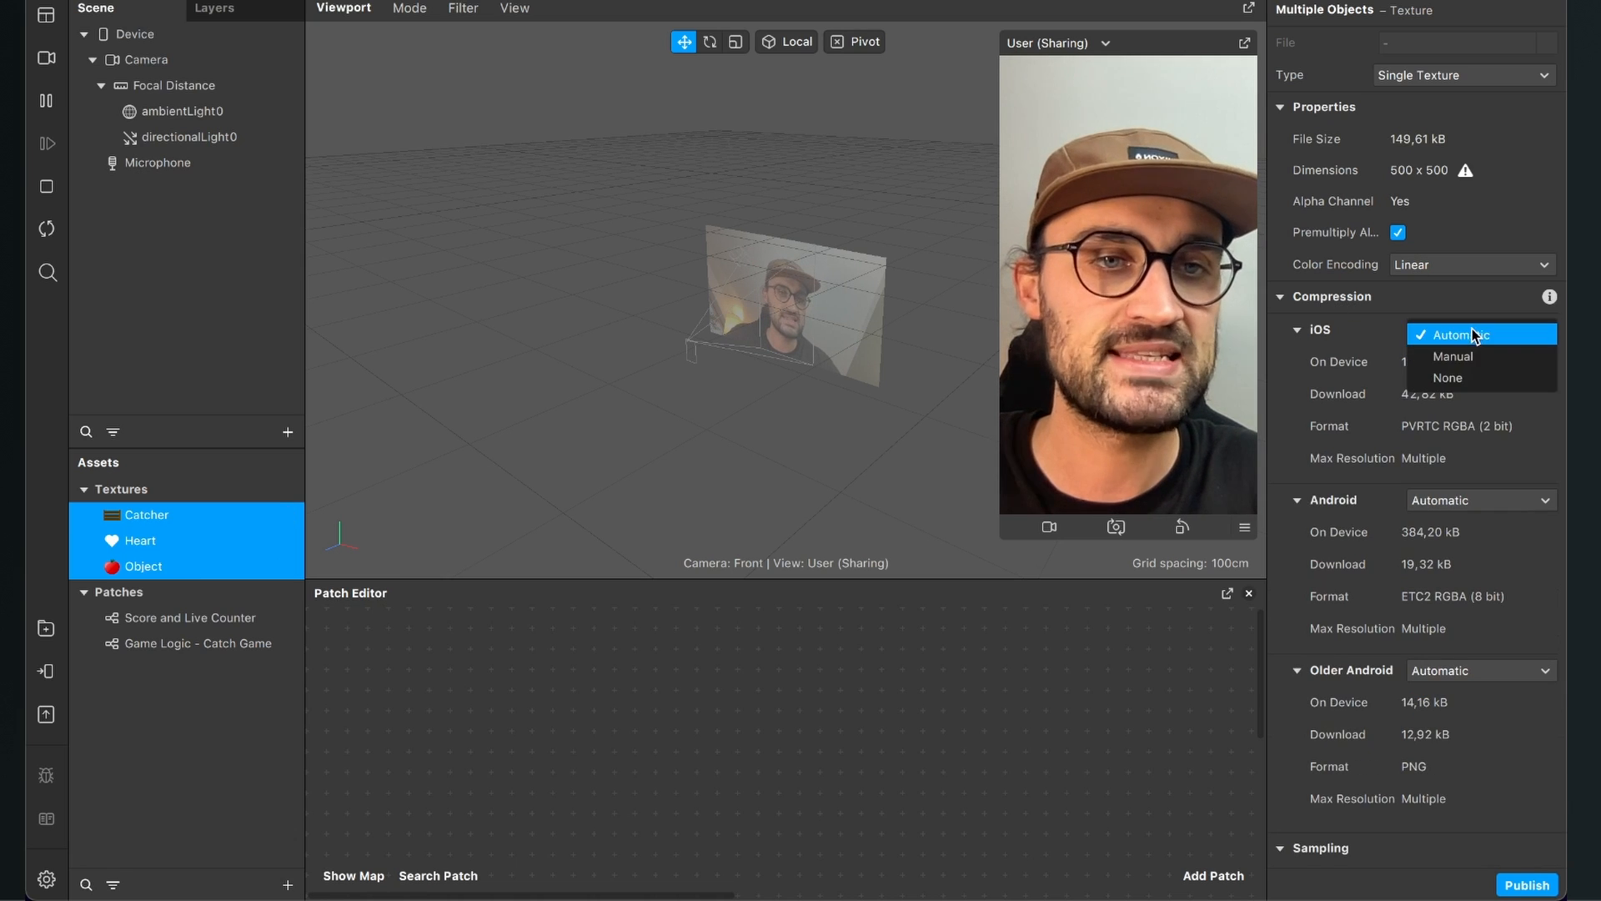
pyautogui.click(1458, 378)
pyautogui.click(1481, 436)
pyautogui.click(1432, 482)
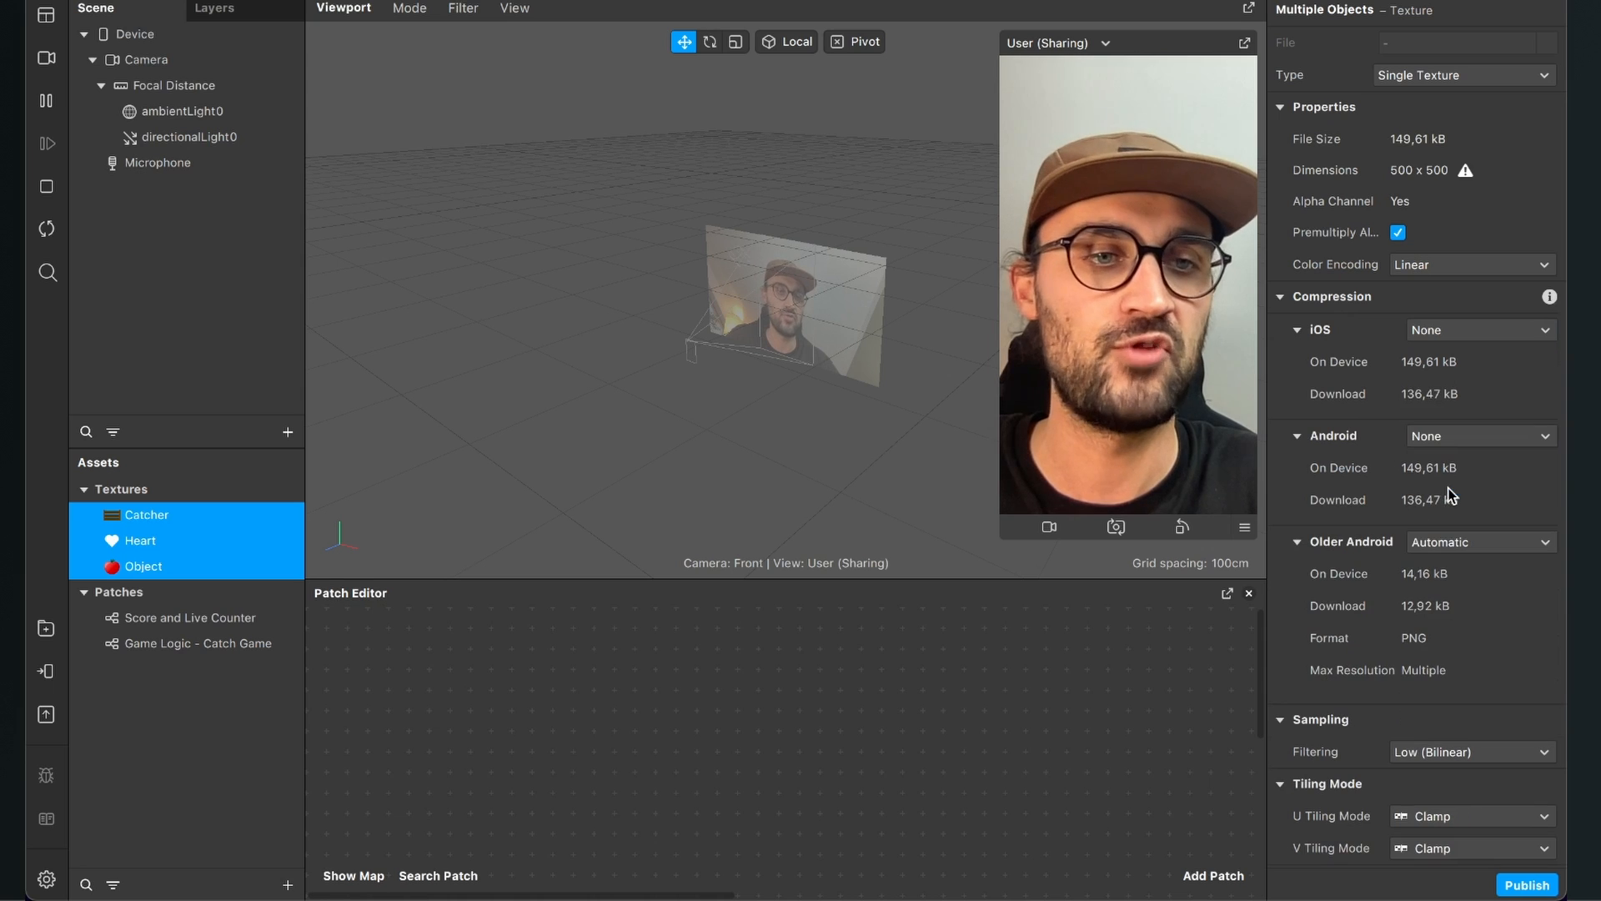
pyautogui.click(1432, 541)
pyautogui.click(1450, 587)
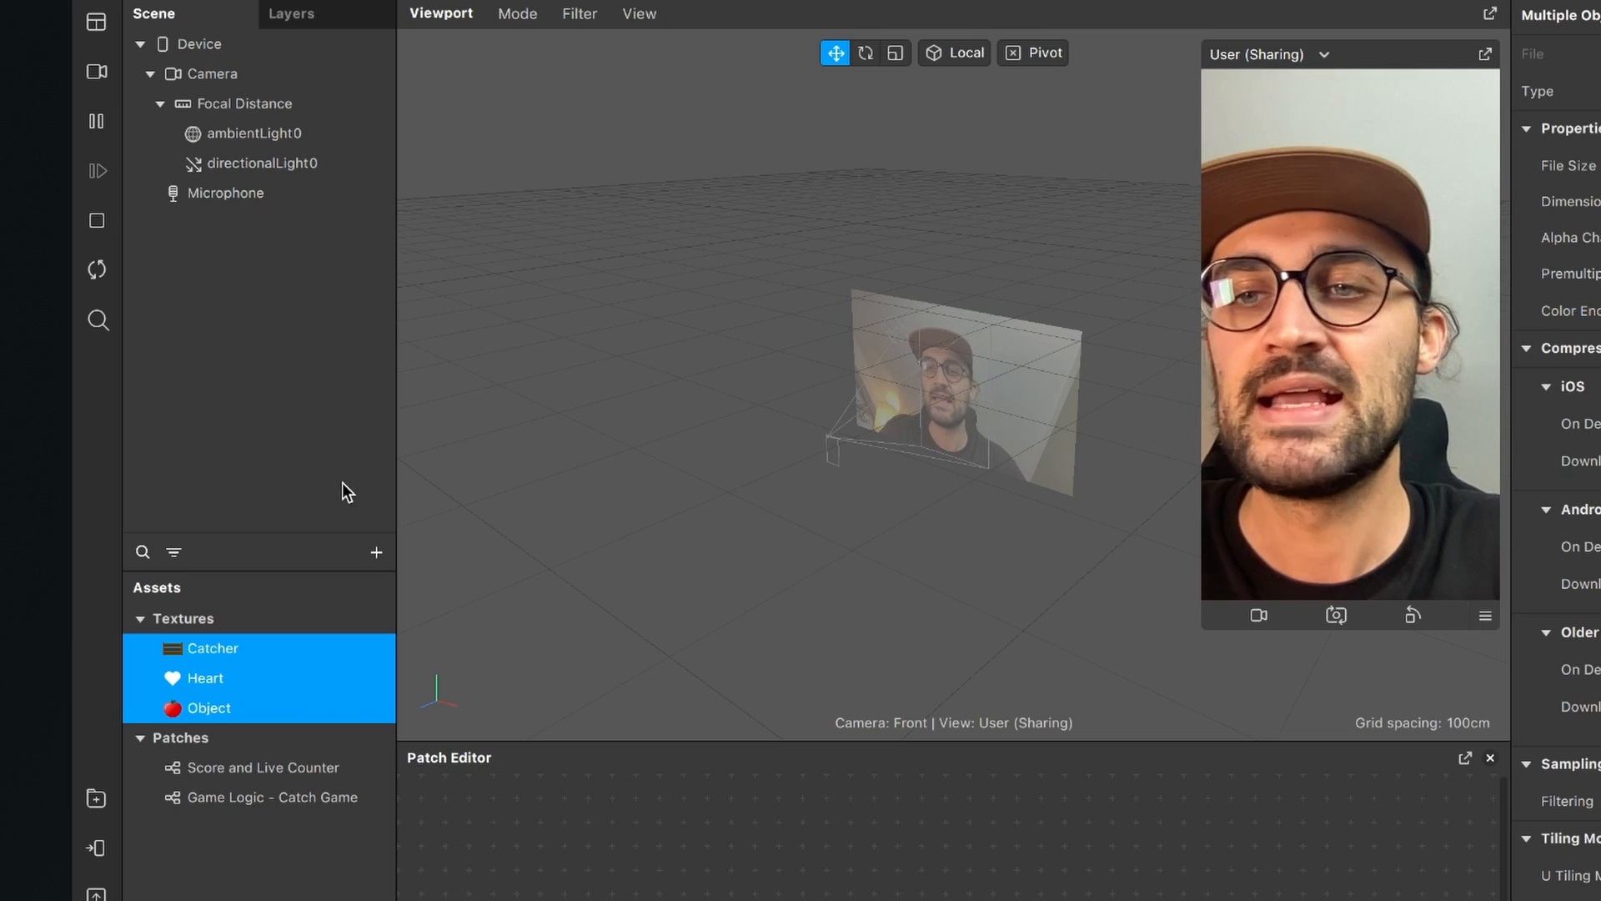
# Step: Add a Face Tracker to the scene
pyautogui.click(376, 552)
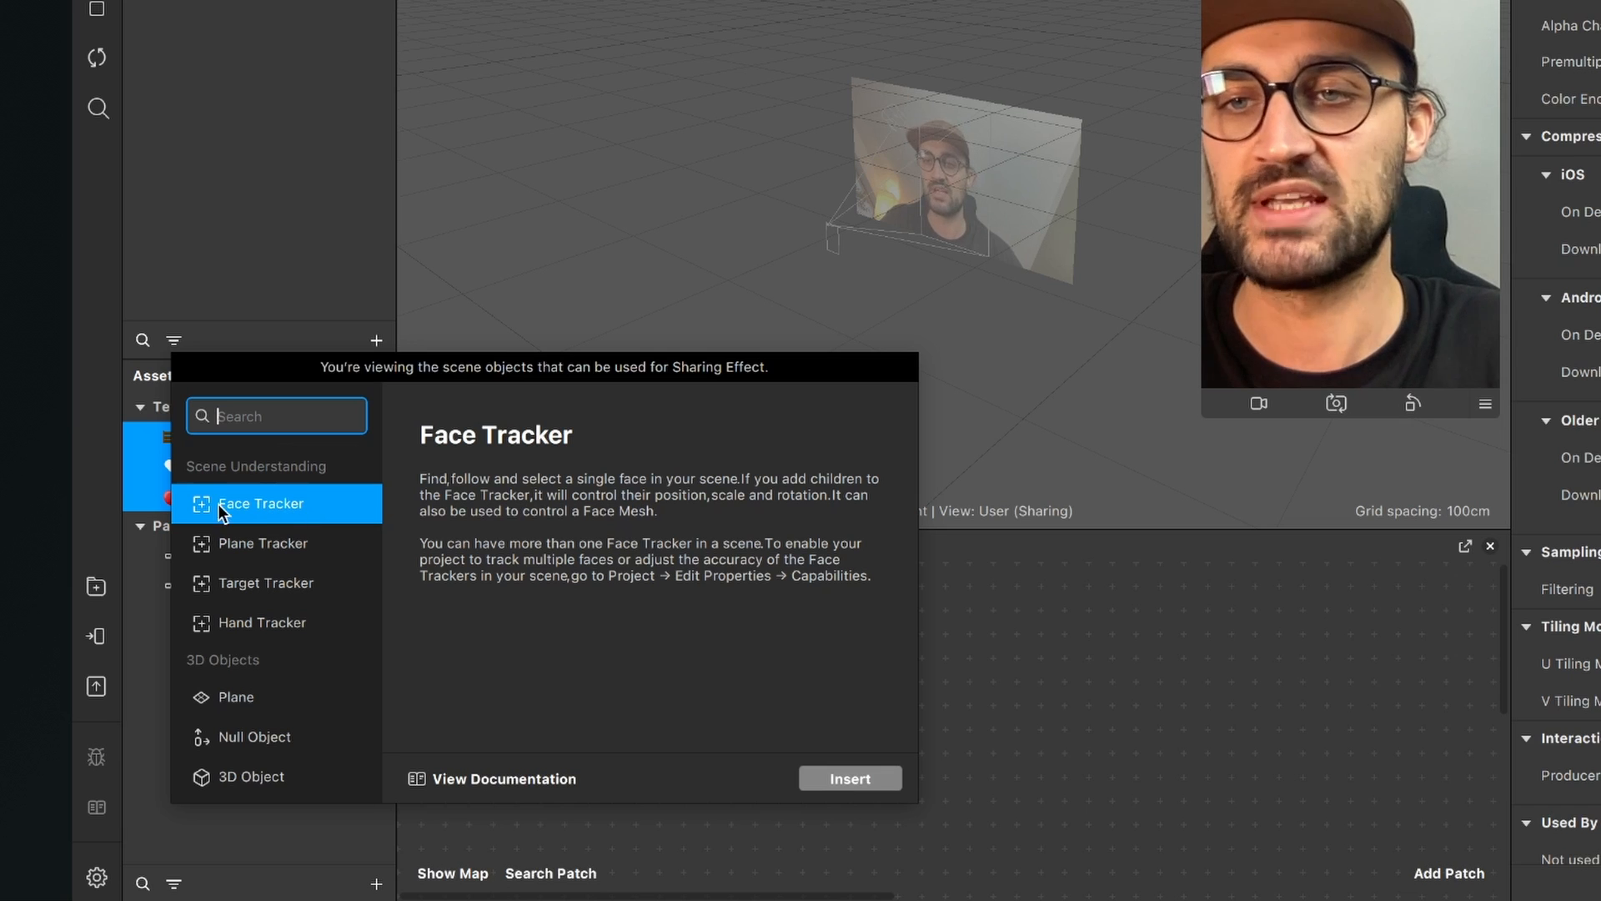
pyautogui.click(821, 778)
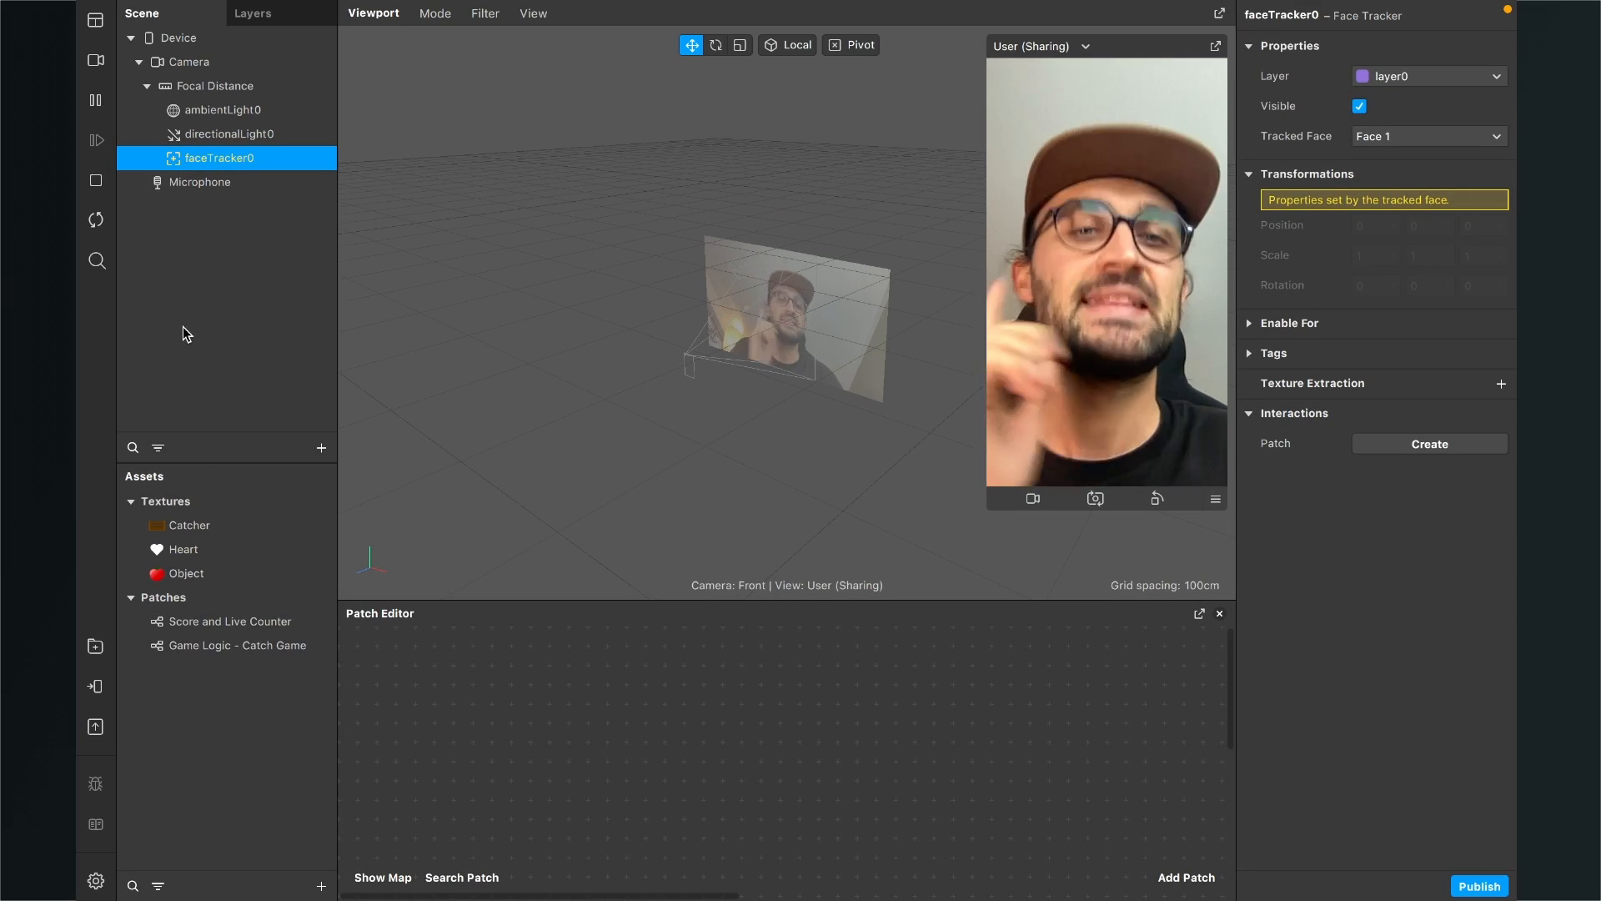
pyautogui.click(189, 355)
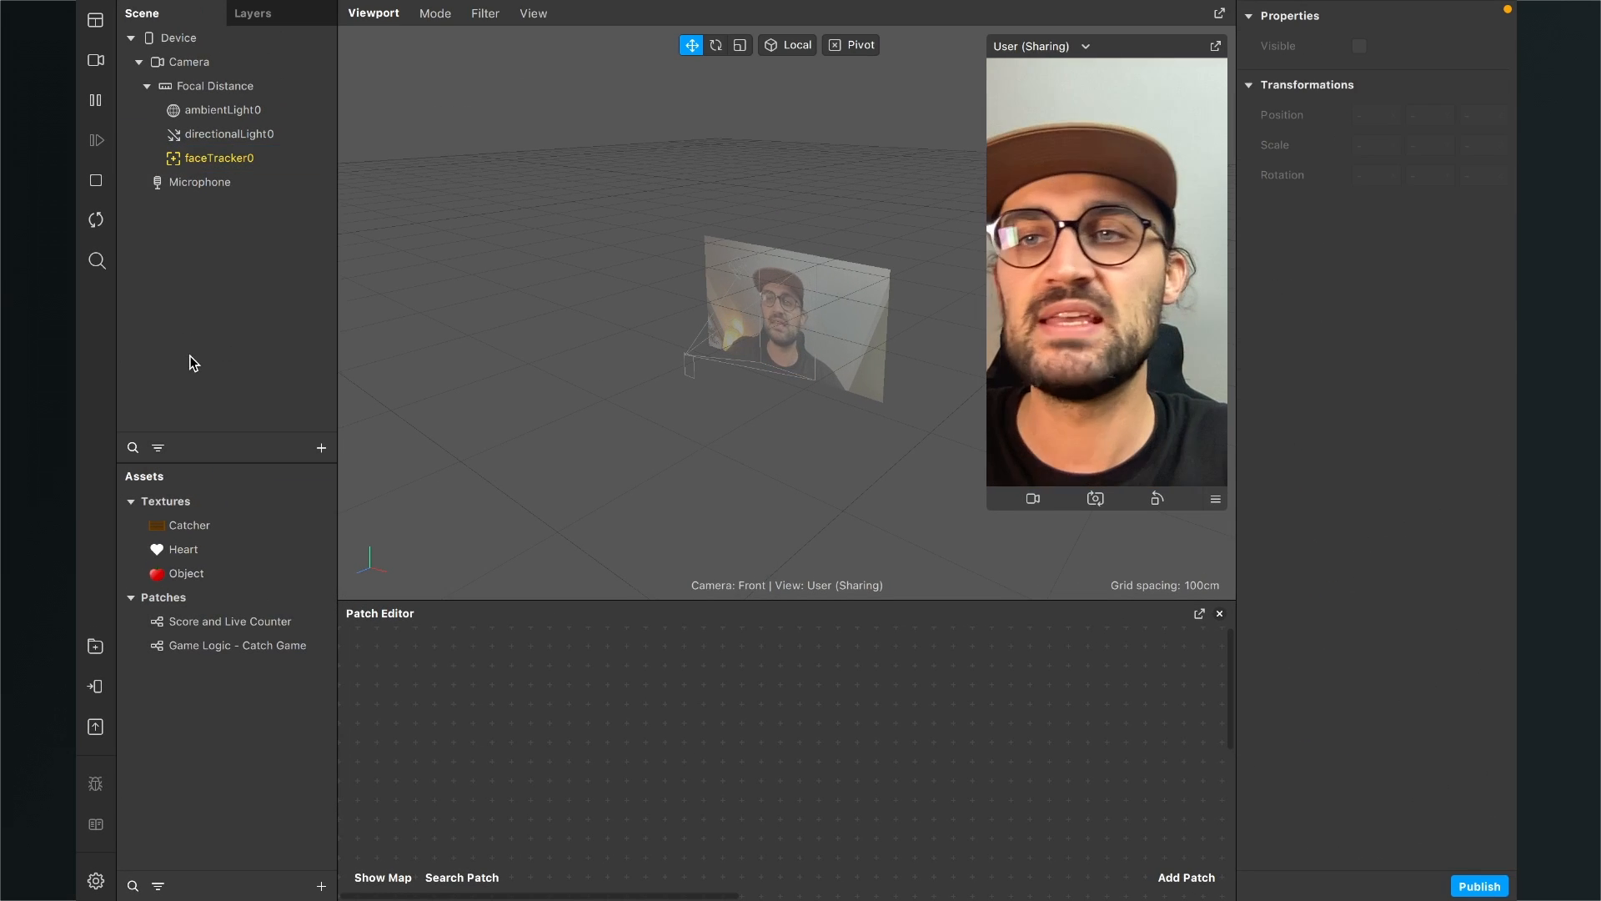
# Step: Bring the face tracker into the Patch Editor as a patch chain with Face Finder and Face Select
pyautogui.click(227, 164)
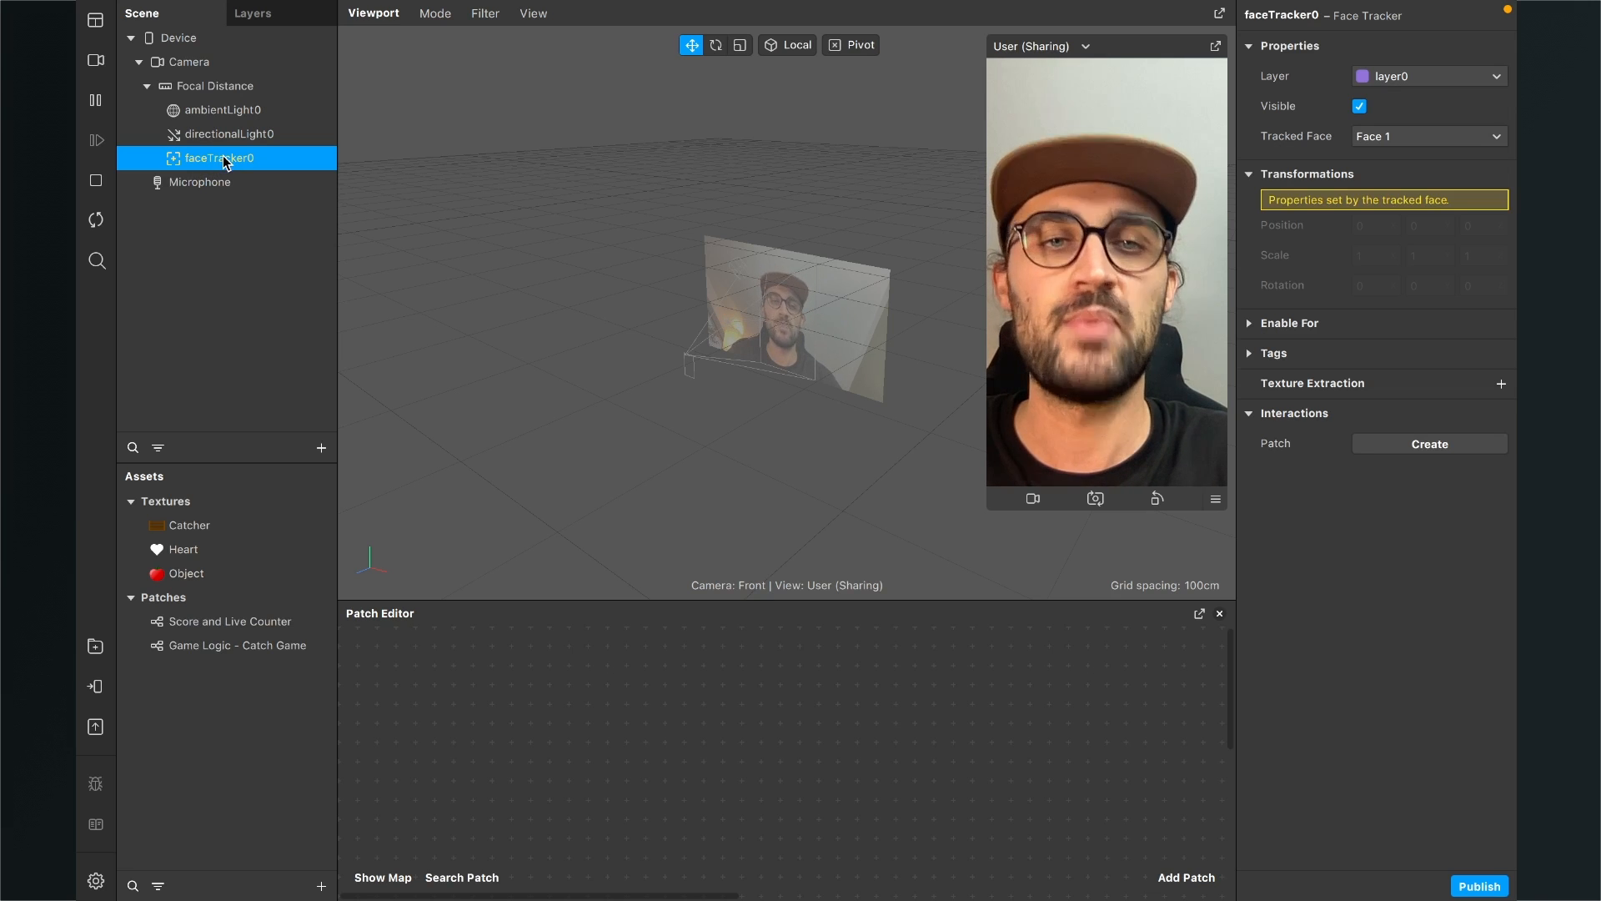
pyautogui.moveTo(225, 162); pyautogui.dragTo(613, 742)
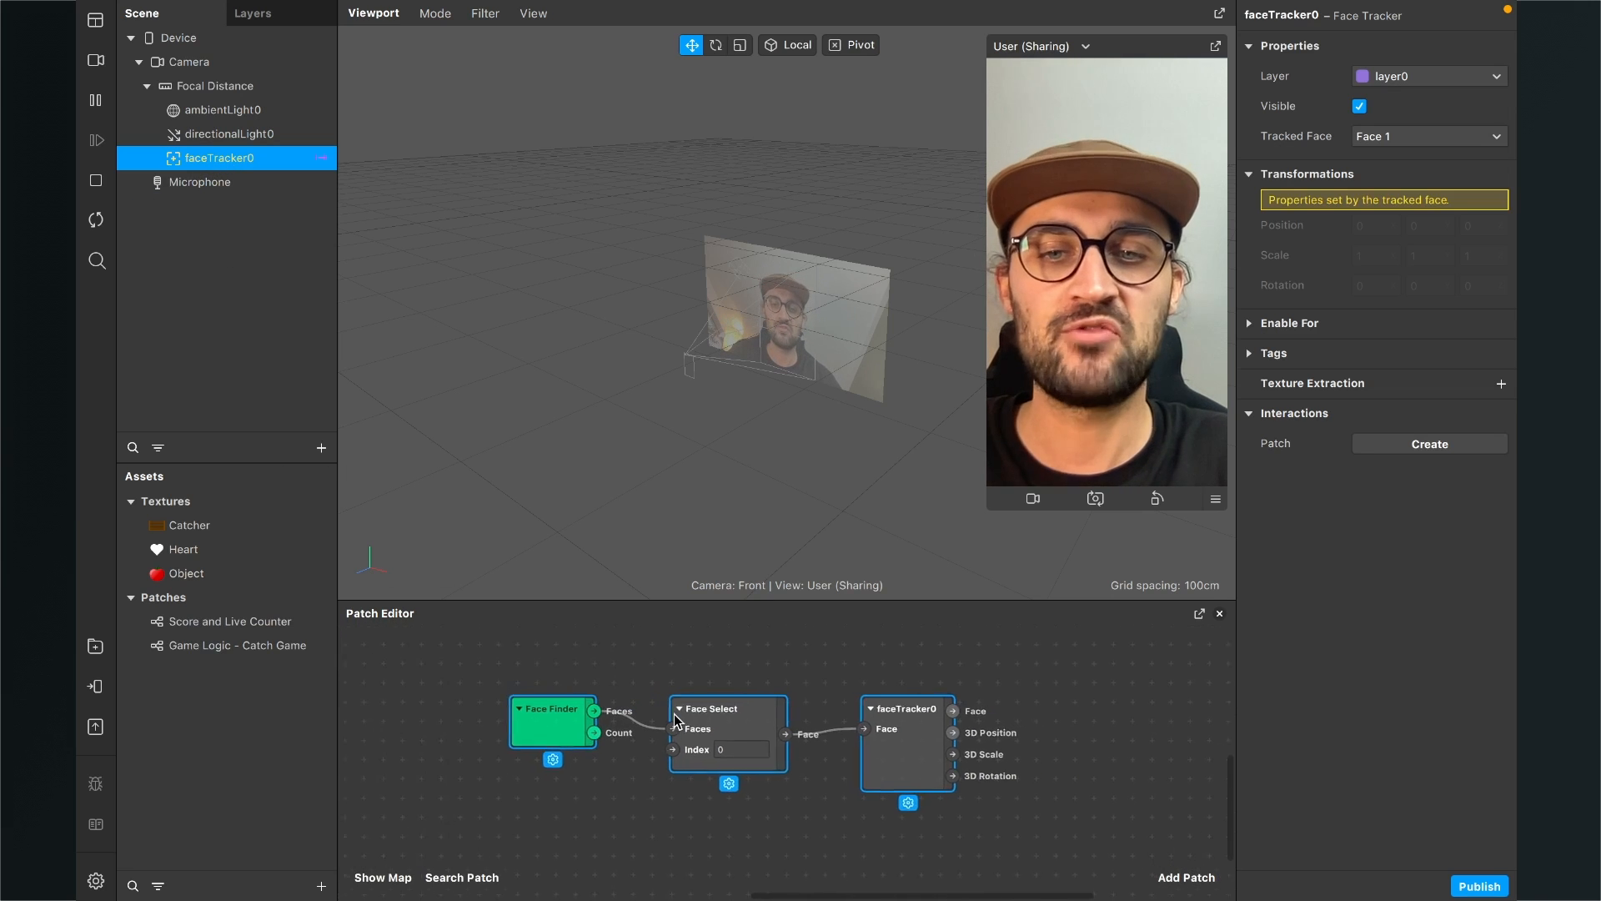
pyautogui.scroll(3, 675, 719)
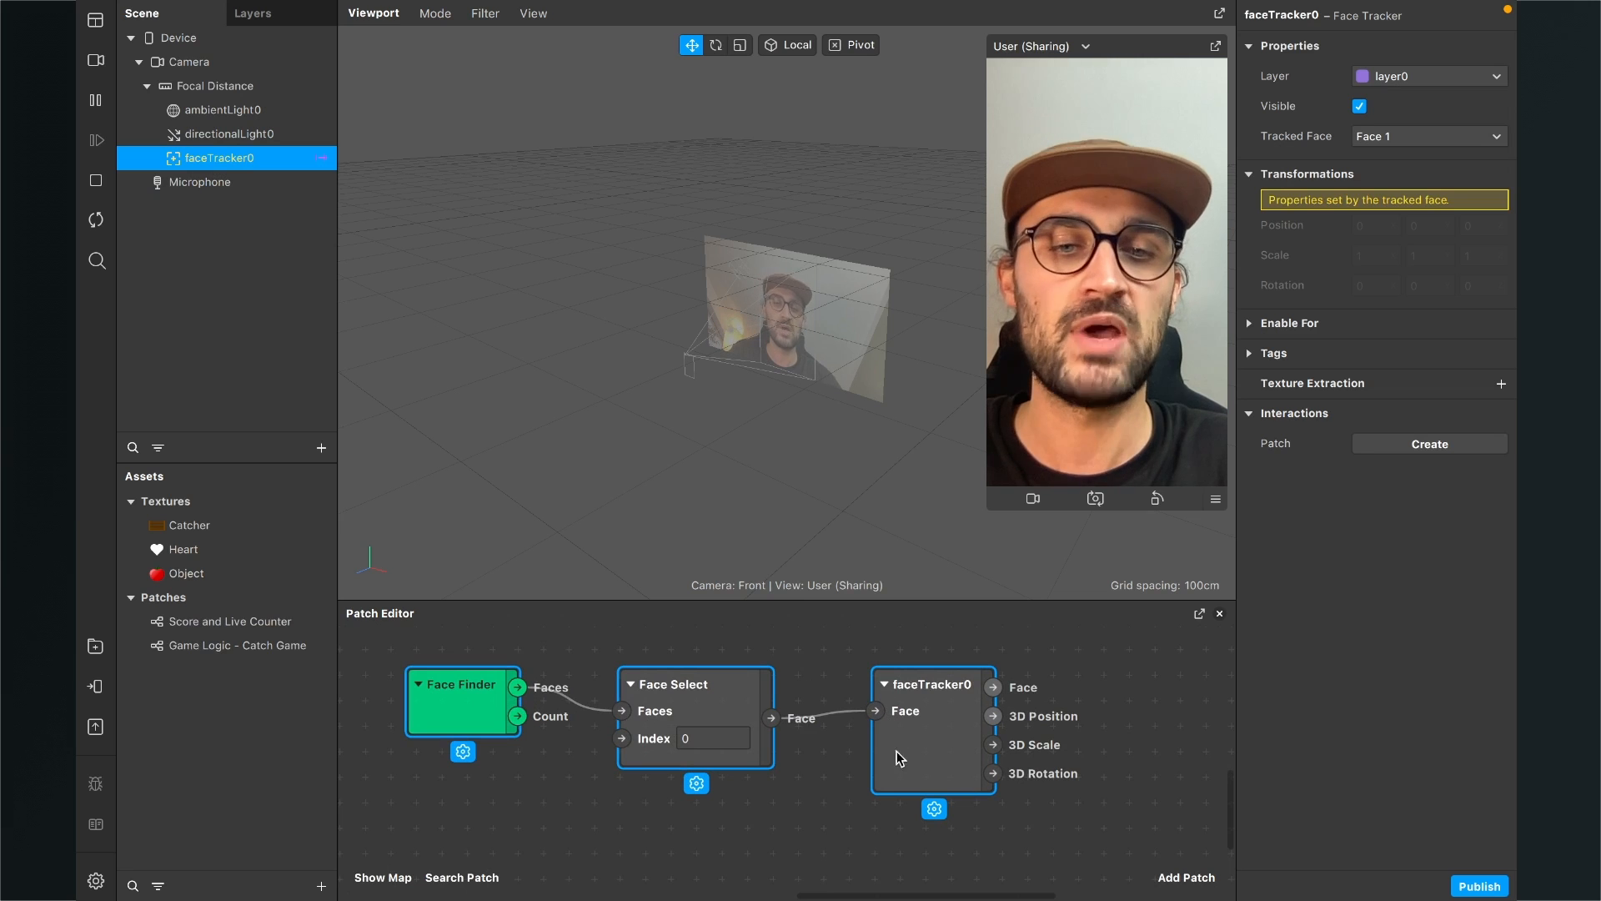
pyautogui.click(752, 811)
pyautogui.scroll(-3, 752, 811)
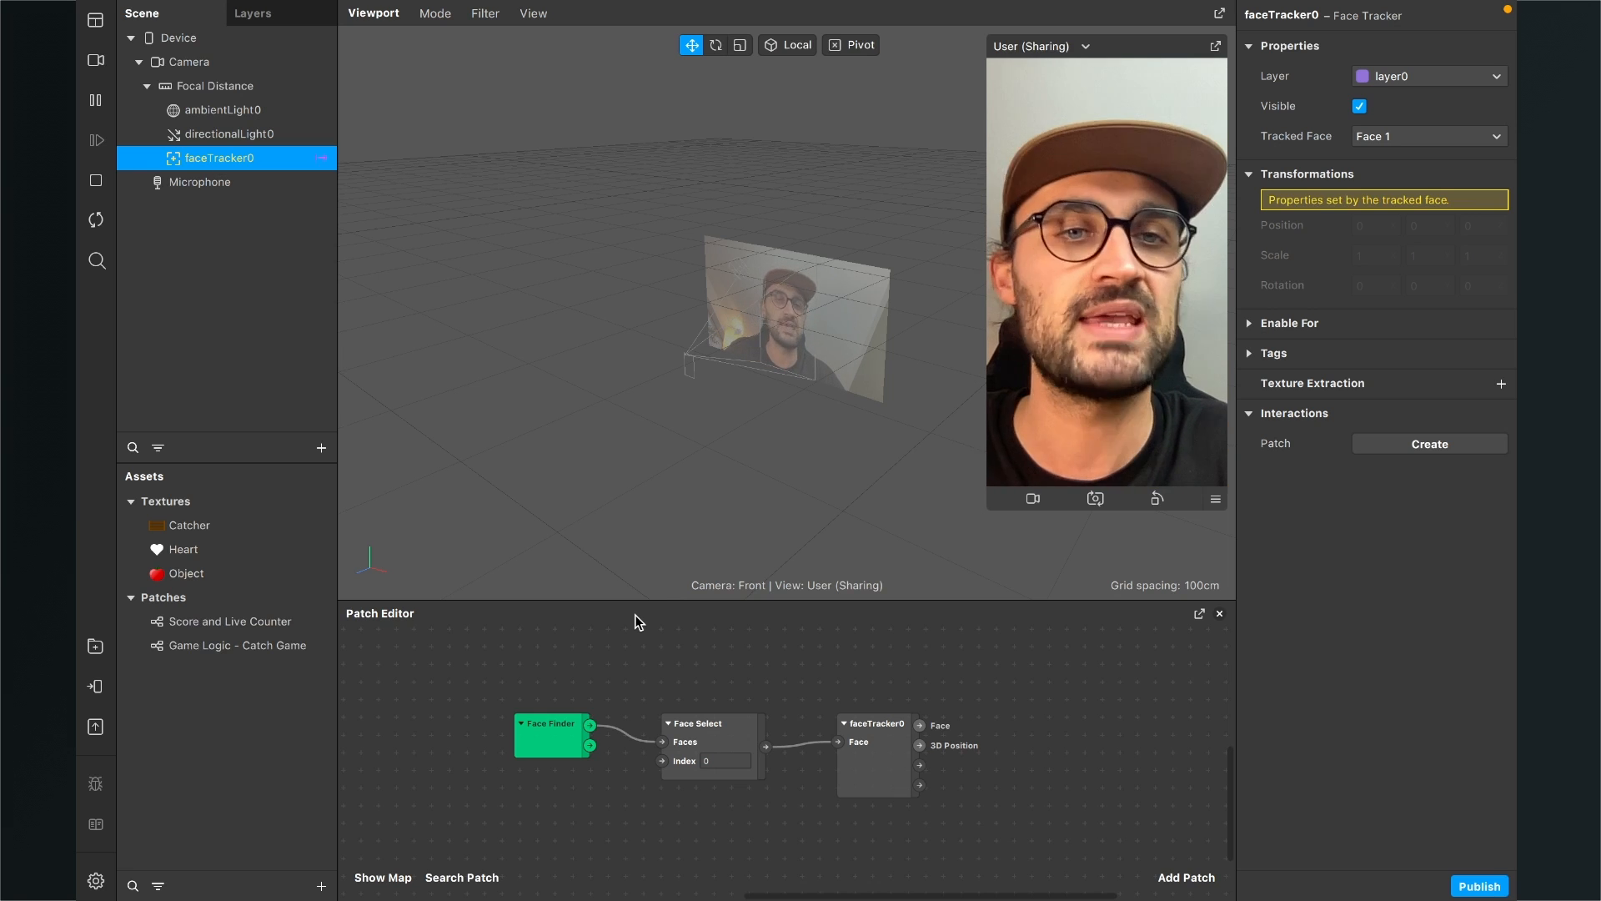
# Step: Add a Plane object to the scene
pyautogui.click(319, 449)
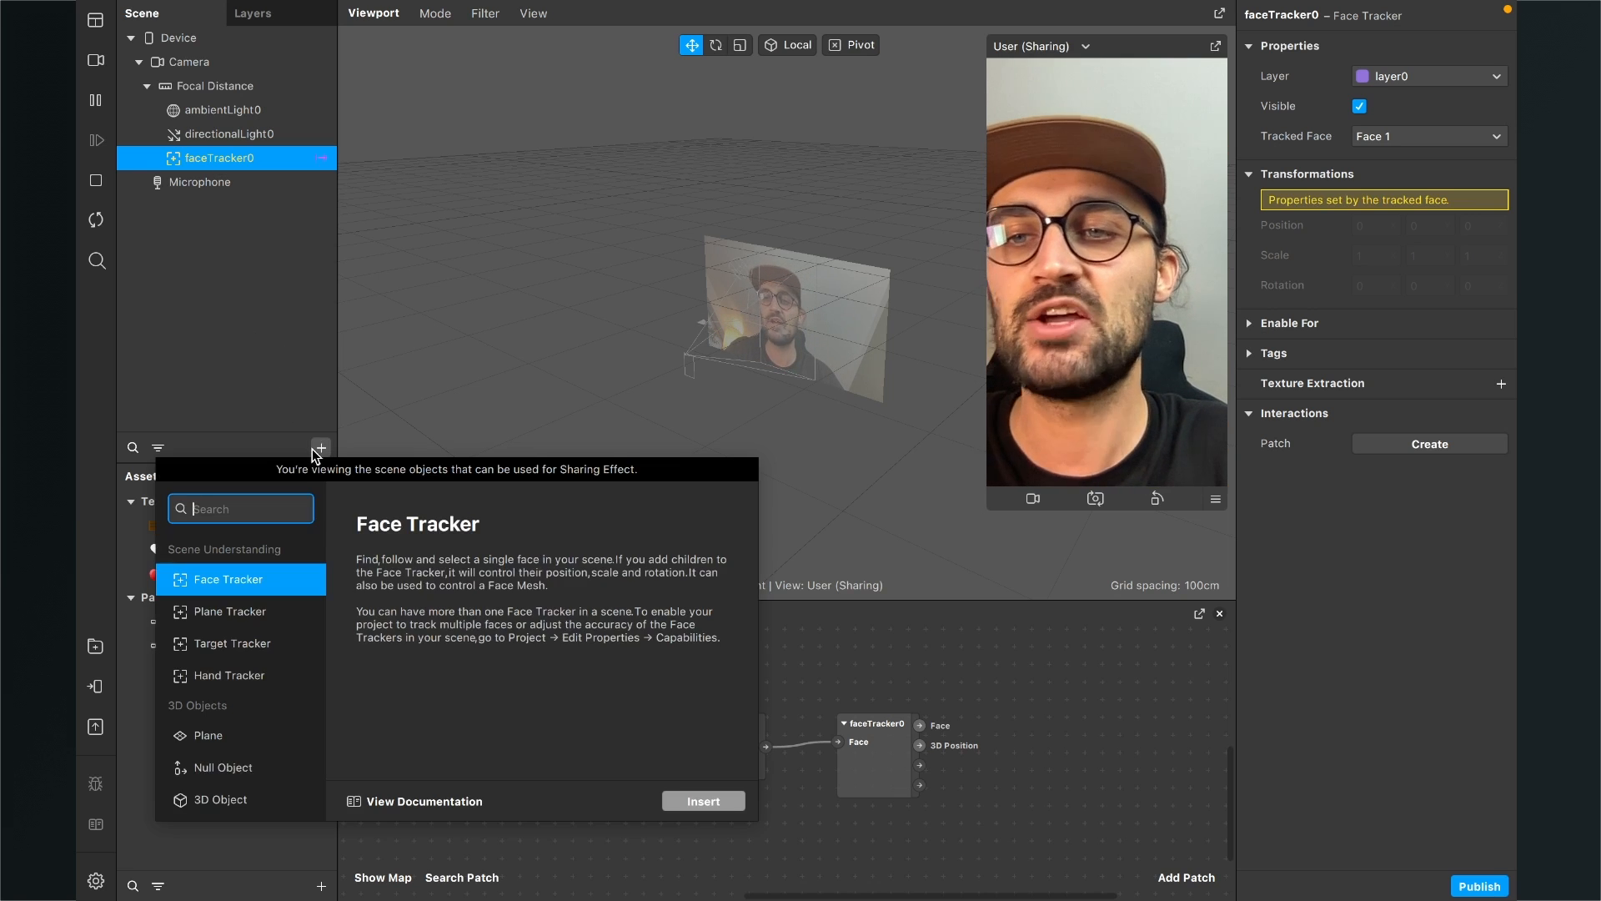
pyautogui.write('plane')
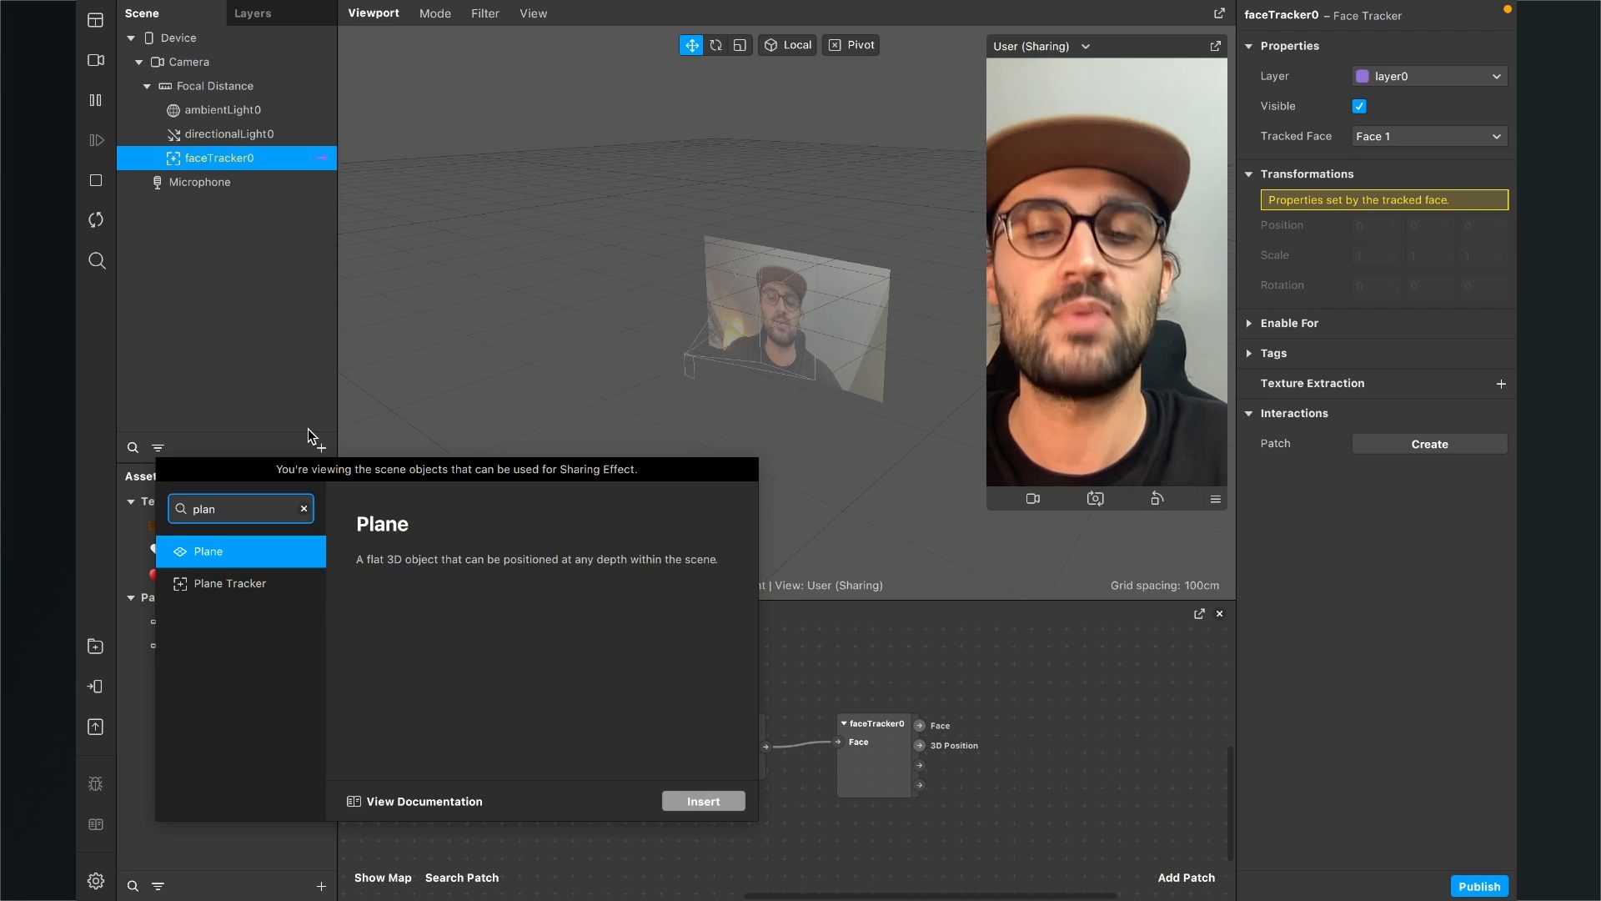
pyautogui.press('Return')
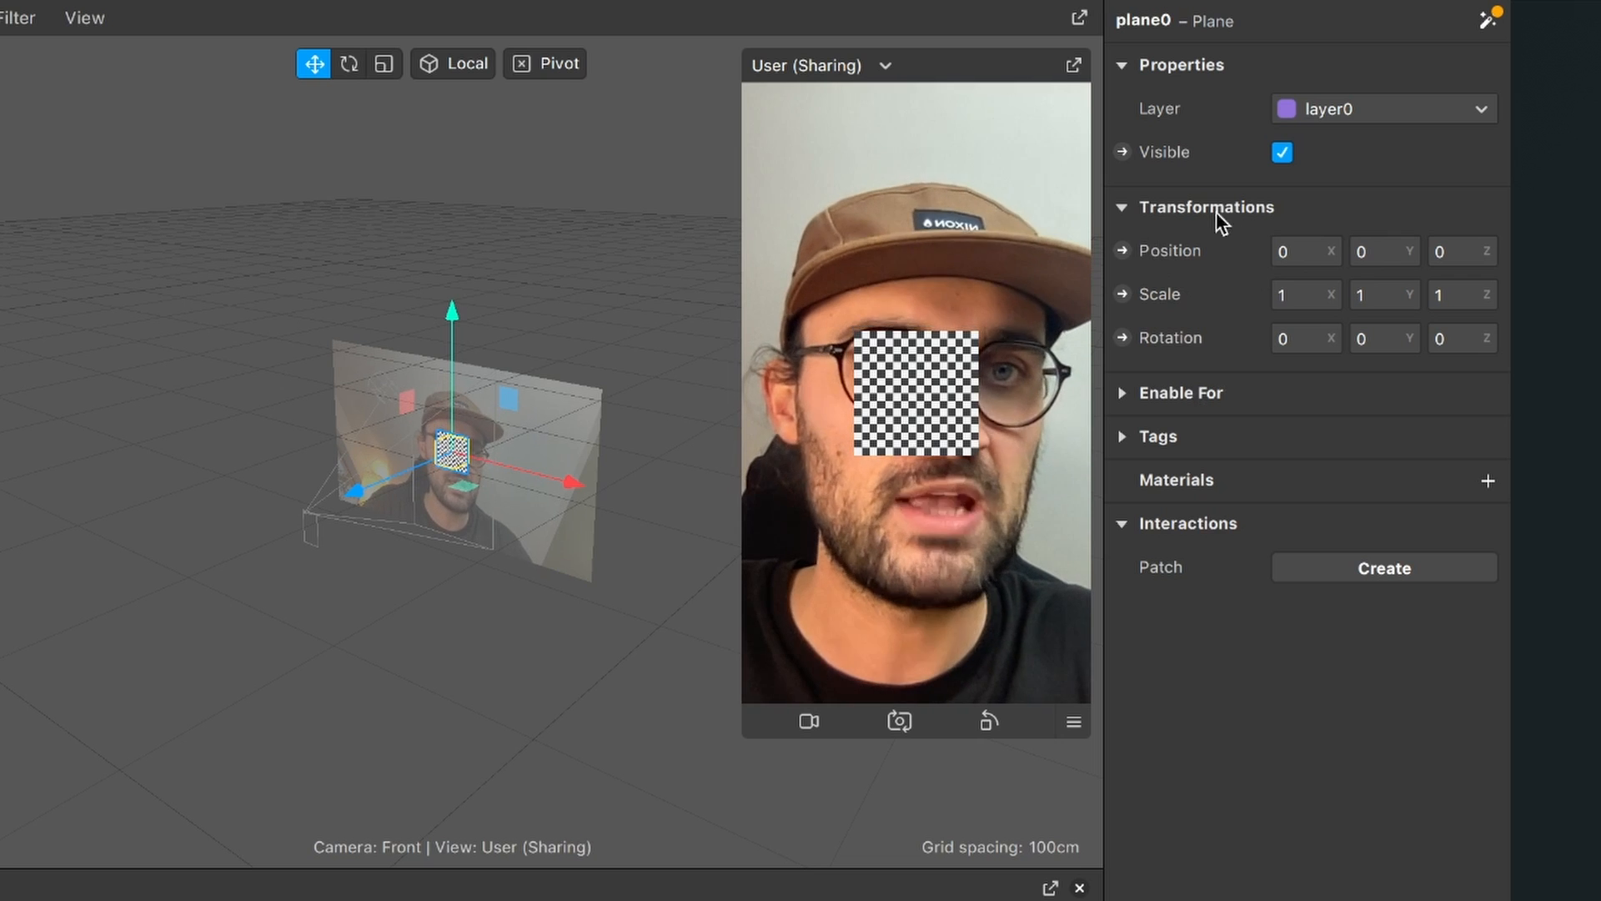
# Step: Create a patch for the plane's 3D position and place it beyond the faceTracker0 patch's outputs
pyautogui.click(1122, 249)
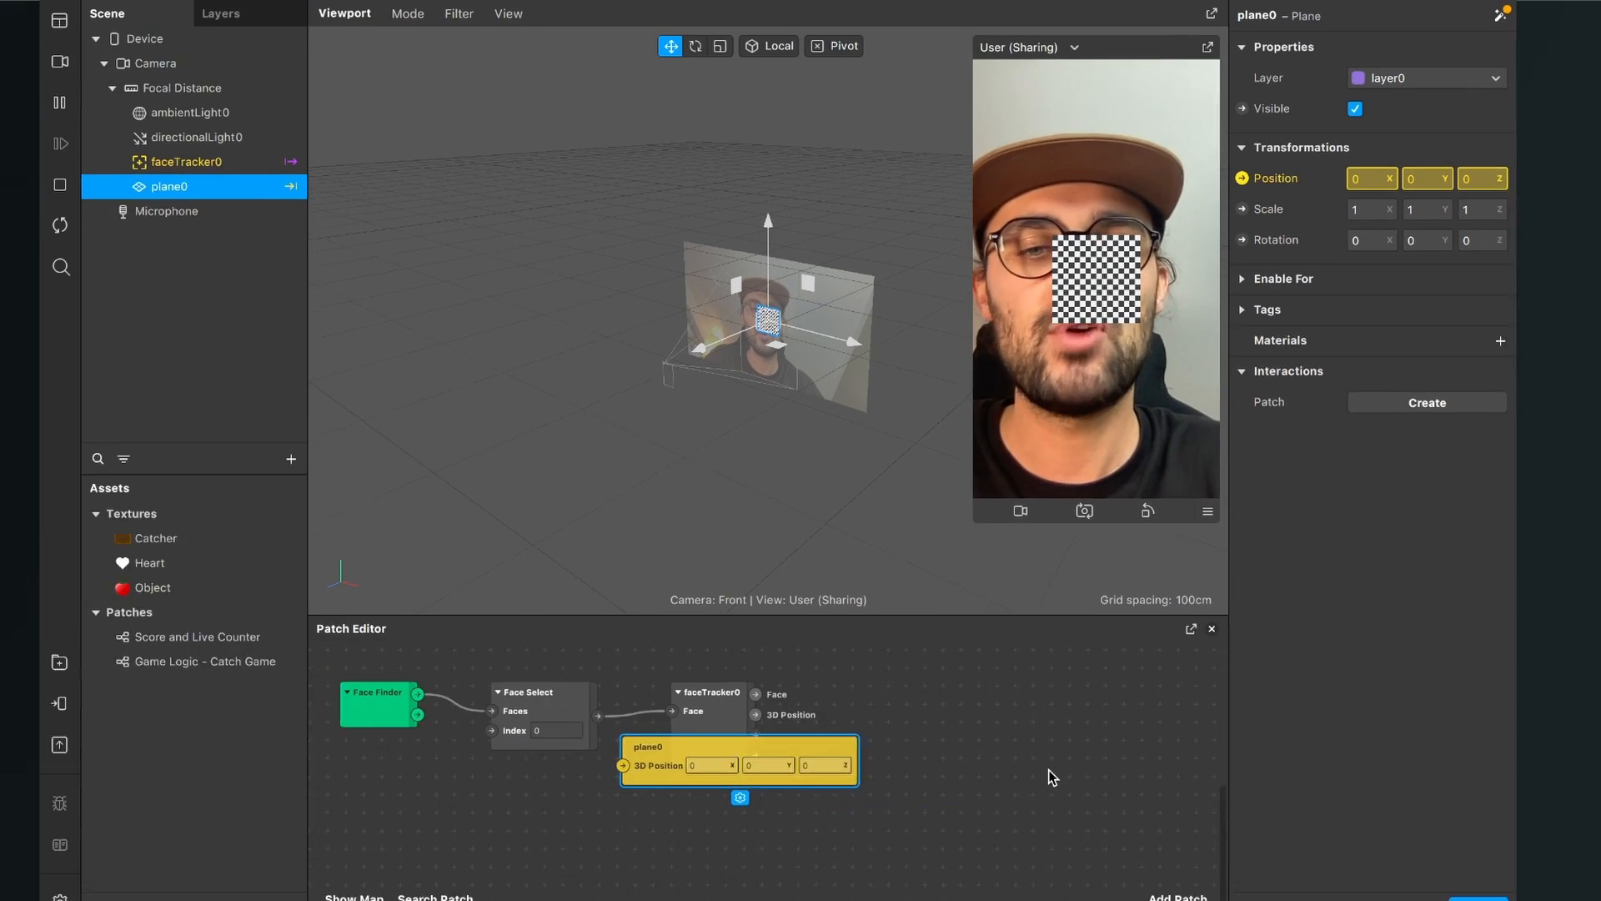
pyautogui.hscroll(2, 1049, 769)
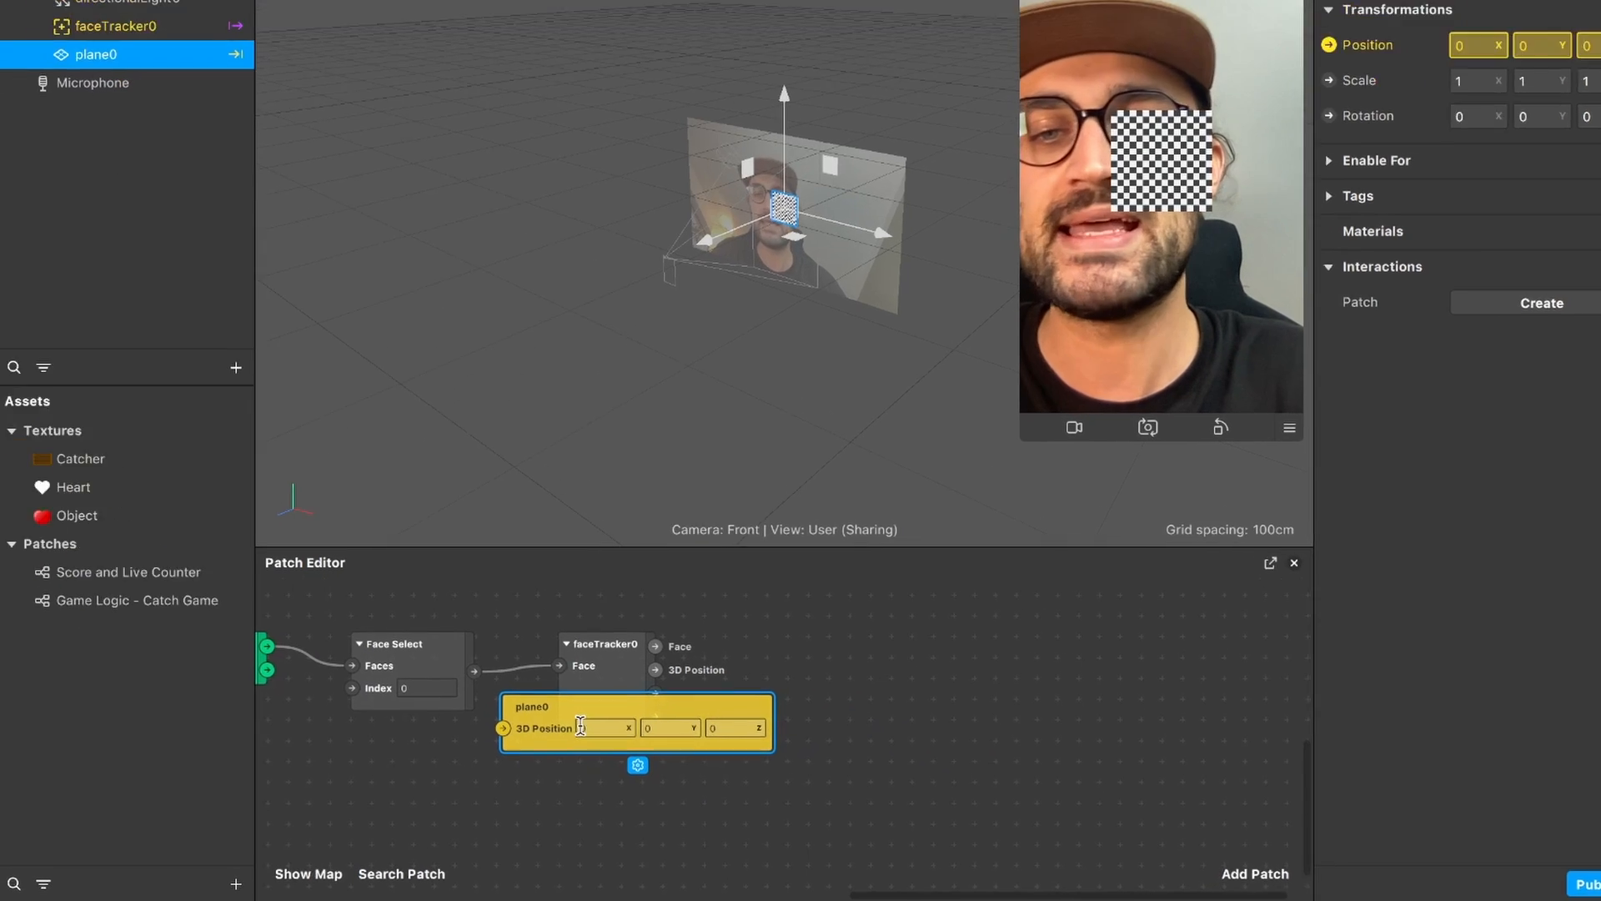
pyautogui.click(633, 771)
pyautogui.moveTo(468, 641); pyautogui.dragTo(927, 604)
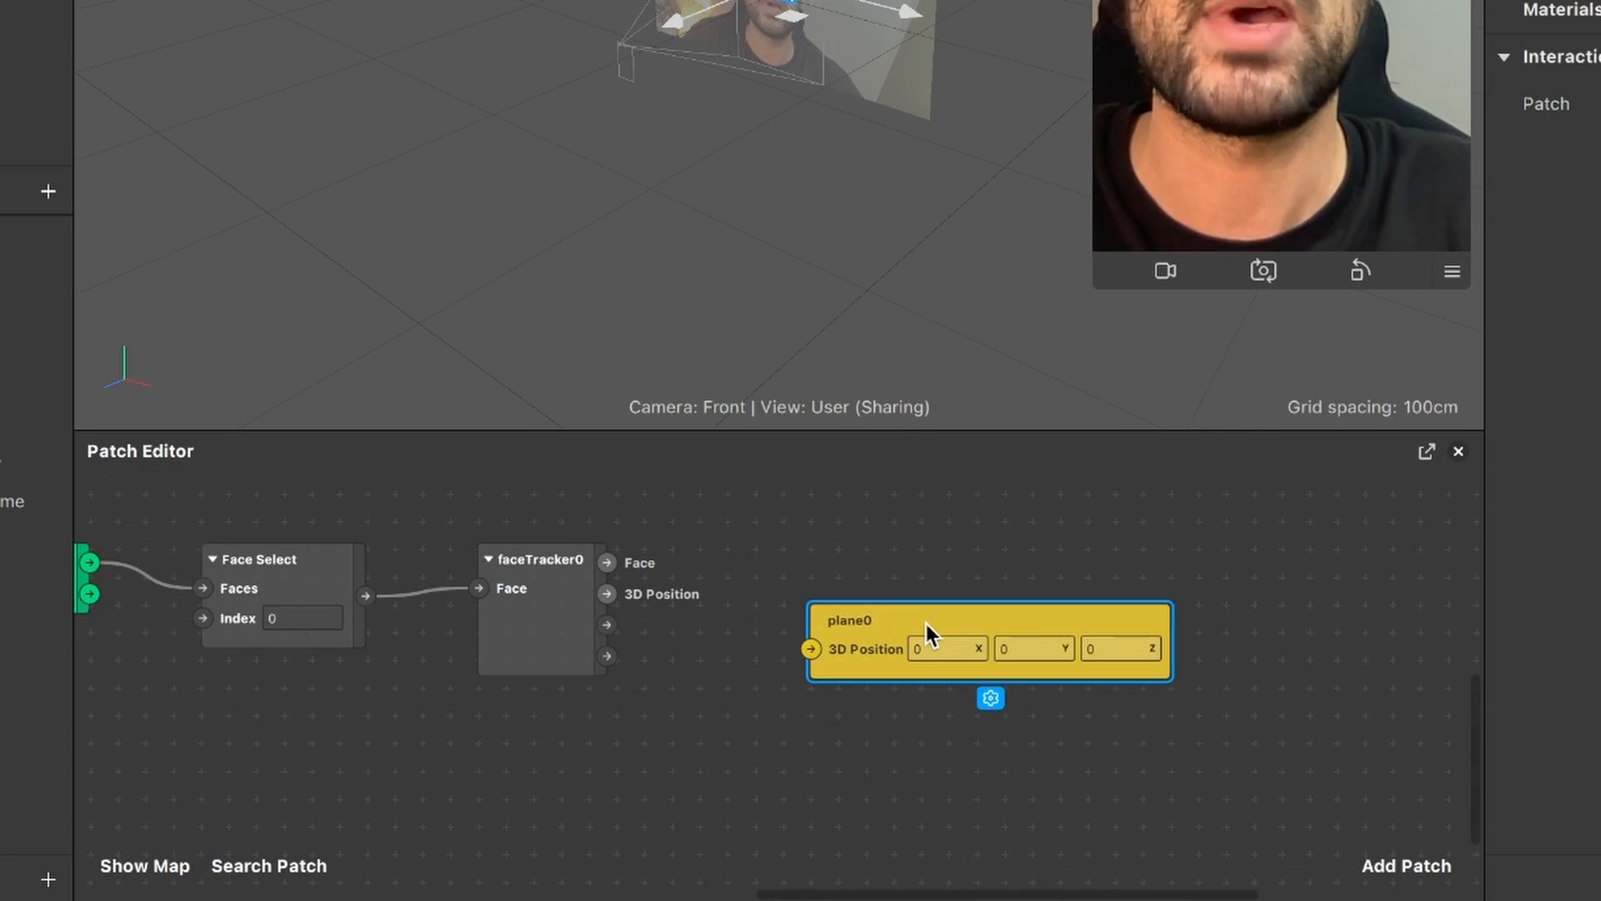
pyautogui.scroll(2, 925, 623)
# Step: Enlarge the Patch Editor and spread out the plane0 and faceTracker0 patches to leave room between them
pyautogui.moveTo(940, 429); pyautogui.dragTo(970, 247)
pyautogui.scroll(-3, 668, 559)
pyautogui.scroll(3, 667, 558)
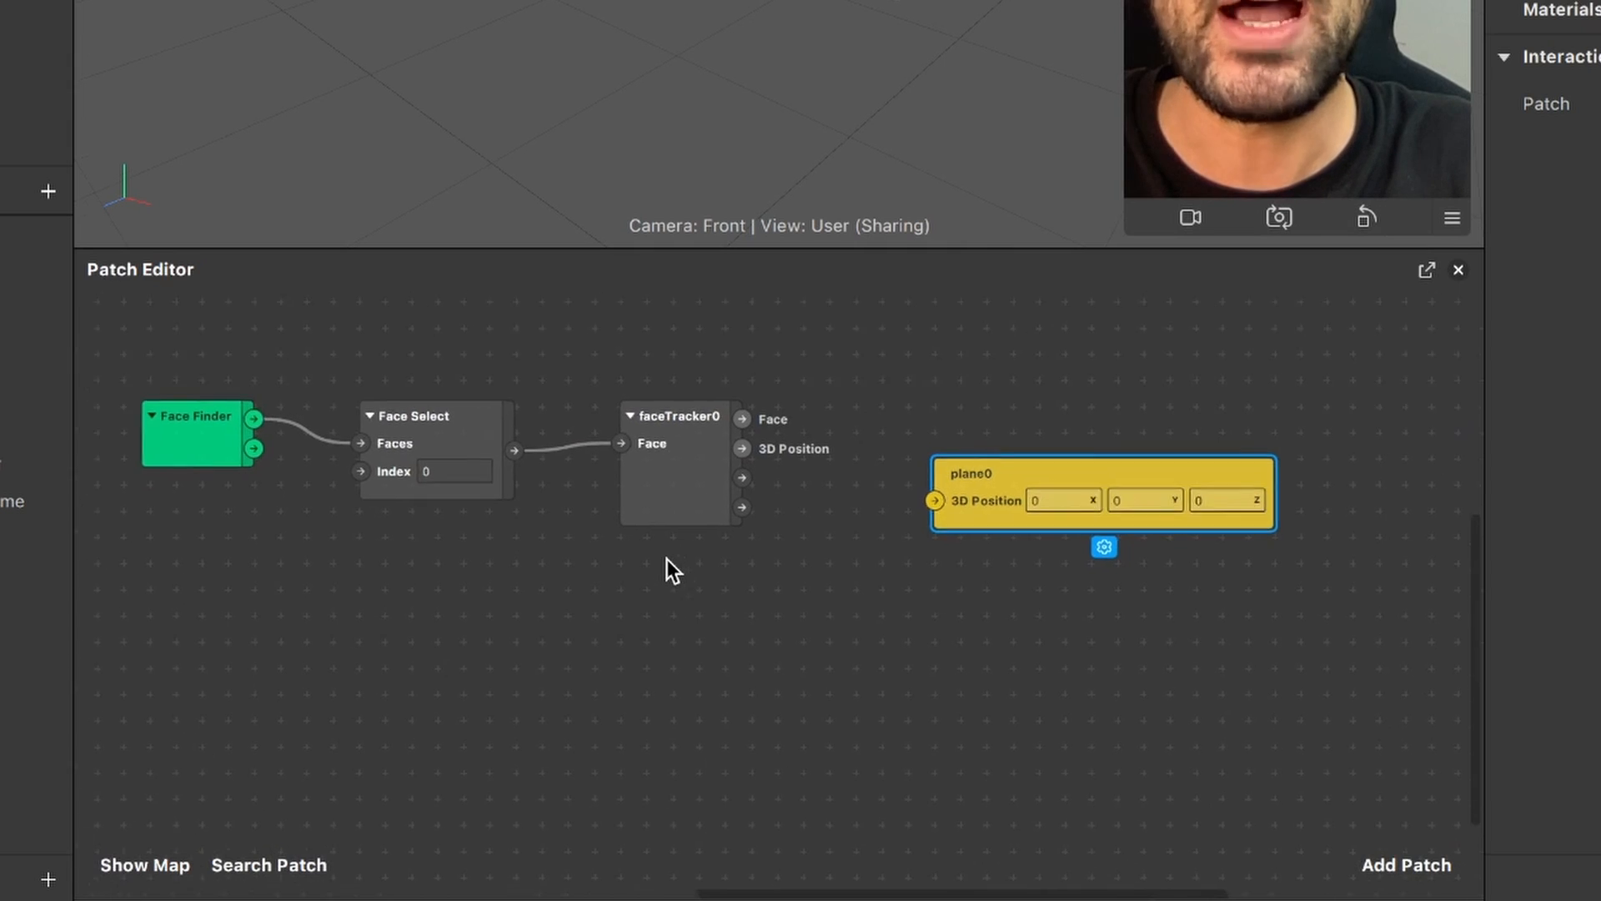
pyautogui.moveTo(956, 498); pyautogui.dragTo(1217, 656)
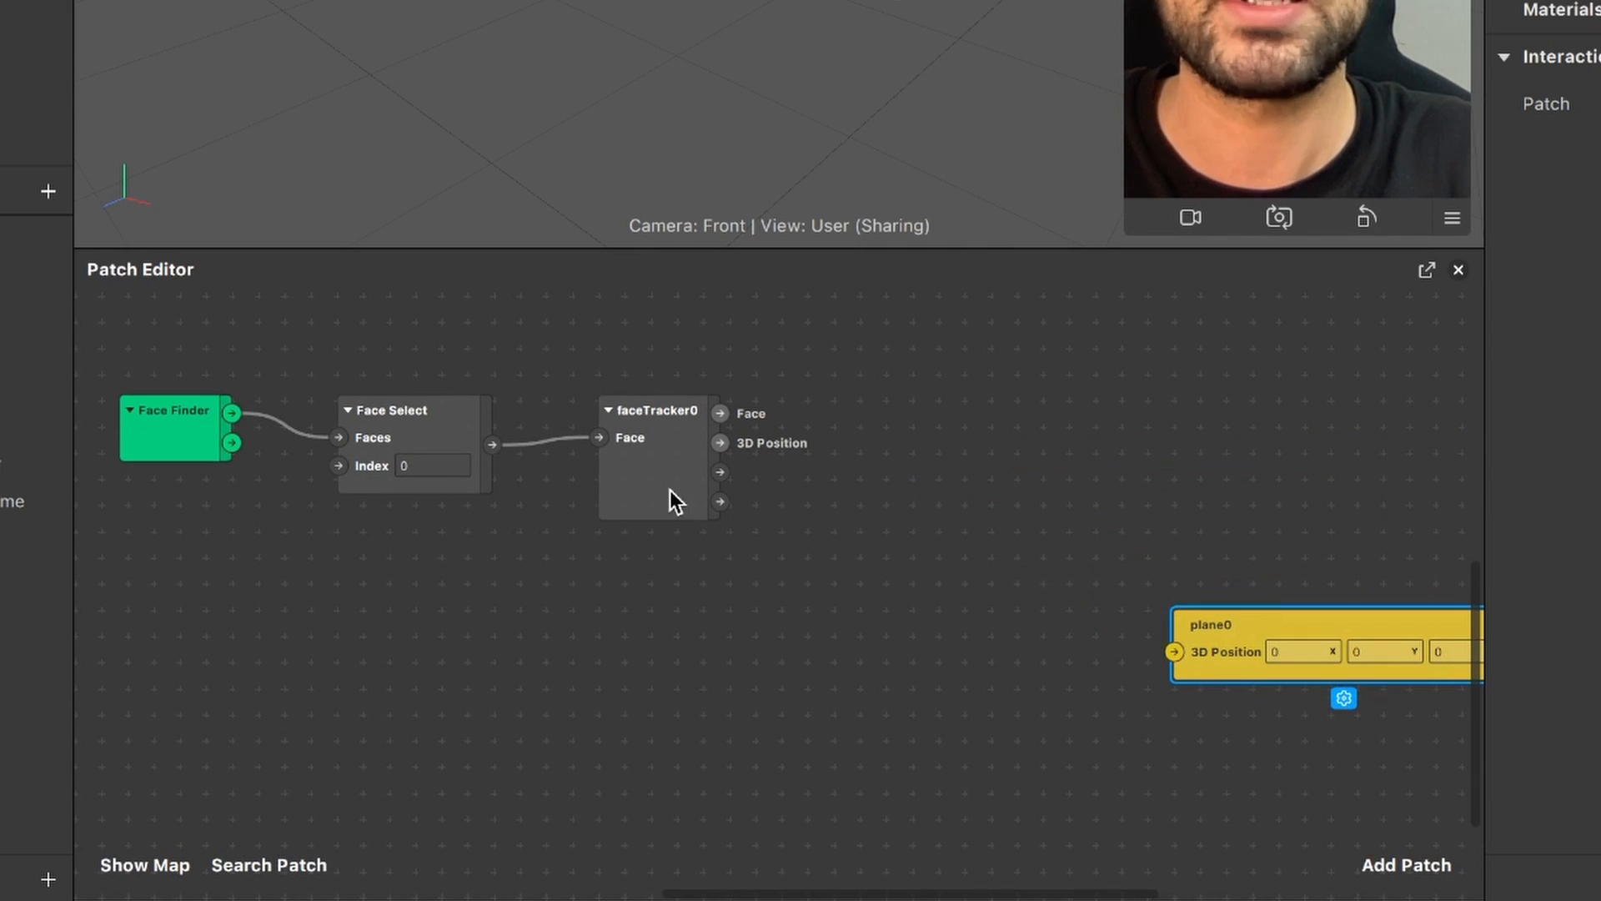
pyautogui.moveTo(669, 494); pyautogui.dragTo(654, 648)
pyautogui.hscroll(5, 762, 618)
pyautogui.scroll(-2, 762, 619)
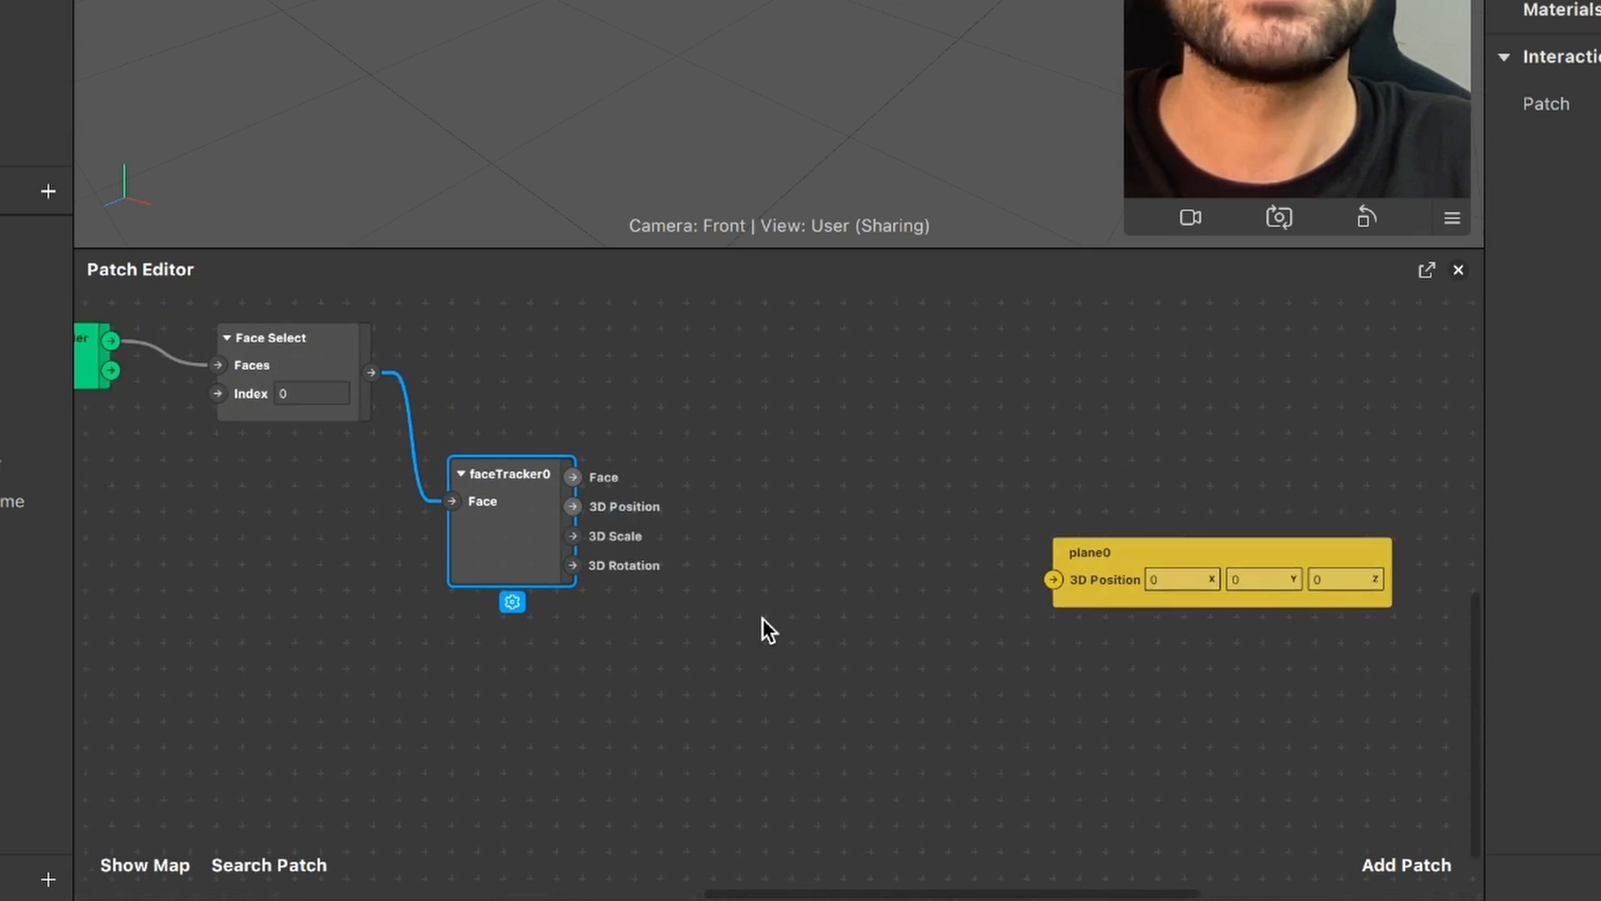
# Step: Add an Unpack patch and place it between the faceTracker0 and plane0 patches, slightly below them
pyautogui.click(1385, 859)
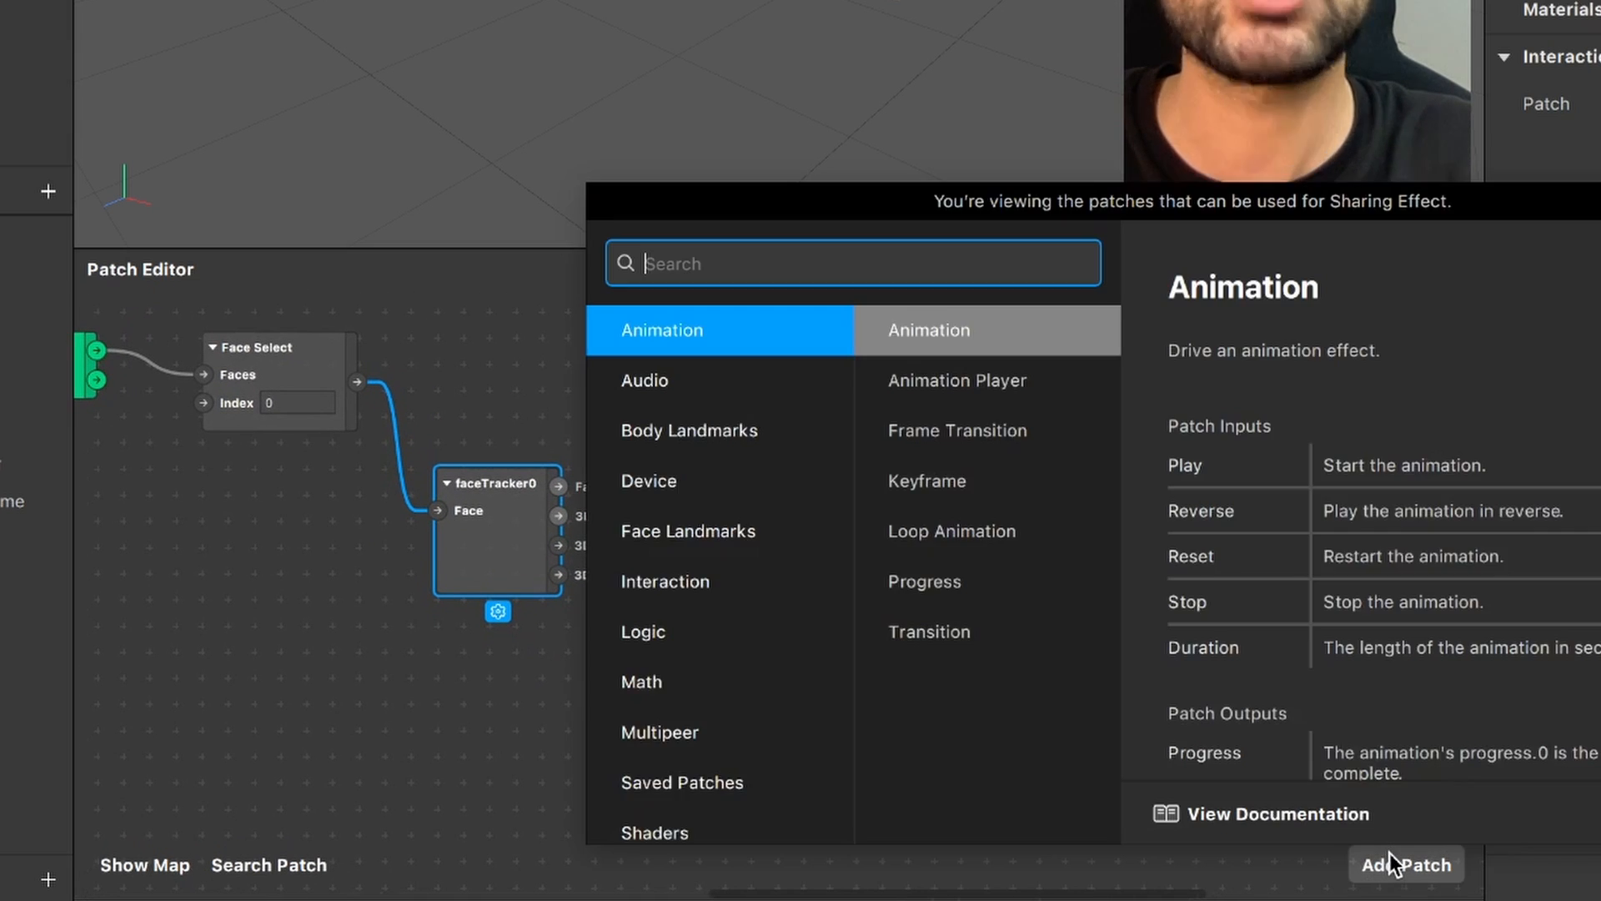
pyautogui.write('un')
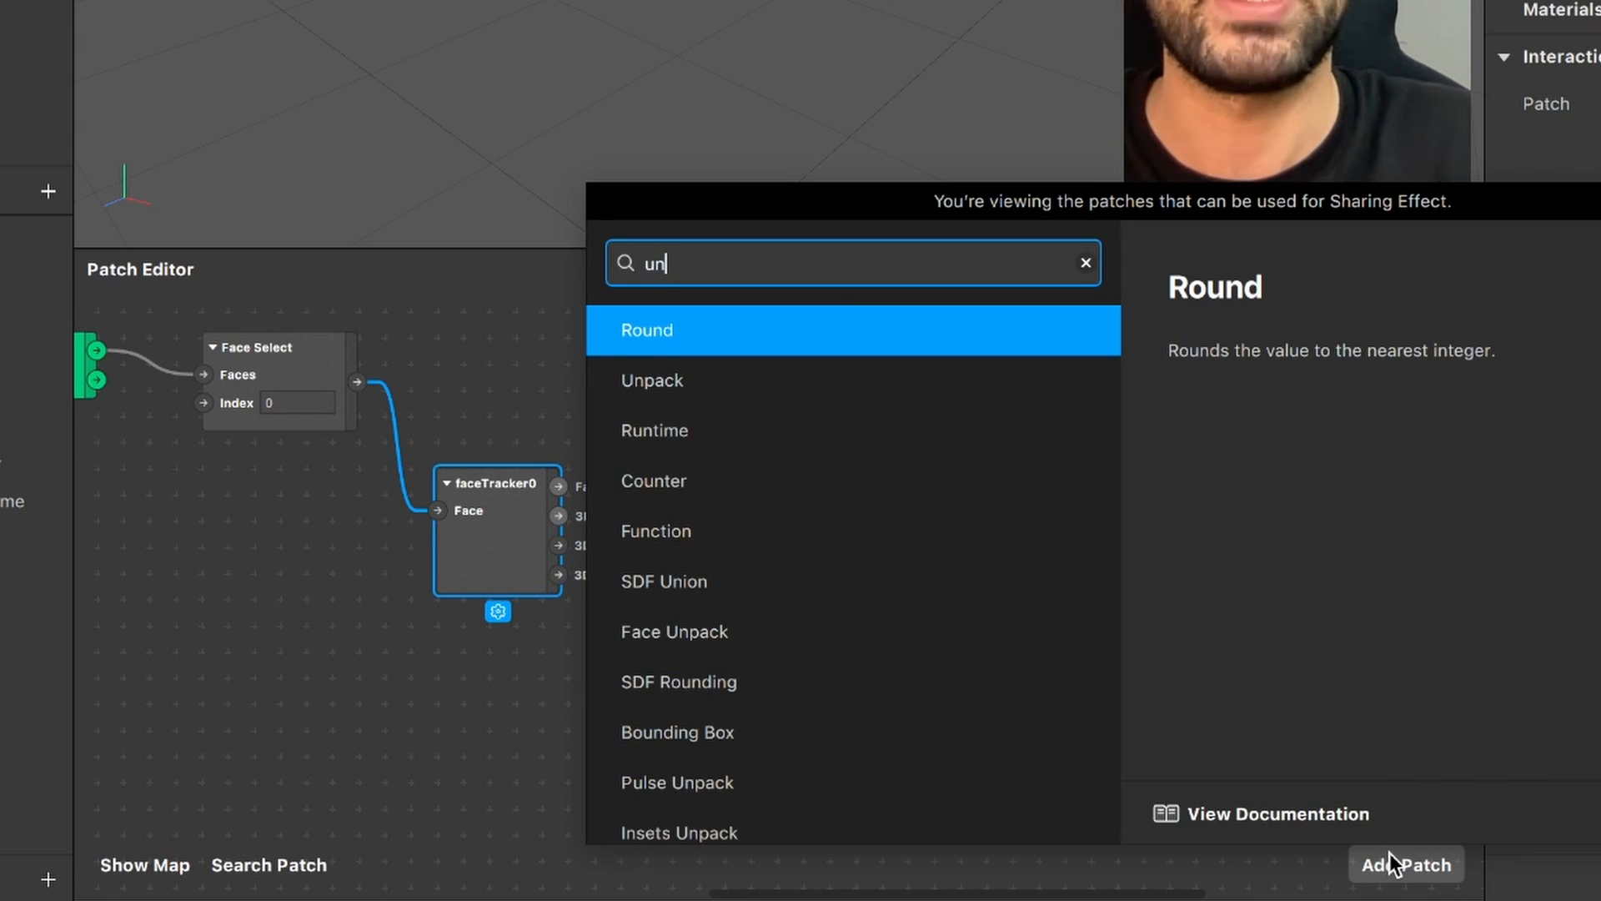
pyautogui.press('Down')
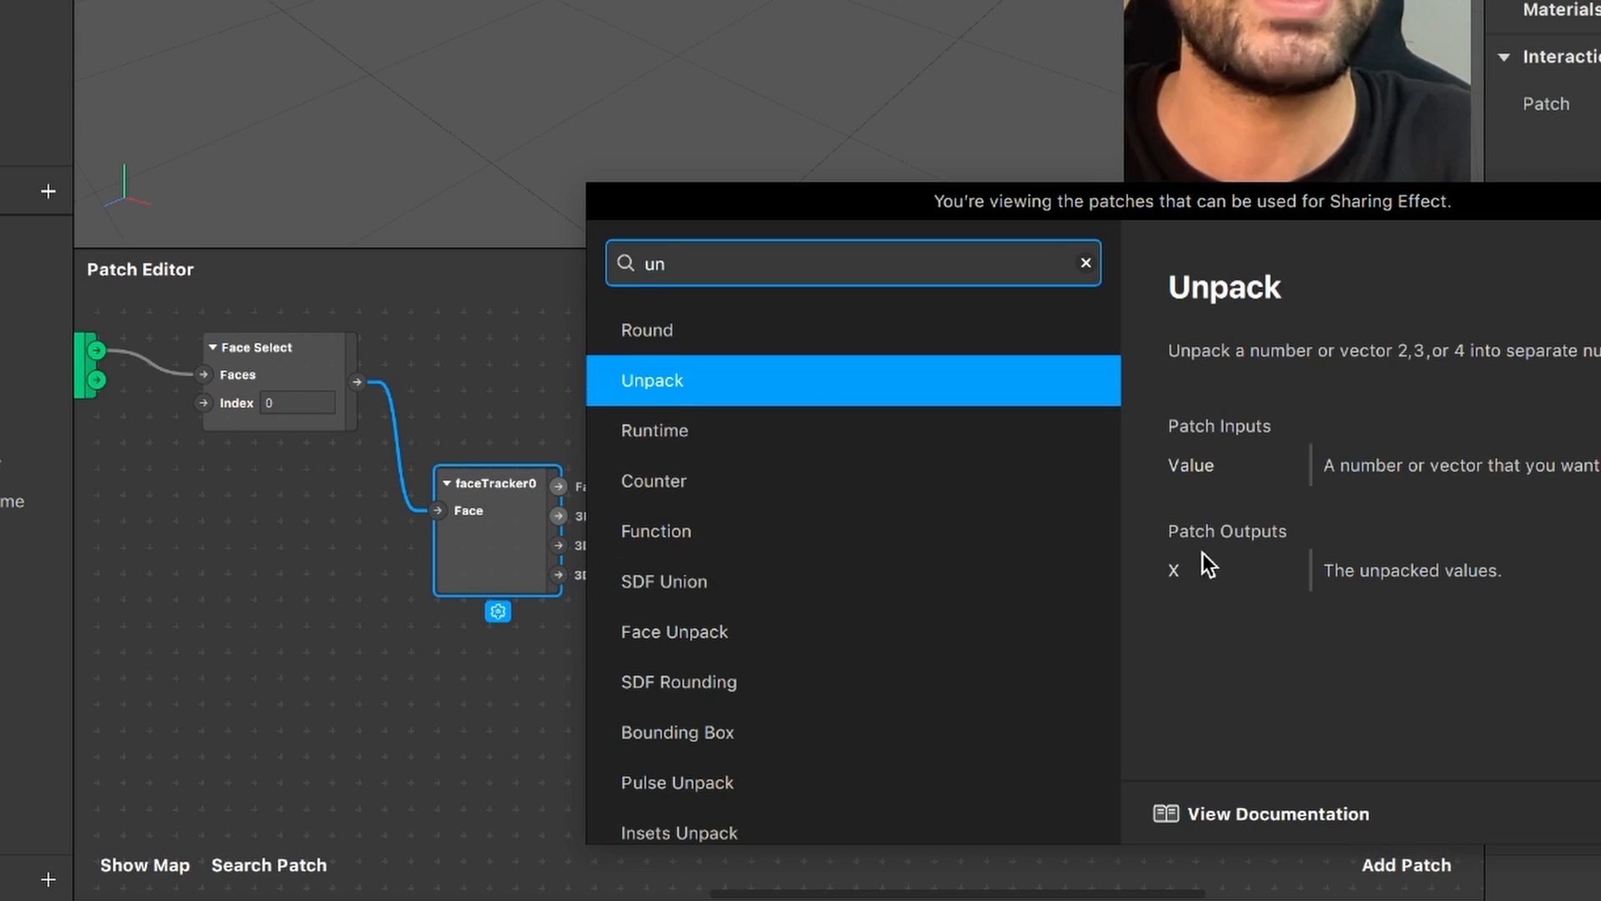
pyautogui.press('Return')
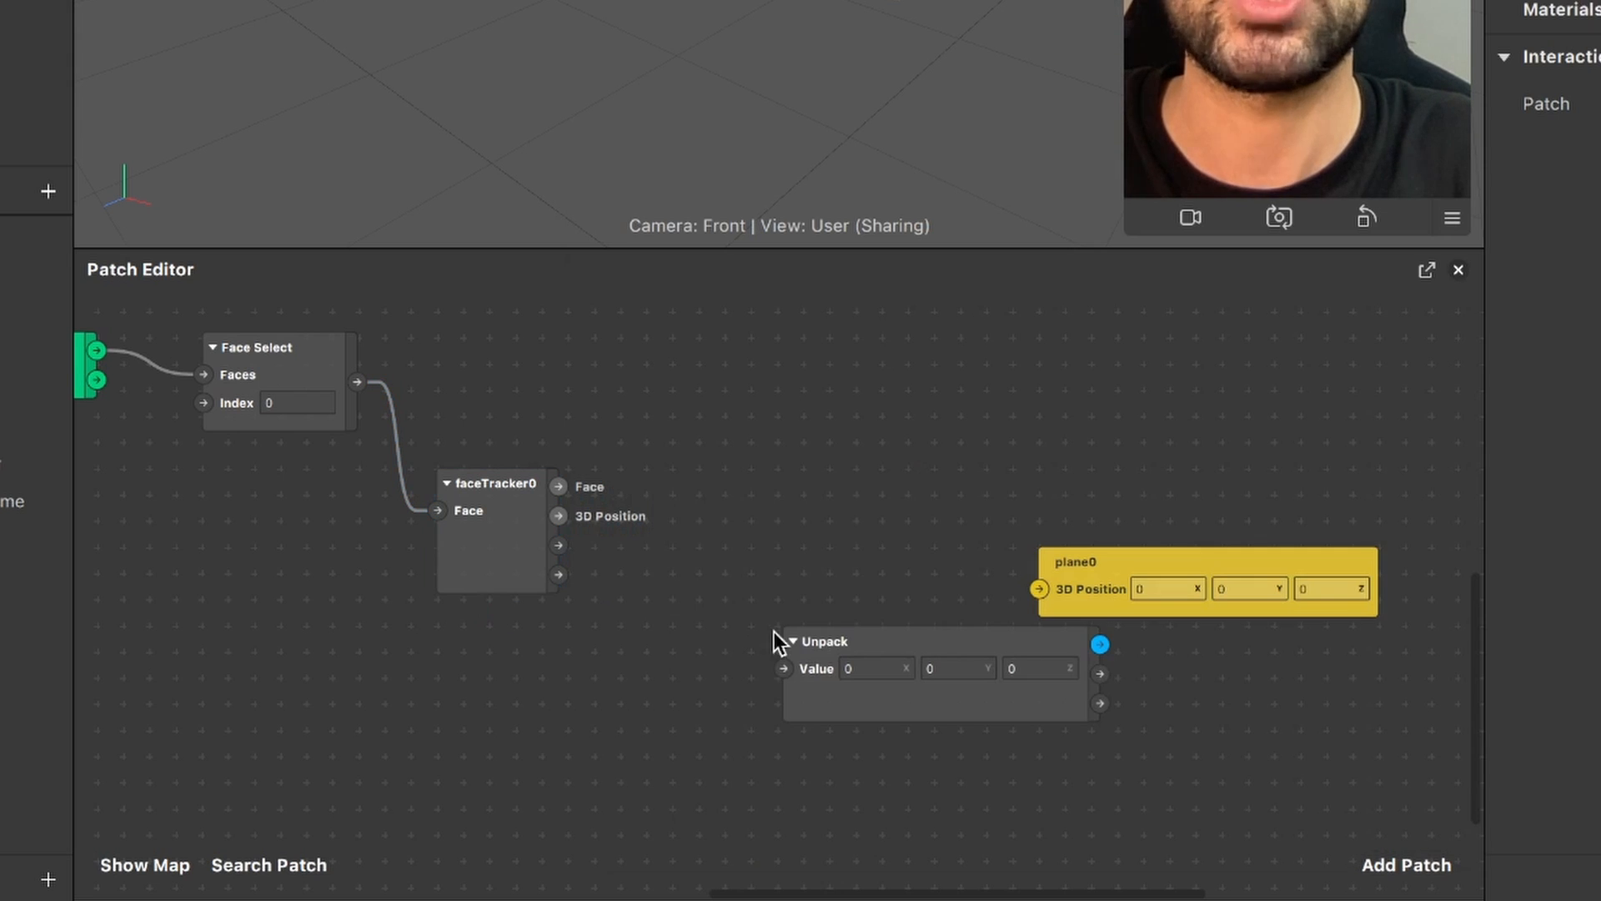
pyautogui.moveTo(804, 642); pyautogui.dragTo(609, 657)
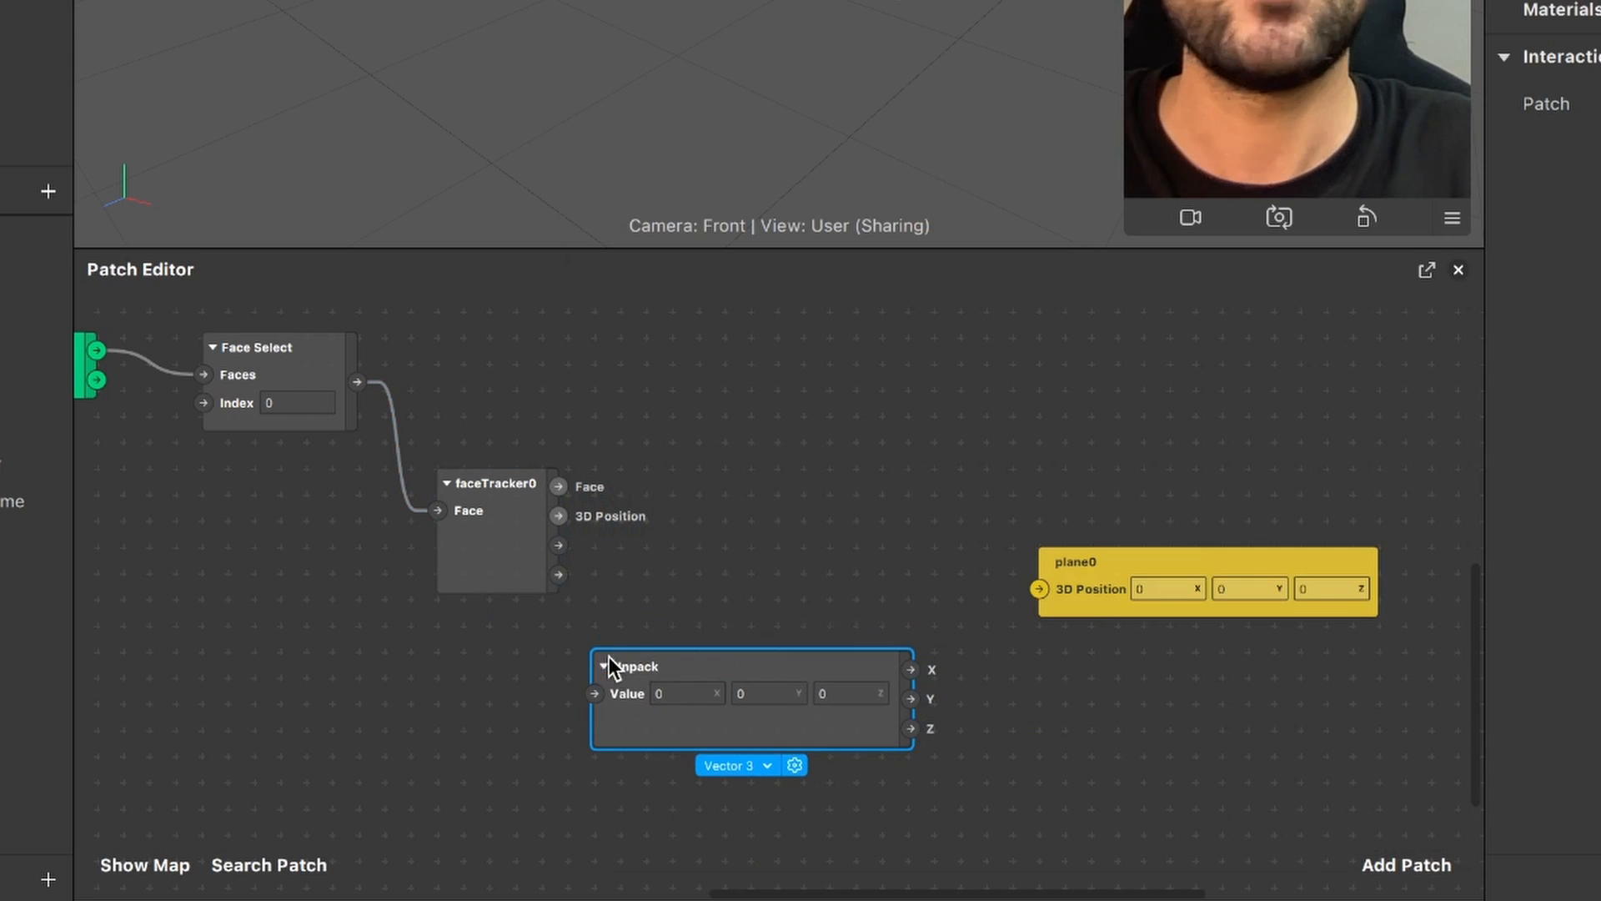
# Step: Add a Pack patch beside the Unpack patch
pyautogui.click(1402, 852)
pyautogui.write('pack')
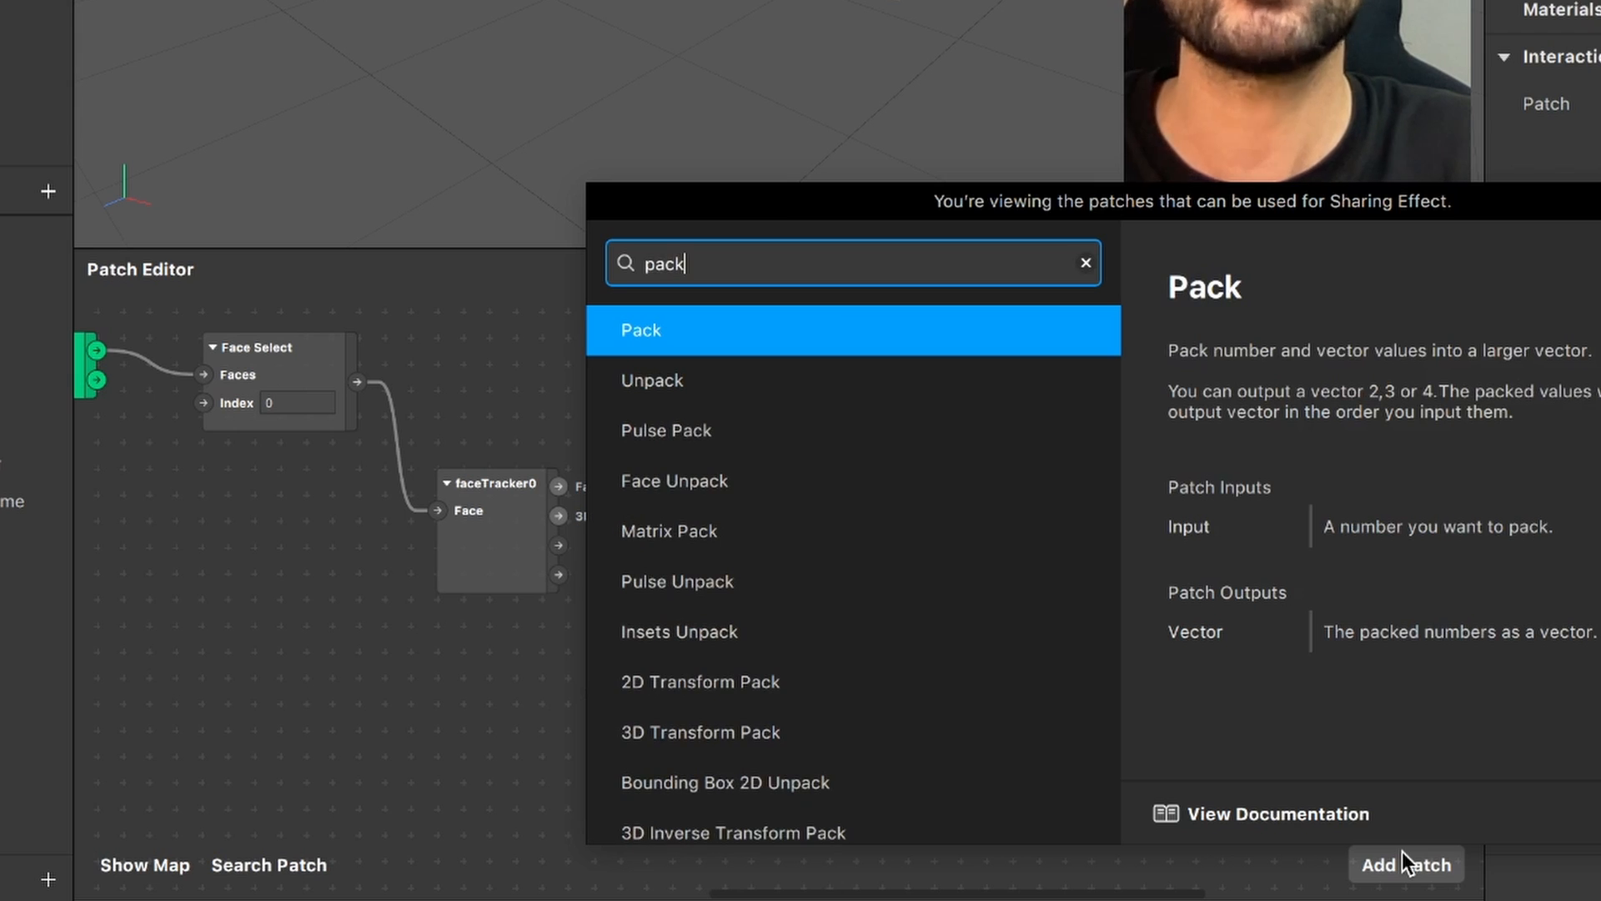
pyautogui.press('Return')
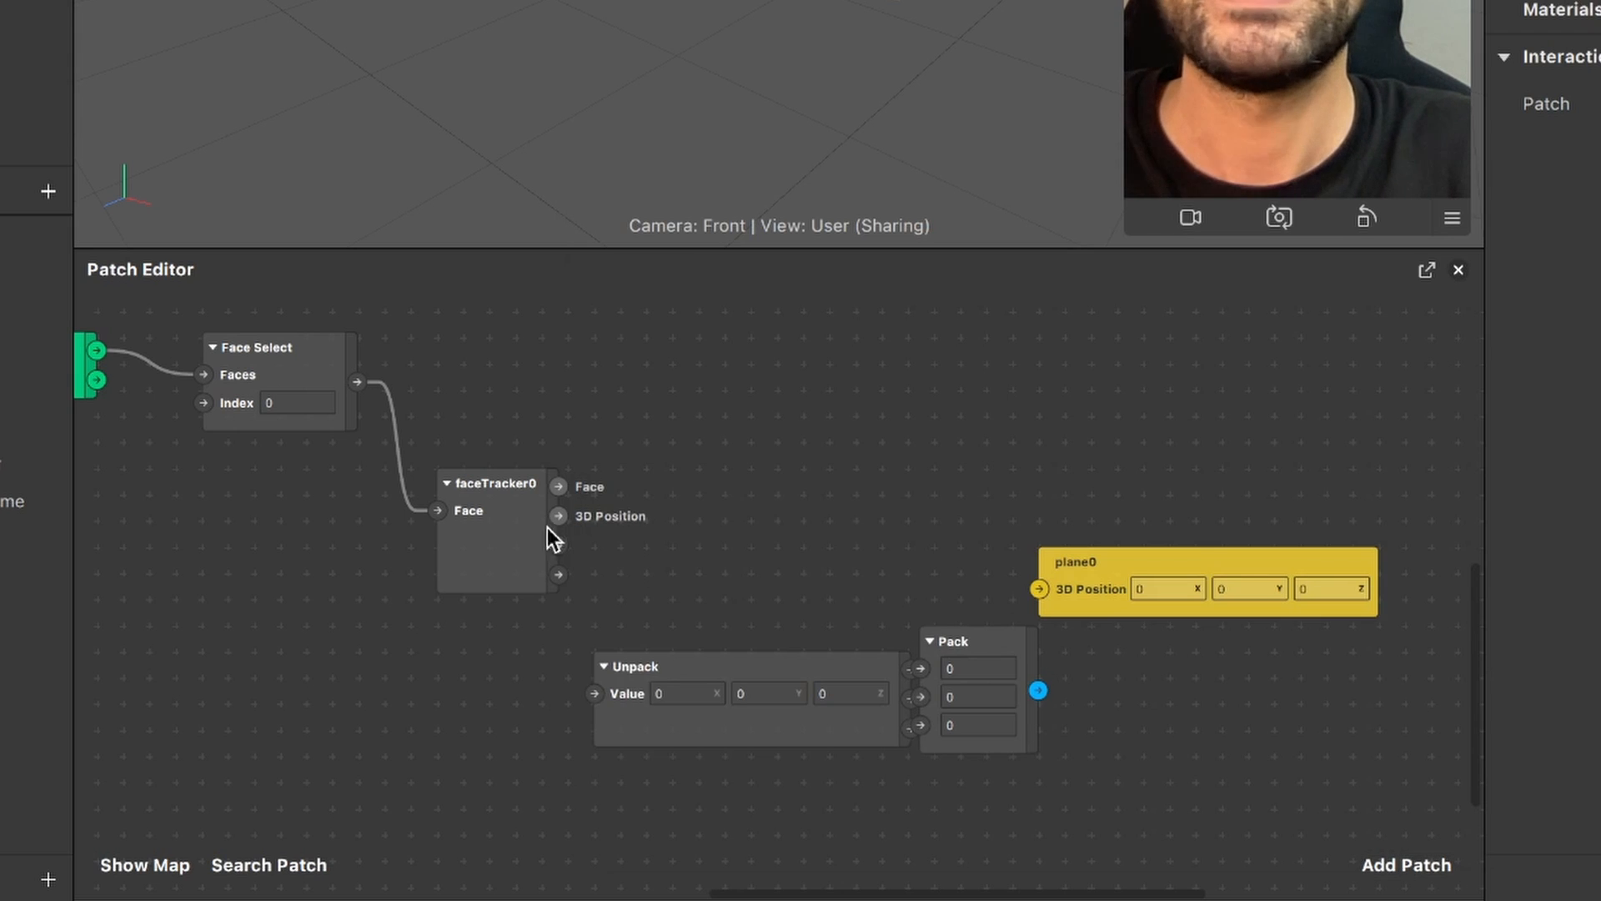
# Step: Move the faceTracker0 patch farther away from the Unpack patch's input to free up space for wiring
pyautogui.moveTo(477, 517); pyautogui.dragTo(332, 560)
pyautogui.scroll(2, 428, 538)
pyautogui.scroll(-3, 429, 539)
pyautogui.hscroll(3, 428, 538)
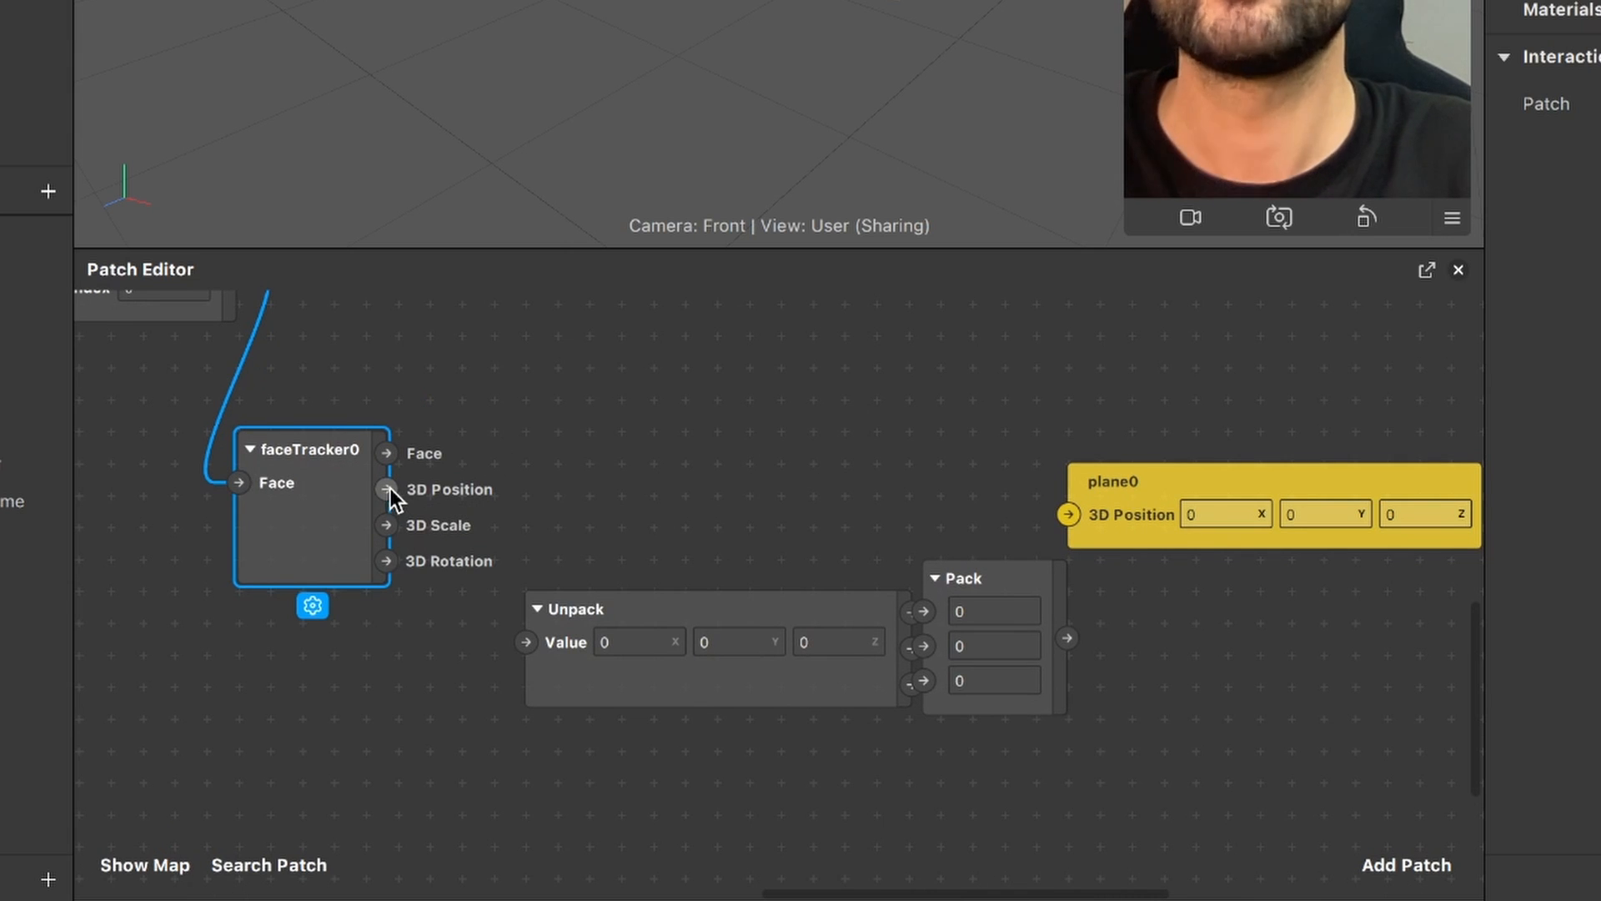
# Step: Connect the faceTracker0 3D Position output to the Unpack patch's Value input and space the Unpack and Pack patches apart
pyautogui.moveTo(388, 484); pyautogui.dragTo(436, 497)
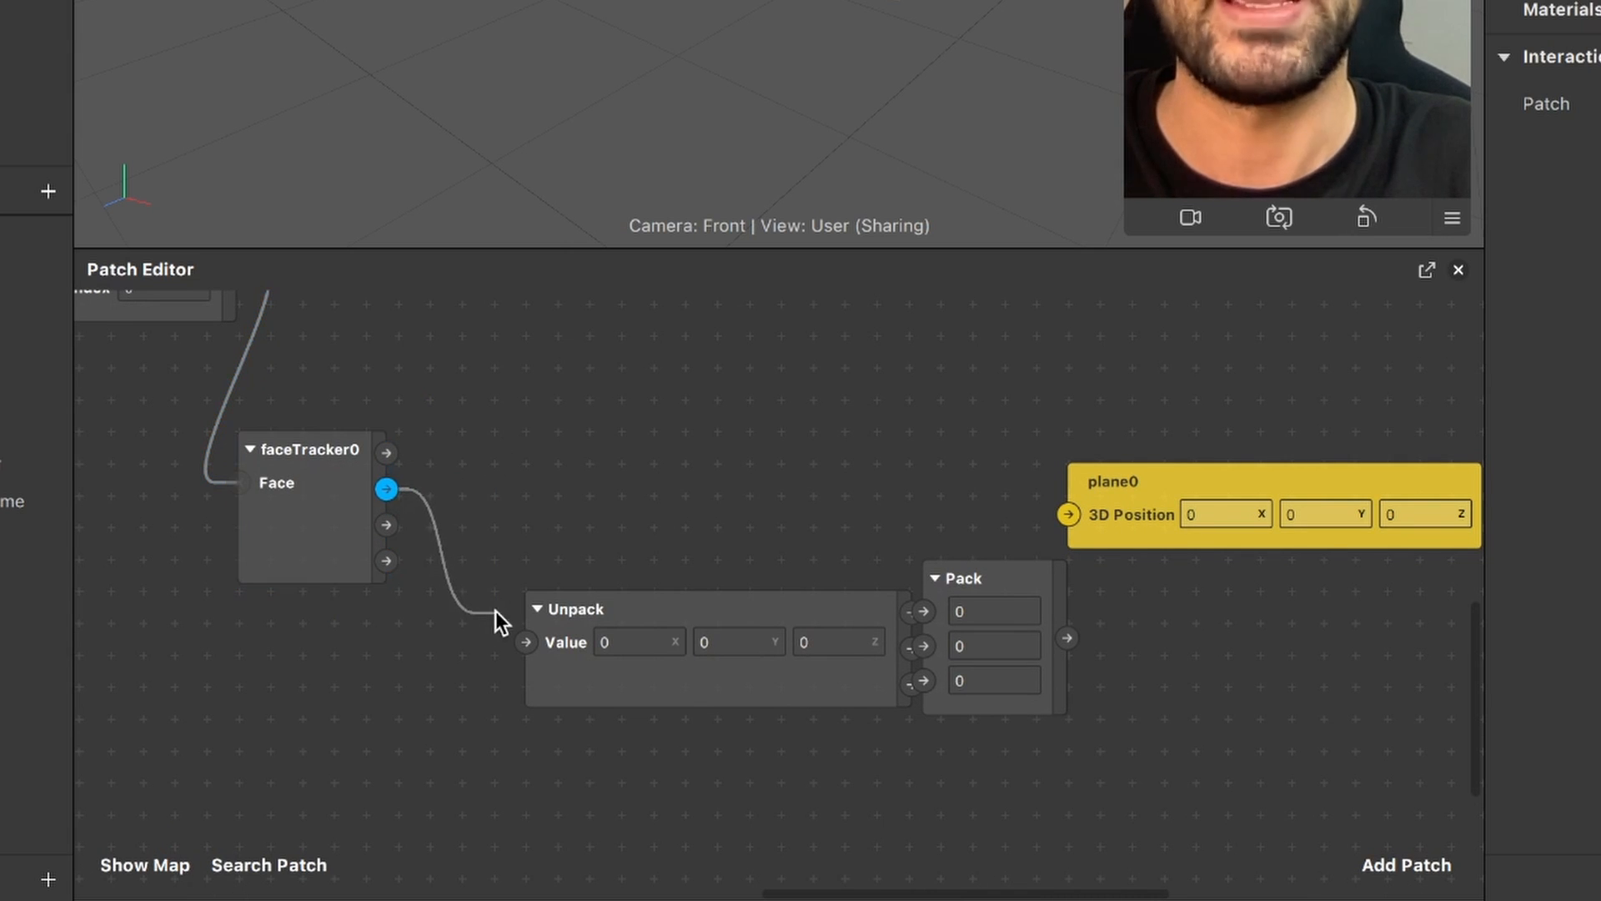
pyautogui.moveTo(496, 613); pyautogui.dragTo(526, 642)
pyautogui.click(643, 689)
pyautogui.moveTo(643, 689); pyautogui.dragTo(538, 715)
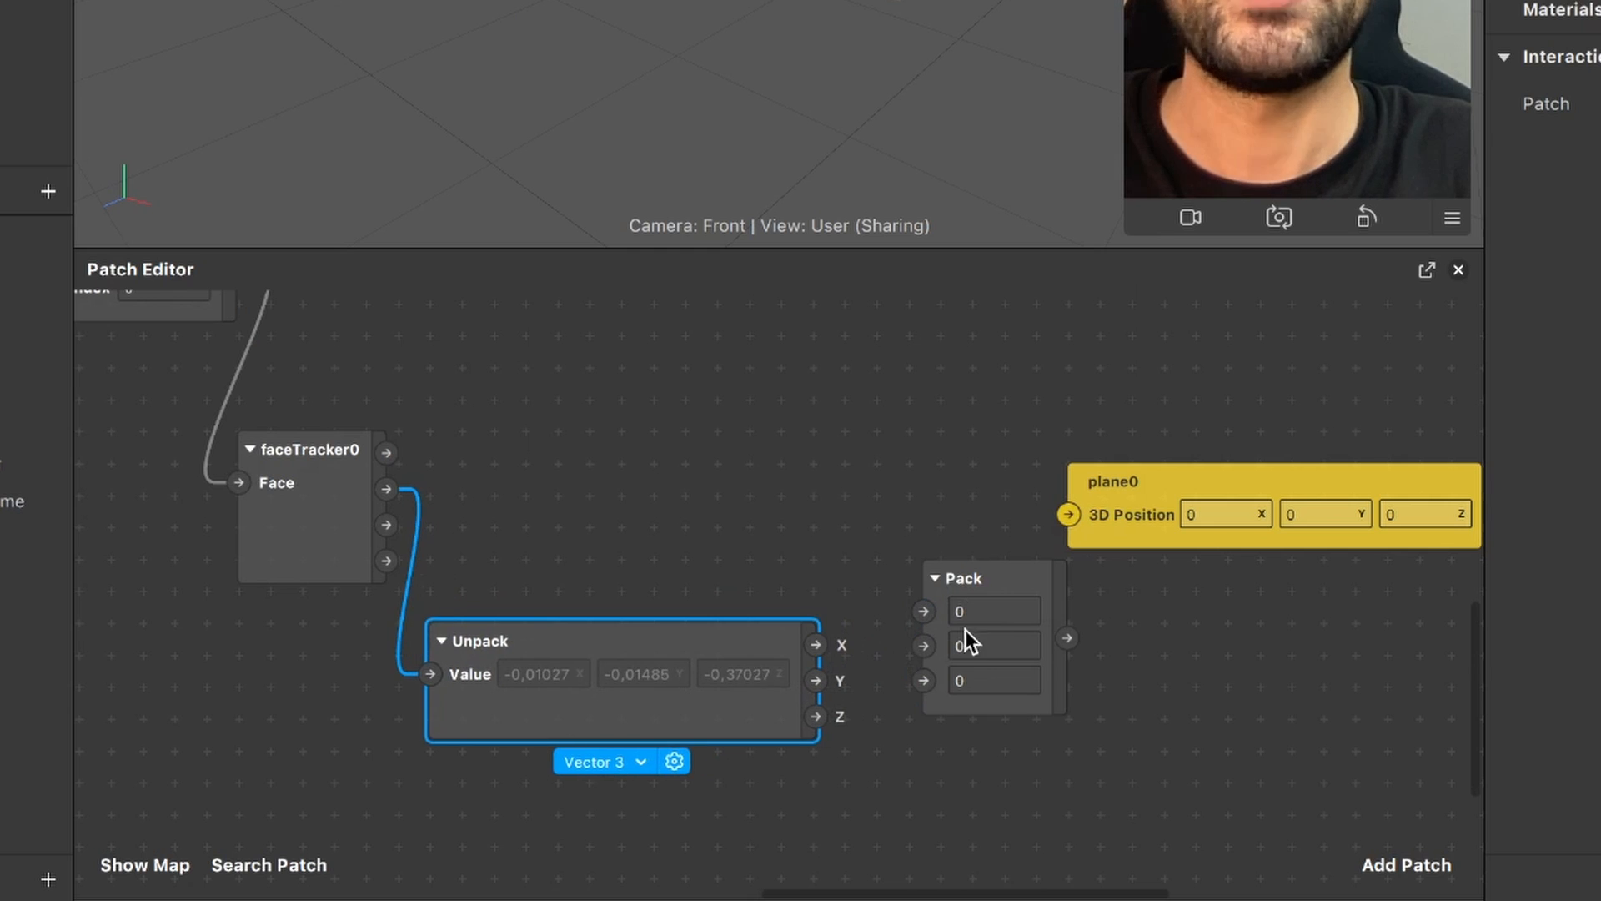
pyautogui.click(1008, 591)
pyautogui.moveTo(1008, 591); pyautogui.dragTo(993, 642)
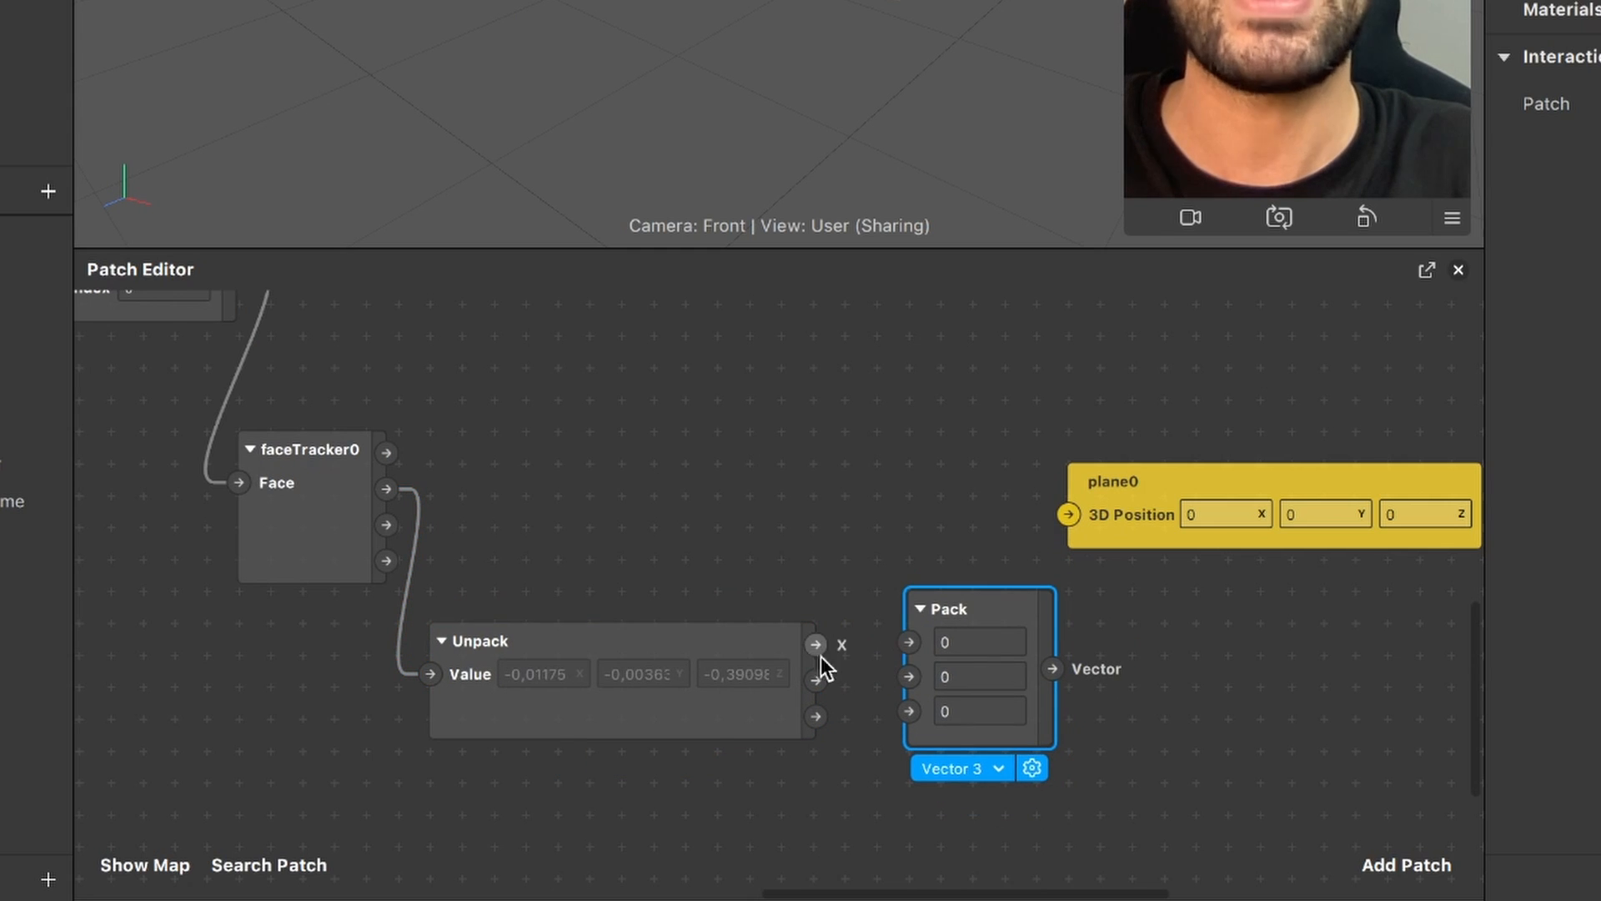
# Step: Connect the Unpack patch's X output to the first input of the Pack patch
pyautogui.hscroll(5, 808, 657)
pyautogui.scroll(-1, 809, 657)
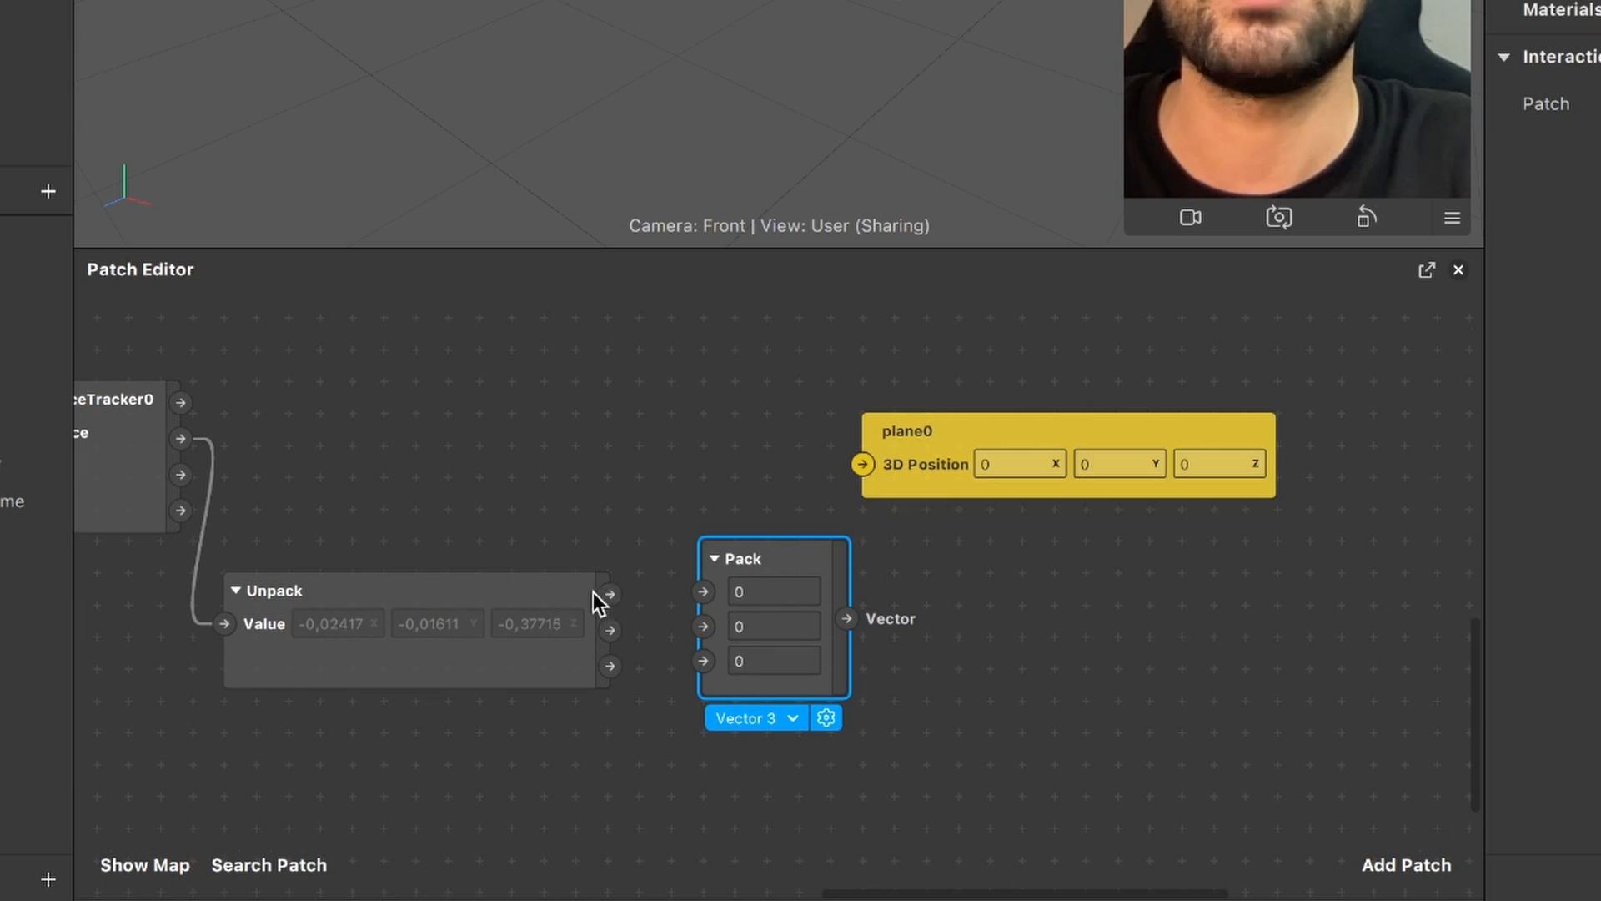
pyautogui.scroll(2, 605, 594)
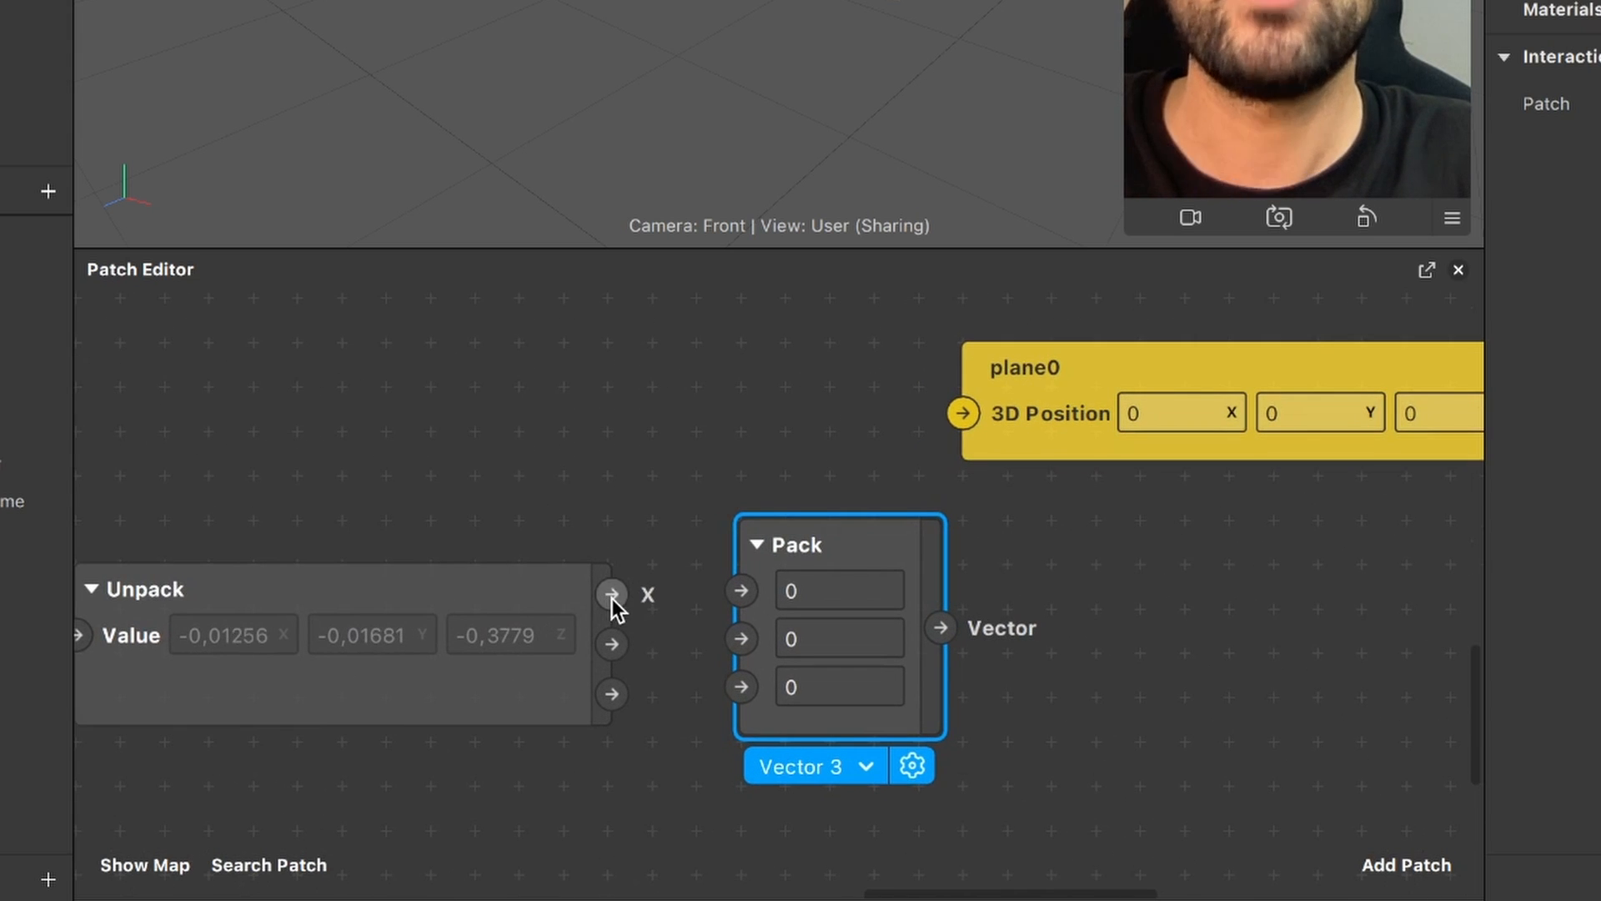
pyautogui.moveTo(611, 595); pyautogui.dragTo(740, 588)
# Step: Reposition the plane0 patch beside the Pack patch and connect Pack's Vector output to plane0's 3D Position
pyautogui.hscroll(5, 740, 588)
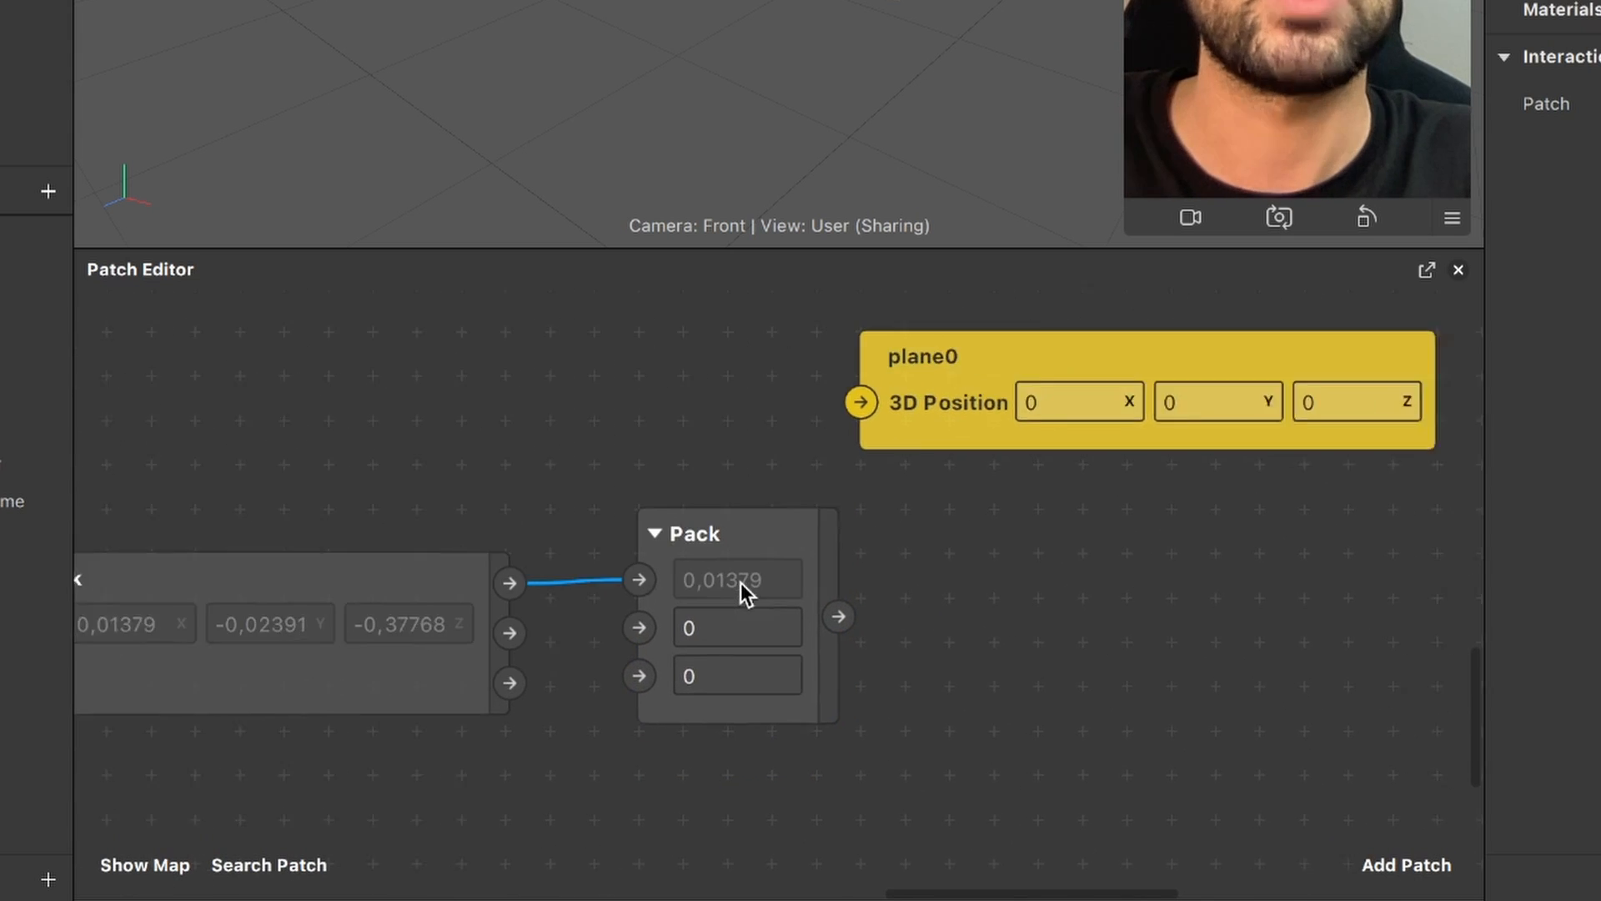
pyautogui.moveTo(779, 436); pyautogui.dragTo(904, 517)
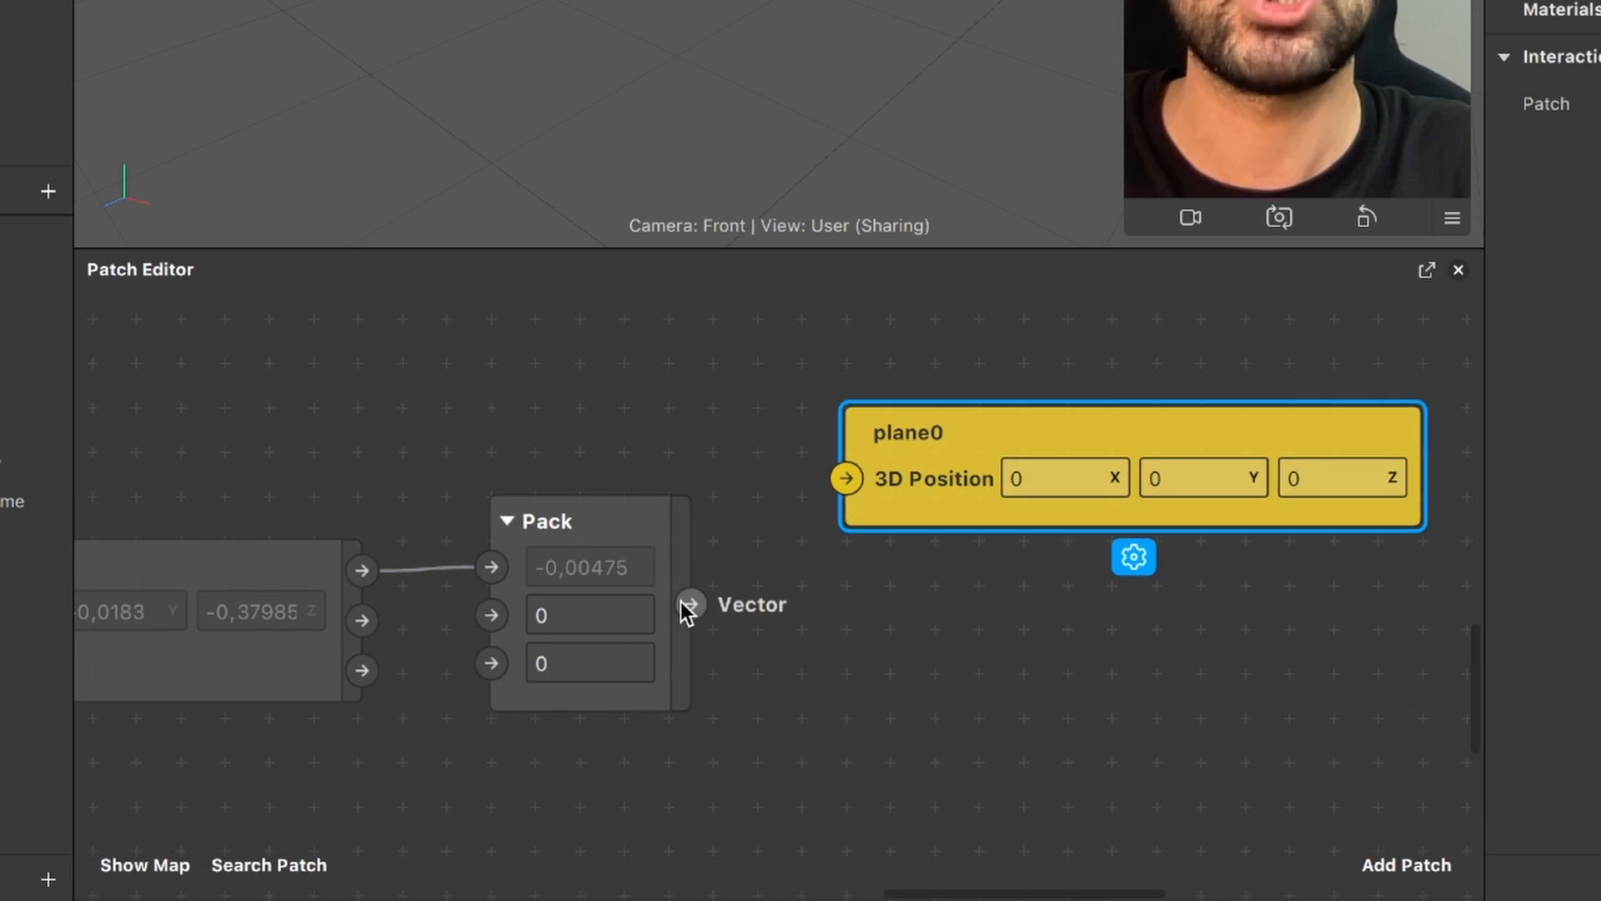
pyautogui.moveTo(690, 604); pyautogui.dragTo(916, 480)
pyautogui.click(915, 479)
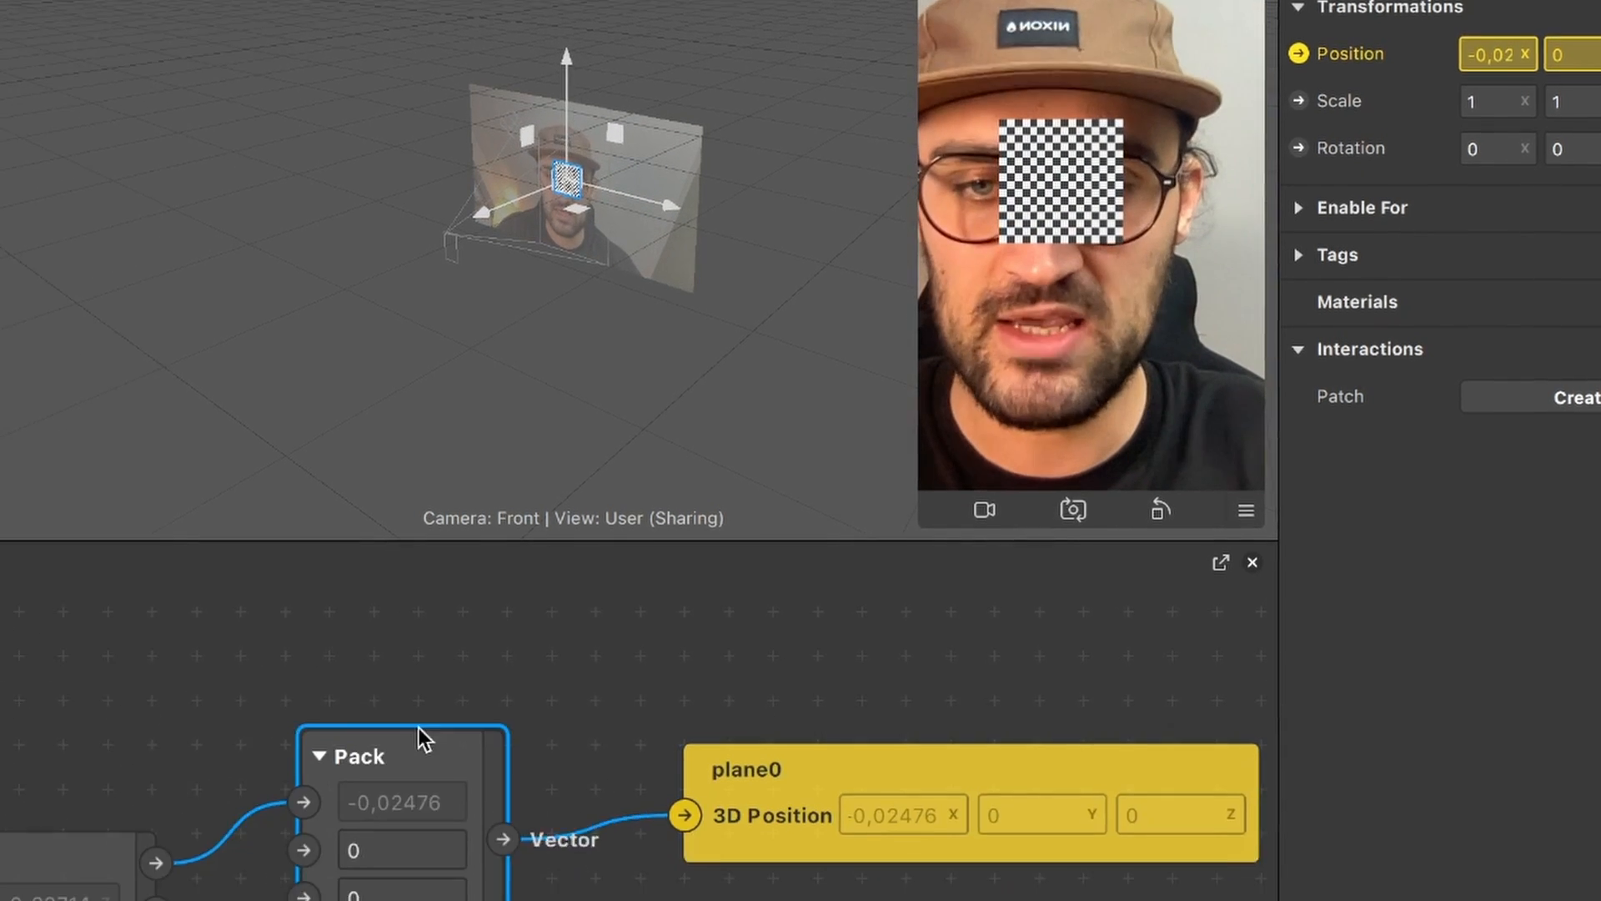
# Step: Set the Pack patch's second value to -0,12 and refine it to -0,14 to lower the plane
pyautogui.moveTo(418, 727)
pyautogui.mouseDown()
pyautogui.moveTo(468, 756)
pyautogui.moveTo(403, 748)
pyautogui.mouseUp()
pyautogui.scroll(-2, 625, 800)
pyautogui.hscroll(-2, 625, 800)
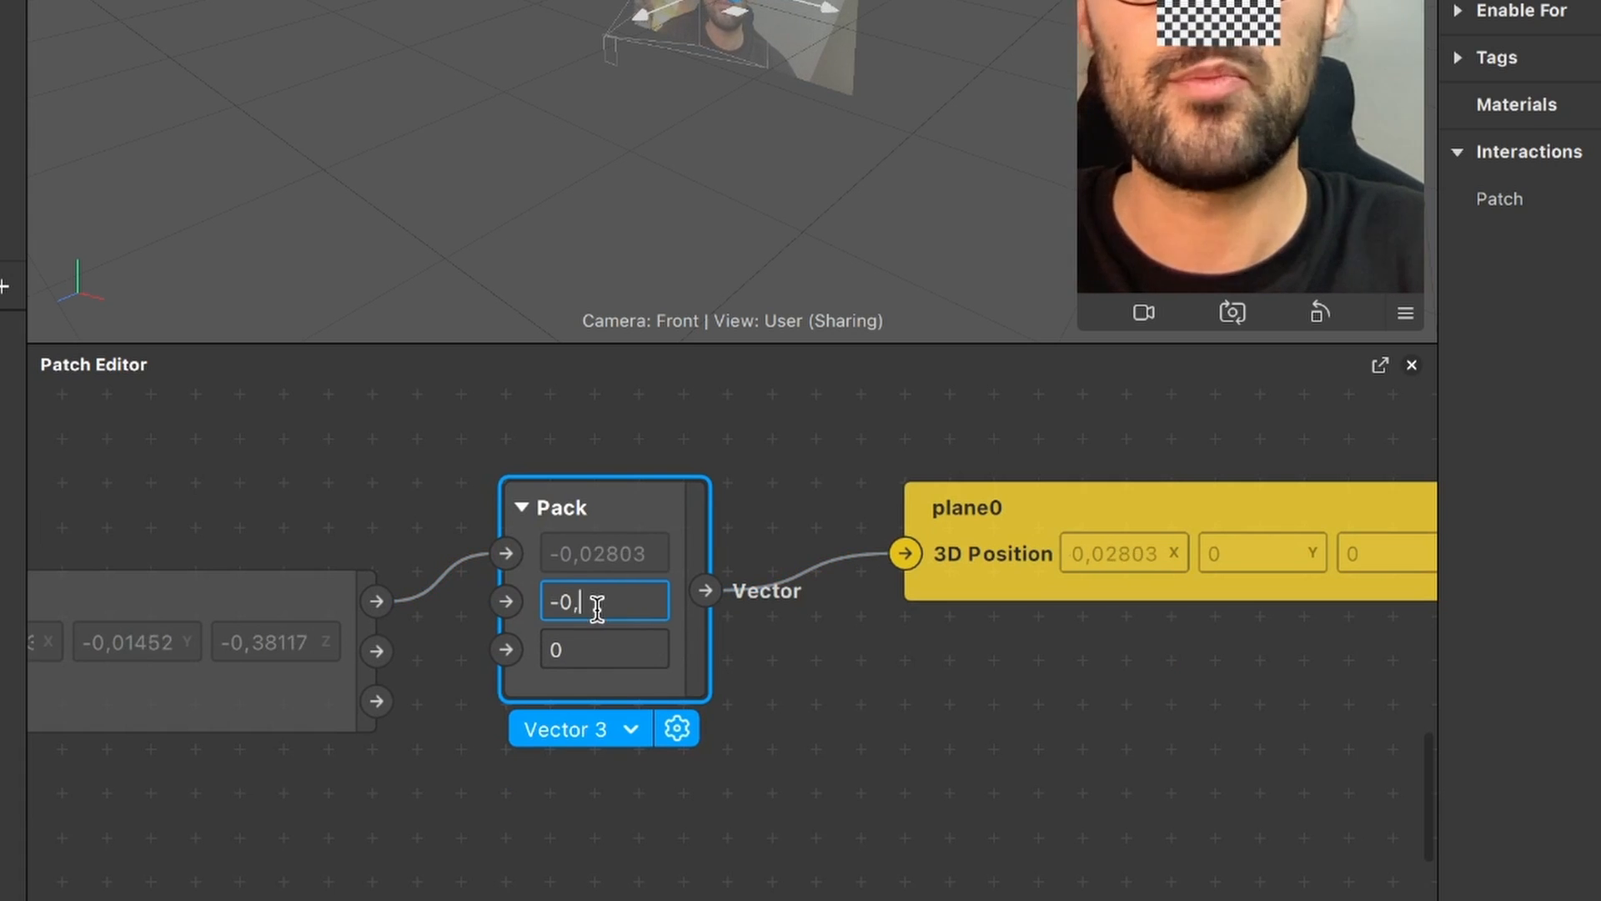
pyautogui.press('Return')
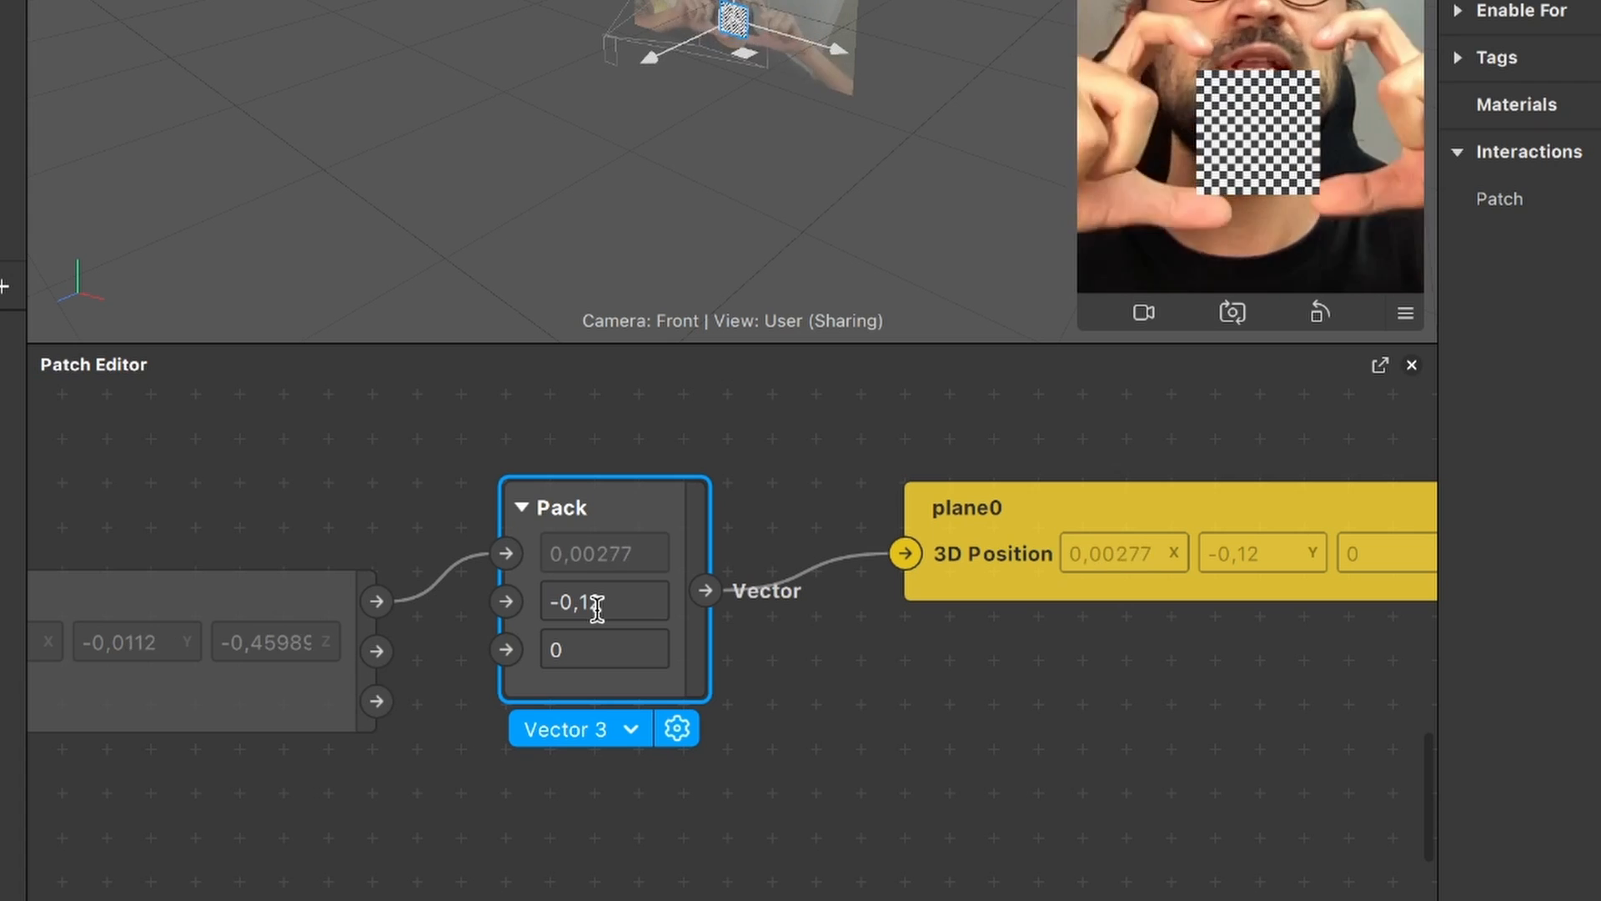
pyautogui.click(597, 609)
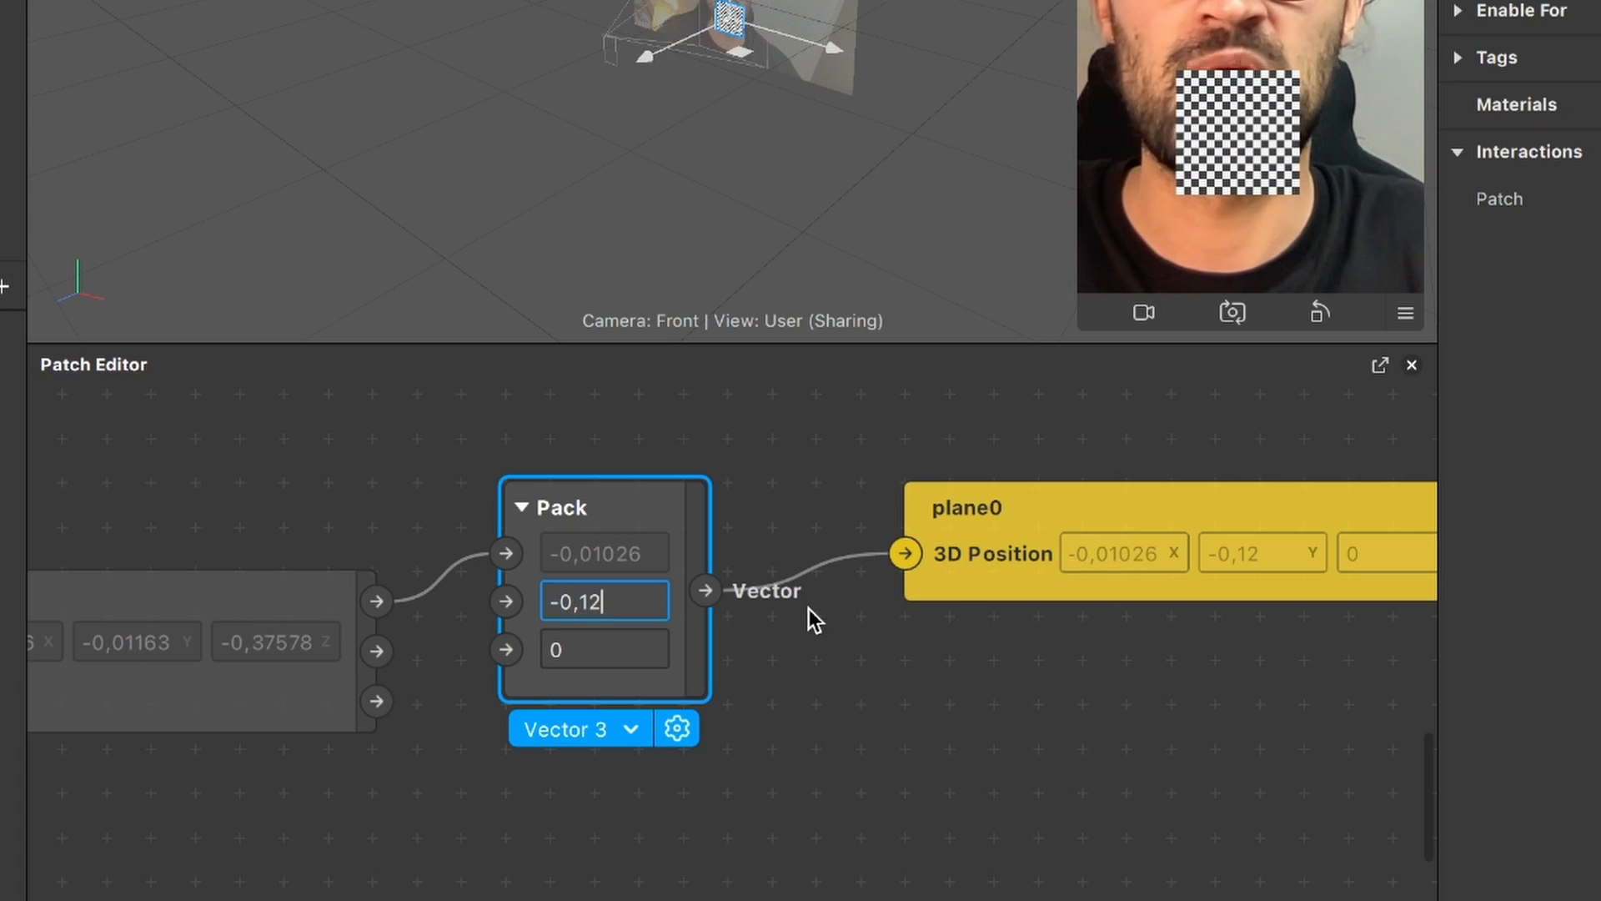
pyautogui.press('BackSpace')
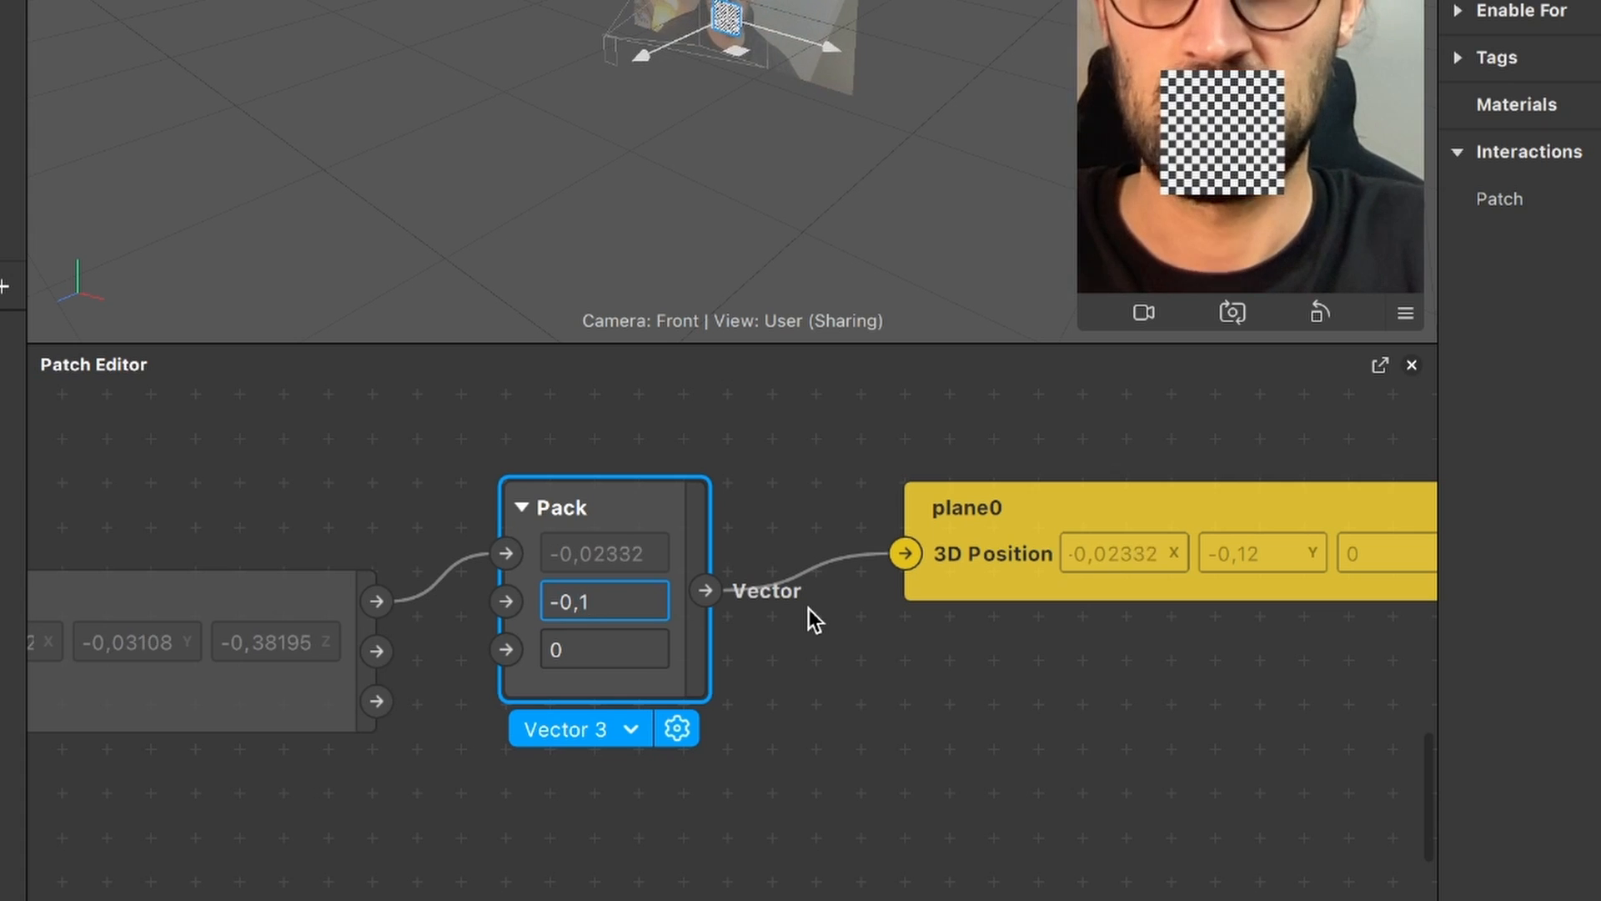
pyautogui.write('4')
pyautogui.press('Return')
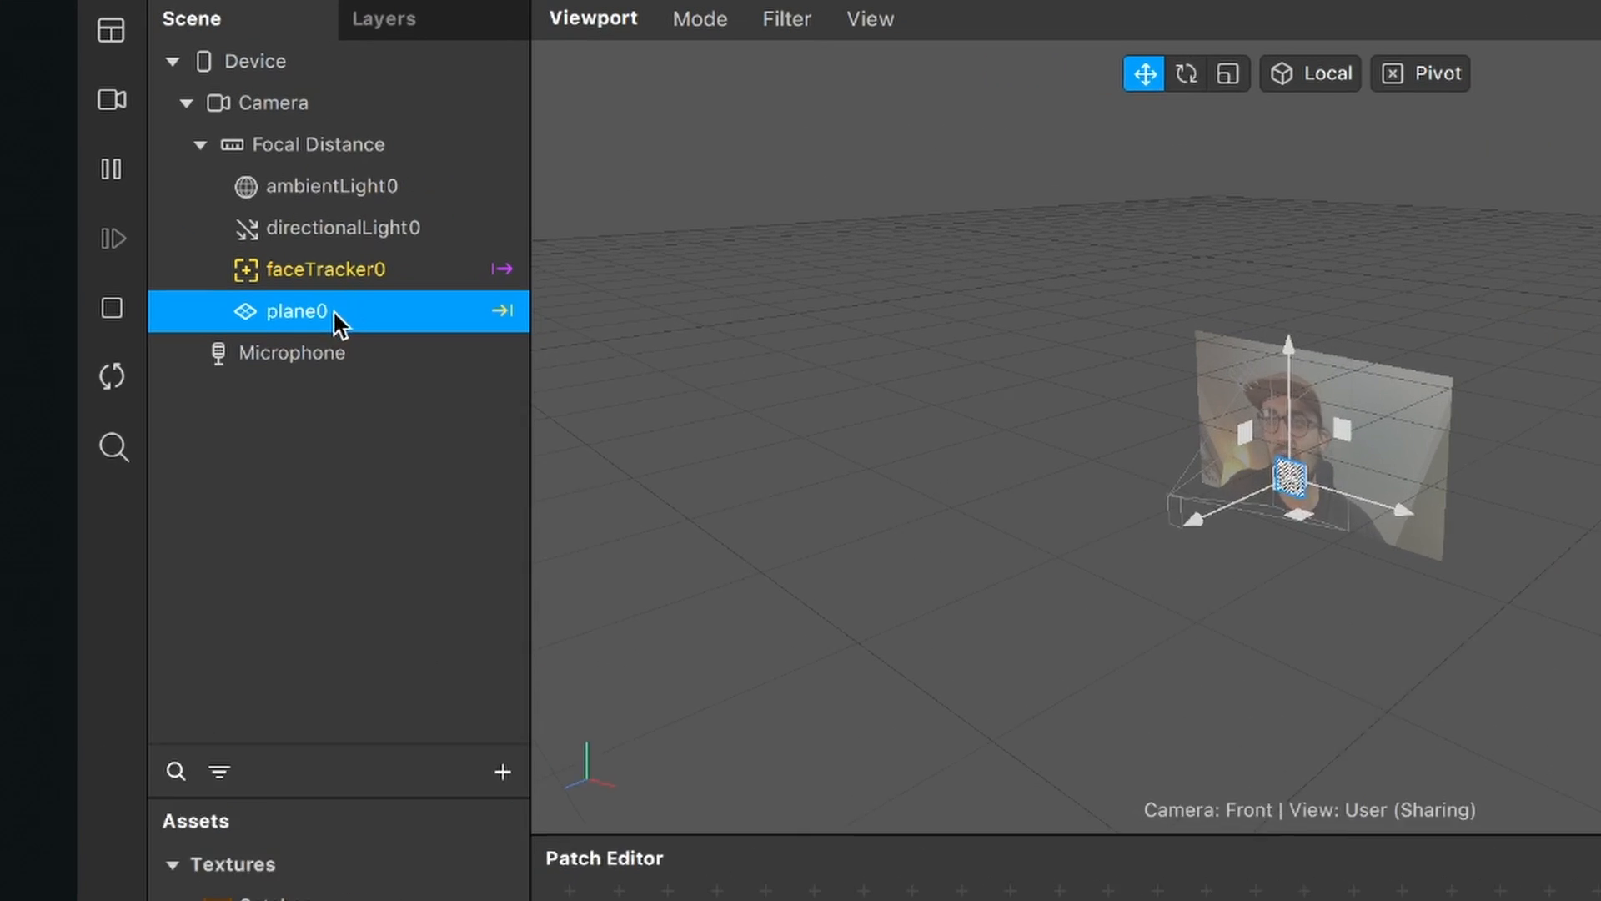
# Step: Rename the plane0 scene object as Catcher
pyautogui.doubleClick(339, 323)
pyautogui.write('C')
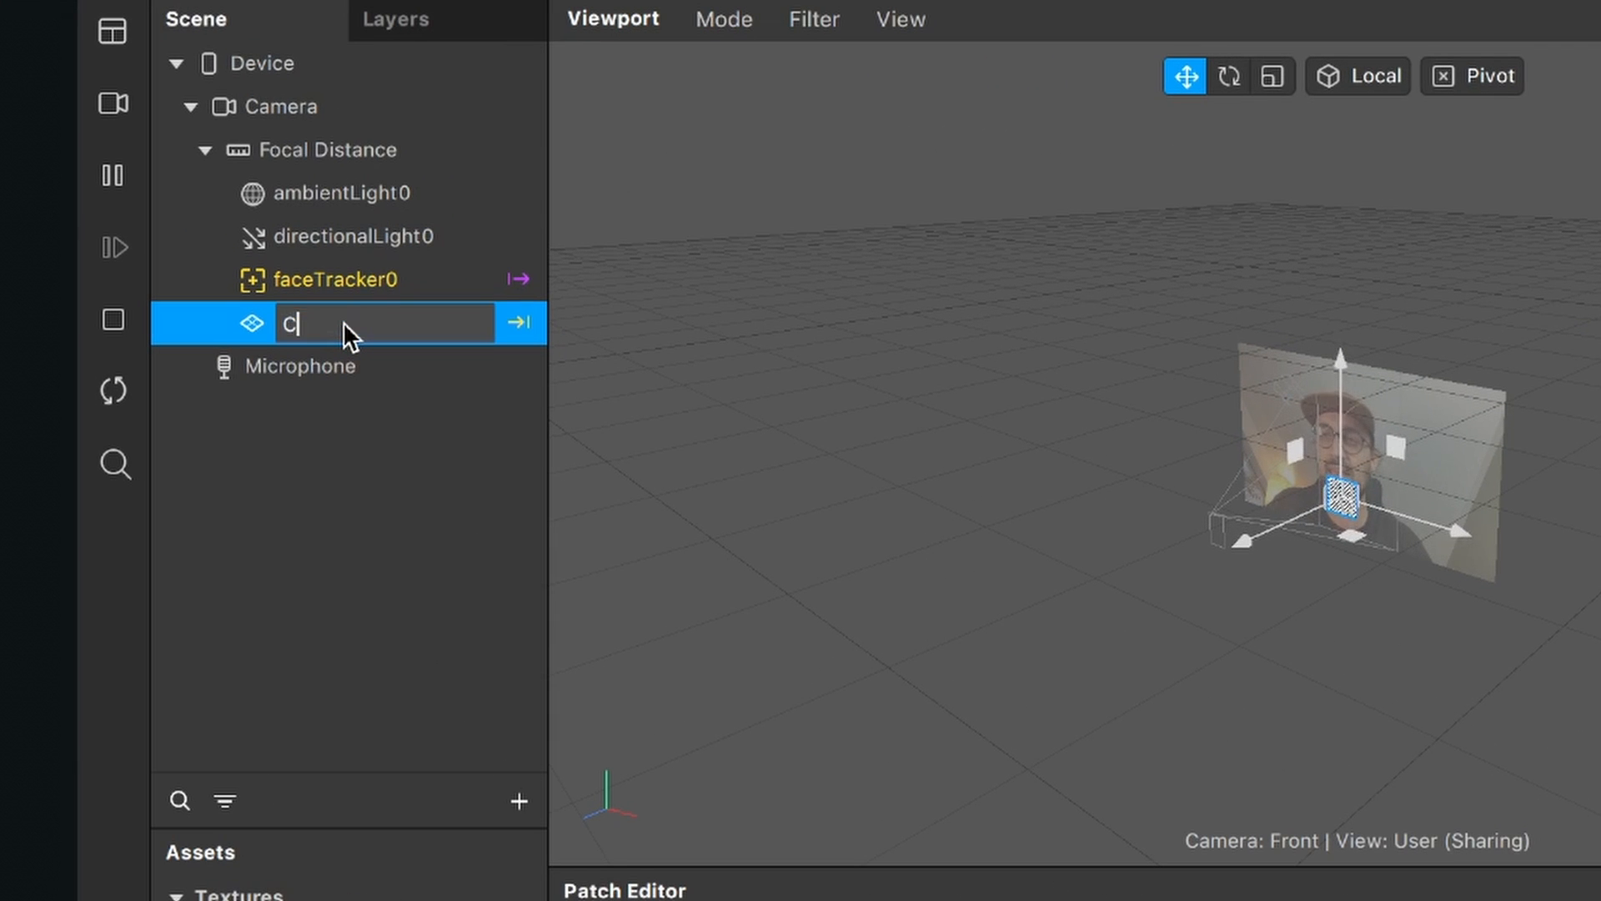
pyautogui.write('atcher')
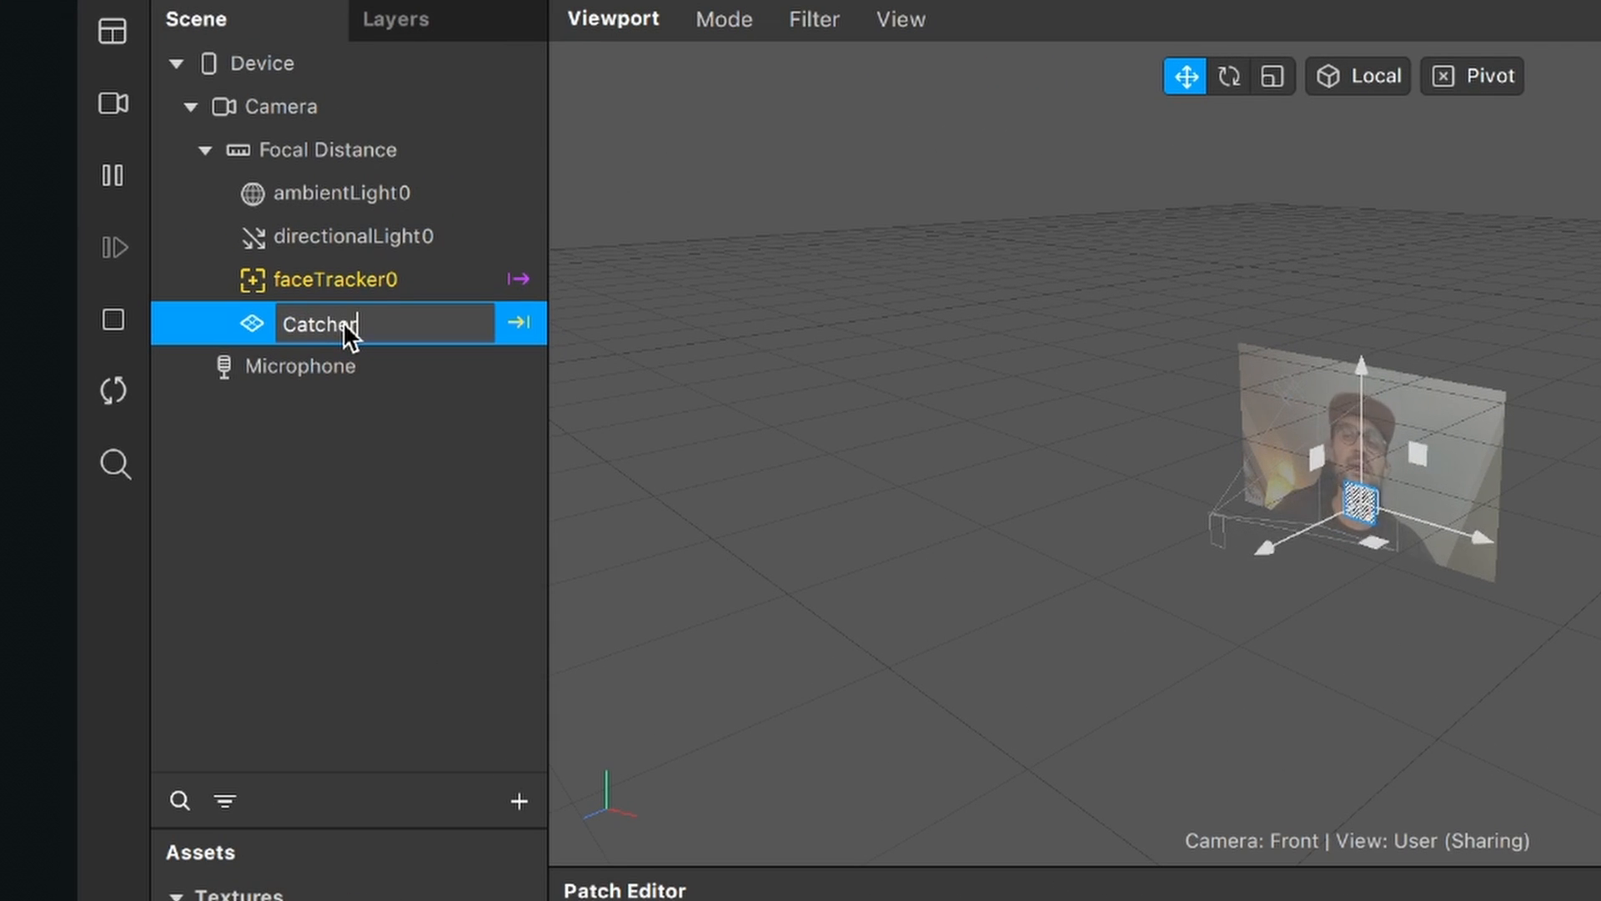
pyautogui.press('Return')
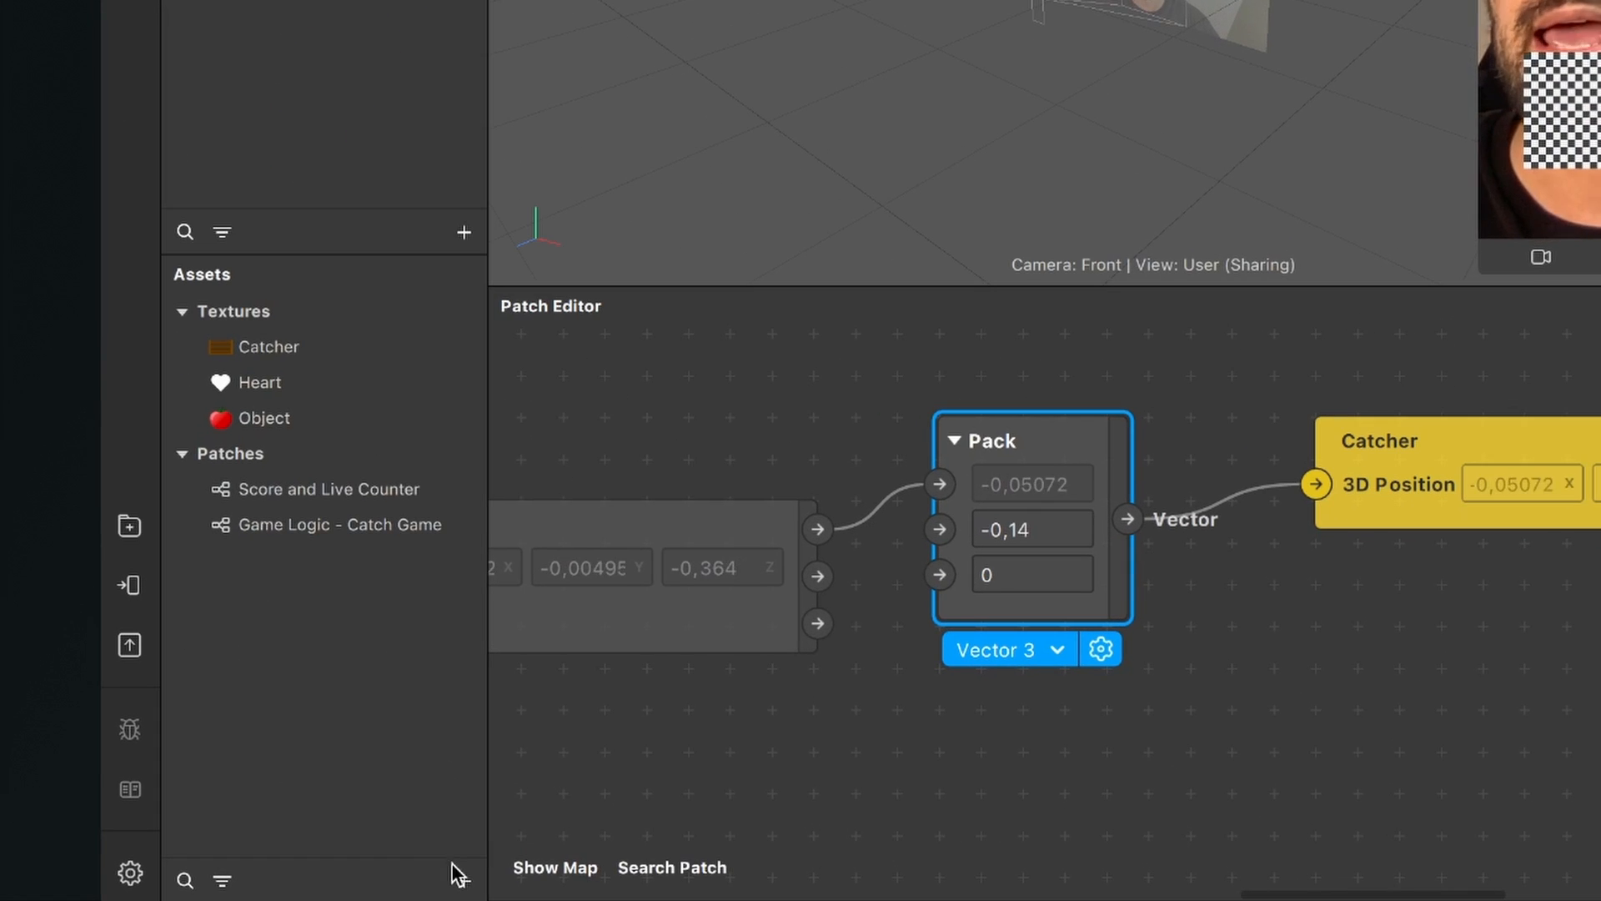
# Step: Create a new material in the assets and name it Catcher
pyautogui.click(321, 886)
pyautogui.click(461, 670)
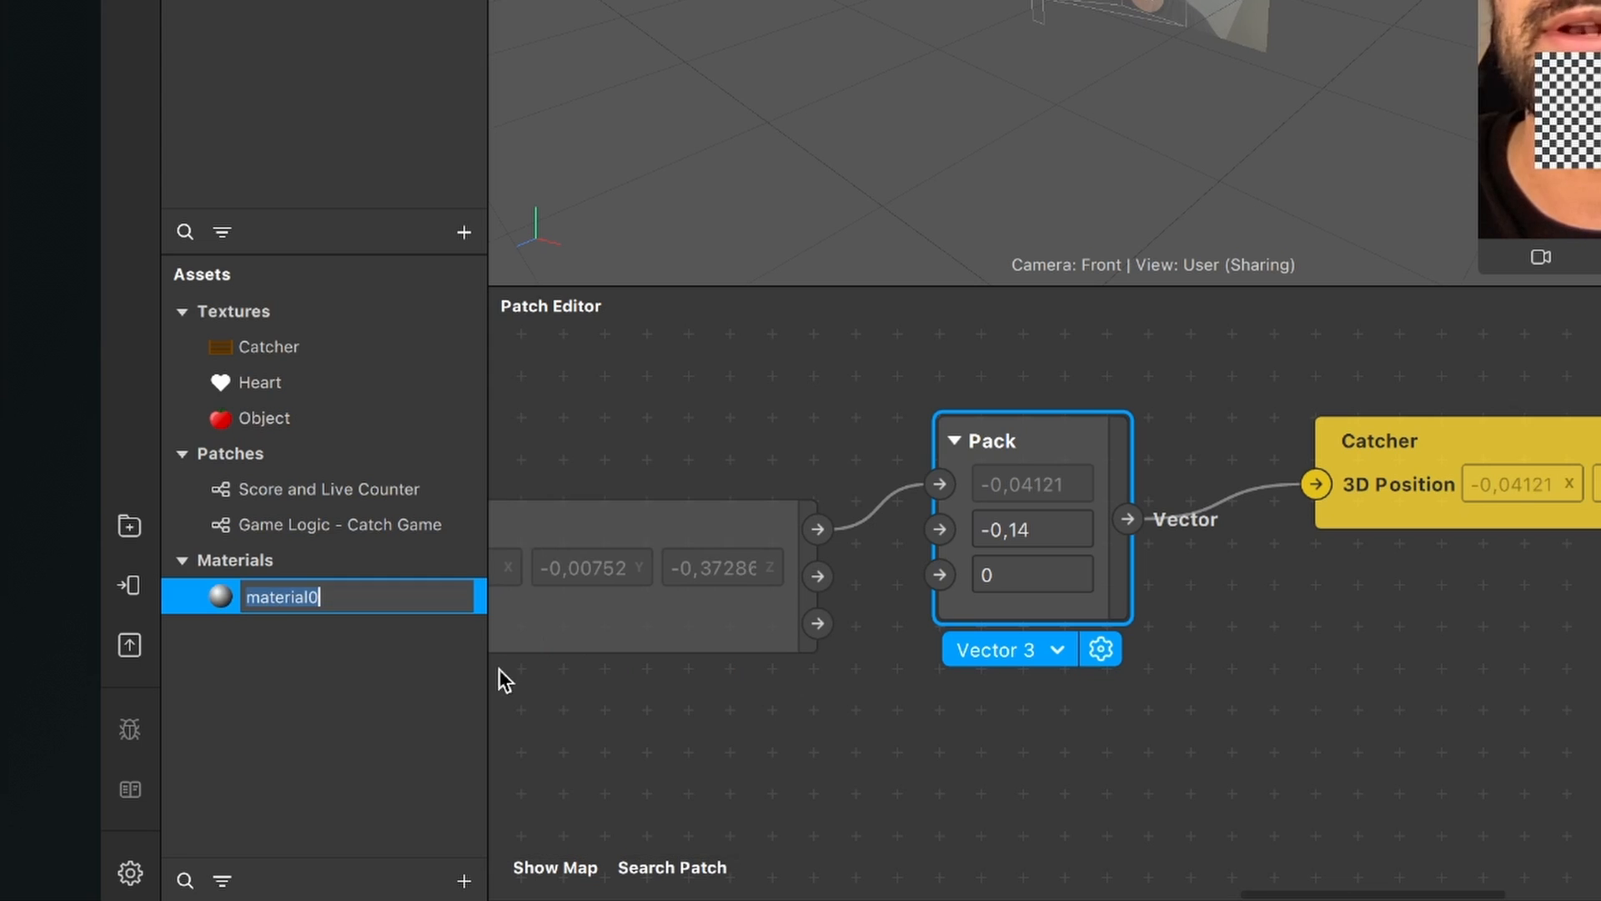
pyautogui.write('Catch')
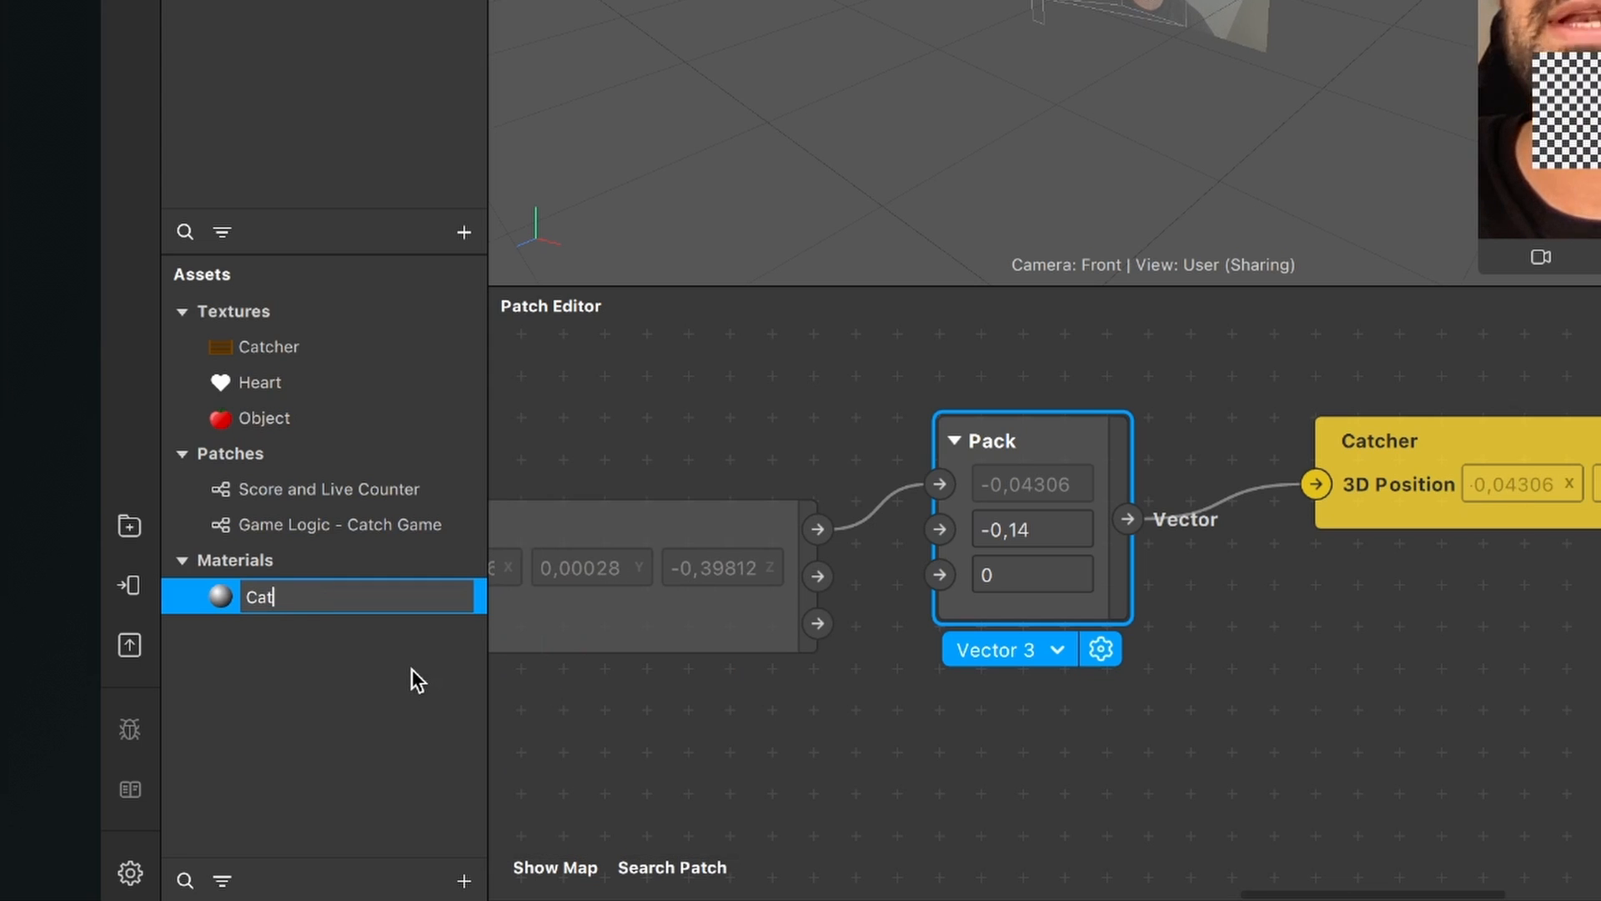
pyautogui.write('er')
pyautogui.press('Return')
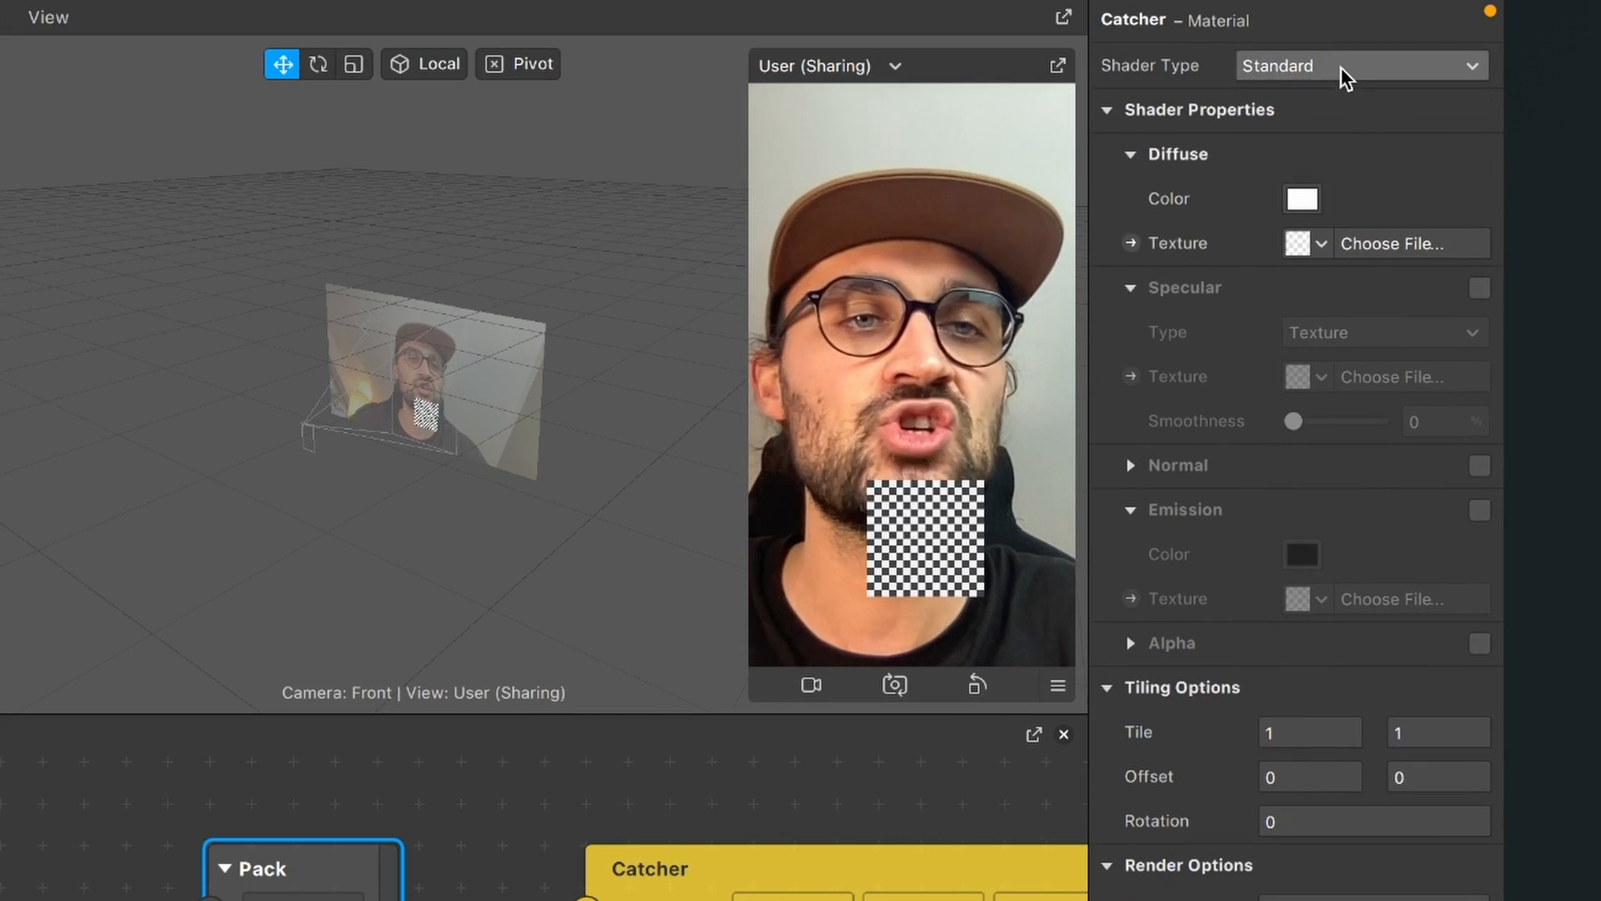
# Step: Set the Catcher material's shader type to Flat and use the Catcher image as its diffuse texture
pyautogui.click(1335, 64)
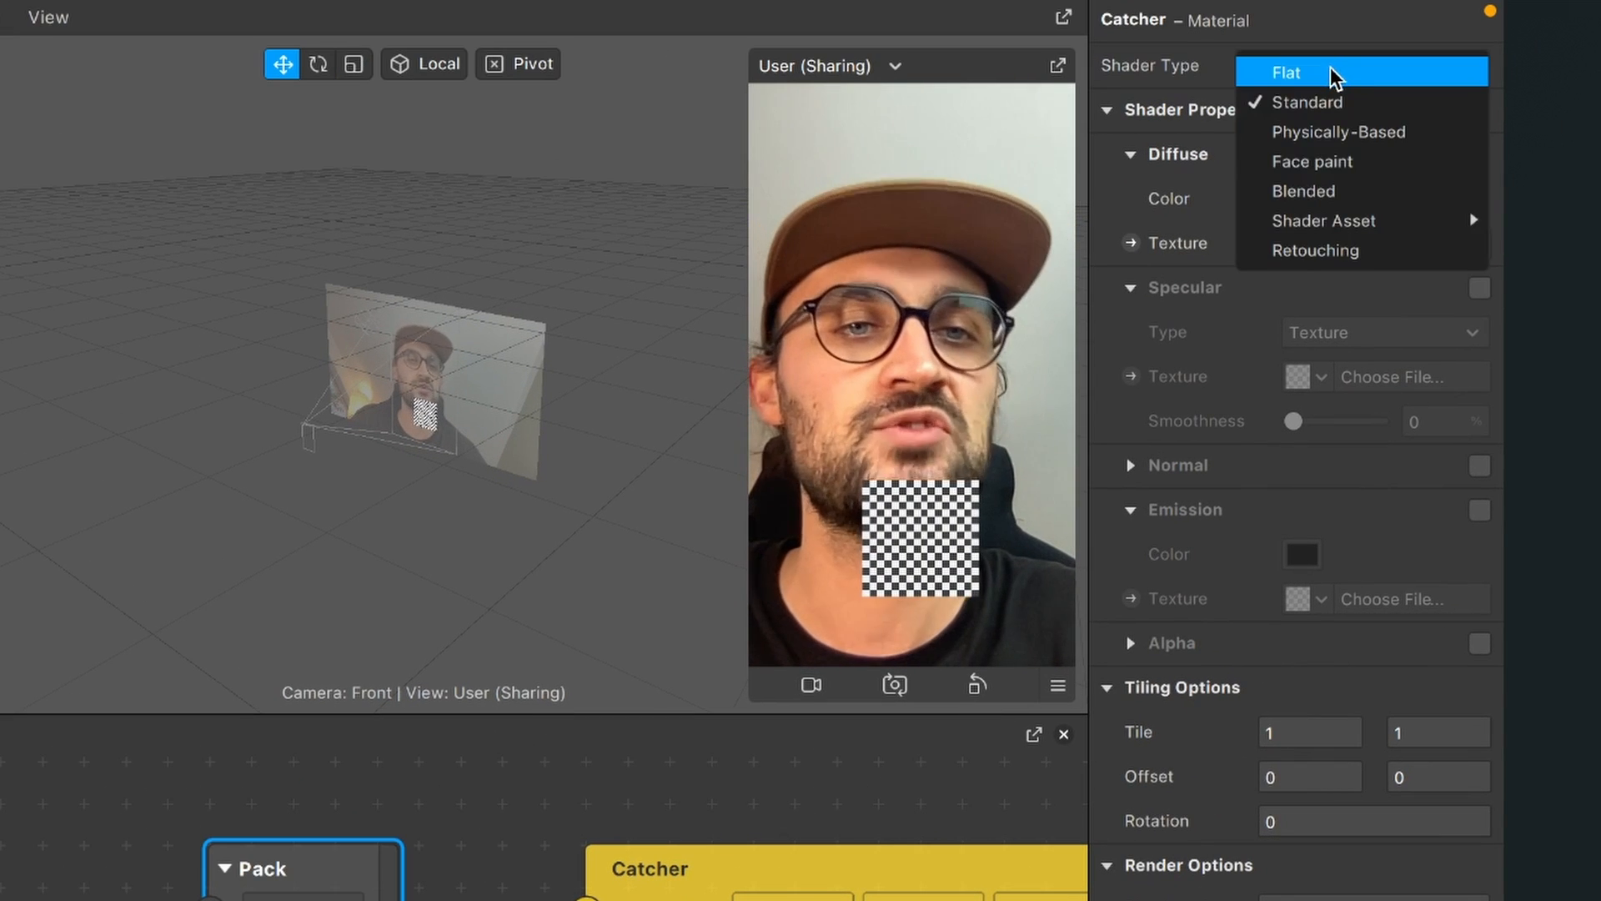
pyautogui.click(1331, 67)
pyautogui.click(1316, 245)
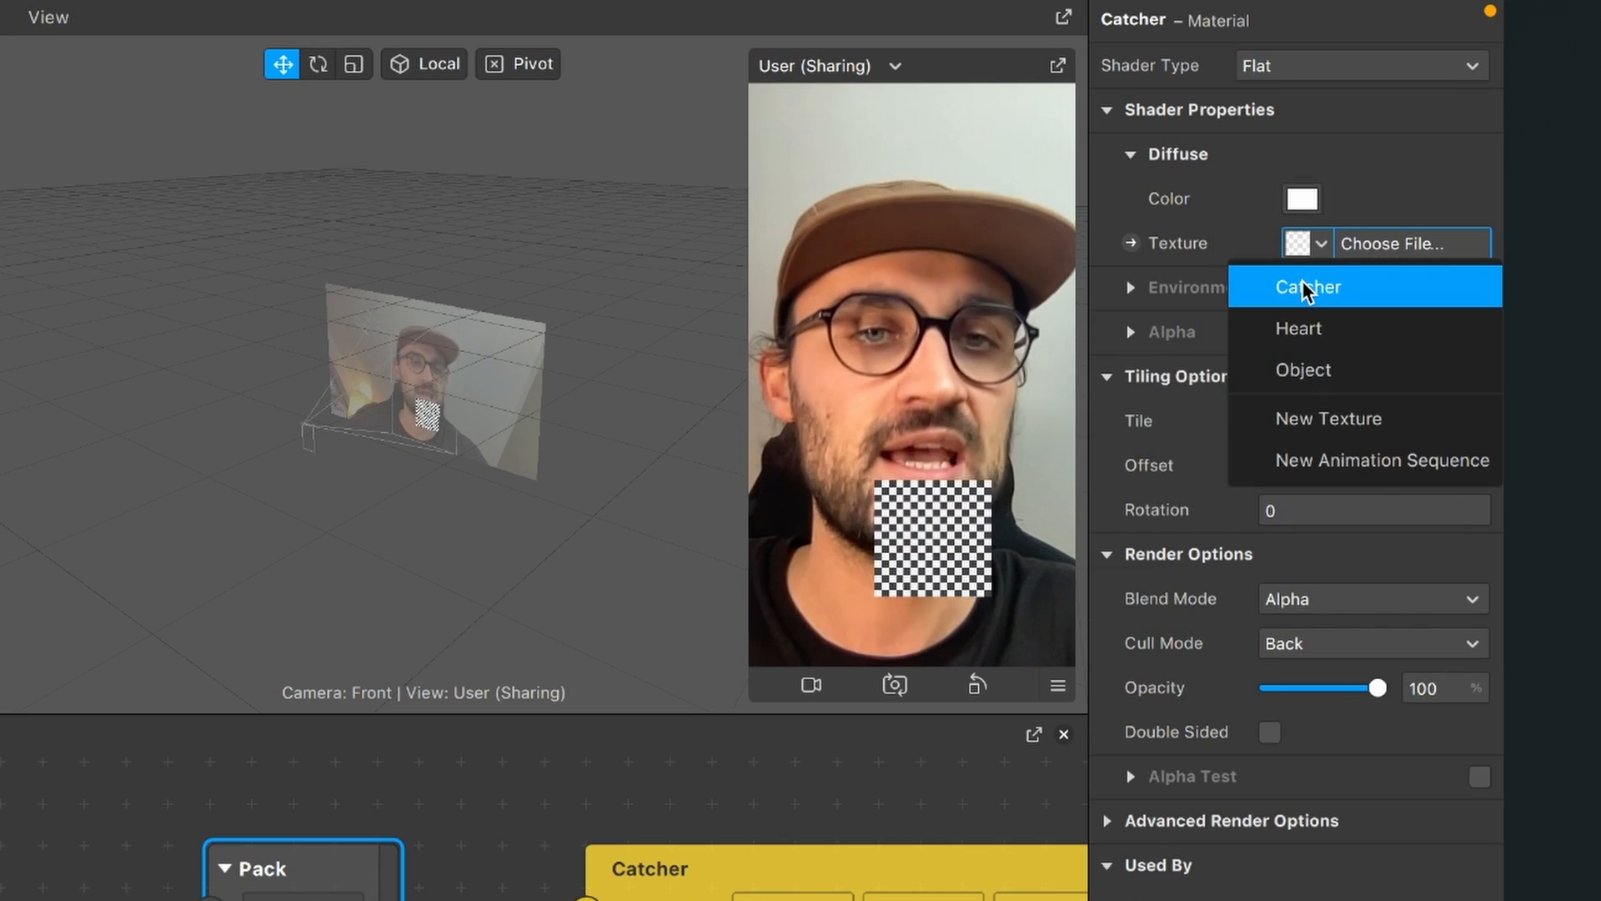
pyautogui.click(1301, 287)
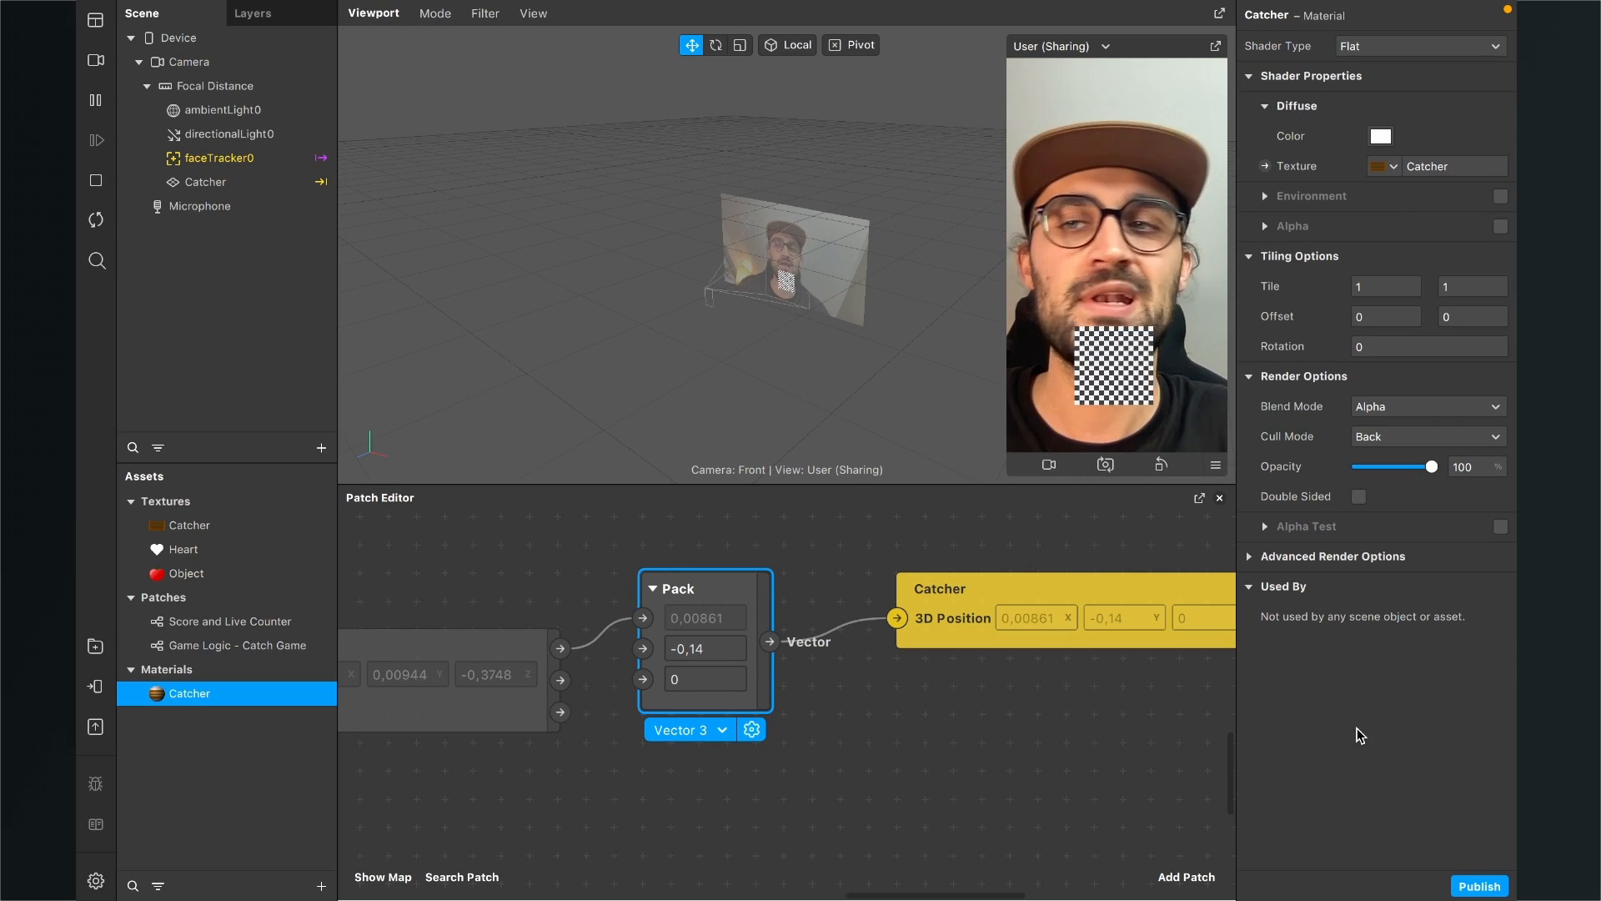
# Step: Assign the Catcher material to the Catcher plane
pyautogui.click(204, 185)
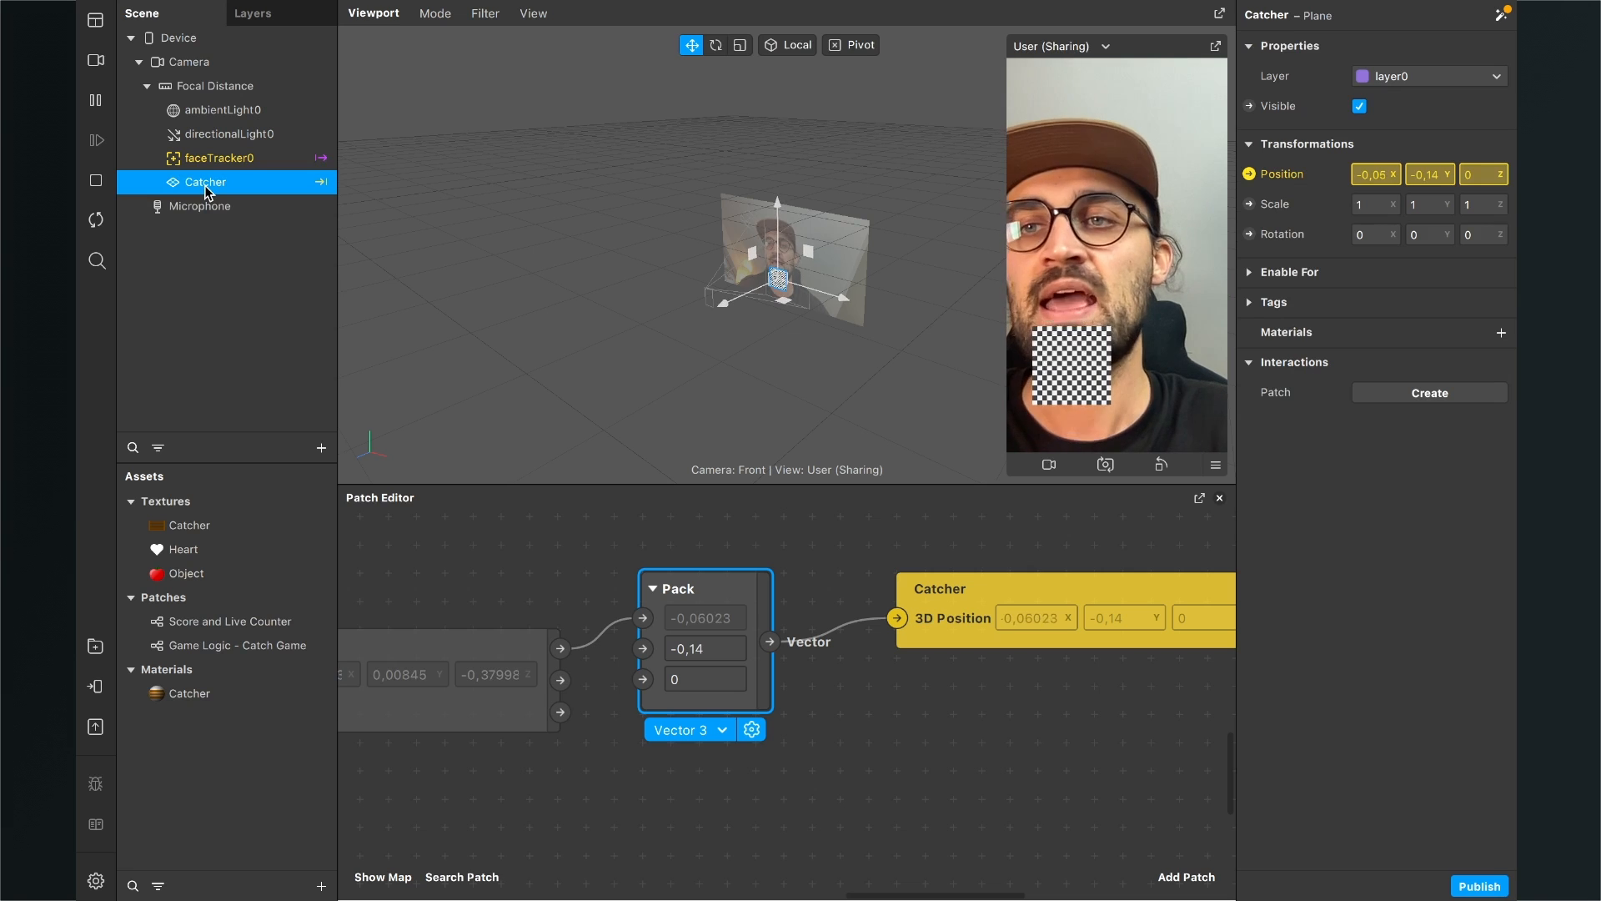
pyautogui.click(1501, 332)
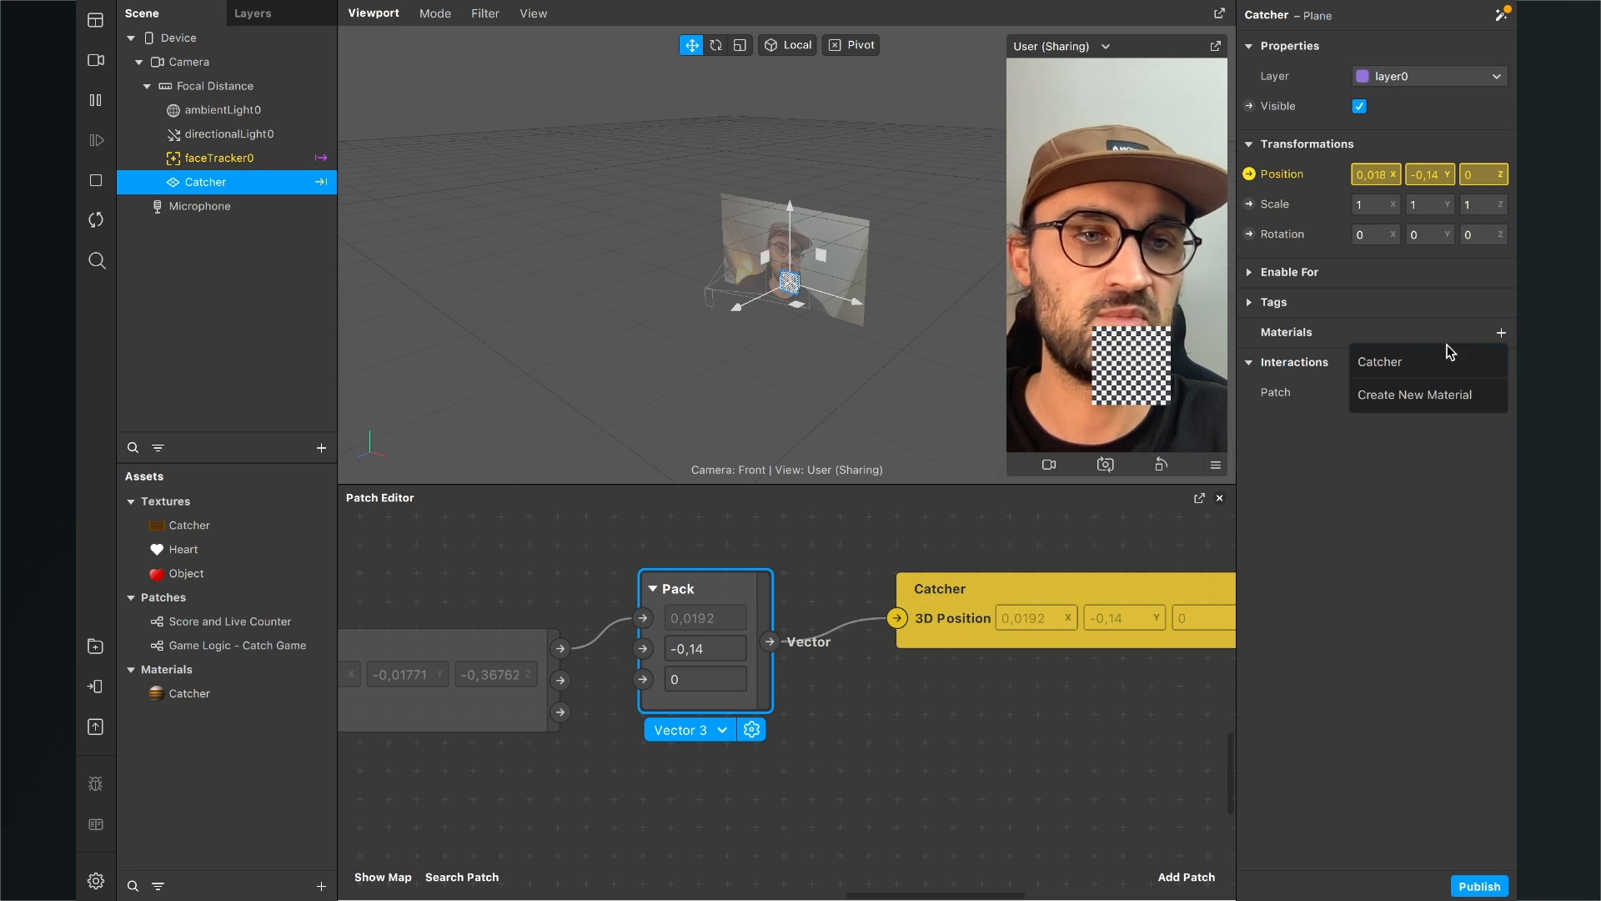
pyautogui.click(1405, 364)
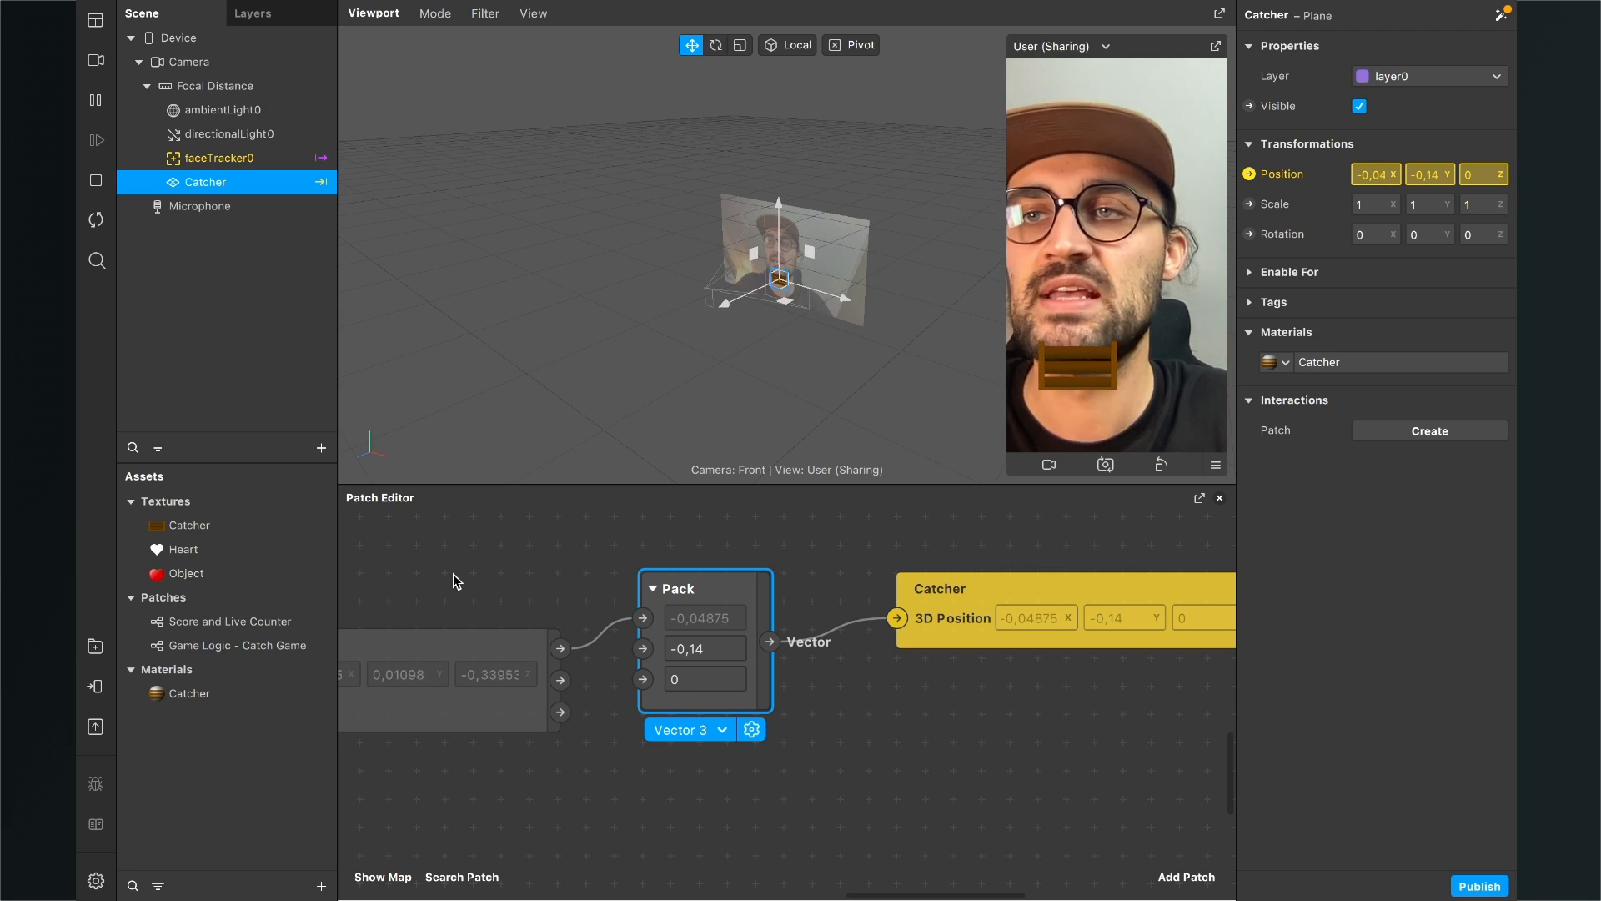
# Step: Insert a null object into the scene
pyautogui.click(319, 447)
pyautogui.write('nul')
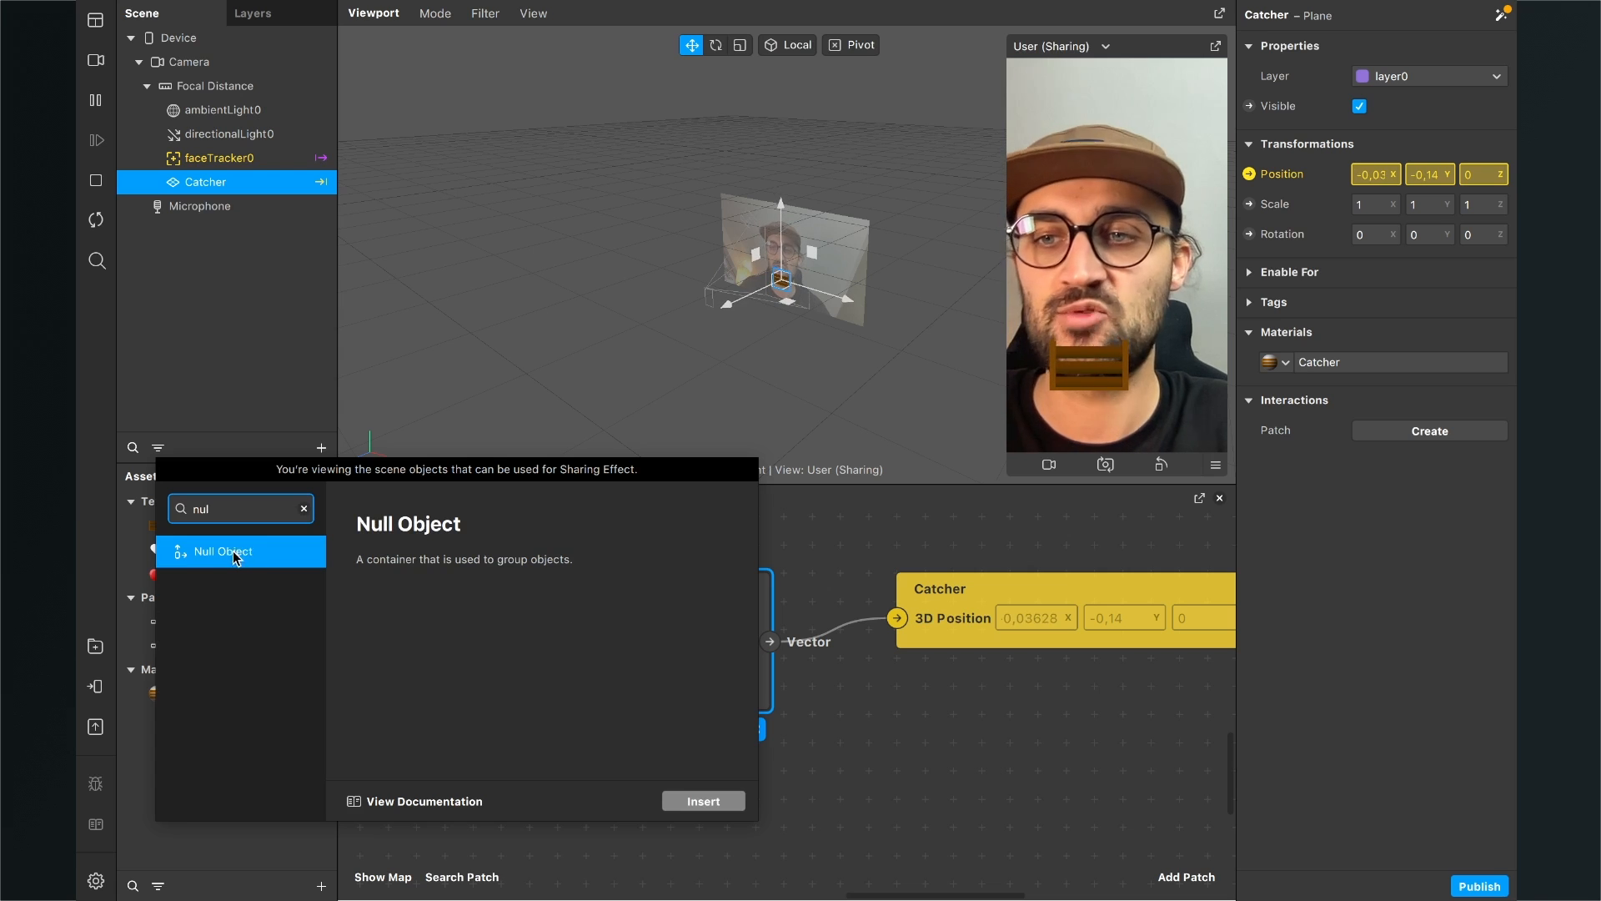
pyautogui.click(699, 799)
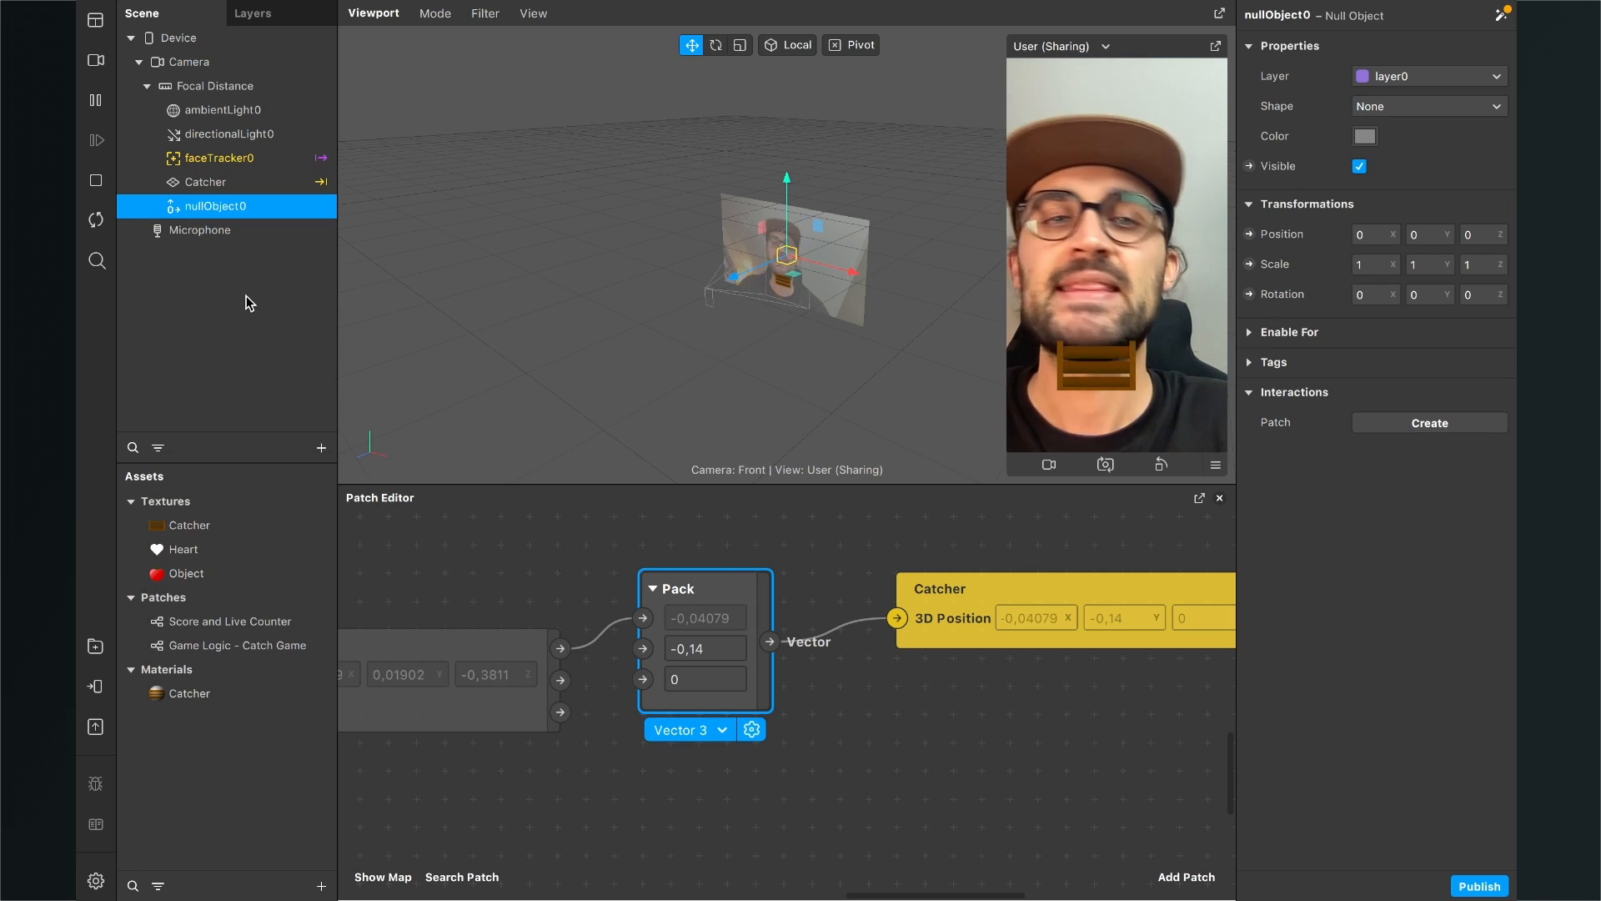
# Step: Insert a new plane into the scene and nest it under nullObject0
pyautogui.click(324, 452)
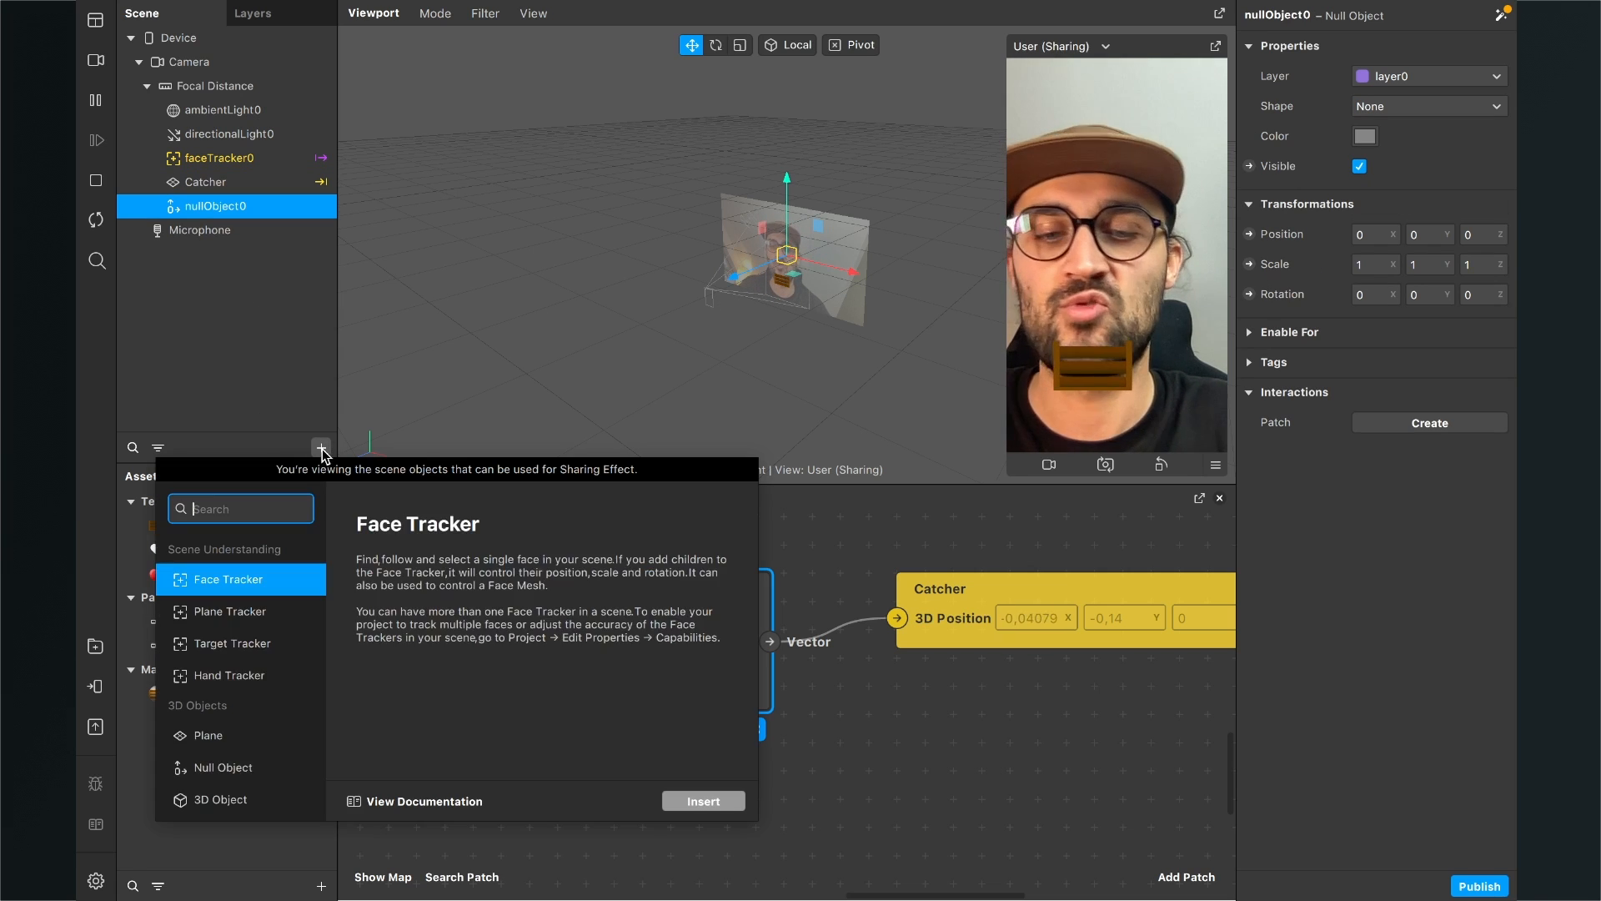
pyautogui.write('pla')
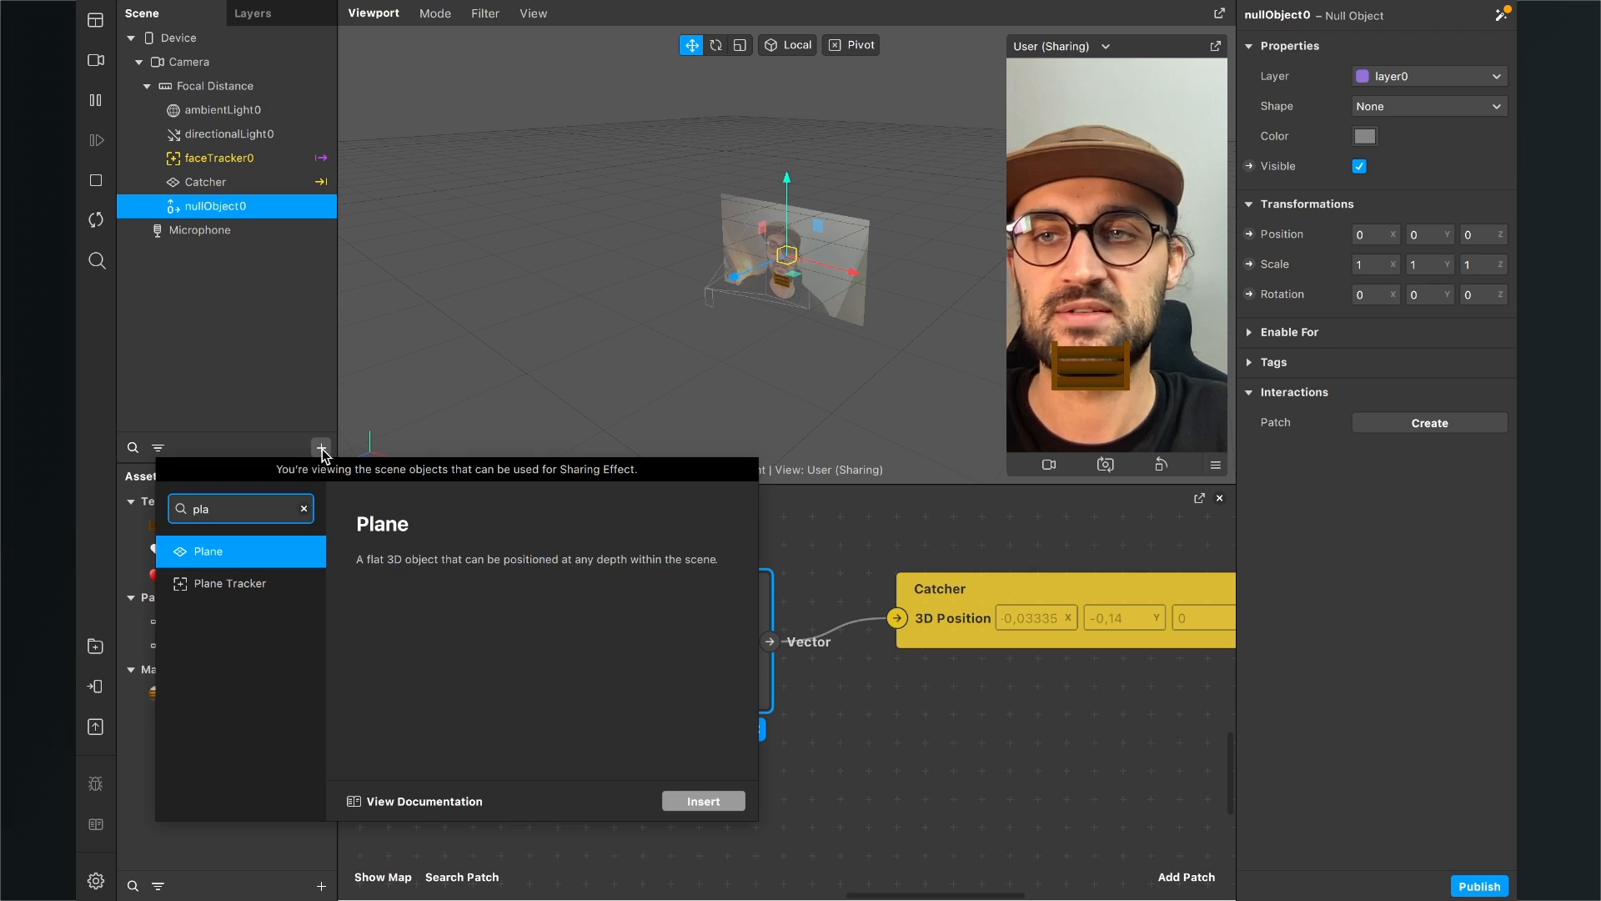
pyautogui.press('Return')
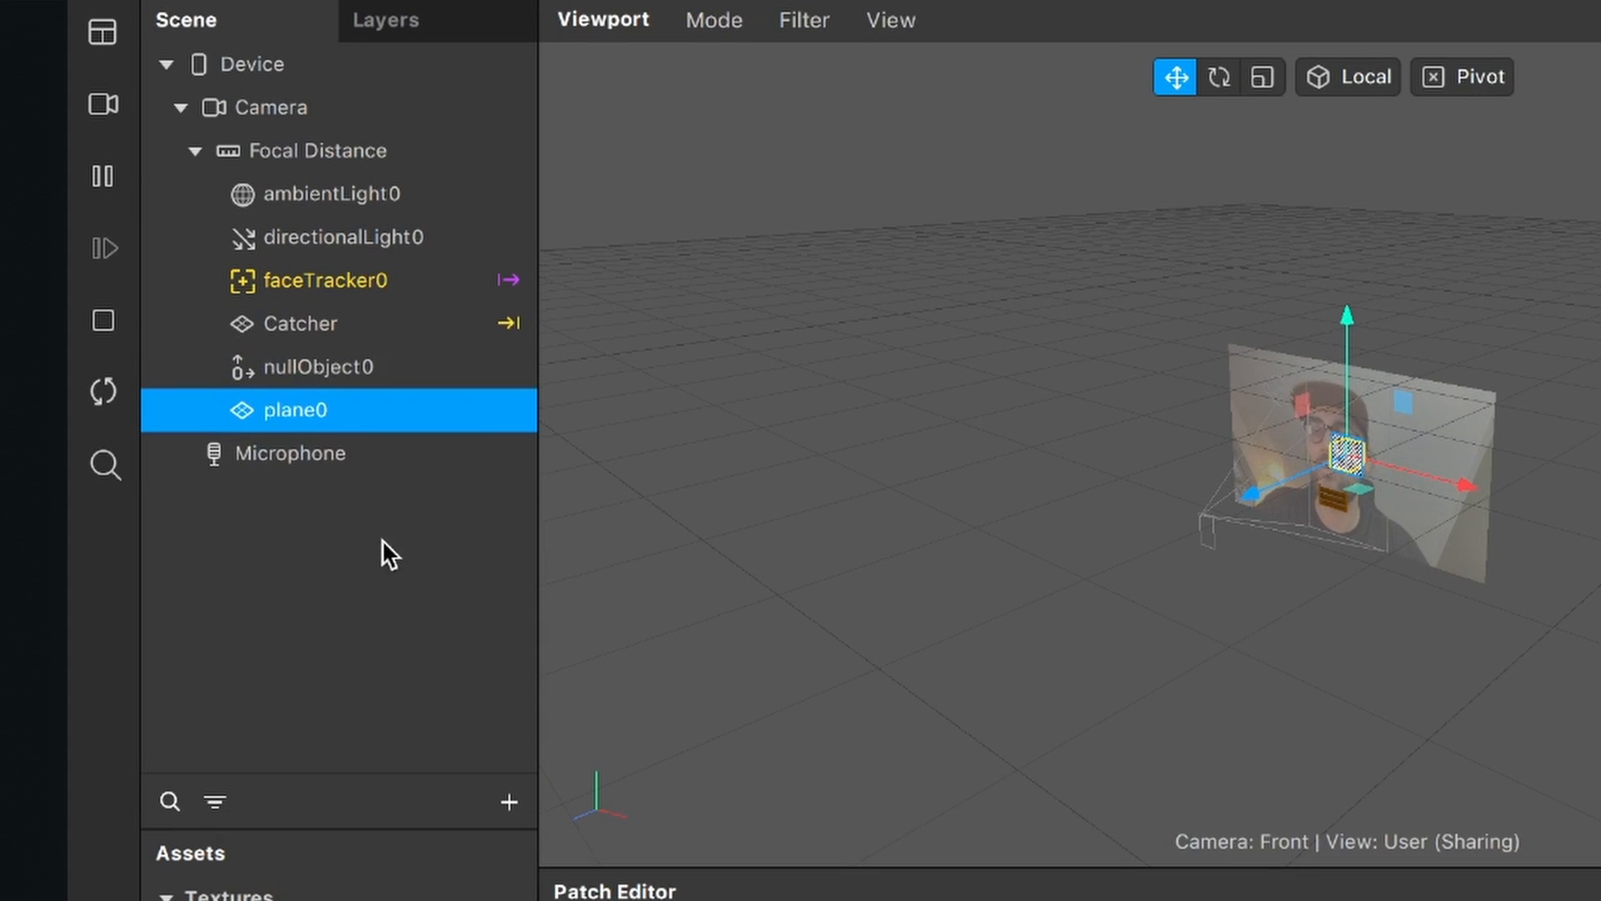
pyautogui.moveTo(273, 408); pyautogui.dragTo(320, 361)
# Step: Rename nullObject0 as Lives
pyautogui.click(317, 360)
pyautogui.doubleClick(315, 360)
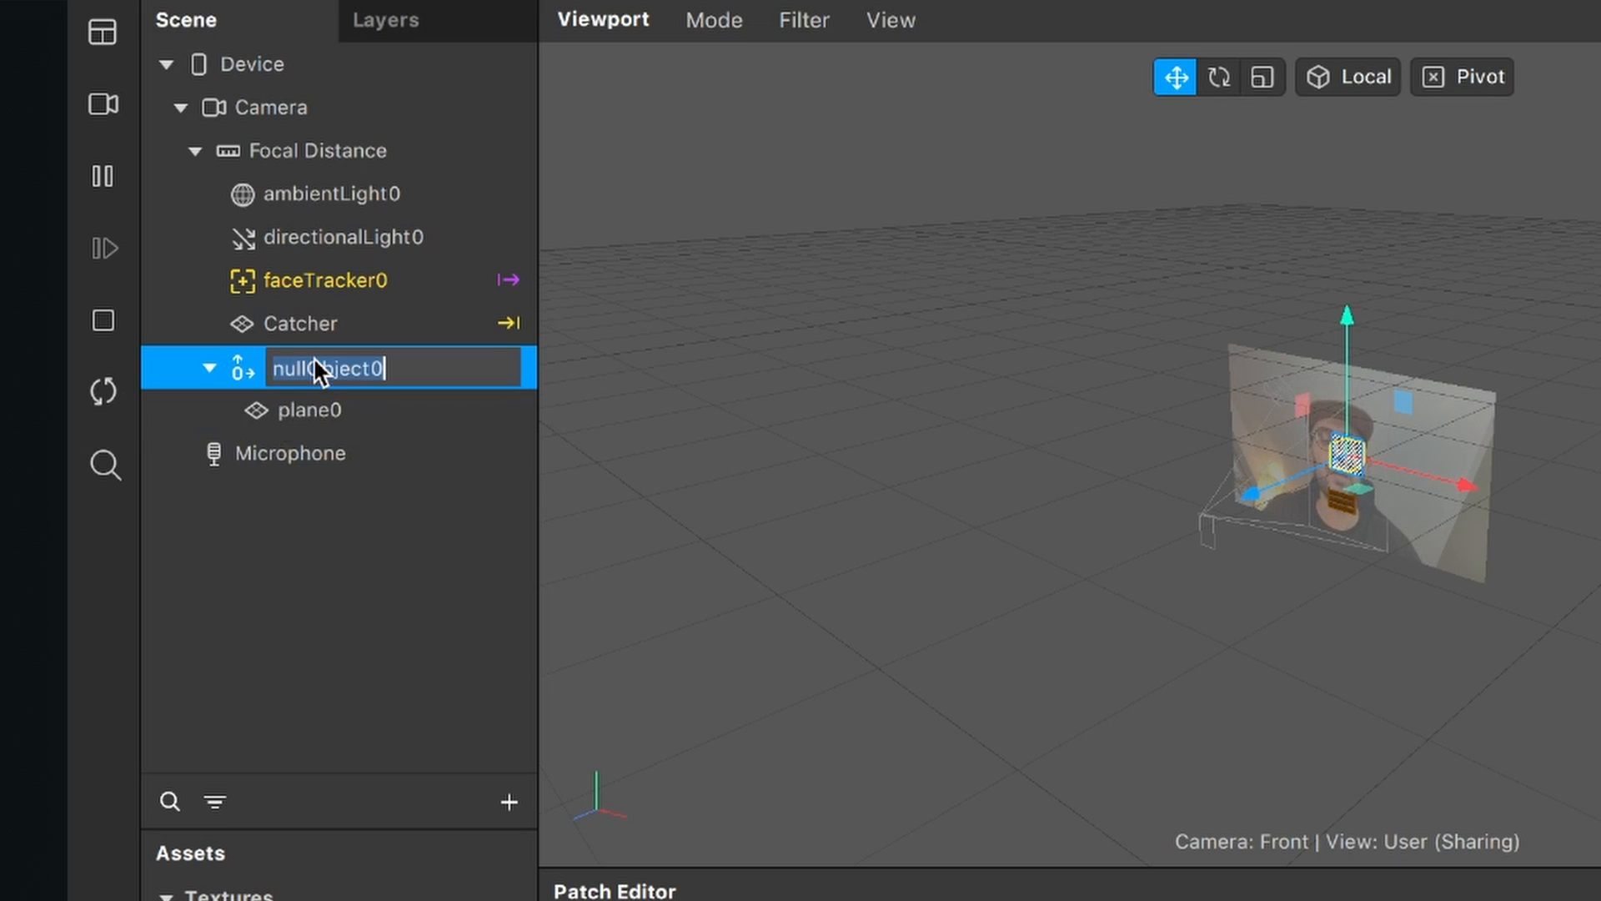
pyautogui.write('Lives')
pyautogui.press('Return')
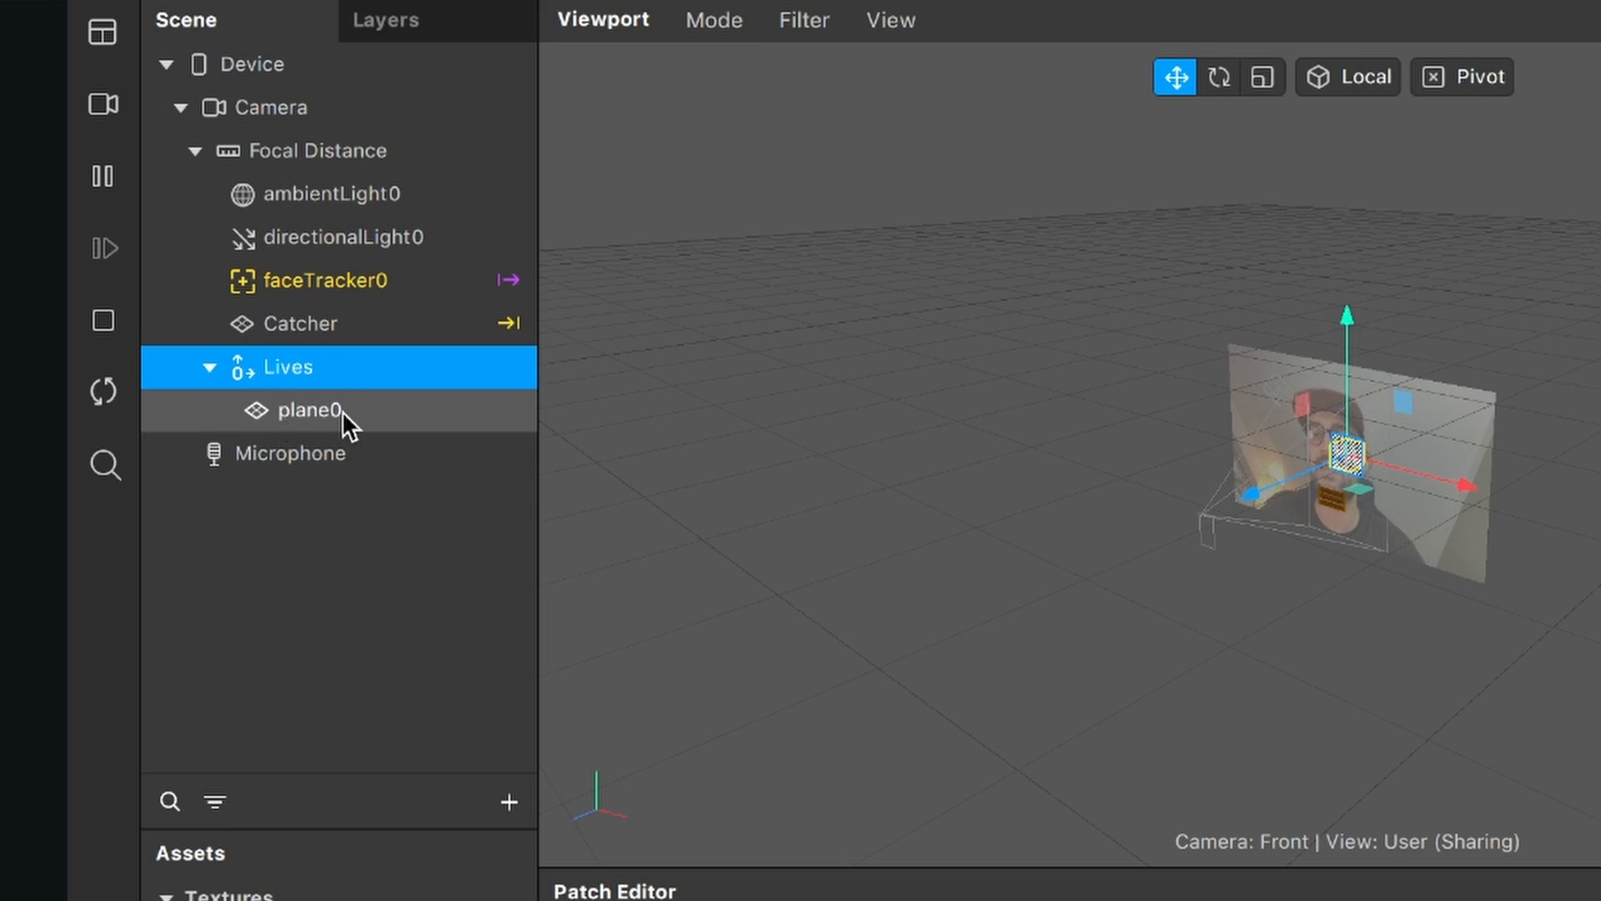
# Step: Rename the plane nested under Lives as Live 1
pyautogui.click(338, 412)
pyautogui.doubleClick(337, 412)
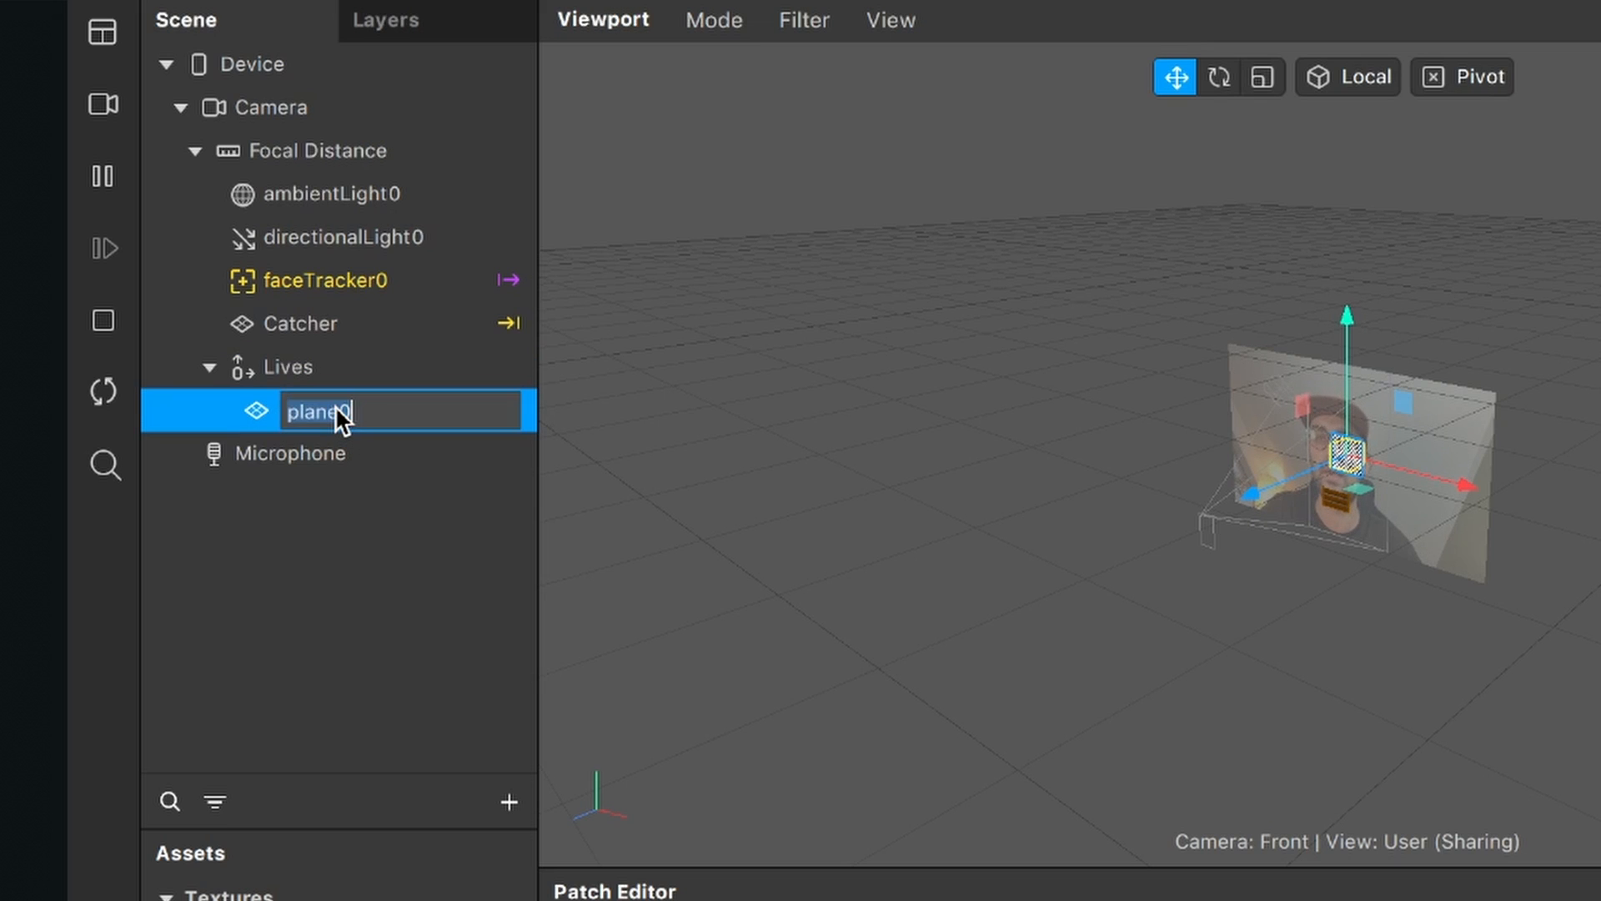
pyautogui.write('Live 1')
pyautogui.press('Return')
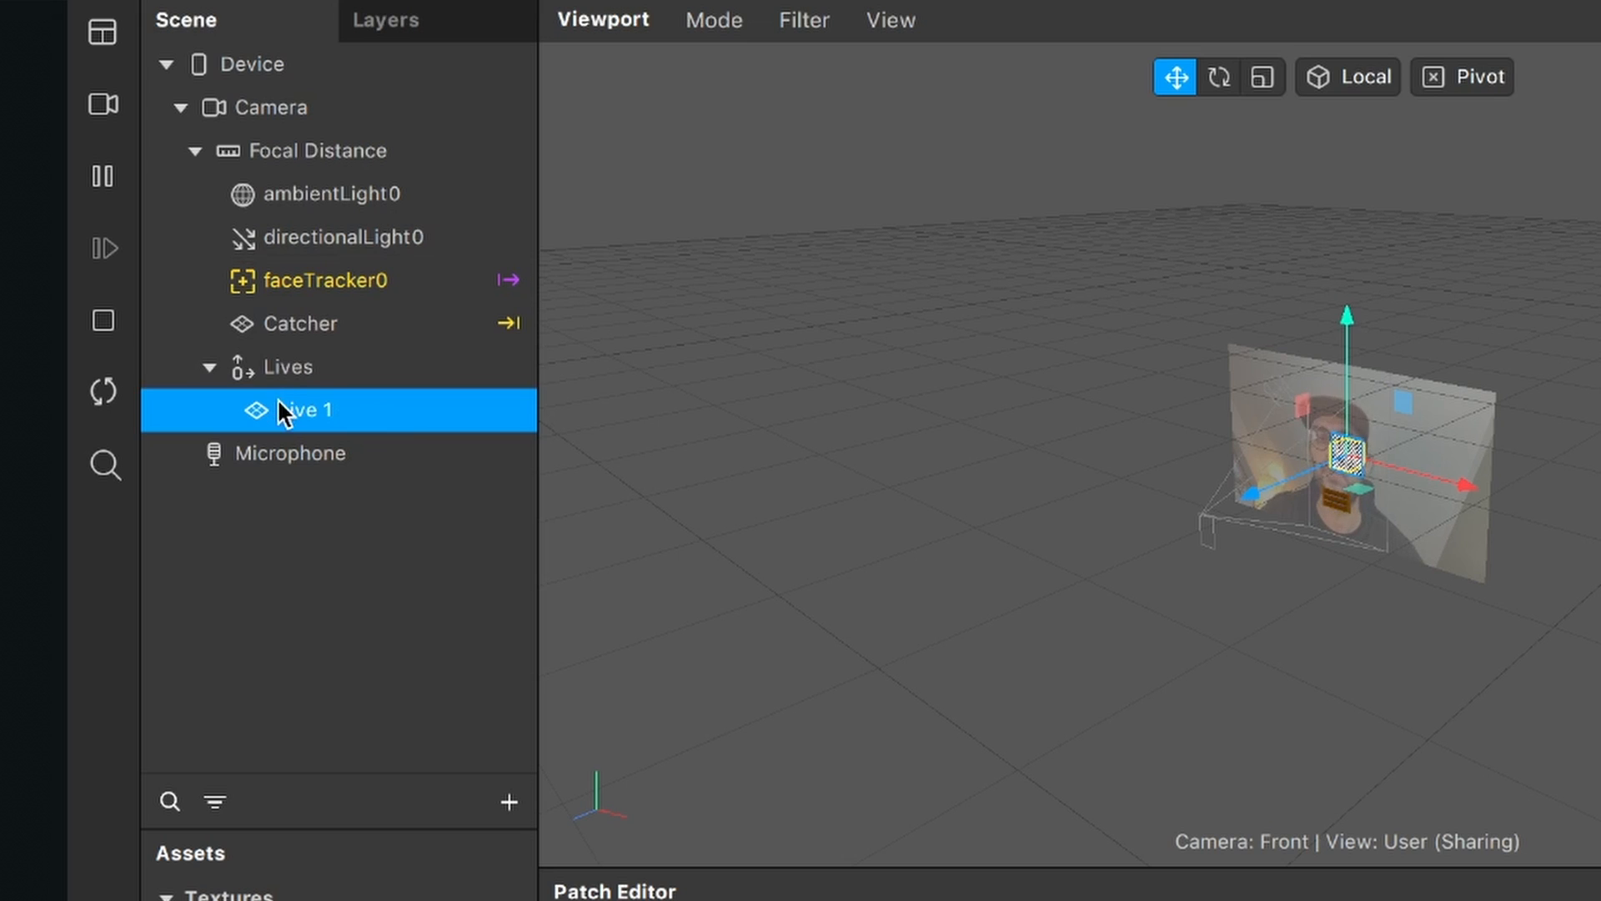
# Step: Duplicate the Live 1 plane and its copy so that the Lives group holds three planes
pyautogui.rightClick(313, 422)
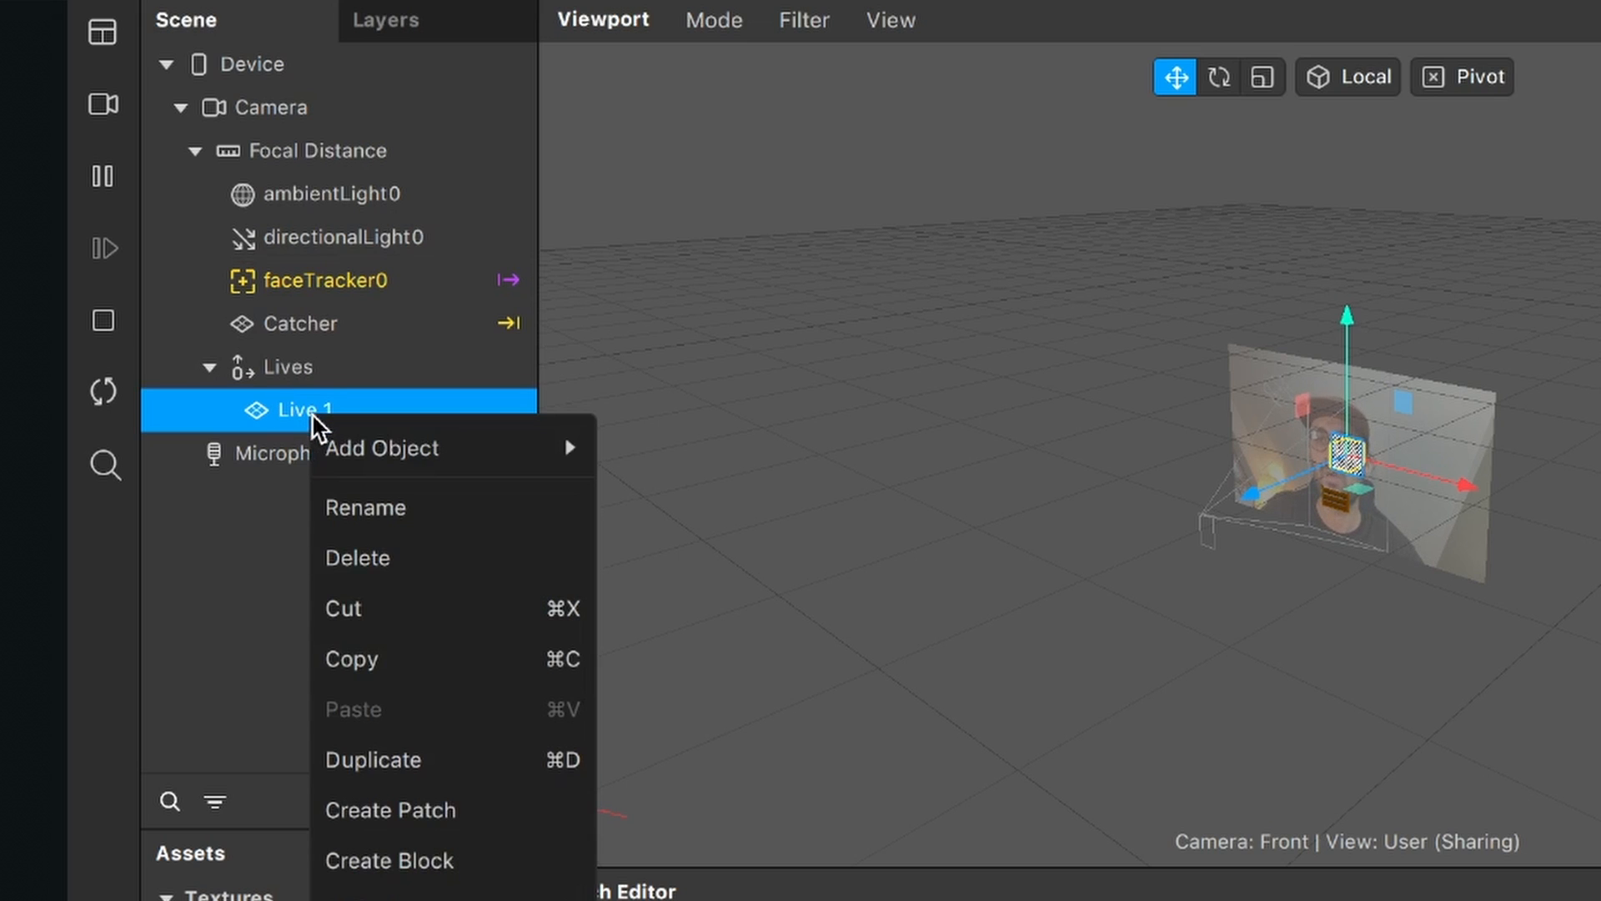
pyautogui.click(377, 757)
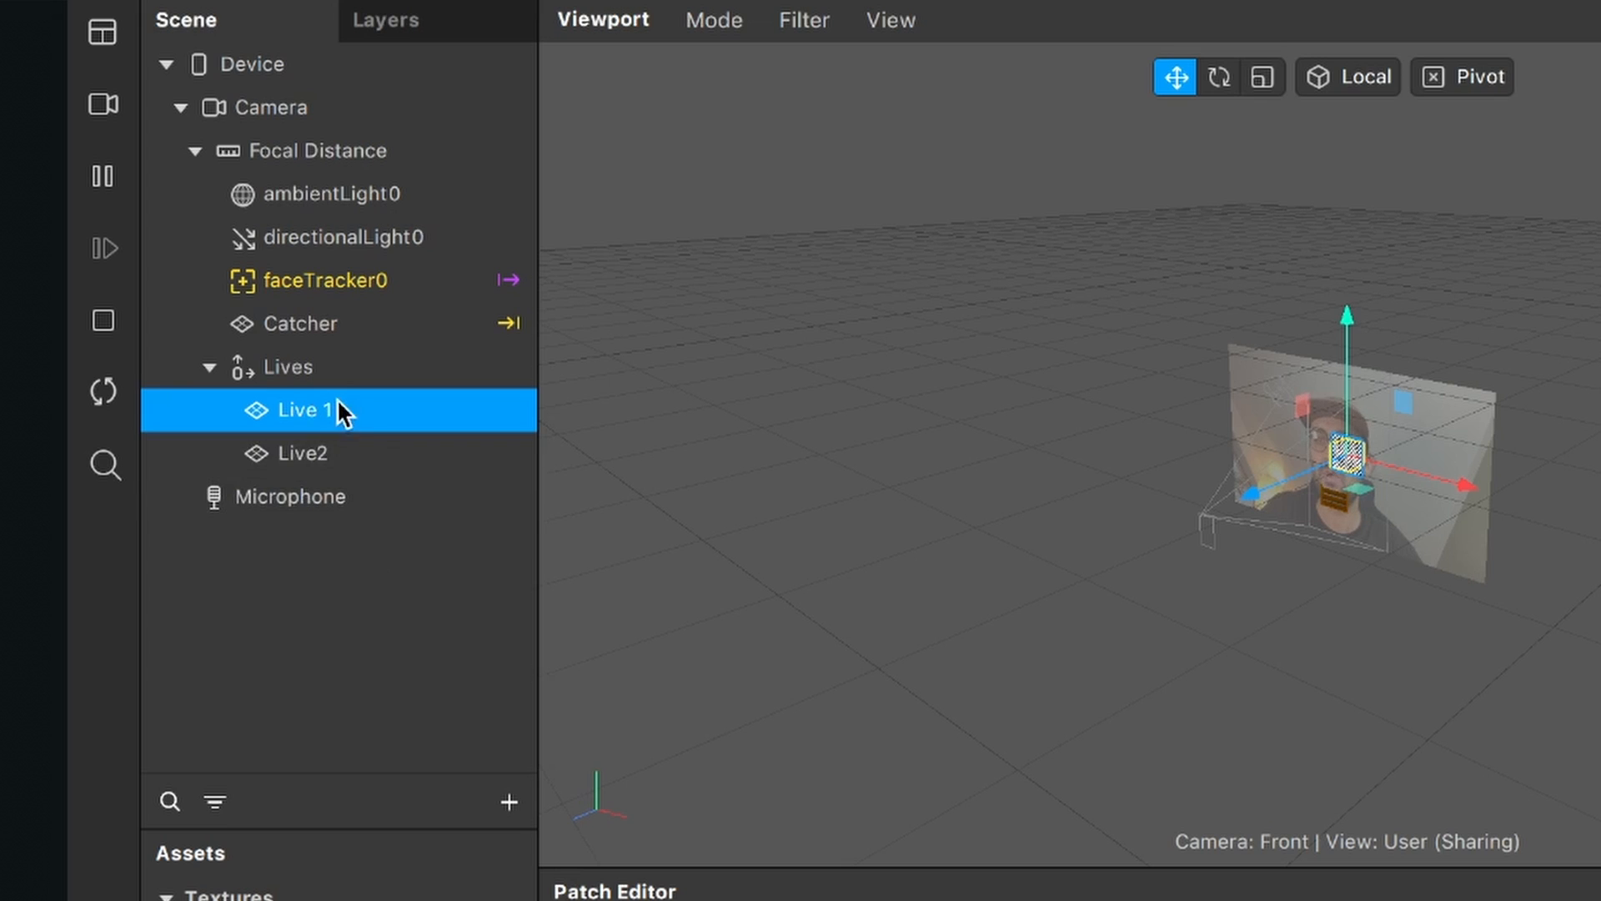
pyautogui.click(317, 453)
pyautogui.rightClick(317, 453)
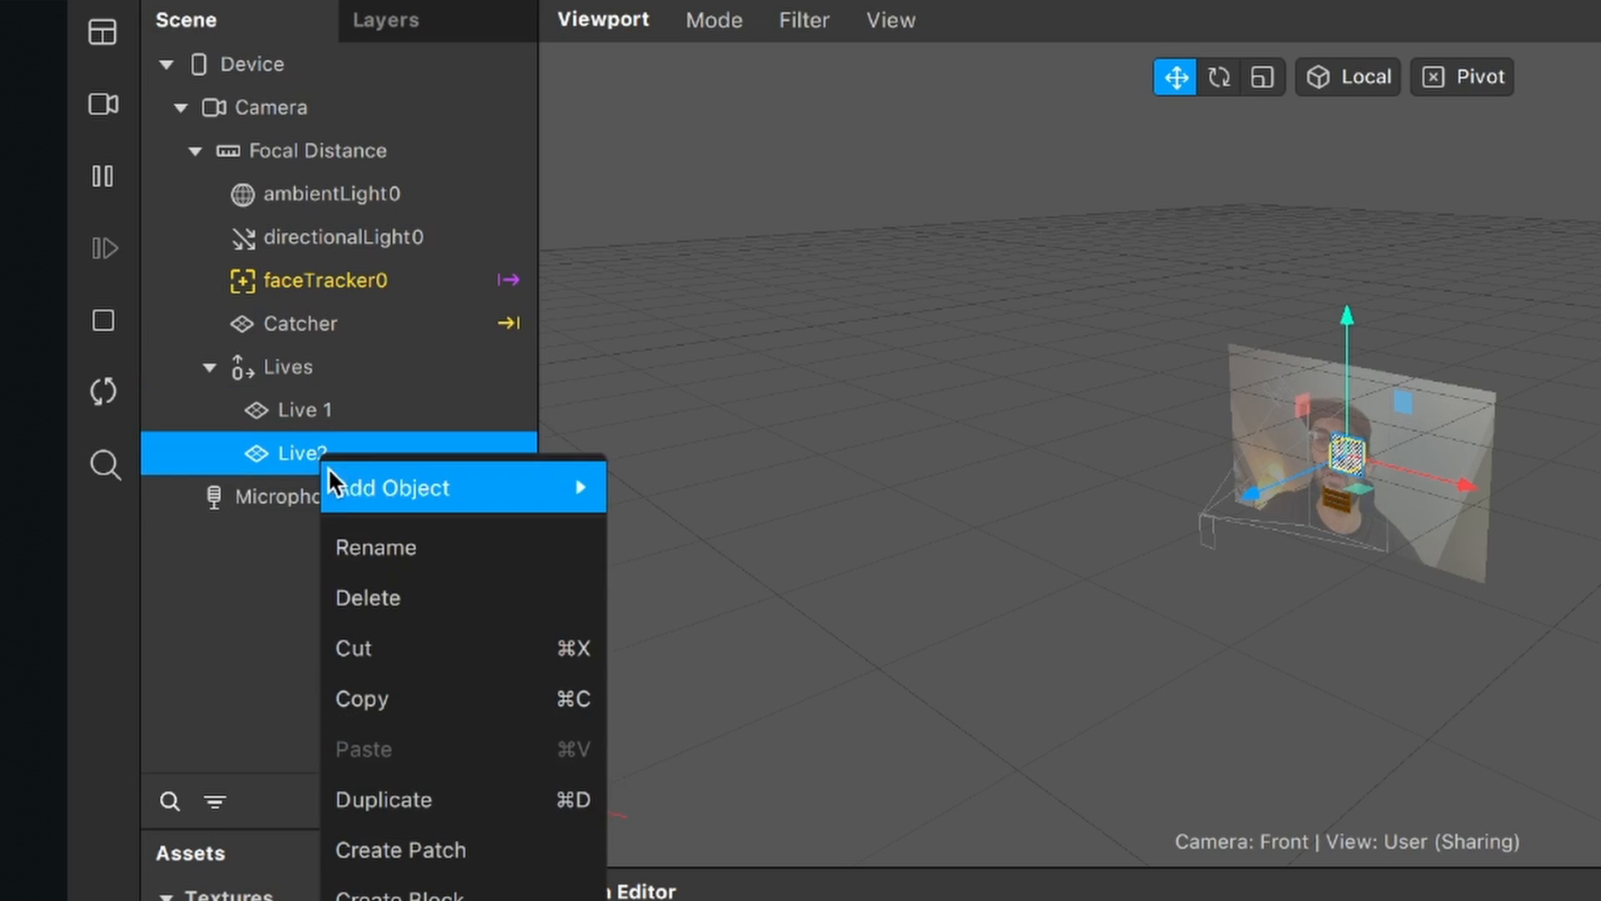
pyautogui.click(393, 802)
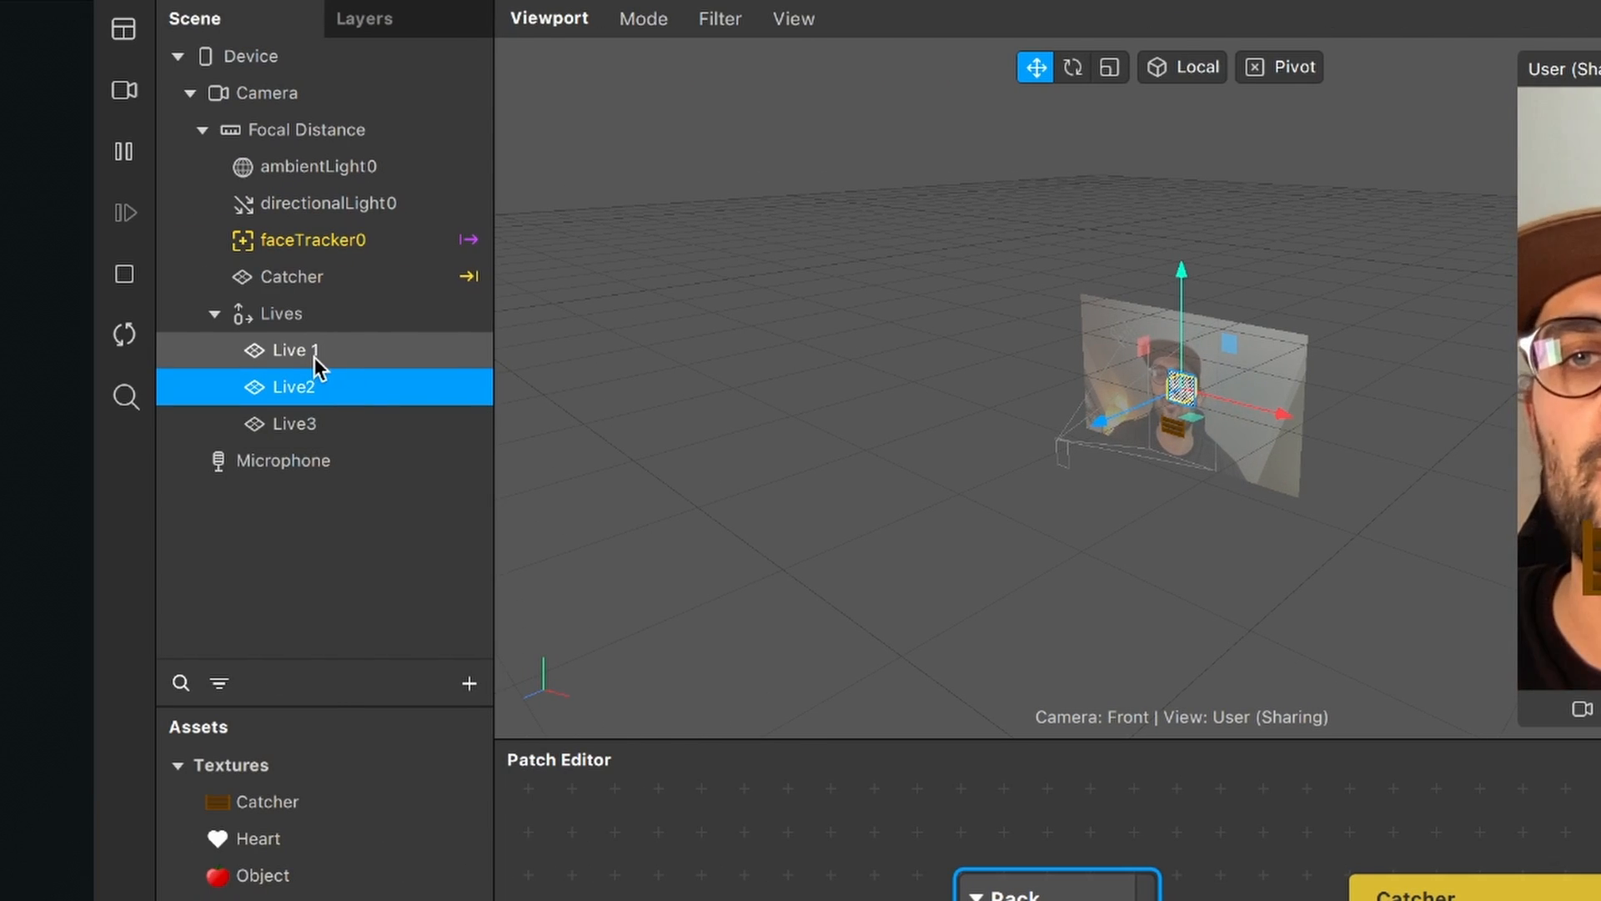
# Step: Space out the outer life planes by setting the X position of Live 1 to -0,1 and of Live3 to 0,1
pyautogui.click(314, 357)
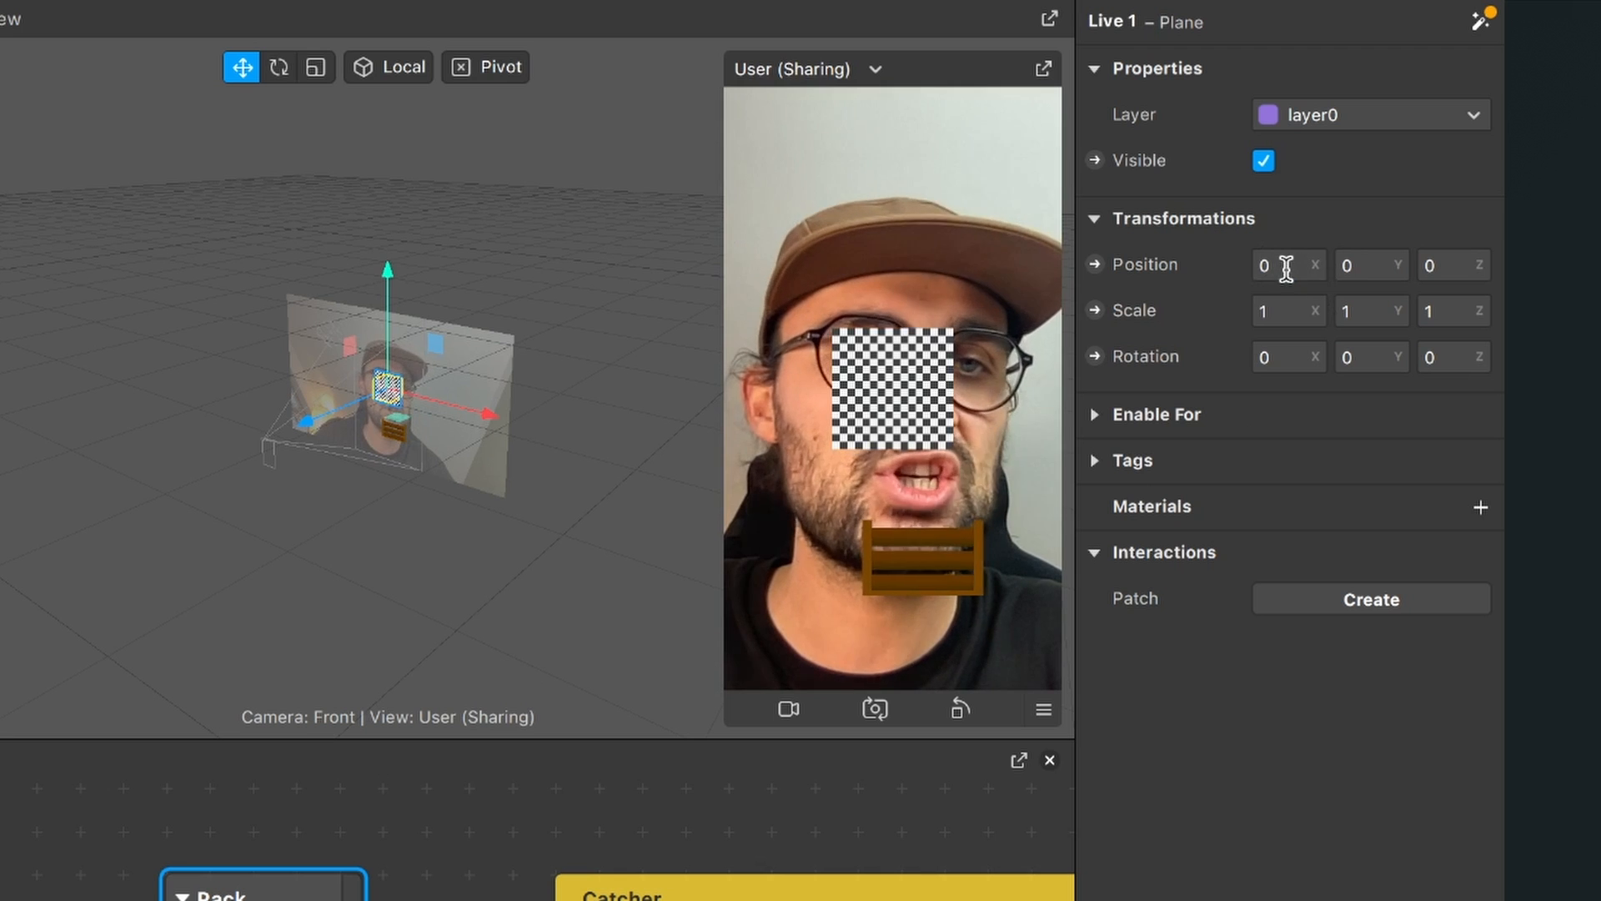
pyautogui.click(1287, 267)
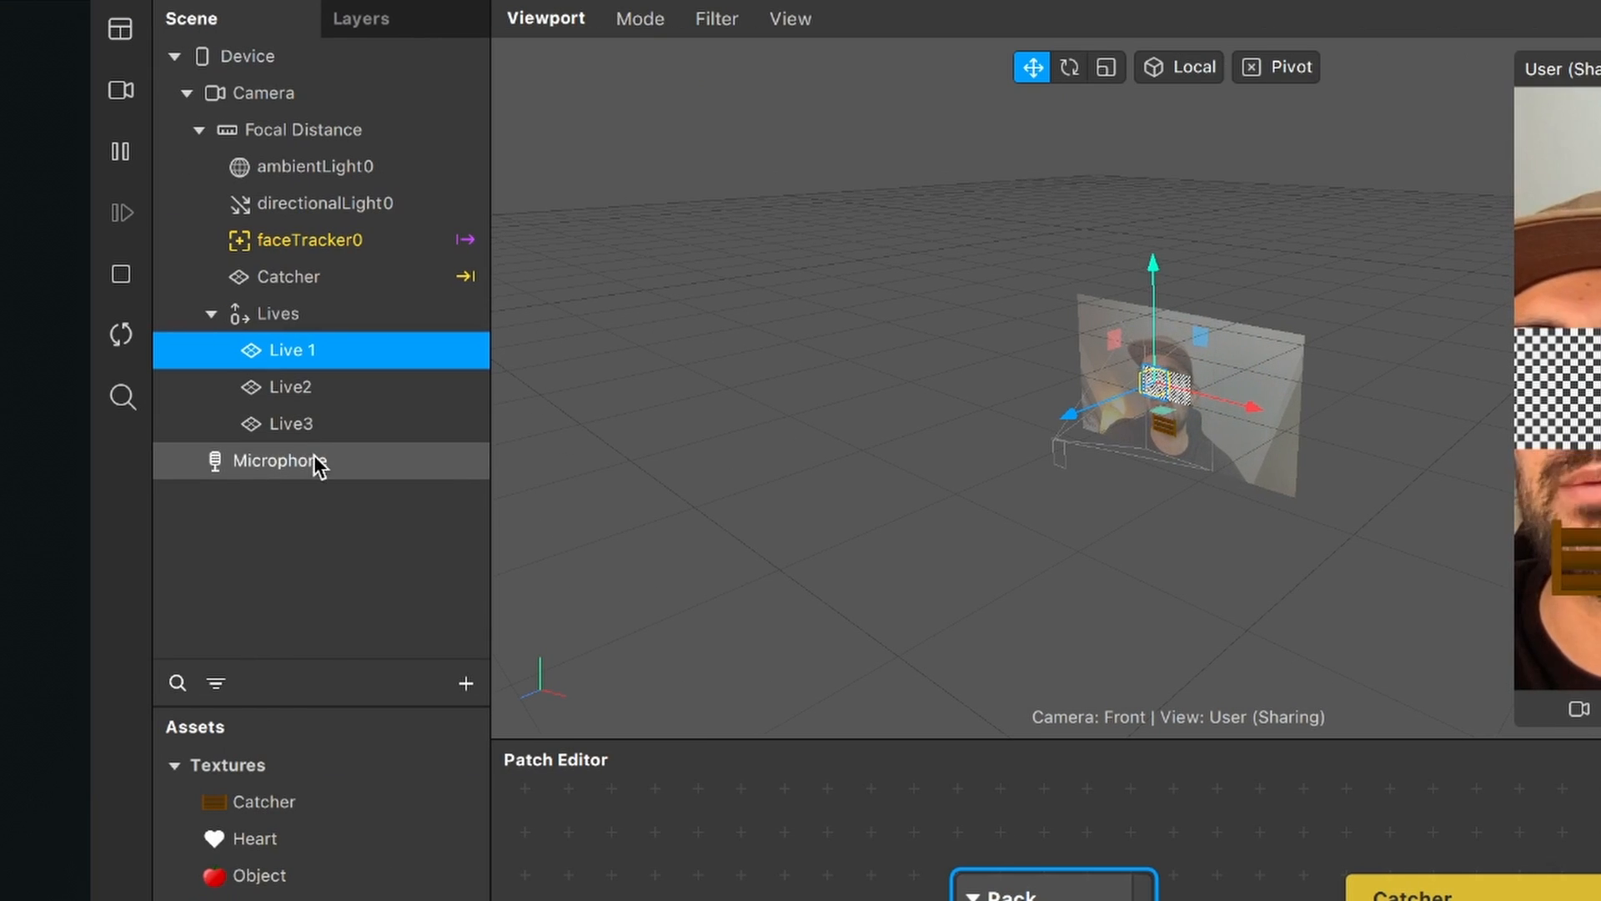
pyautogui.click(292, 423)
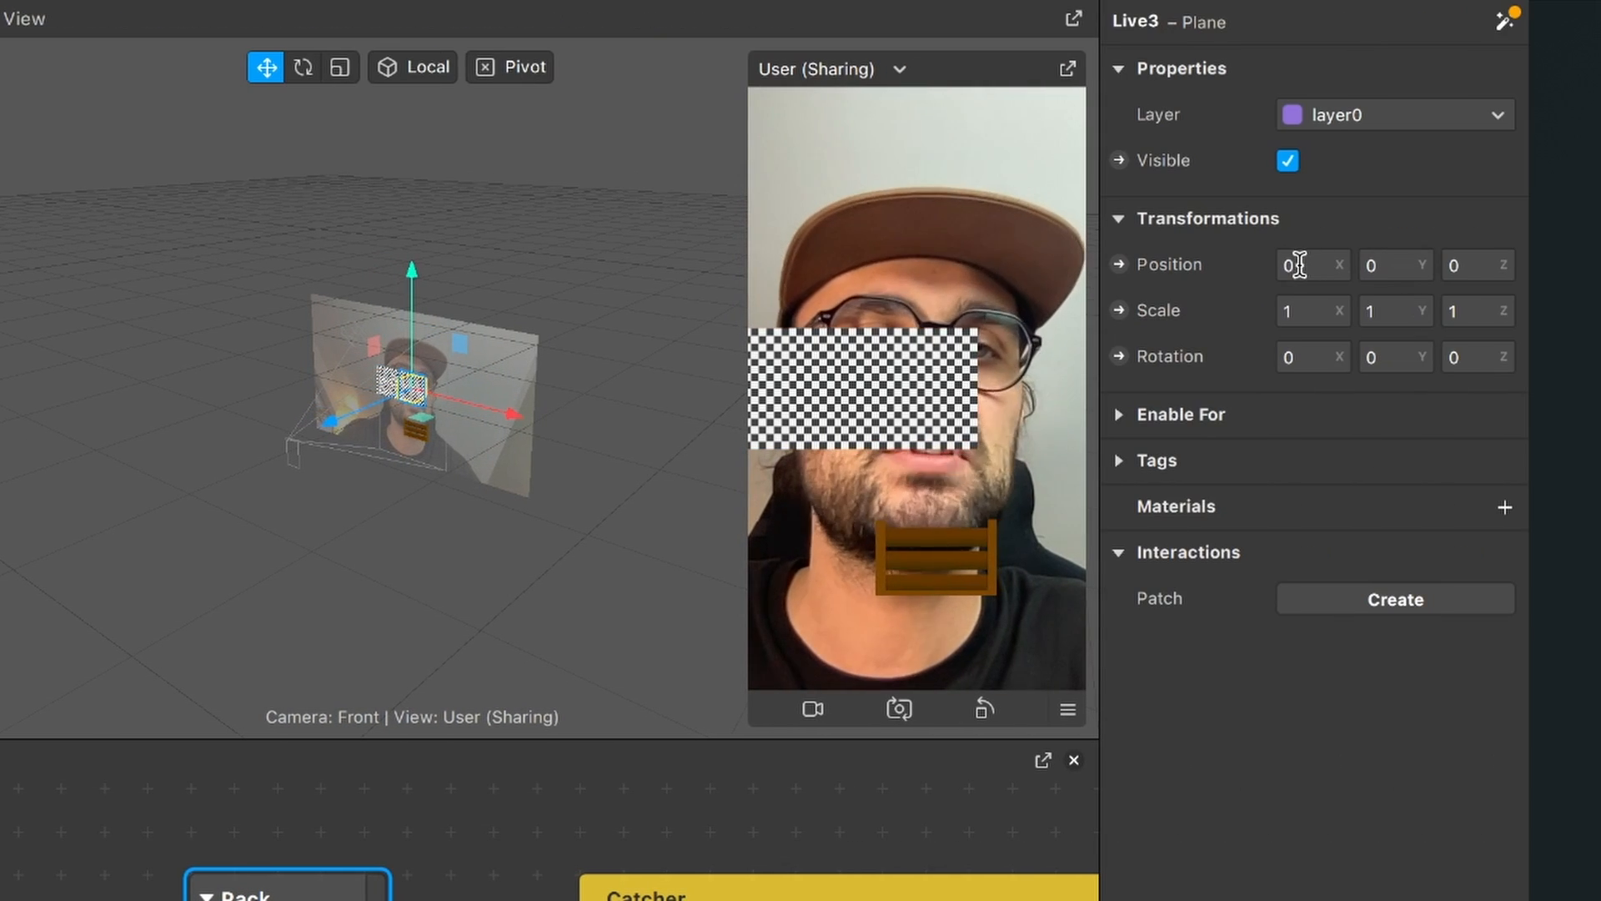
pyautogui.click(1298, 265)
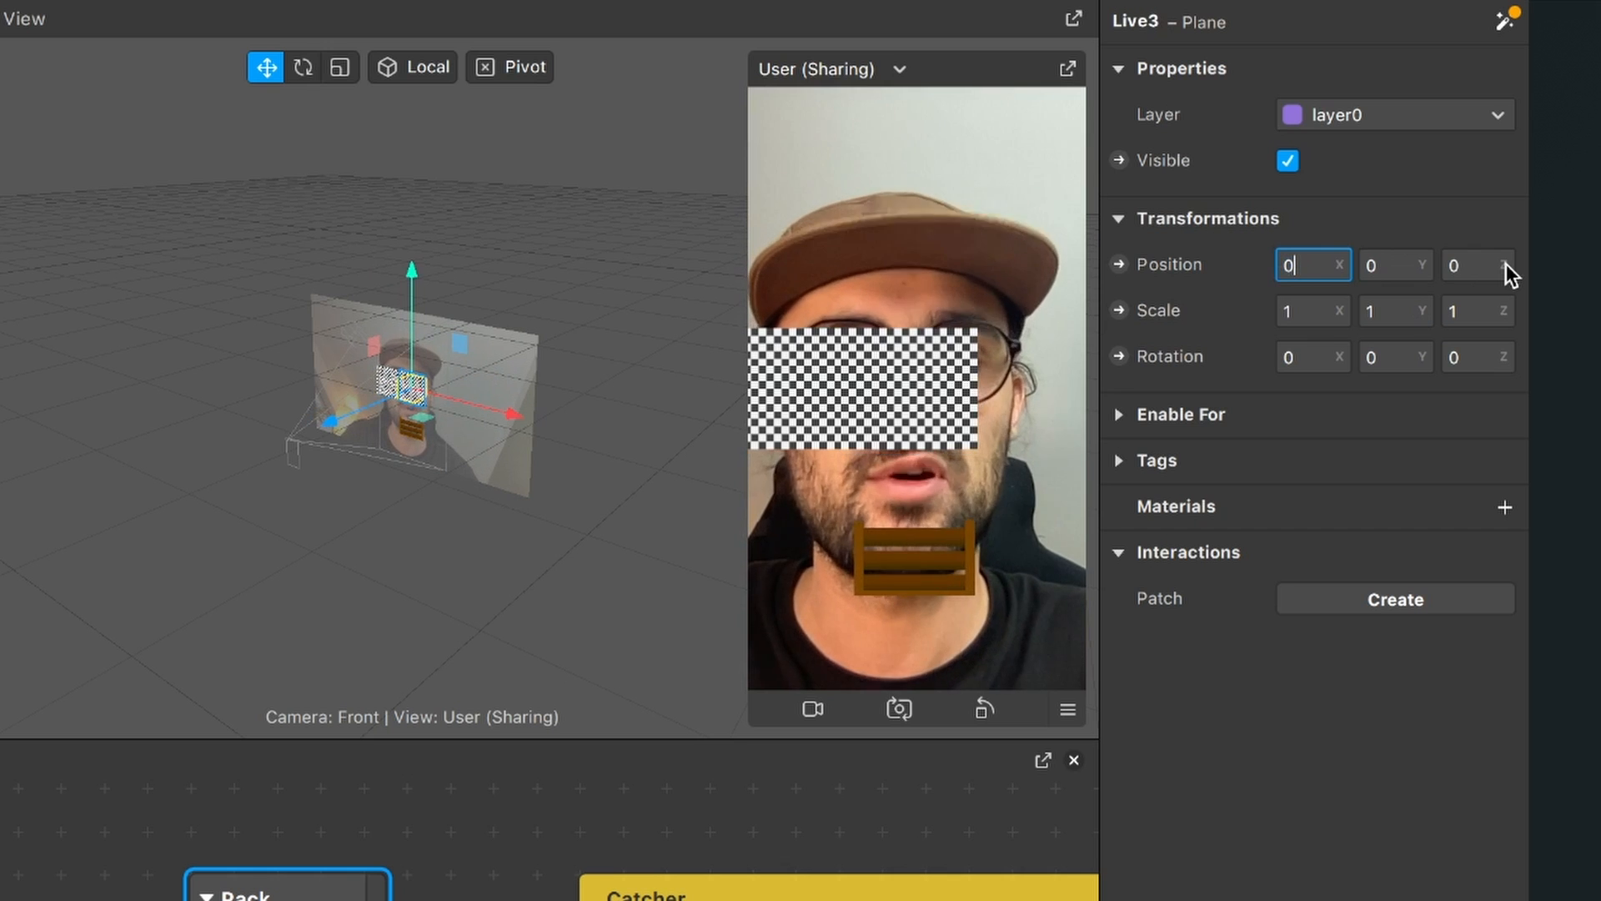
pyautogui.write(',1')
pyautogui.press('Return')
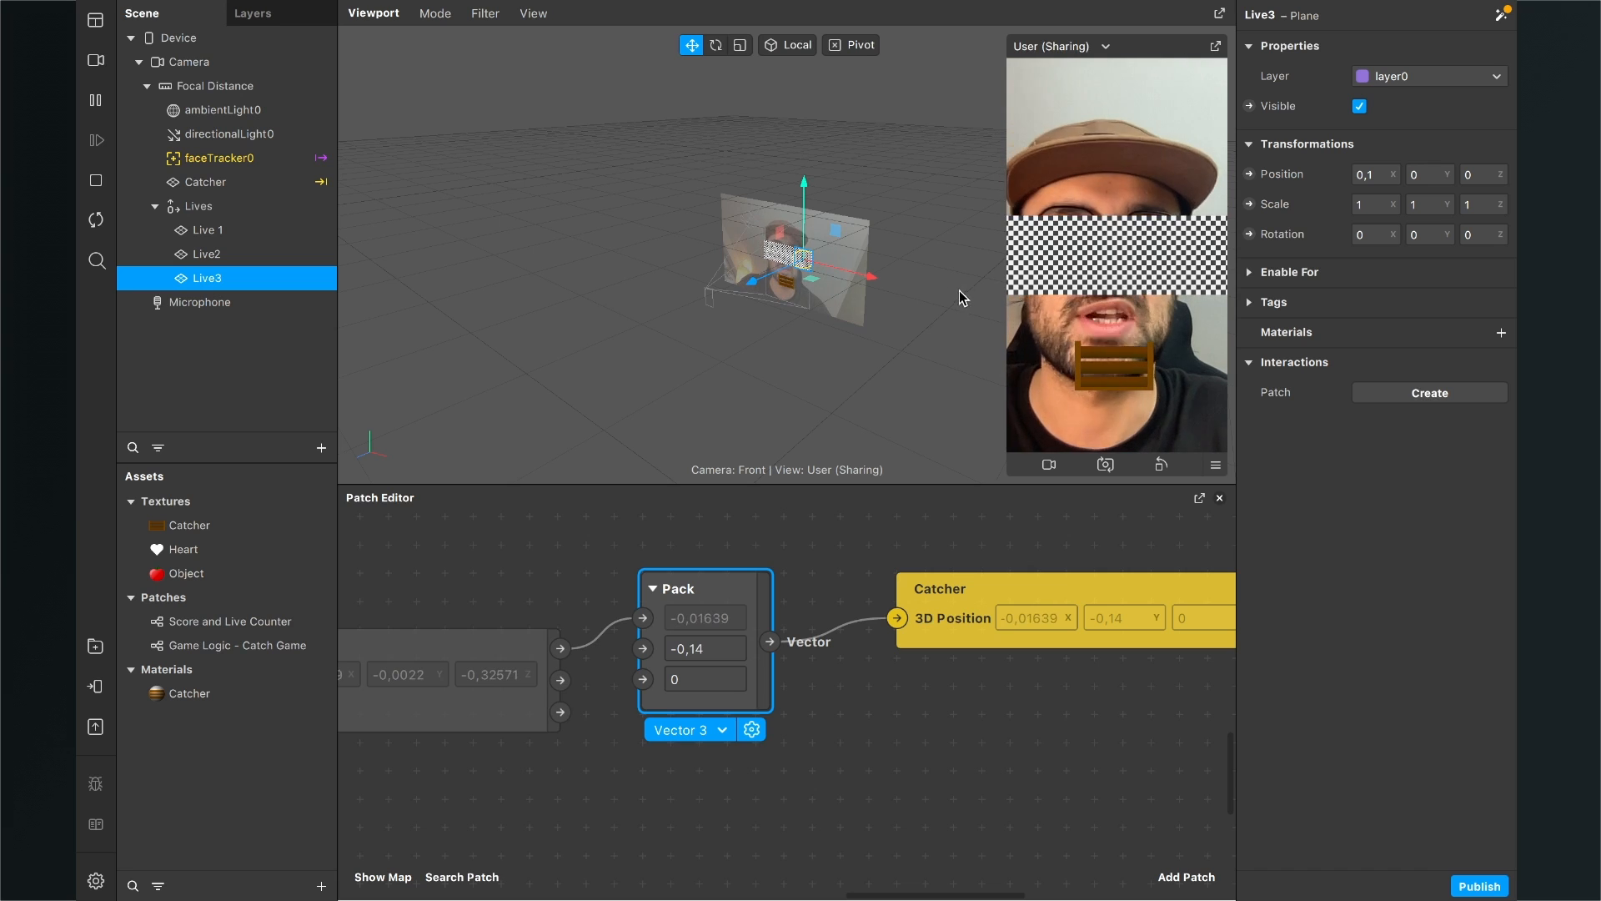
# Step: Scale the Lives null object to 0,5 in both X and Y
pyautogui.click(198, 208)
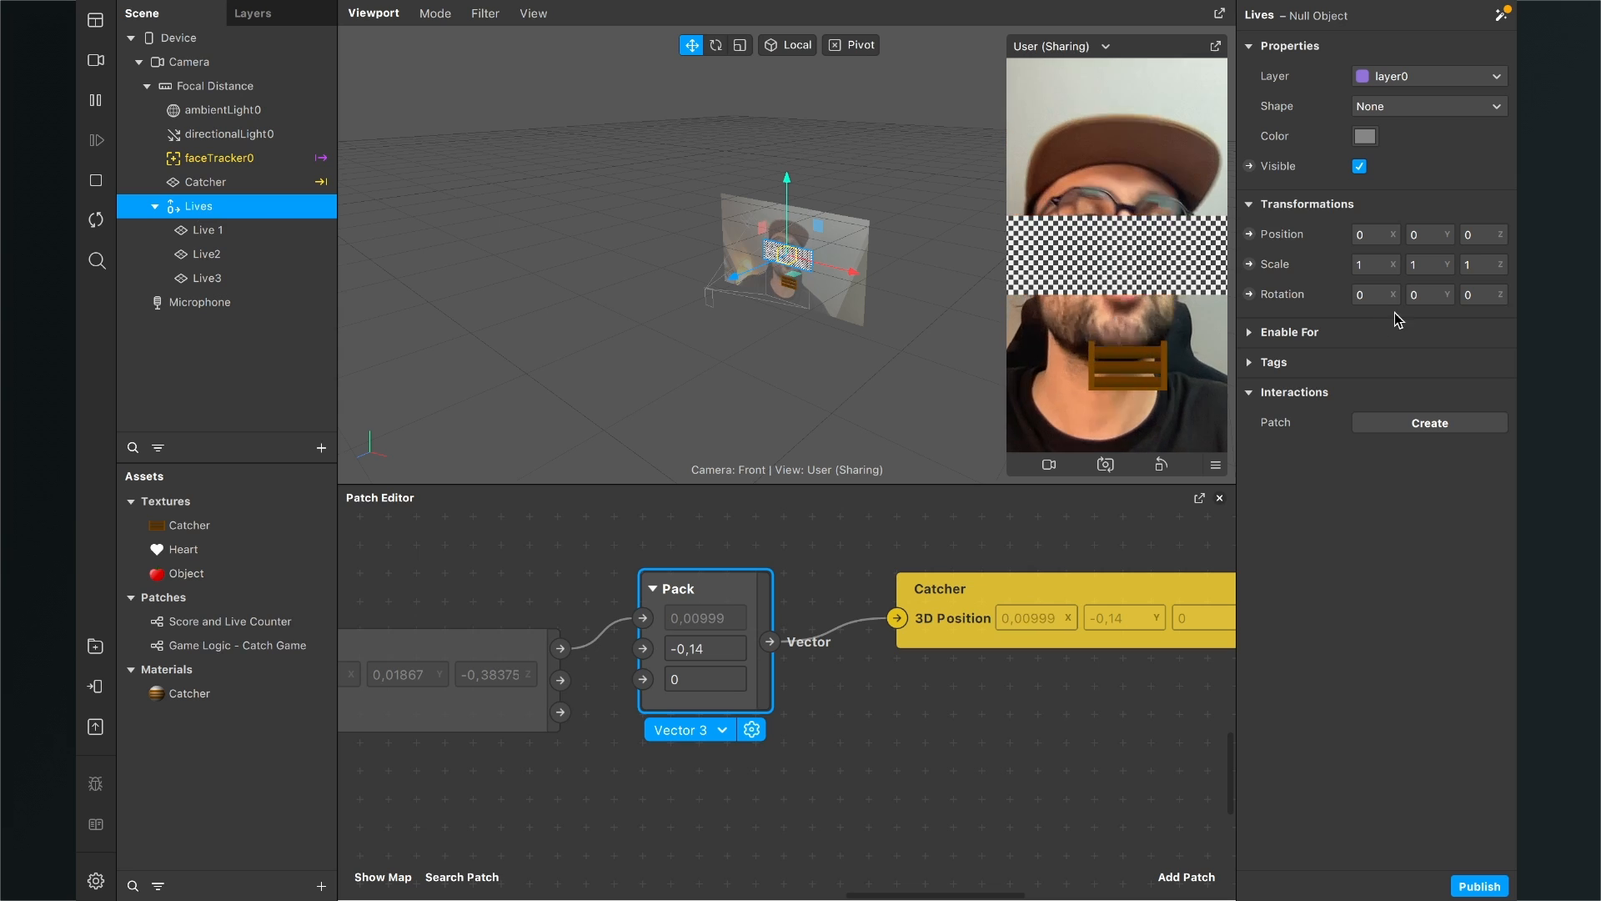
pyautogui.click(1372, 264)
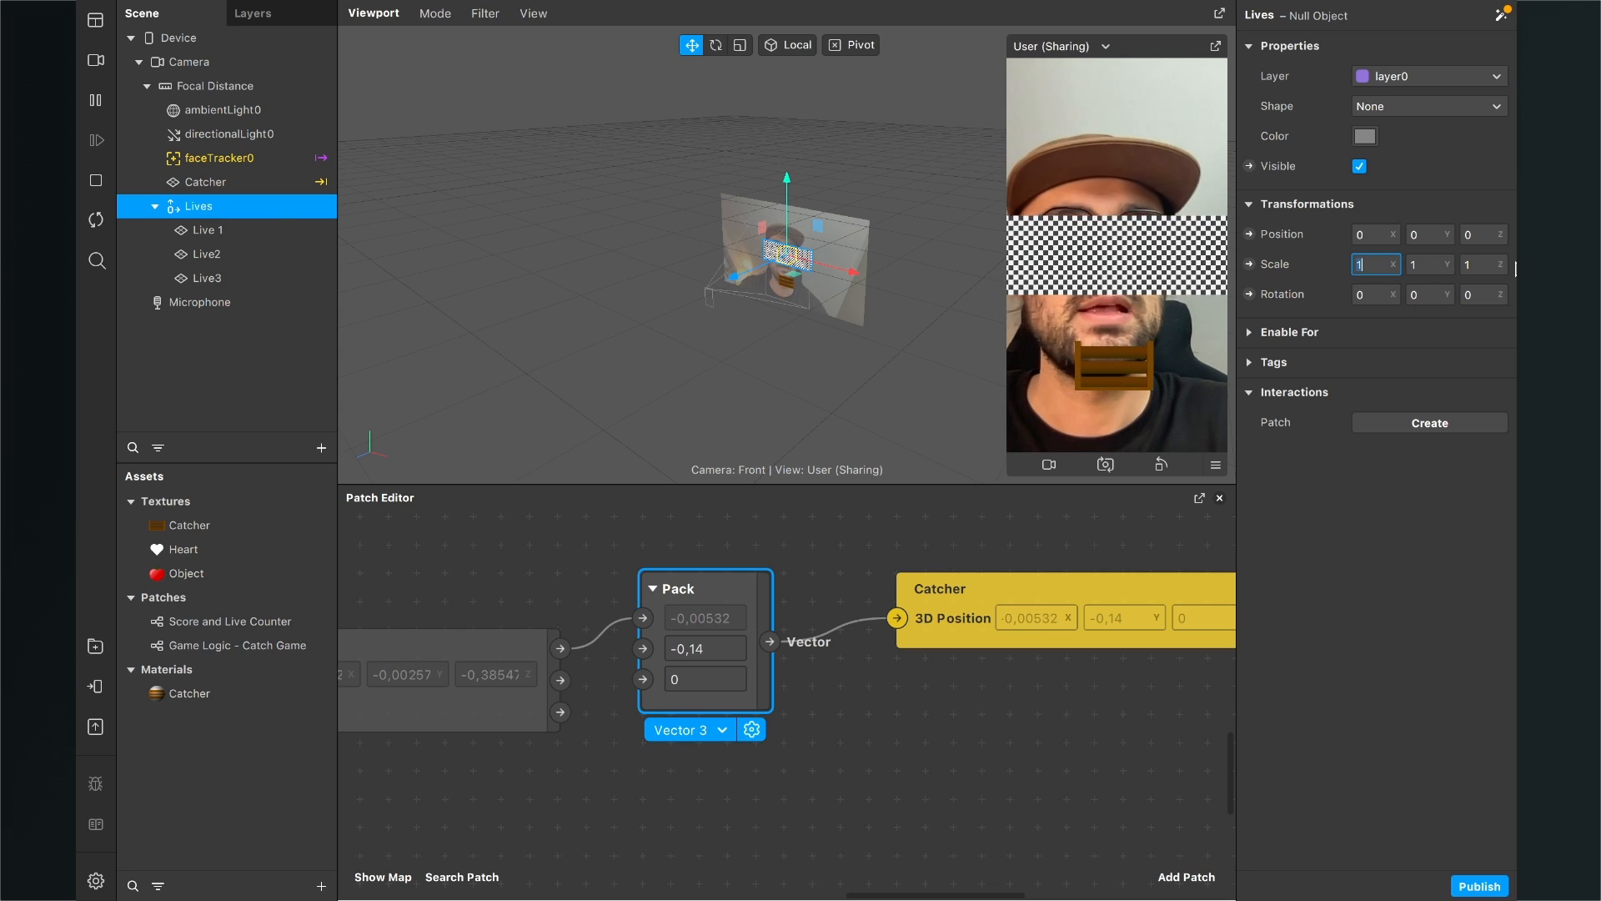
pyautogui.write('0,')
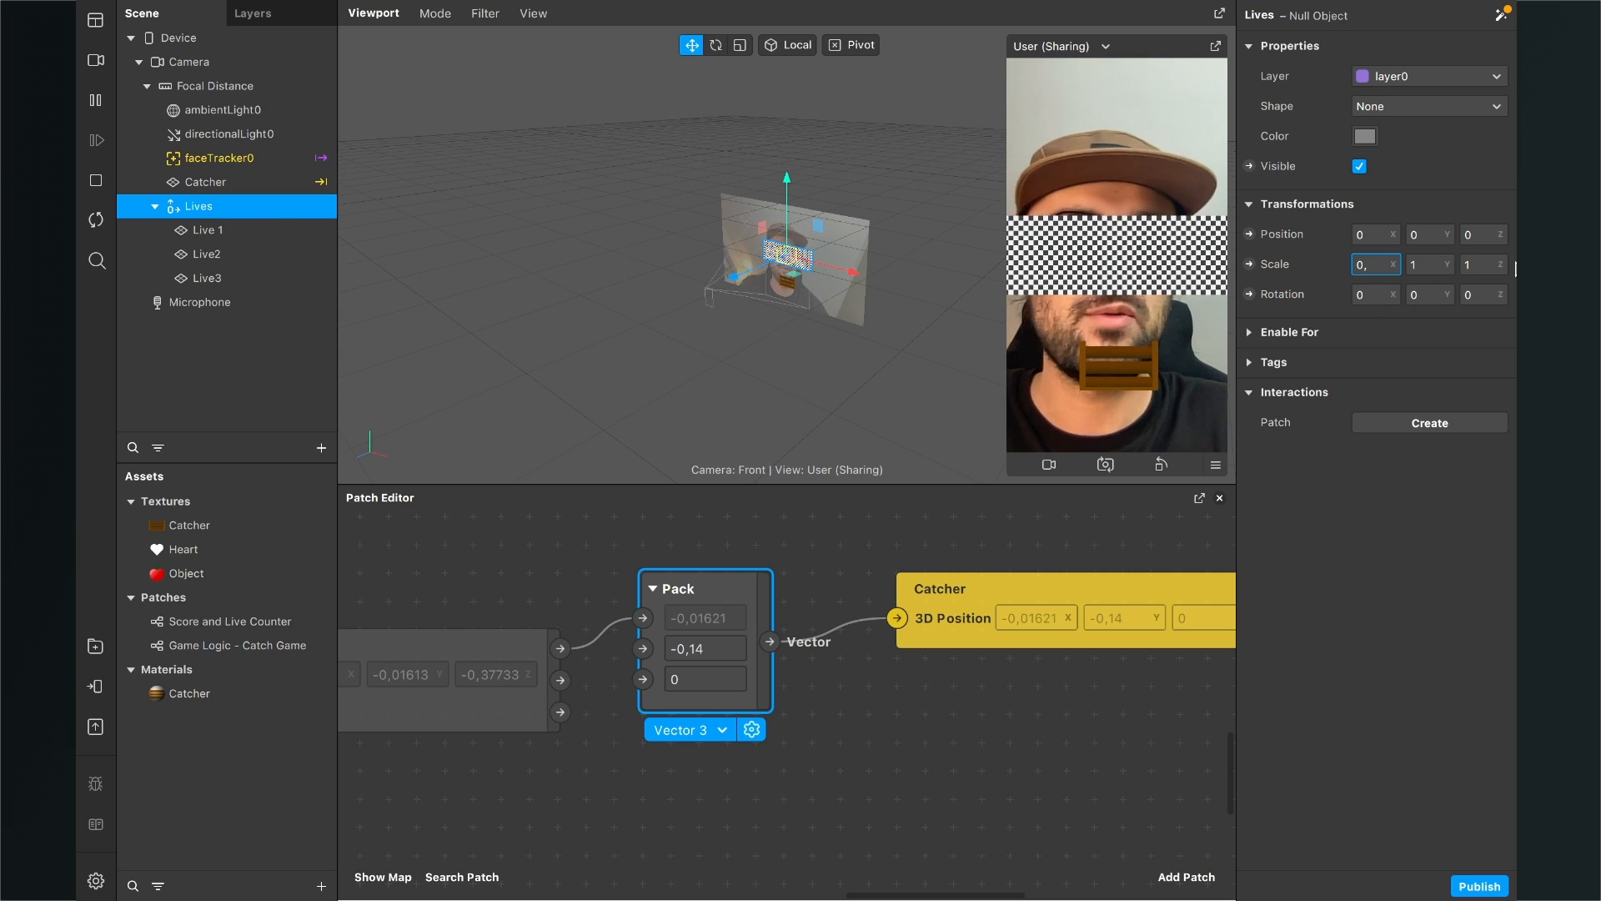
pyautogui.write('5')
pyautogui.press('Return')
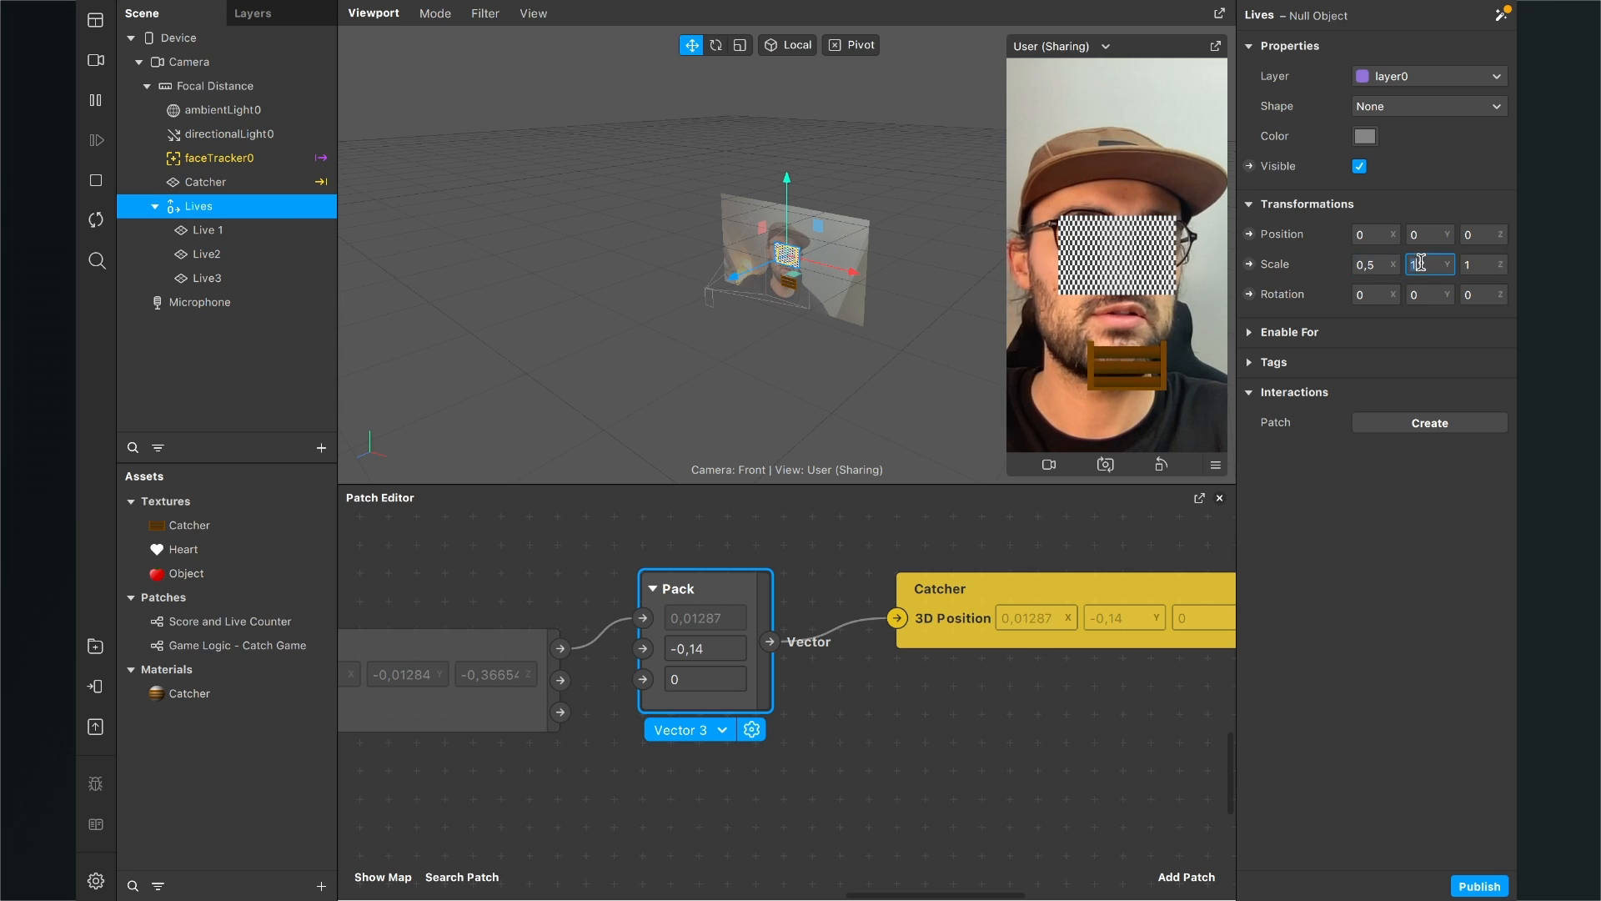
pyautogui.write('0,5')
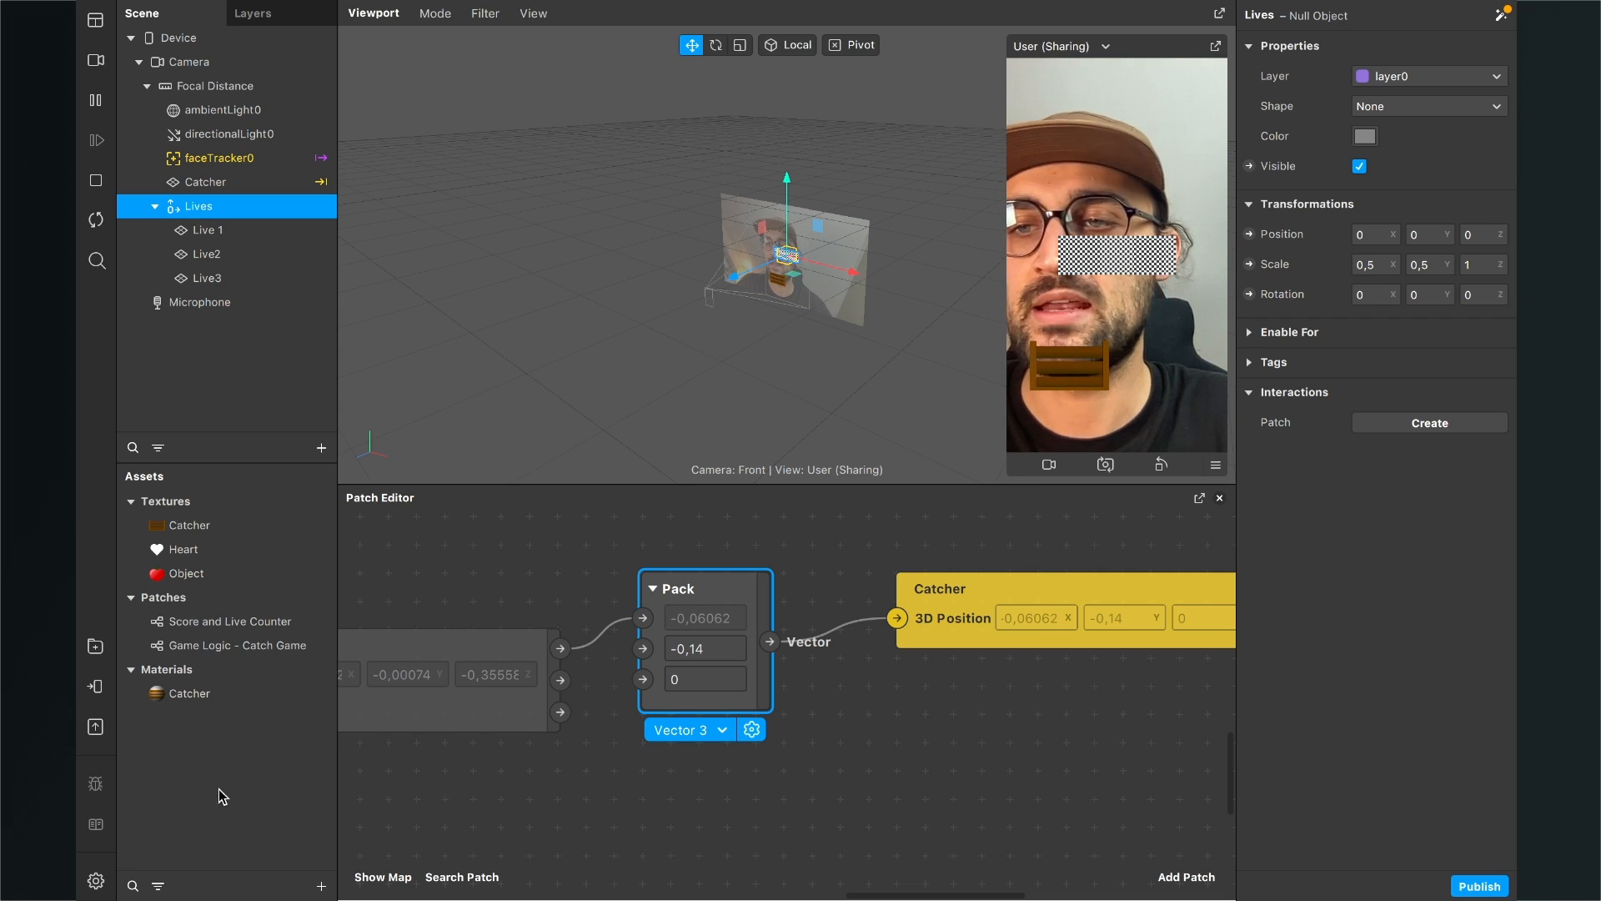
# Step: Create a new material in the assets and name it Live
pyautogui.click(320, 886)
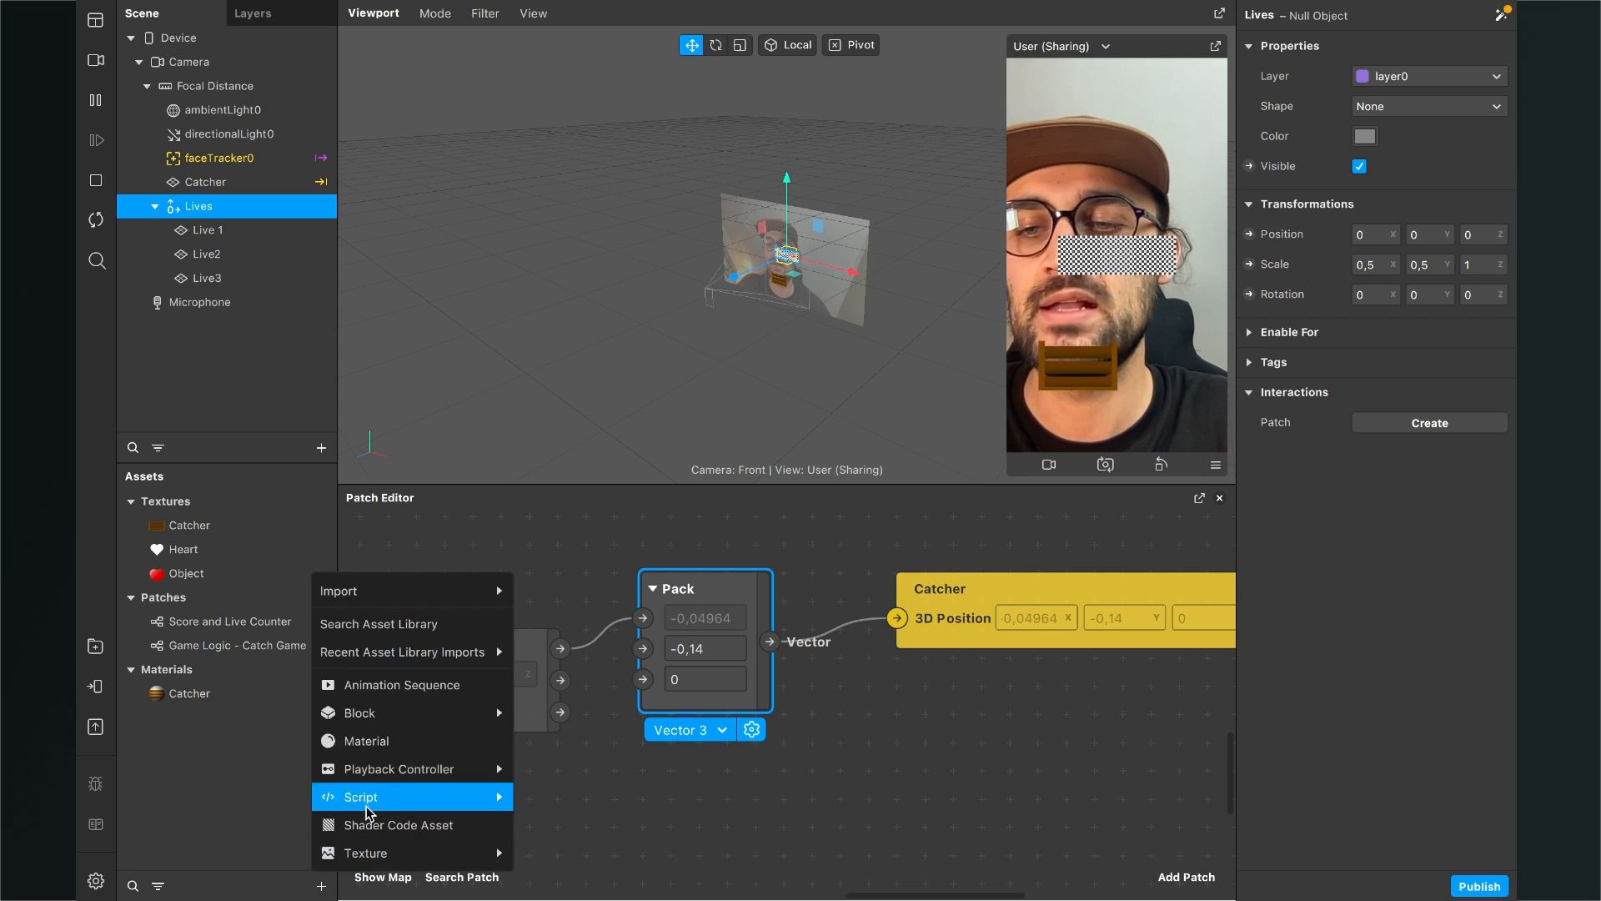
pyautogui.click(392, 748)
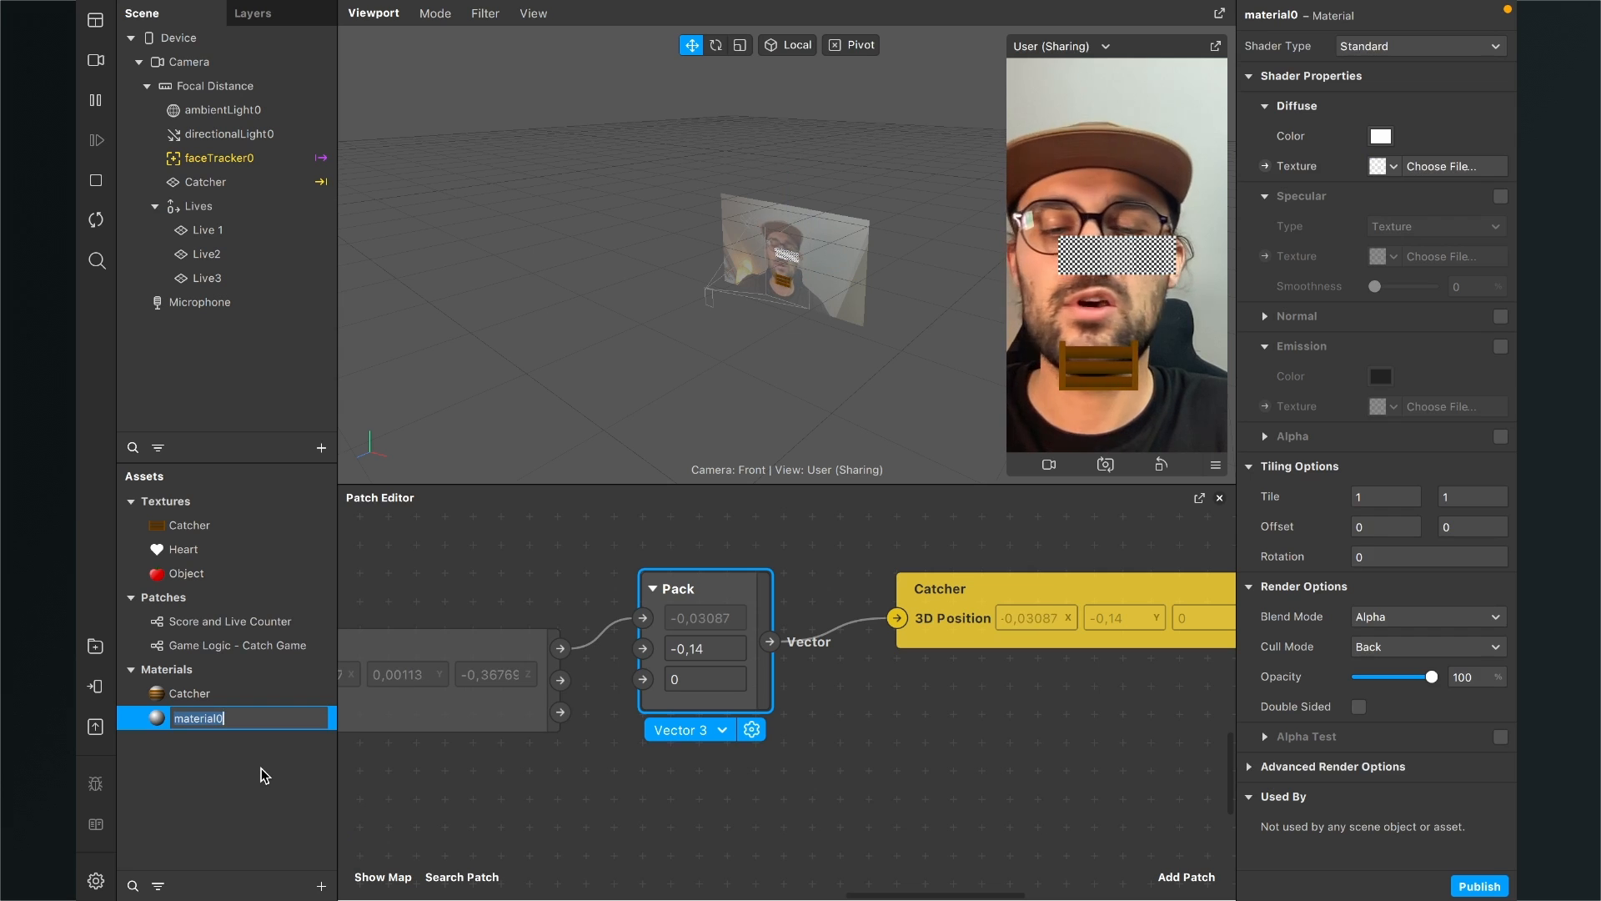
pyautogui.write('Live')
pyautogui.press('Return')
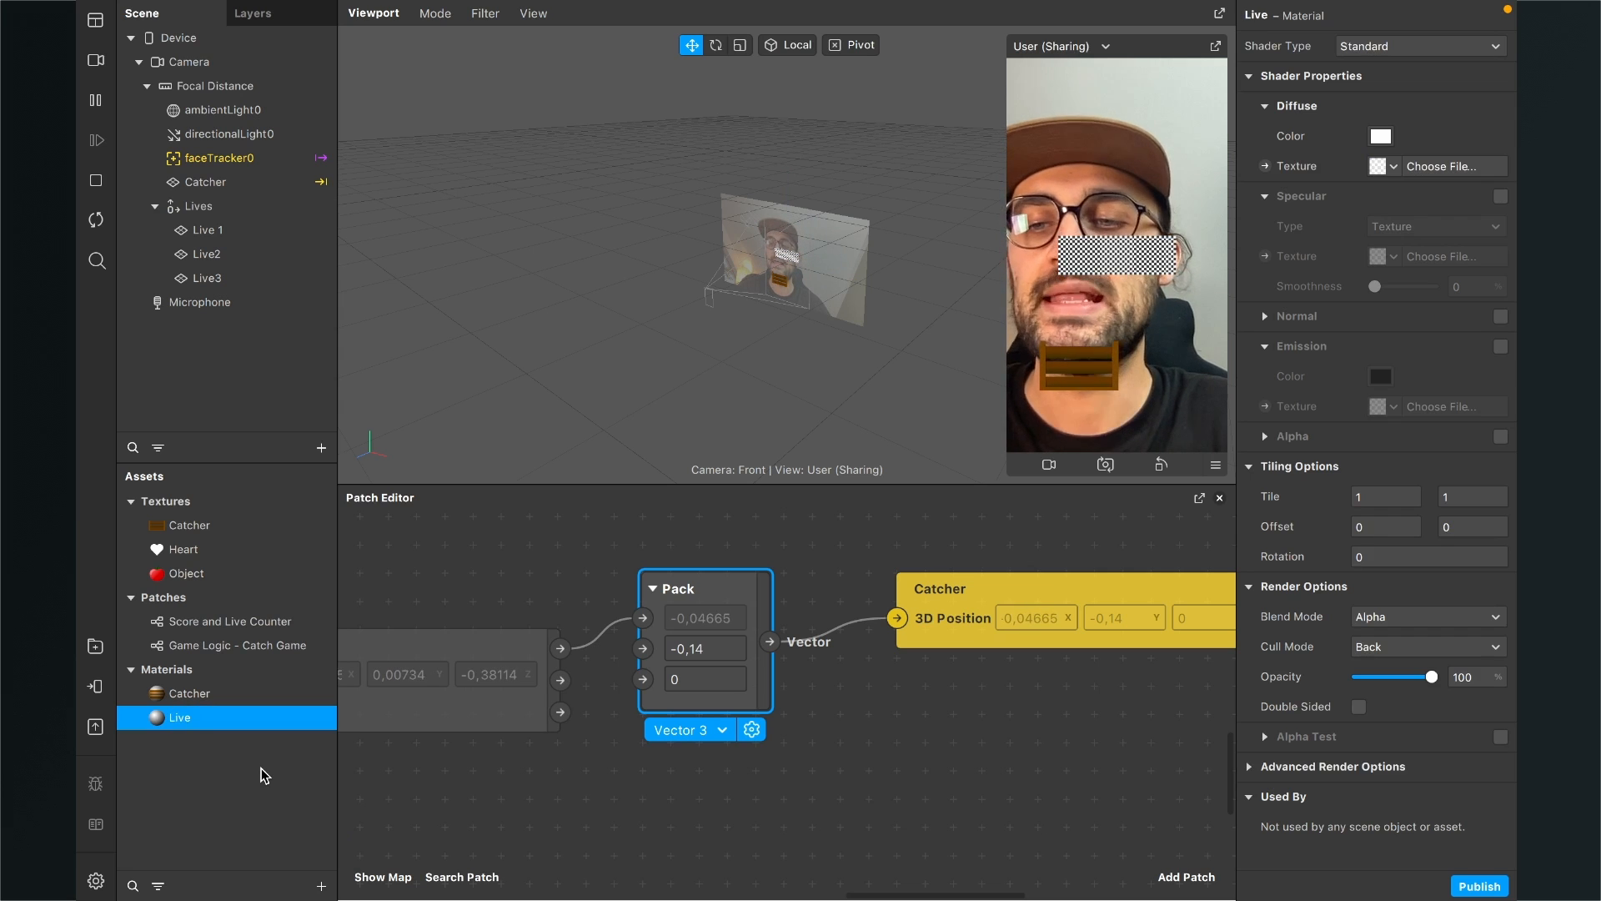
# Step: Set the Live material's shader type to Flat and its diffuse texture to Heart
pyautogui.click(1453, 47)
pyautogui.click(1429, 50)
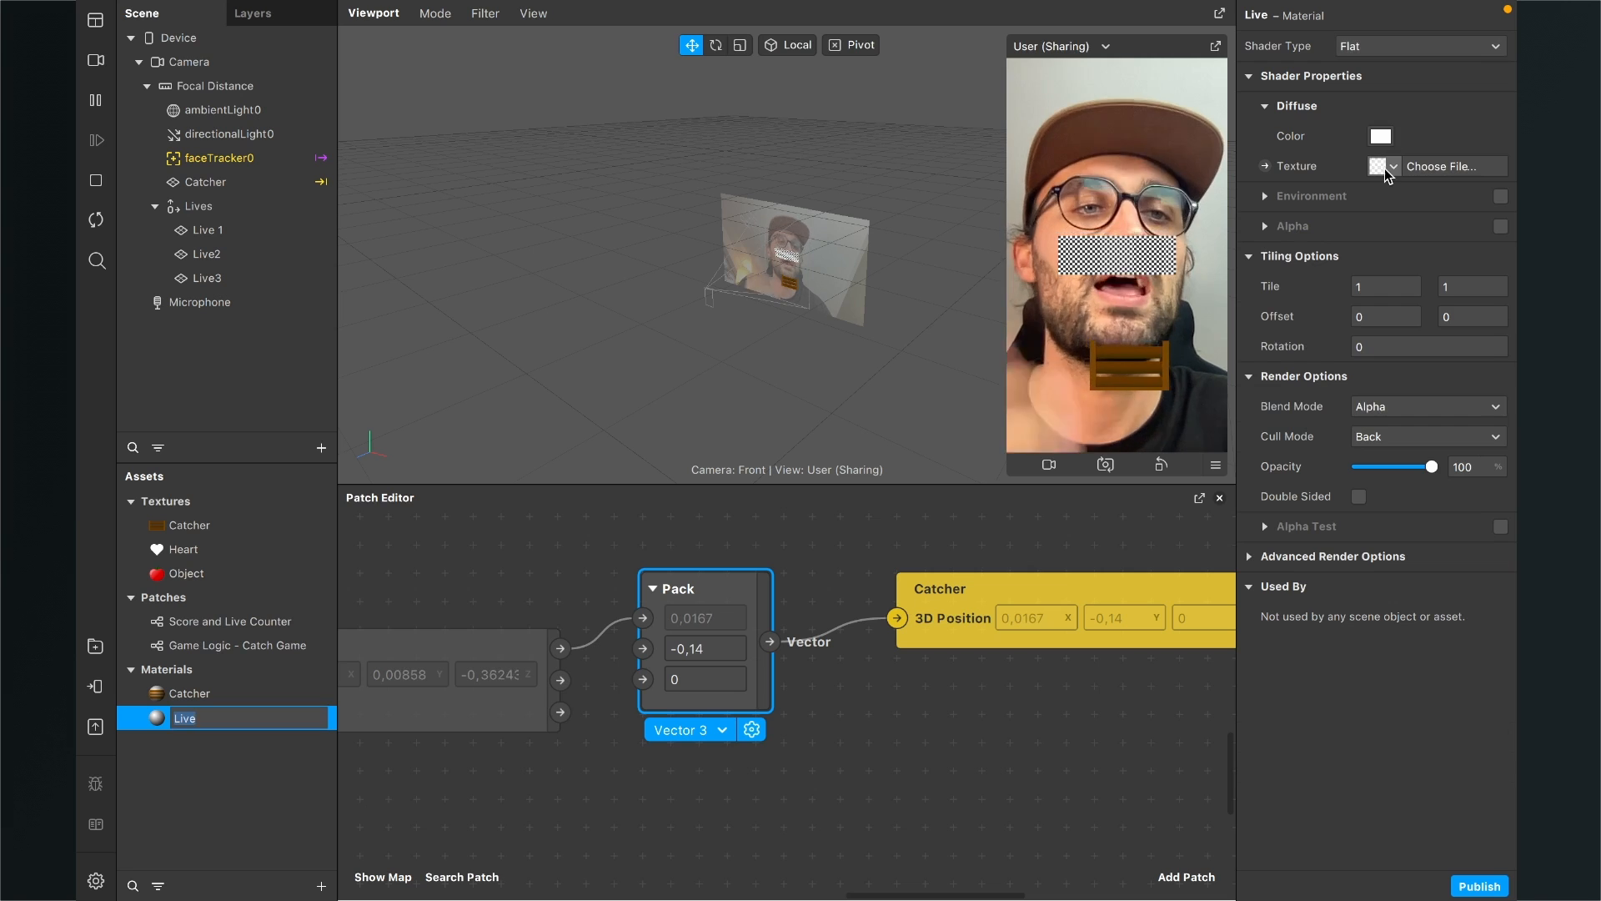
pyautogui.click(1385, 167)
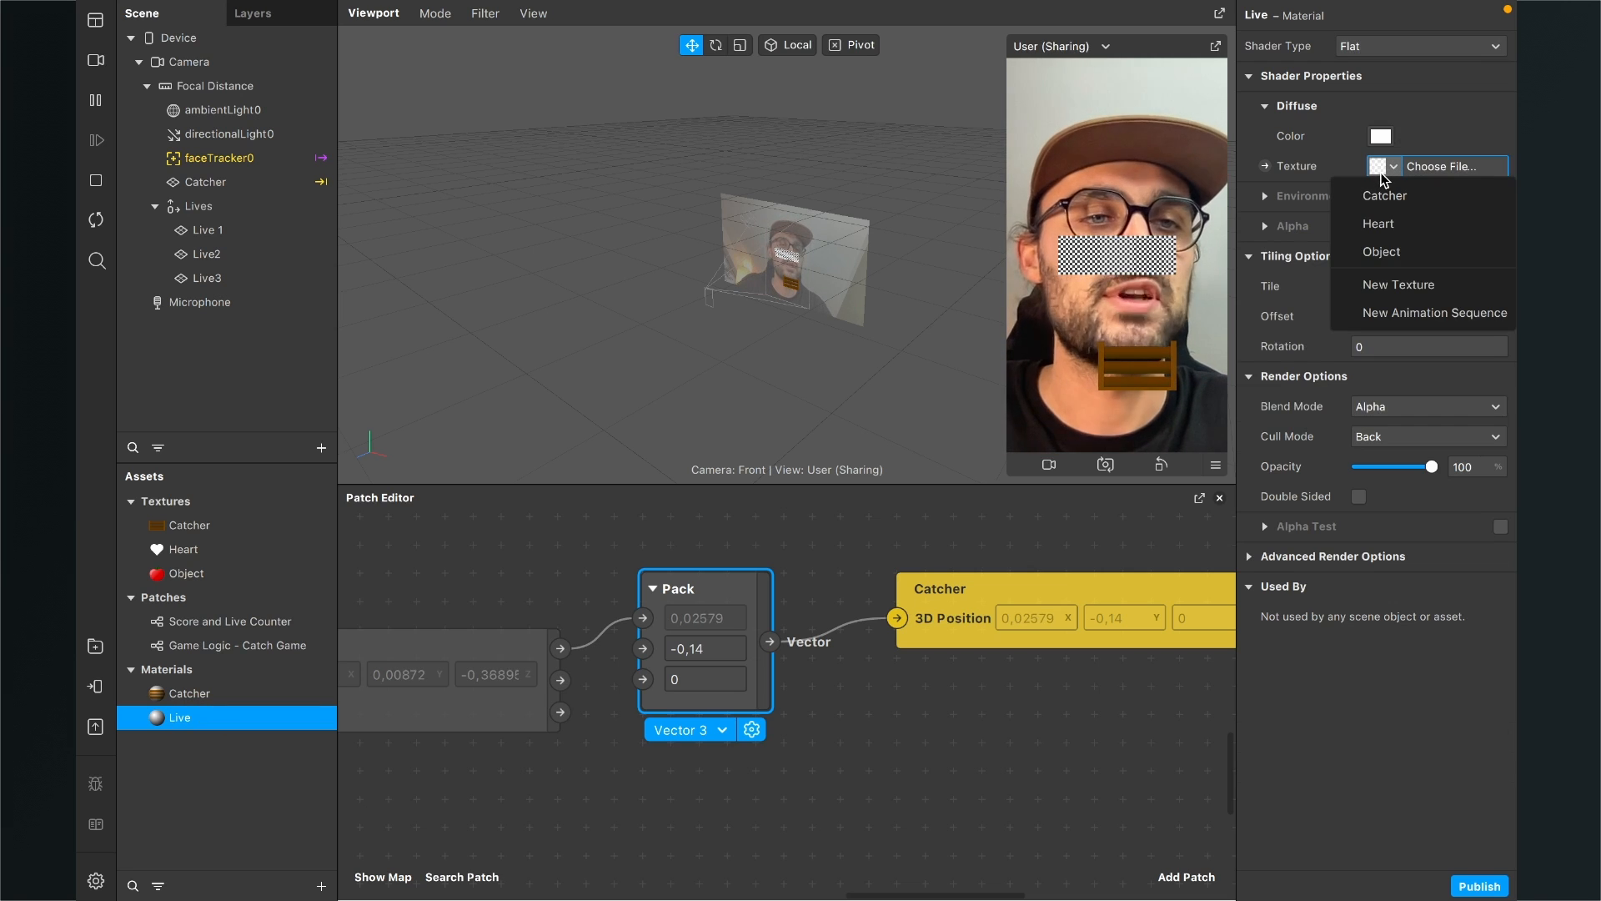
pyautogui.click(1383, 227)
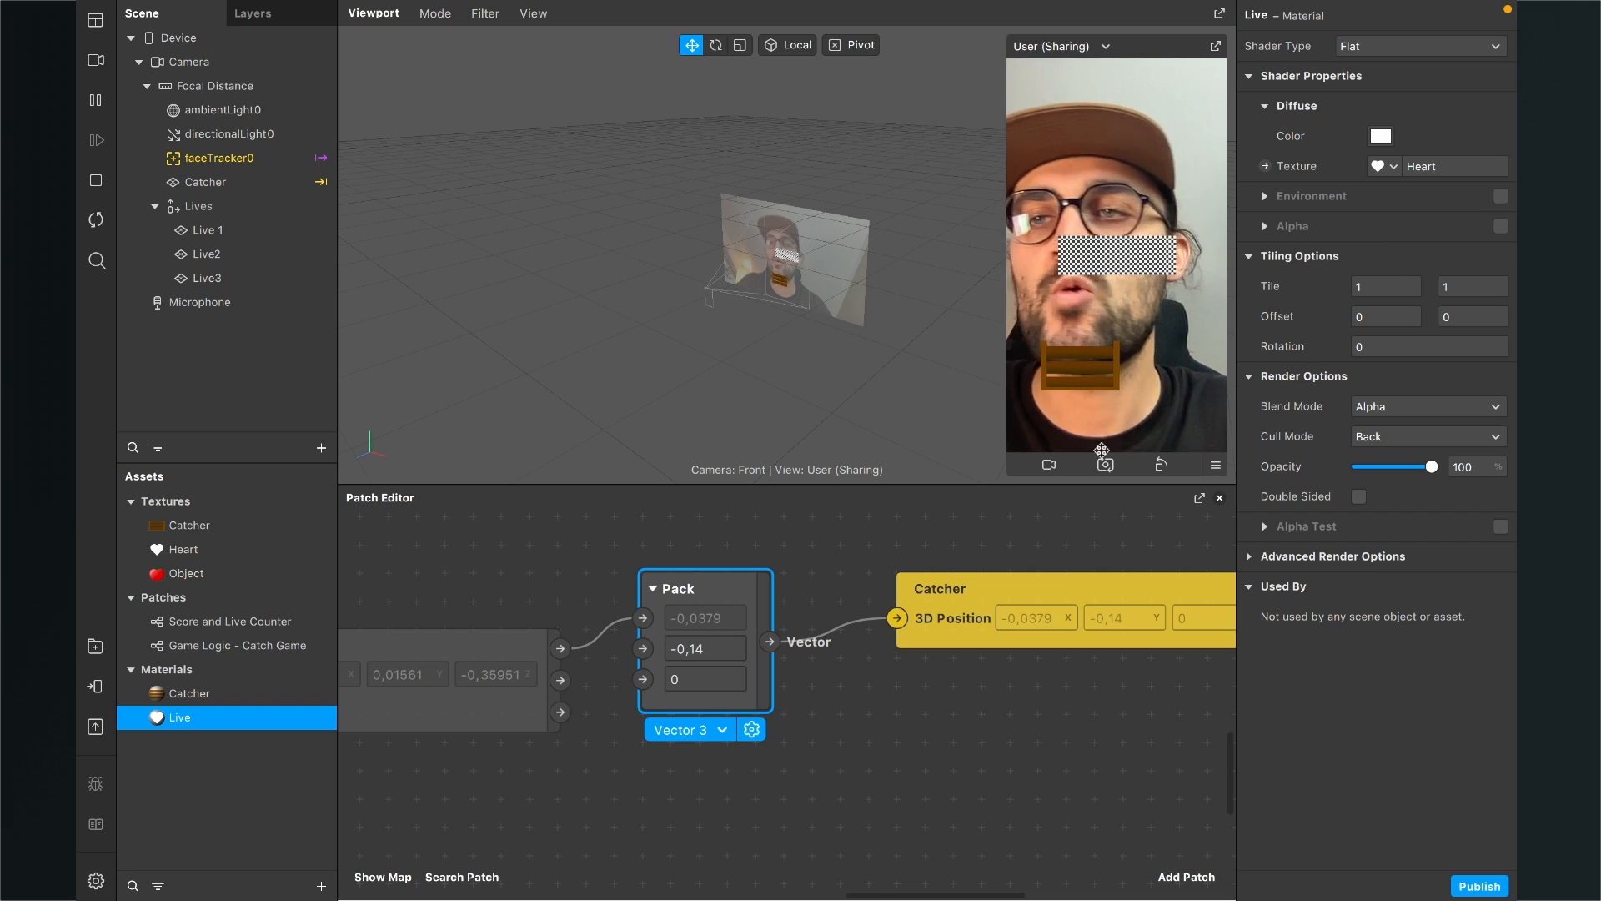
# Step: Assign the Live material to the planes Live 1, Live2 and Live3 together
pyautogui.click(227, 233)
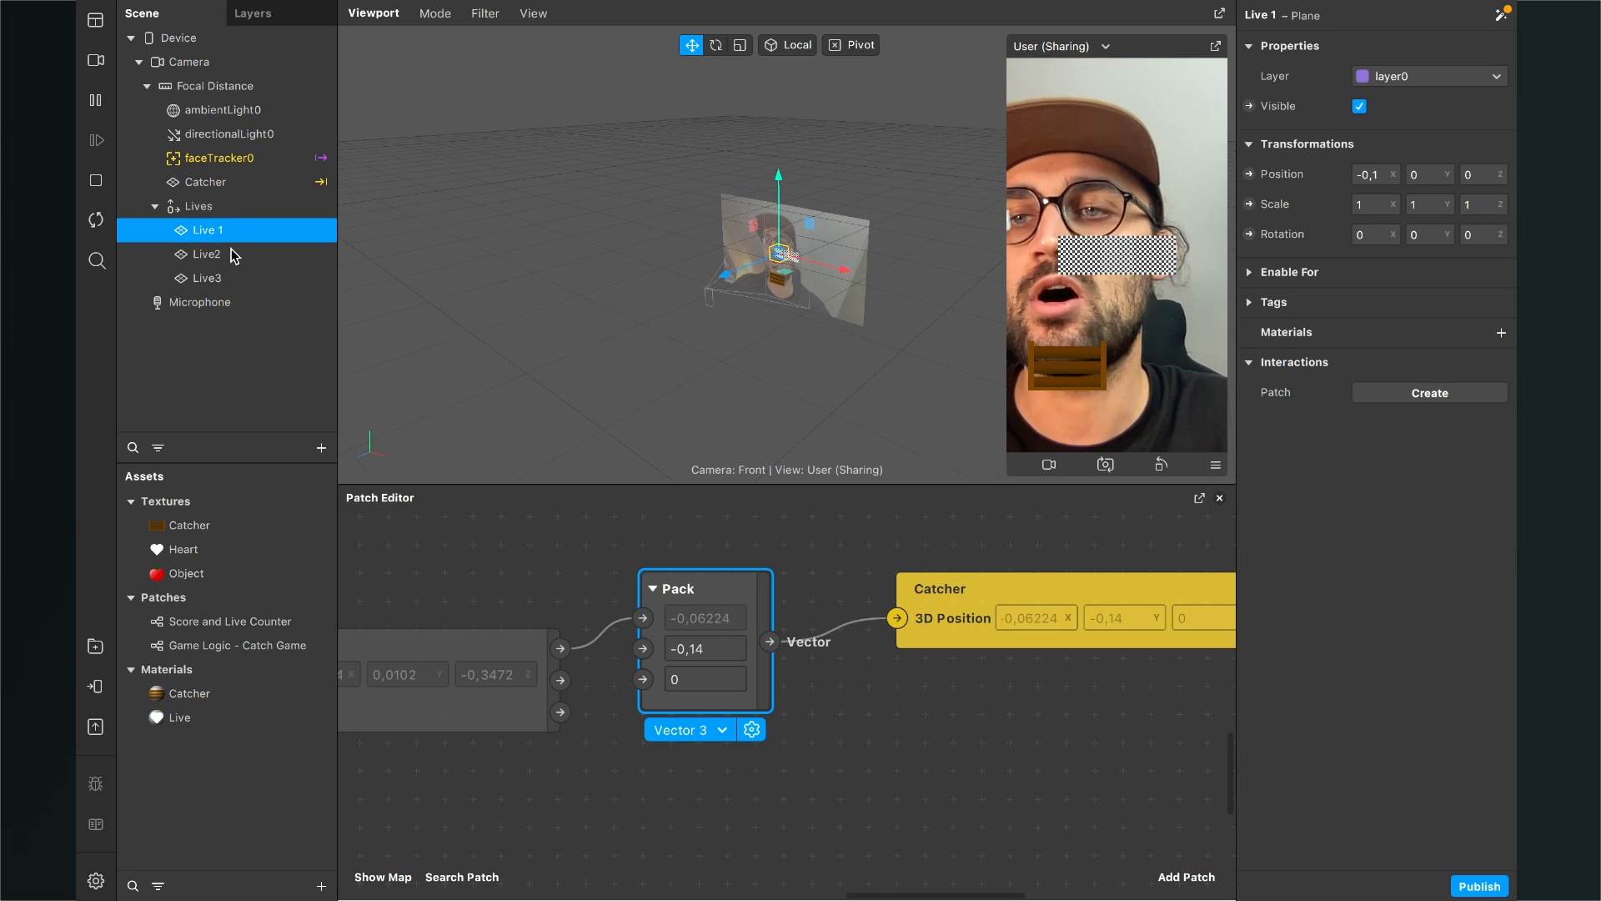
pyautogui.keyDown('shift'); pyautogui.click(227, 260); pyautogui.keyUp('shift')
pyautogui.keyDown('shift'); pyautogui.click(222, 279); pyautogui.keyUp('shift')
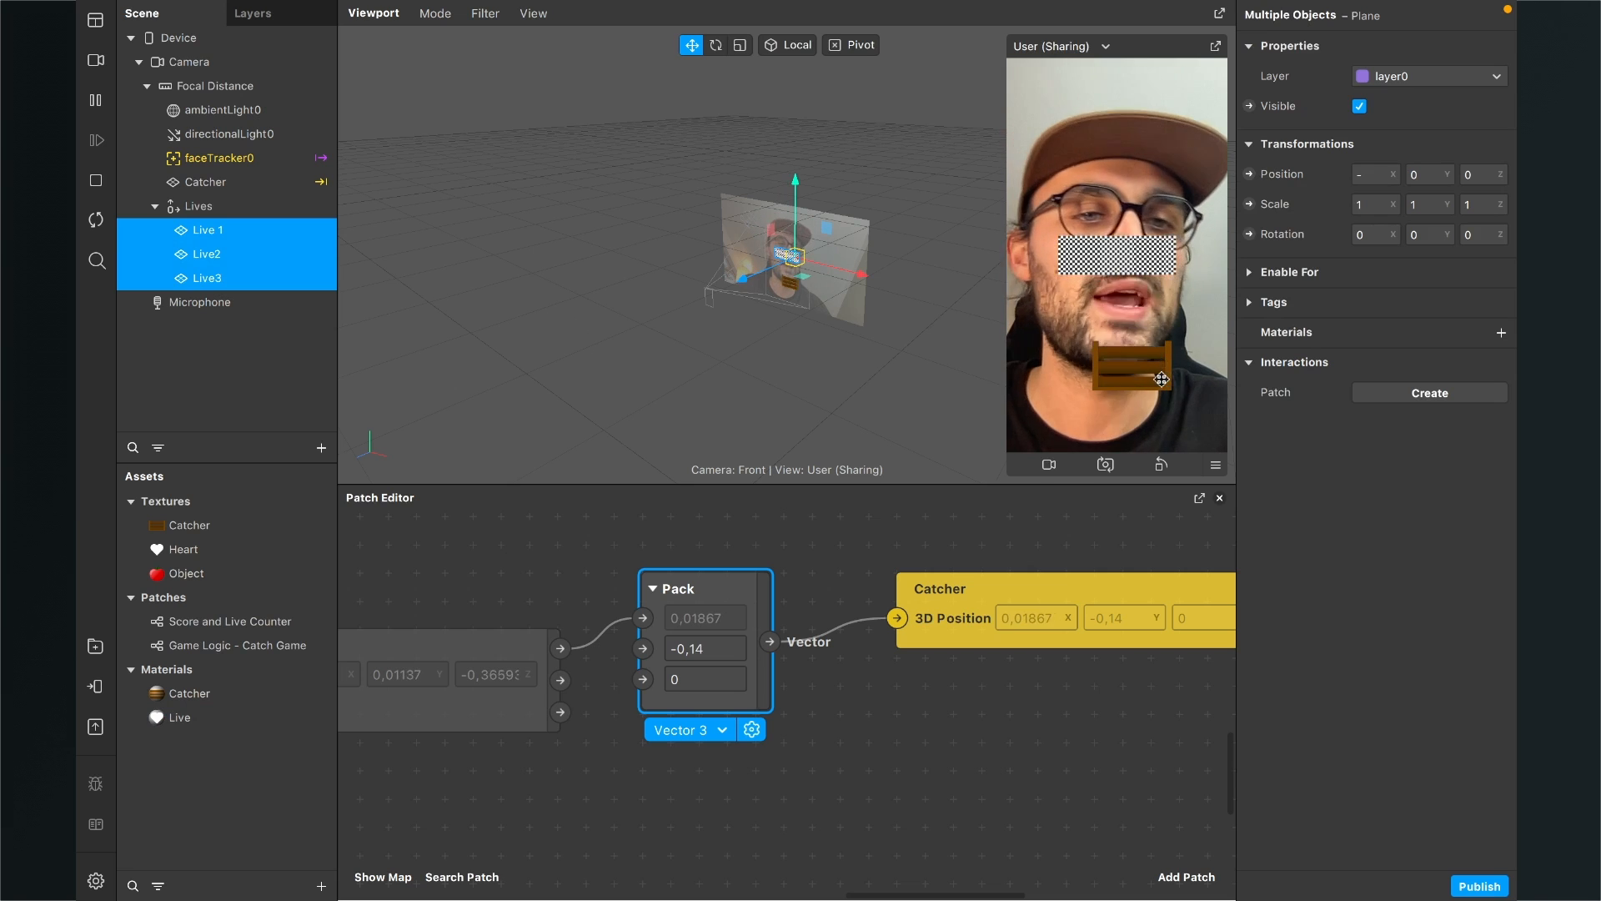
pyautogui.click(1500, 334)
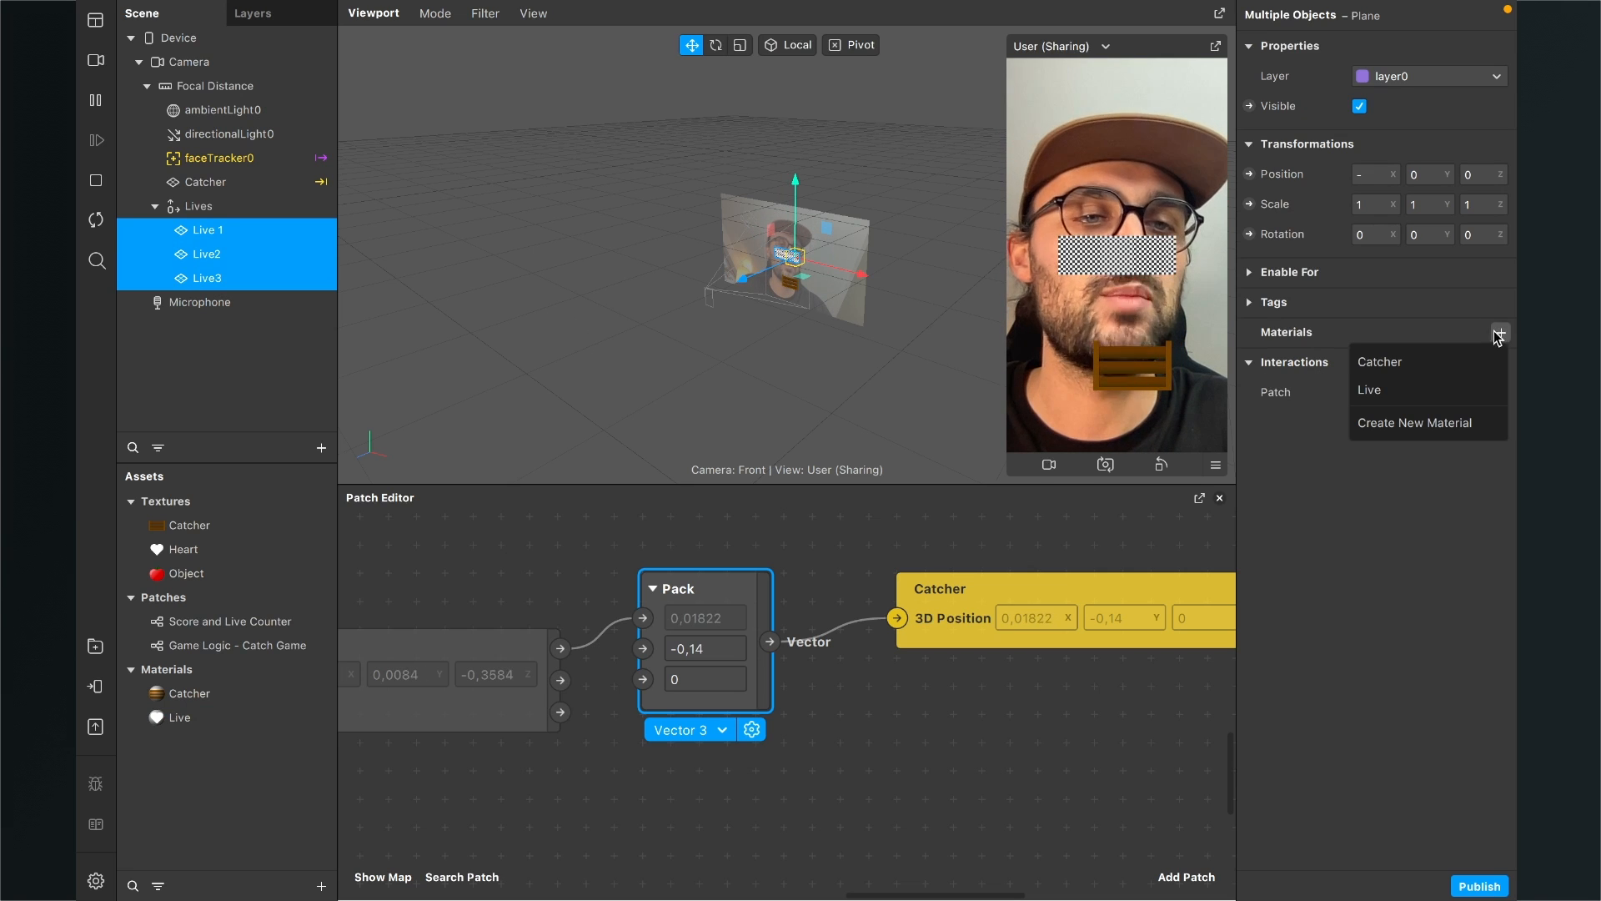
pyautogui.click(1420, 390)
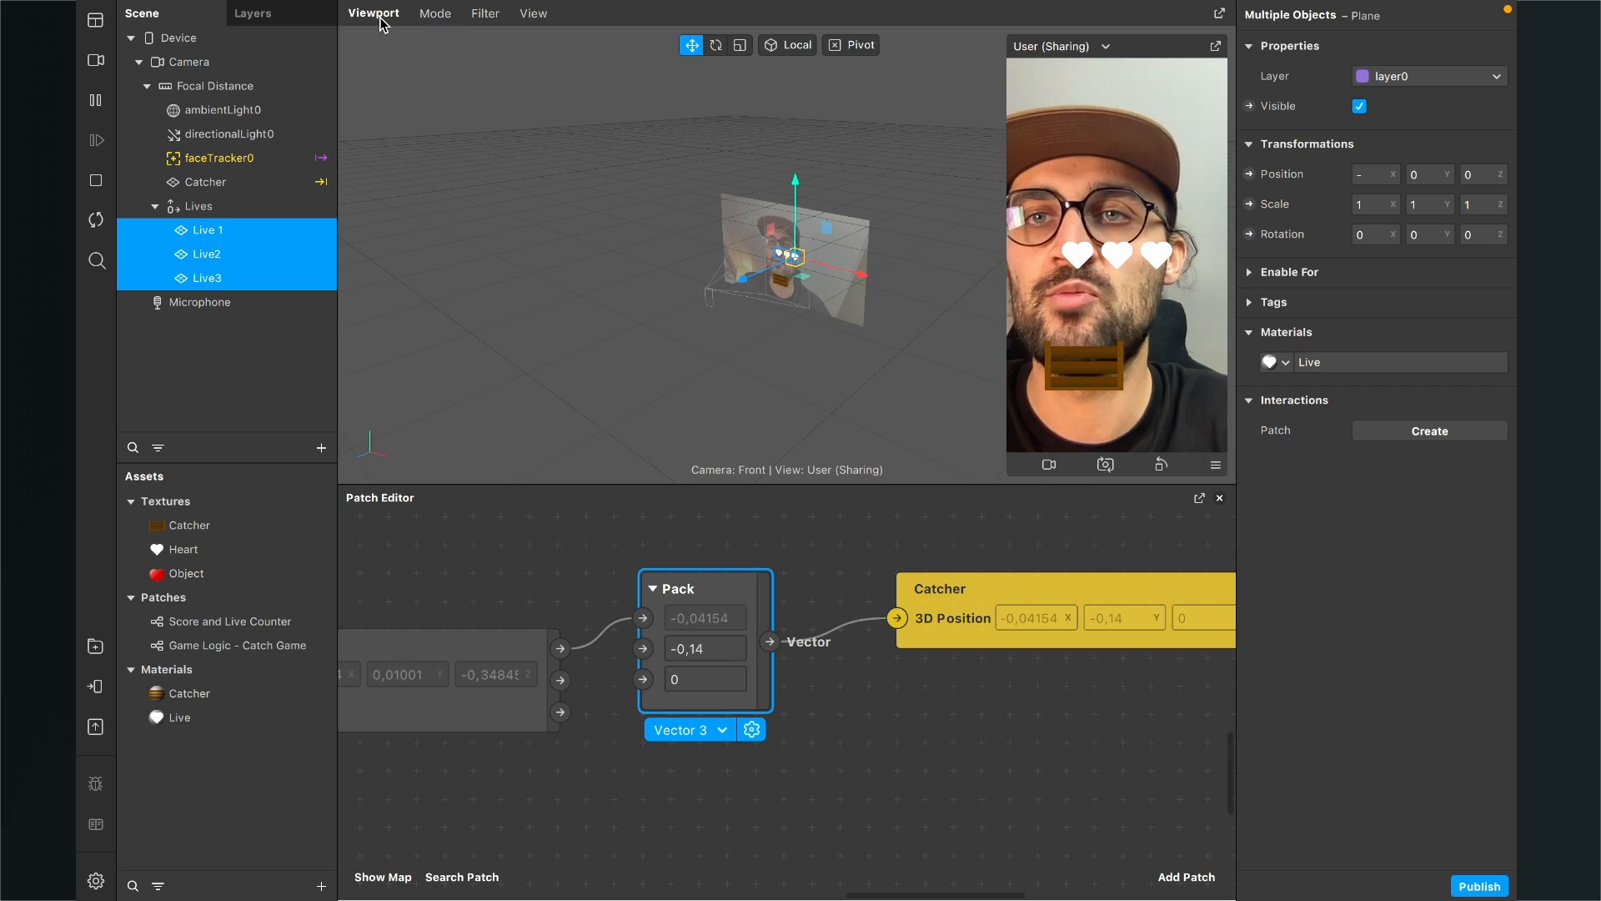
# Step: Switch the viewport to 2D object editing and move the Lives group up above the head, to about 0,182 in Y
pyautogui.click(434, 15)
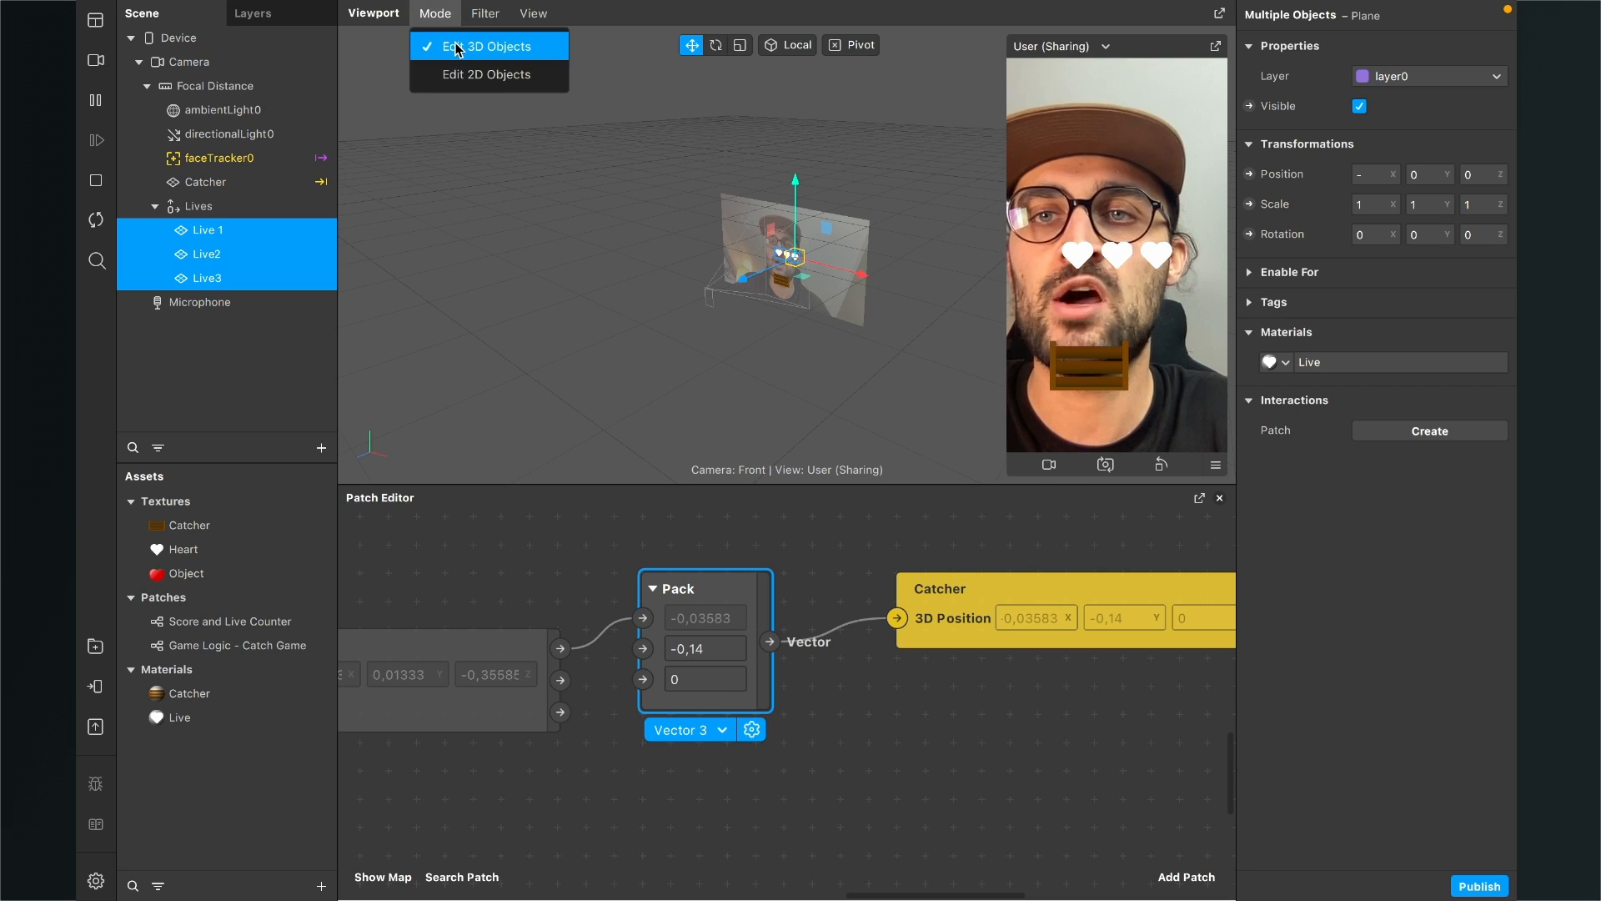
pyautogui.click(455, 75)
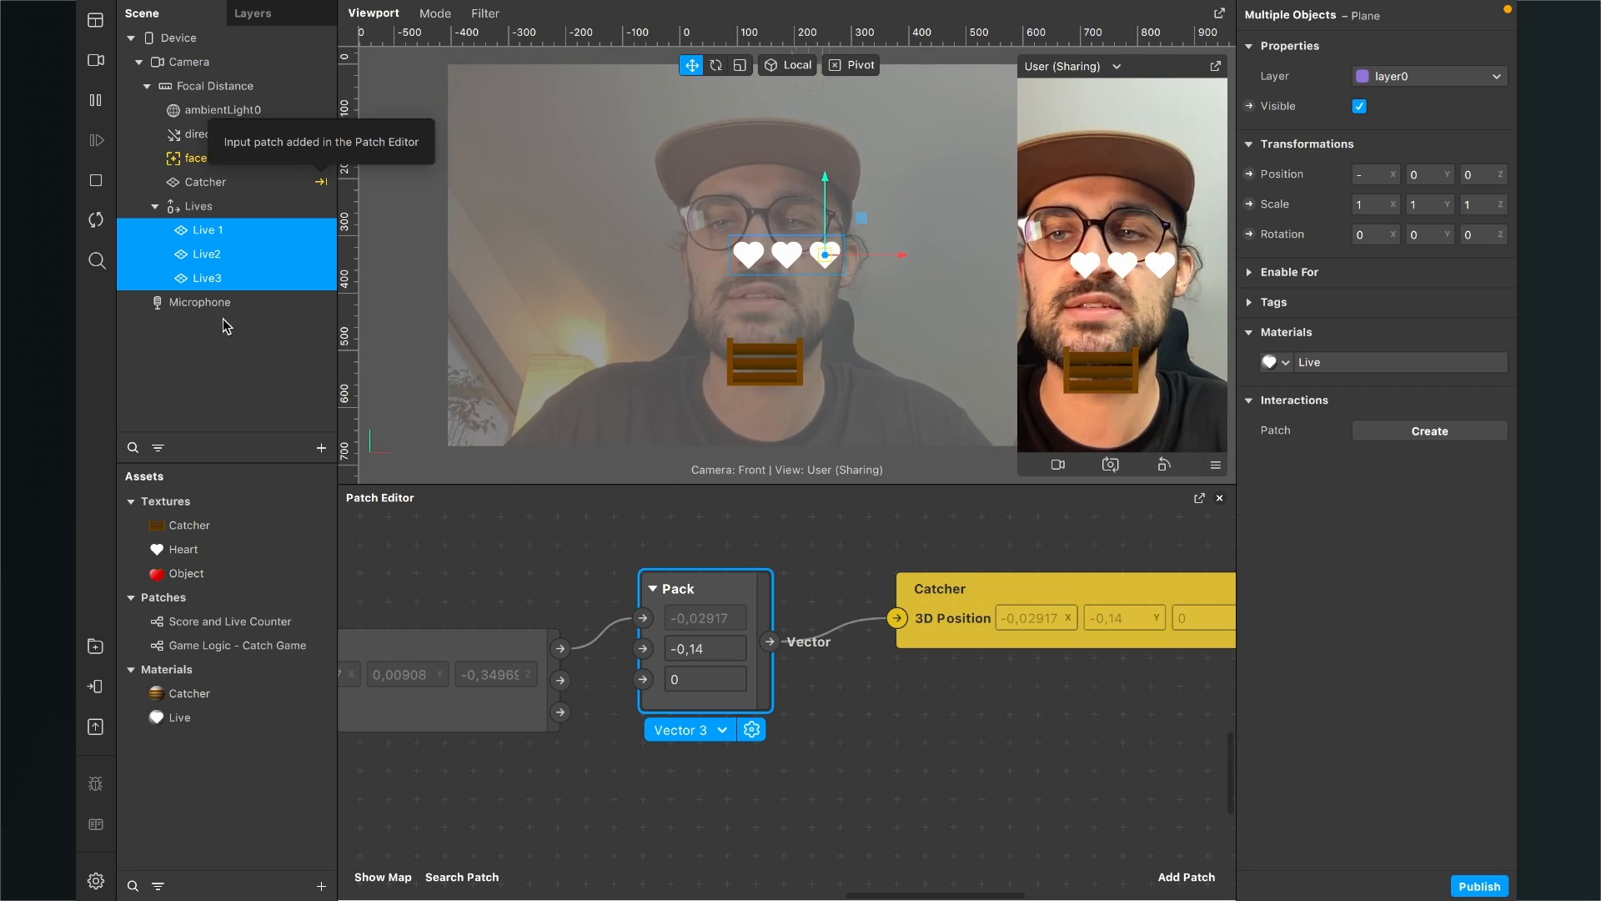
pyautogui.click(215, 208)
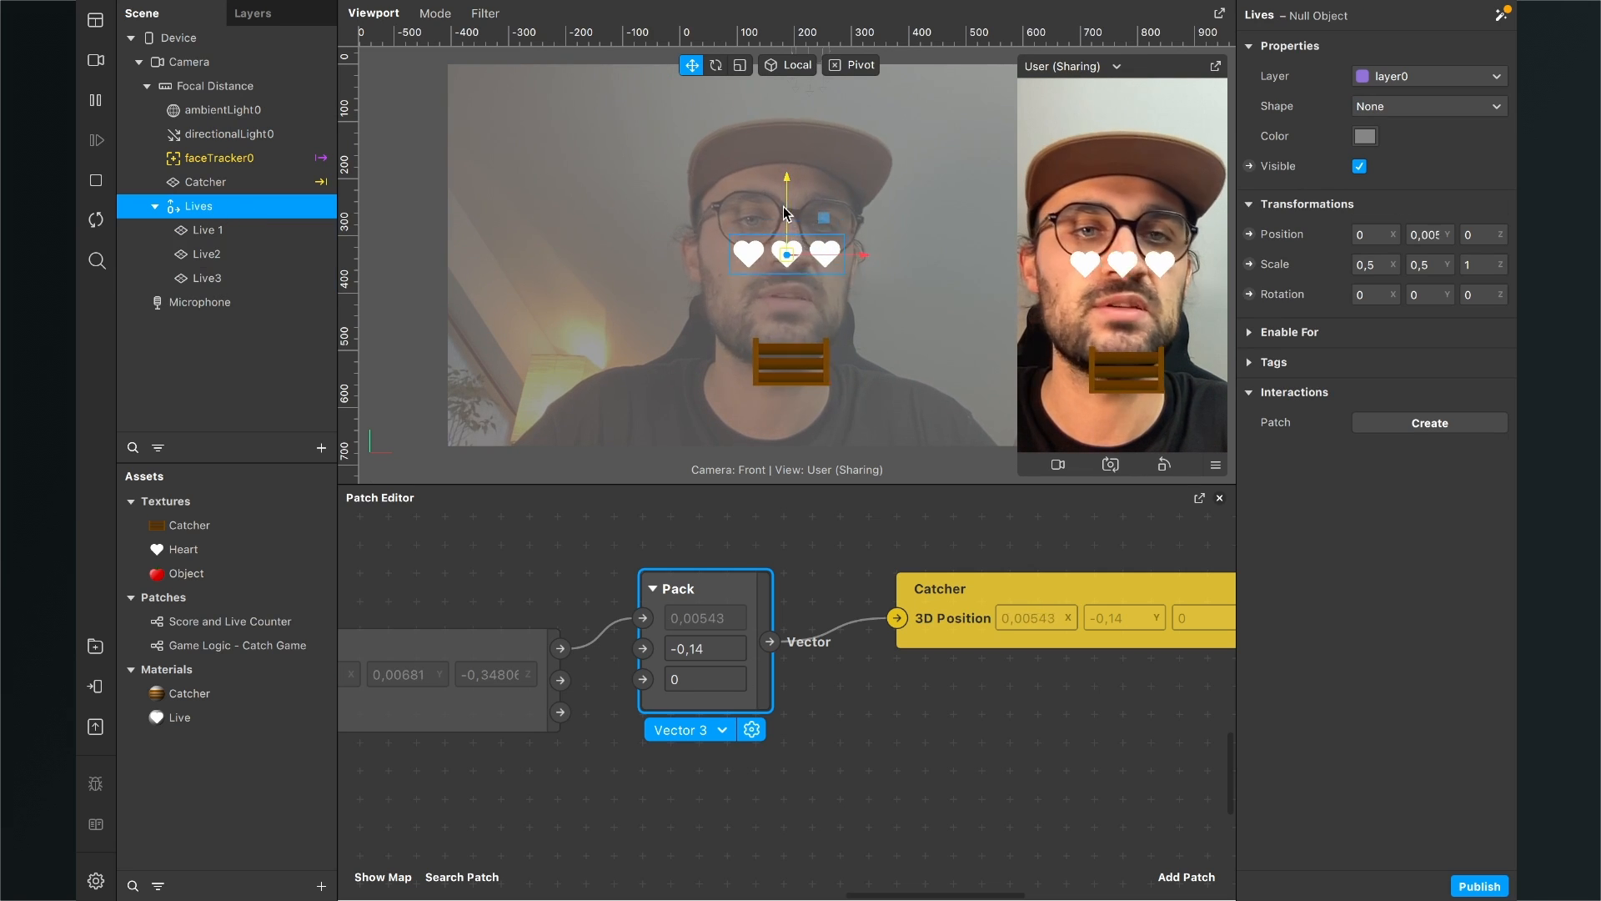
pyautogui.moveTo(784, 218); pyautogui.dragTo(781, 74)
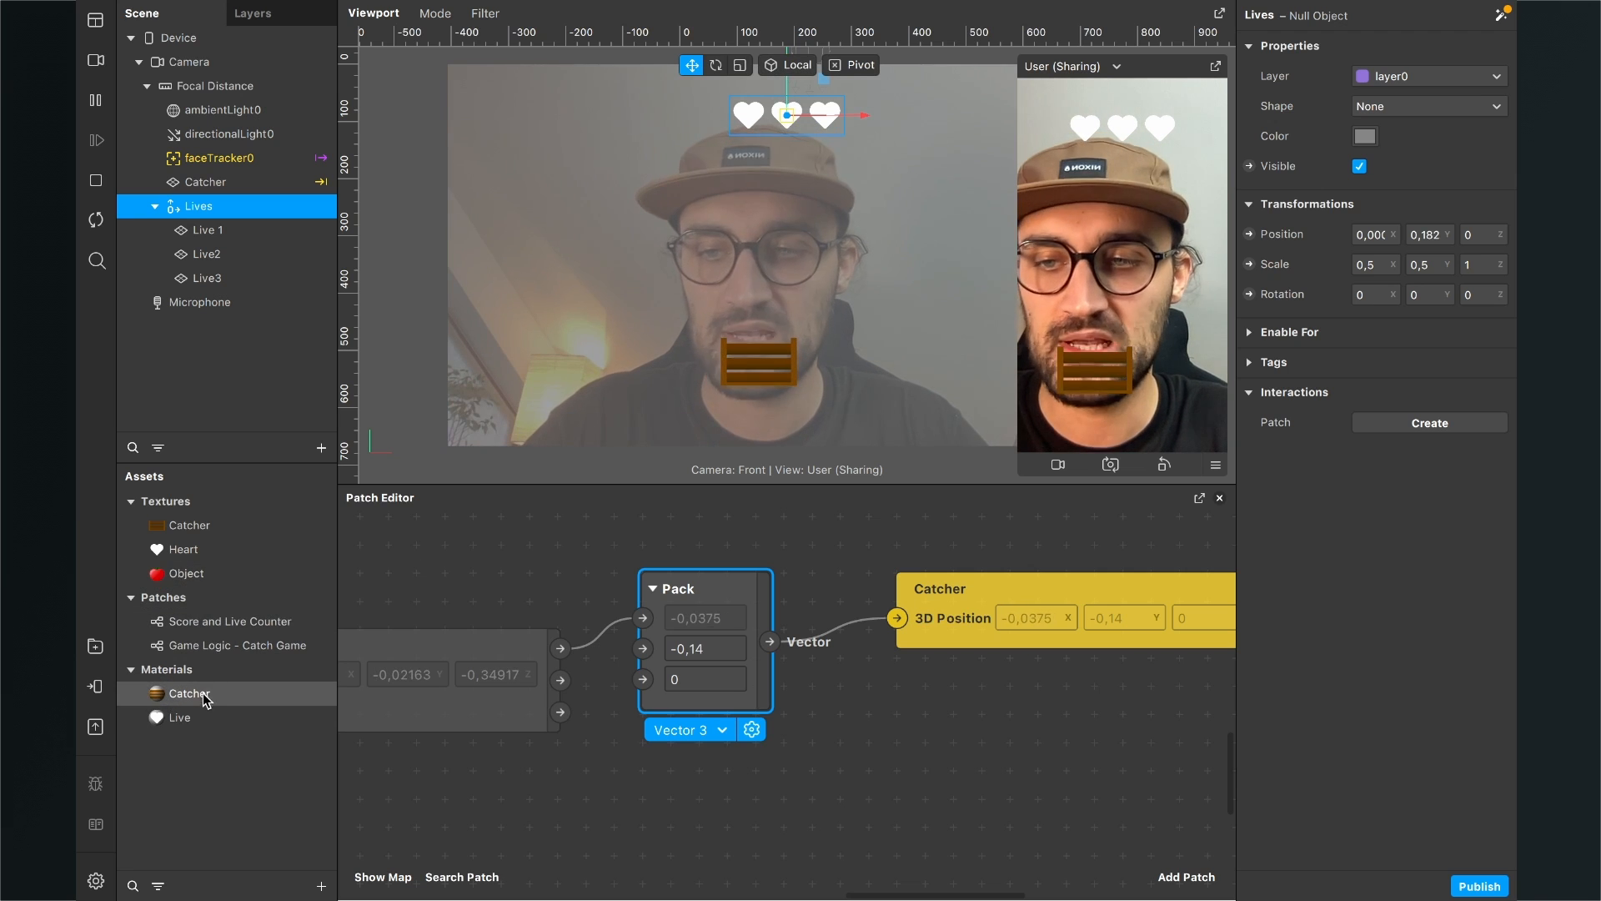
# Step: Change the Live material's diffuse color to a bright red
pyautogui.doubleClick(187, 718)
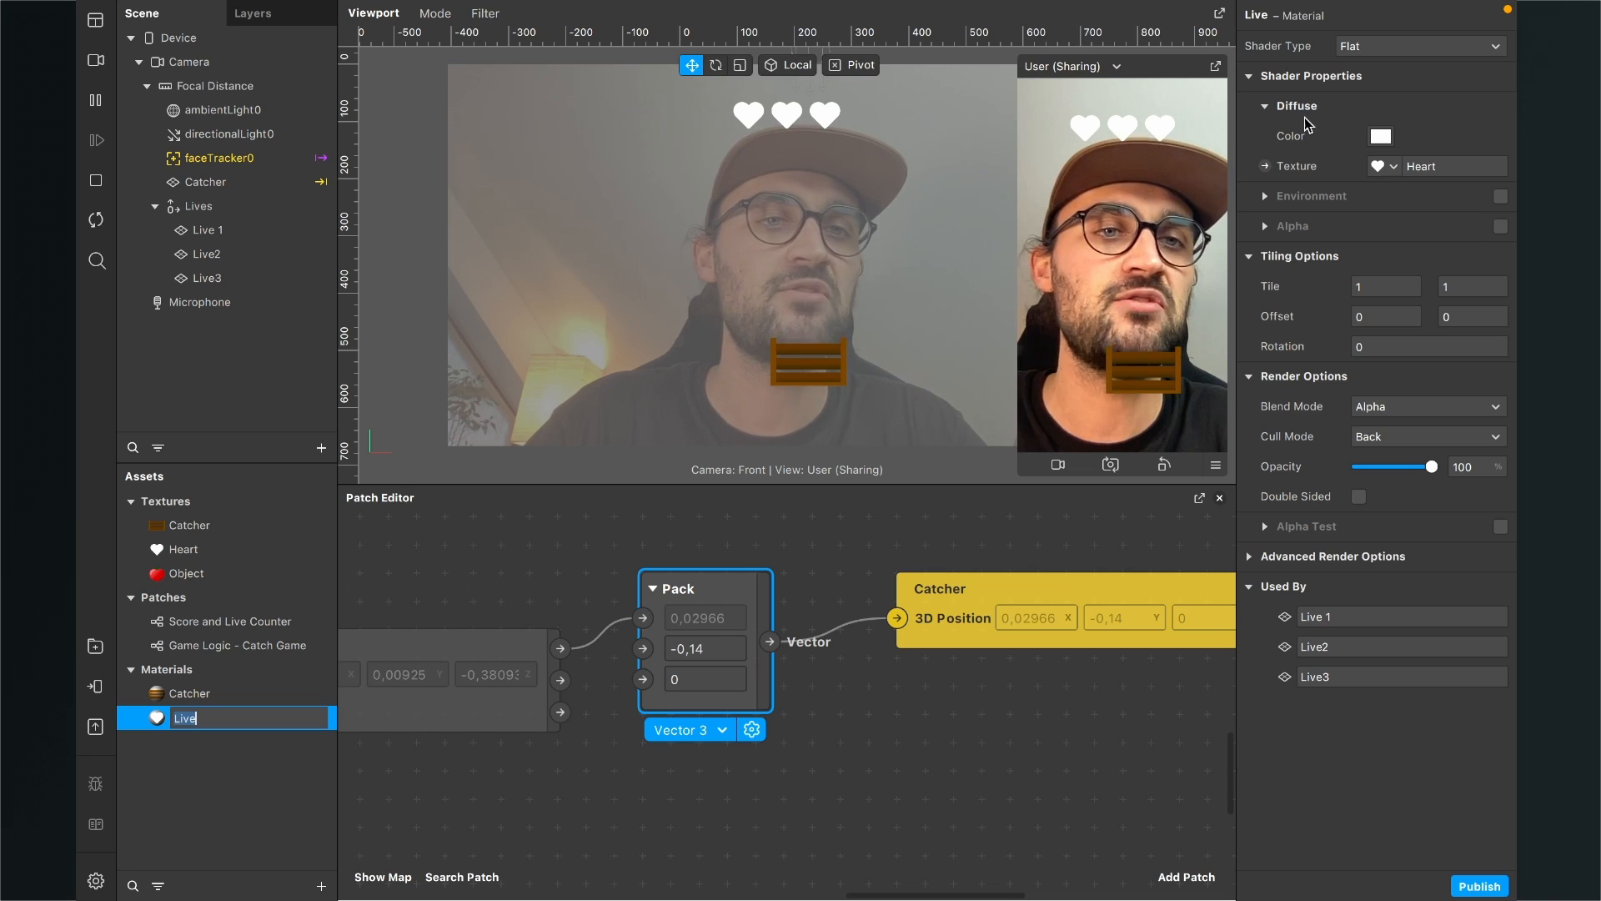
pyautogui.click(1380, 144)
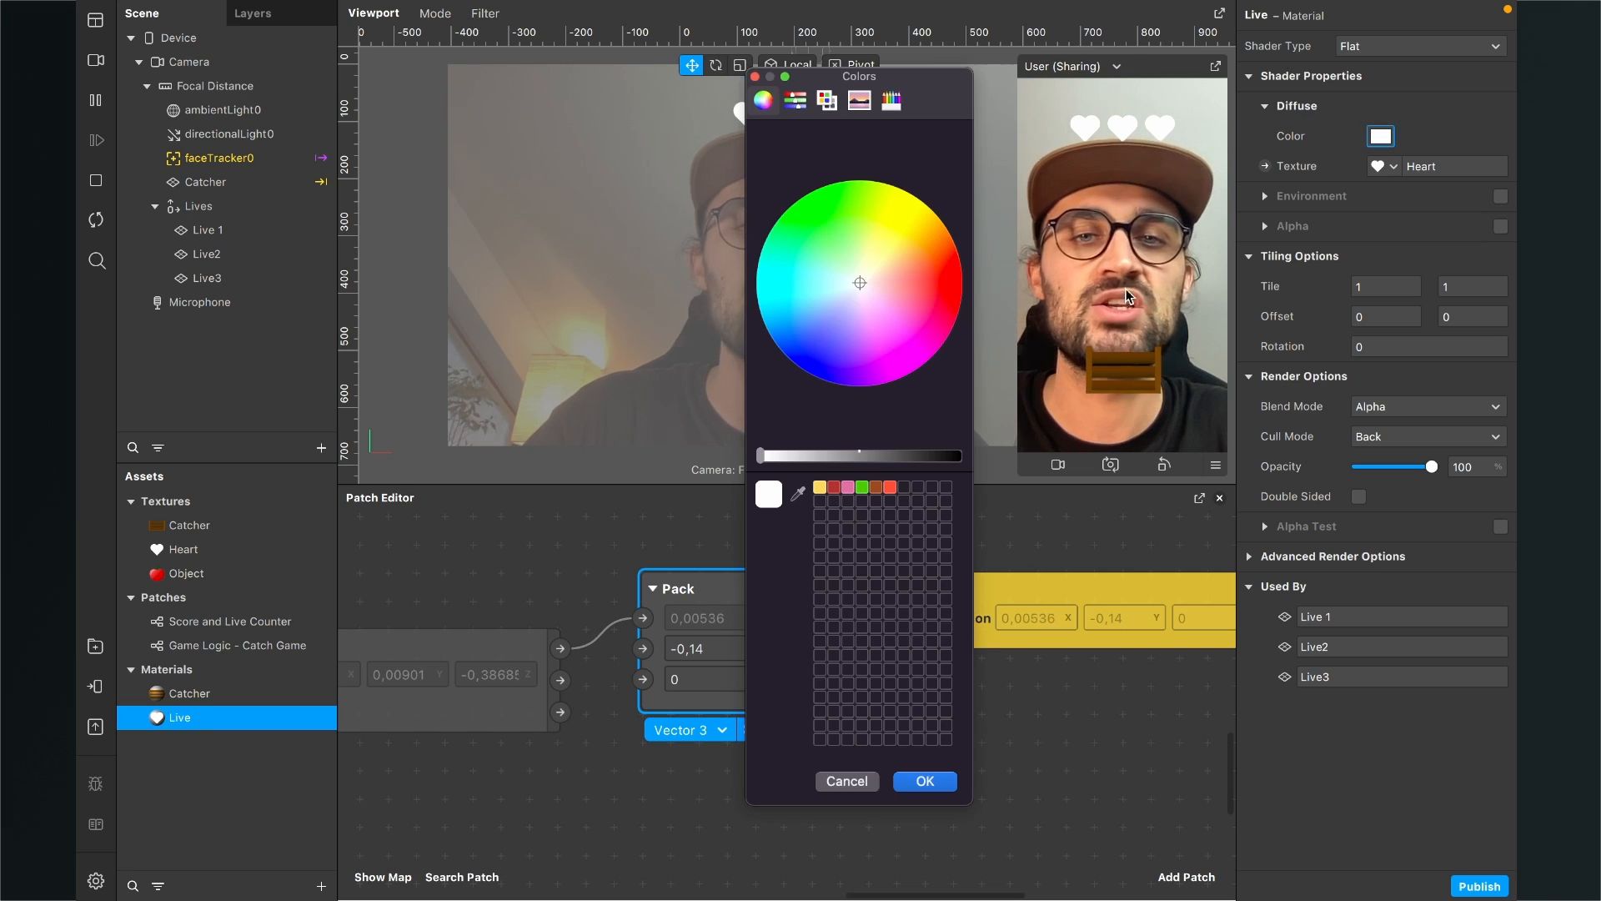
pyautogui.click(923, 274)
pyautogui.moveTo(923, 273); pyautogui.dragTo(939, 276)
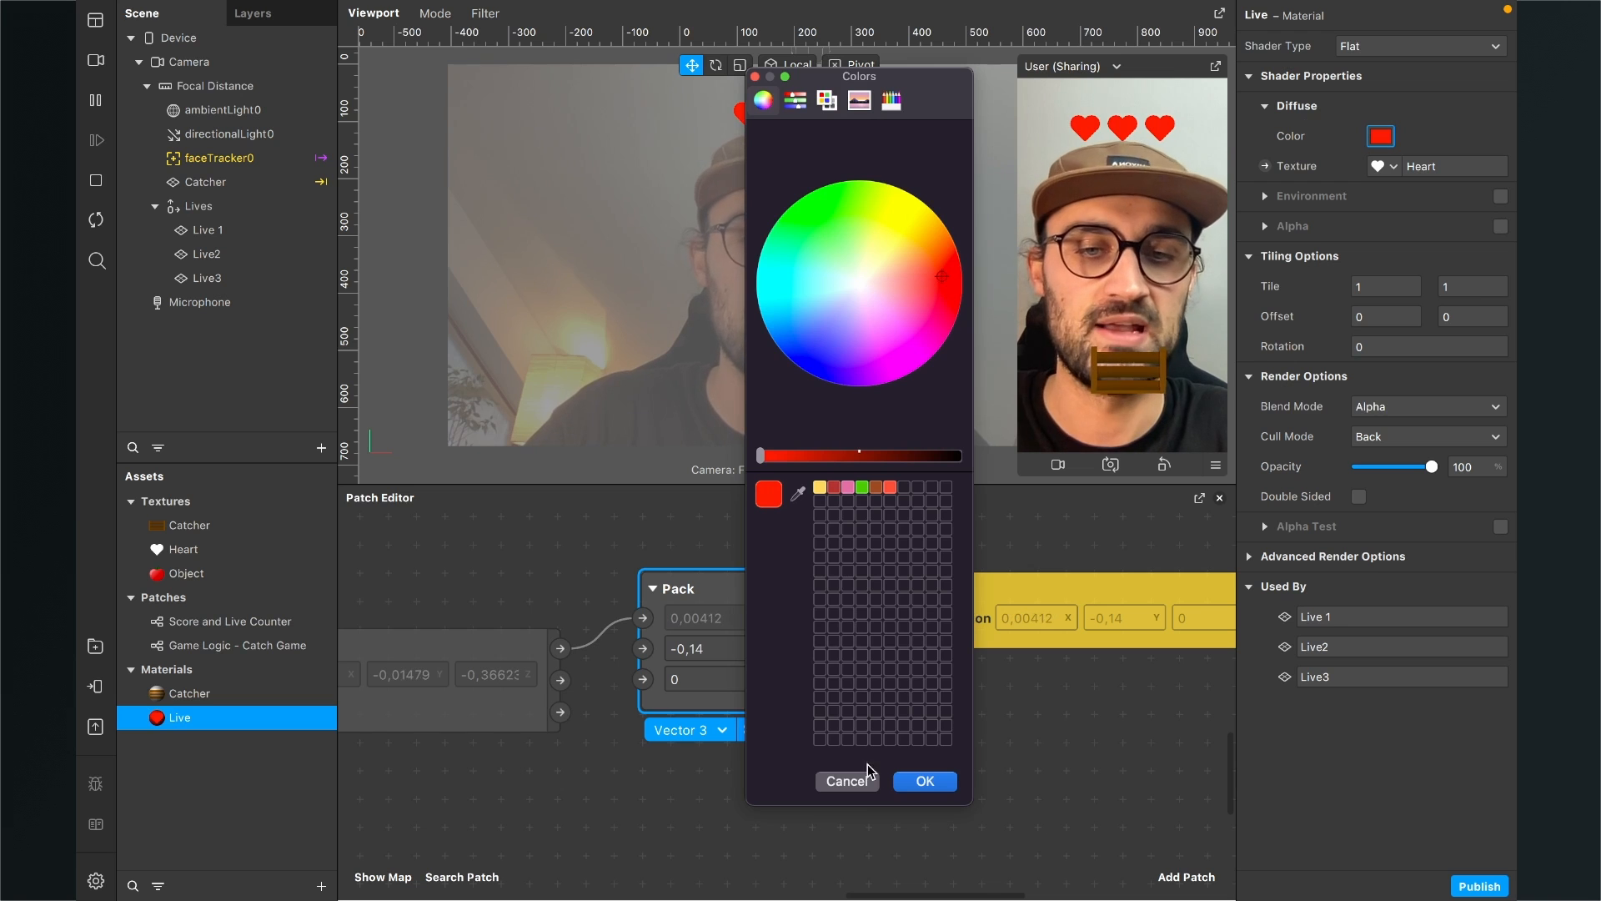
pyautogui.click(926, 782)
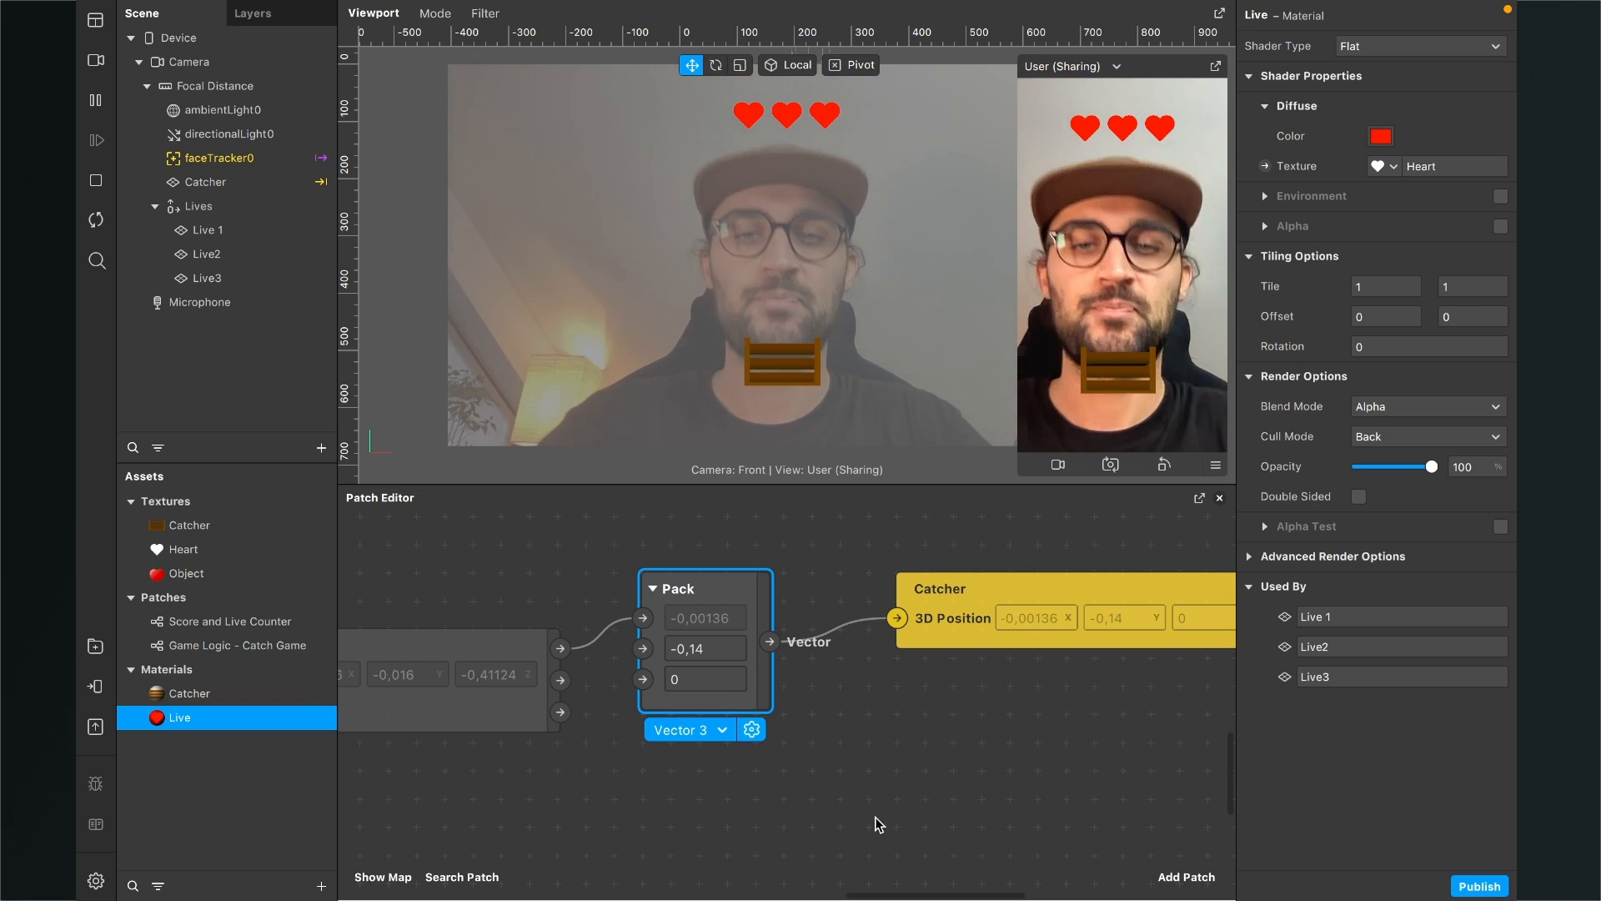
# Step: Collapse the Lives group in the scene hierarchy
pyautogui.scroll(-3, 729, 774)
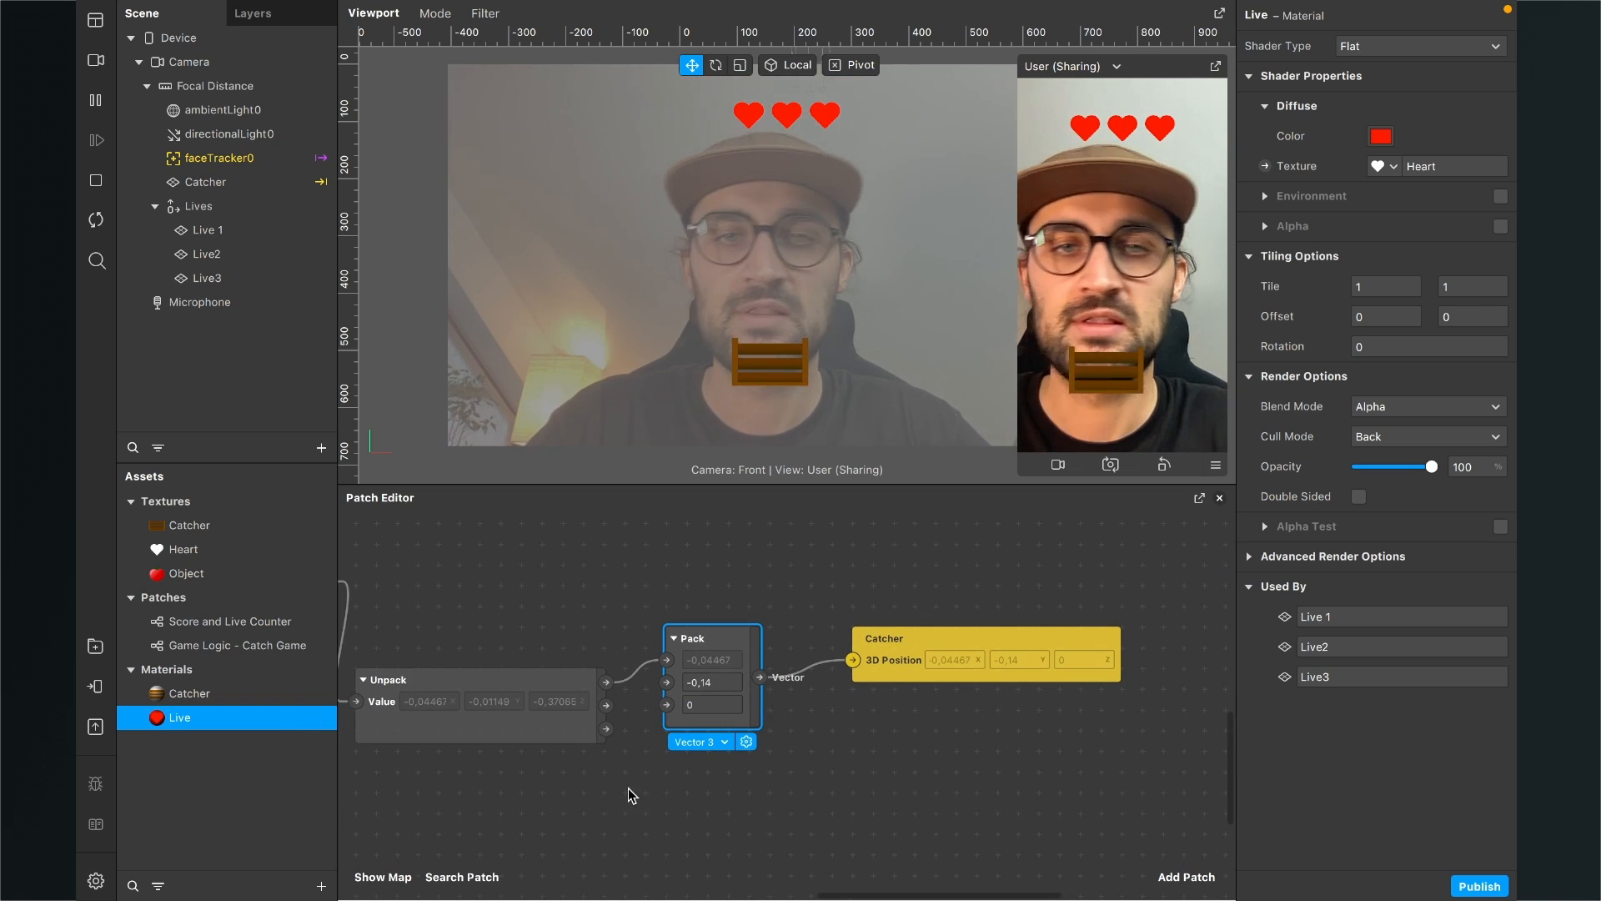
pyautogui.scroll(-2, 667, 780)
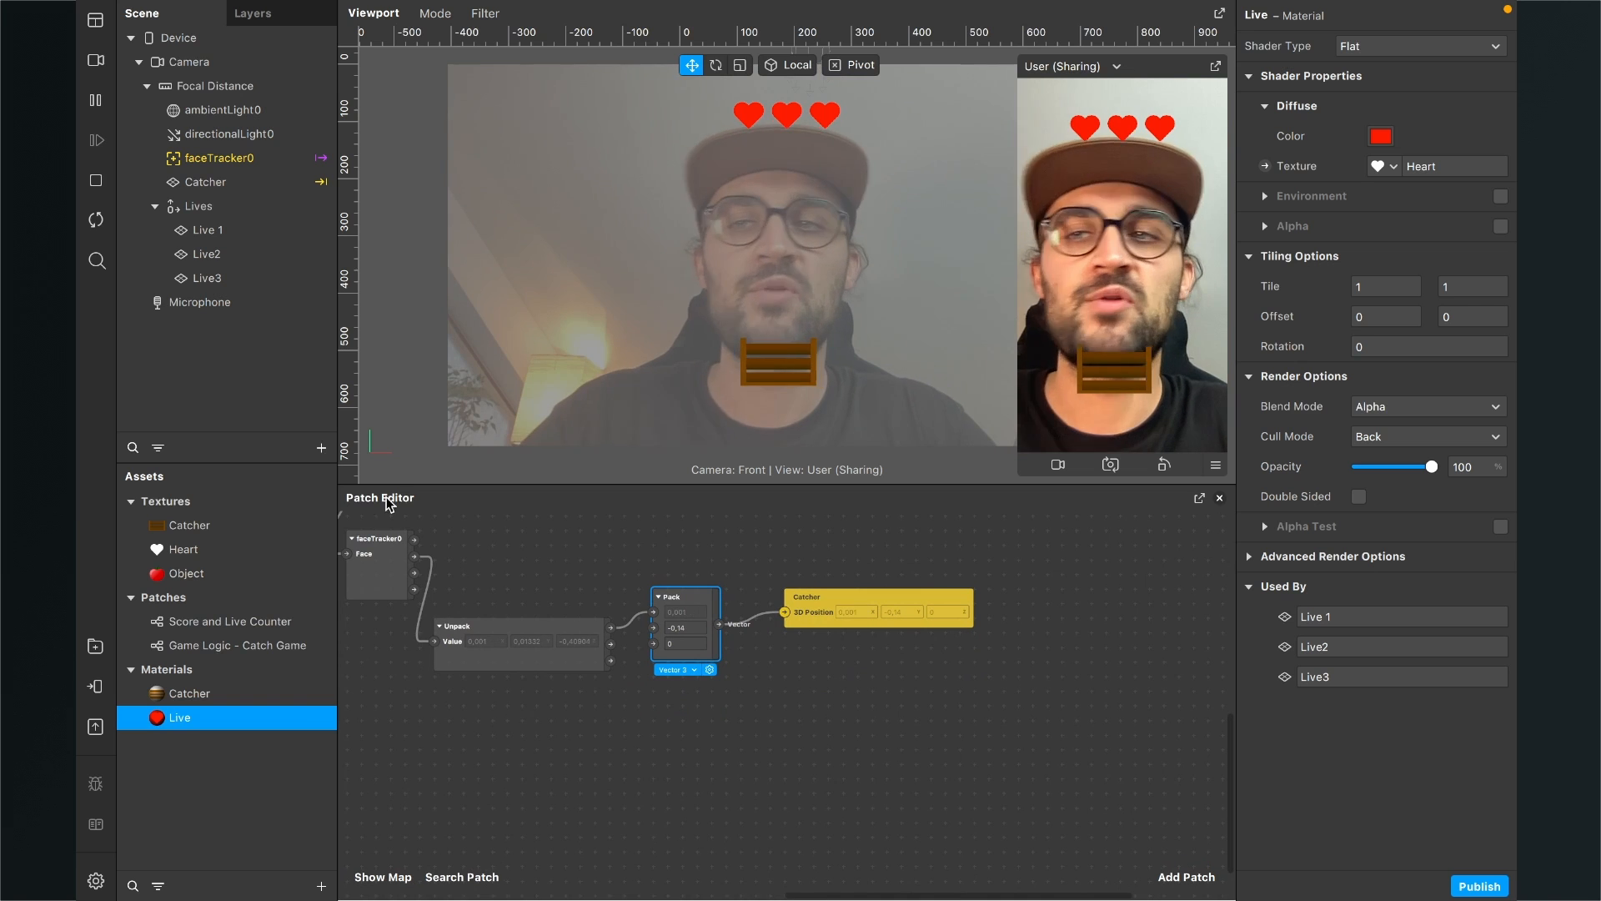
pyautogui.click(155, 206)
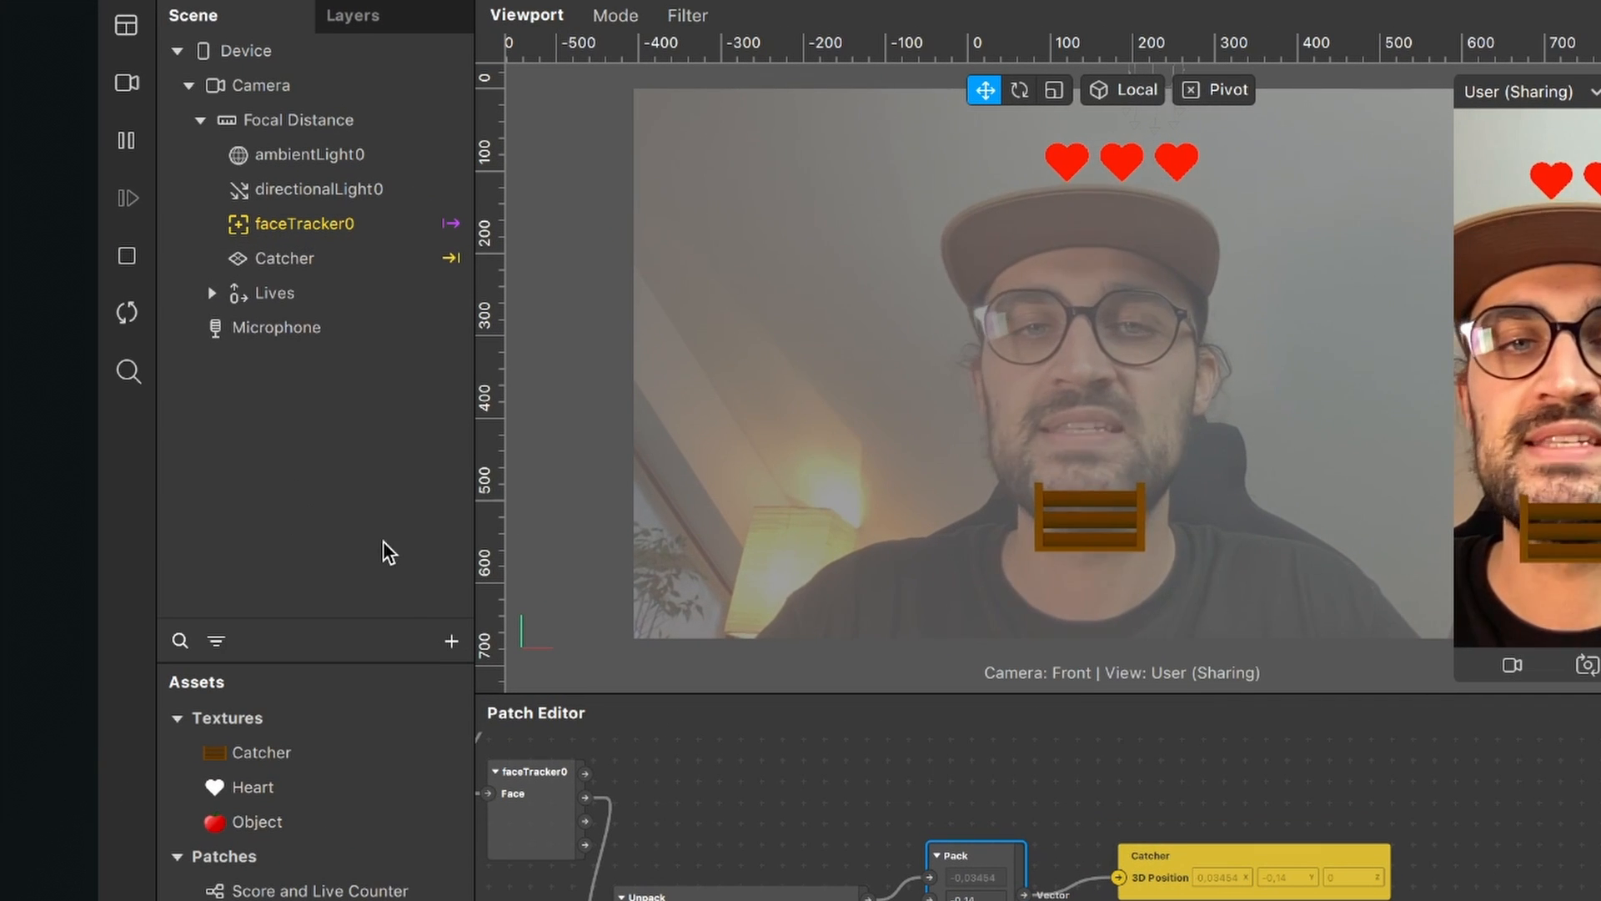
# Step: Add a Null Object to the scene and rename it Objects
pyautogui.click(449, 641)
pyautogui.write('Nul')
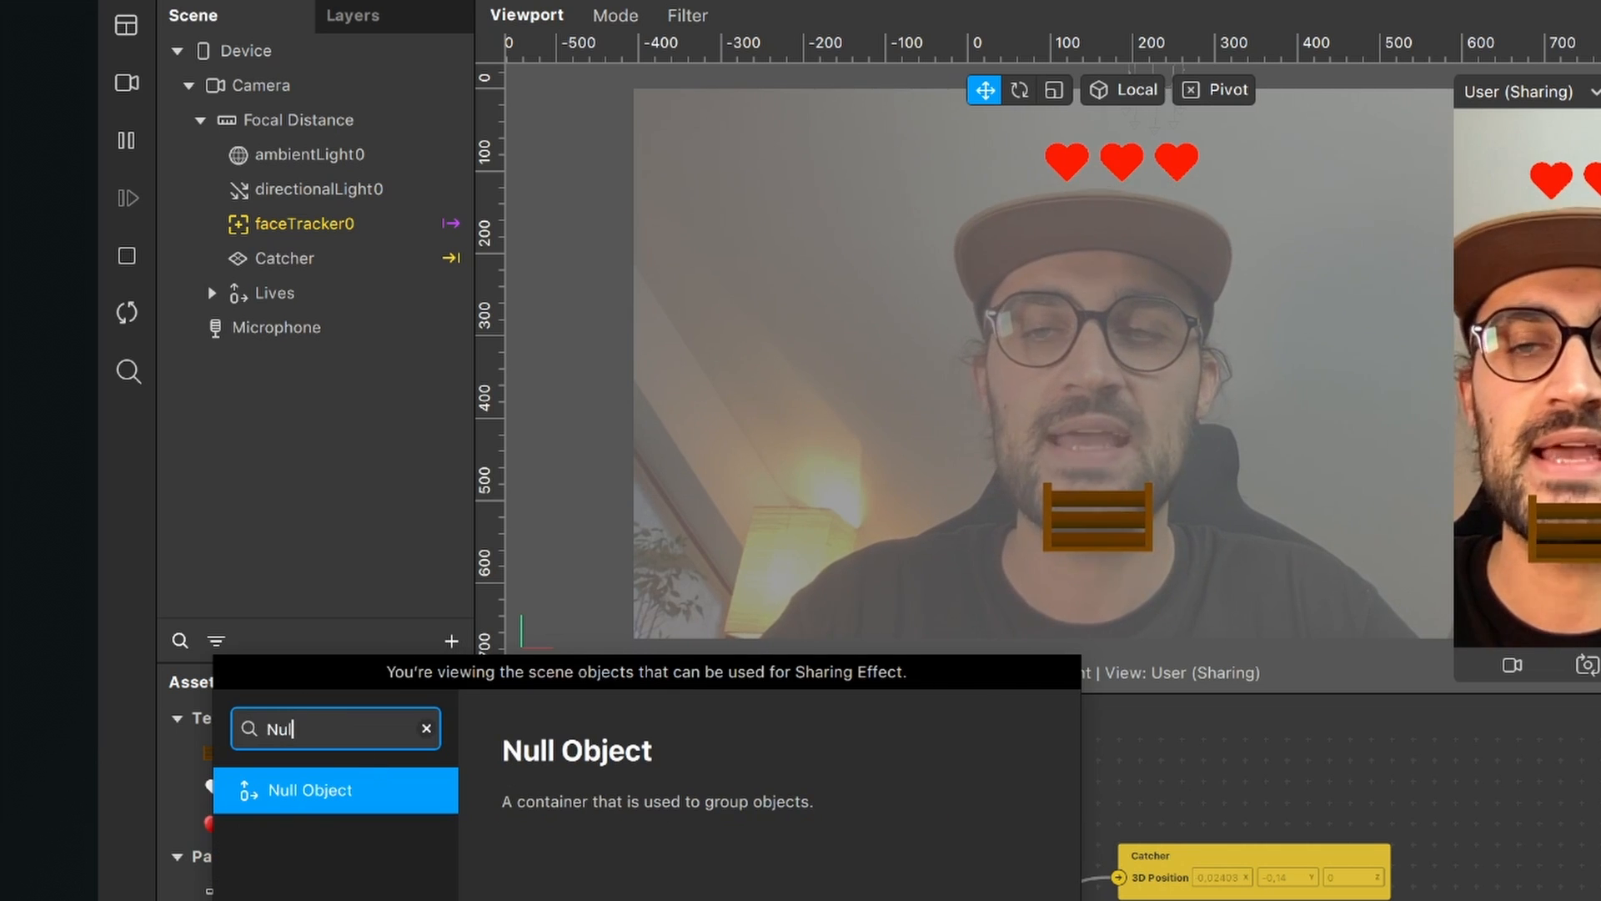
pyautogui.press('Return')
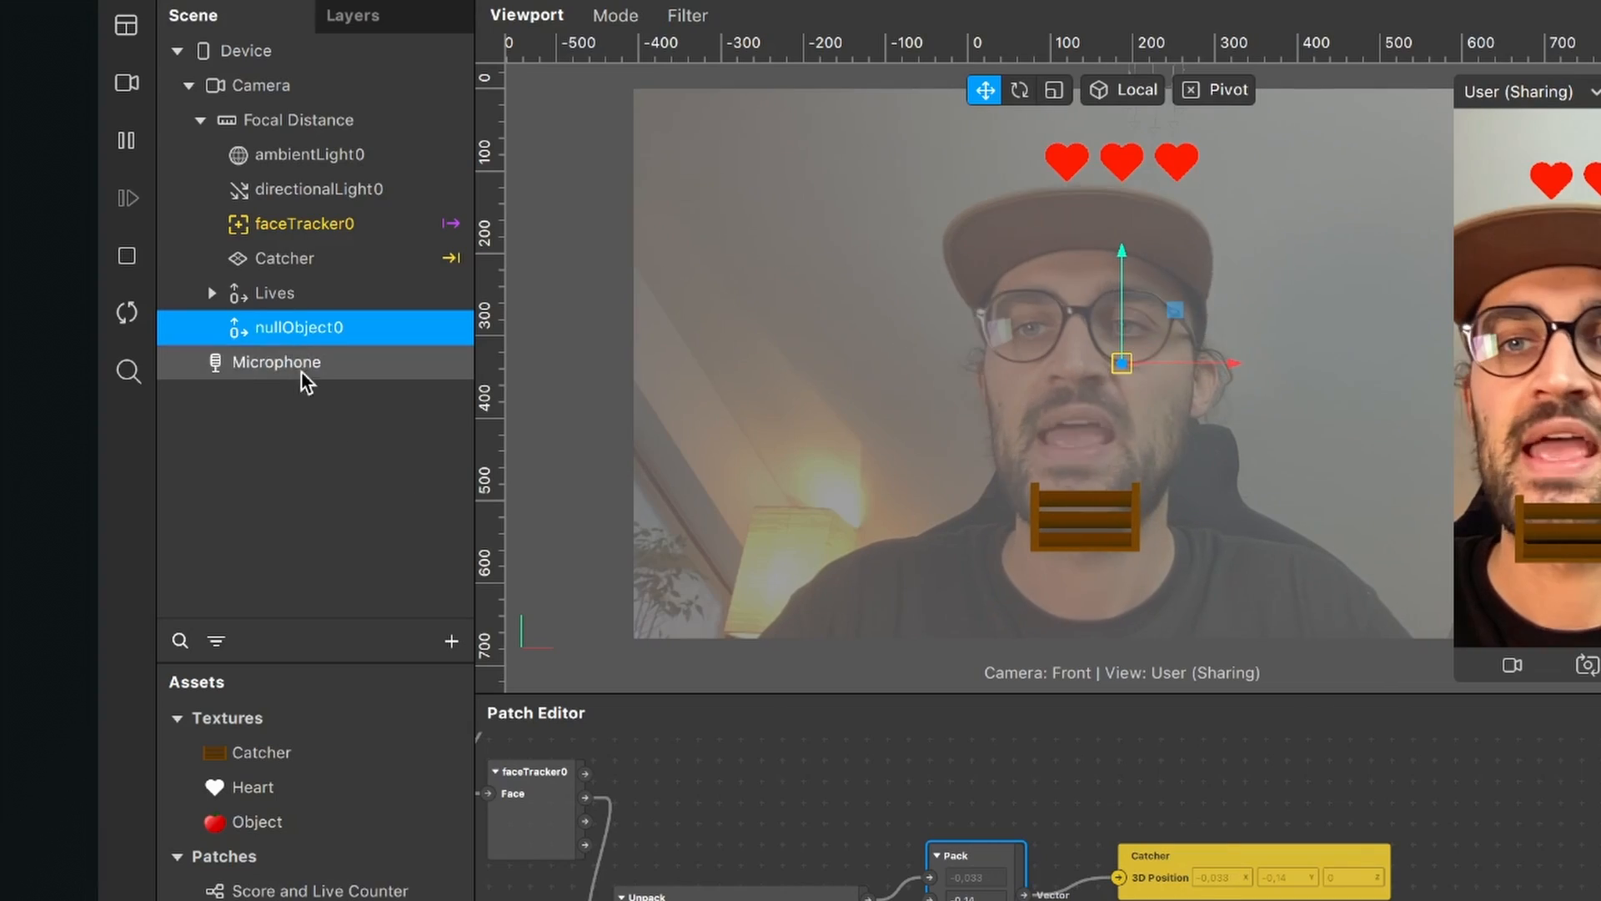
pyautogui.doubleClick(288, 327)
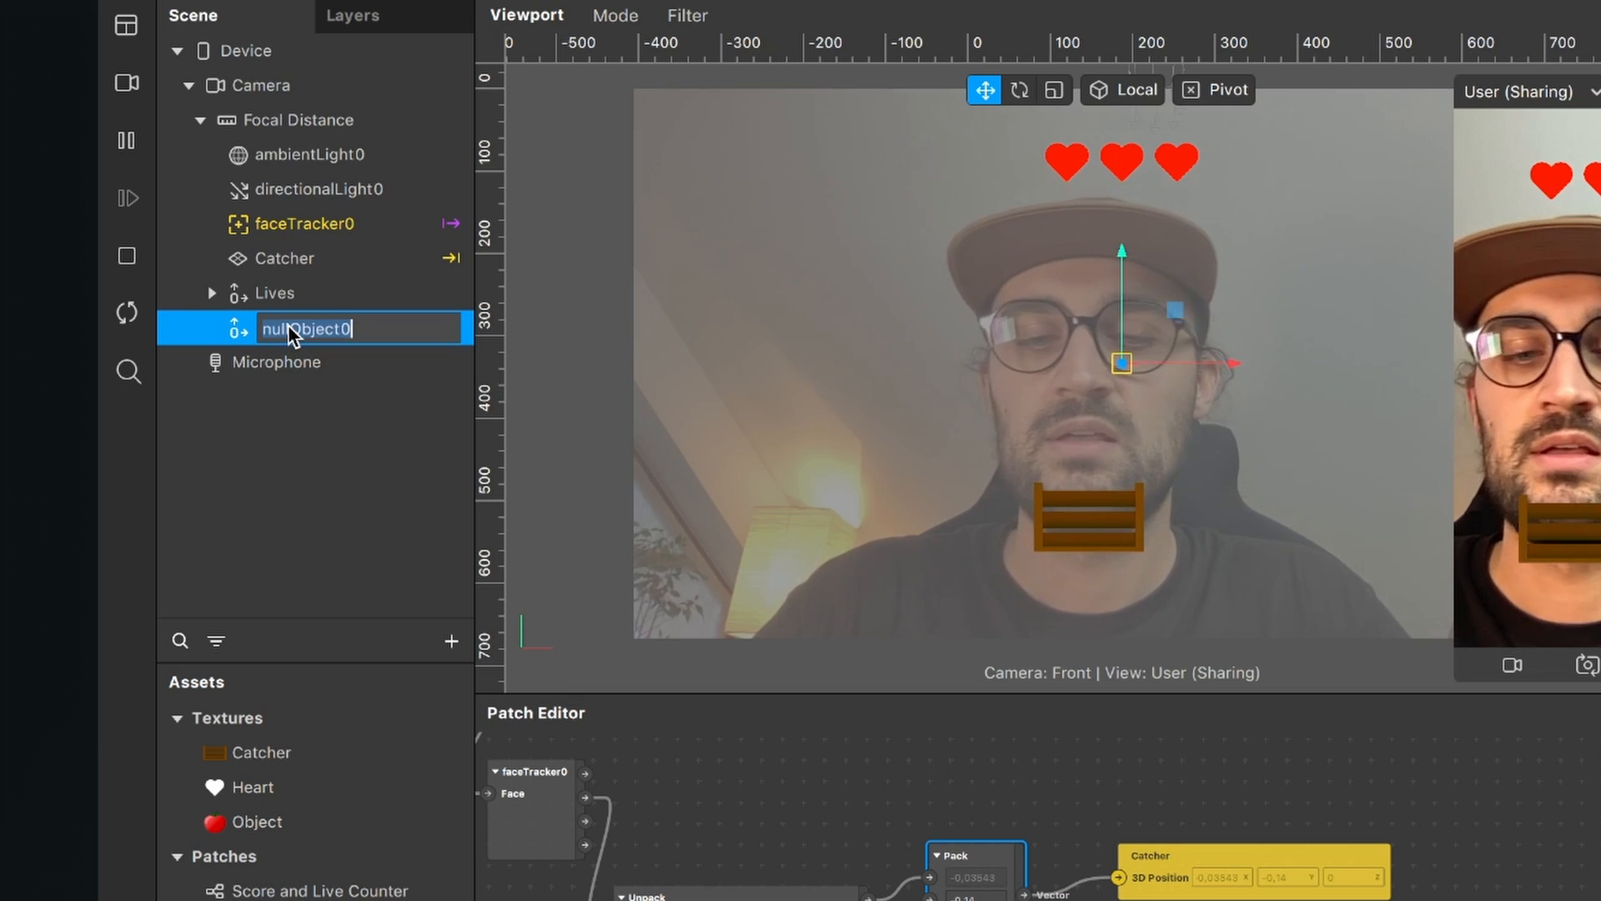
pyautogui.write('O')
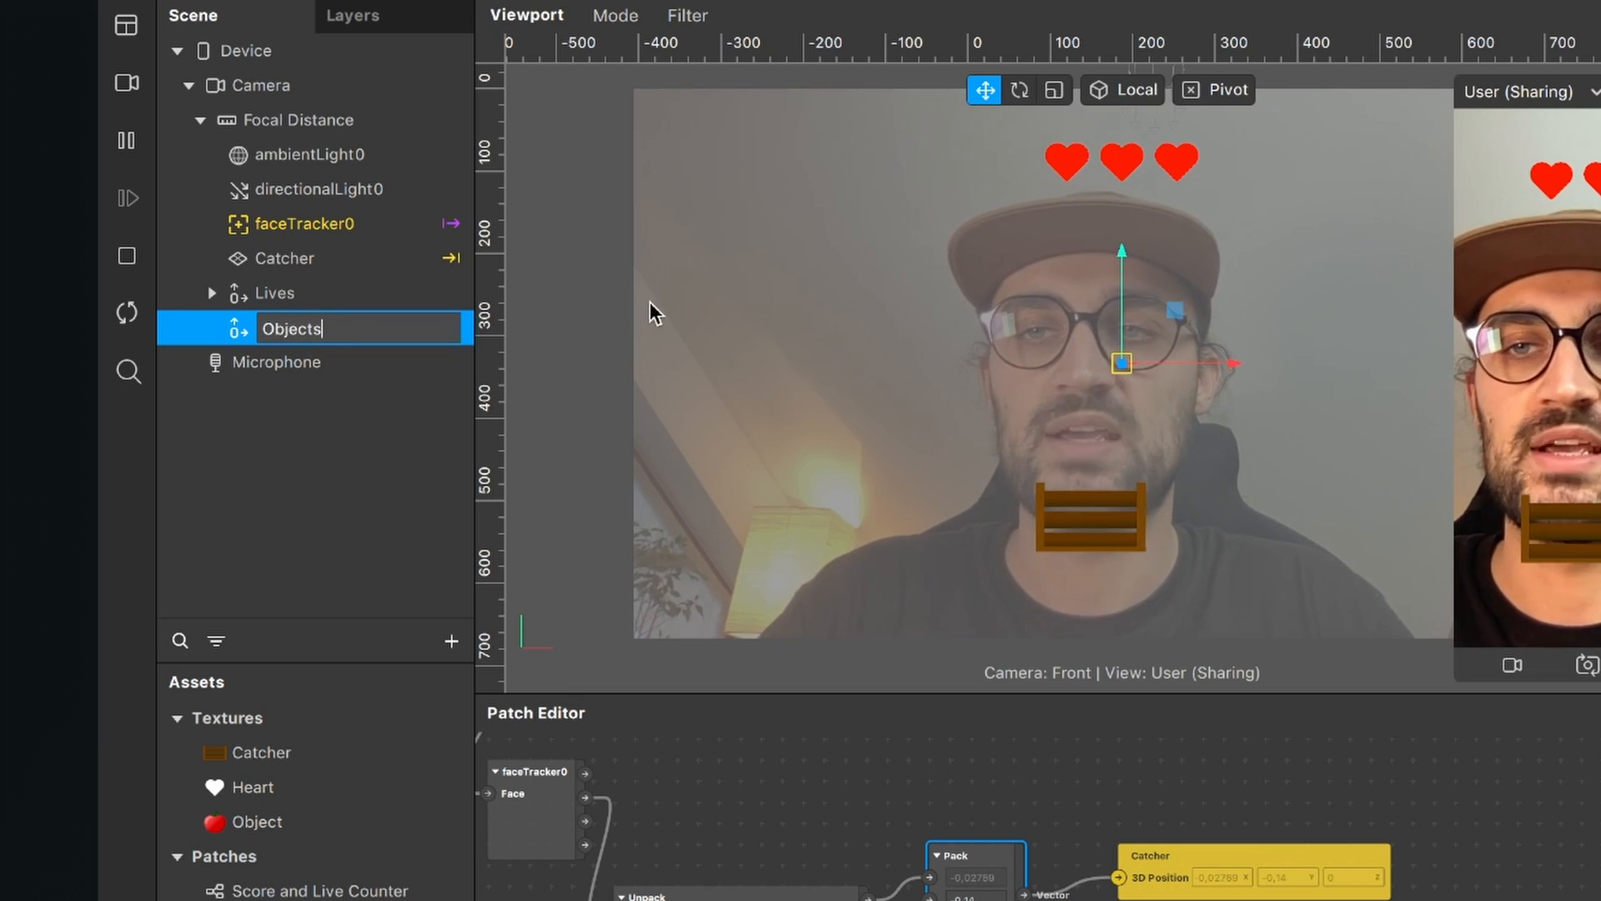
pyautogui.press('Return')
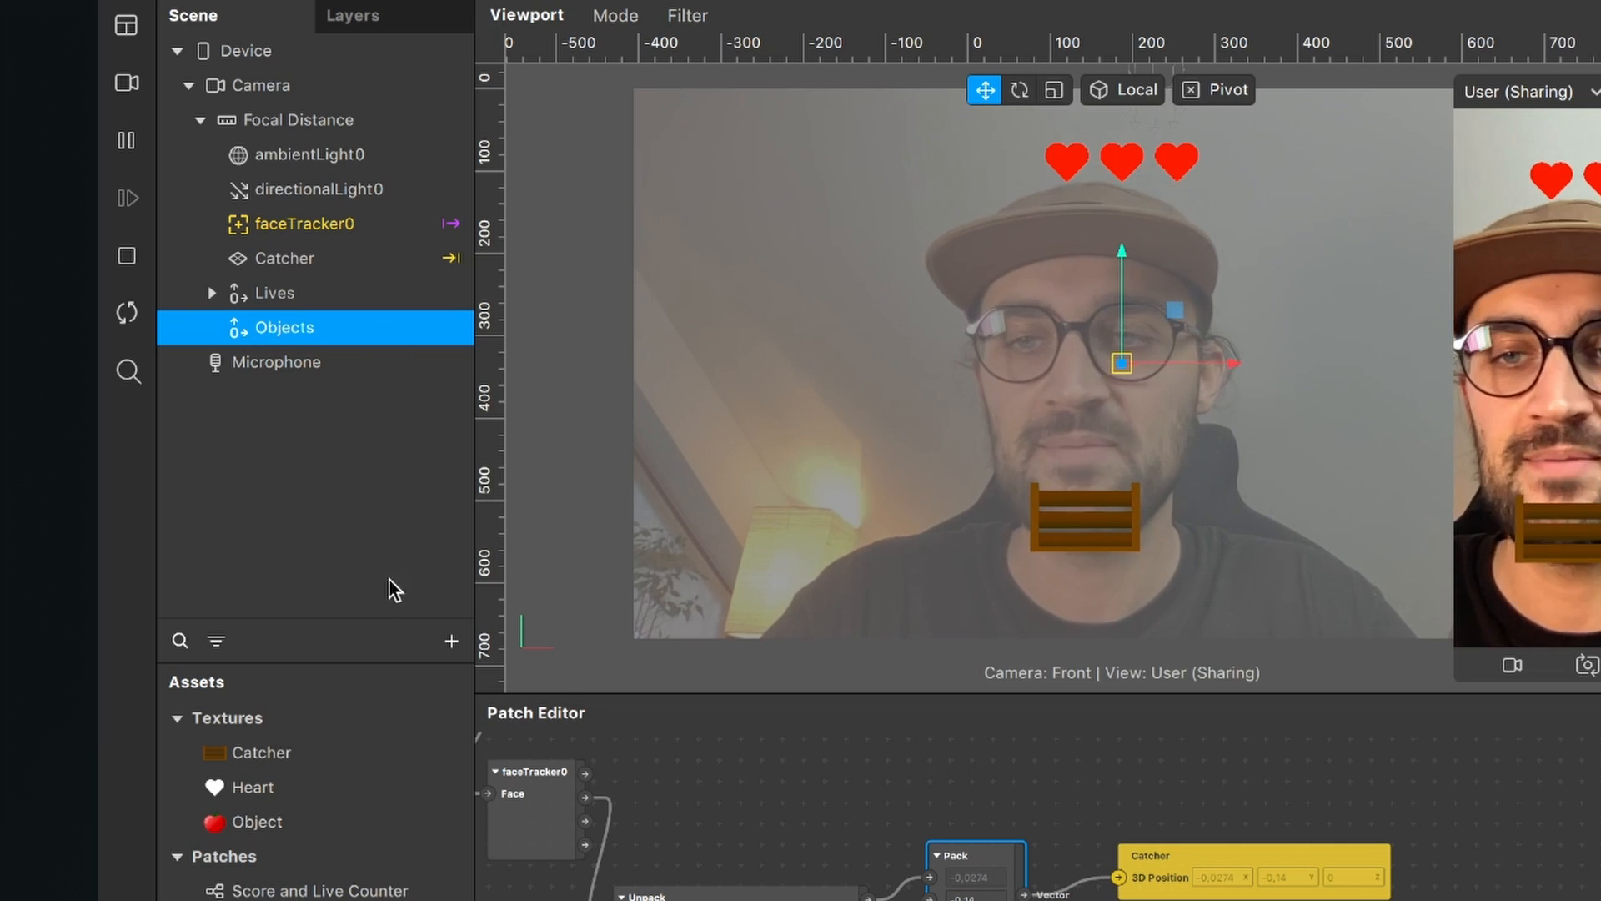
# Step: Add a plane to the scene and nest it inside the Objects group
pyautogui.click(450, 640)
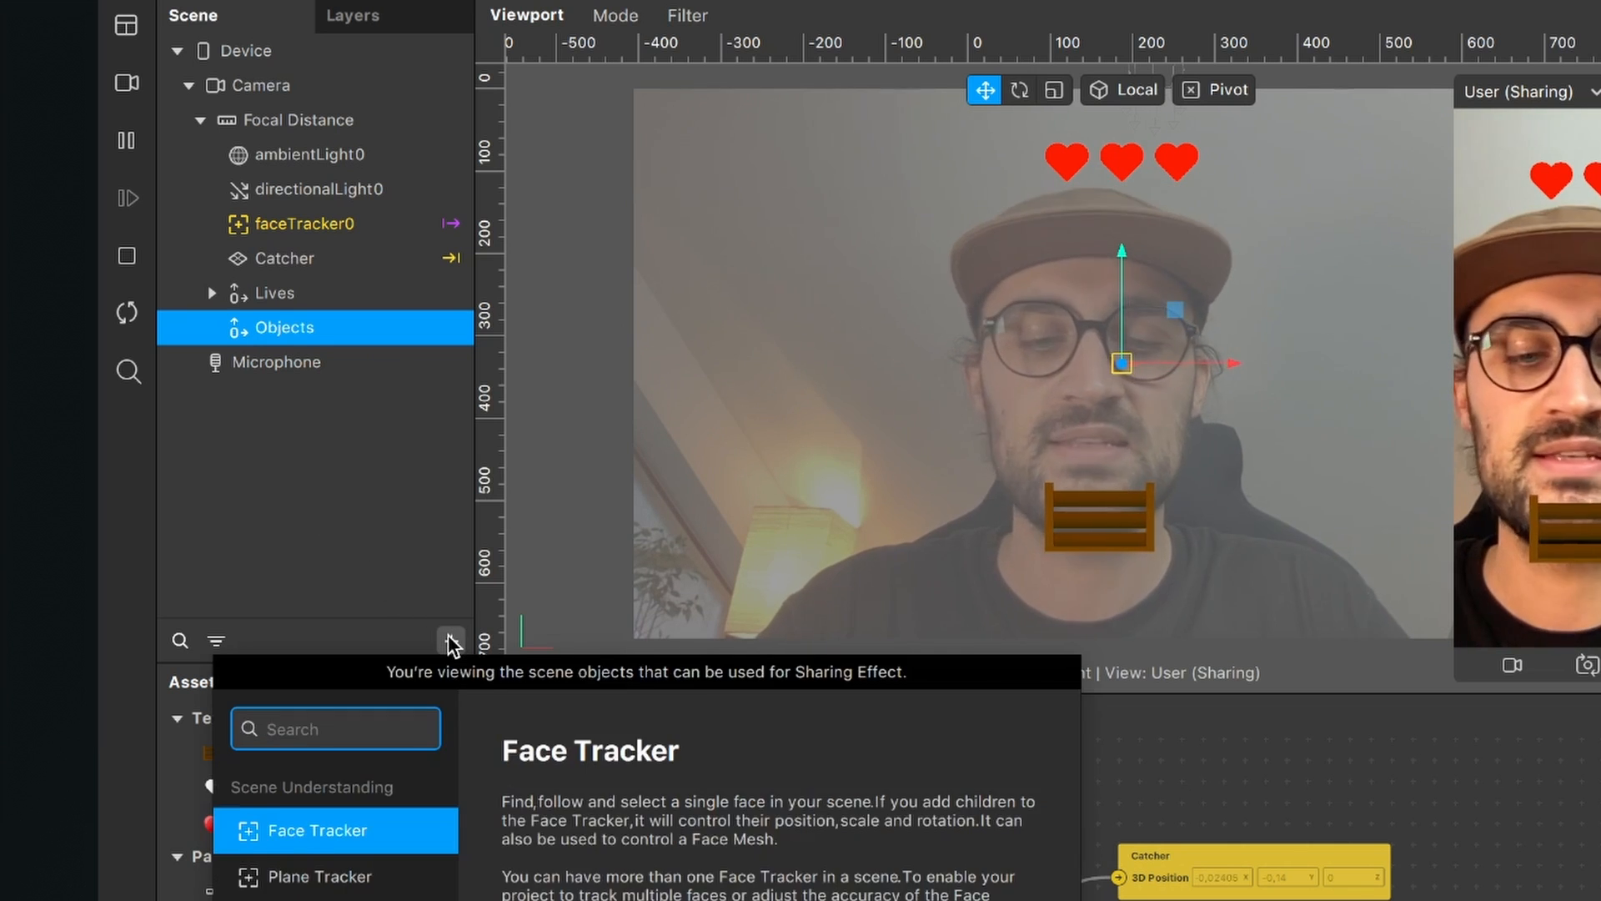
pyautogui.write('pla')
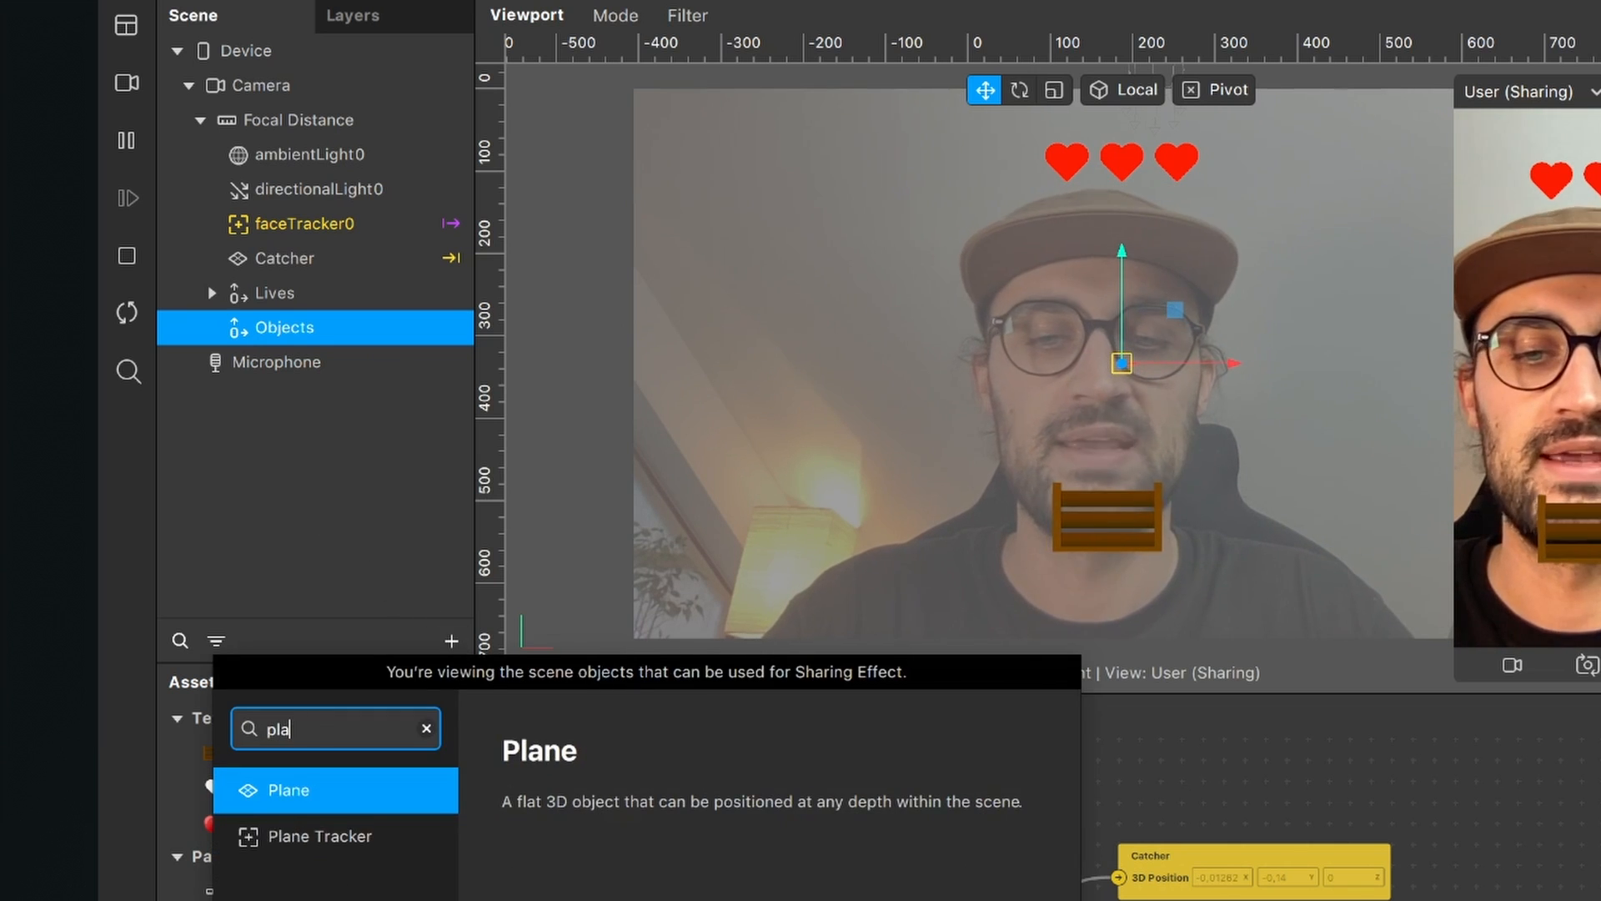
pyautogui.press('Return')
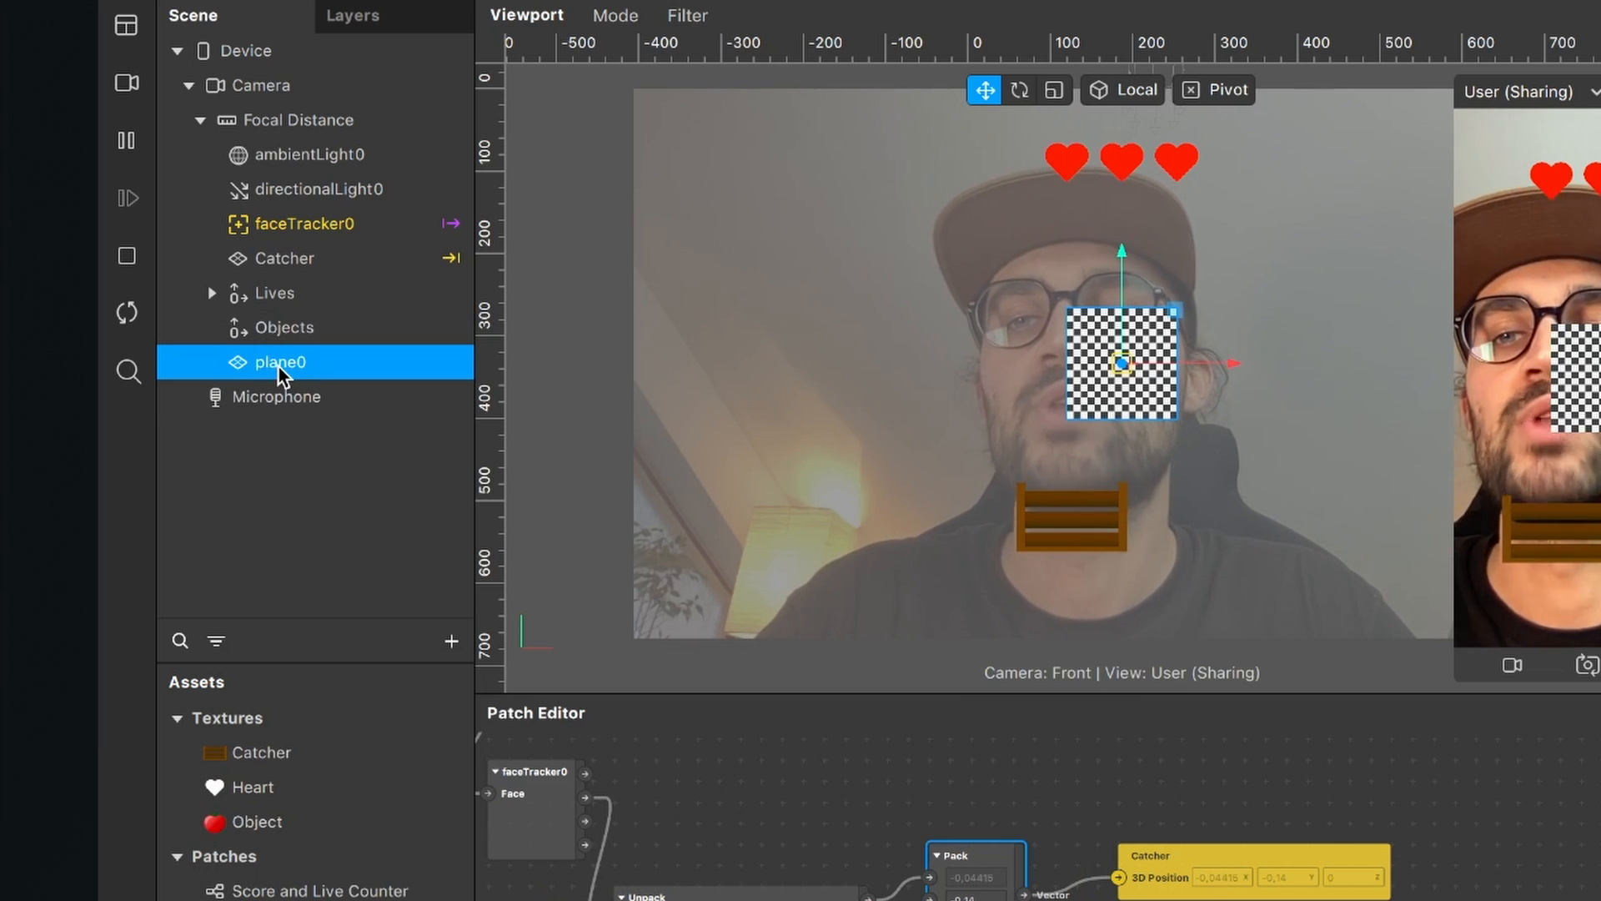
pyautogui.moveTo(278, 364); pyautogui.dragTo(292, 334)
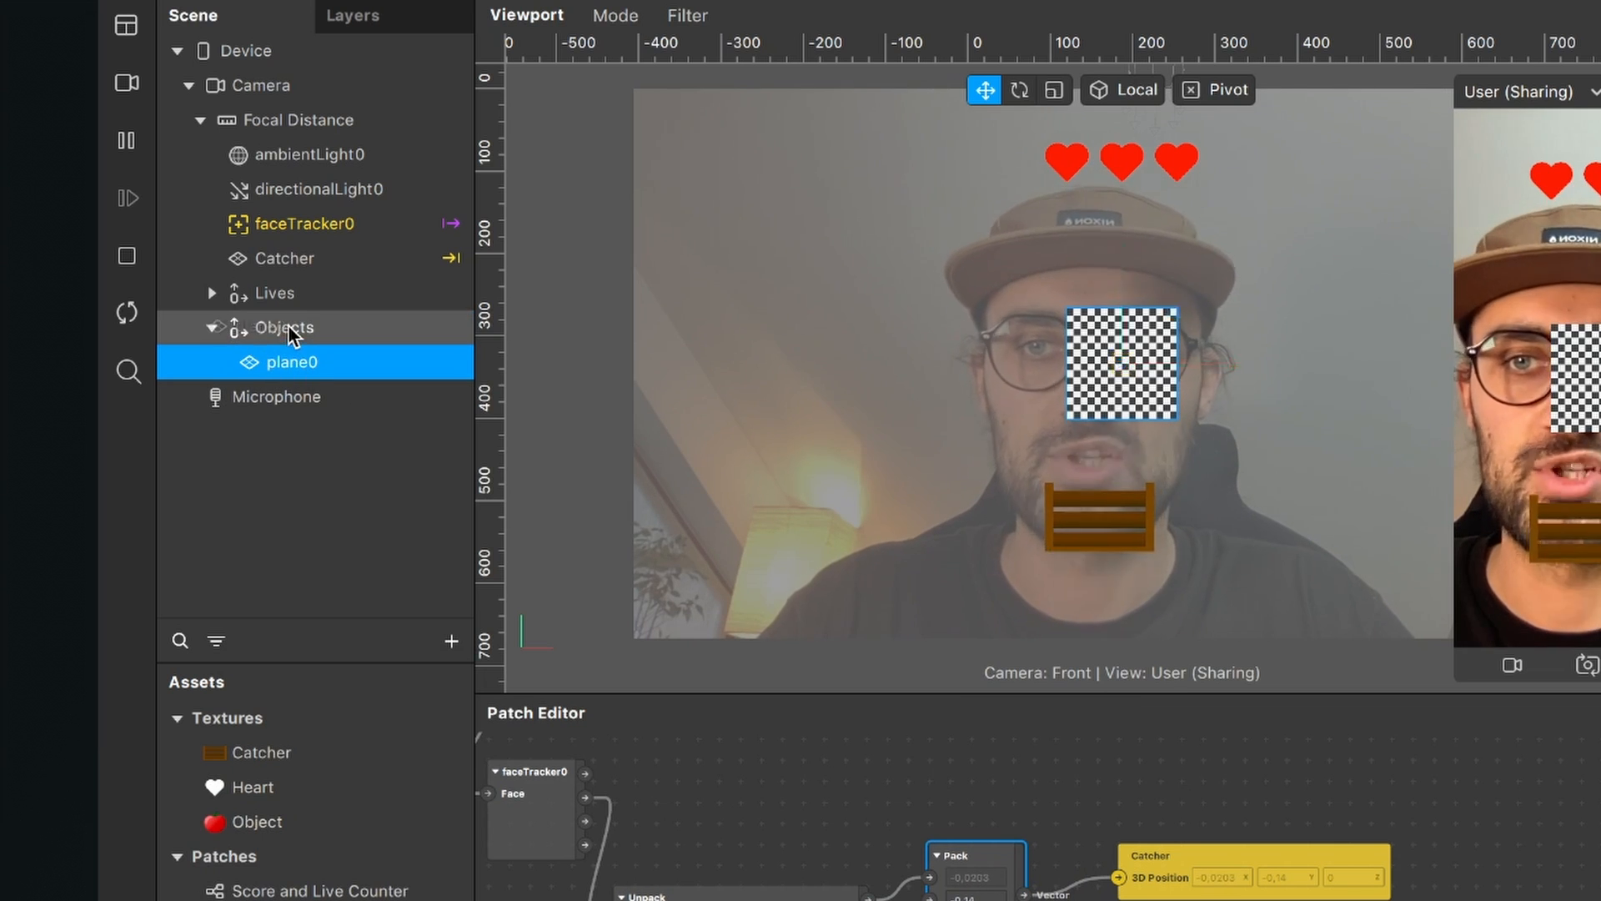
pyautogui.click(212, 327)
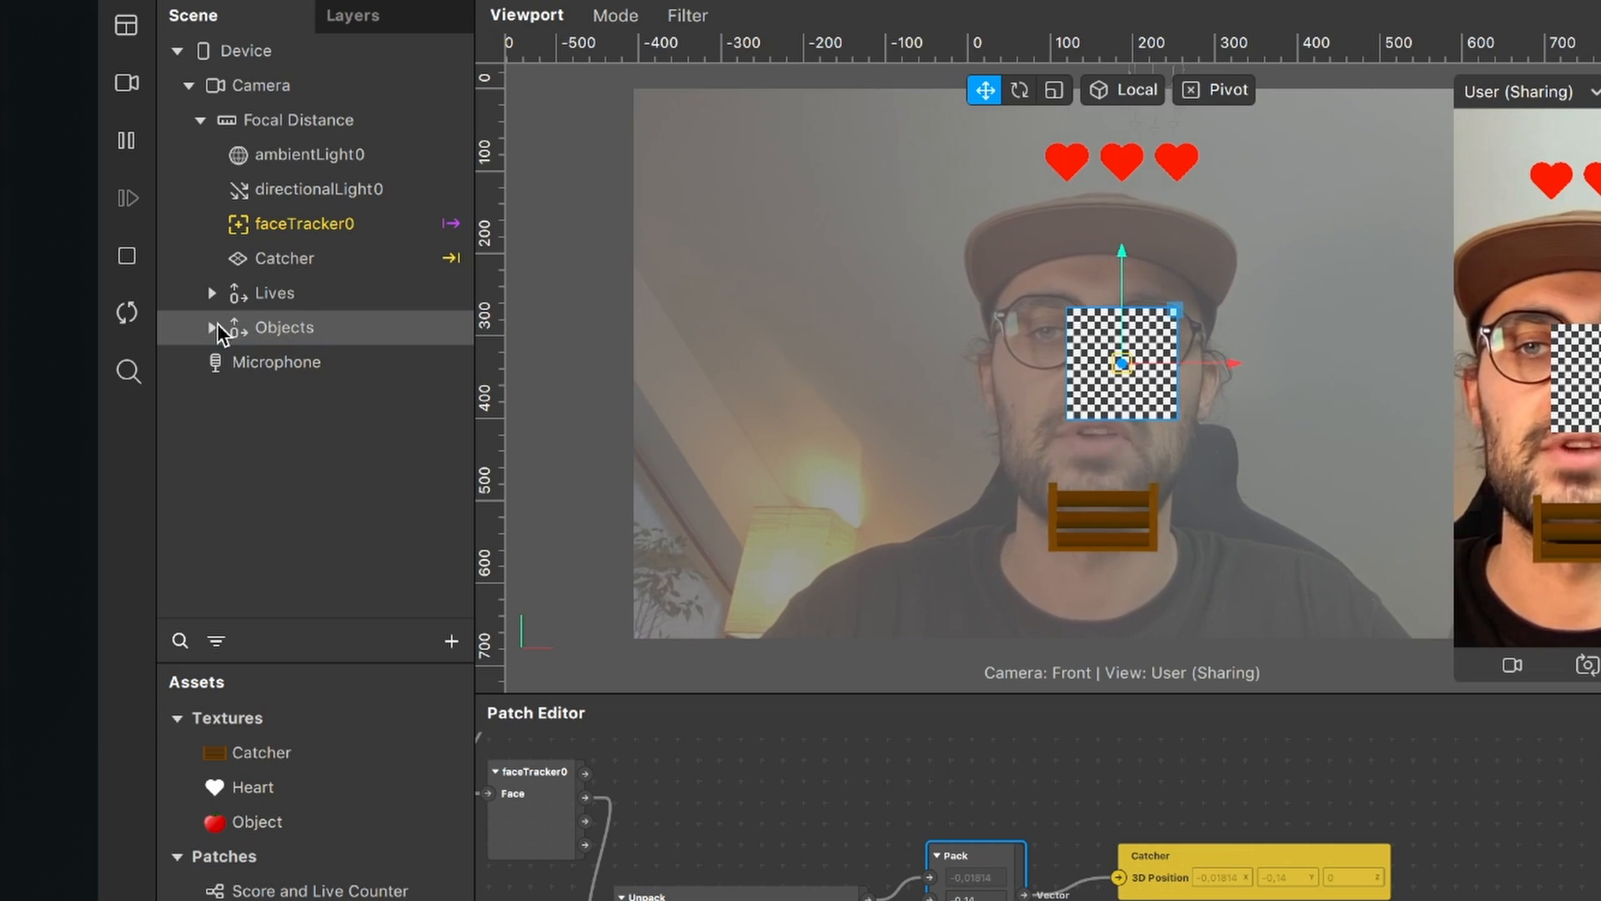
pyautogui.click(213, 327)
pyautogui.click(212, 294)
pyautogui.click(212, 293)
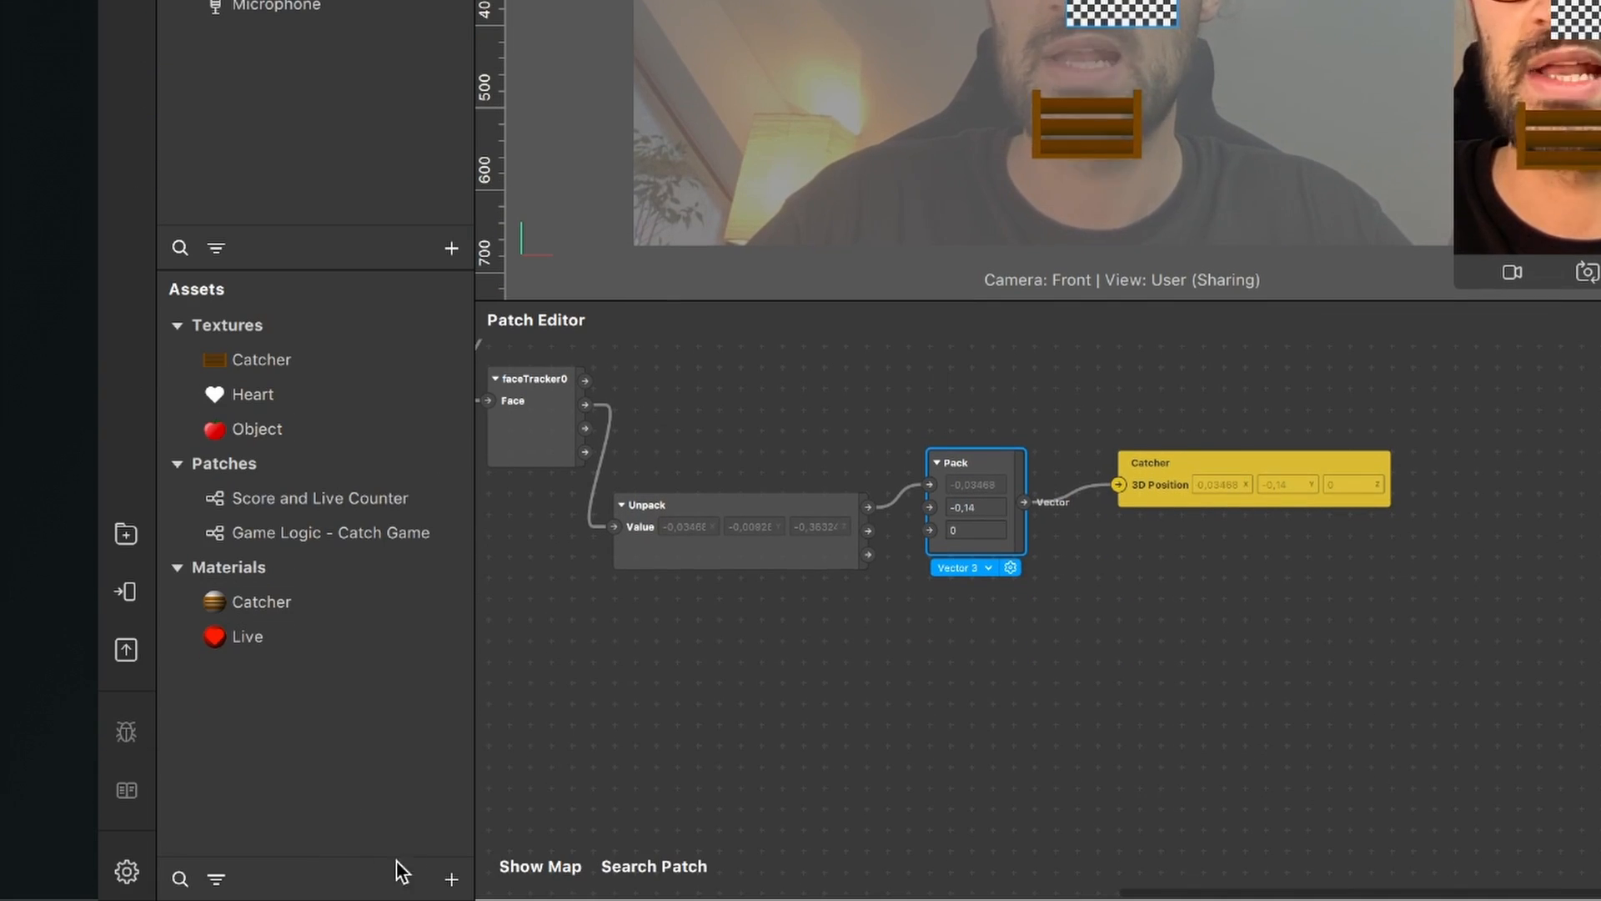
# Step: Create a new material in the assets and name it Object
pyautogui.click(449, 878)
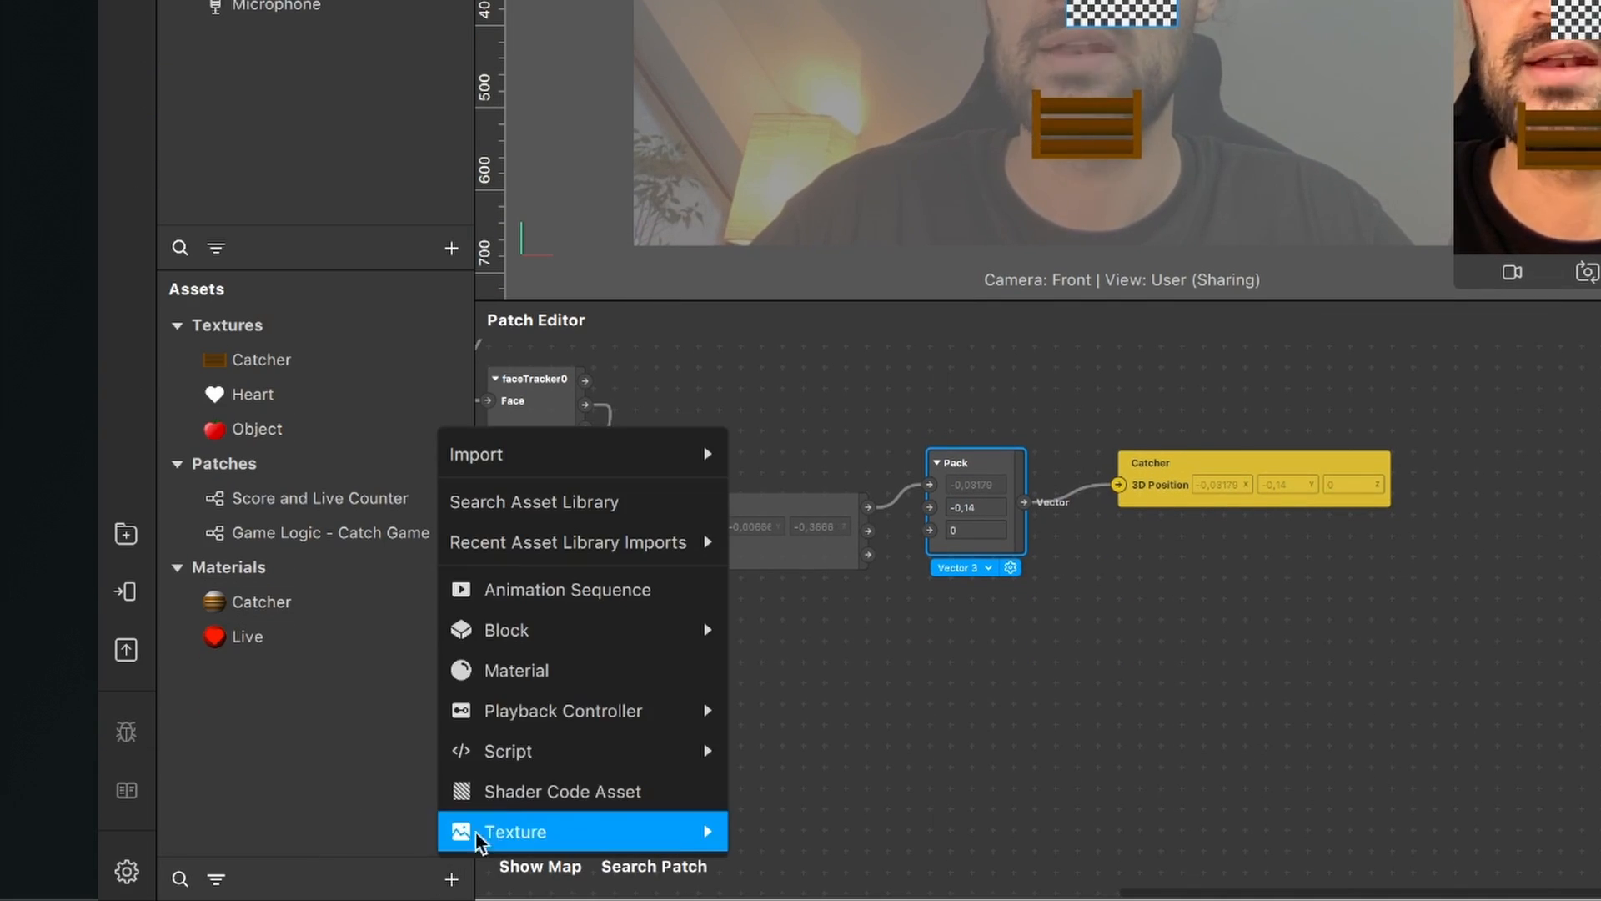
pyautogui.click(569, 676)
pyautogui.write('Object')
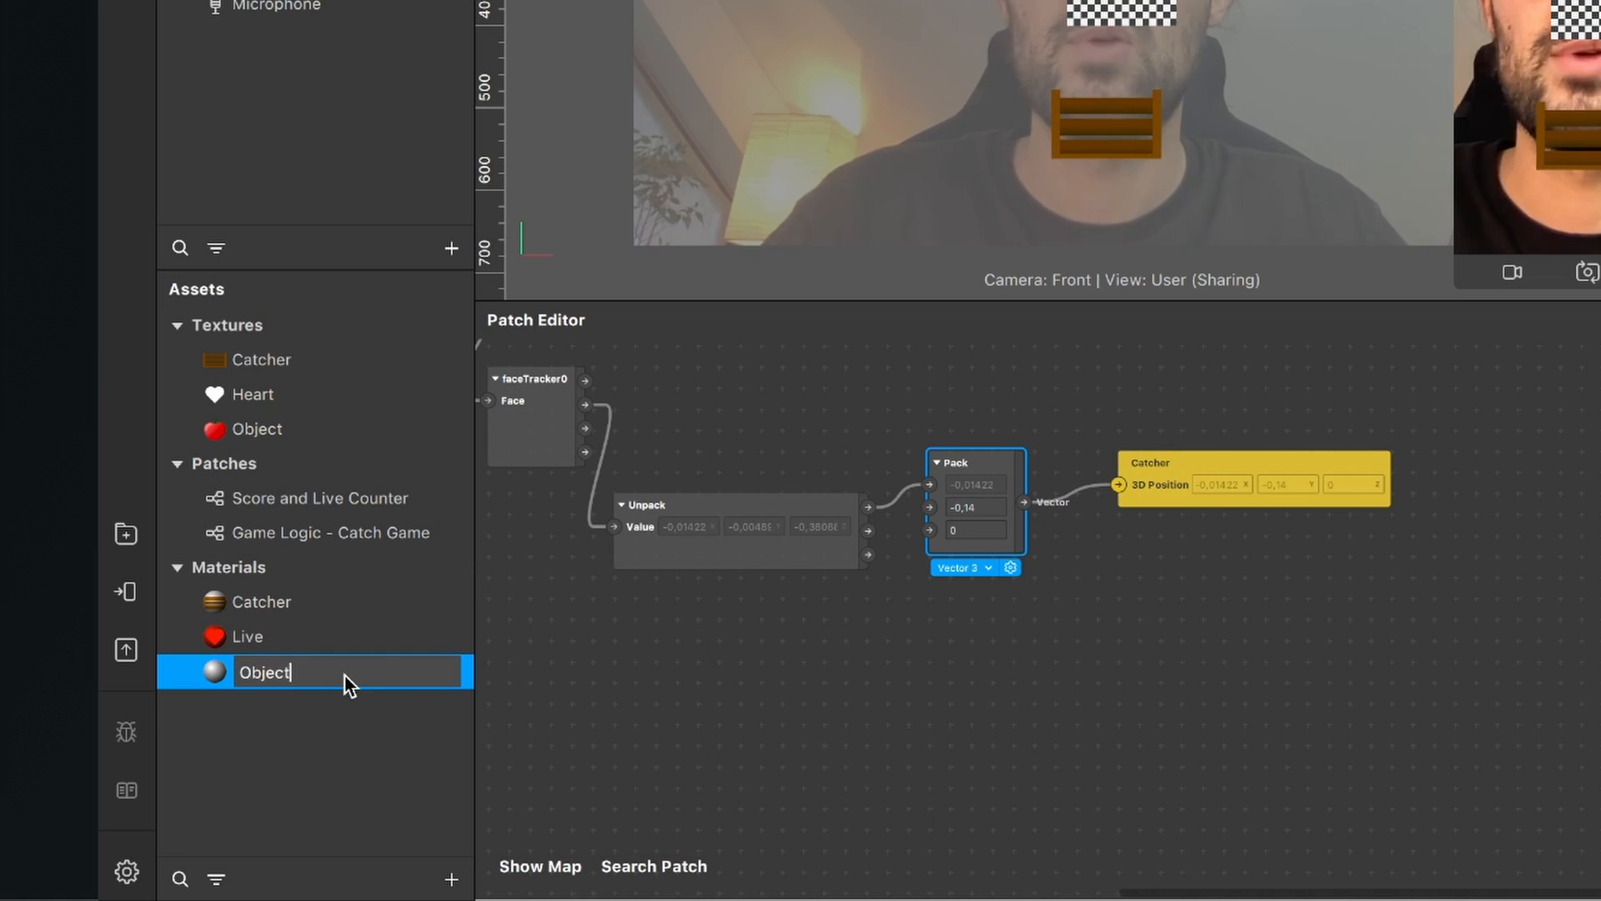
pyautogui.press('Return')
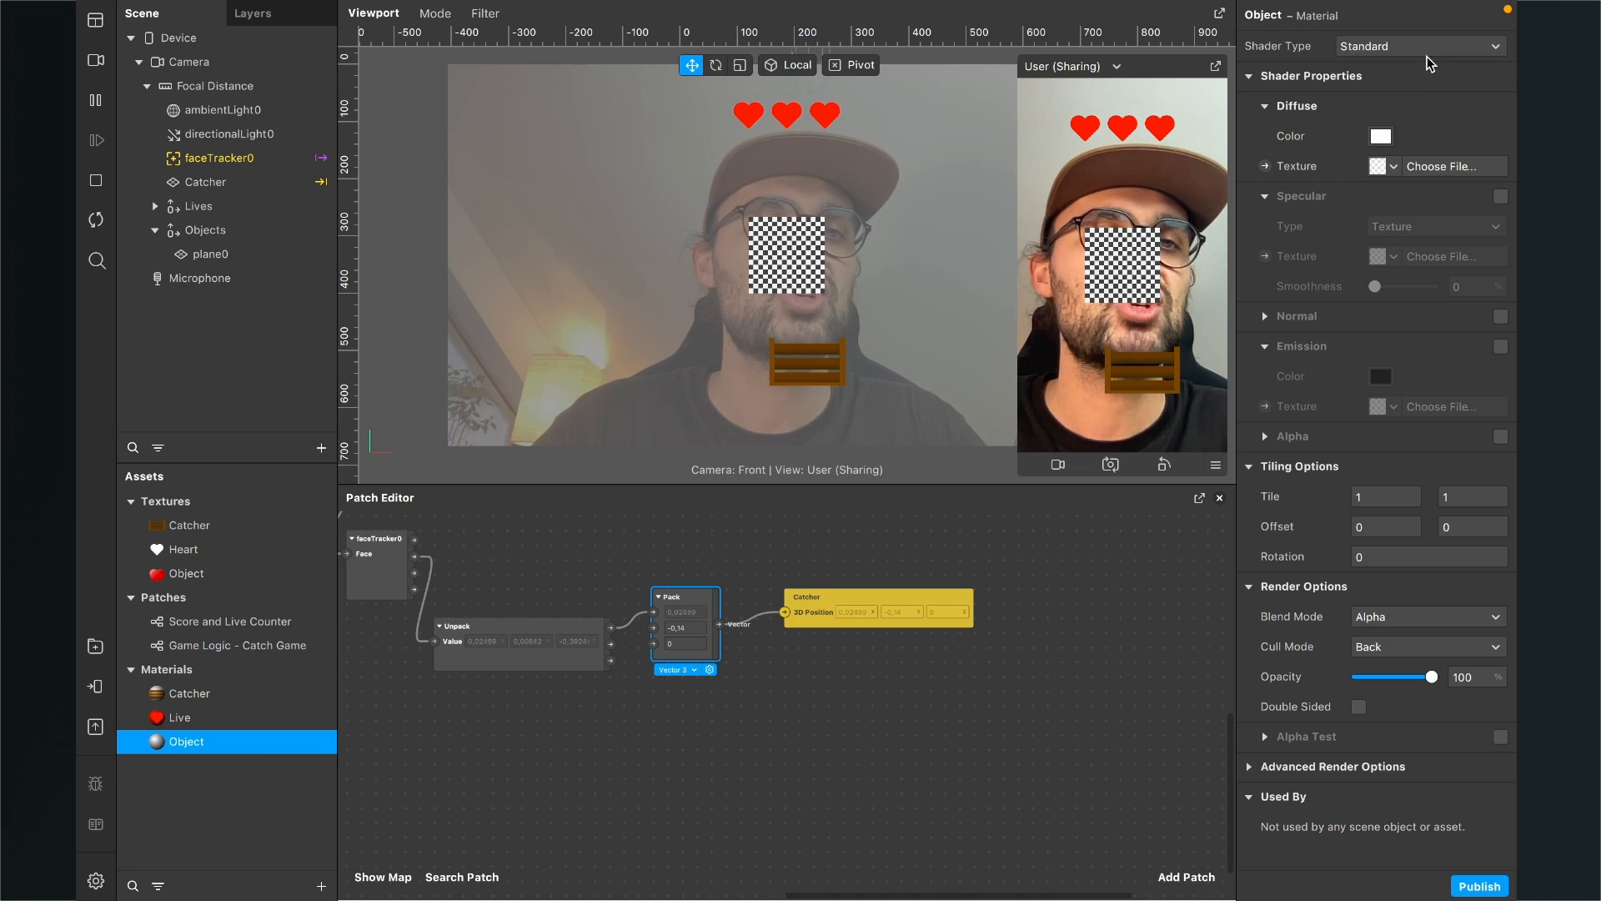
# Step: Set the Object material's shader type to Flat and use the Object texture as its diffuse texture
pyautogui.click(1428, 50)
pyautogui.click(1409, 52)
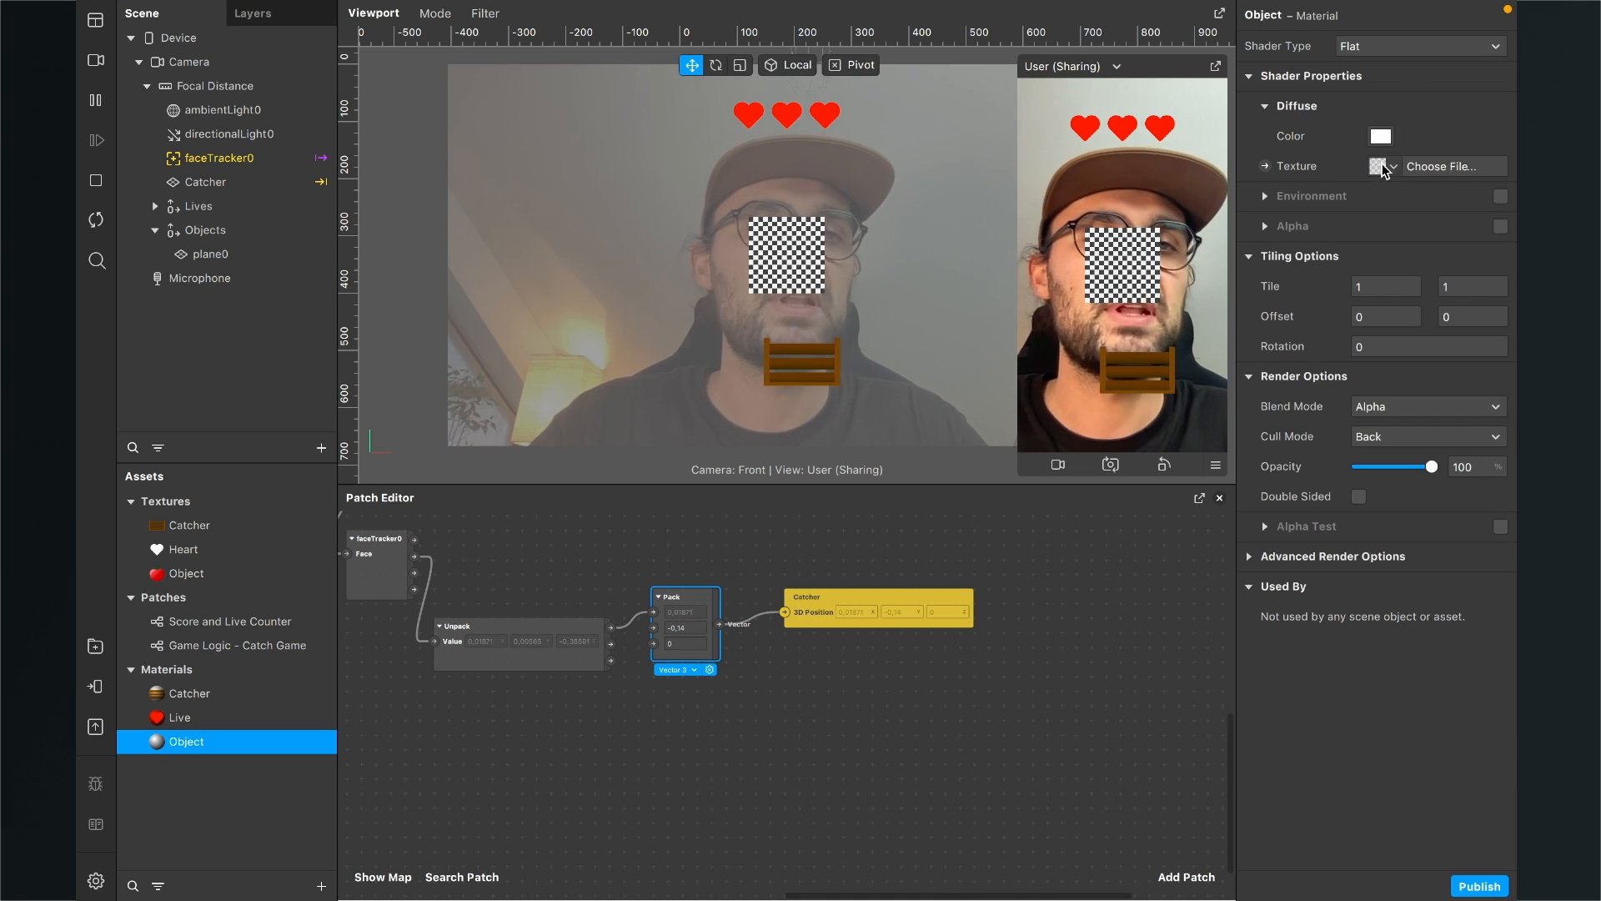
pyautogui.click(1384, 167)
pyautogui.click(1384, 251)
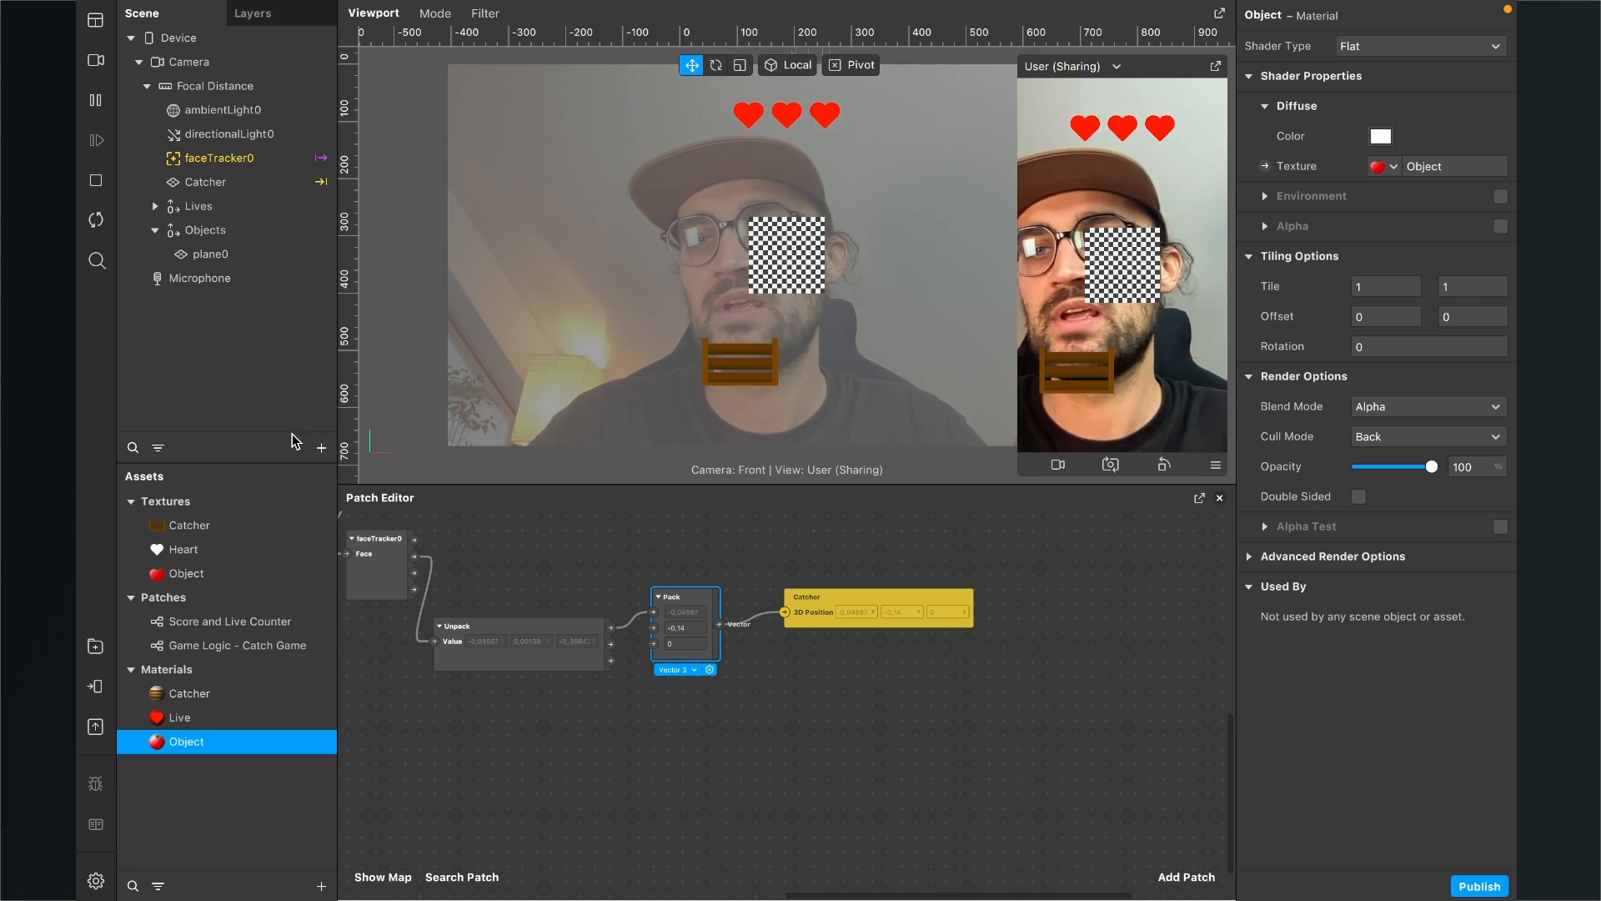
# Step: Rename the plane in the Objects group to Object 1 and assign it the Object material
pyautogui.click(222, 250)
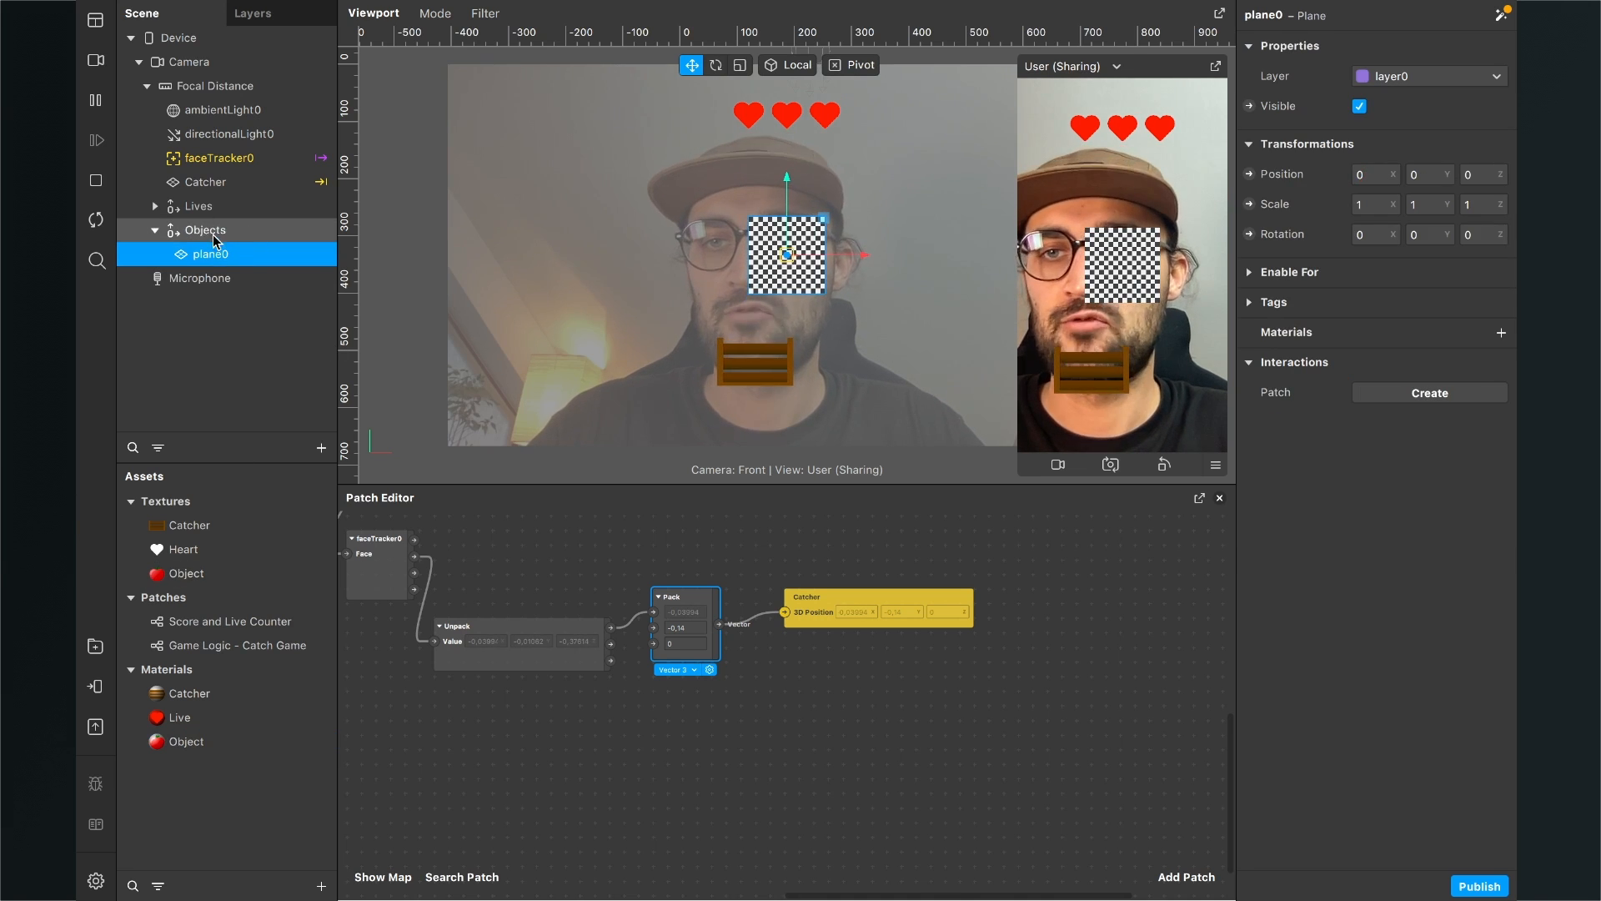
pyautogui.doubleClick(253, 256)
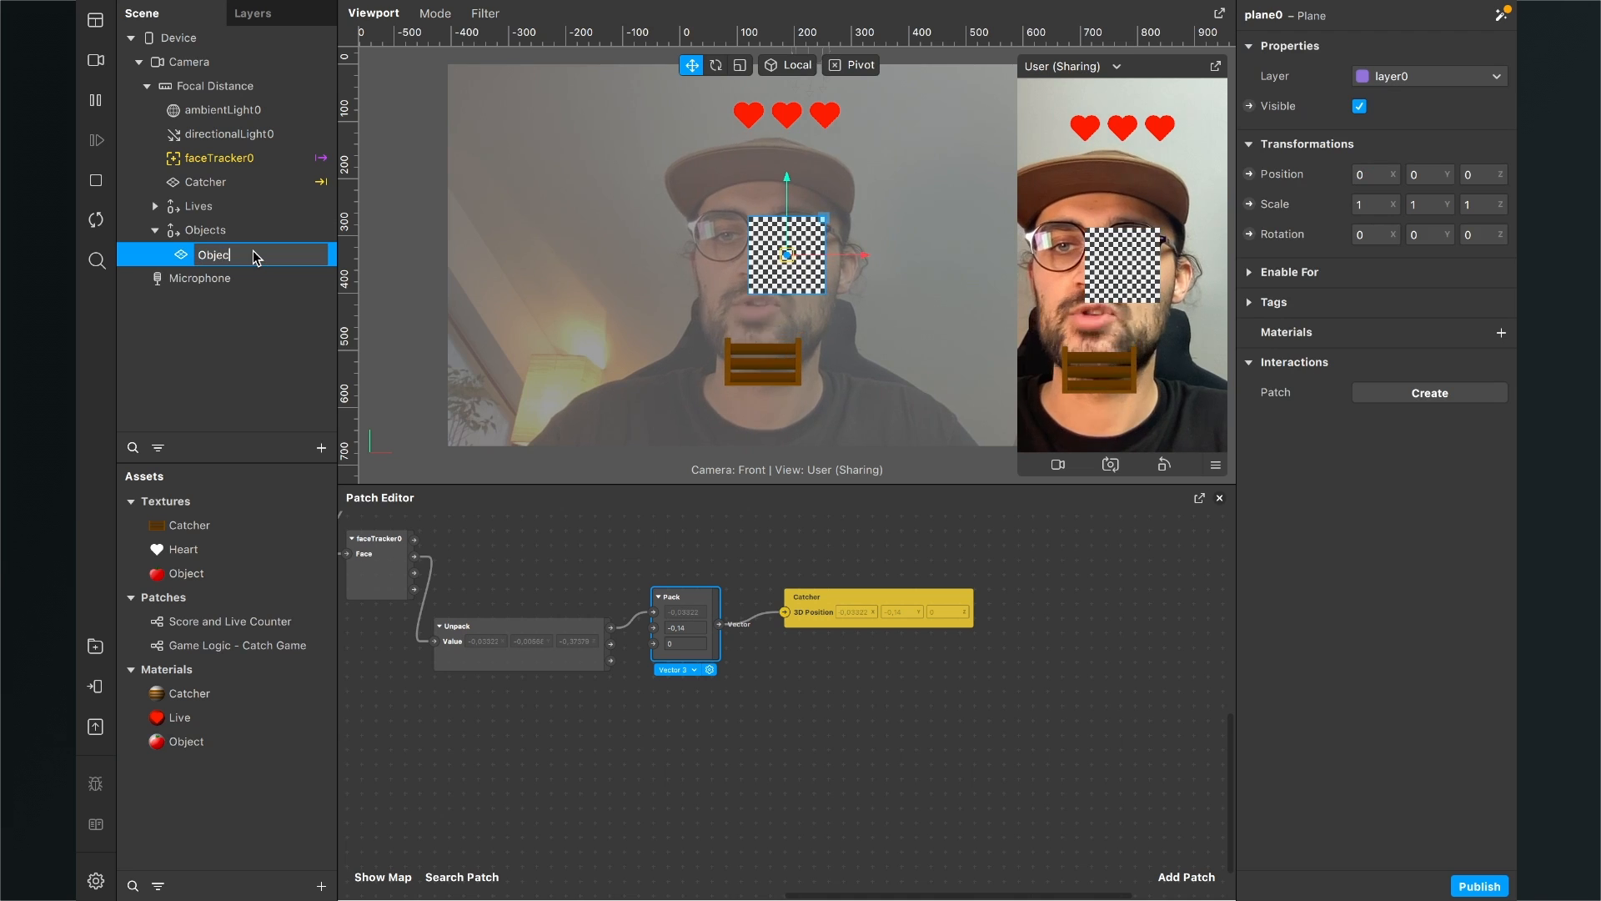
pyautogui.write('Object 1')
pyautogui.press('Return')
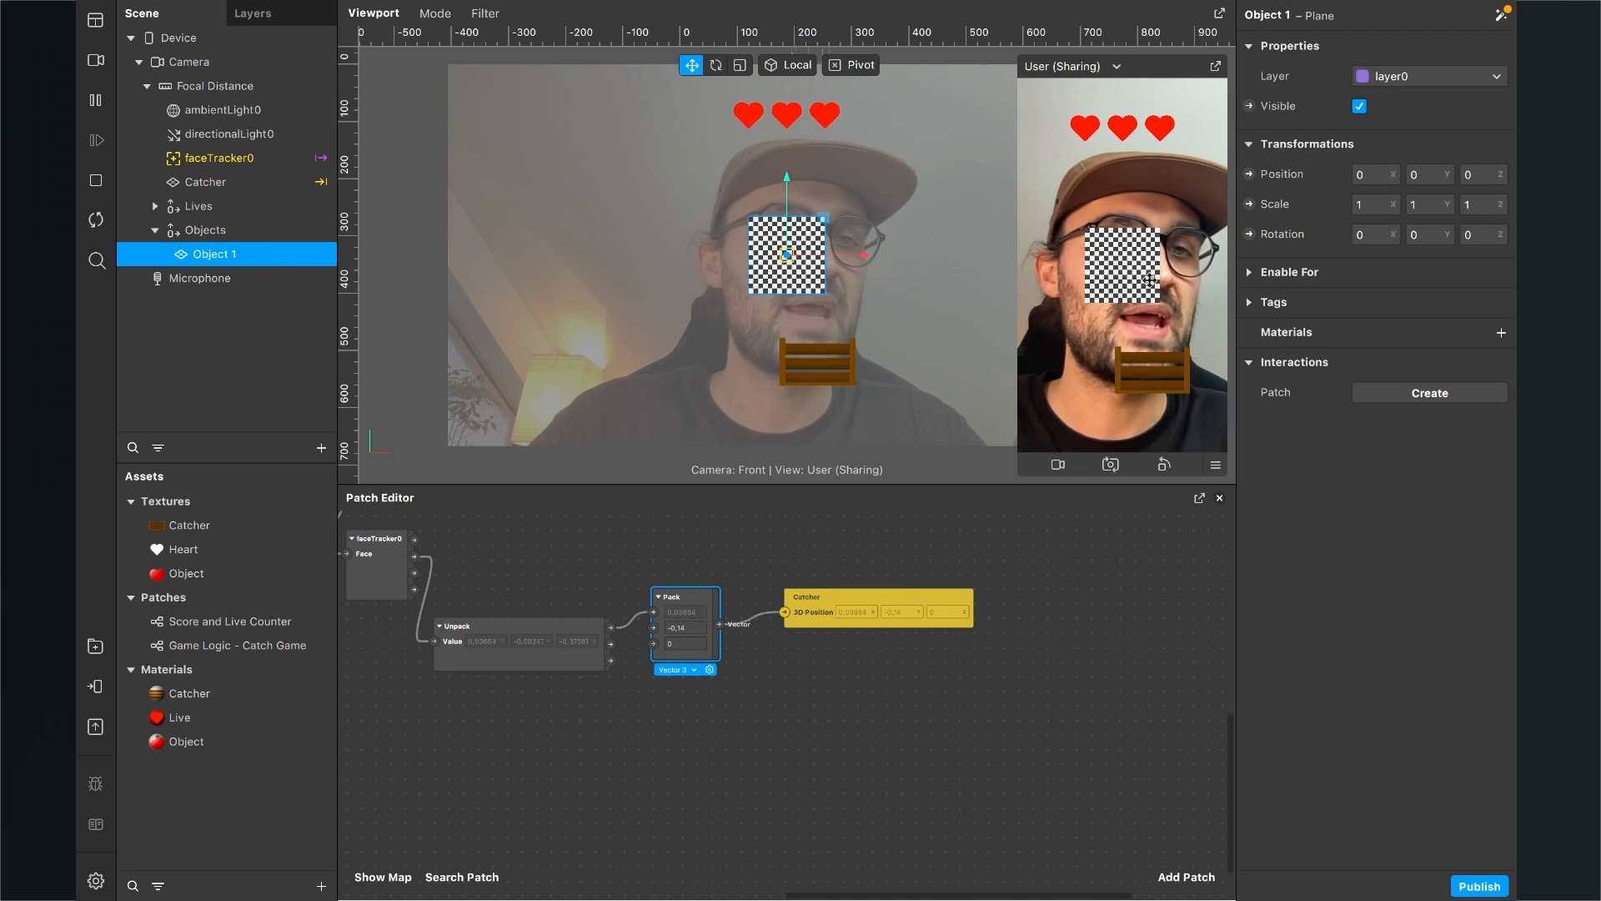
pyautogui.click(1501, 333)
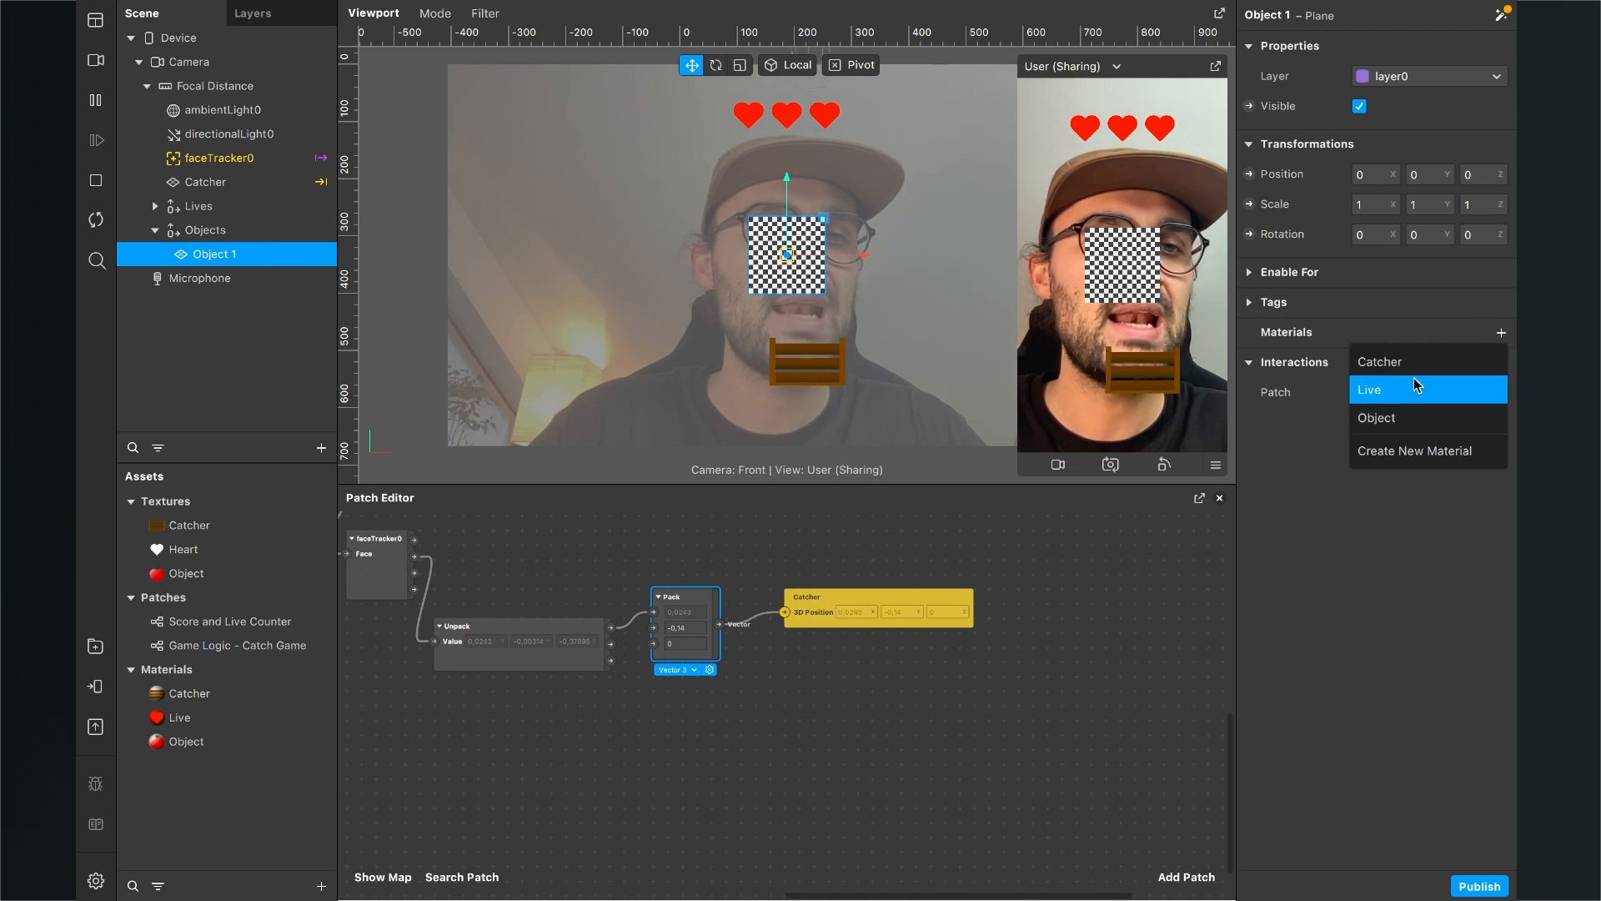
pyautogui.click(1389, 420)
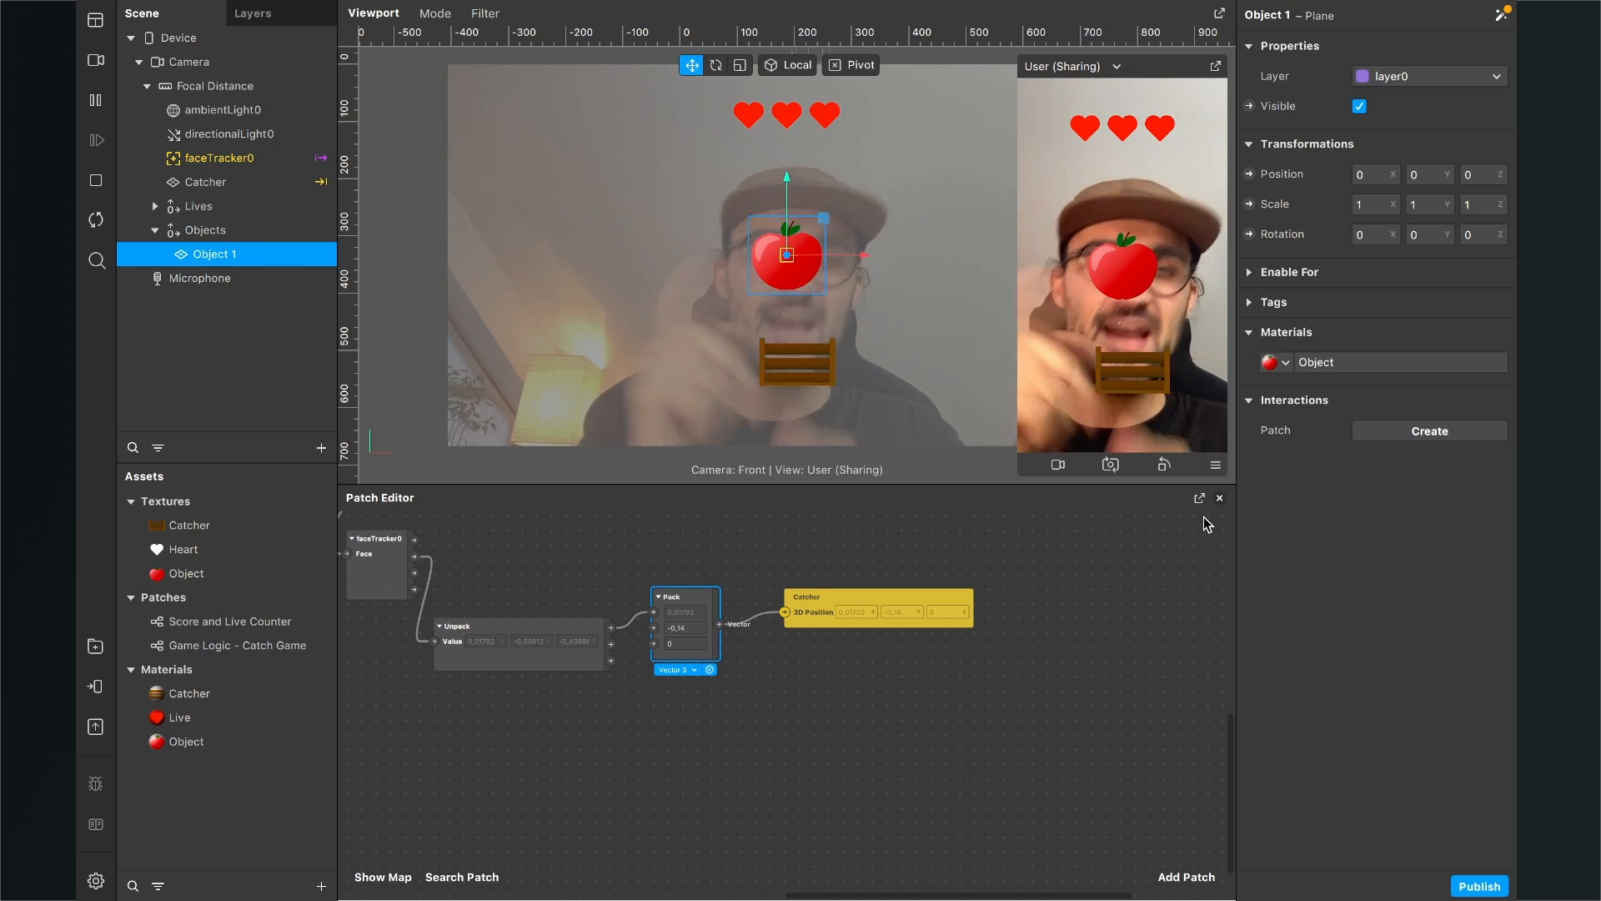
# Step: Add the Game Logic - Catch Game patch asset to the patch graph and place it in free space below the Catcher patches
pyautogui.scroll(-2, 928, 725)
pyautogui.scroll(2, 829, 734)
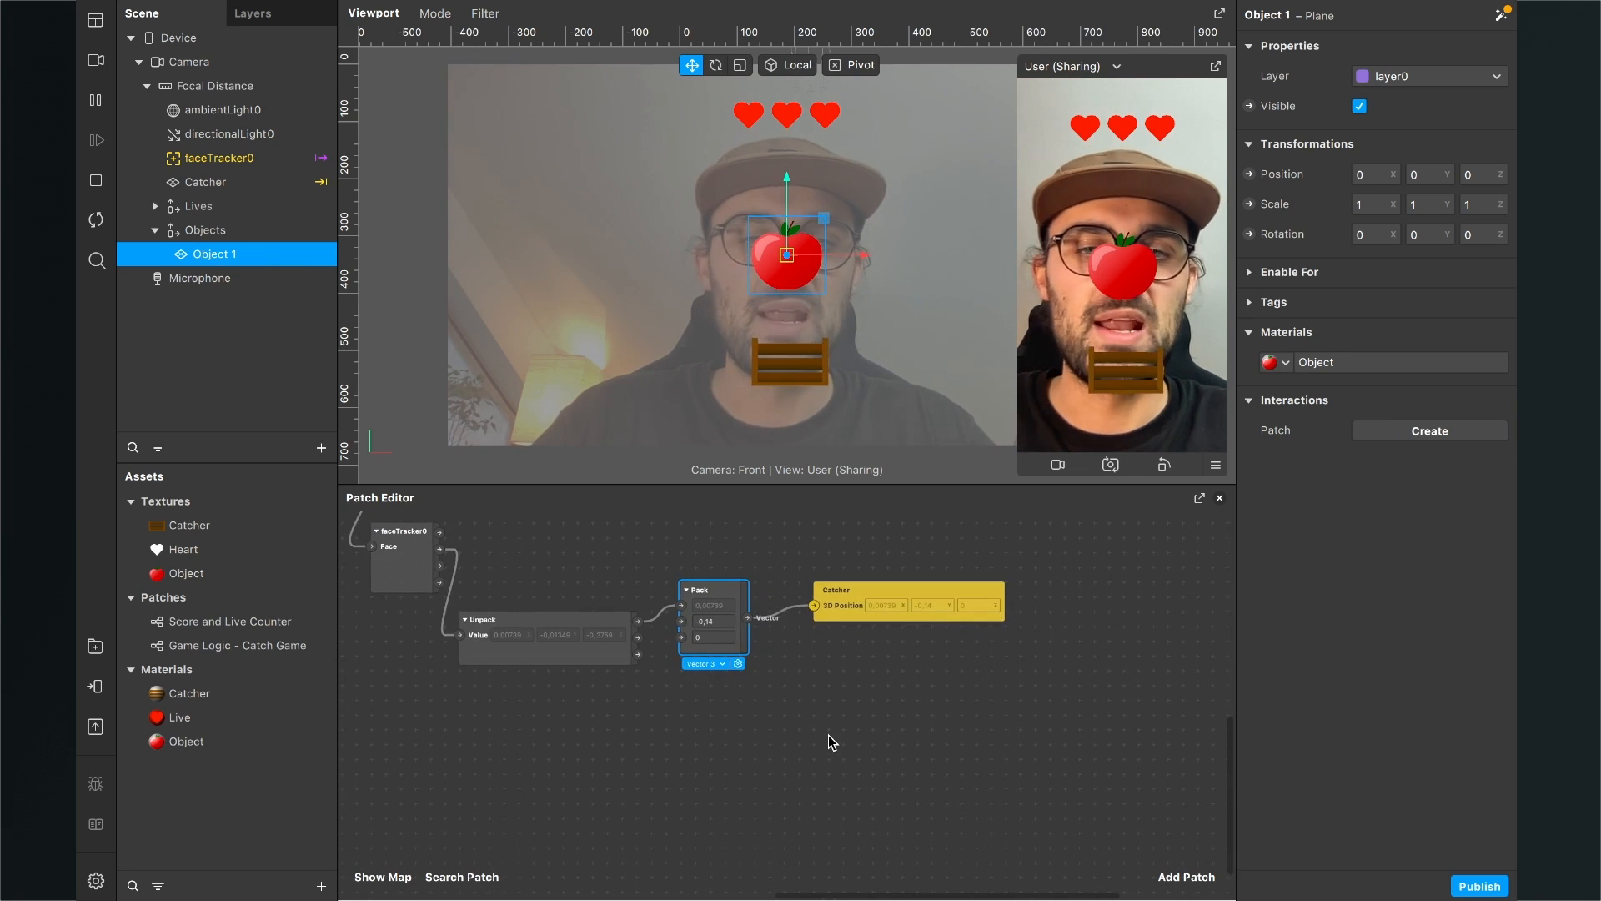
pyautogui.scroll(-3, 828, 734)
pyautogui.hscroll(3, 828, 734)
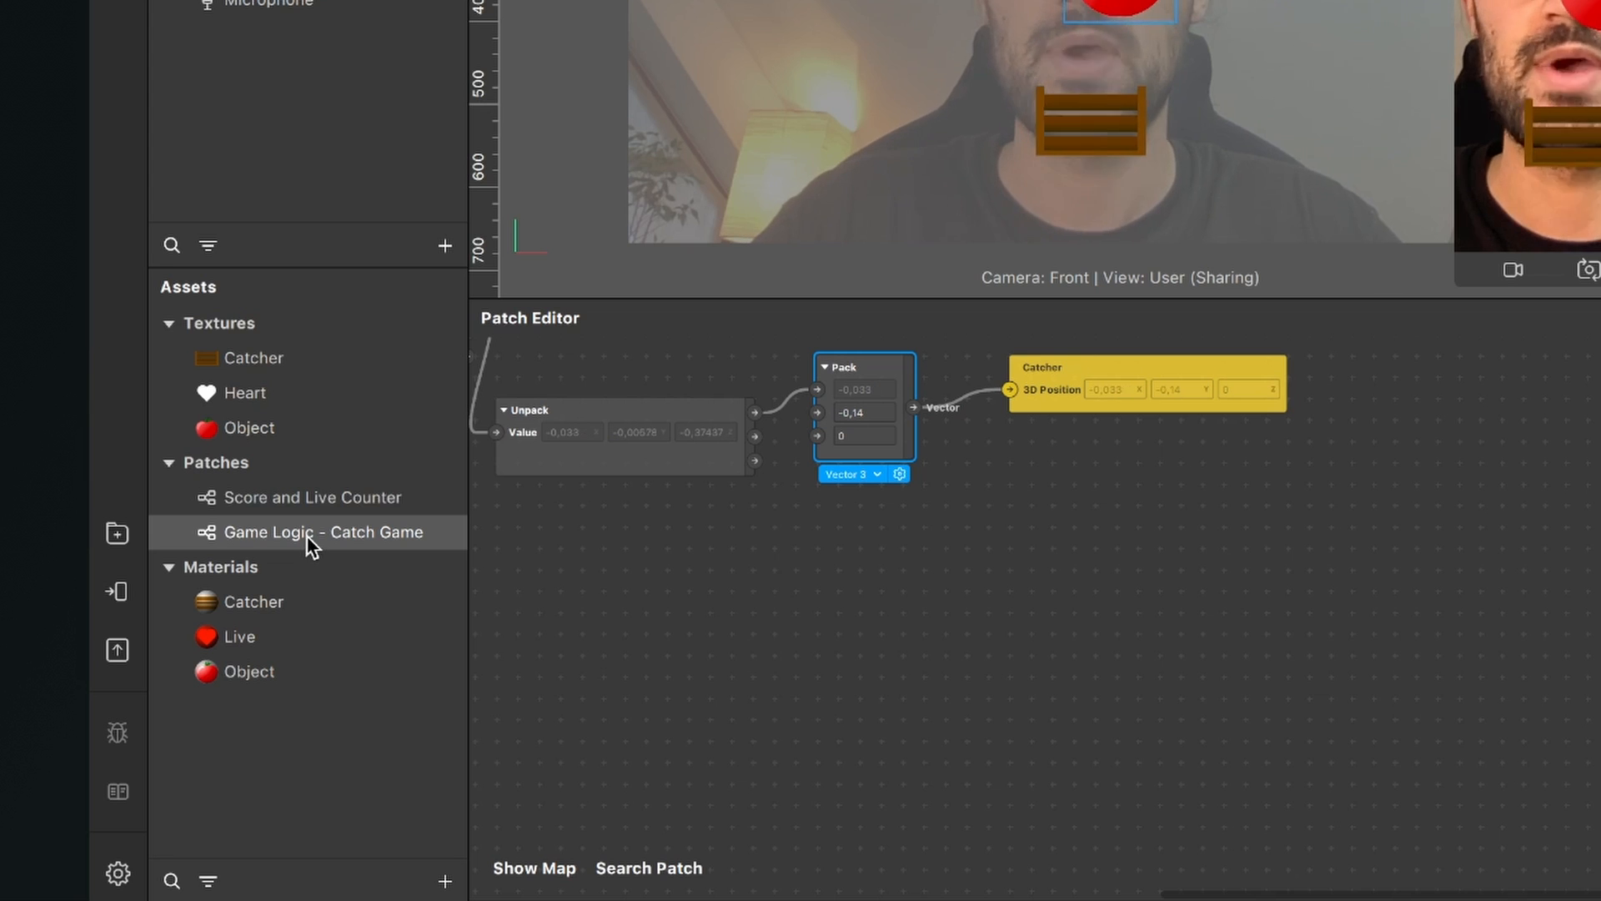
pyautogui.moveTo(306, 527); pyautogui.dragTo(1144, 652)
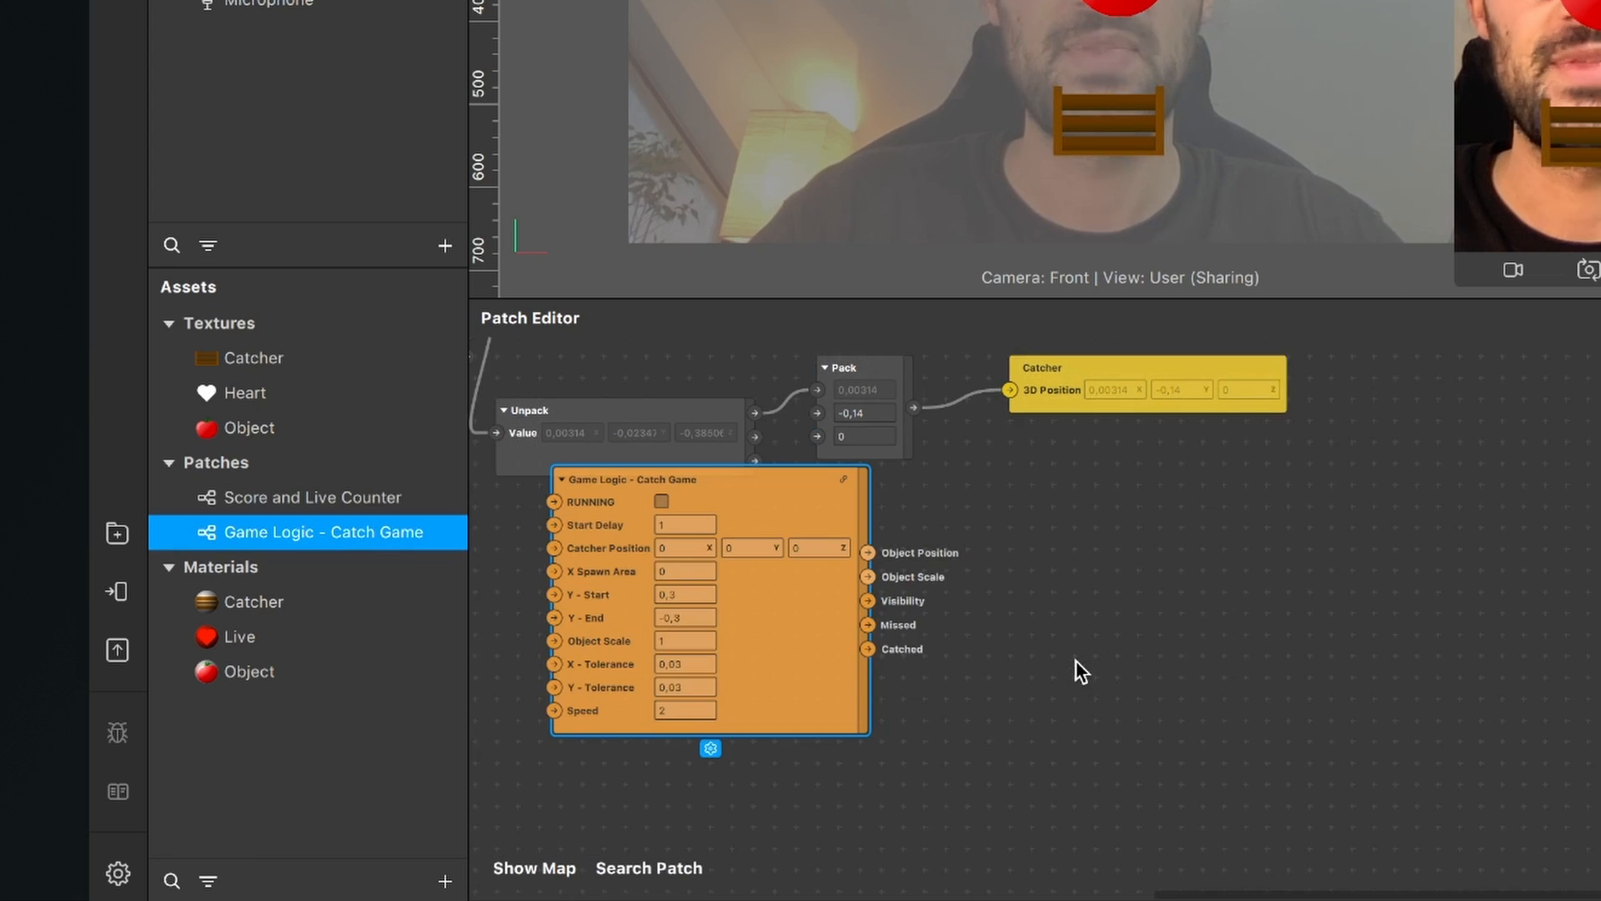
pyautogui.moveTo(817, 653); pyautogui.dragTo(1288, 713)
pyautogui.scroll(-3, 1288, 712)
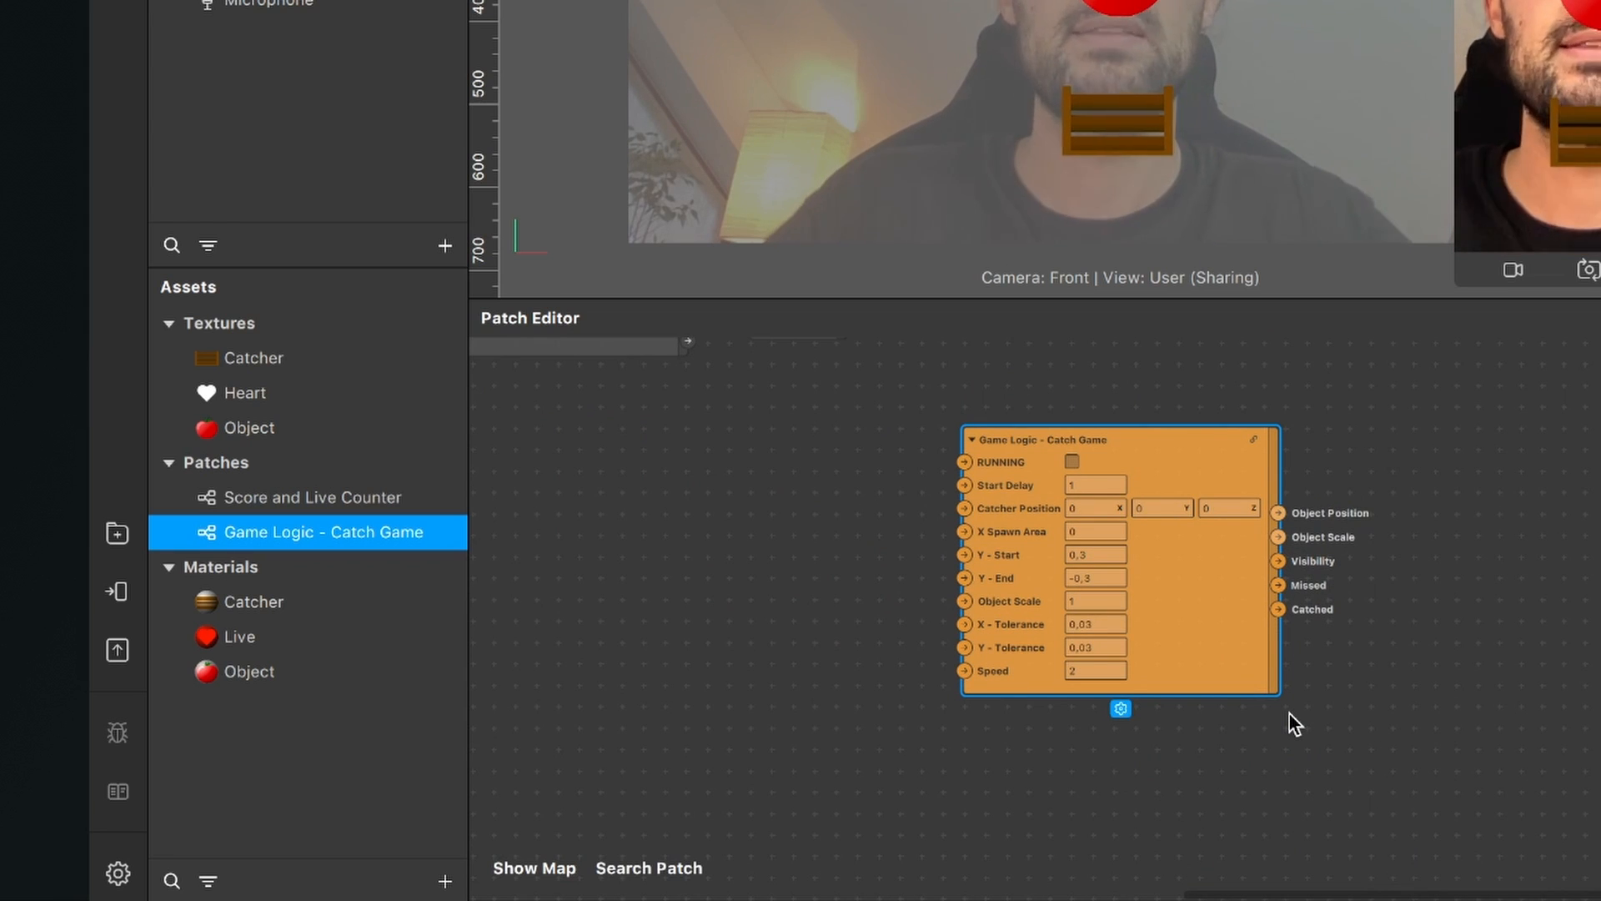
pyautogui.hscroll(2, 1213, 667)
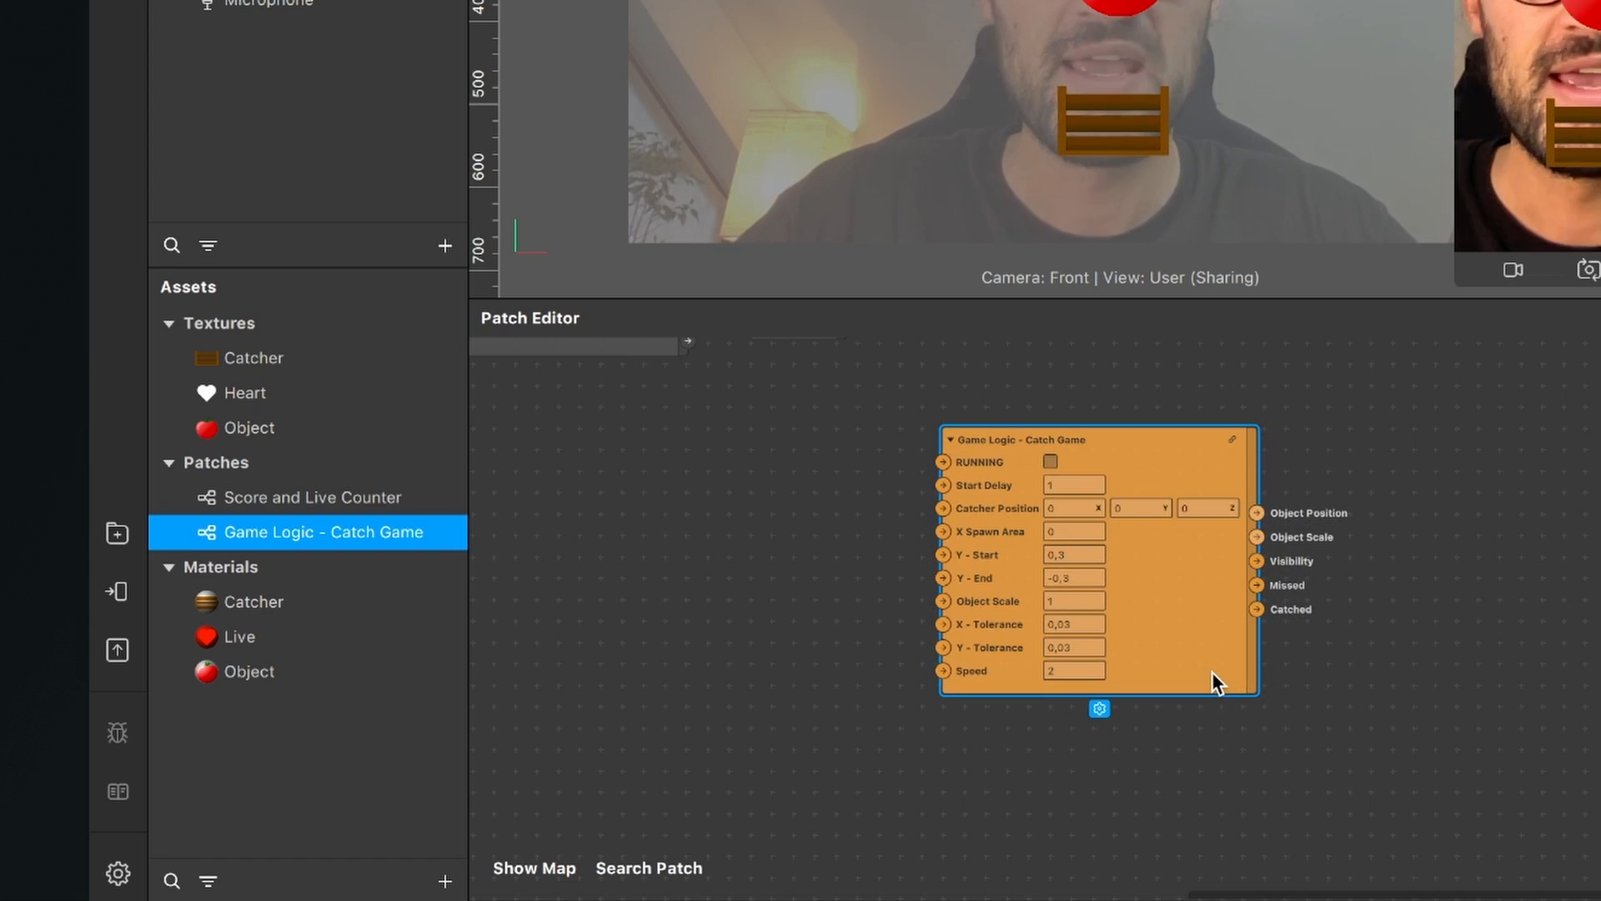
pyautogui.scroll(3, 1186, 638)
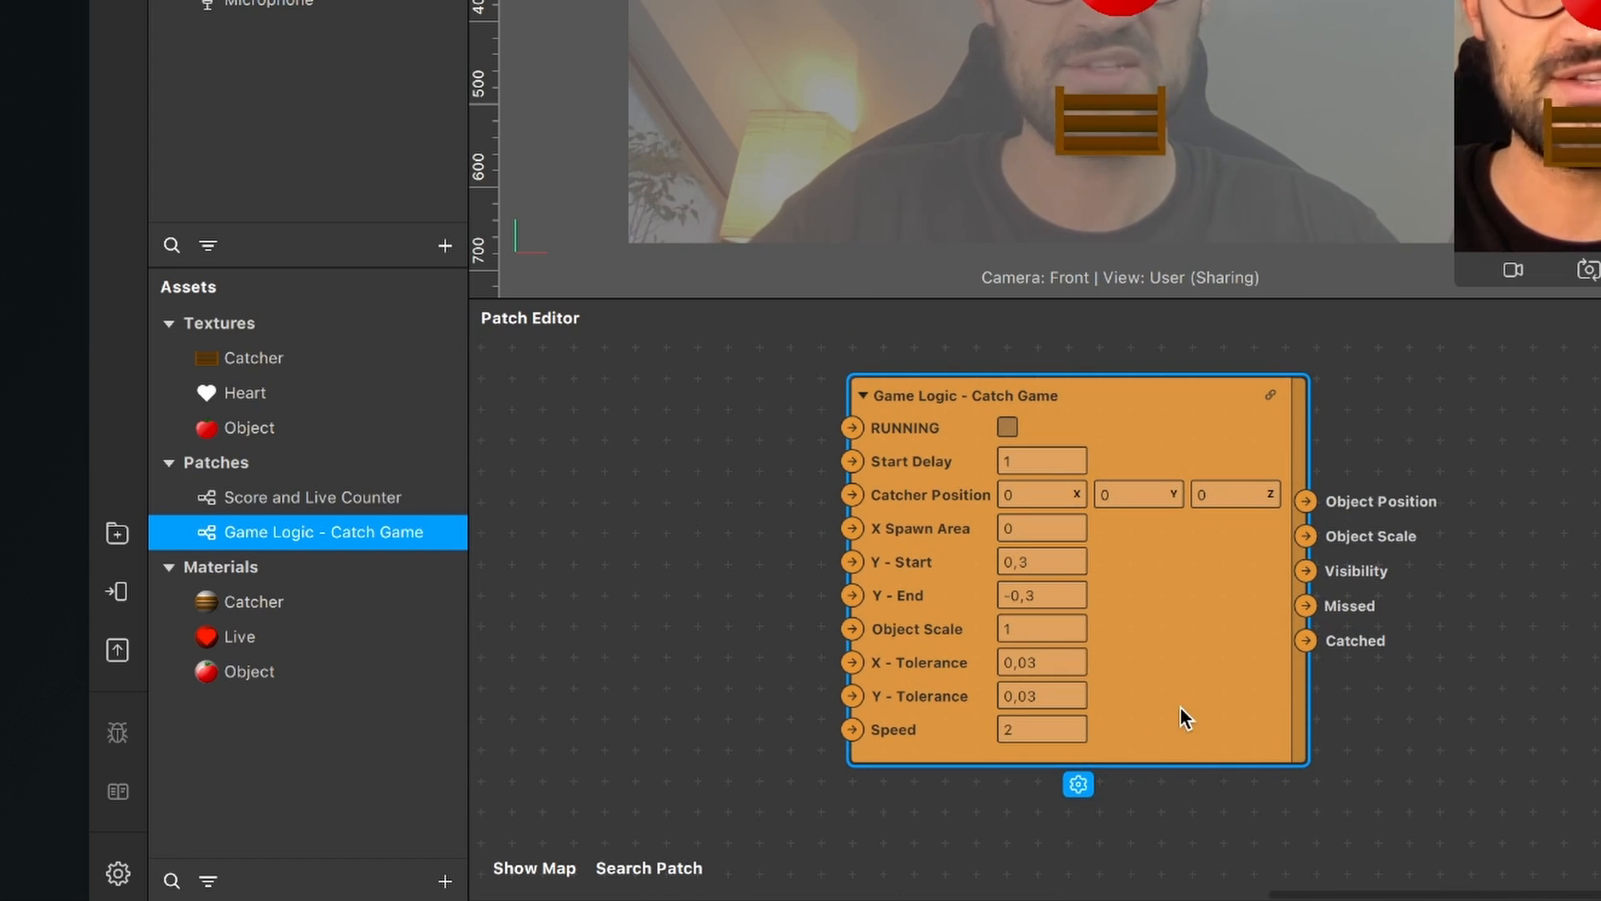
pyautogui.hscroll(3, 1179, 707)
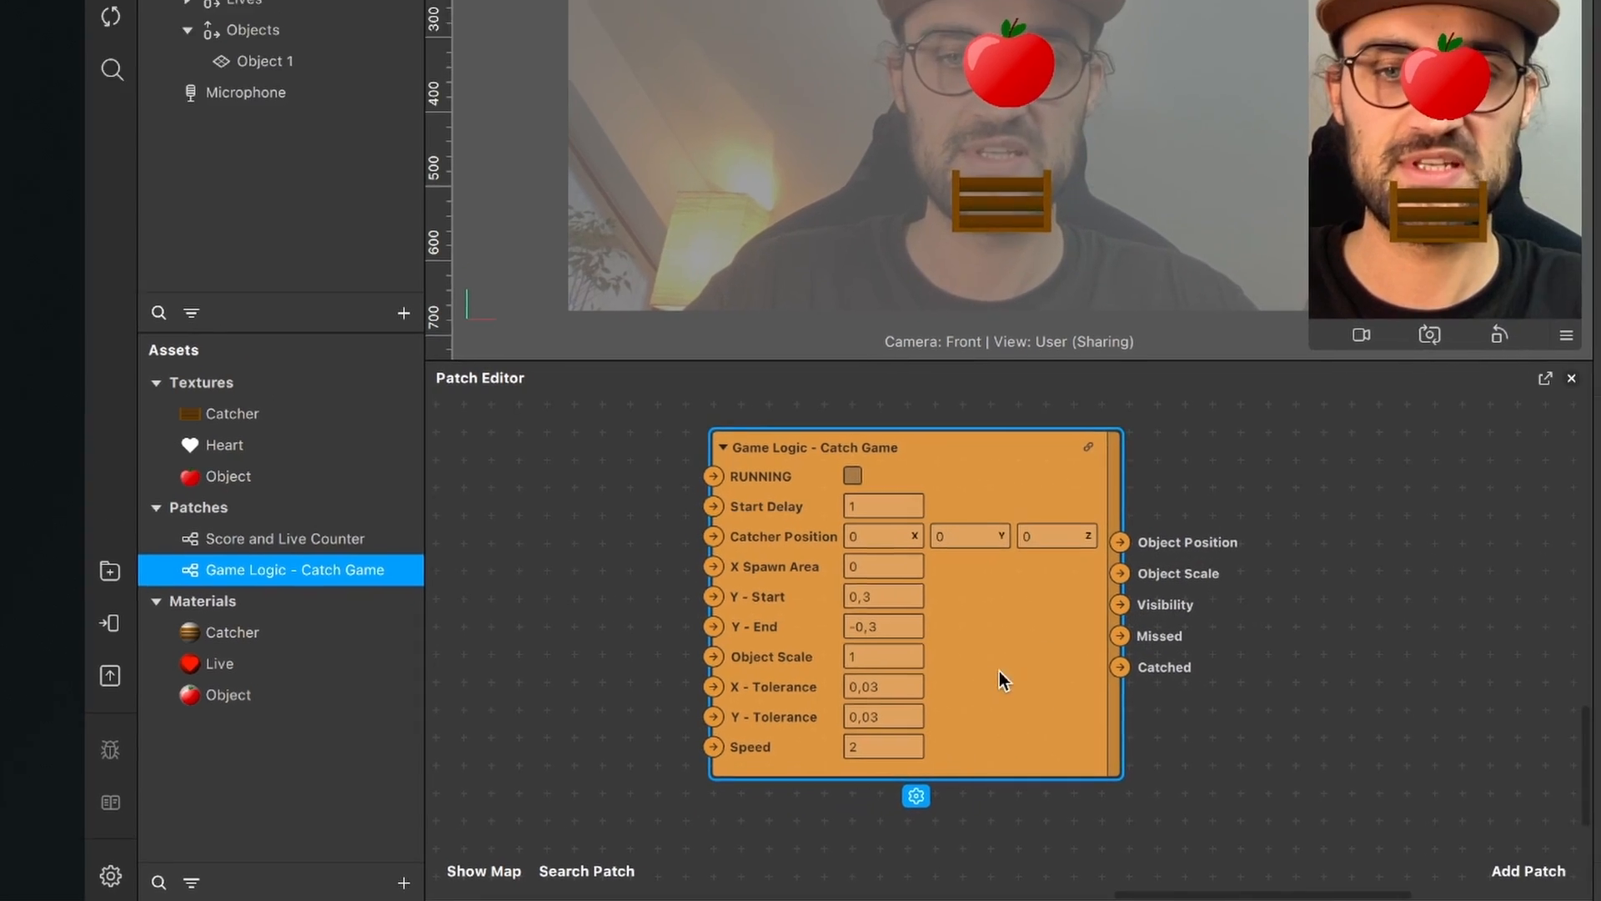
pyautogui.scroll(-2, 779, 730)
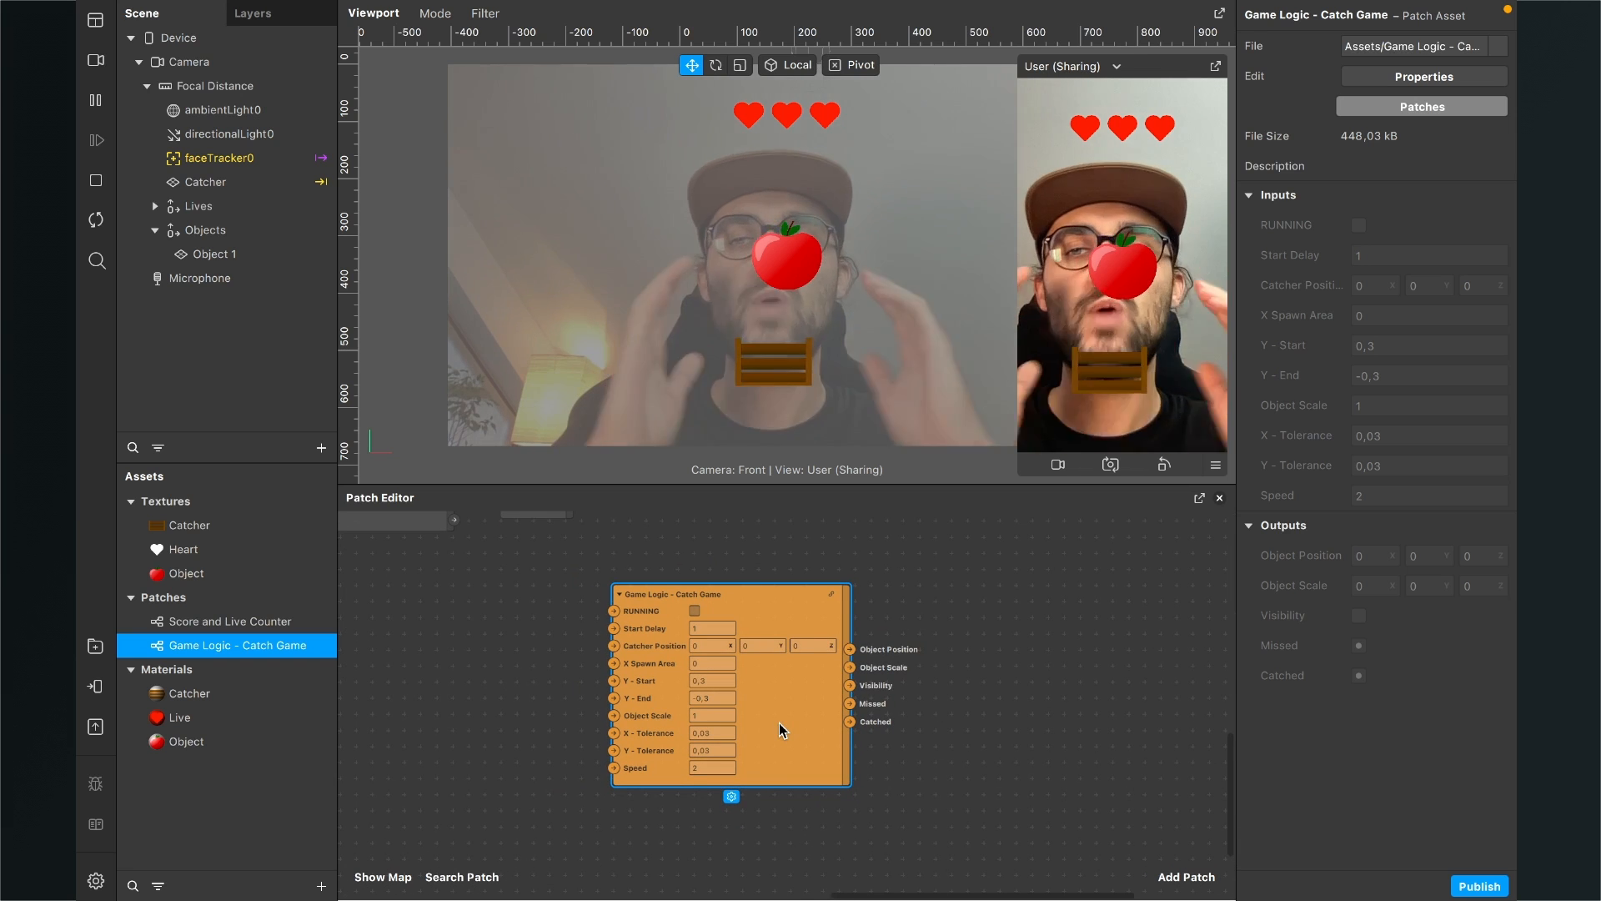
# Step: Create patches for the Position, Scale and Visible properties of Object 1
pyautogui.click(215, 254)
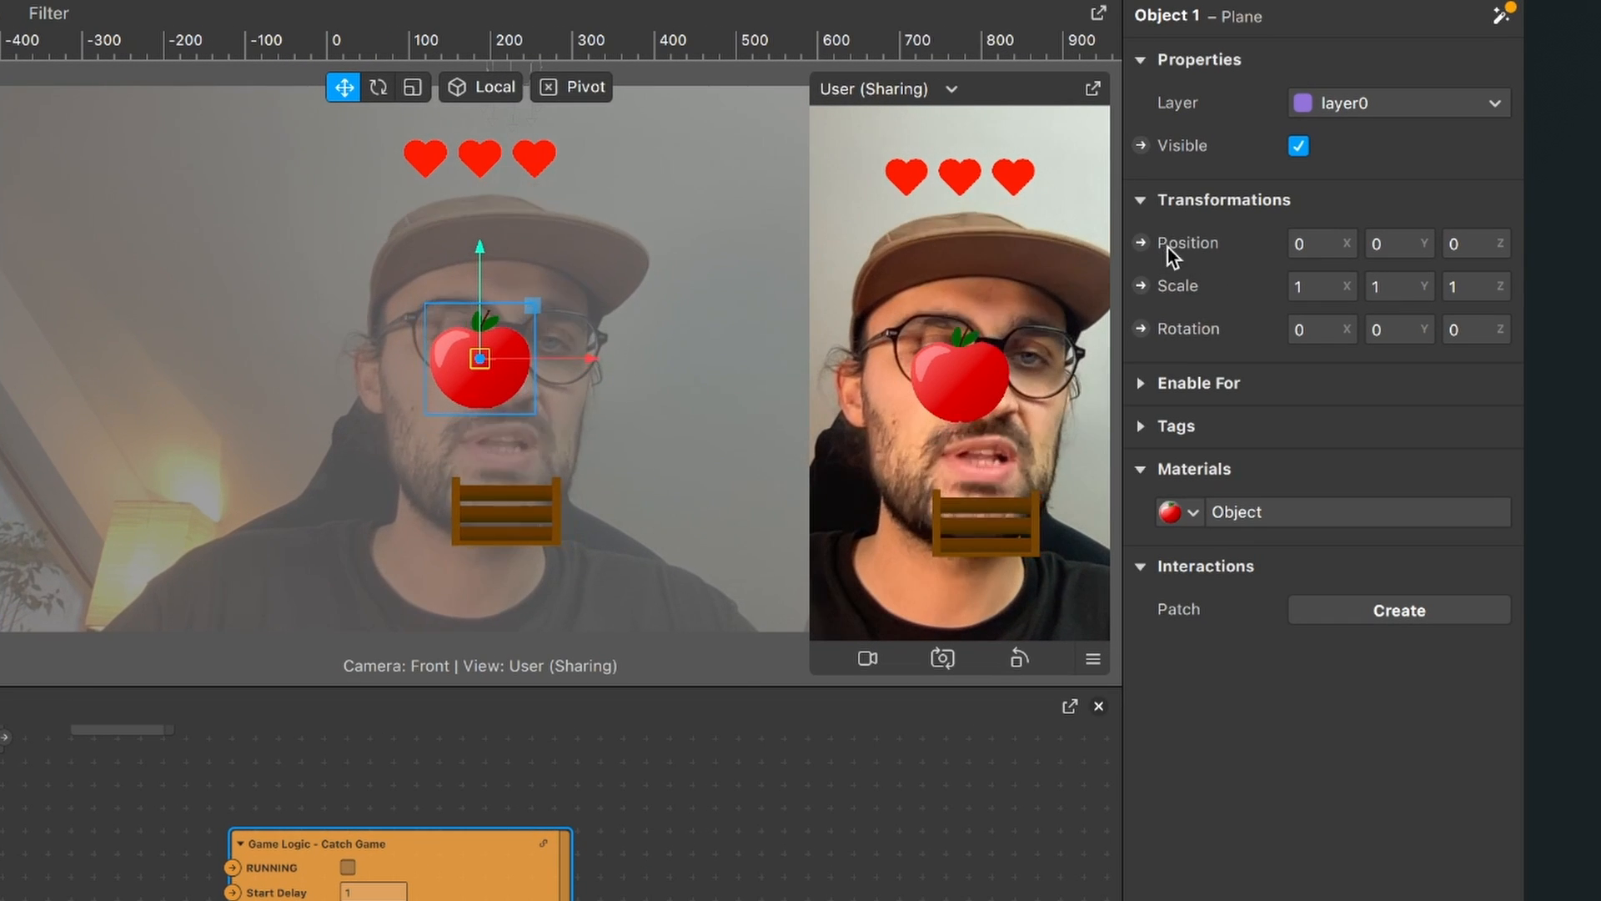
pyautogui.click(1141, 243)
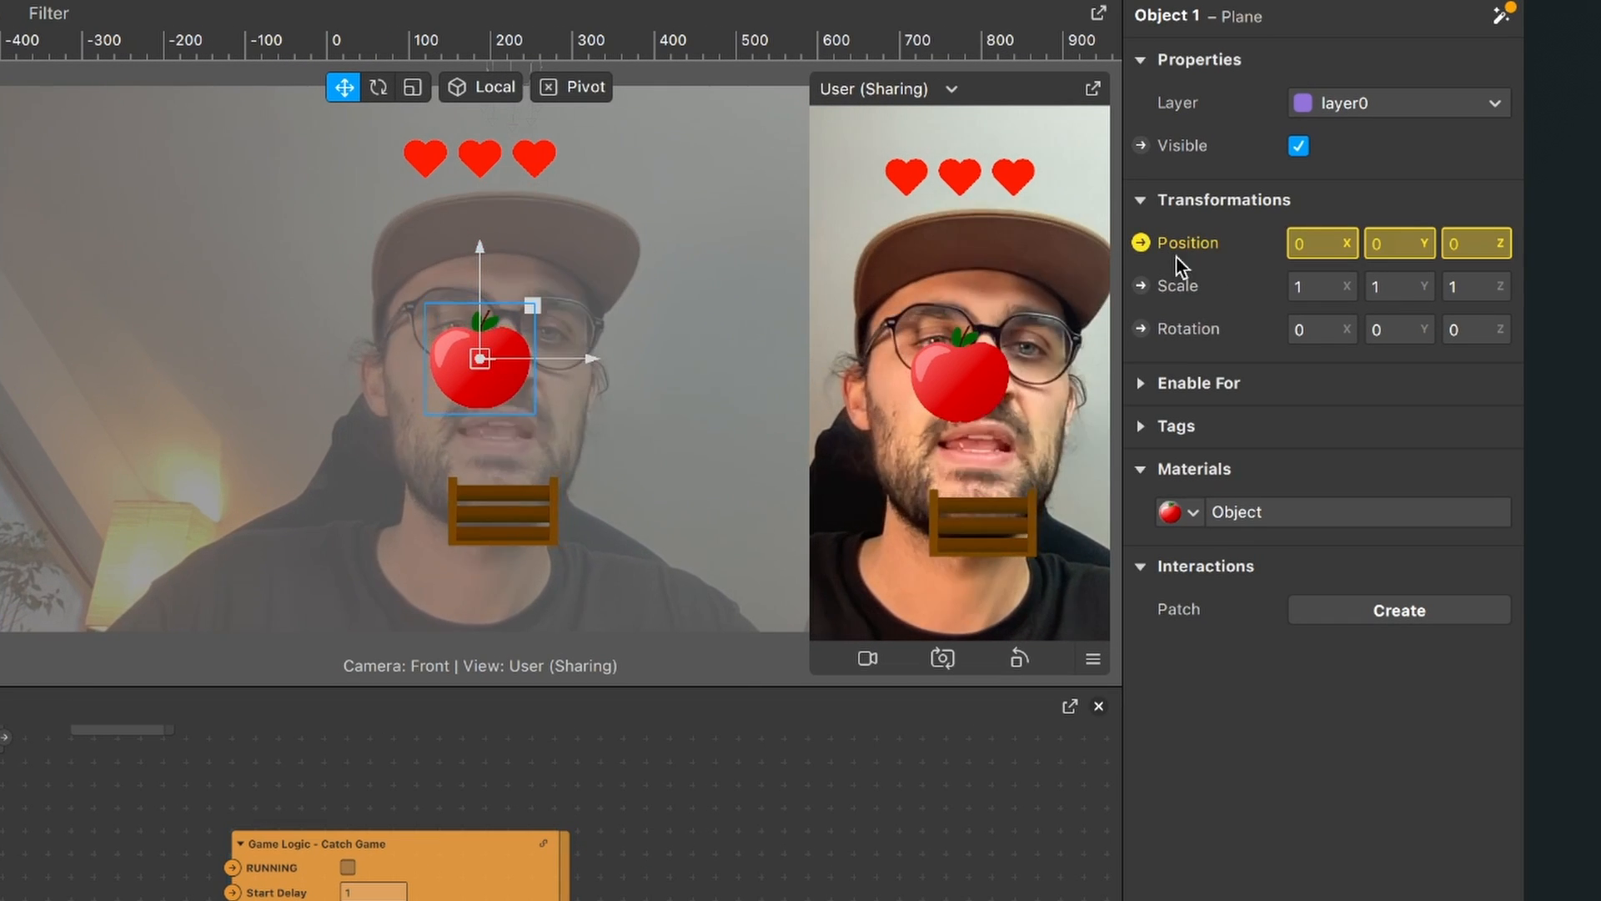
pyautogui.click(1141, 285)
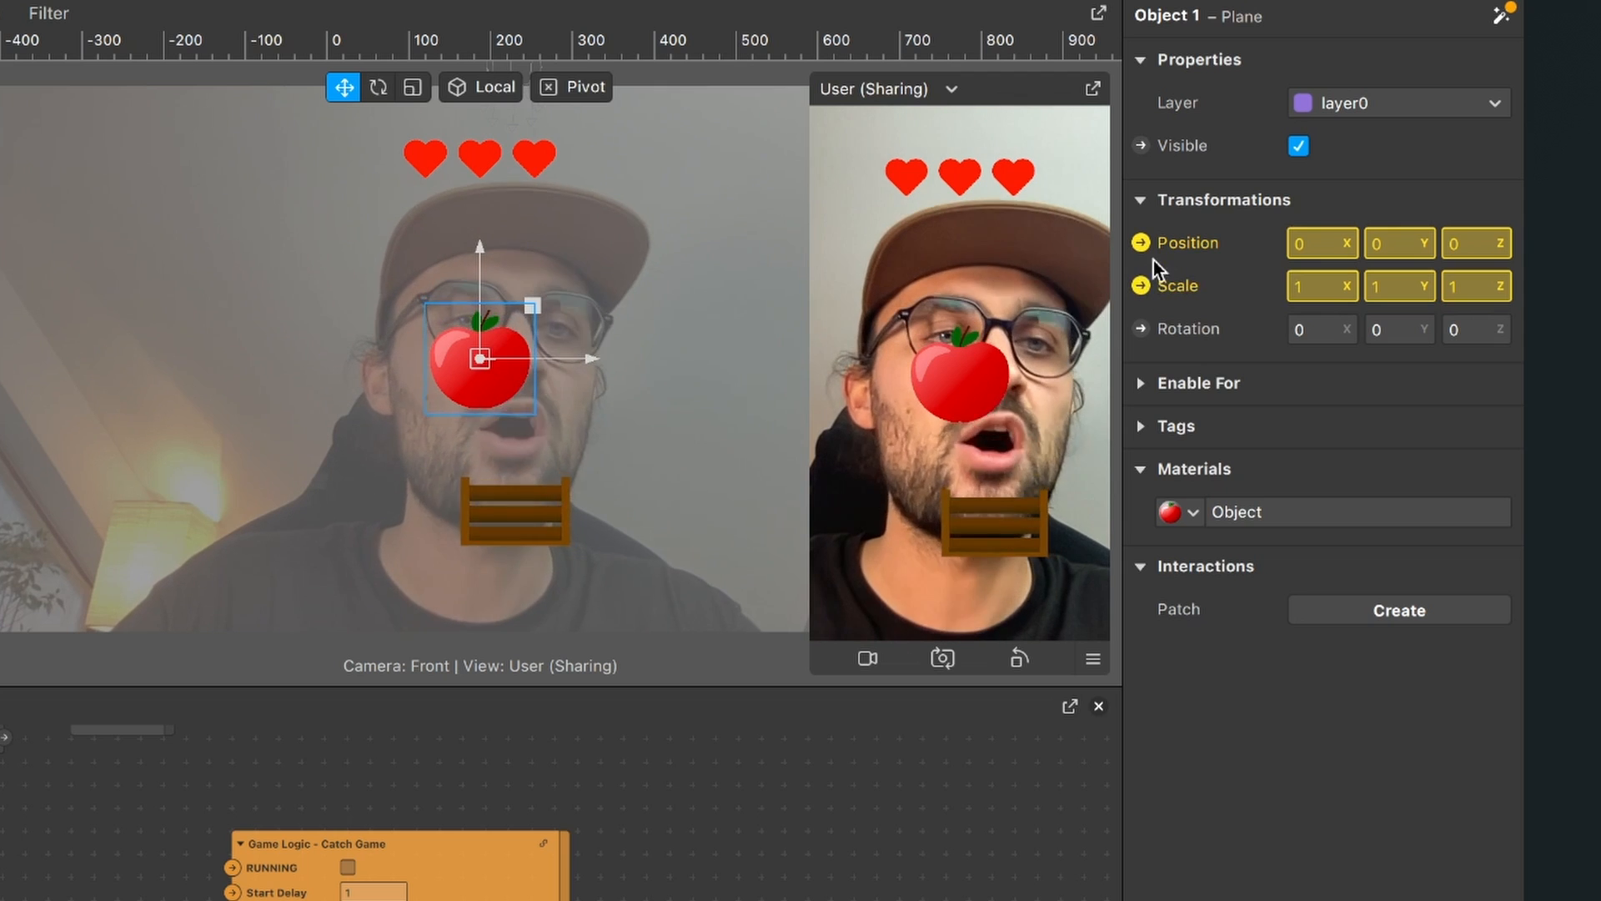
pyautogui.click(1142, 145)
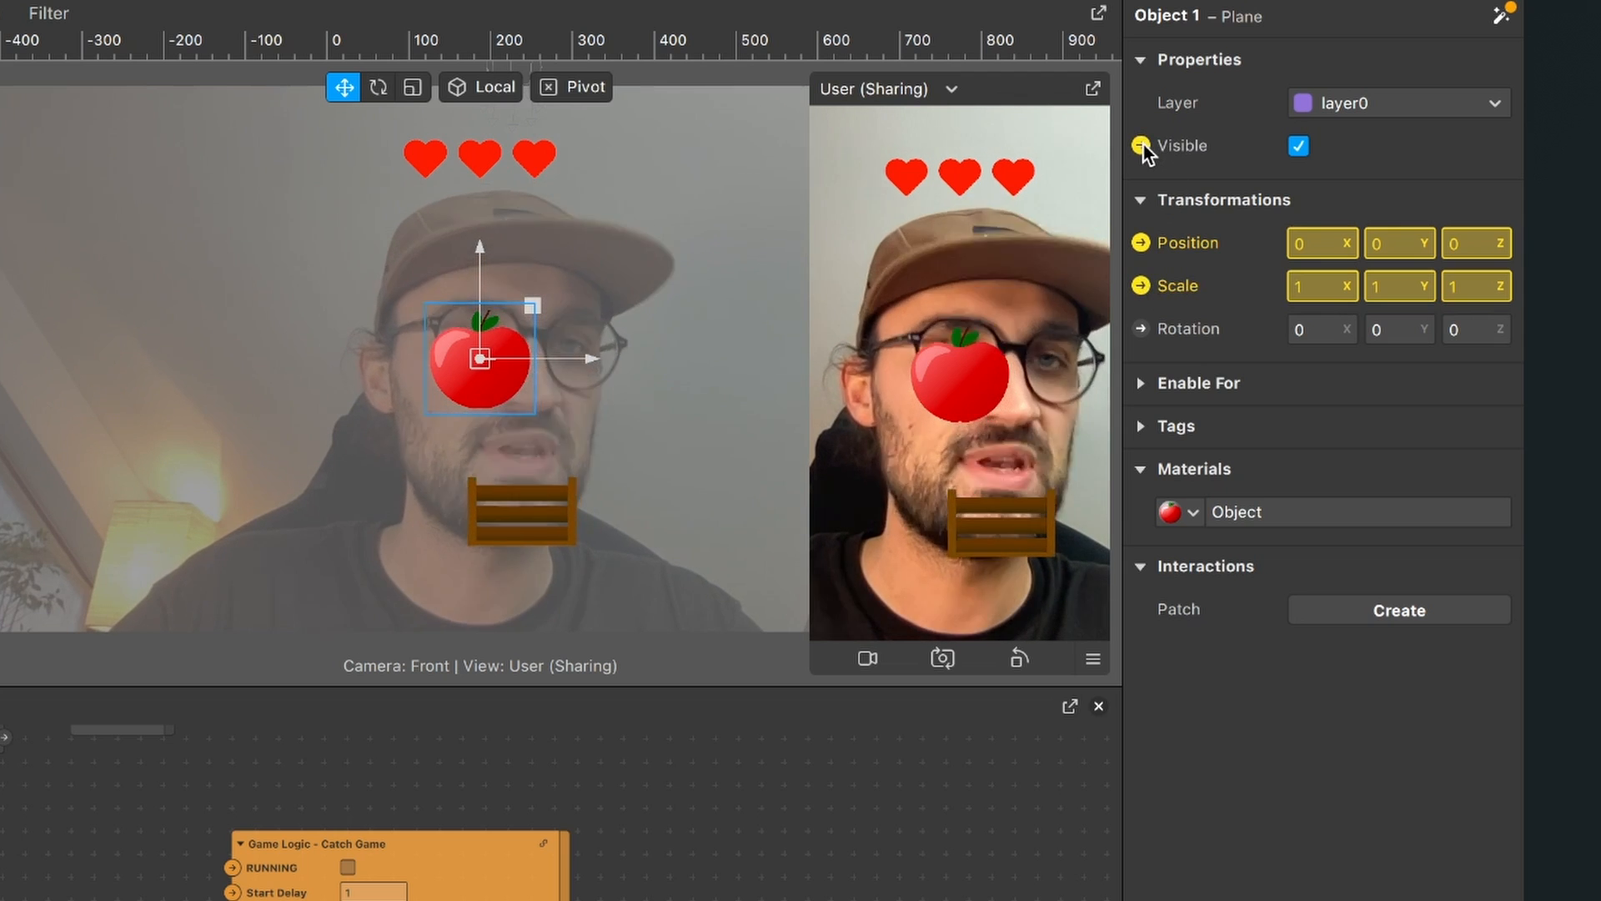
pyautogui.click(1143, 145)
# Step: Arrange the Object 1 3D Position, 3D Scale and Visible patches in free space beside the Game Logic - Catch Game outputs
pyautogui.scroll(-1, 859, 760)
pyautogui.scroll(3, 859, 761)
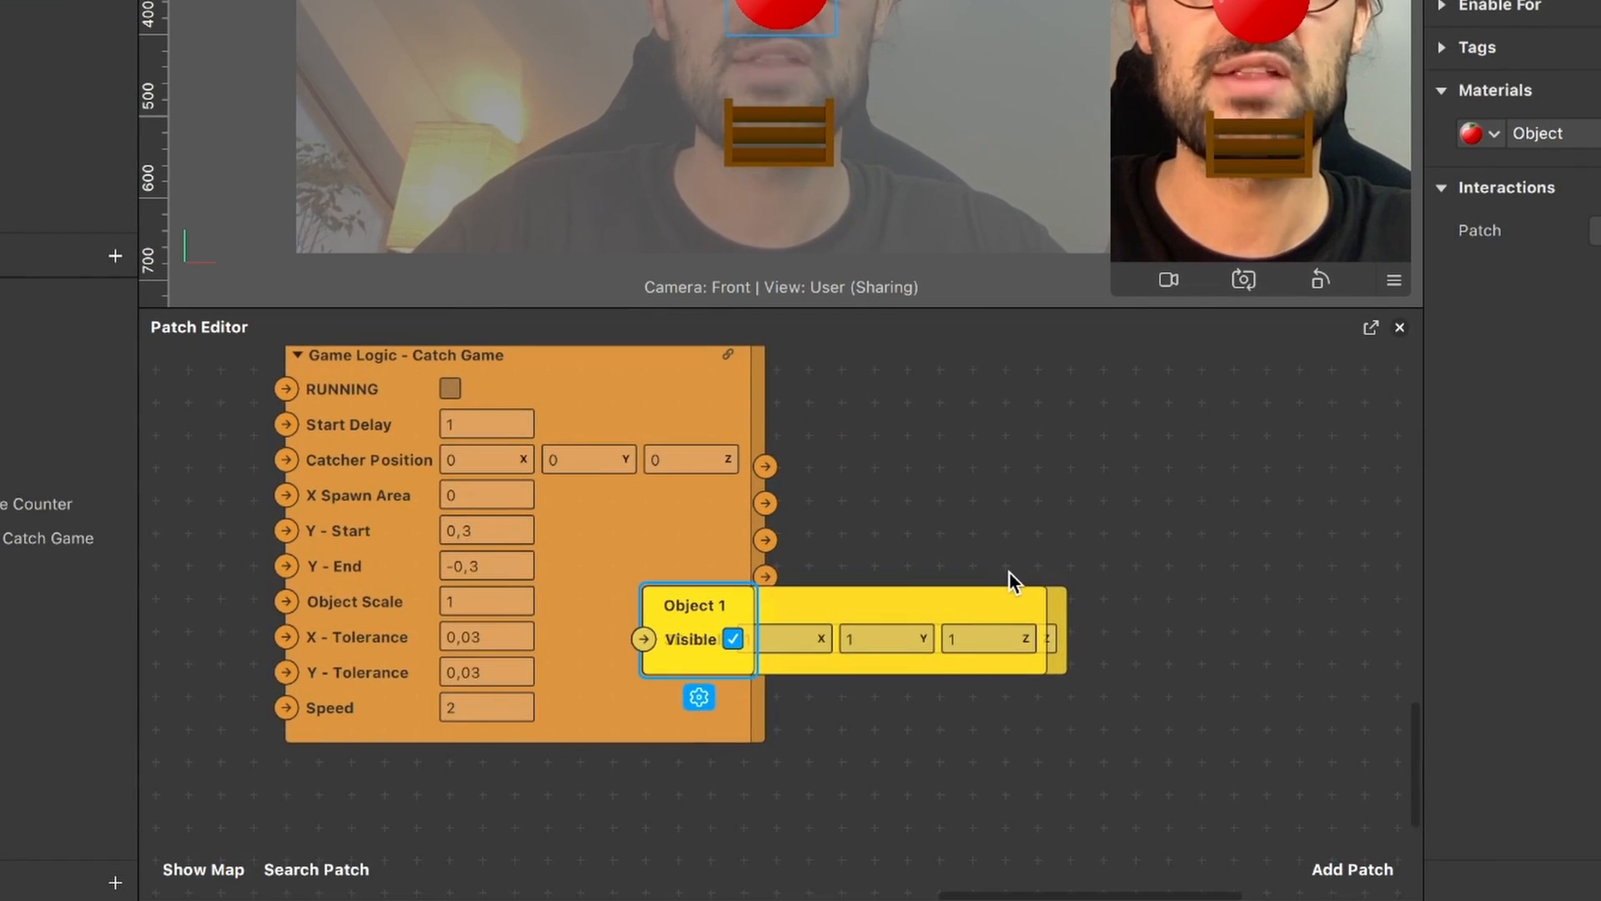
pyautogui.moveTo(554, 849); pyautogui.dragTo(990, 804)
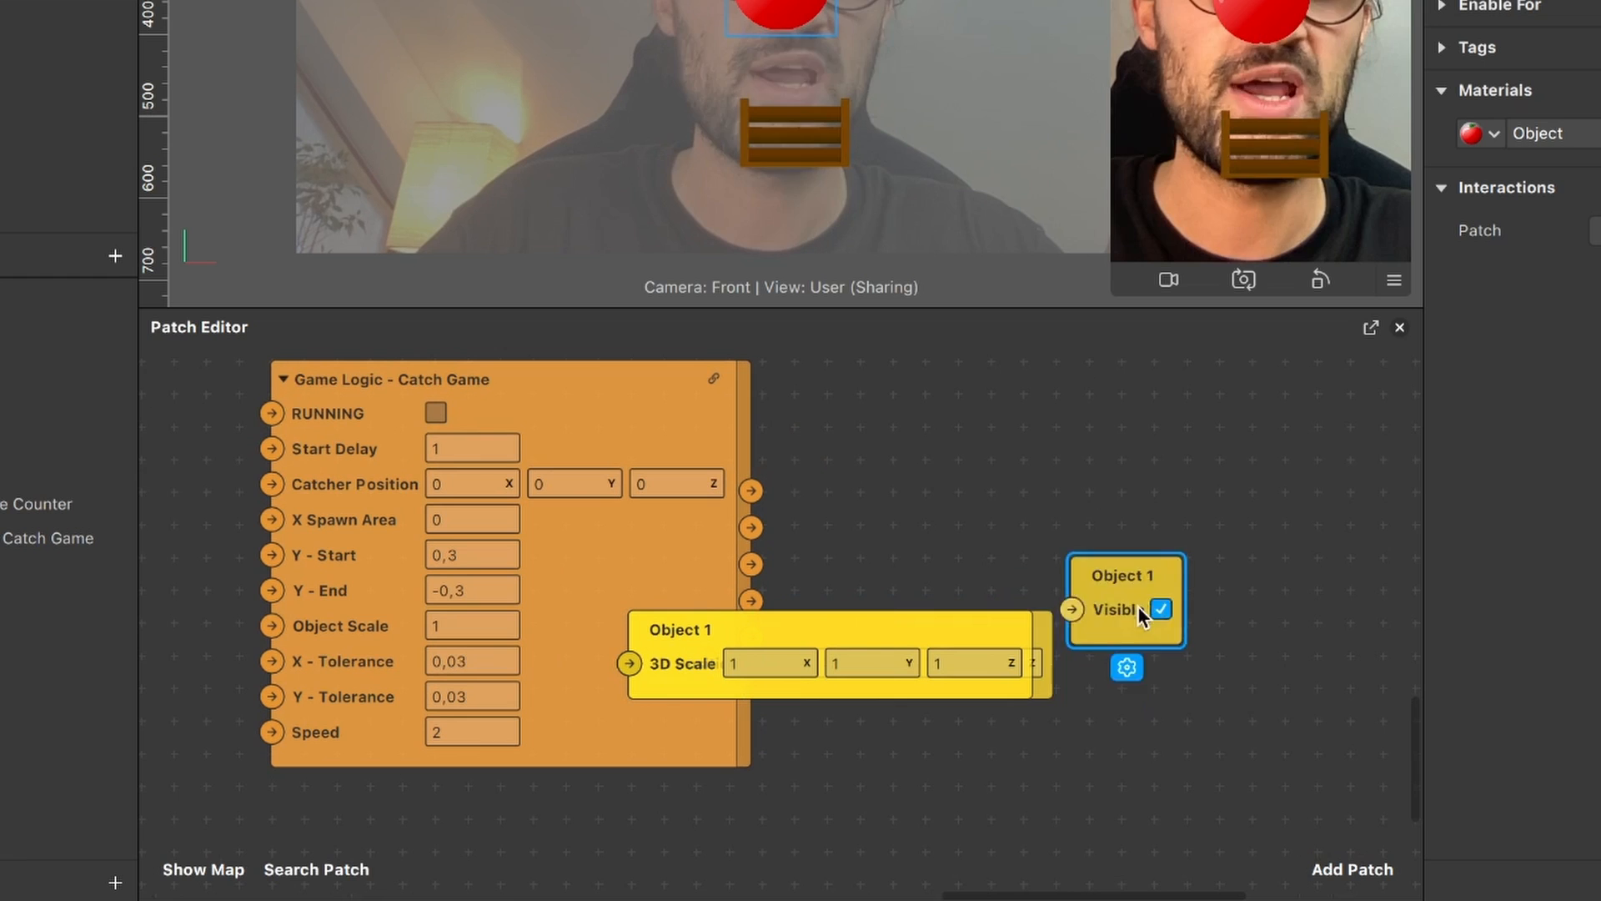
pyautogui.moveTo(1142, 616); pyautogui.dragTo(1194, 750)
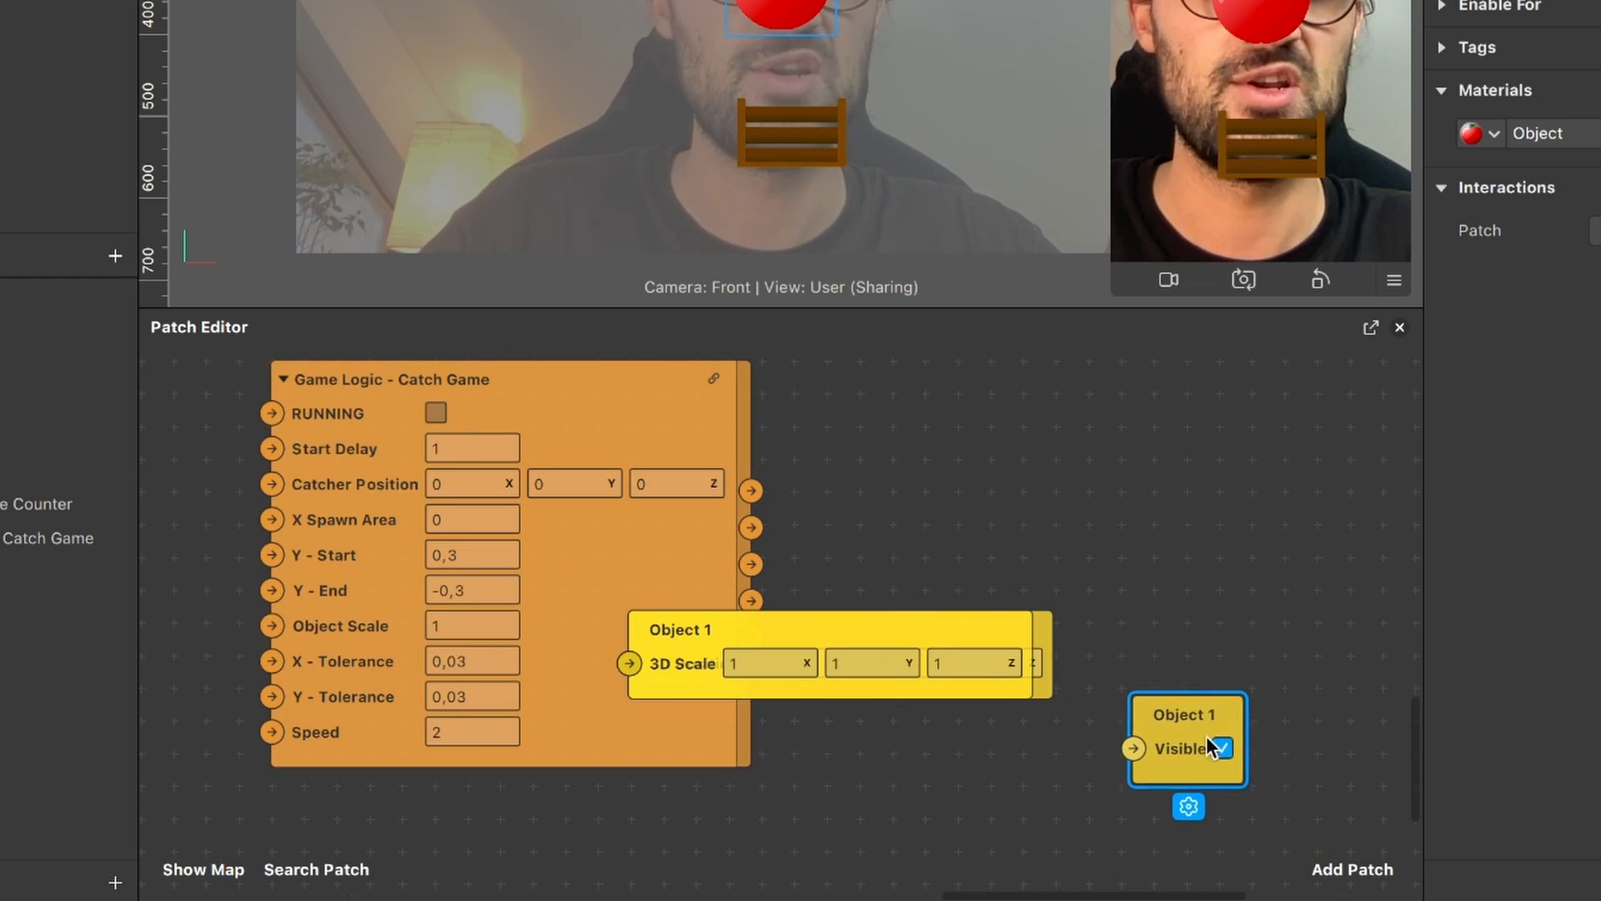
pyautogui.moveTo(793, 637); pyautogui.dragTo(1082, 395)
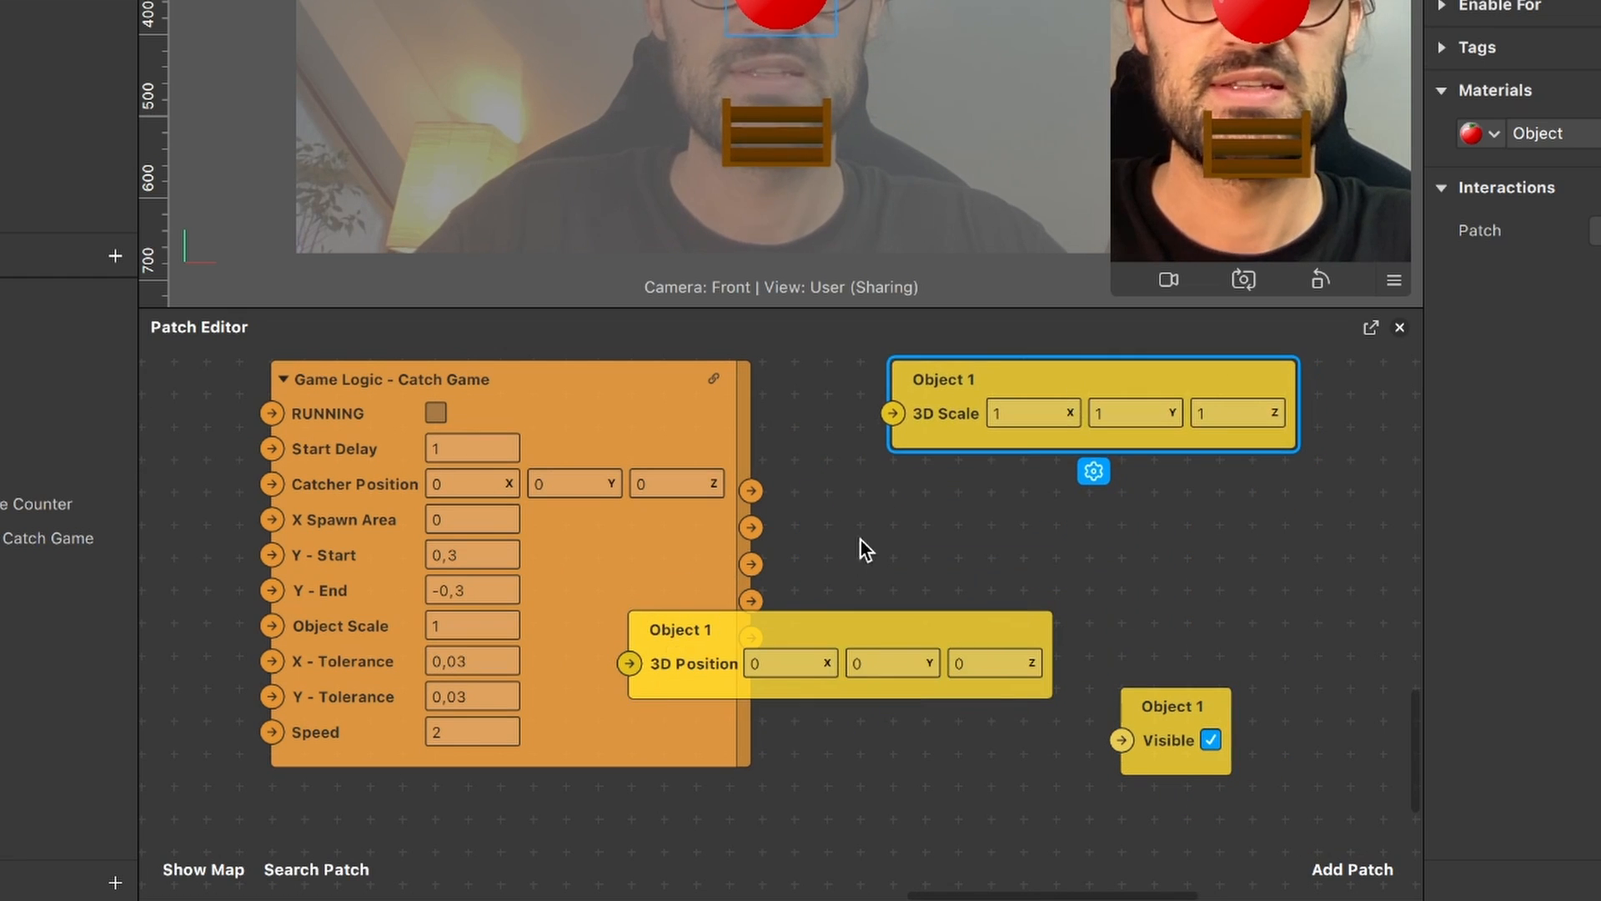
pyautogui.moveTo(725, 645); pyautogui.dragTo(1042, 484)
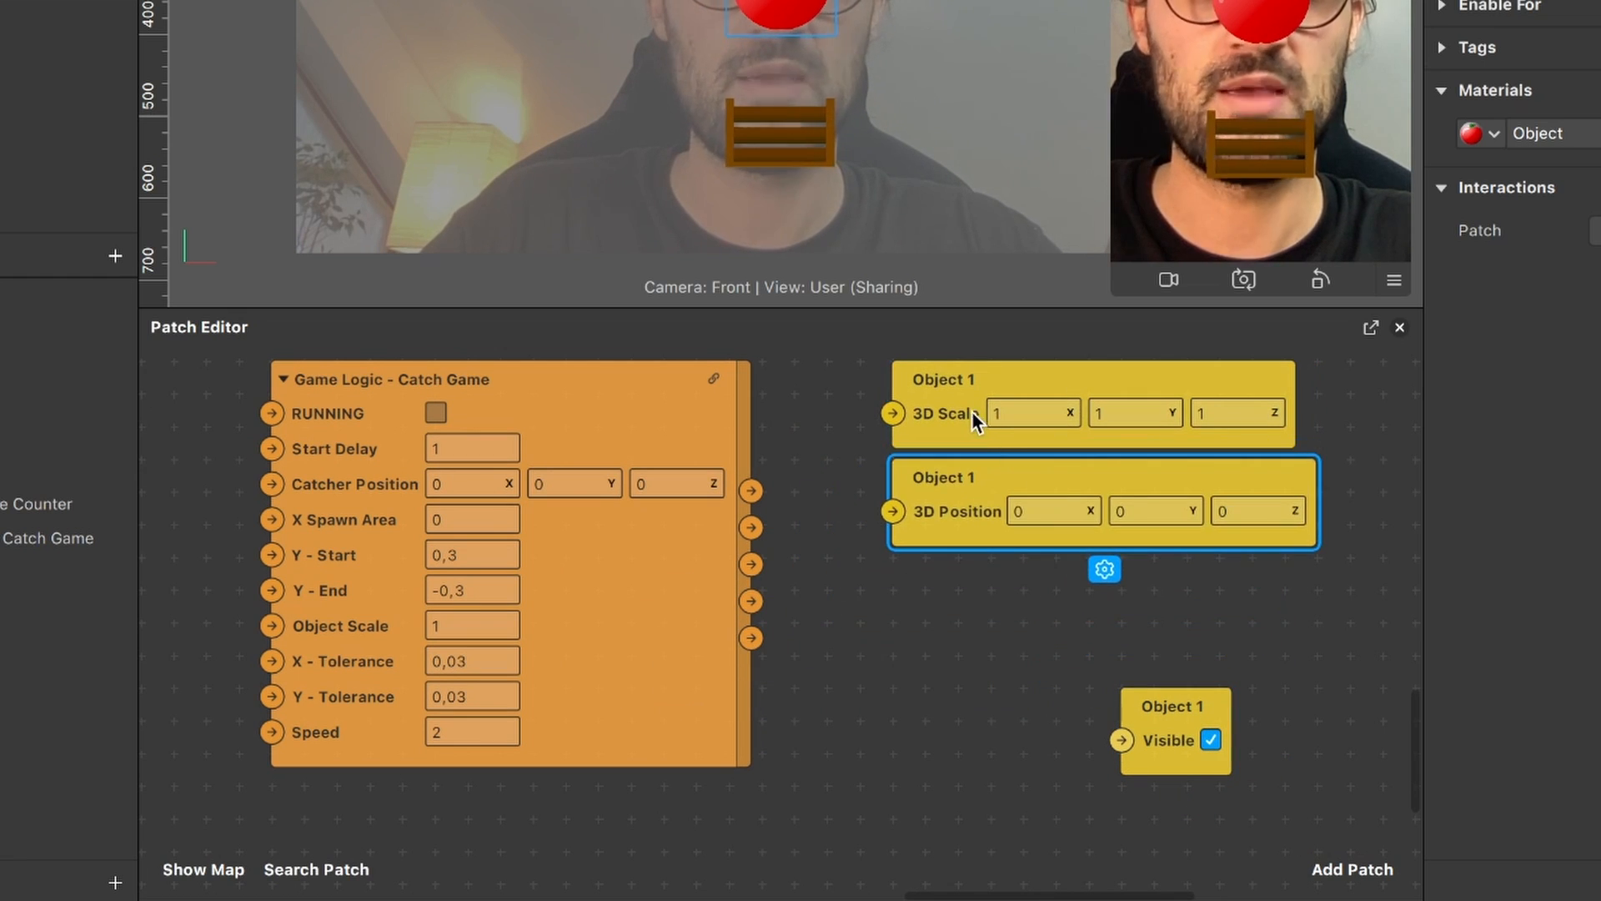
pyautogui.moveTo(973, 412); pyautogui.dragTo(972, 656)
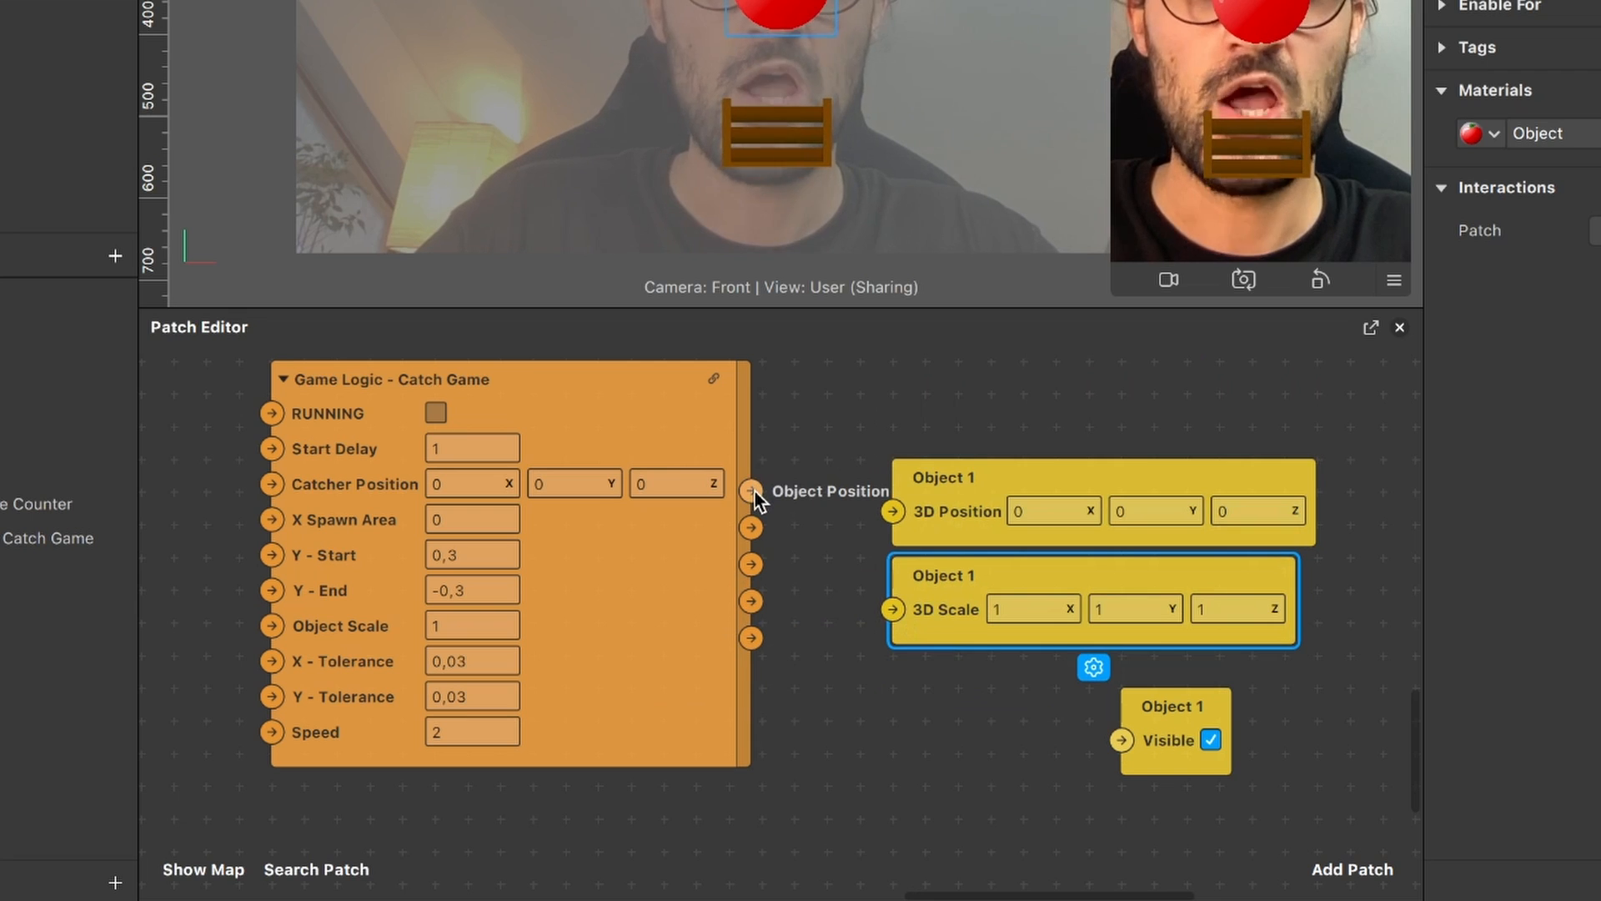
# Step: Connect the Game Logic patch's Object Position, Object Scale and Visibility outputs to Object 1's 3D Position, 3D Scale and Visible patches
pyautogui.moveTo(754, 492); pyautogui.dragTo(974, 412)
pyautogui.click(937, 507)
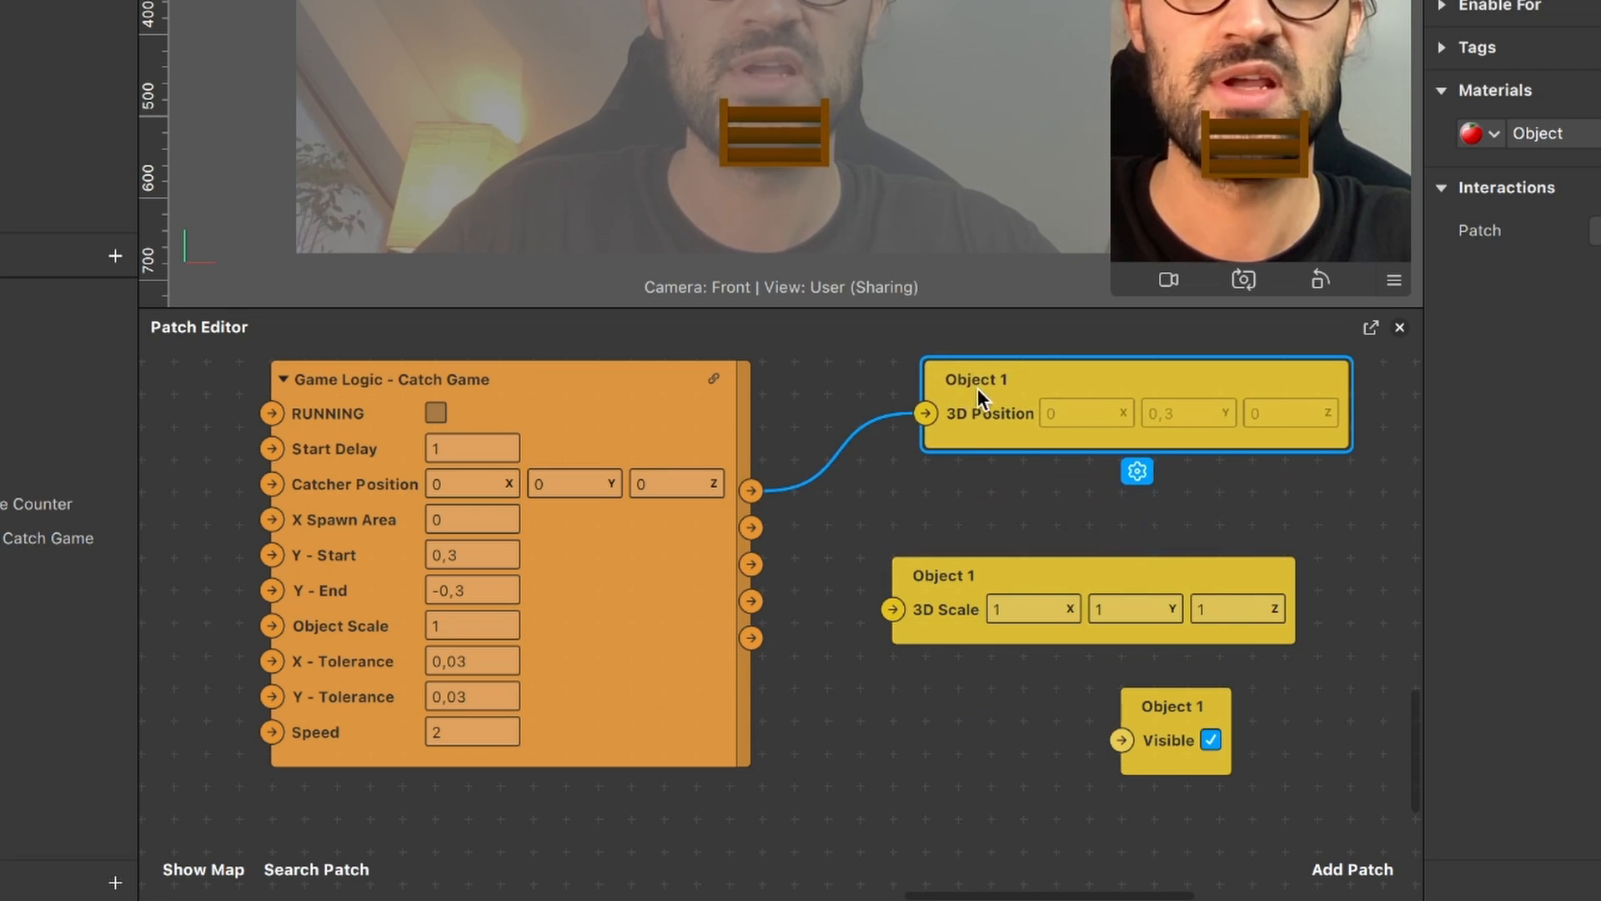
pyautogui.moveTo(939, 622); pyautogui.dragTo(979, 515)
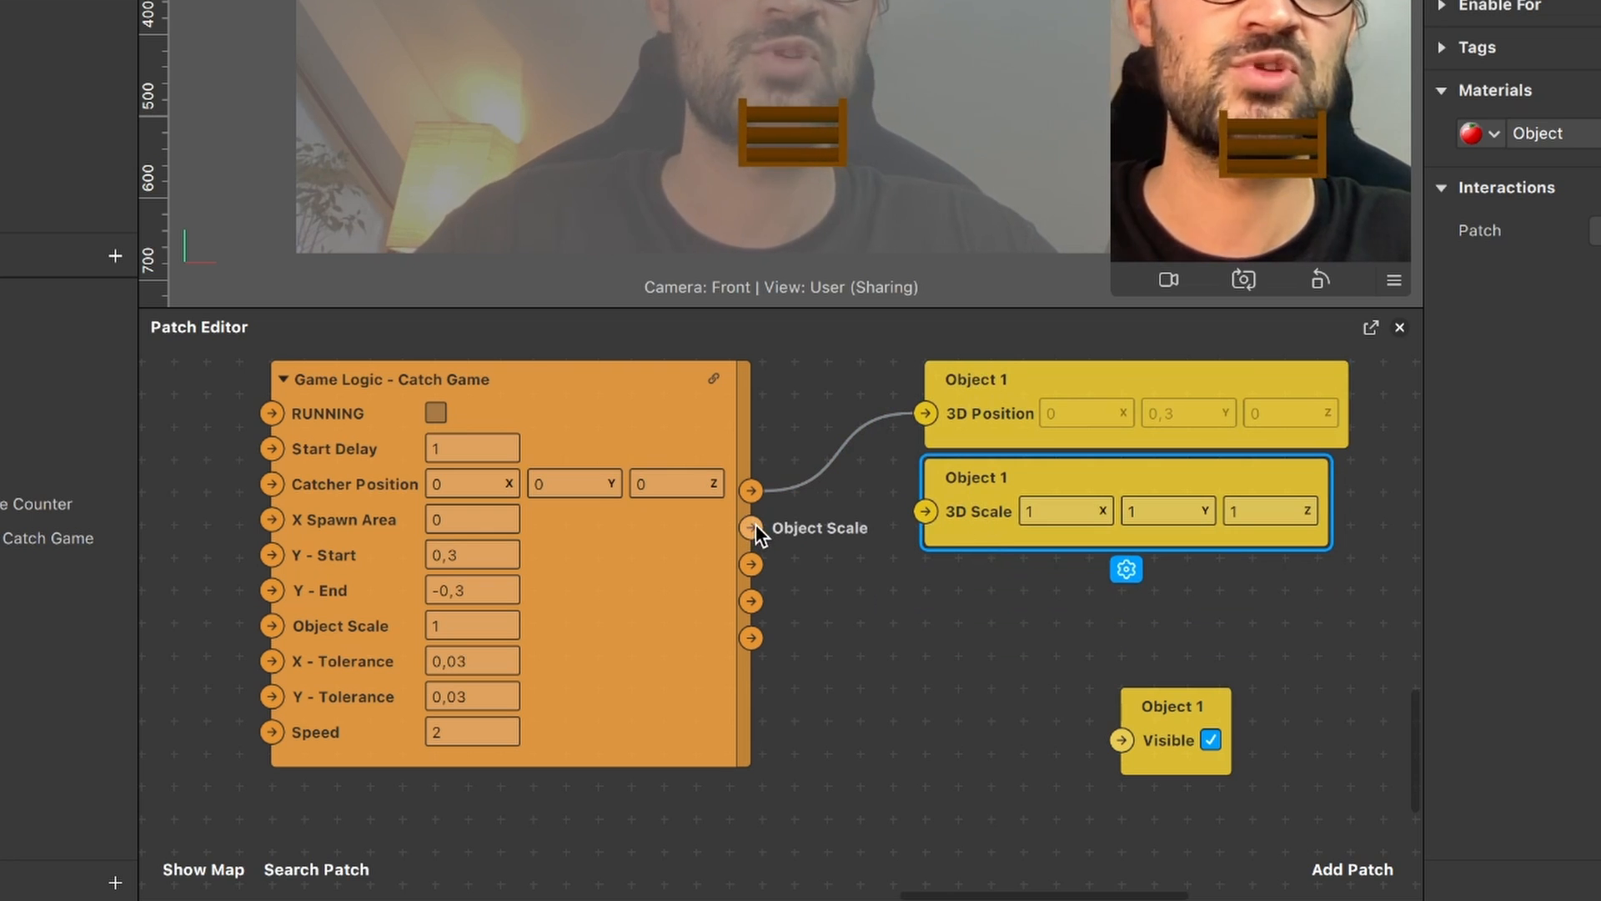
pyautogui.moveTo(754, 525); pyautogui.dragTo(923, 509)
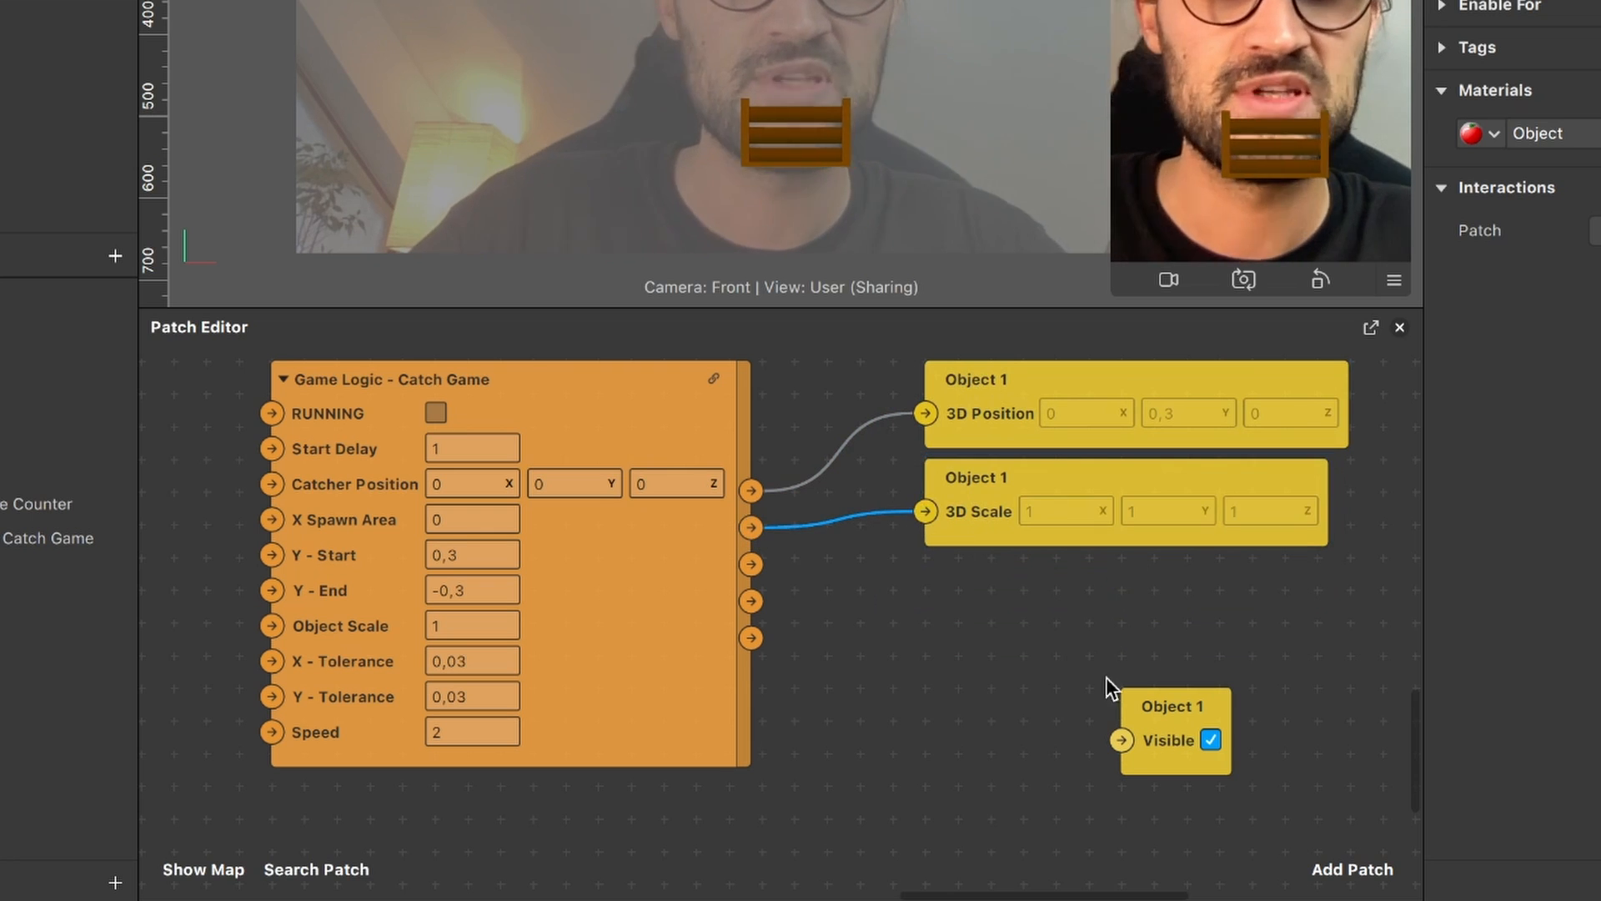
pyautogui.moveTo(1157, 698); pyautogui.dragTo(964, 578)
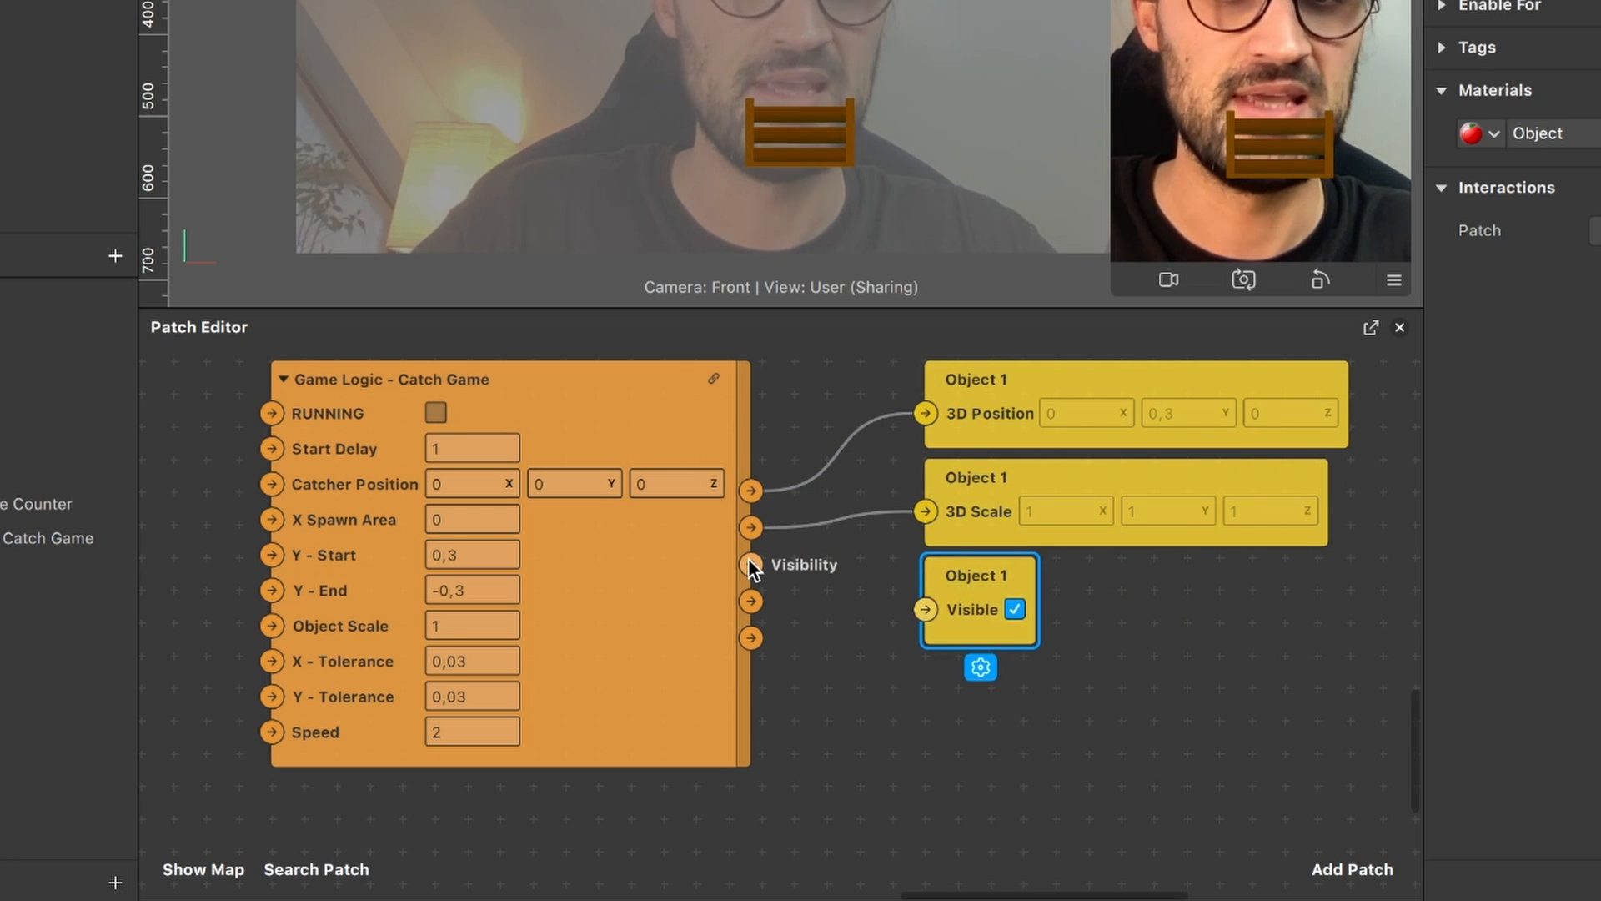
pyautogui.moveTo(750, 560); pyautogui.dragTo(924, 609)
# Step: Enable RUNNING on the Game Logic - Catch Game patch
pyautogui.scroll(-2, 662, 639)
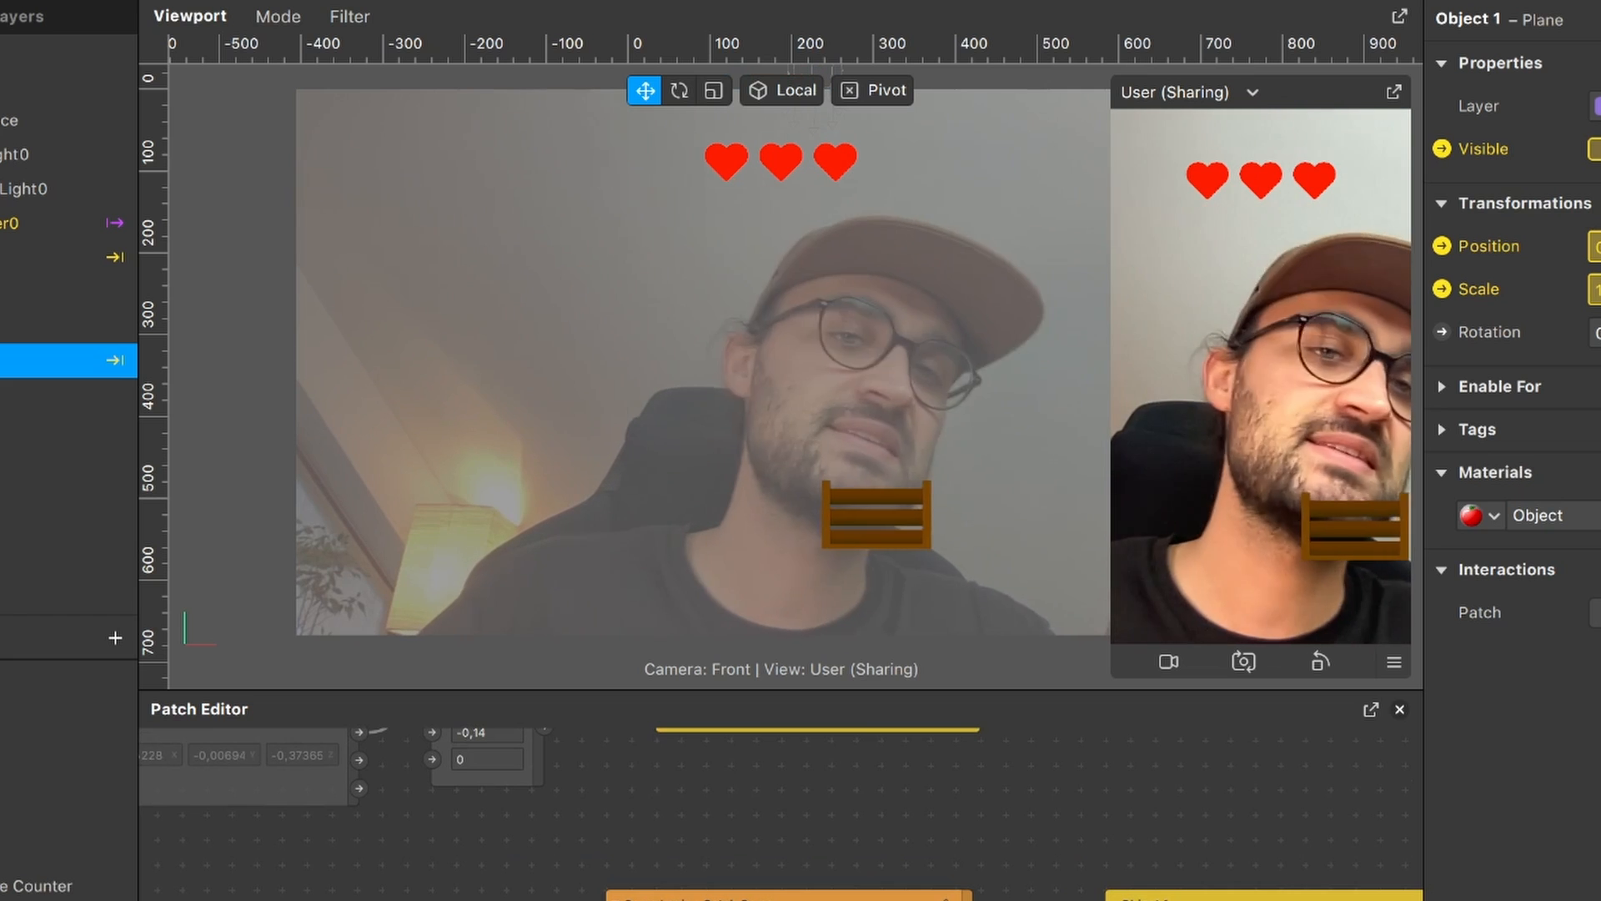
pyautogui.scroll(1, 692, 614)
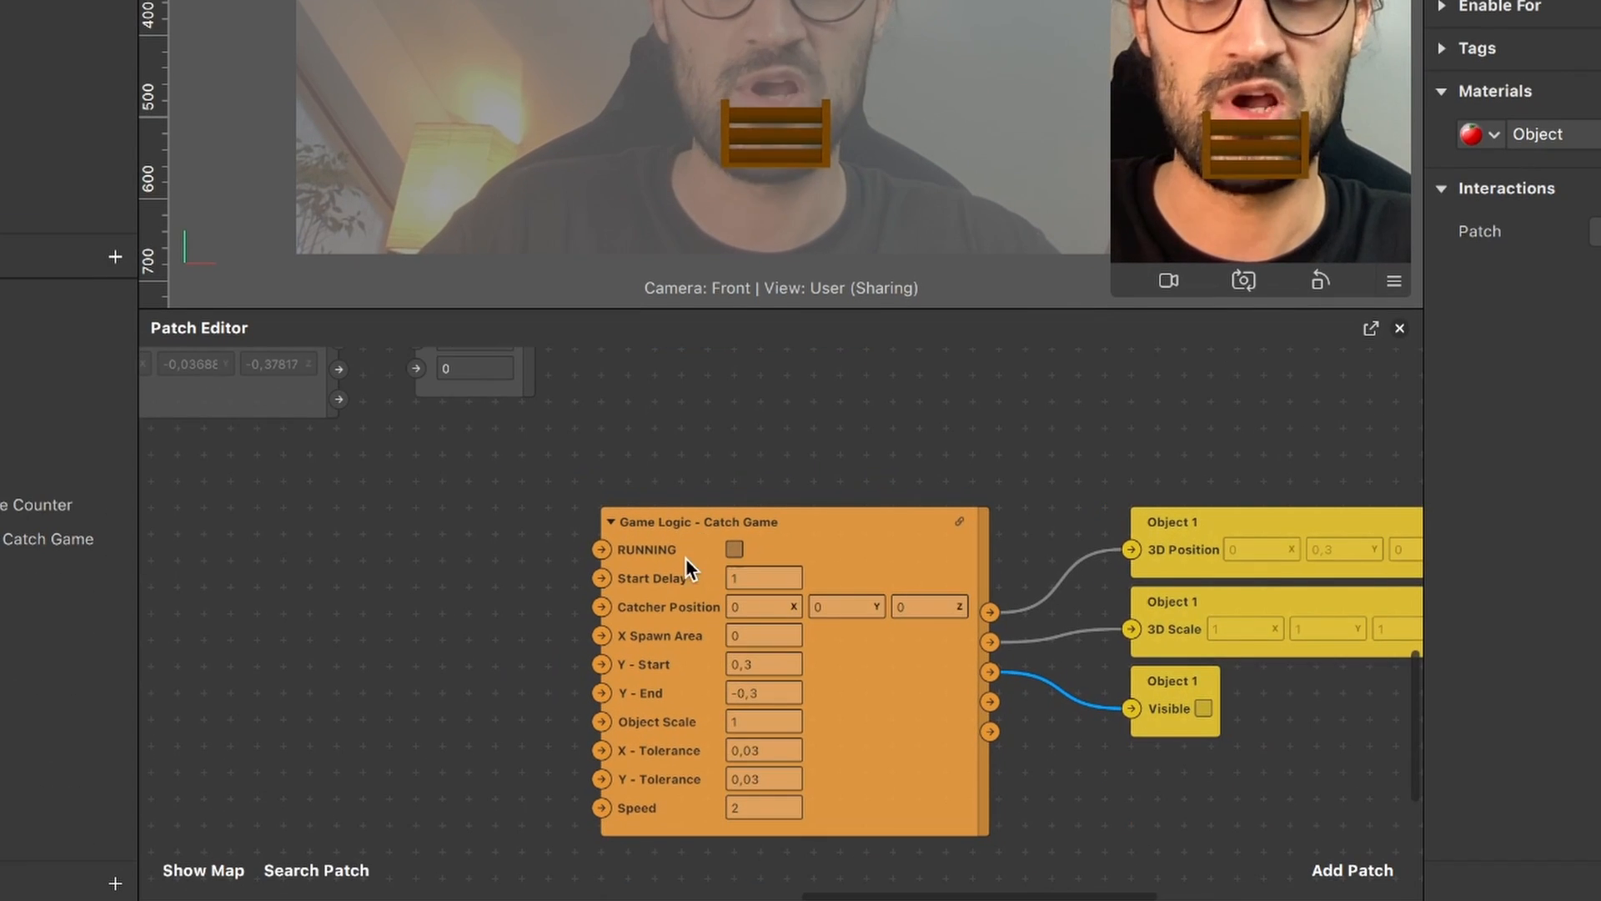
pyautogui.scroll(2, 731, 544)
pyautogui.scroll(-1, 750, 522)
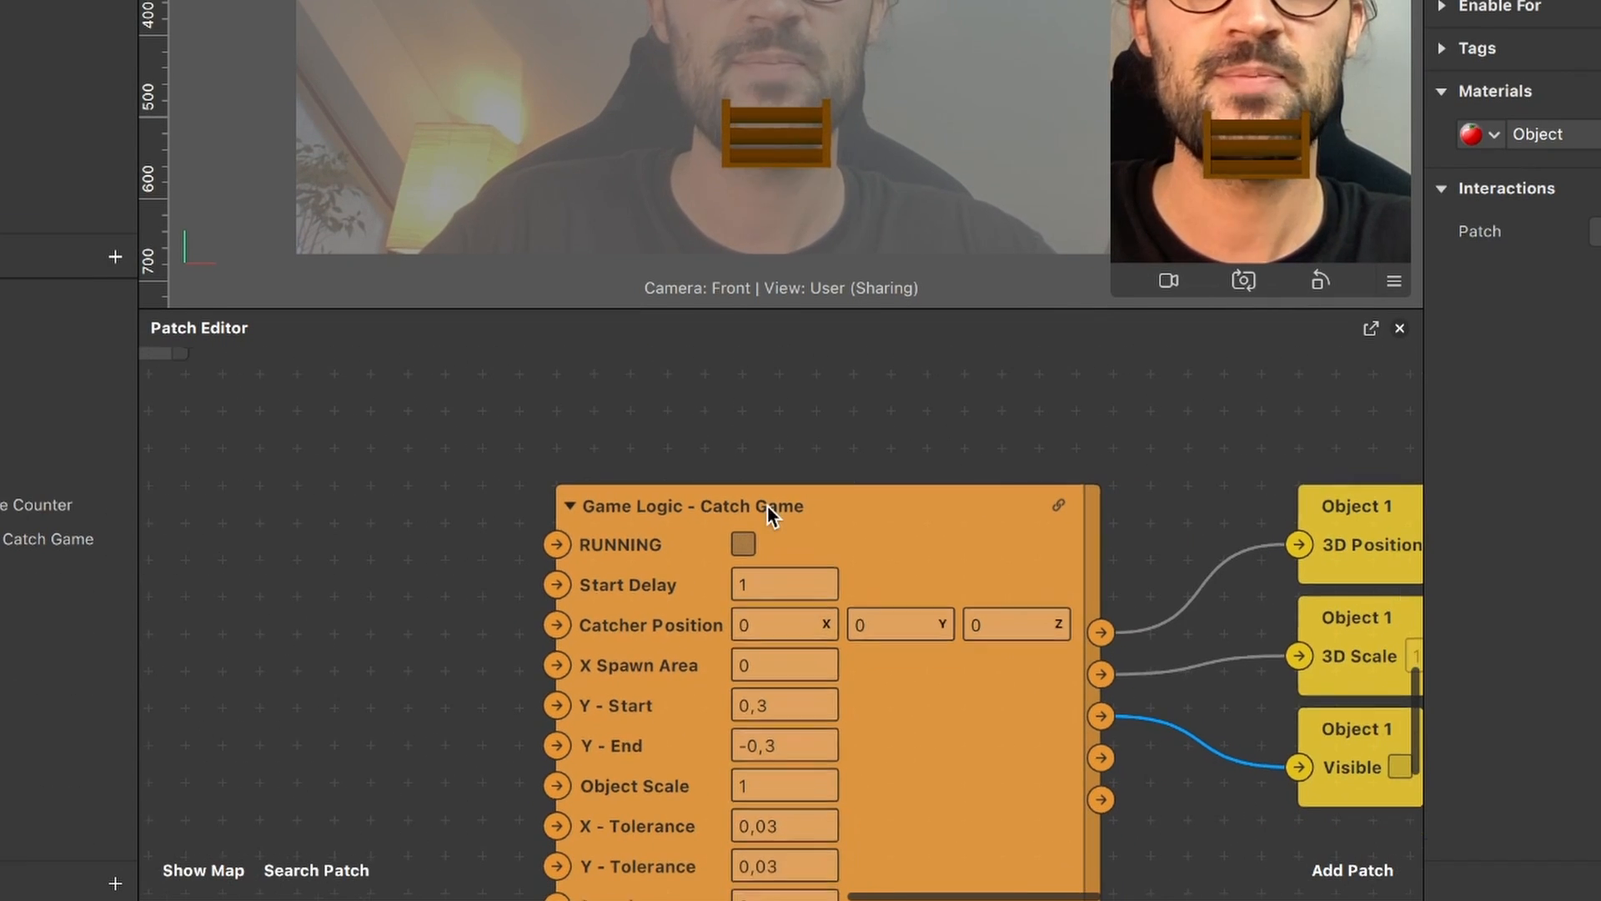
pyautogui.click(743, 543)
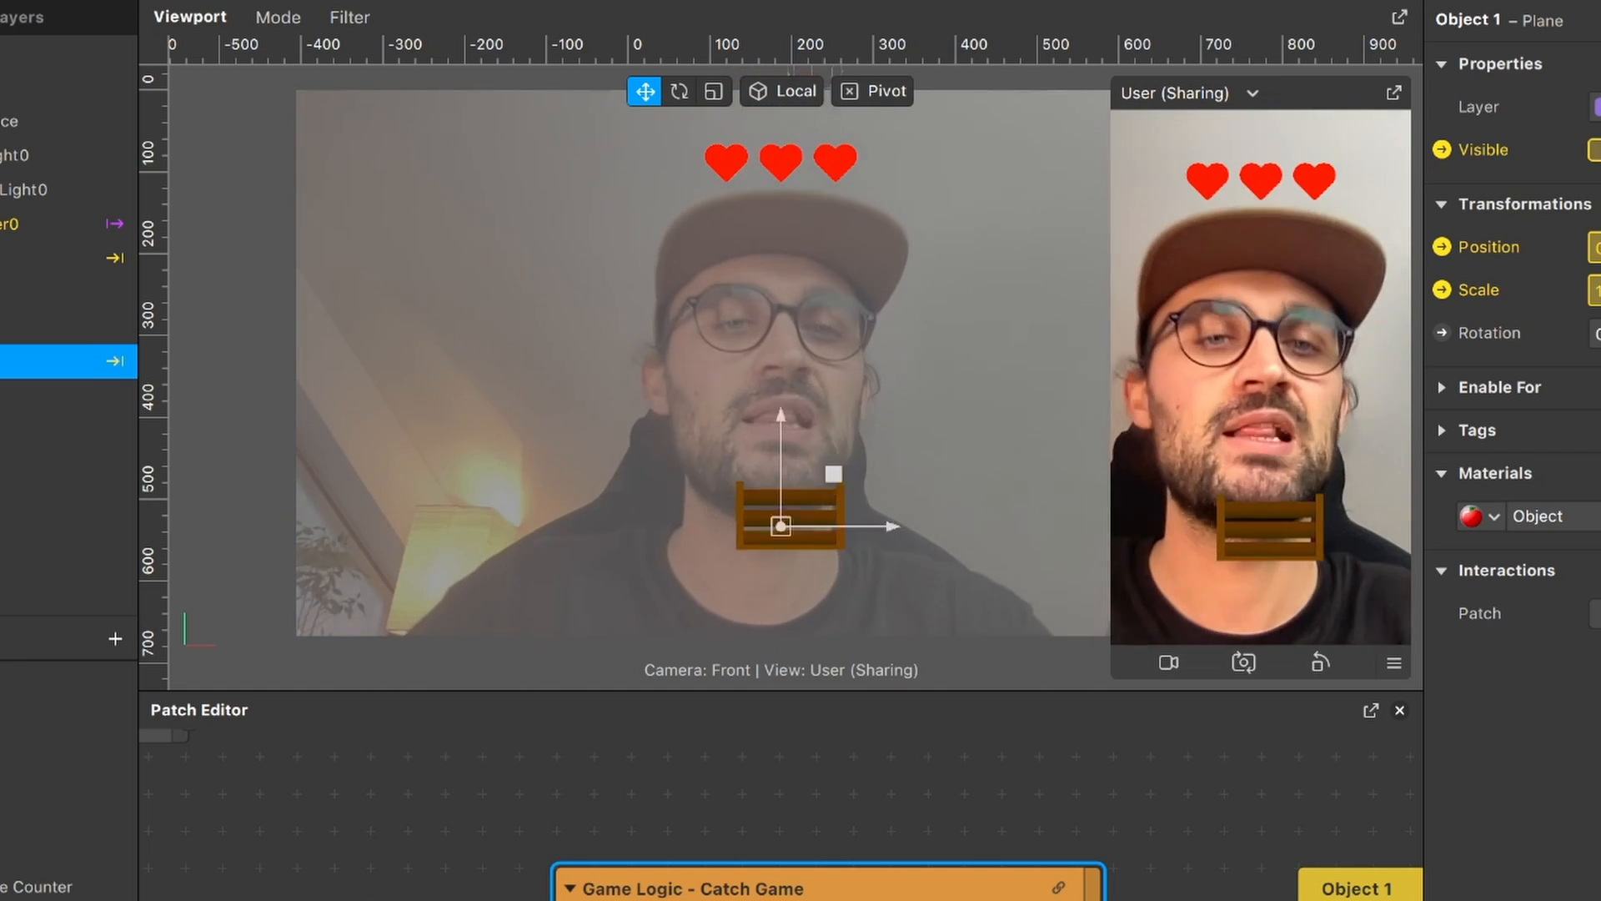
# Step: Move the Catcher's Pack patch down so it sits beside the inputs of the Game Logic - Catch Game patch
pyautogui.scroll(-3, 658, 894)
pyautogui.hscroll(-3, 658, 894)
pyautogui.scroll(2, 658, 894)
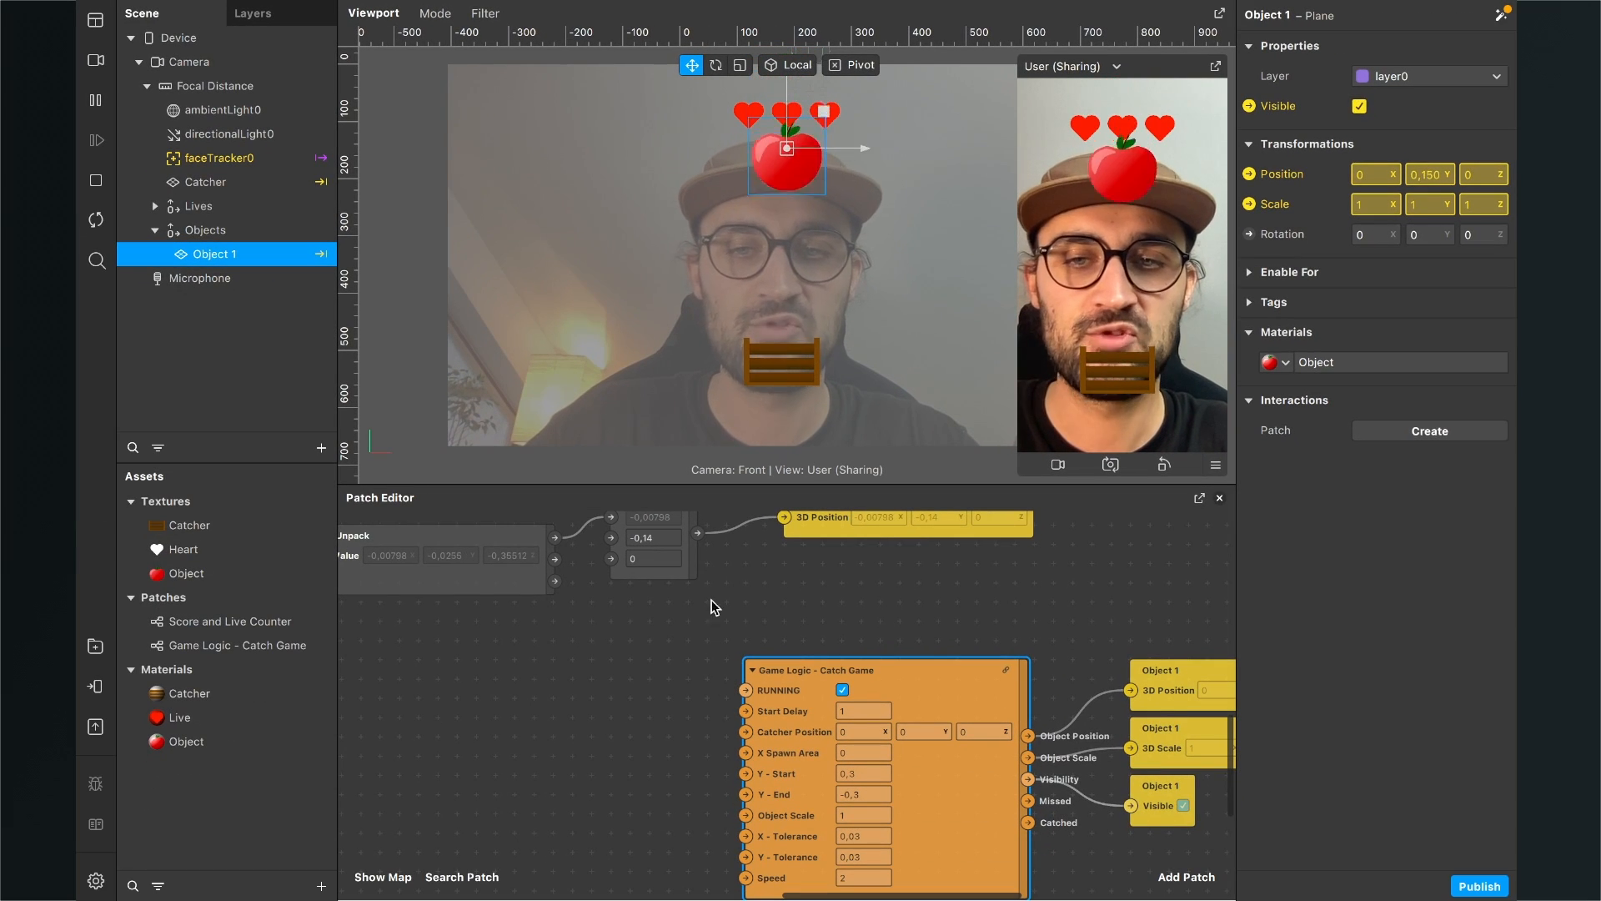
pyautogui.click(693, 549)
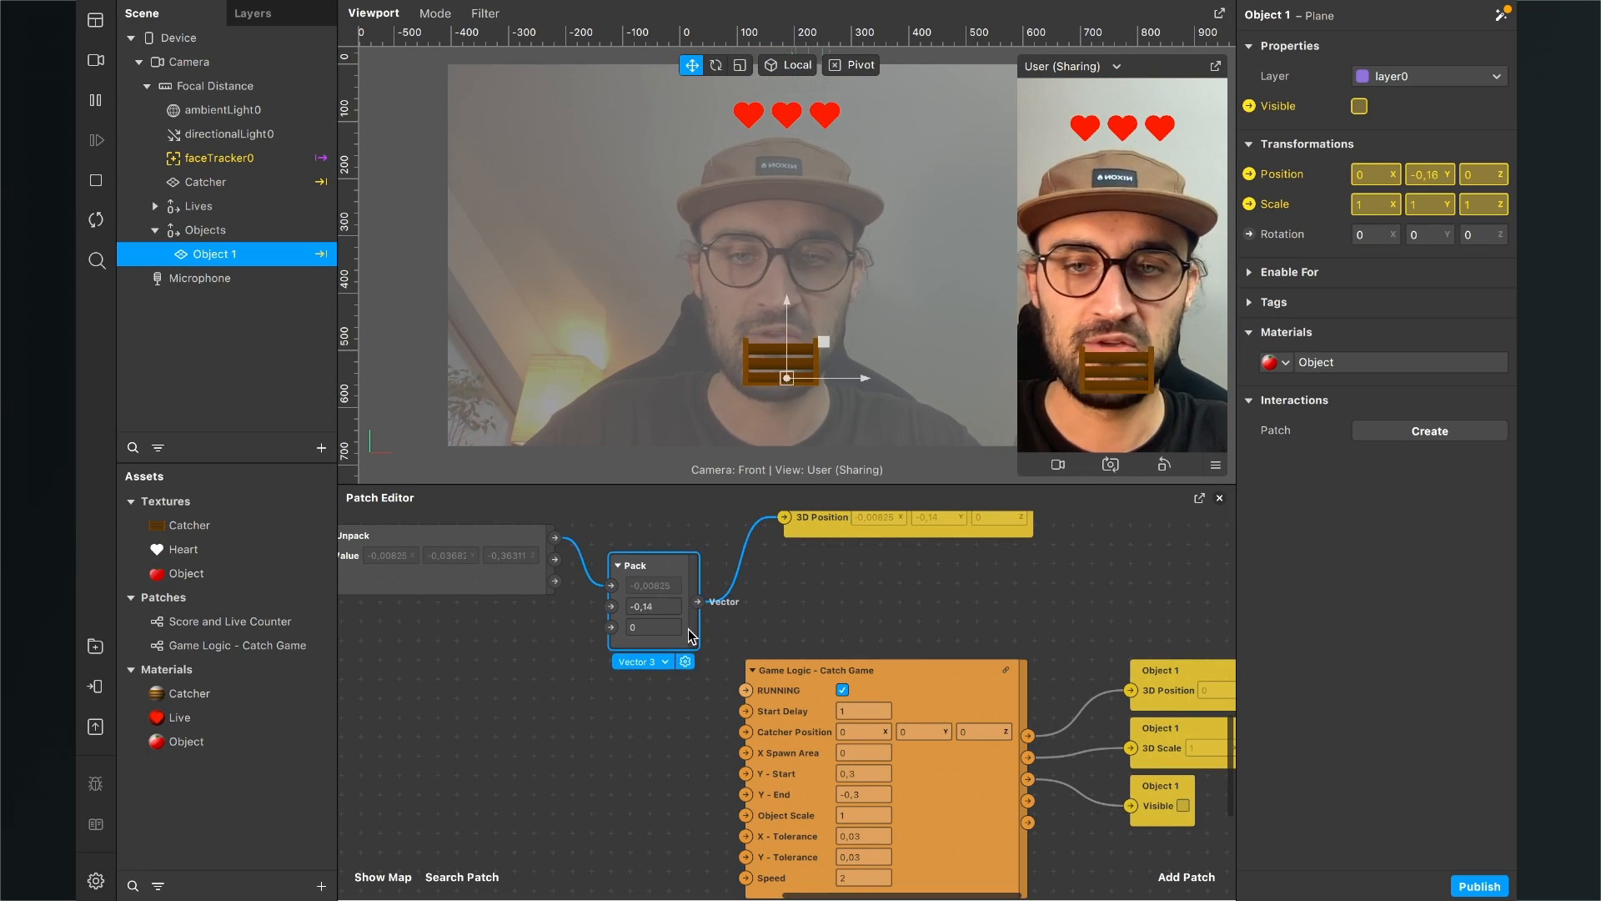
pyautogui.scroll(2, 809, 674)
pyautogui.scroll(-2, 809, 674)
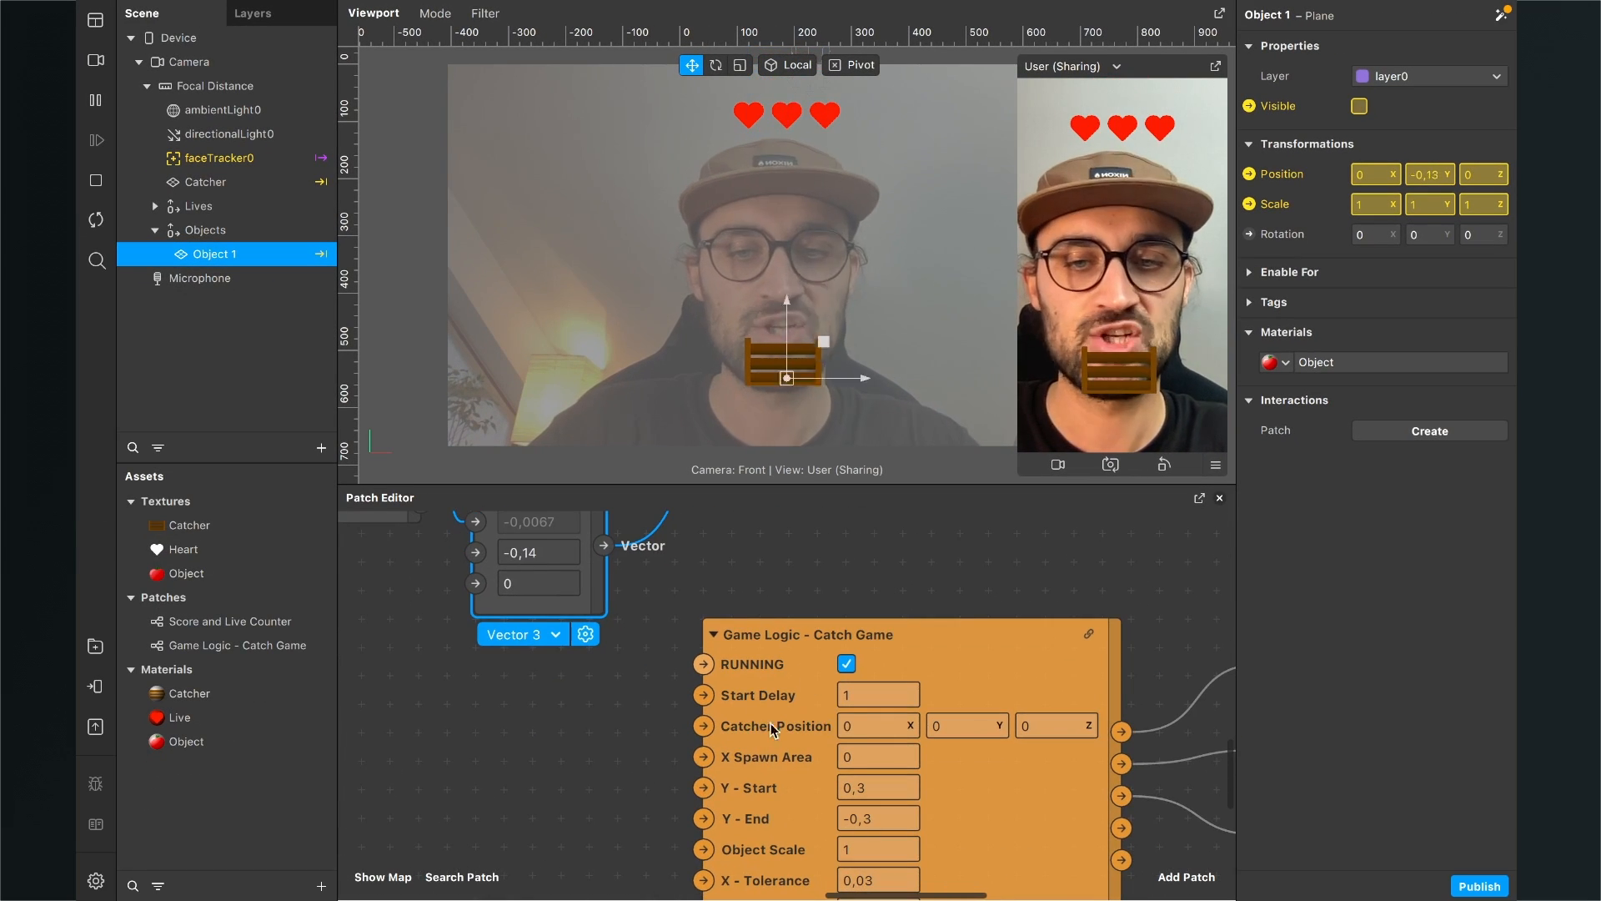
pyautogui.scroll(-3, 708, 734)
pyautogui.hscroll(-2, 707, 734)
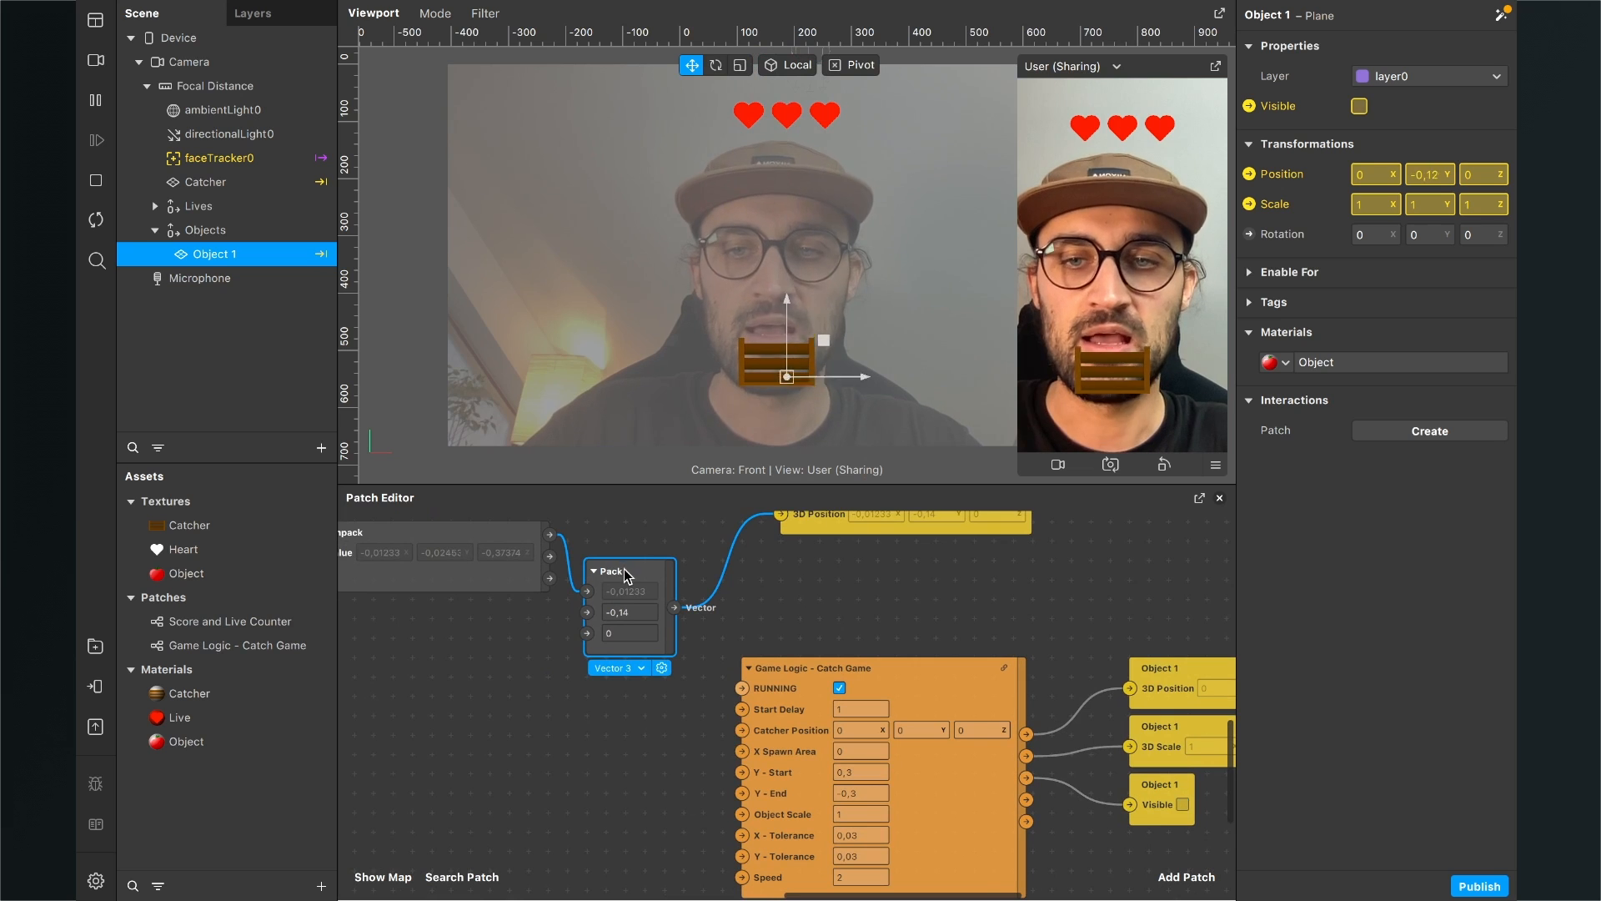
pyautogui.scroll(-2, 658, 574)
pyautogui.hscroll(-2, 672, 571)
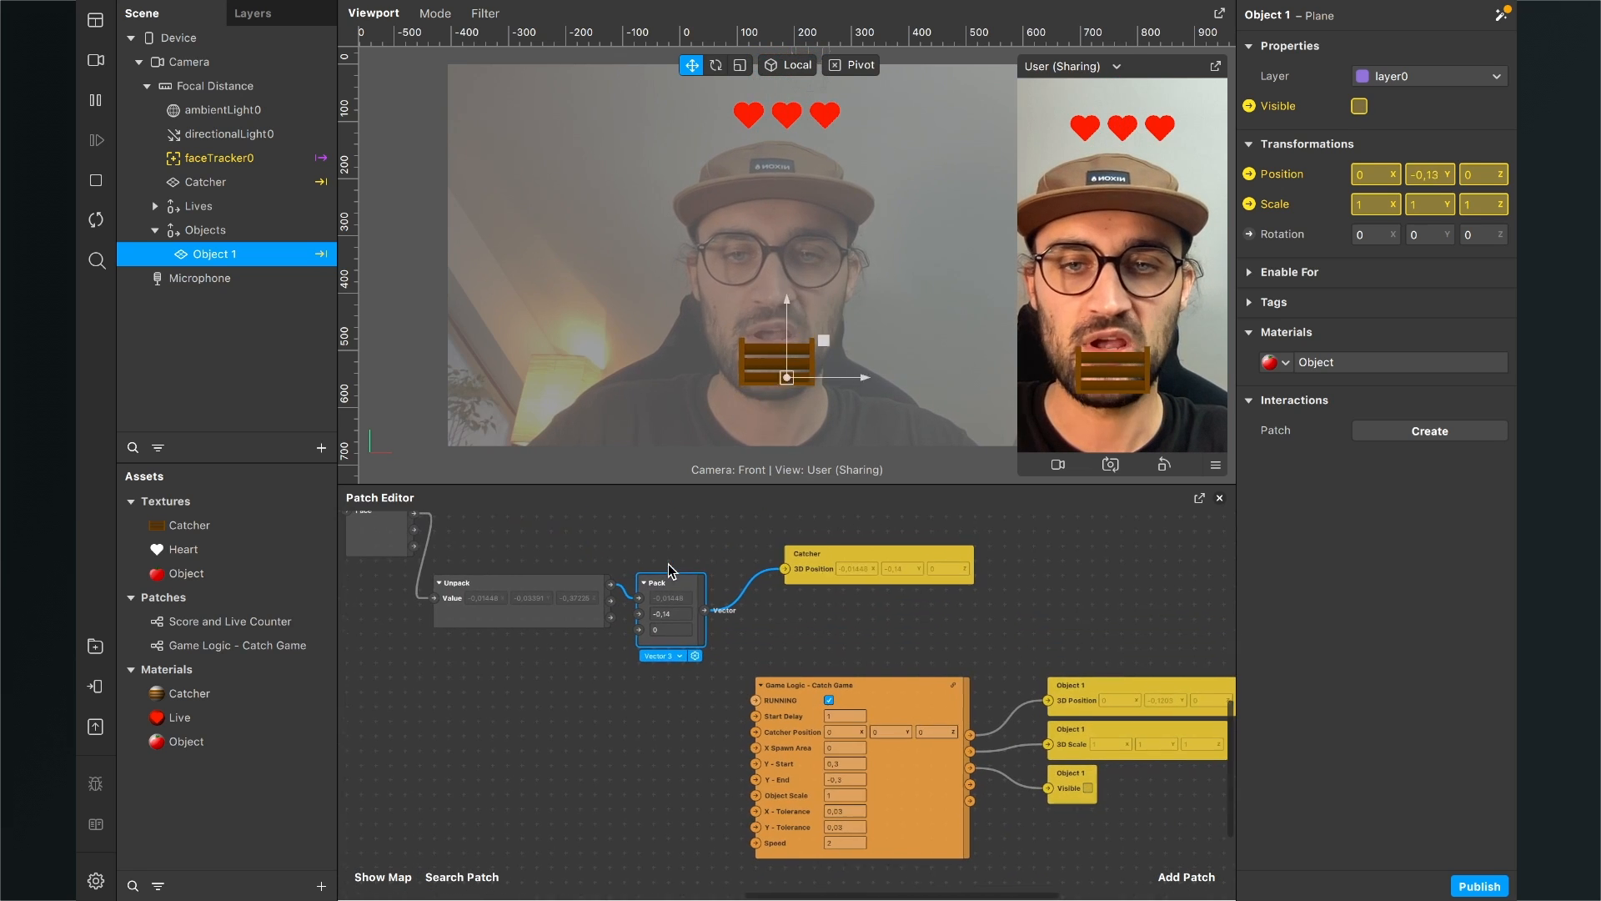
pyautogui.hscroll(-2, 689, 598)
pyautogui.scroll(1, 689, 598)
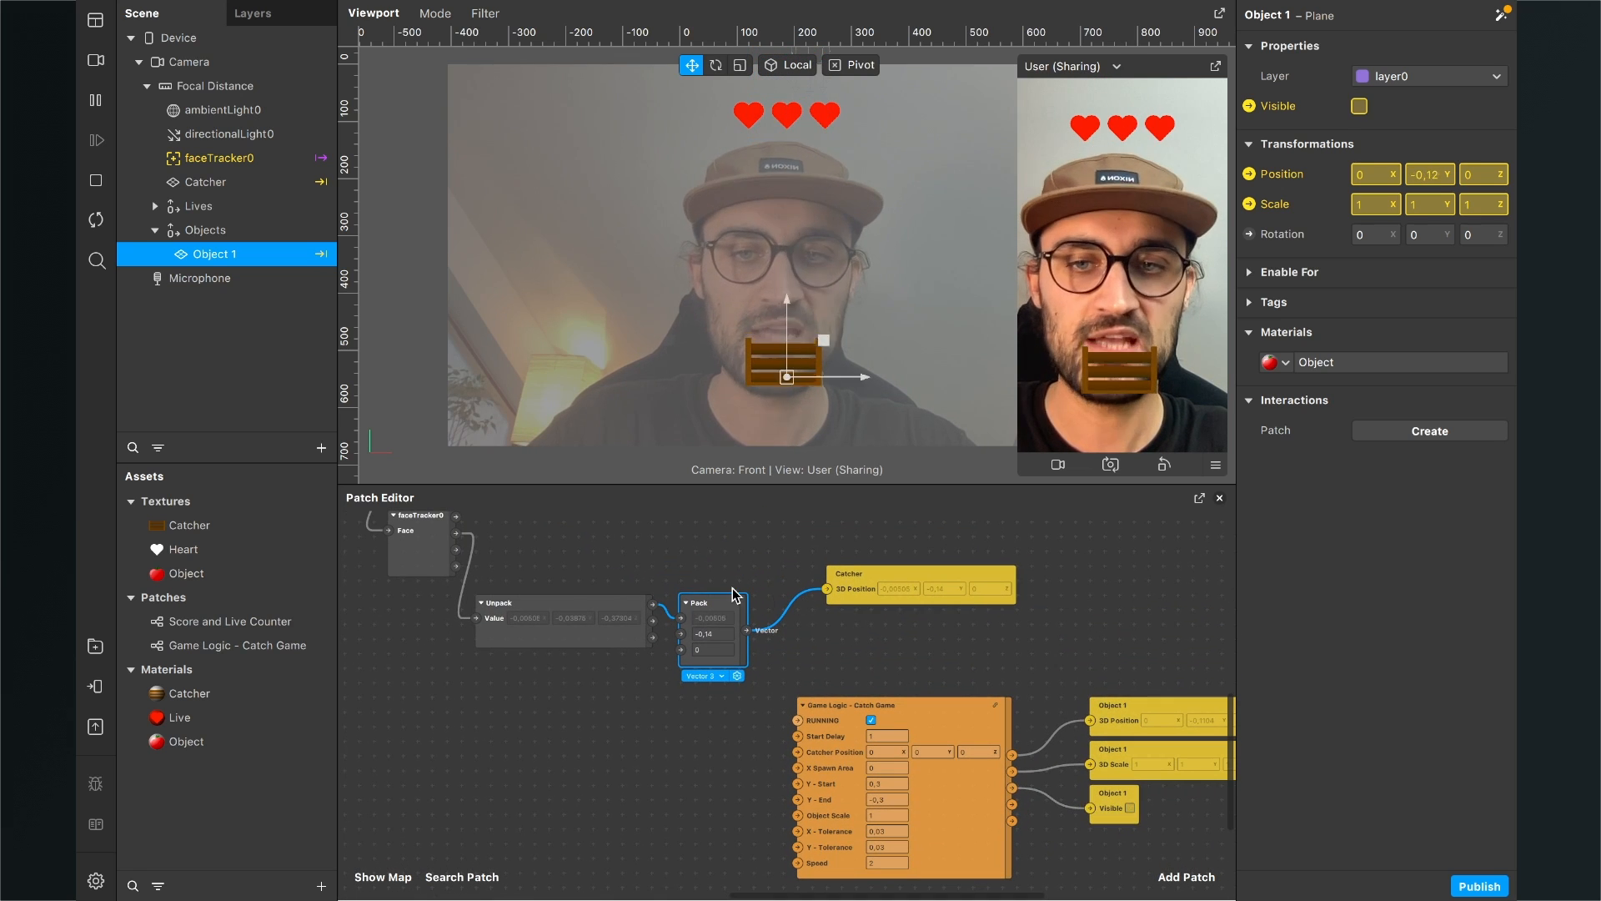
pyautogui.scroll(3, 734, 594)
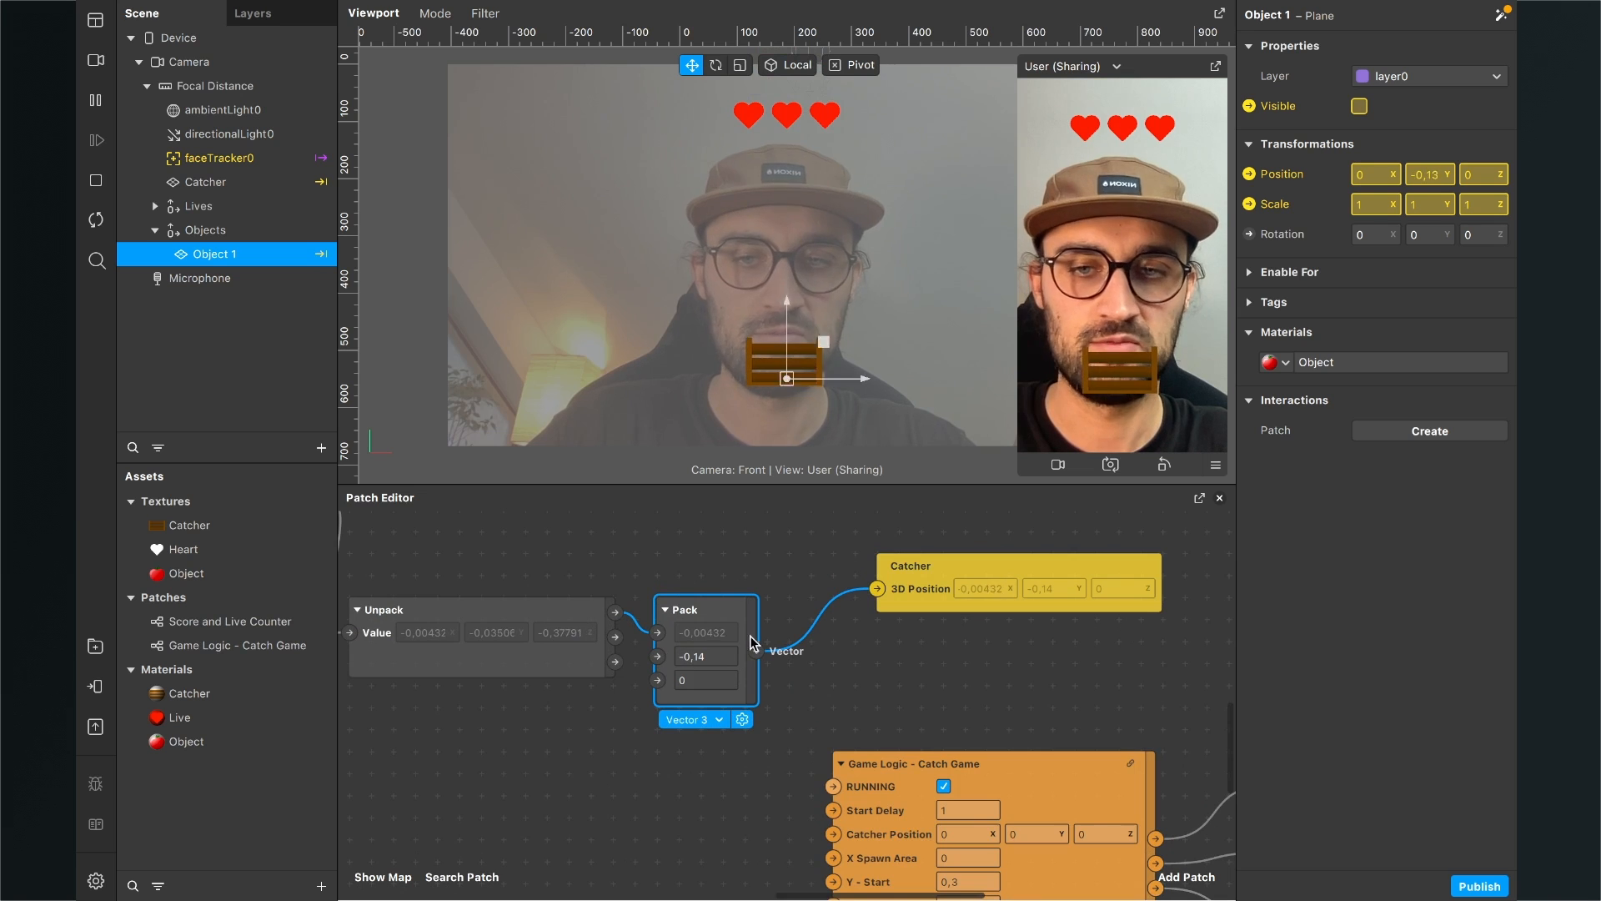
pyautogui.moveTo(734, 619); pyautogui.dragTo(718, 716)
# Step: Connect the Pack patch's Vector output to the Catcher Position input of the Game Logic patch
pyautogui.scroll(-2, 726, 660)
pyautogui.scroll(-2, 717, 723)
pyautogui.scroll(3, 717, 722)
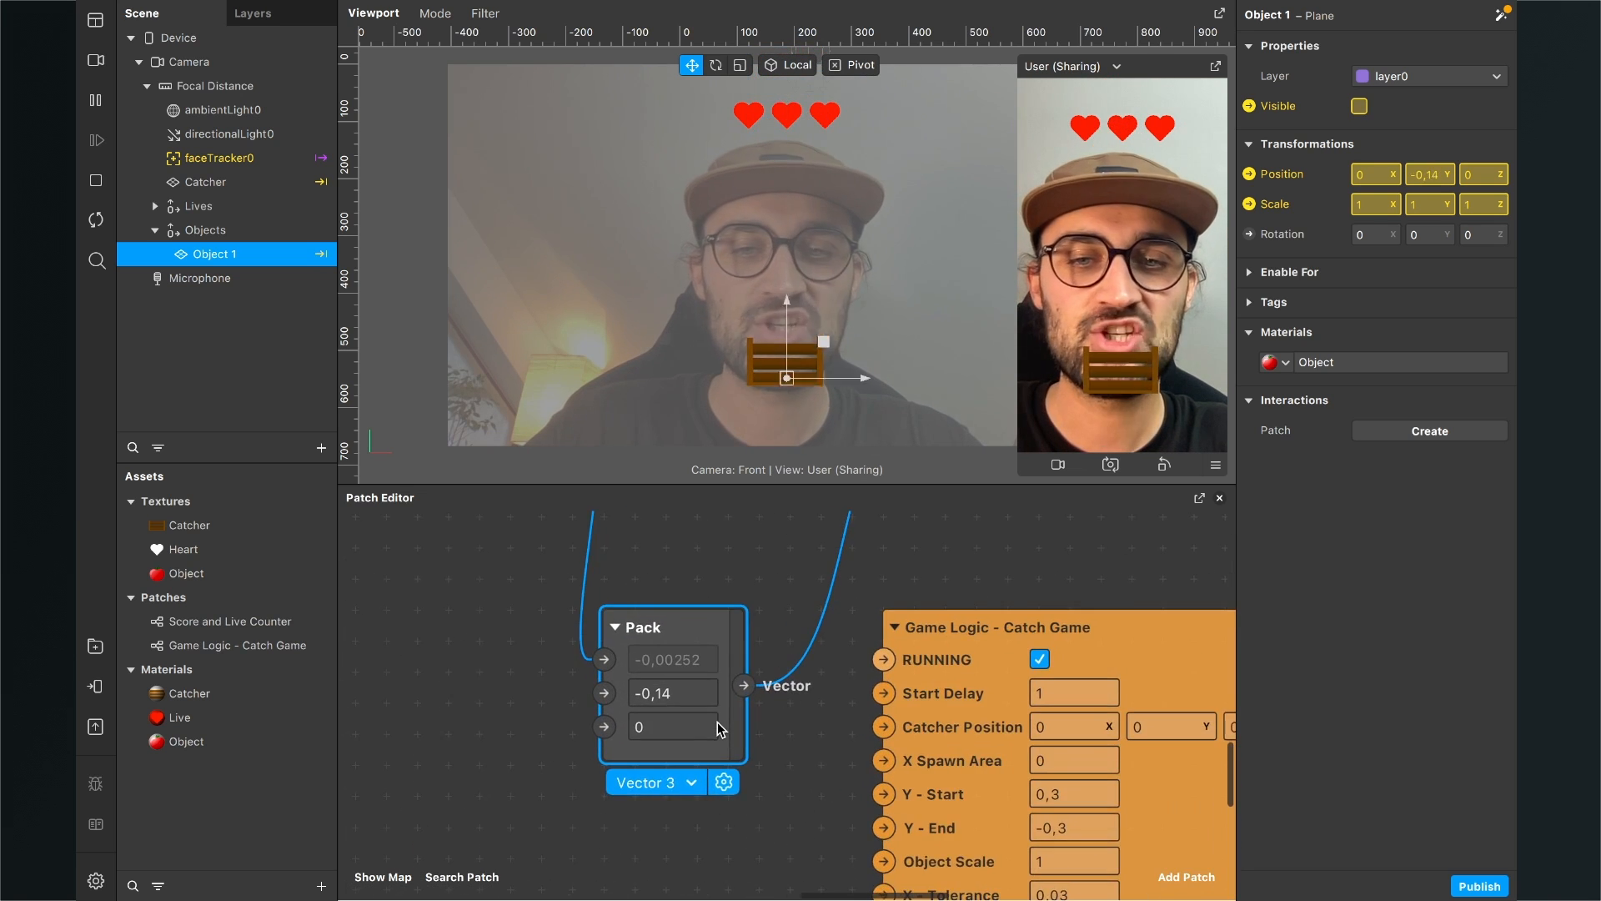
pyautogui.moveTo(713, 653); pyautogui.dragTo(850, 694)
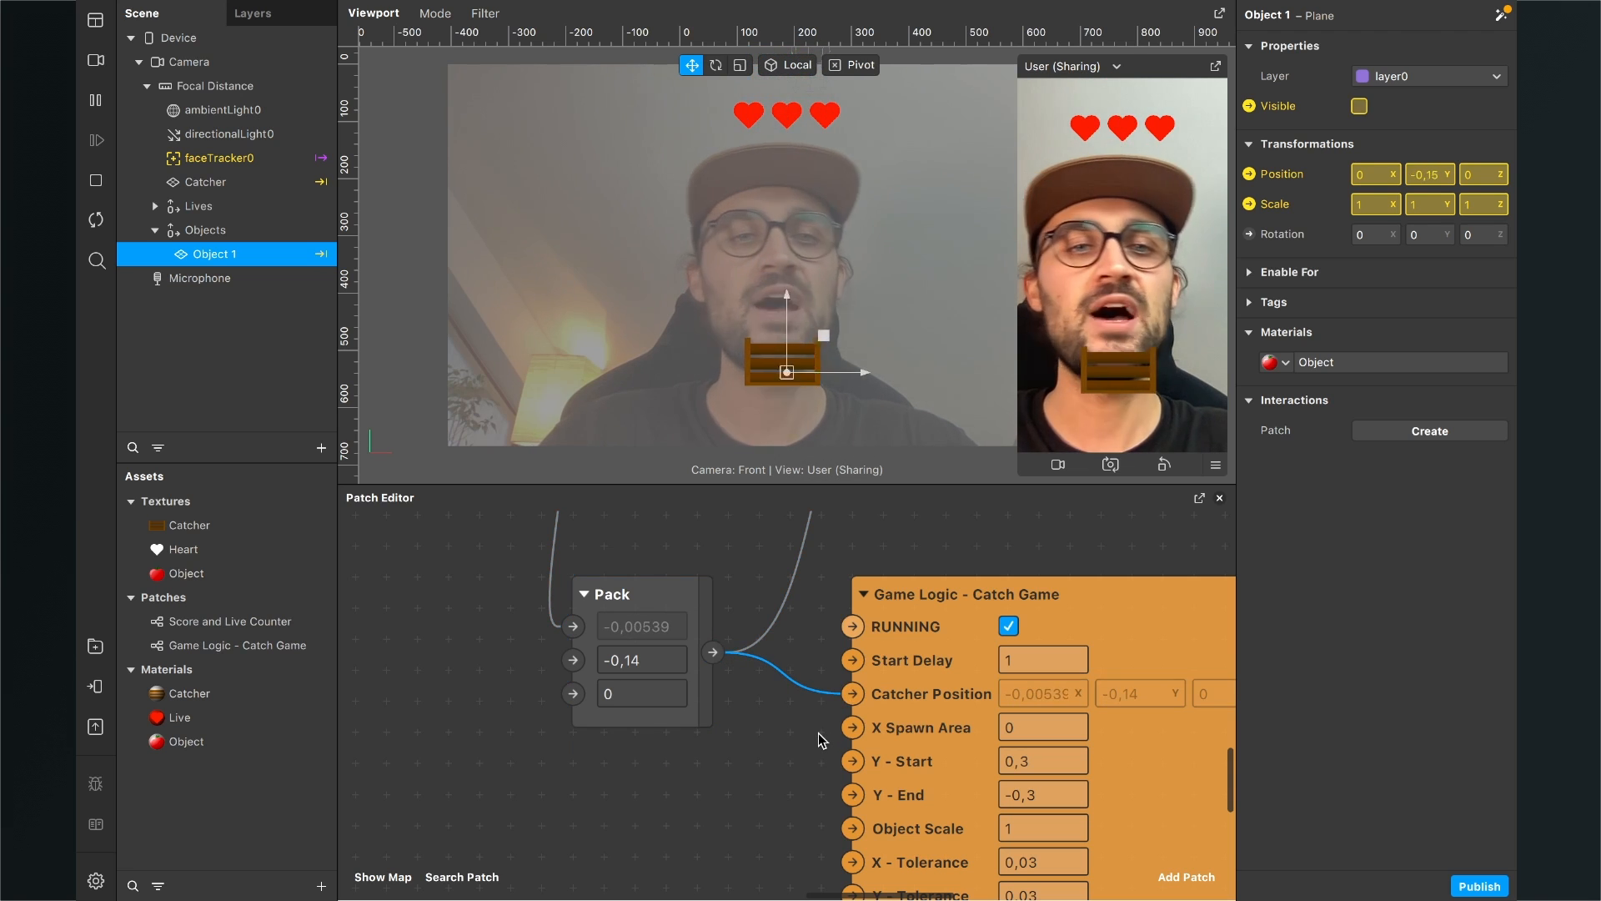
# Step: Set the Object Scale of the Game Logic - Catch Game patch to 0,7
pyautogui.scroll(-3, 818, 733)
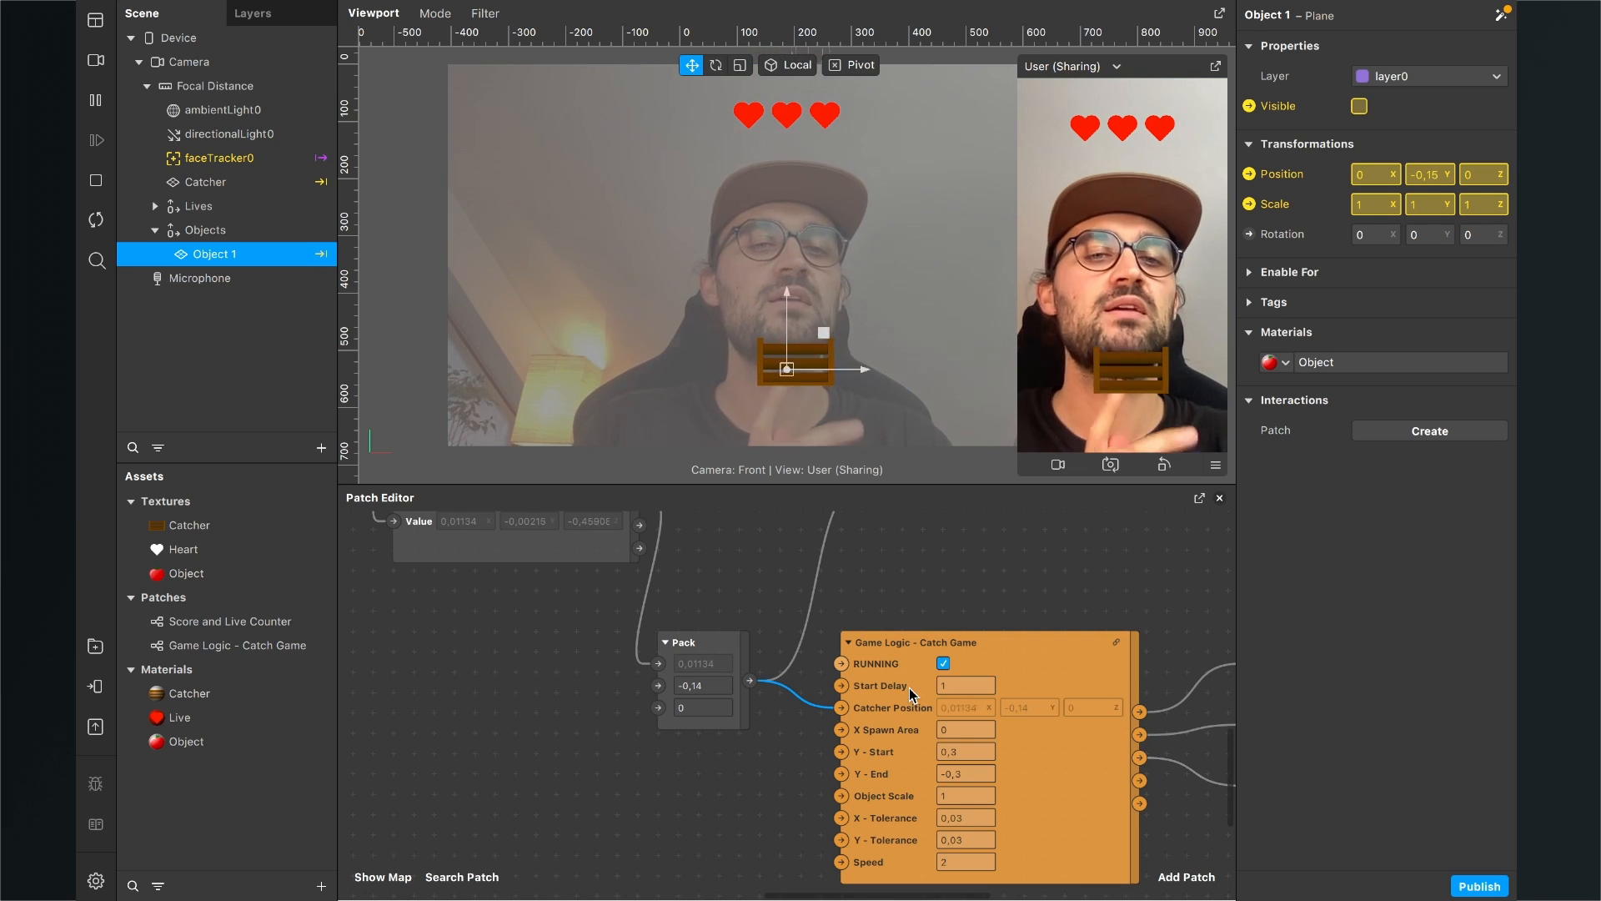
pyautogui.scroll(3, 909, 688)
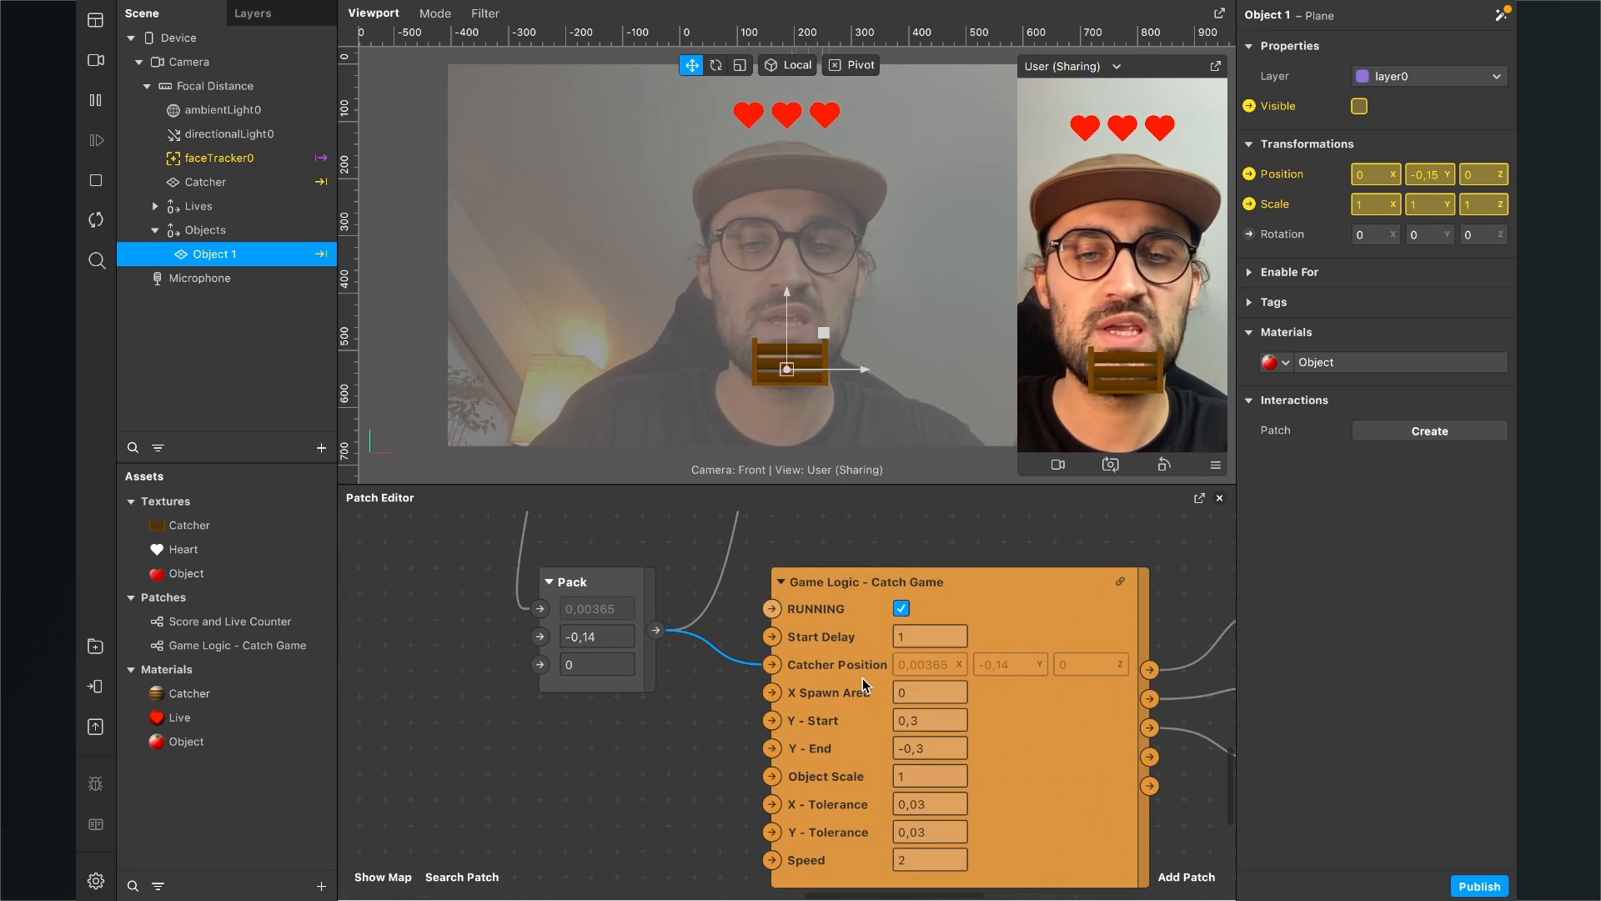
pyautogui.hscroll(3, 862, 678)
pyautogui.scroll(-1, 862, 678)
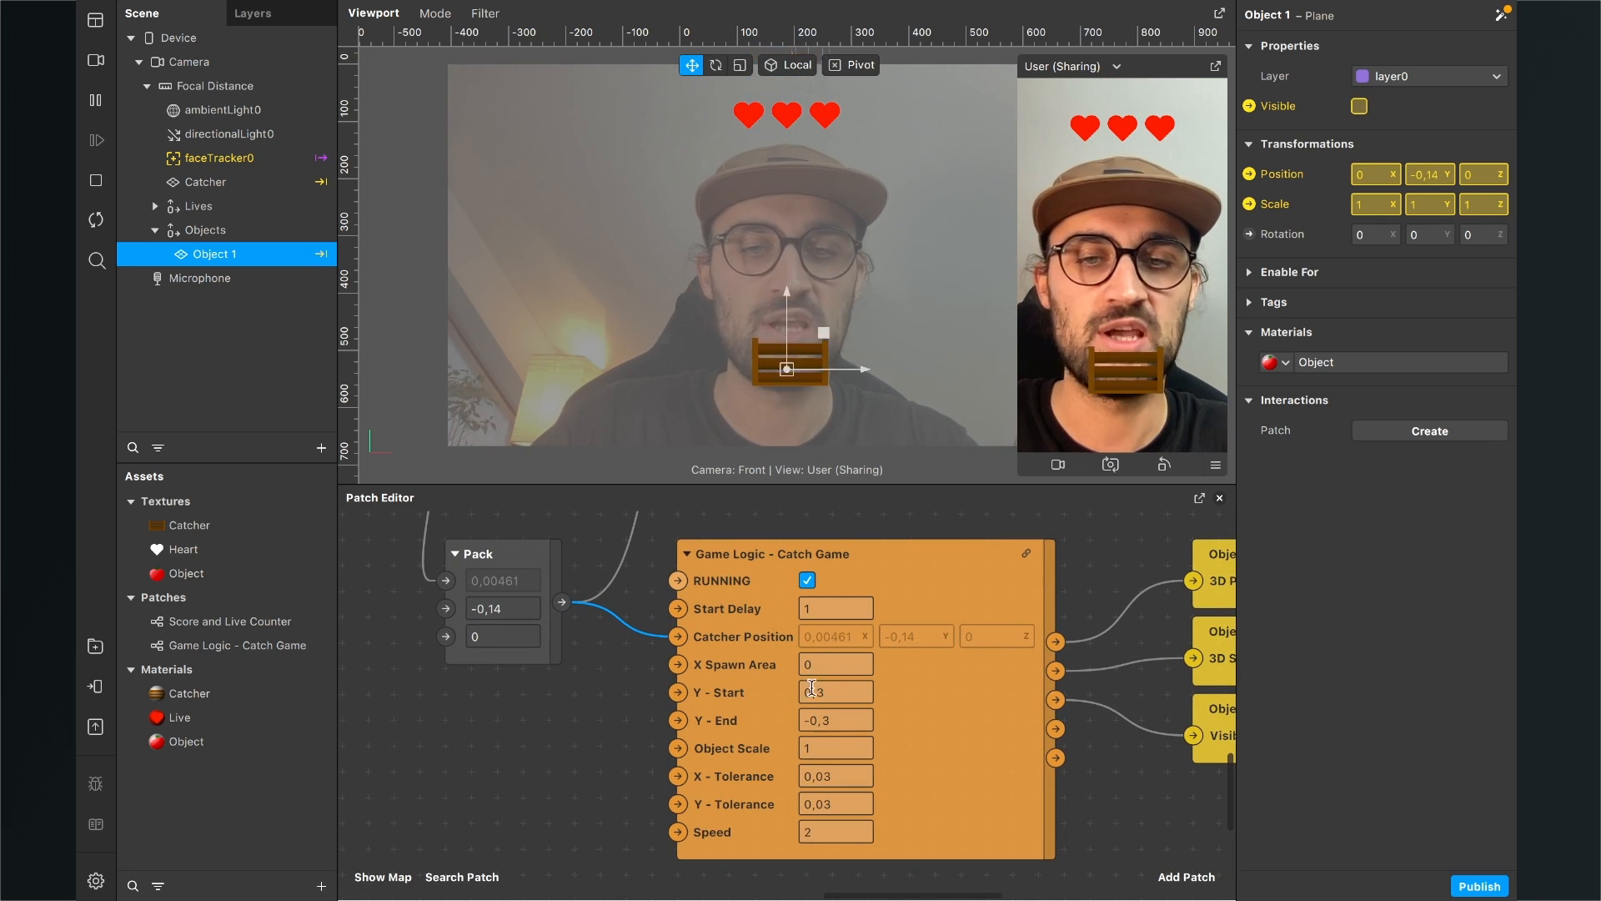
pyautogui.click(967, 718)
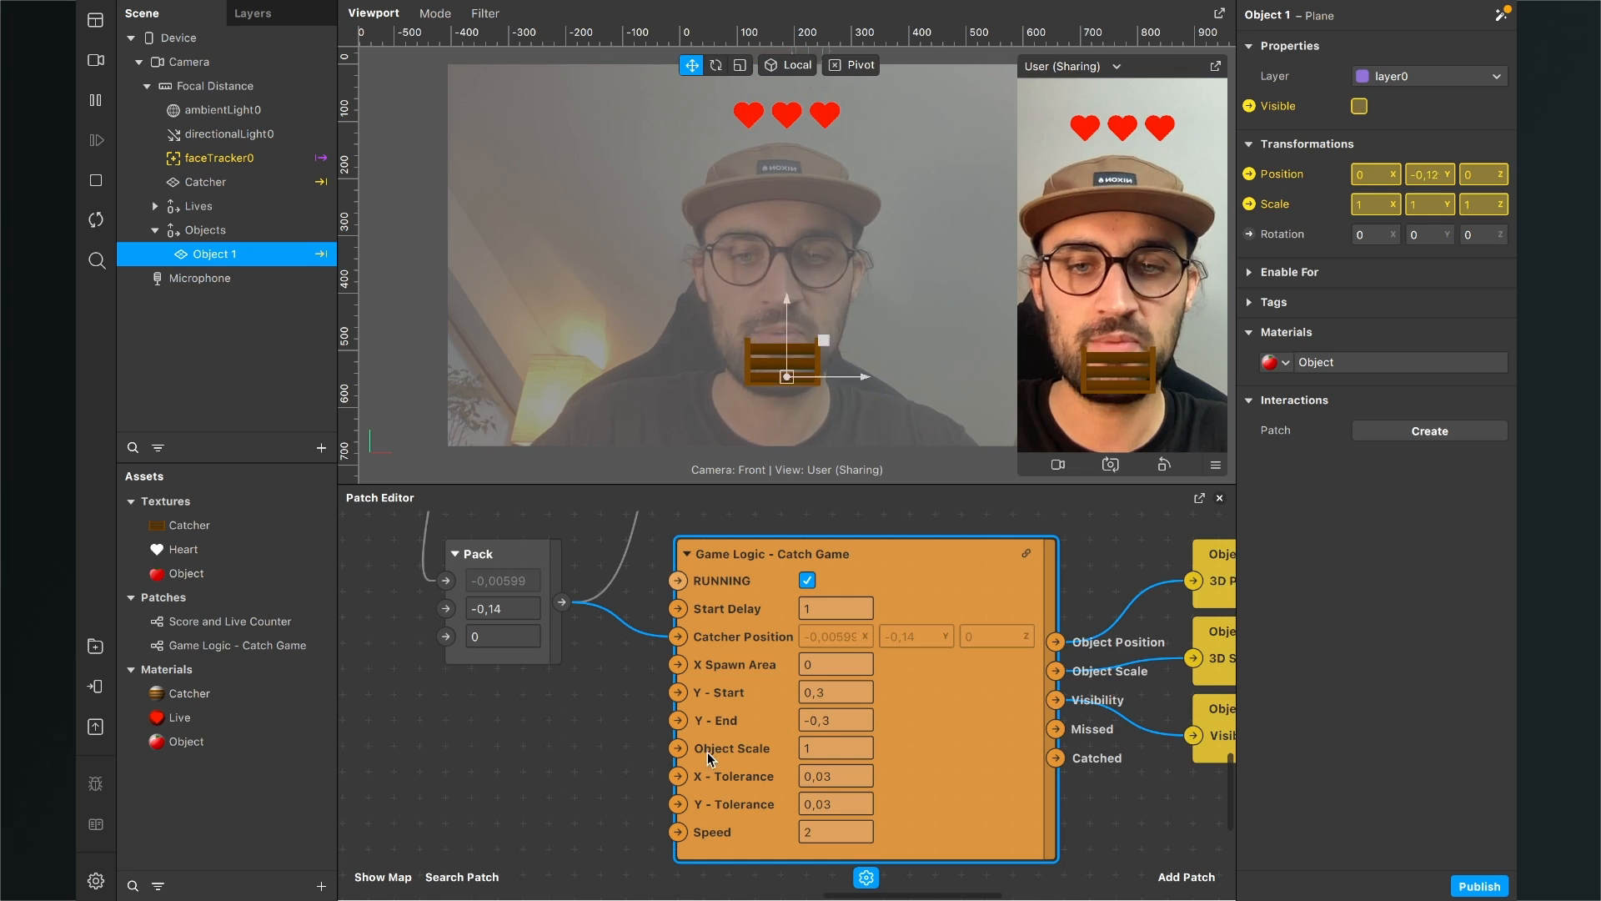
pyautogui.click(869, 747)
pyautogui.write('0')
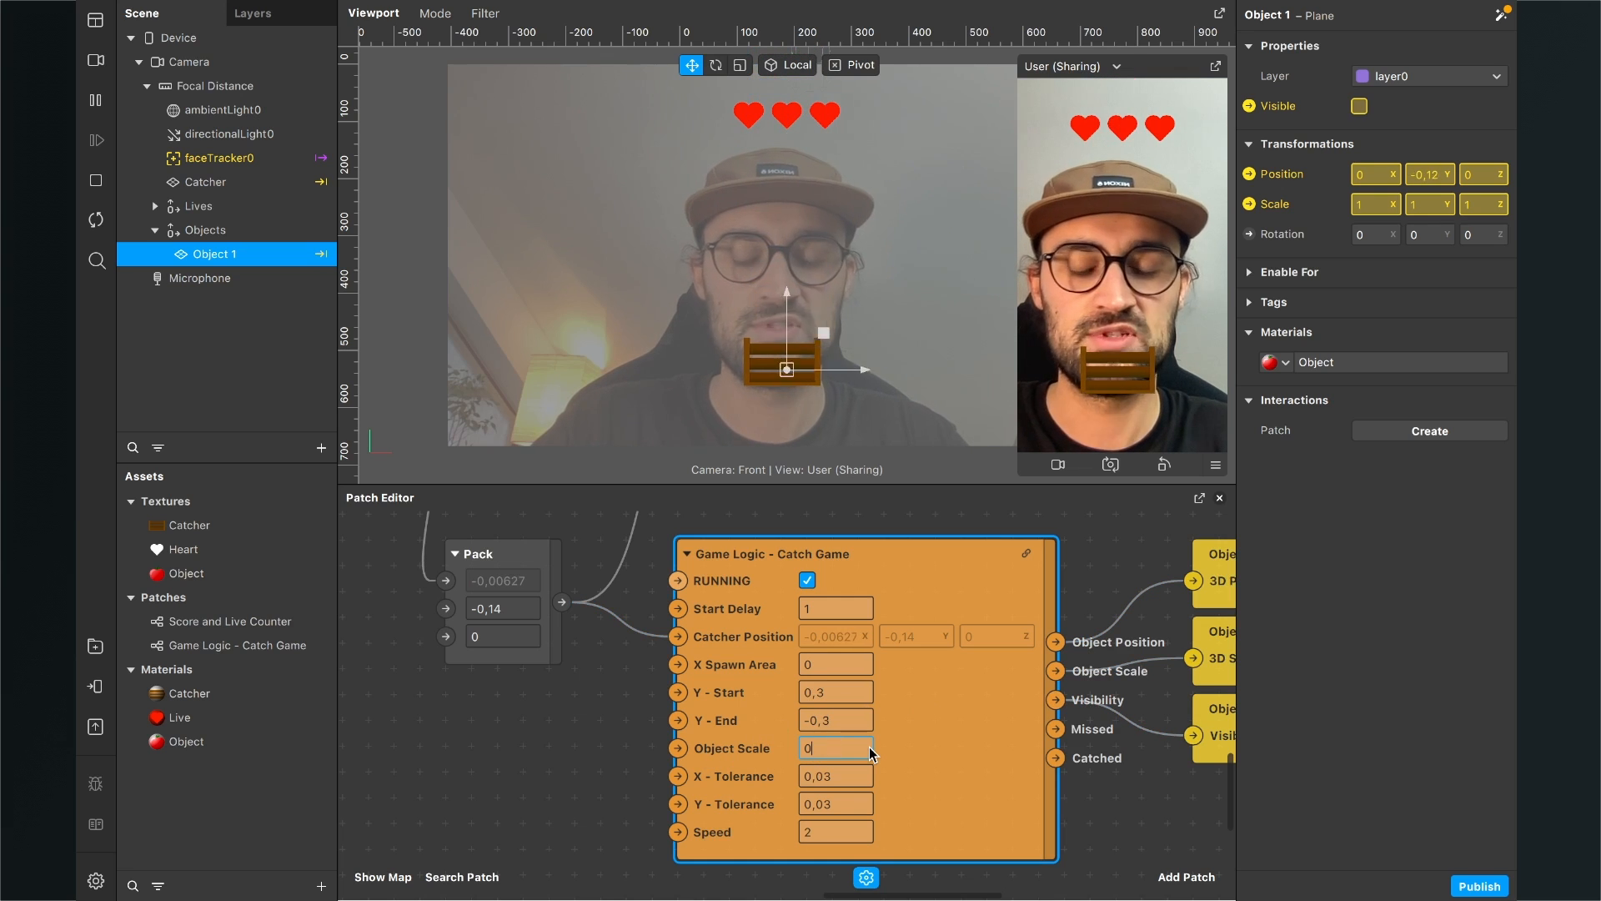
pyautogui.write(',7')
pyautogui.press('Return')
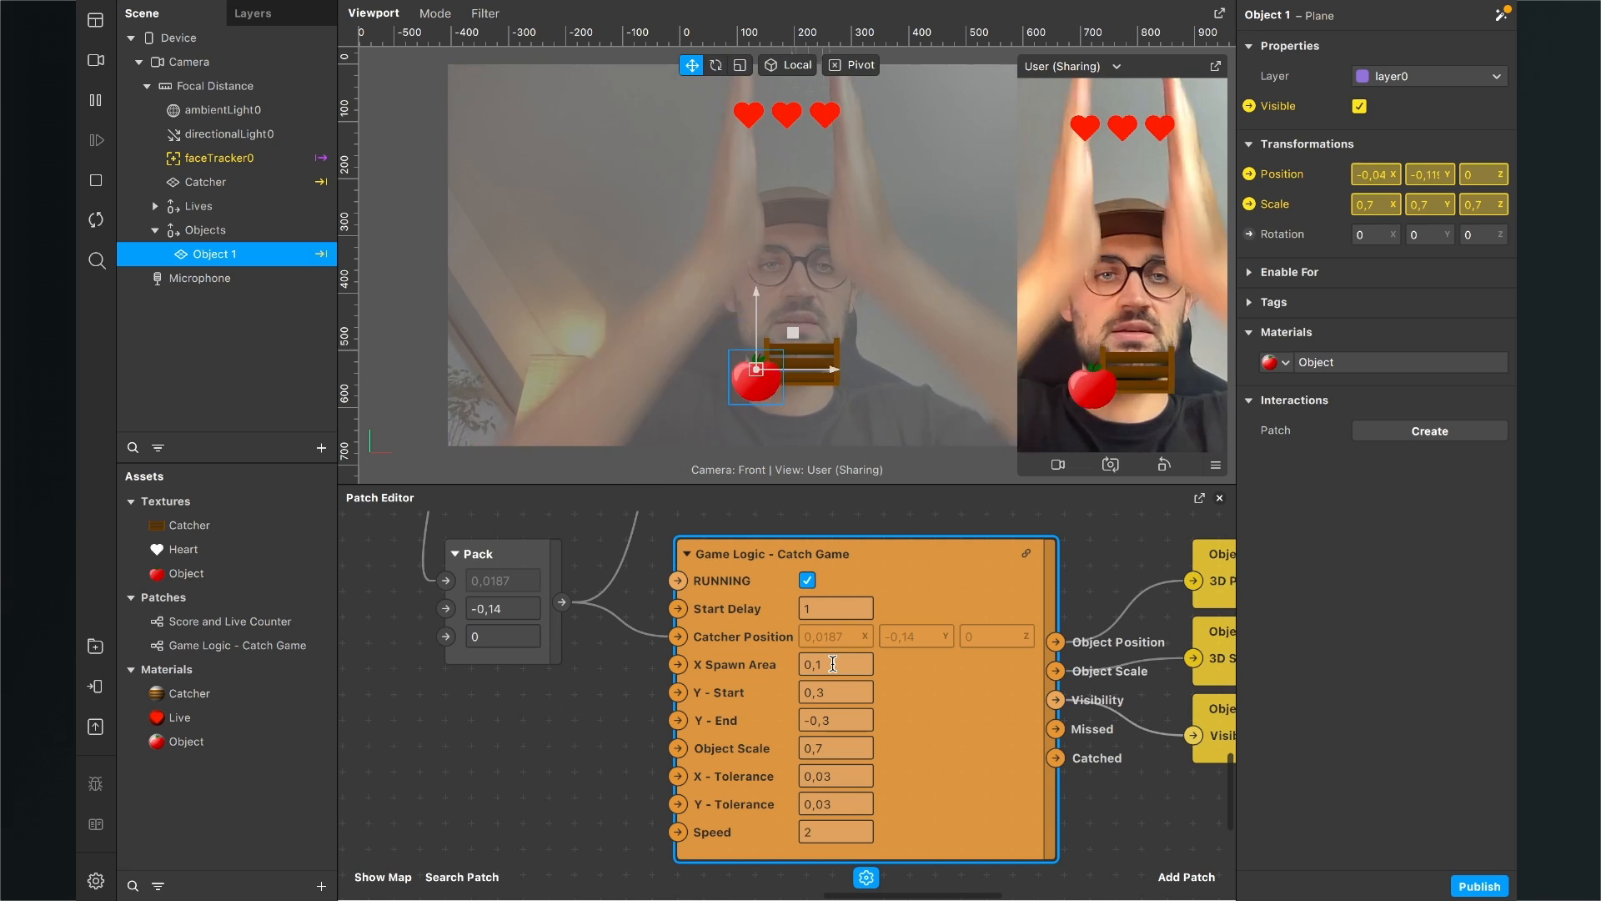
# Step: Set the Game Logic patch's X Spawn Area to 0,3 and its Start Delay to 0
pyautogui.click(833, 663)
pyautogui.write('0,1')
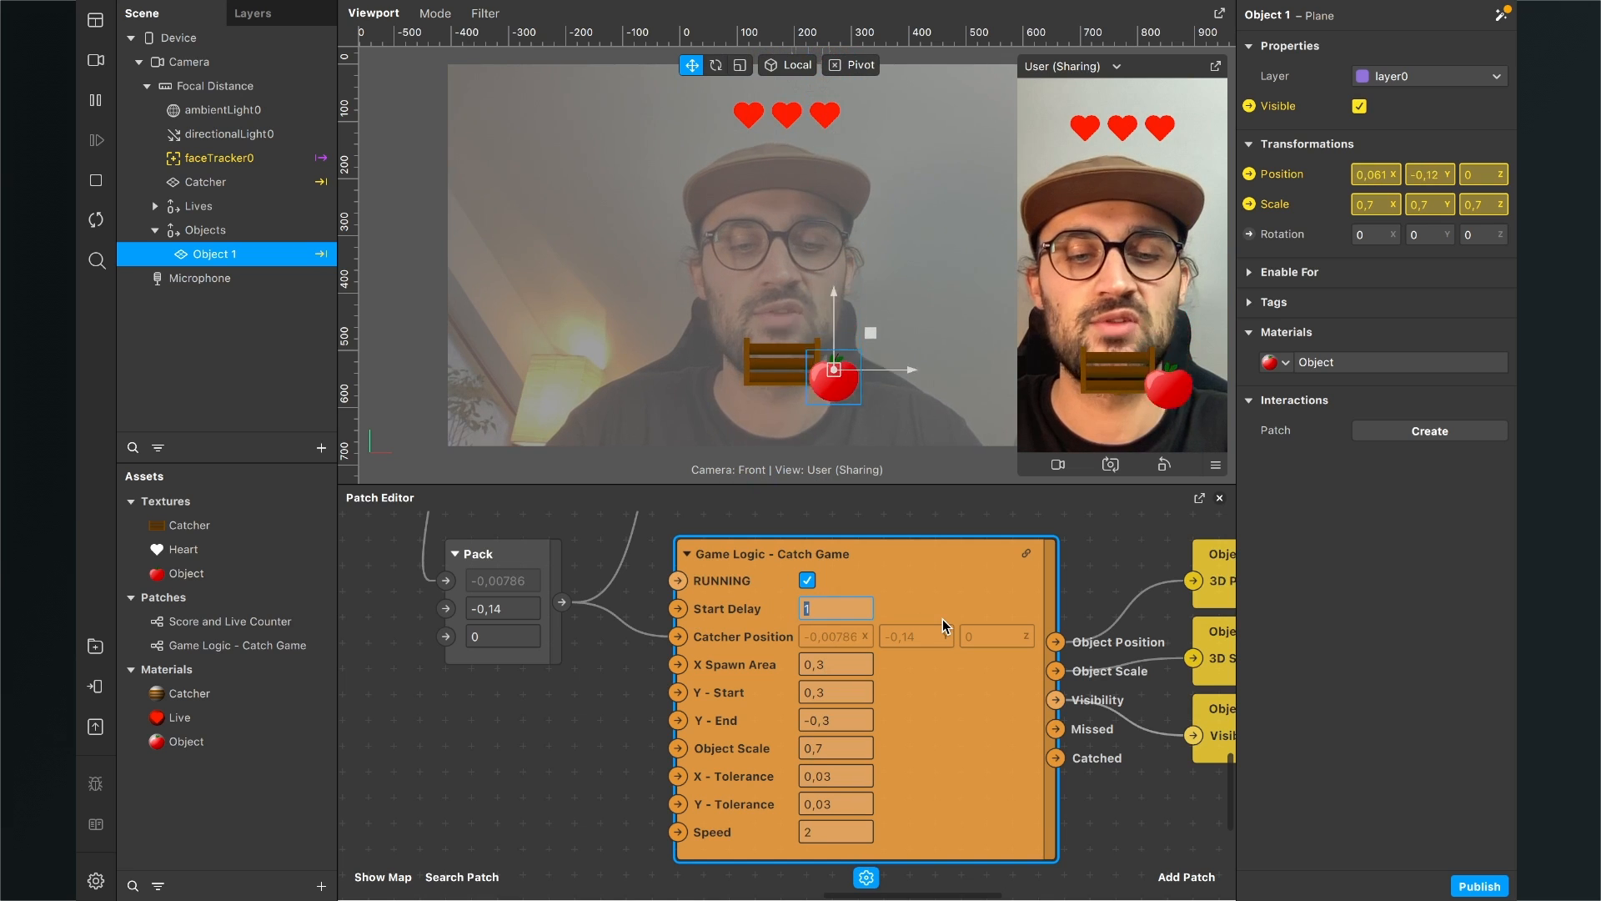
pyautogui.write('0')
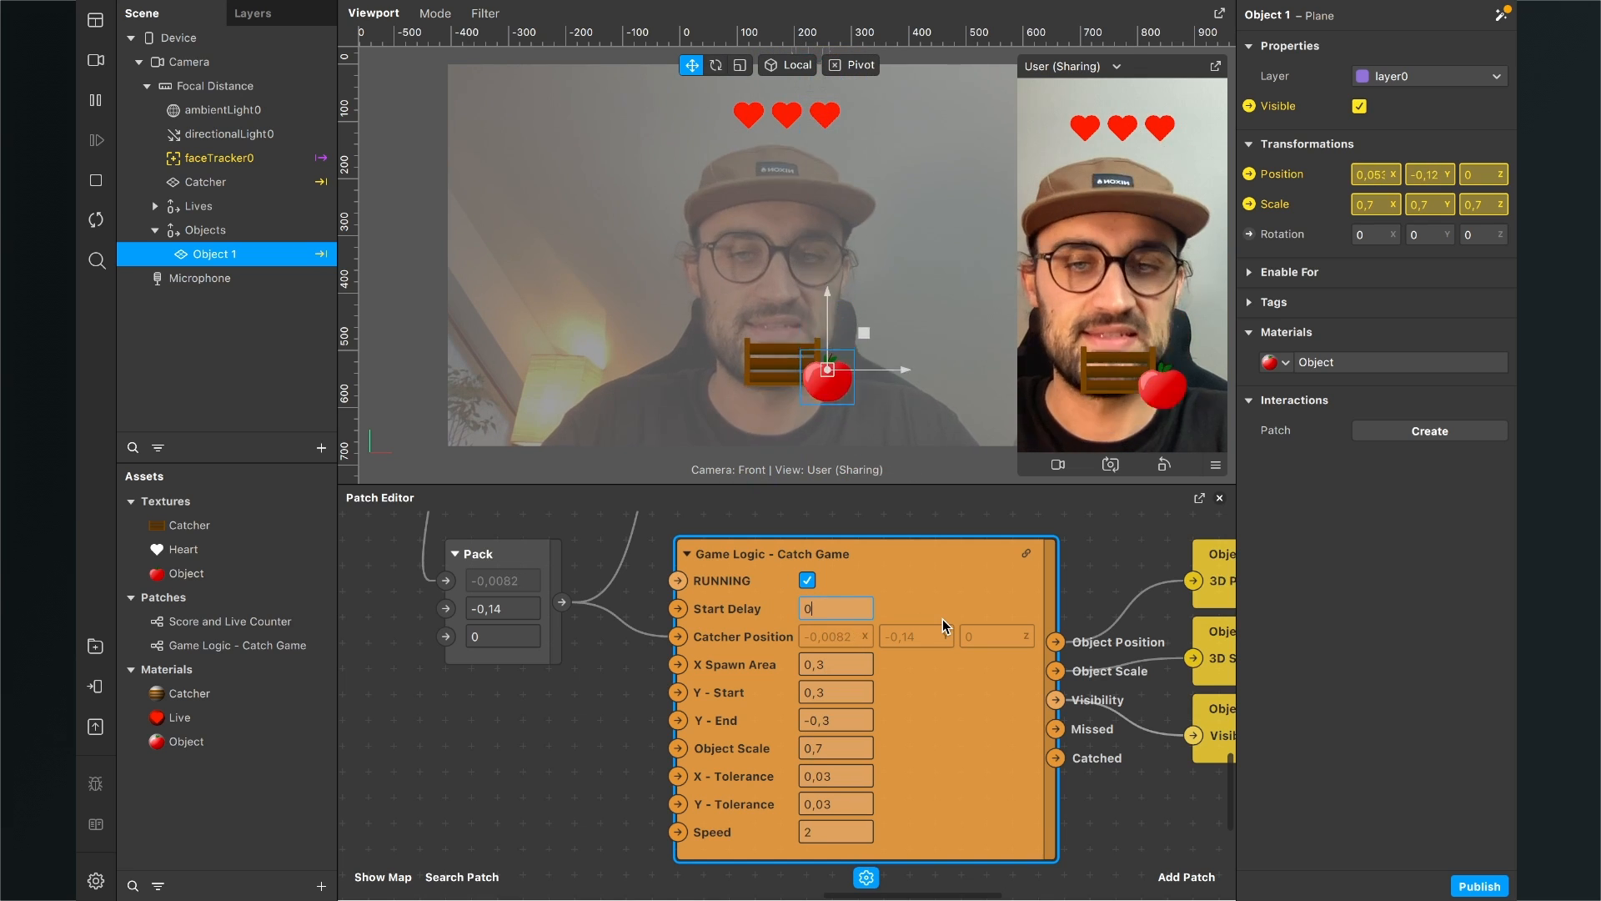
pyautogui.press('Return')
# Step: Add a new plane to the scene and name it Object 2
pyautogui.scroll(-3, 942, 619)
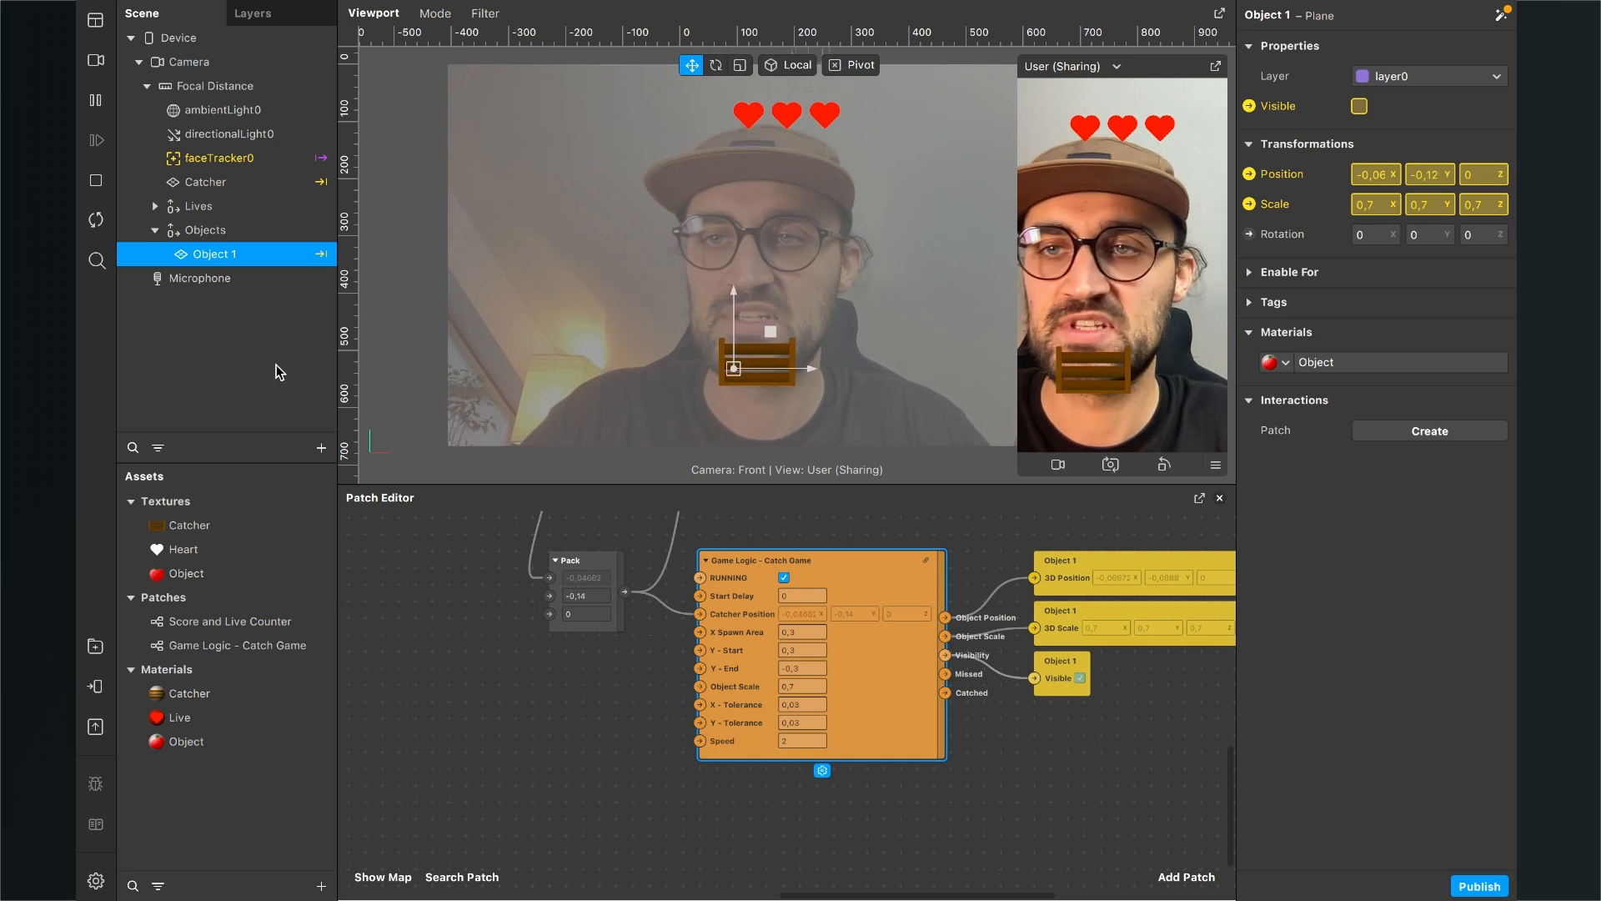
pyautogui.click(321, 448)
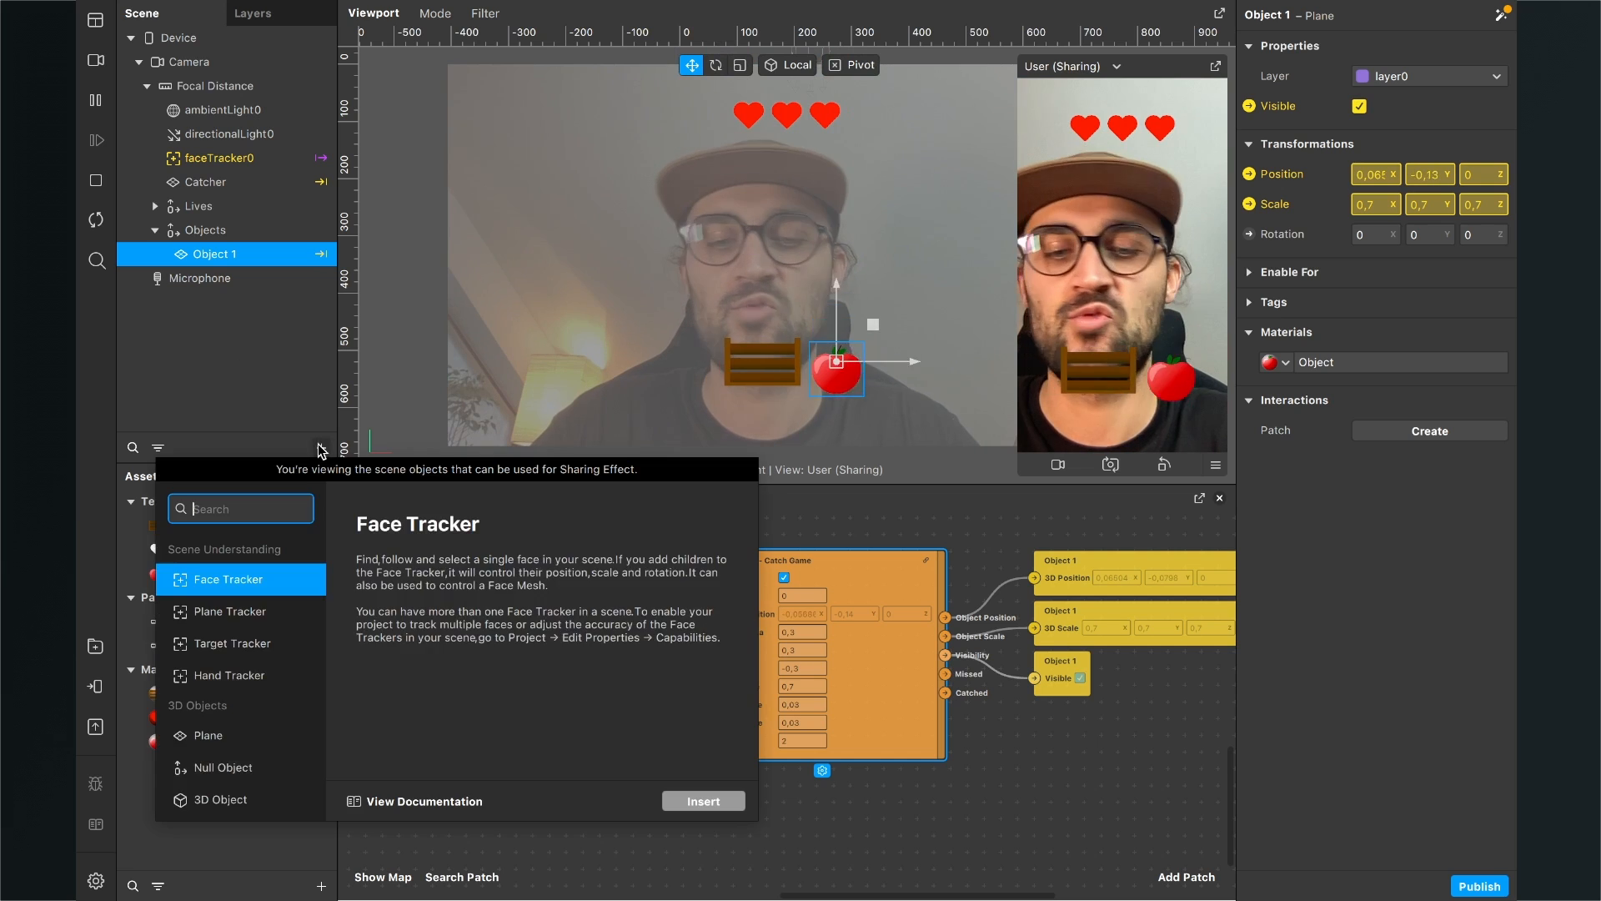
pyautogui.write('pl')
pyautogui.press('Return')
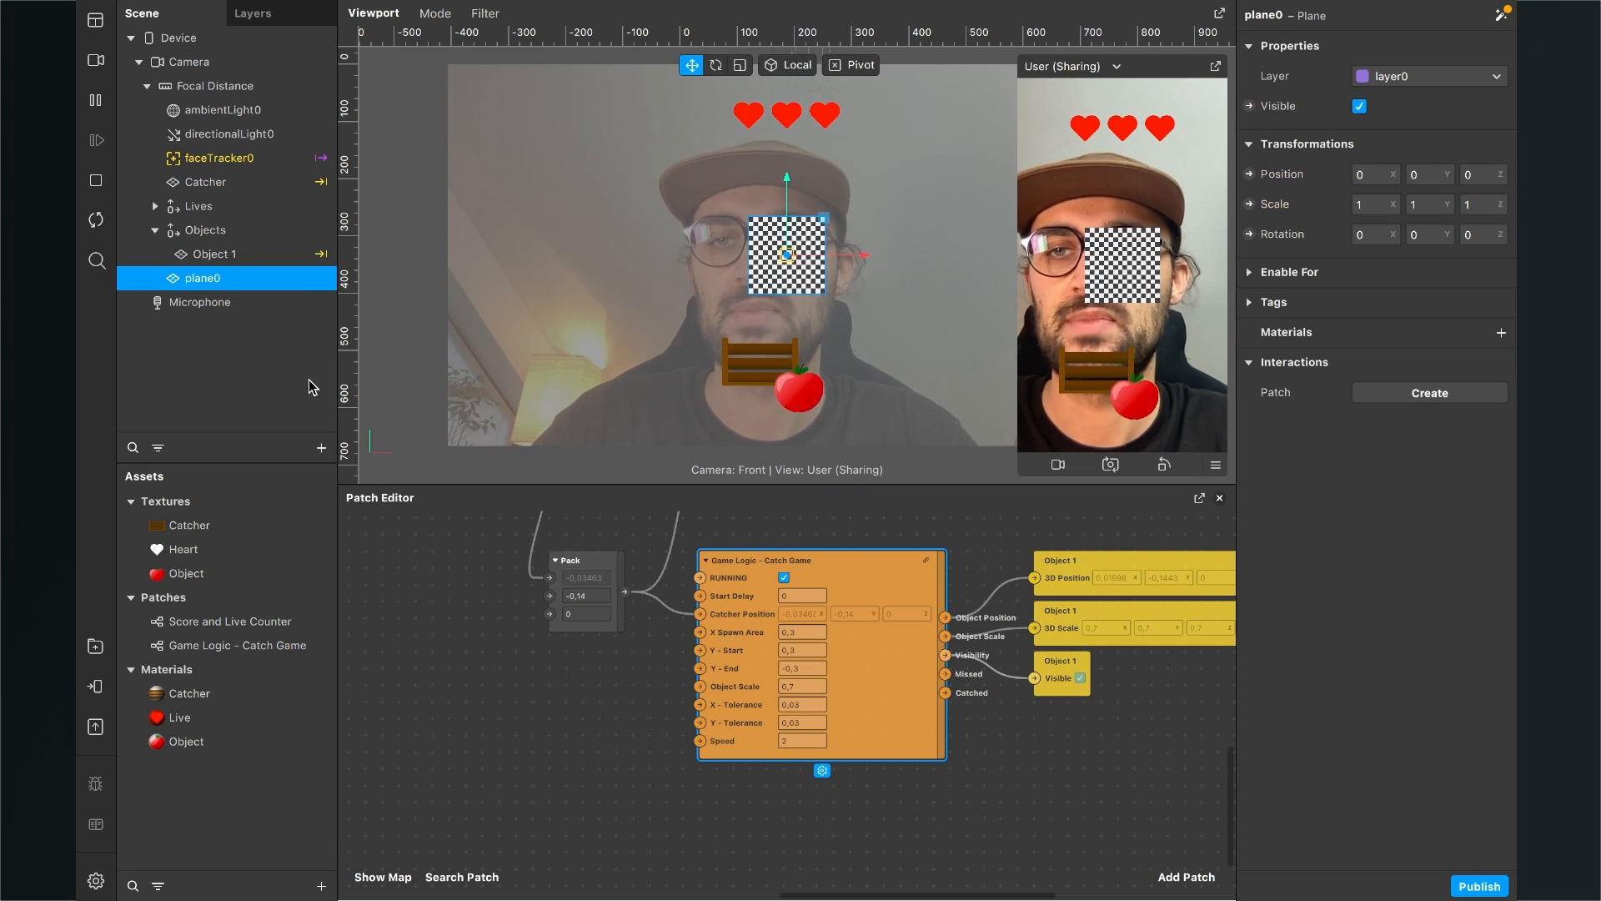
pyautogui.doubleClick(191, 279)
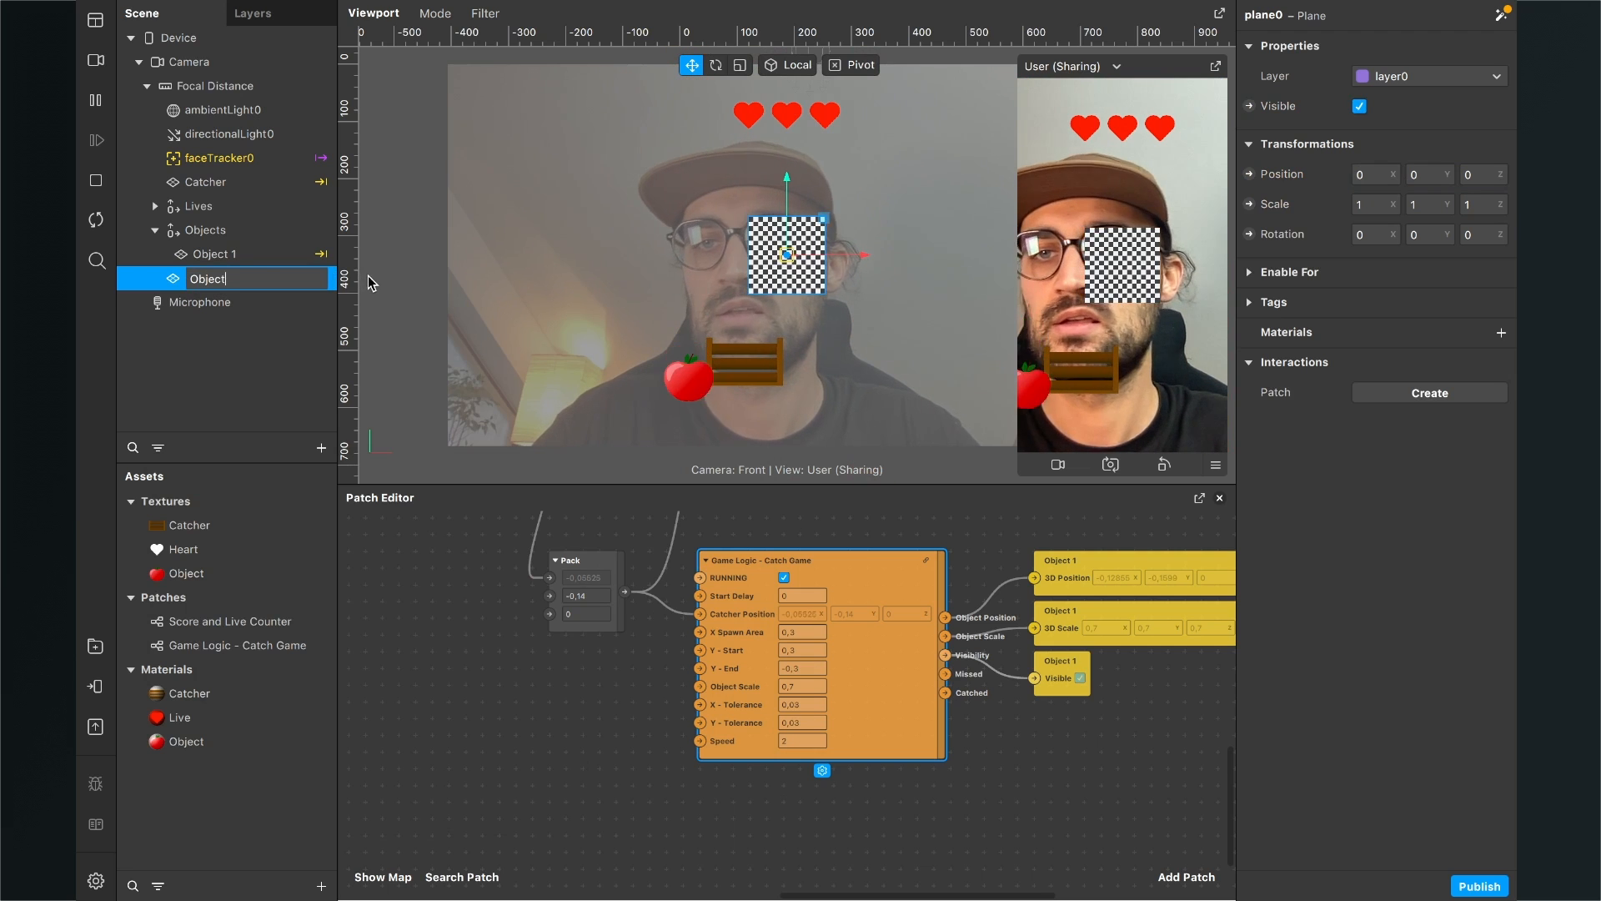
pyautogui.write('Object 2')
pyautogui.press('Return')
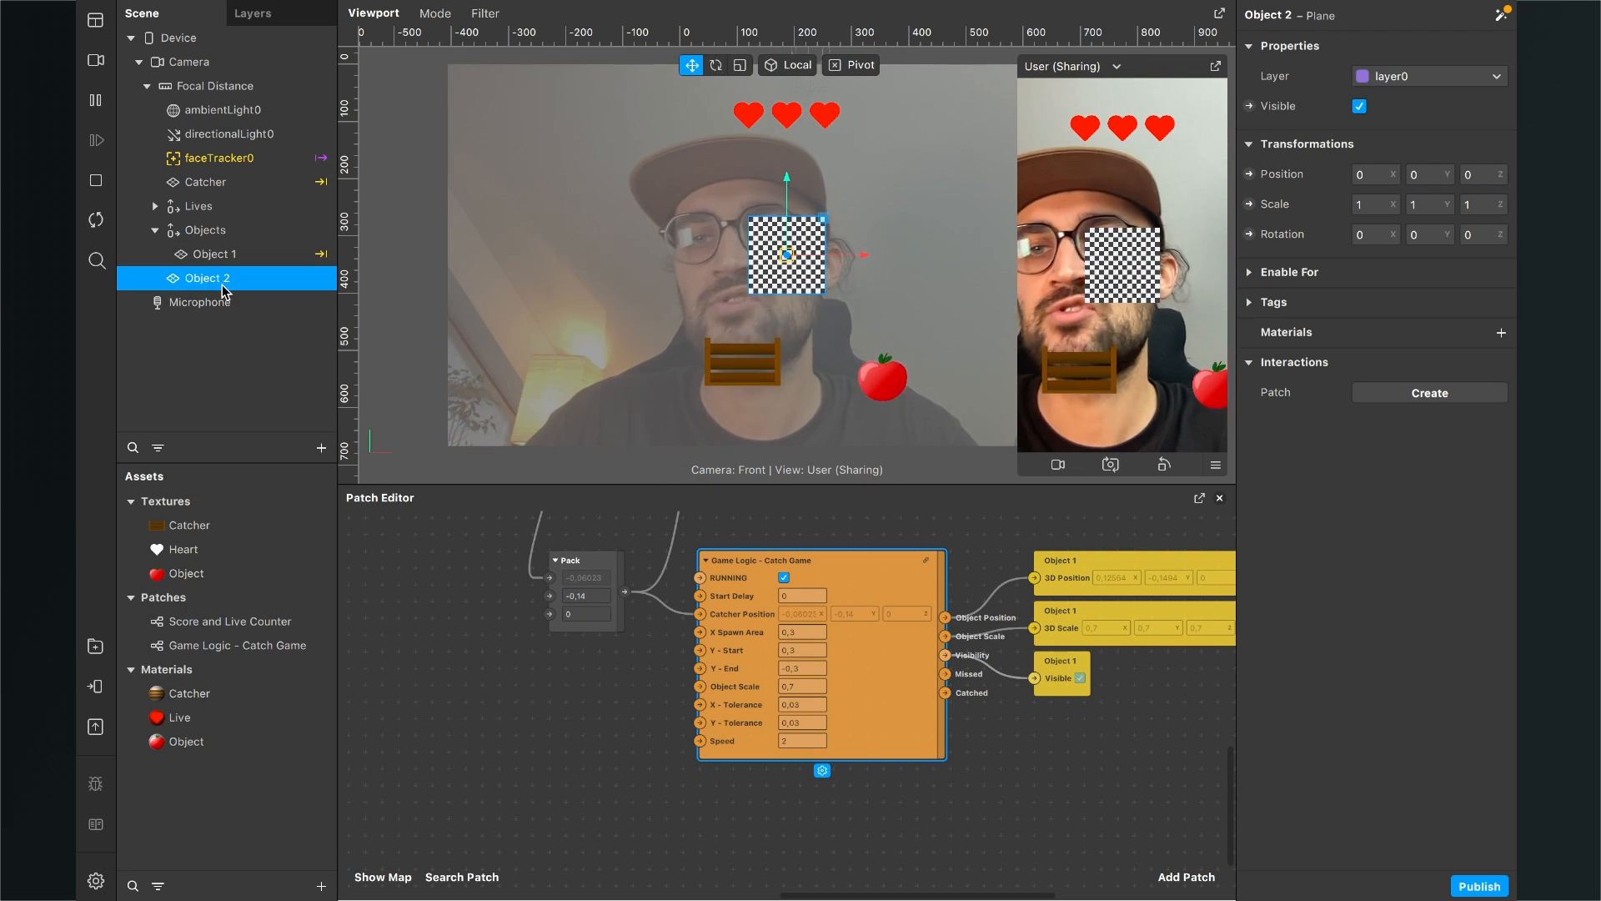
# Step: Move Object 2 into the Objects group and assign it the existing Object material
pyautogui.moveTo(215, 285); pyautogui.dragTo(215, 240)
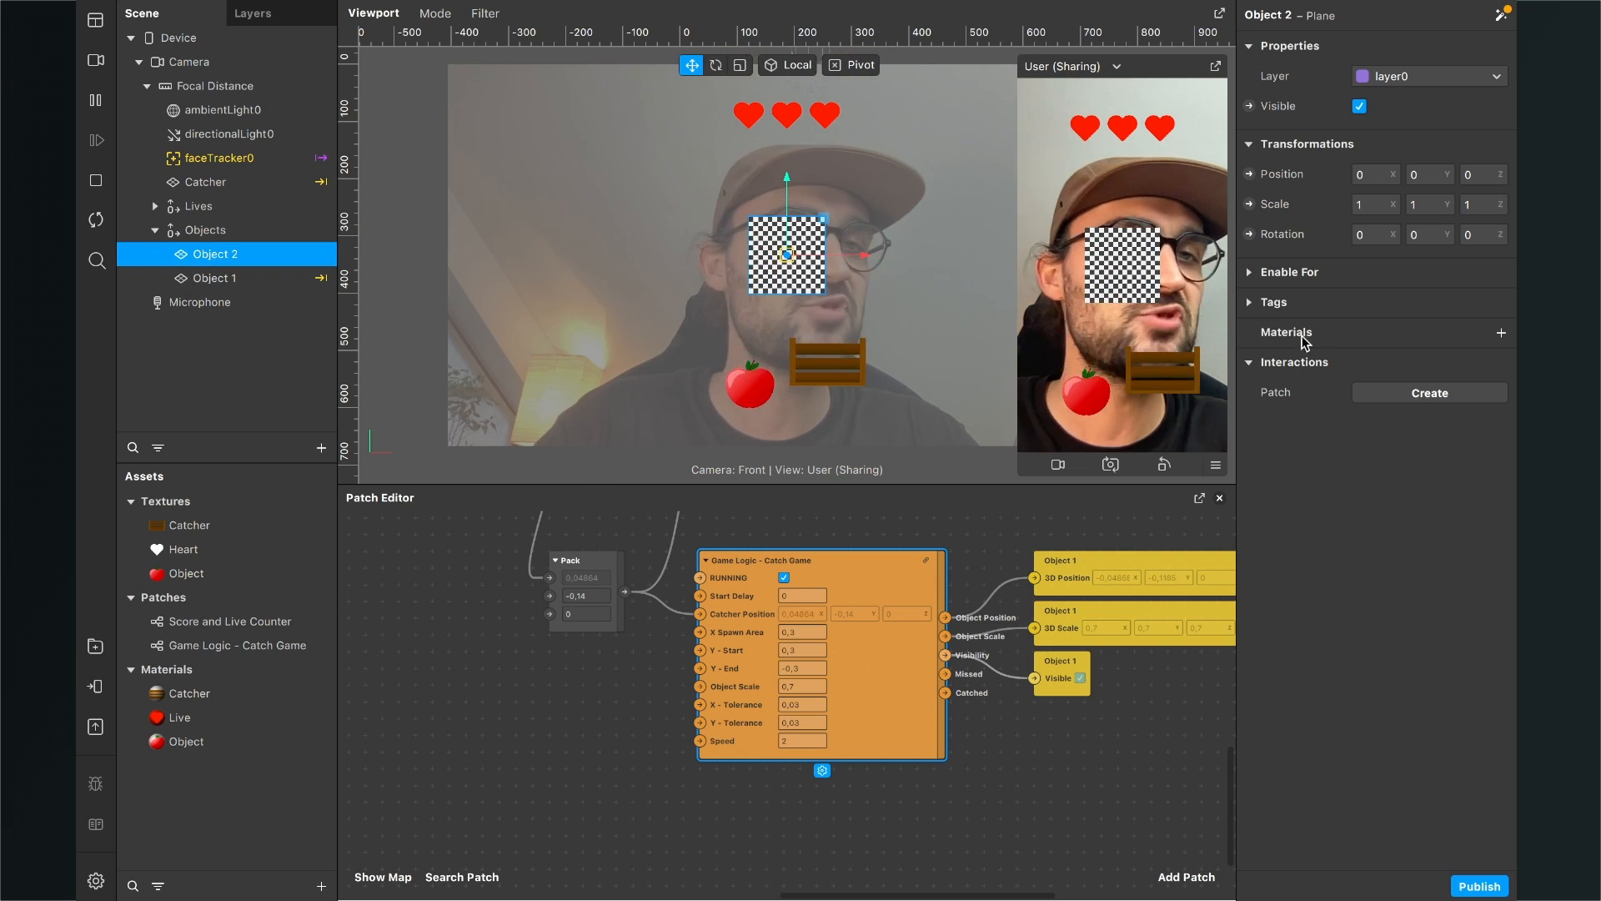
pyautogui.click(1501, 332)
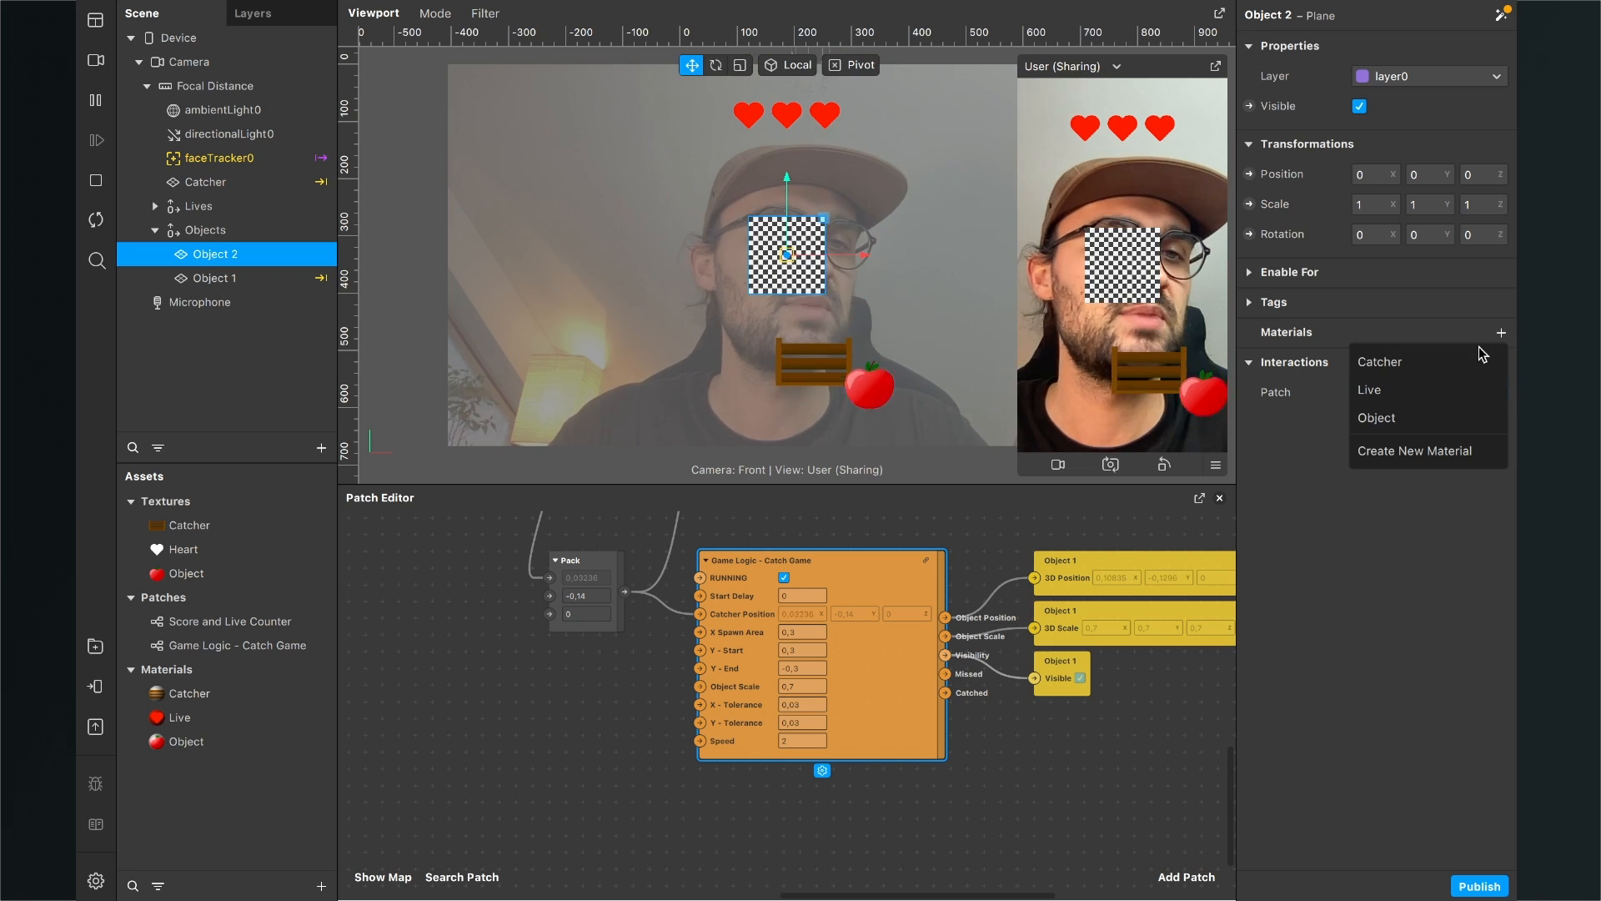
pyautogui.click(1403, 417)
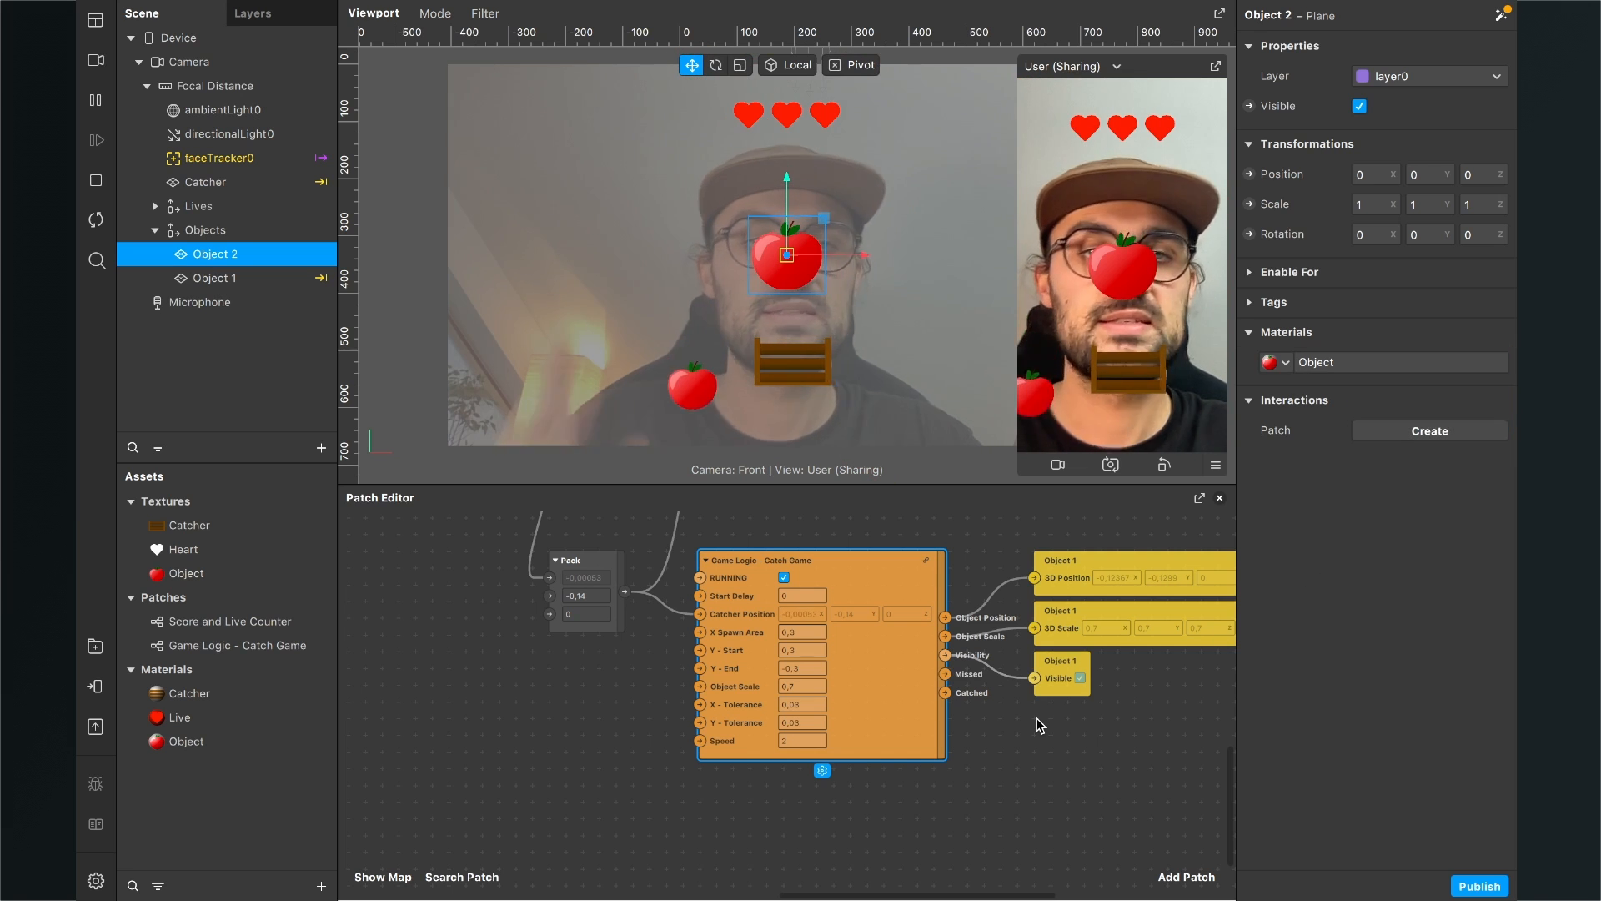
# Step: Add a second Game Logic - Catch Game patch to the graph and place it directly beneath the first one
pyautogui.scroll(-2, 984, 748)
pyautogui.scroll(-3, 928, 768)
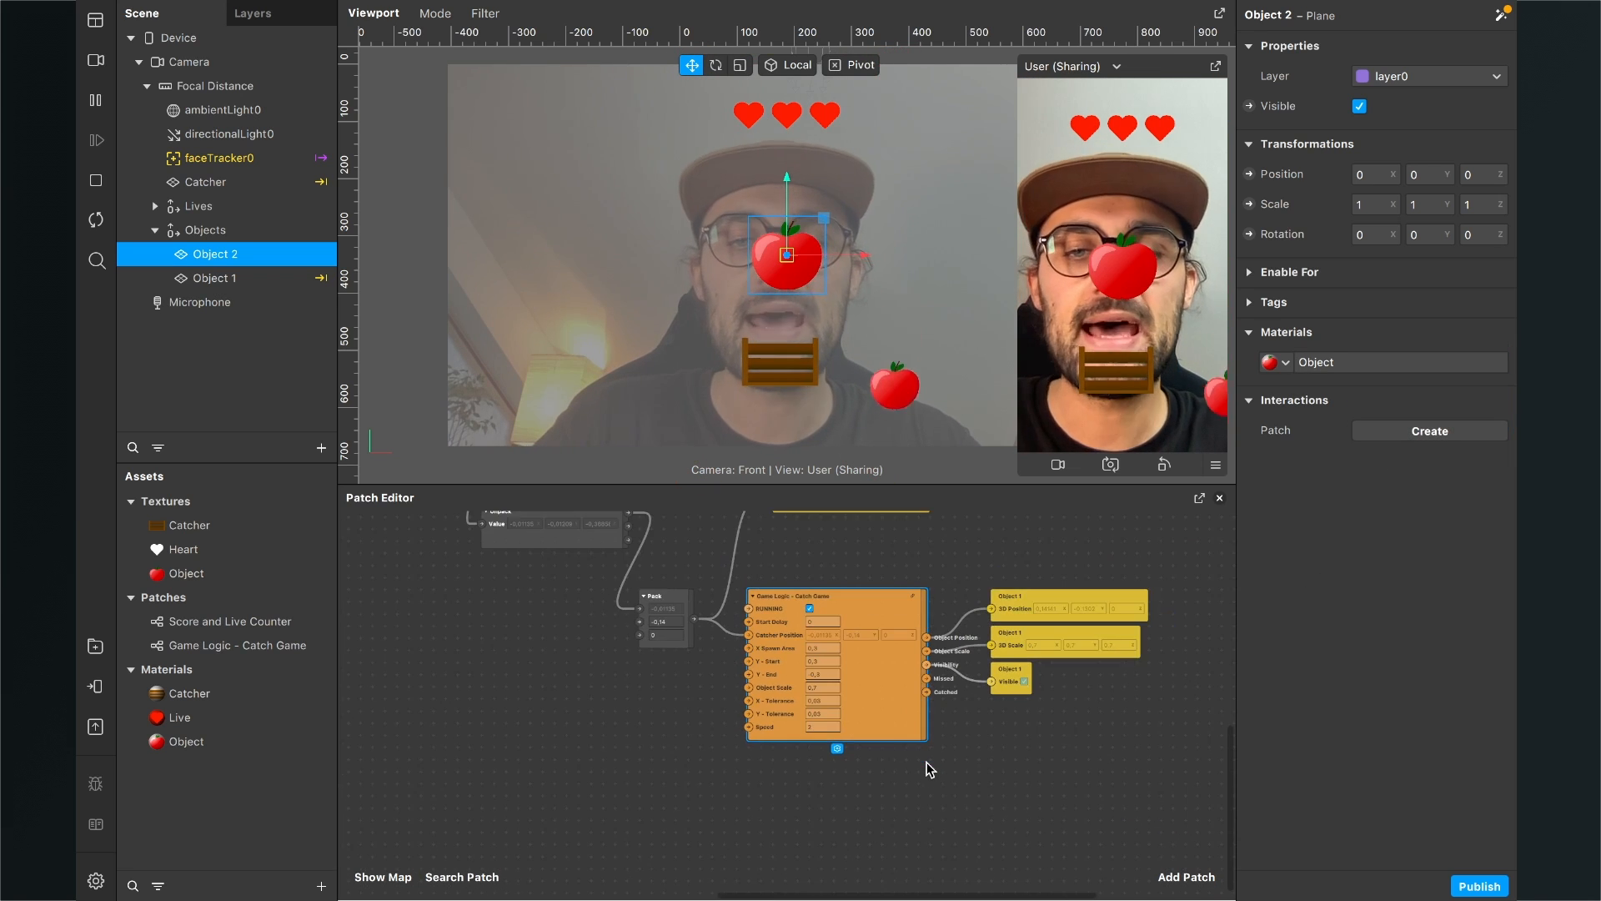
pyautogui.moveTo(242, 643); pyautogui.dragTo(527, 773)
pyautogui.moveTo(799, 803); pyautogui.dragTo(794, 793)
pyautogui.moveTo(882, 764); pyautogui.dragTo(809, 719)
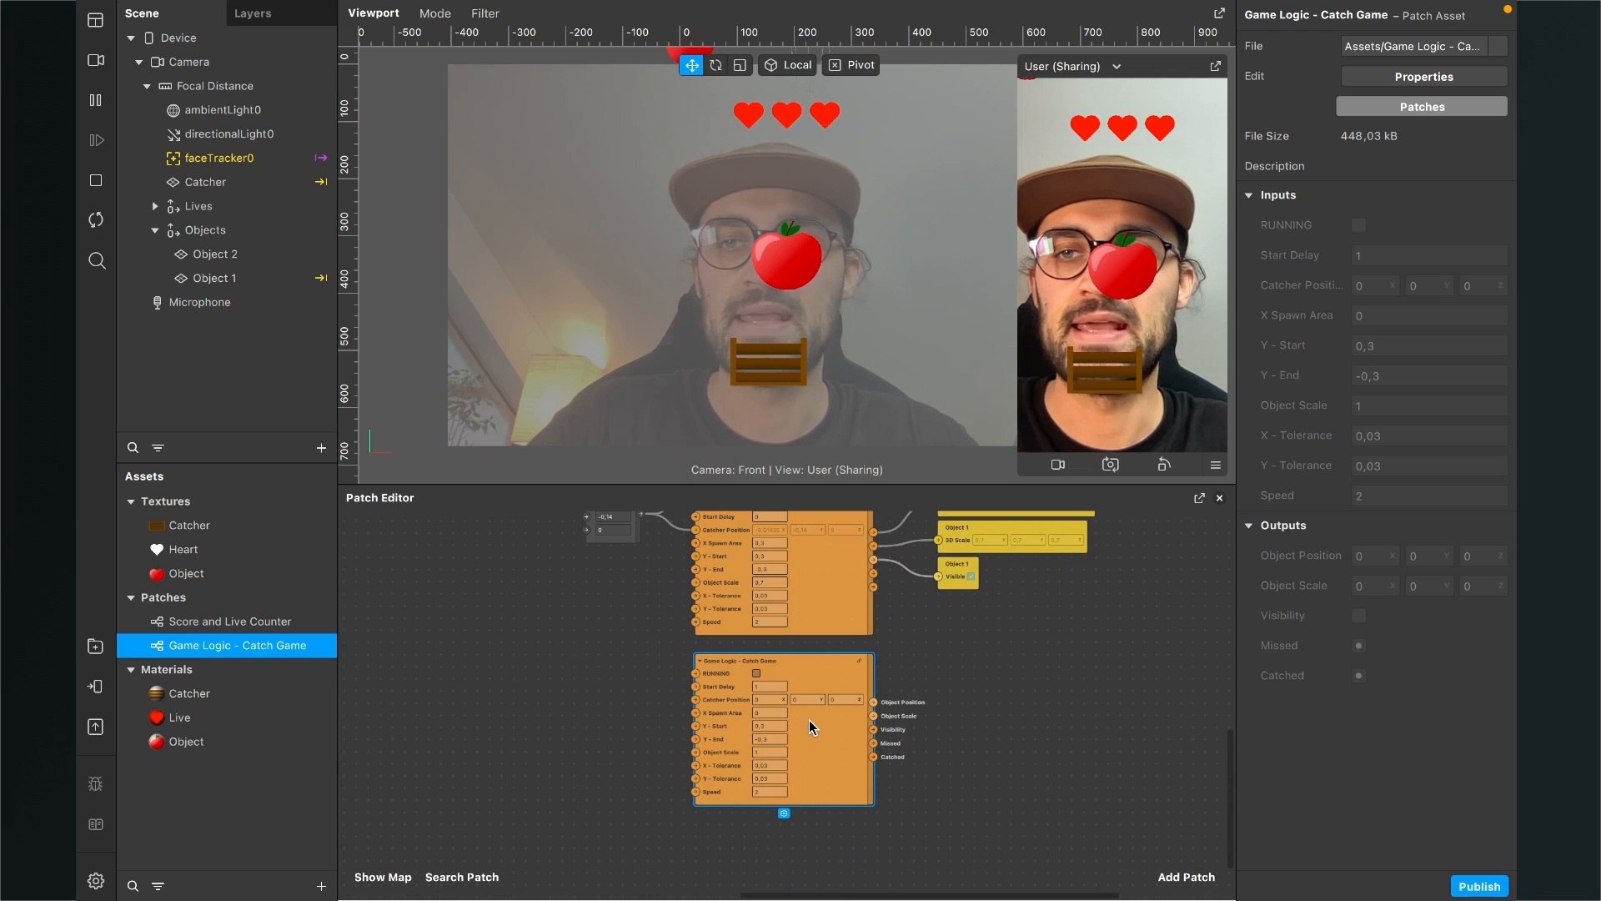
# Step: Create patches for Object 2's Visible, Position and Scale properties
pyautogui.click(219, 254)
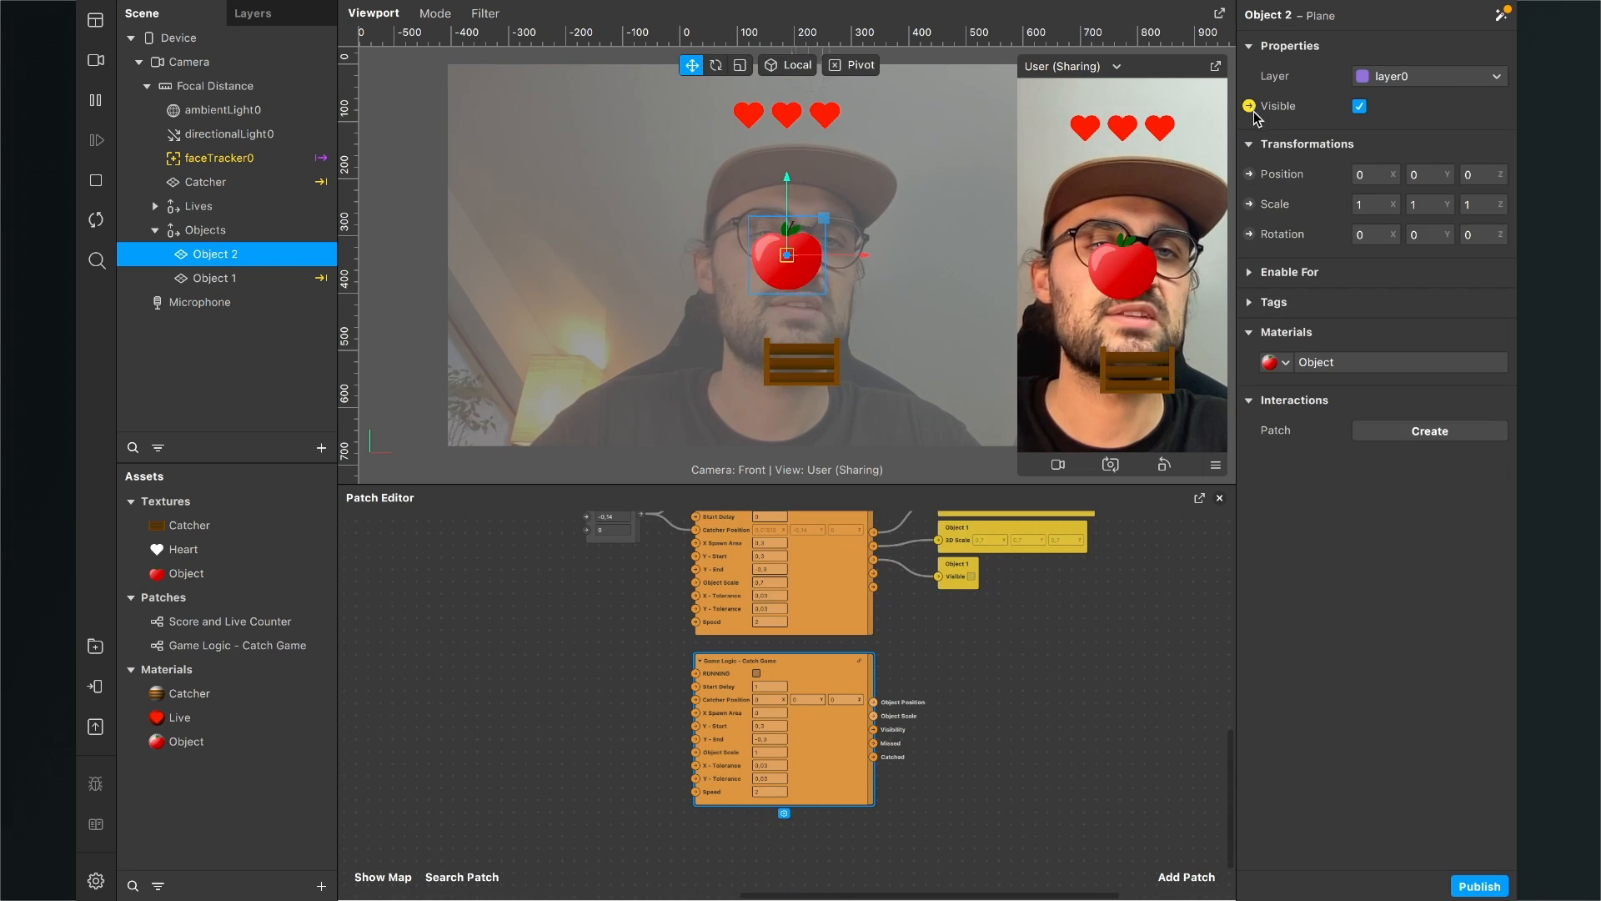
pyautogui.click(1248, 175)
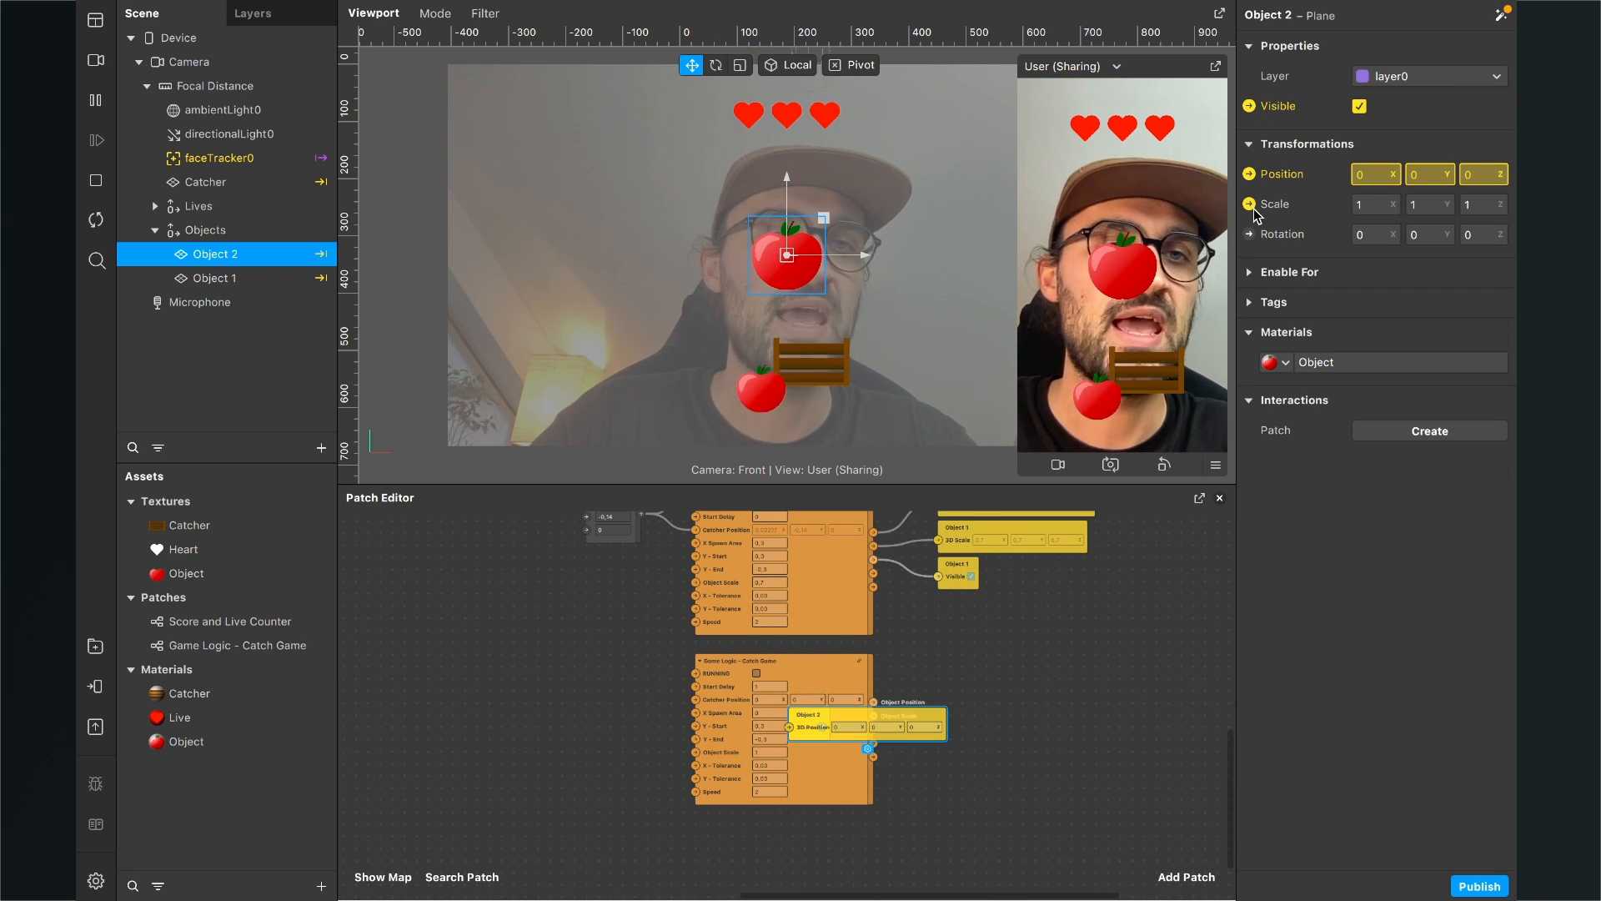
pyautogui.click(1249, 204)
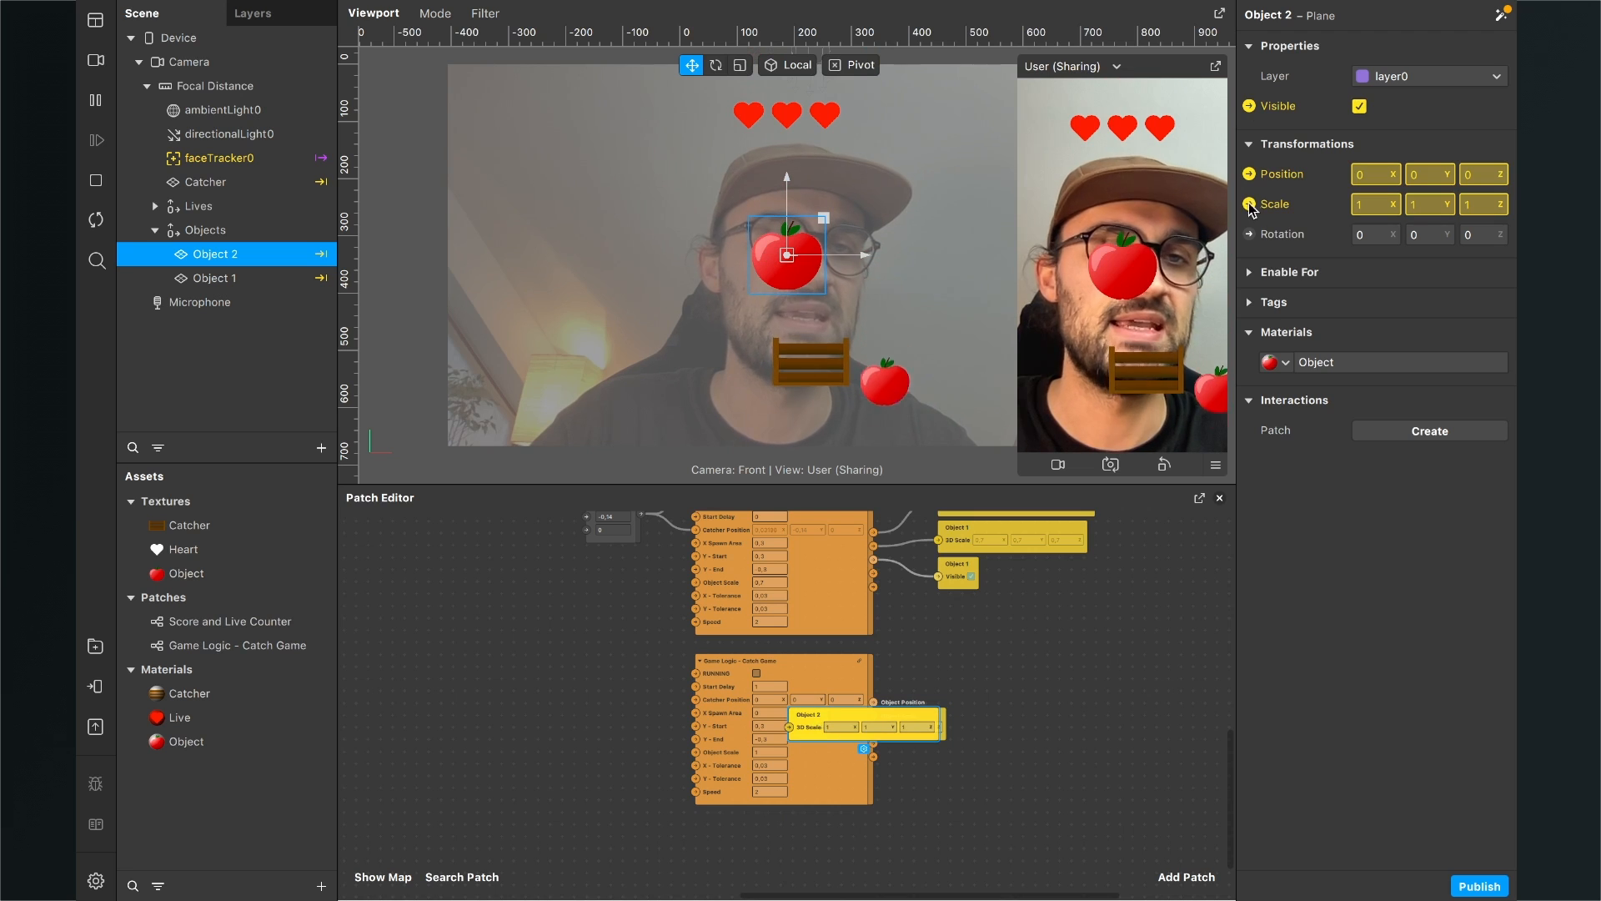
# Step: Arrange Object 2's 3D Position, 3D Scale and Visible patches in a column beside the second Game Logic patch's outputs
pyautogui.scroll(3, 1018, 707)
pyautogui.moveTo(863, 714); pyautogui.dragTo(1034, 630)
pyautogui.moveTo(818, 719); pyautogui.dragTo(979, 616)
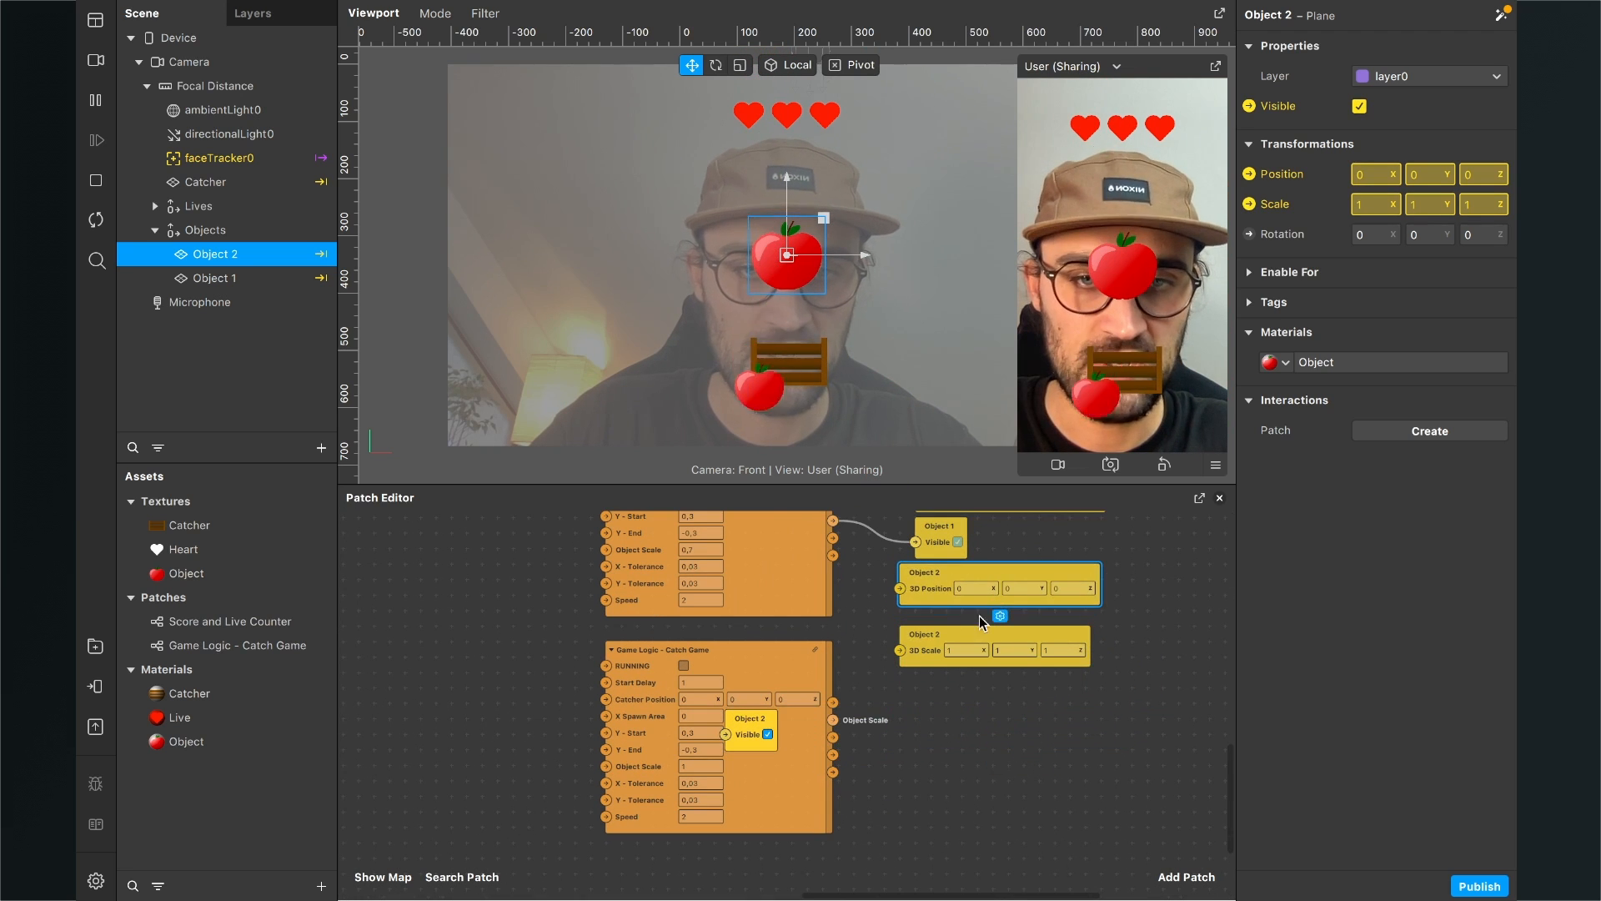
pyautogui.moveTo(917, 671); pyautogui.dragTo(917, 721)
pyautogui.moveTo(924, 602); pyautogui.dragTo(924, 664)
pyautogui.moveTo(755, 732); pyautogui.dragTo(959, 754)
# Step: Connect the second Game Logic patch's Object Position and Object Scale outputs to Object 2's 3D Position and 3D Scale patches
pyautogui.scroll(3, 958, 755)
pyautogui.scroll(3, 958, 753)
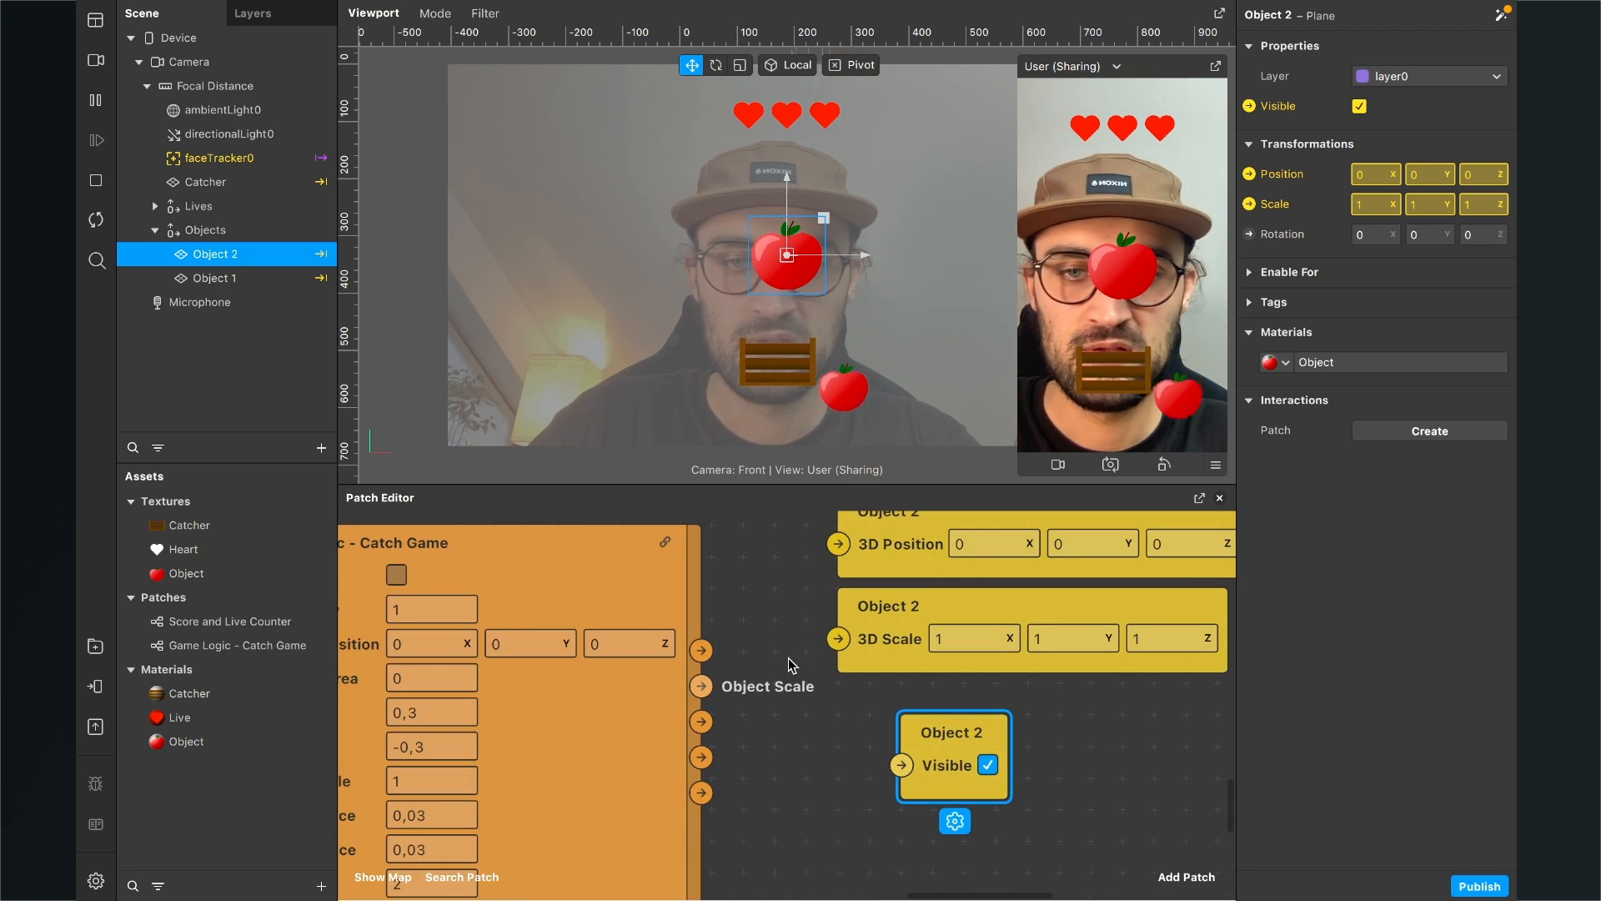
pyautogui.scroll(2, 788, 664)
pyautogui.scroll(-3, 758, 668)
pyautogui.moveTo(719, 700); pyautogui.dragTo(815, 629)
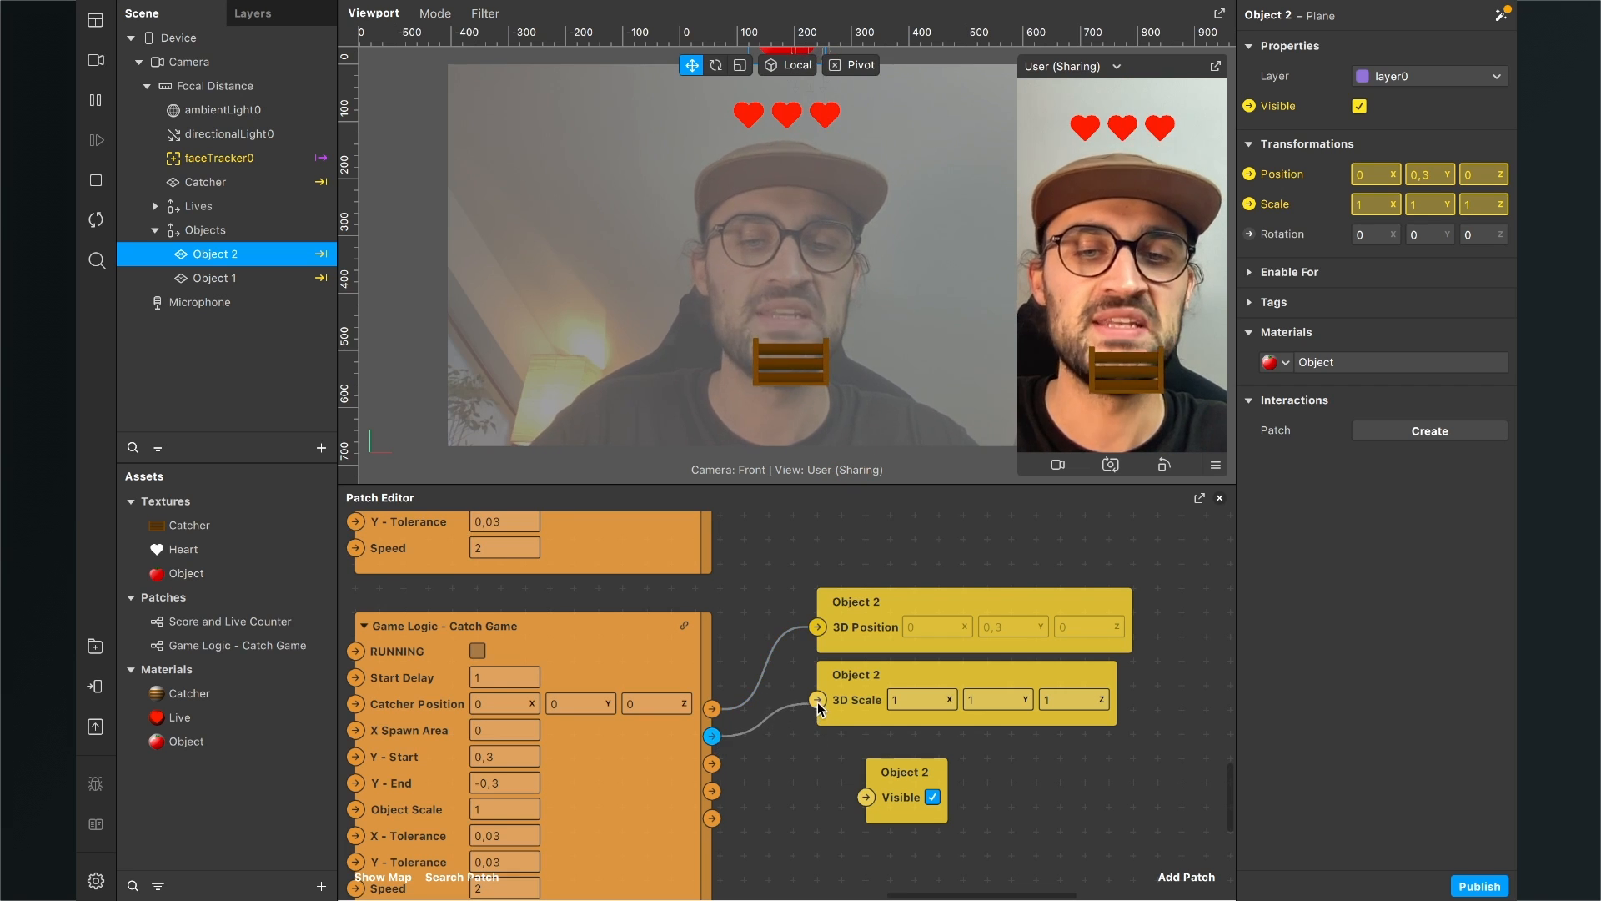
# Step: Connect the second Game Logic patch's Visibility output to Object 2's Visible patch and align that patch beneath 3D Scale
pyautogui.moveTo(878, 781); pyautogui.dragTo(833, 773)
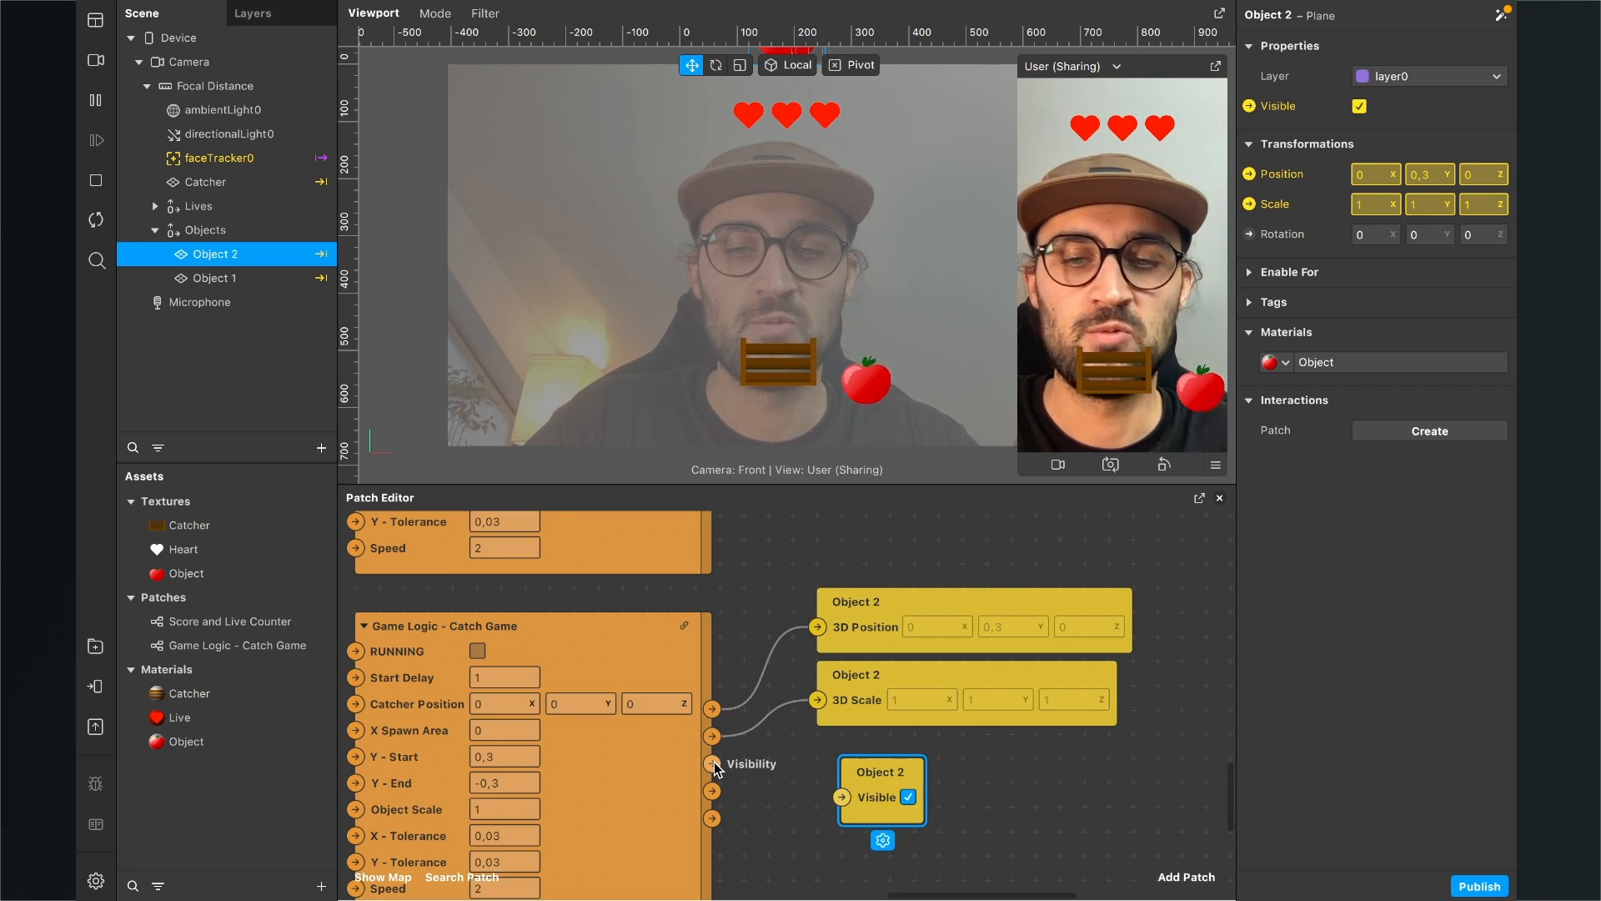
pyautogui.moveTo(713, 763); pyautogui.dragTo(840, 796)
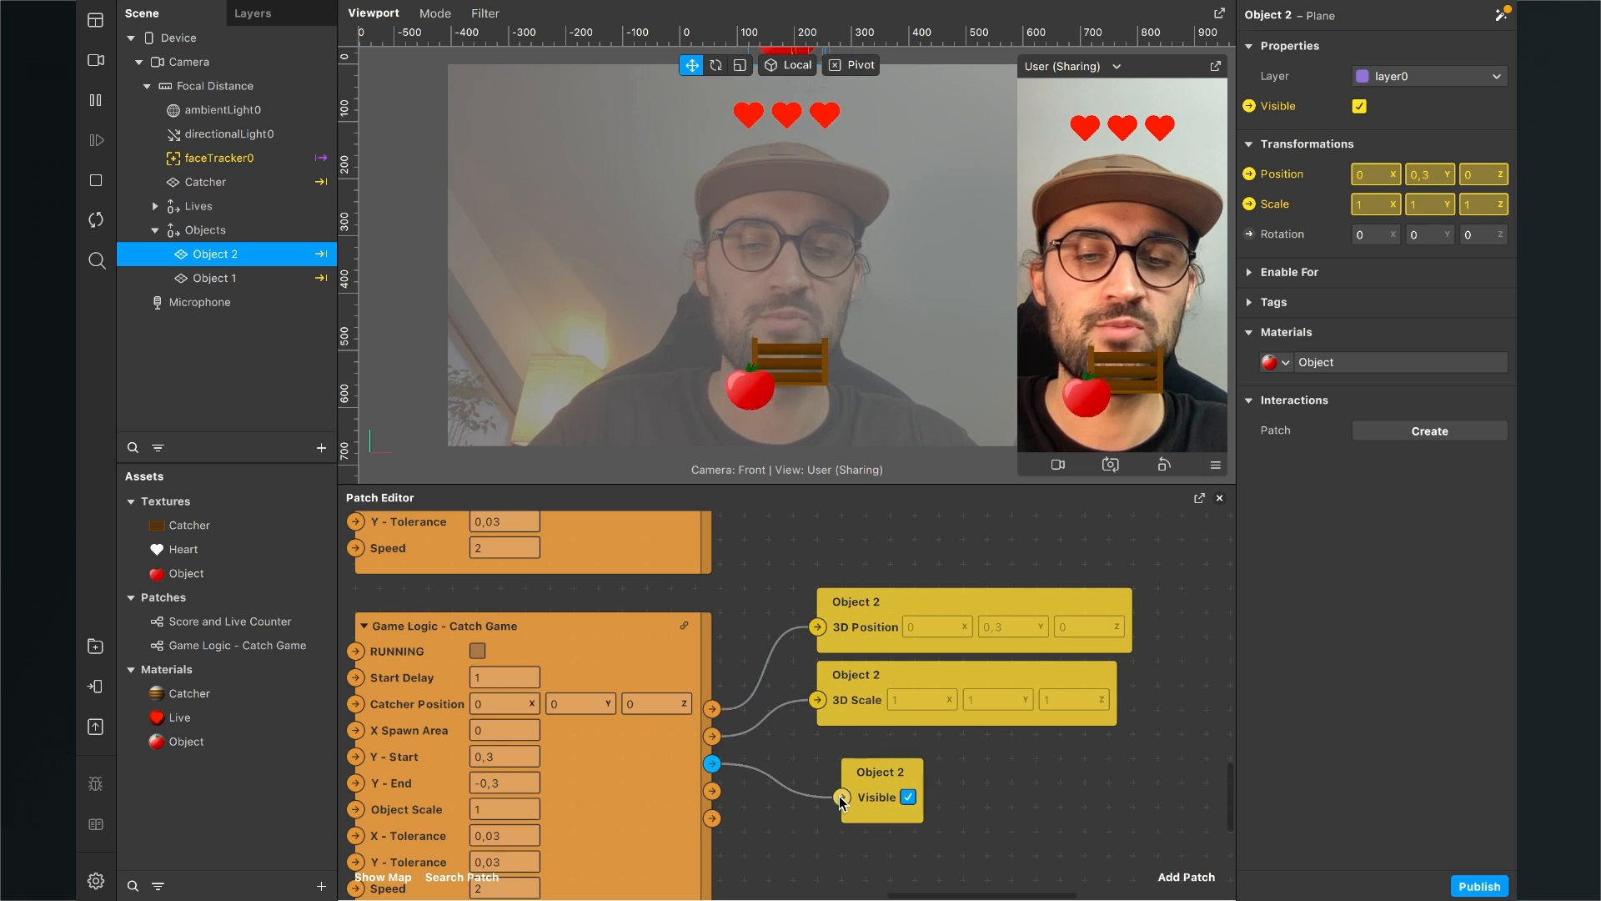
pyautogui.moveTo(871, 745); pyautogui.dragTo(864, 753)
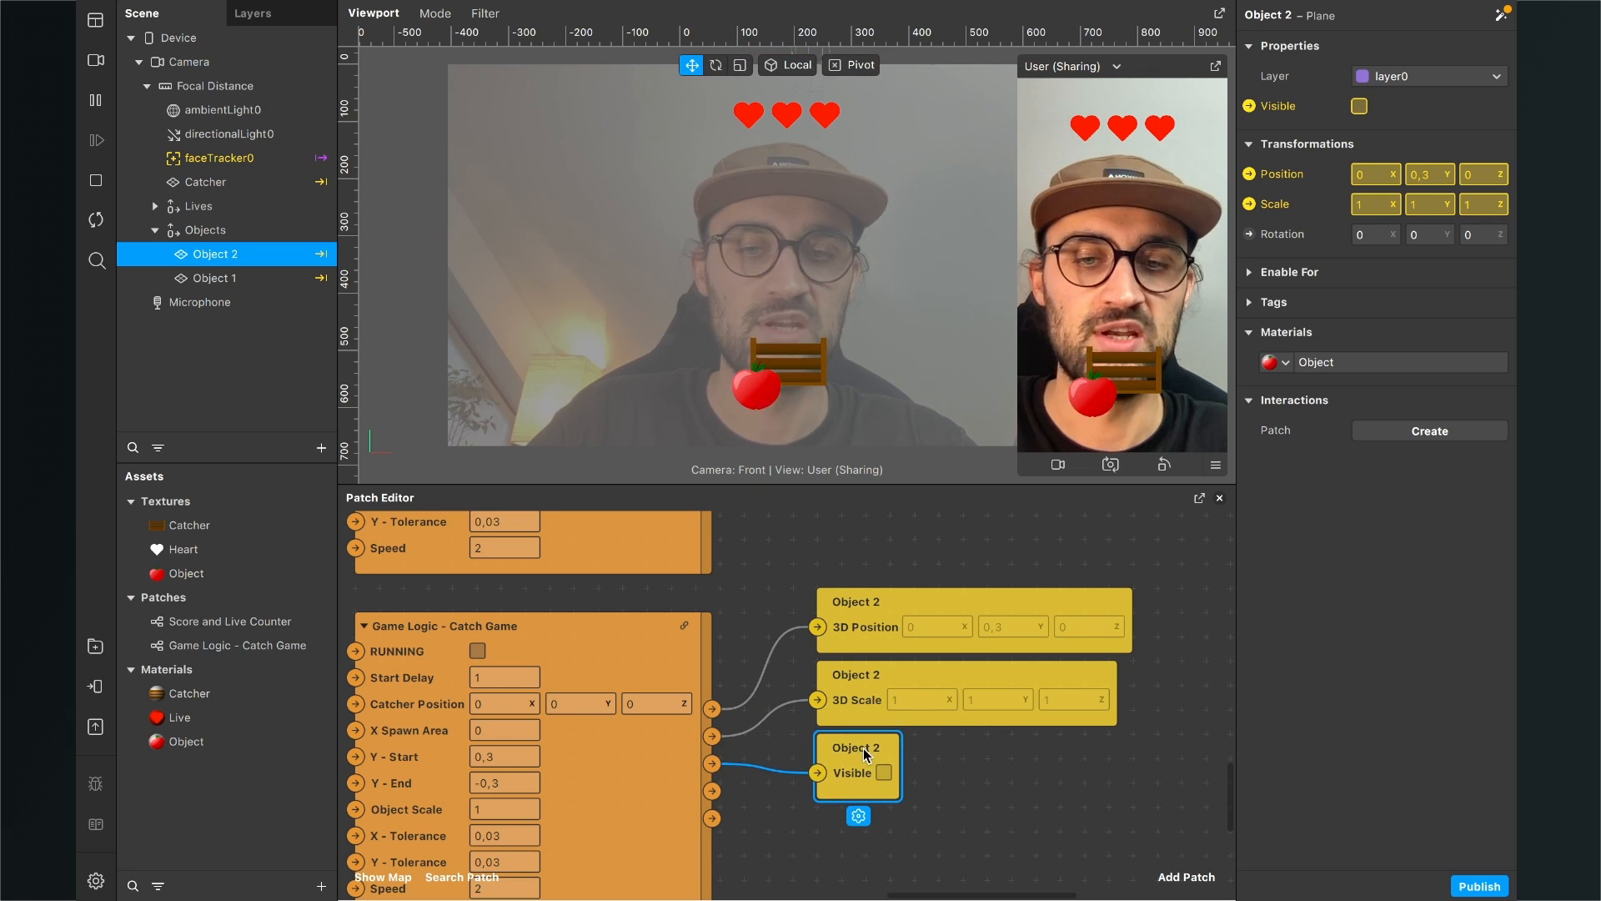
# Step: Move the Catcher's Pack patch down so it sits near the inputs of the second Game Logic patch
pyautogui.scroll(-3, 959, 728)
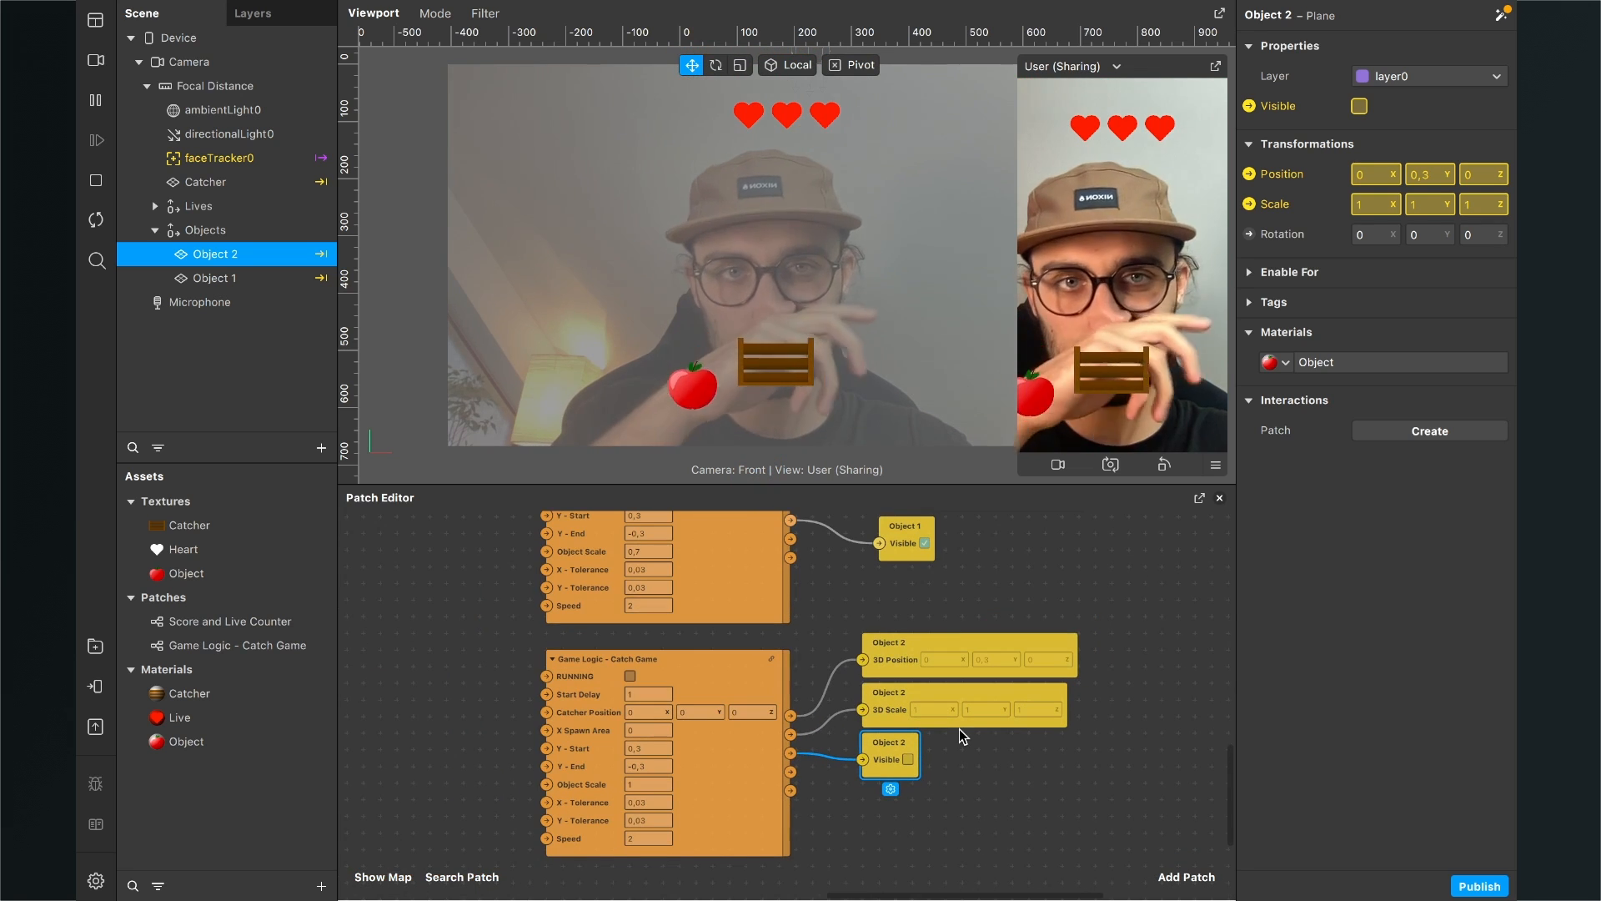
pyautogui.hscroll(-5, 725, 711)
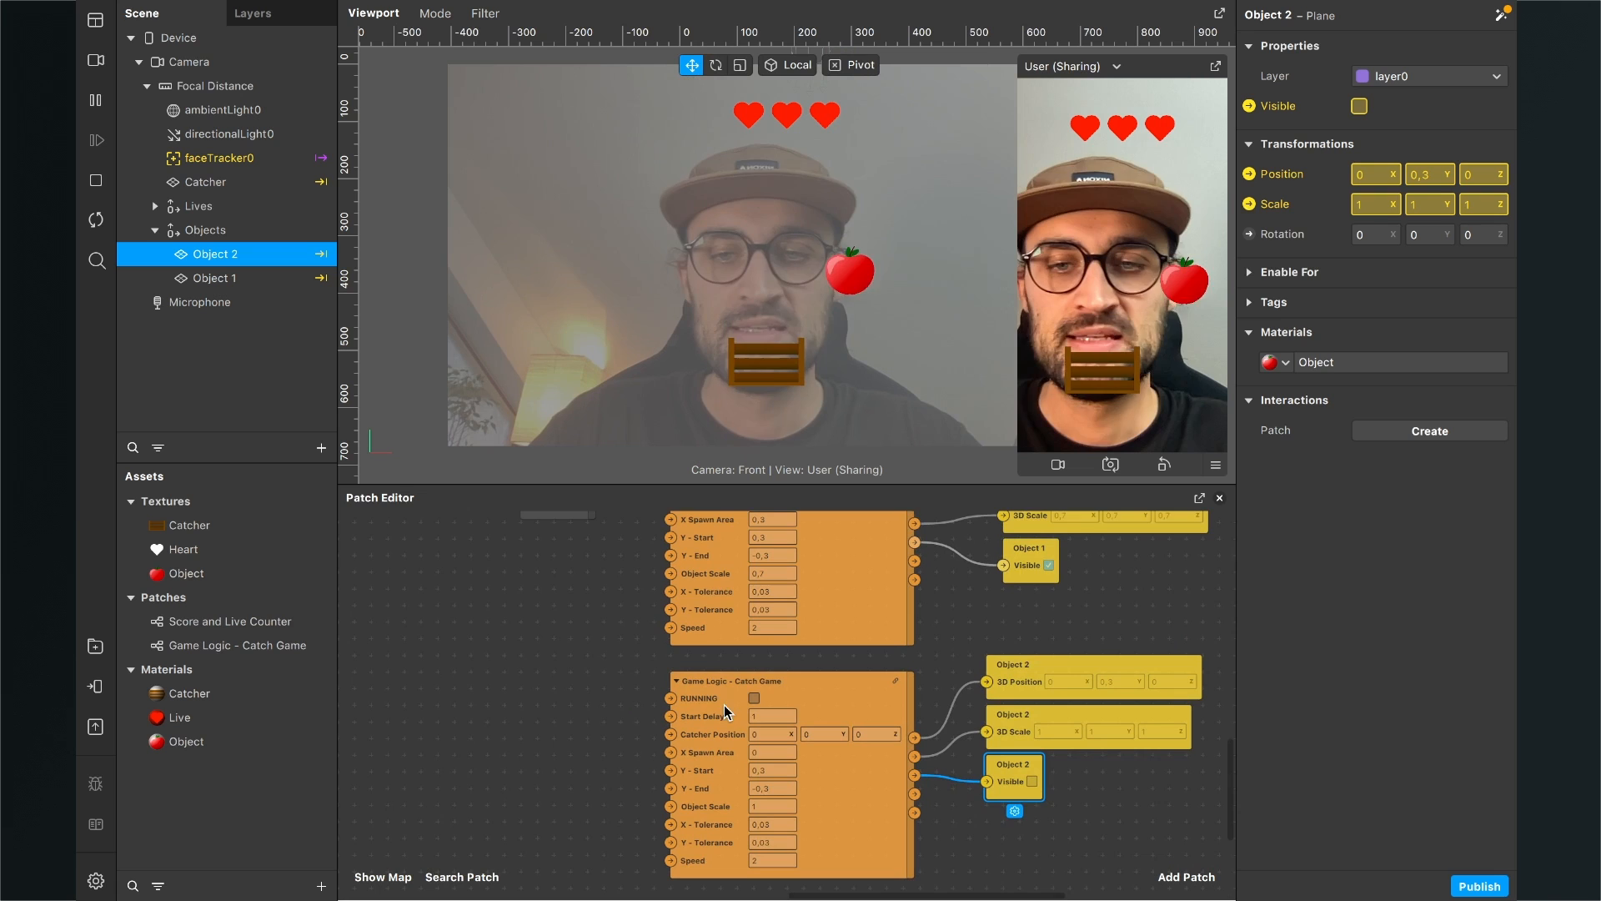
pyautogui.click(829, 685)
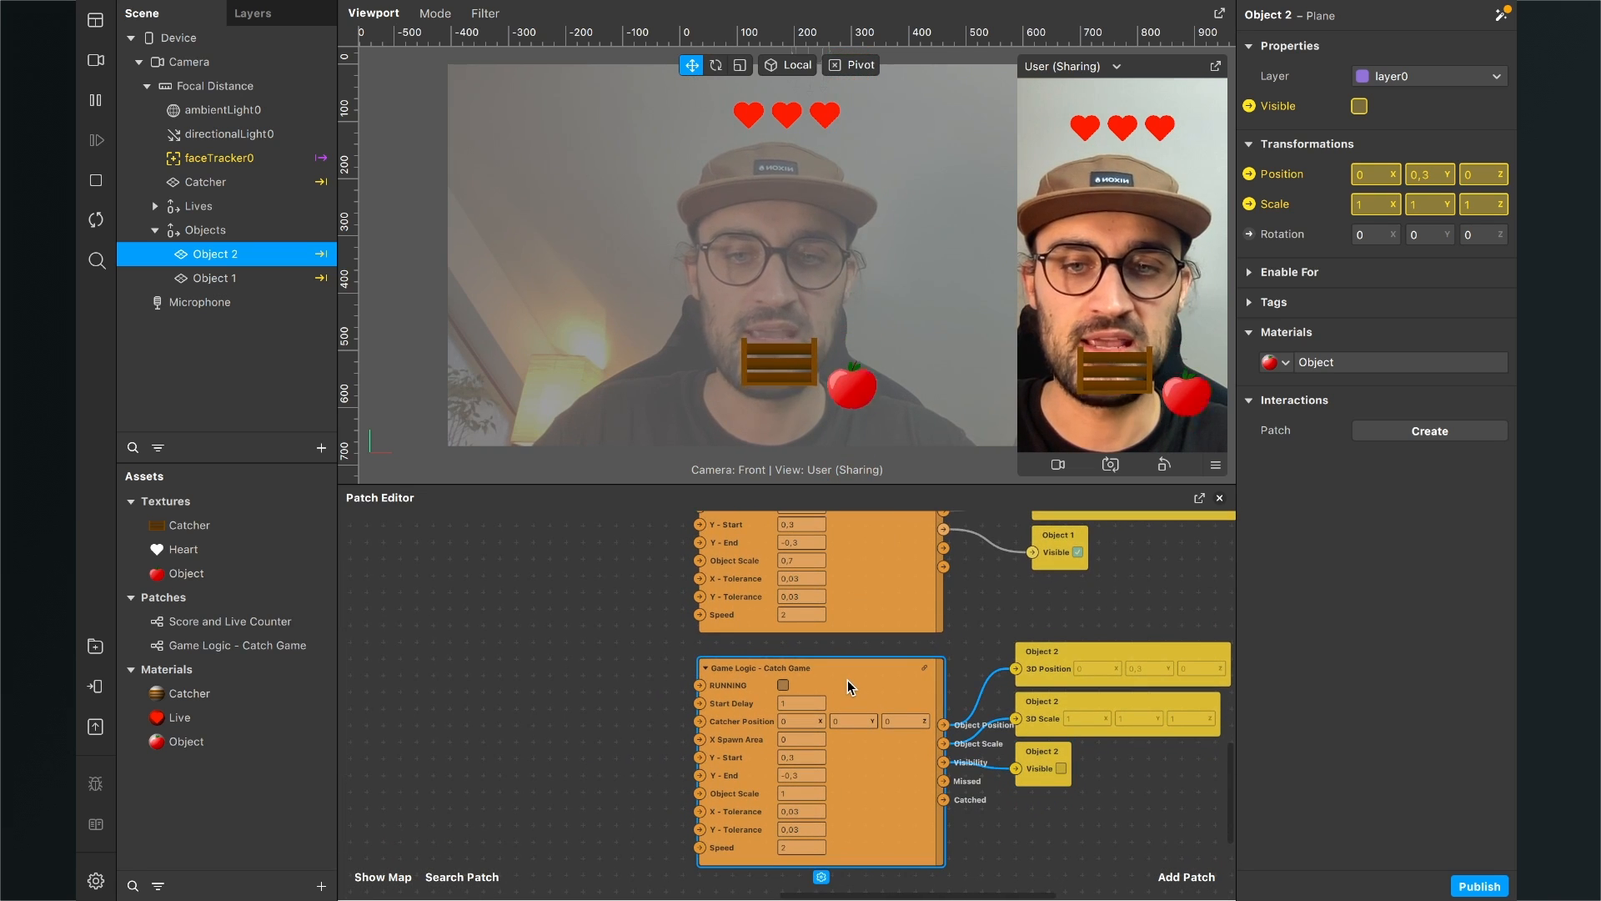
pyautogui.hscroll(-2, 847, 679)
pyautogui.scroll(2, 847, 679)
pyautogui.scroll(-2, 847, 679)
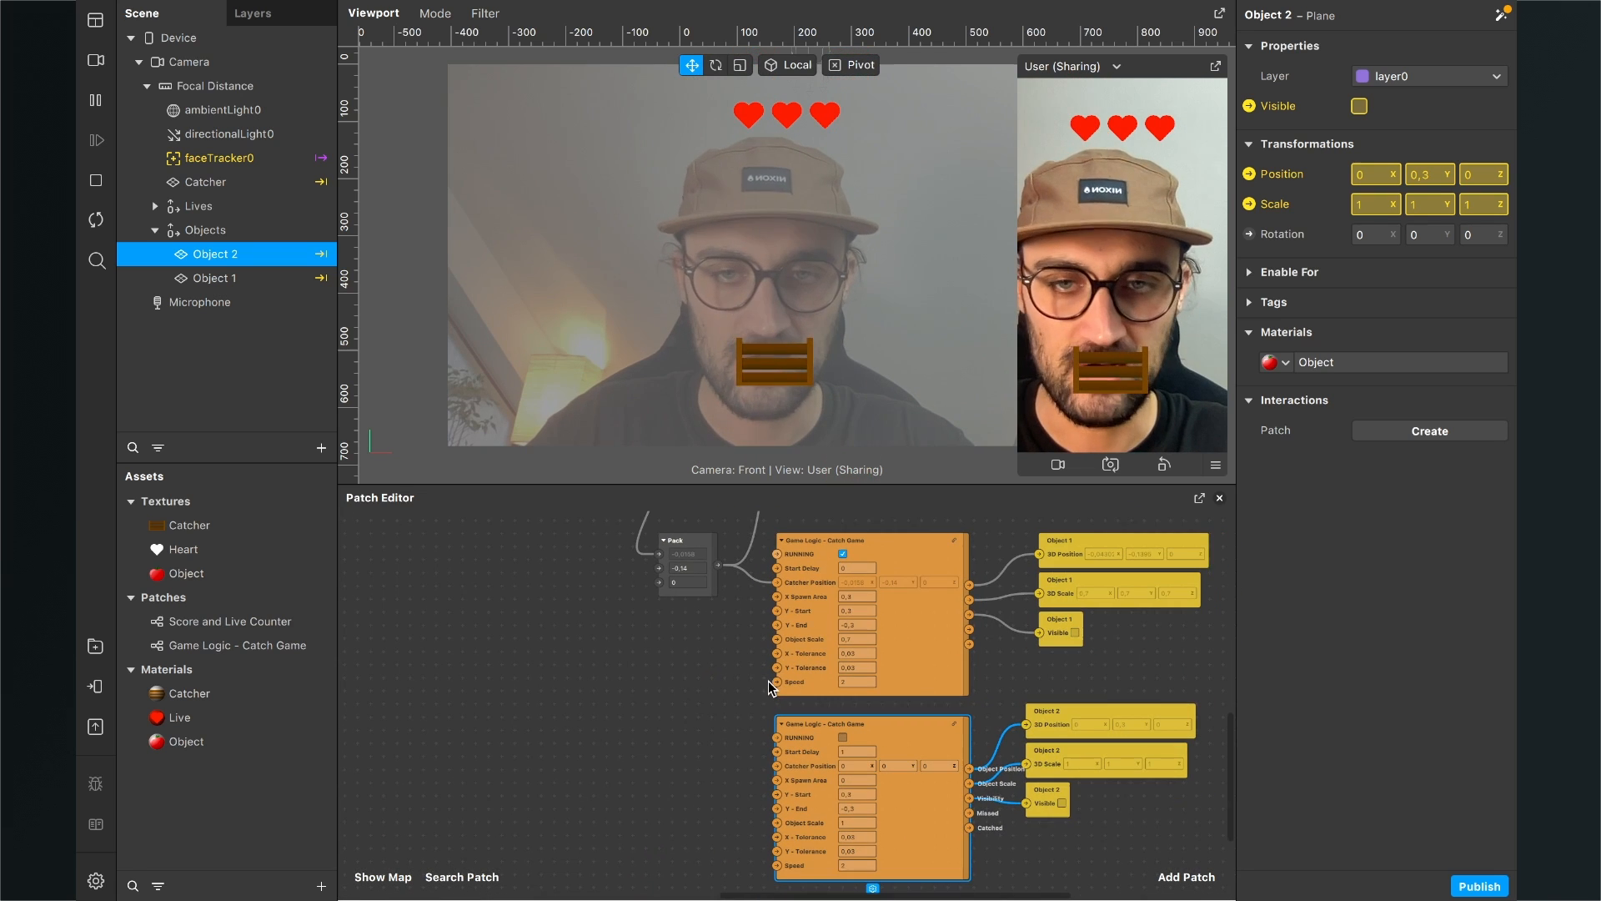
pyautogui.moveTo(721, 571); pyautogui.dragTo(707, 678)
pyautogui.scroll(3, 703, 680)
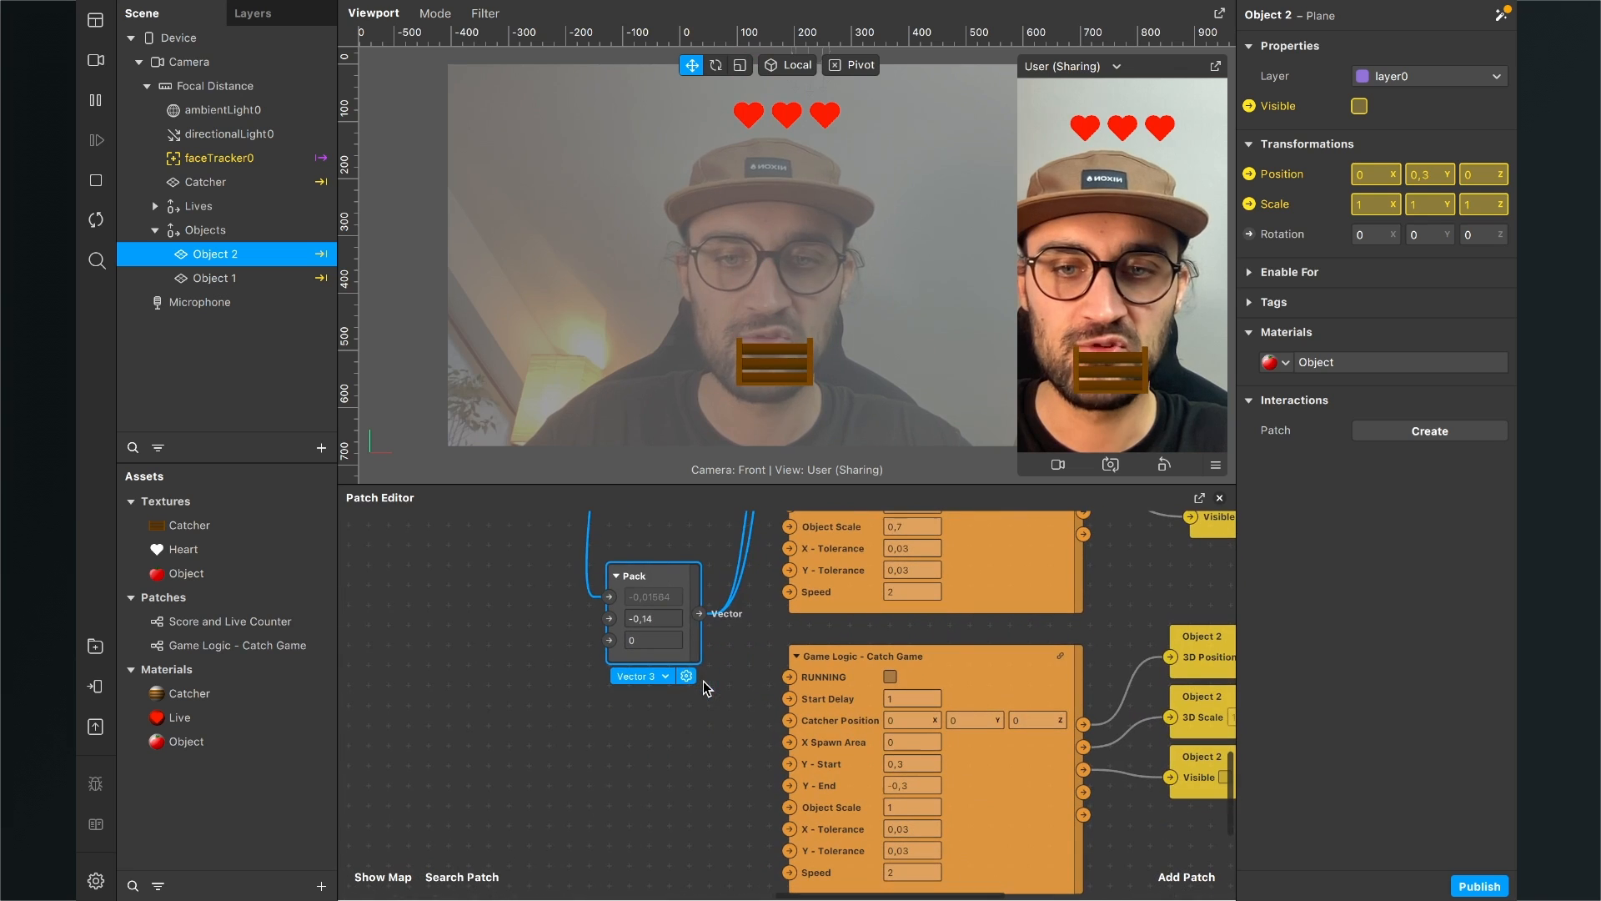
pyautogui.moveTo(687, 603); pyautogui.dragTo(647, 623)
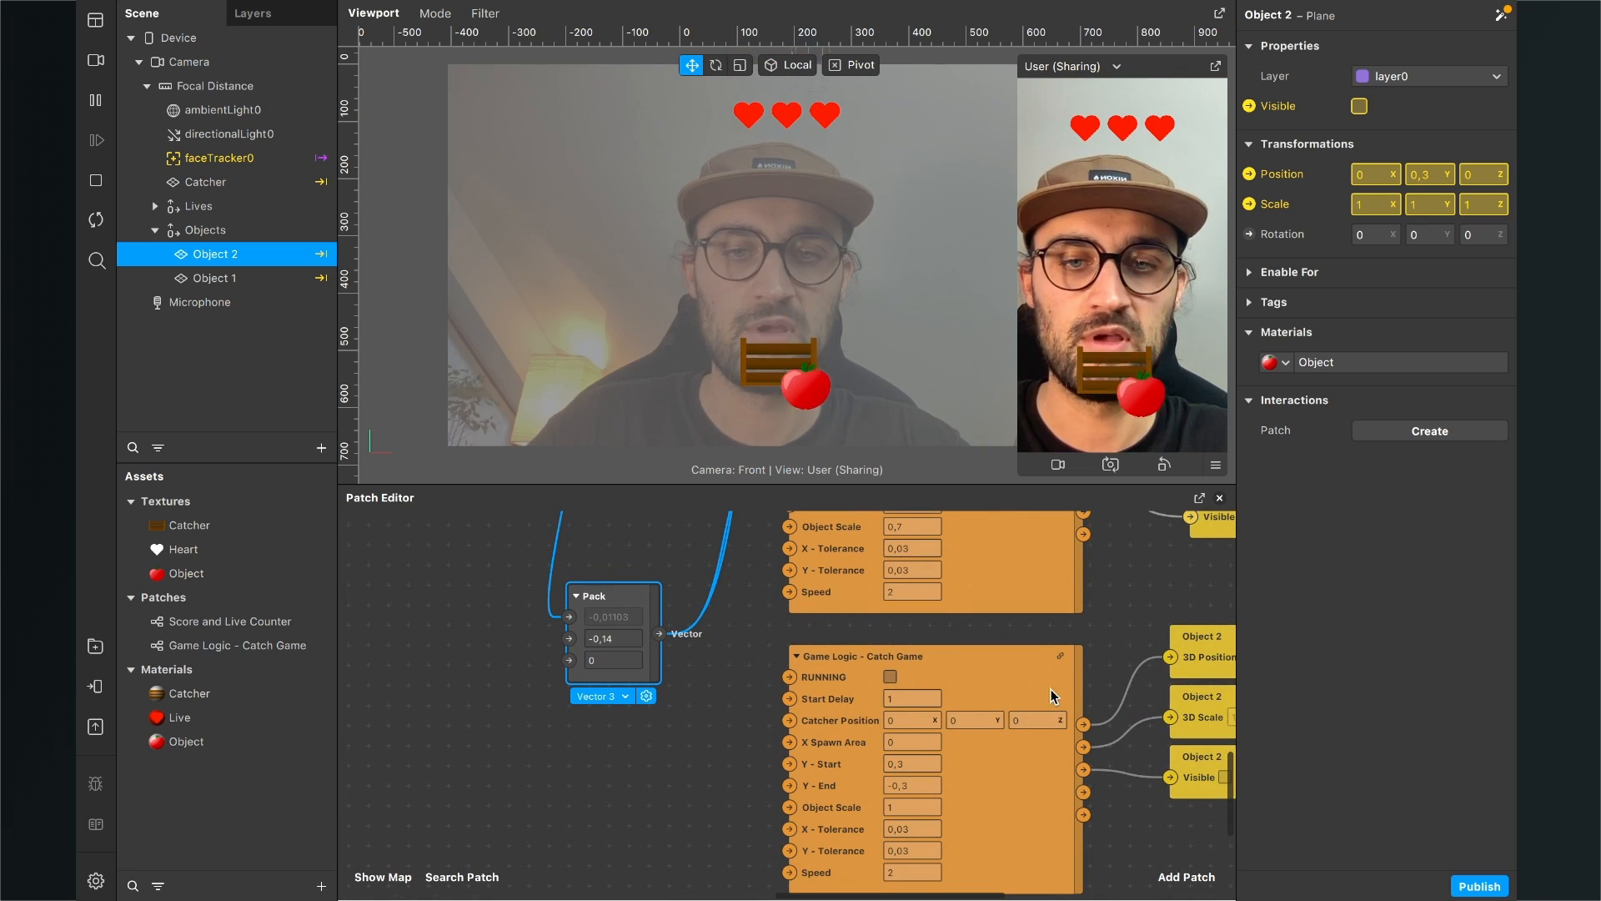
# Step: Connect the Pack patch's Vector output to the second Game Logic patch's Catcher Position input
pyautogui.scroll(-2, 700, 646)
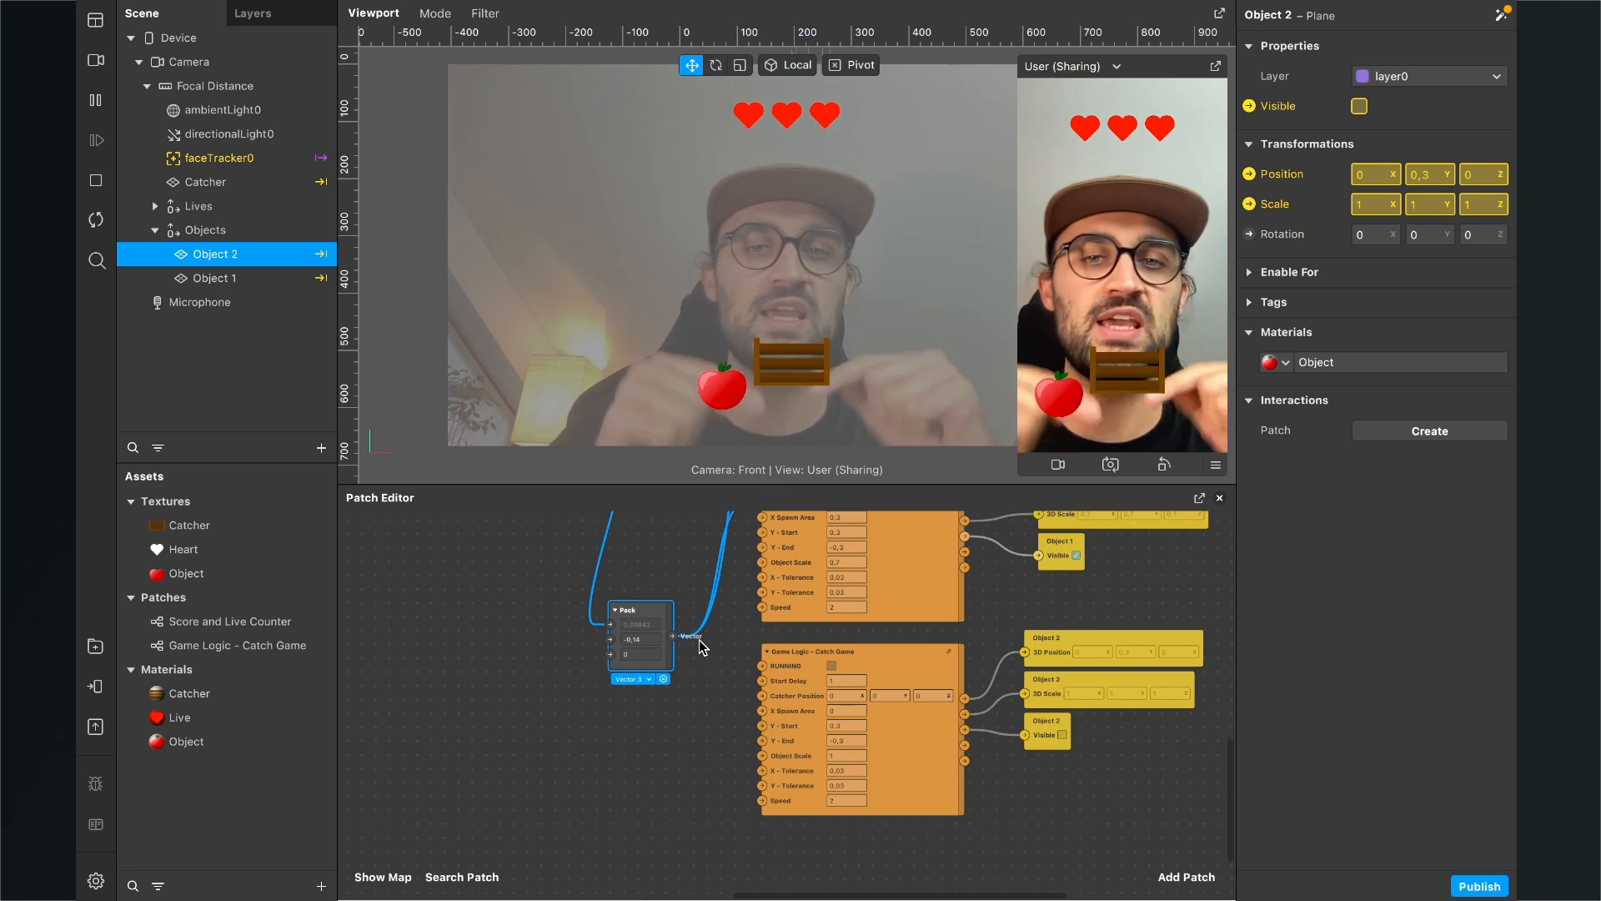
pyautogui.scroll(2, 682, 644)
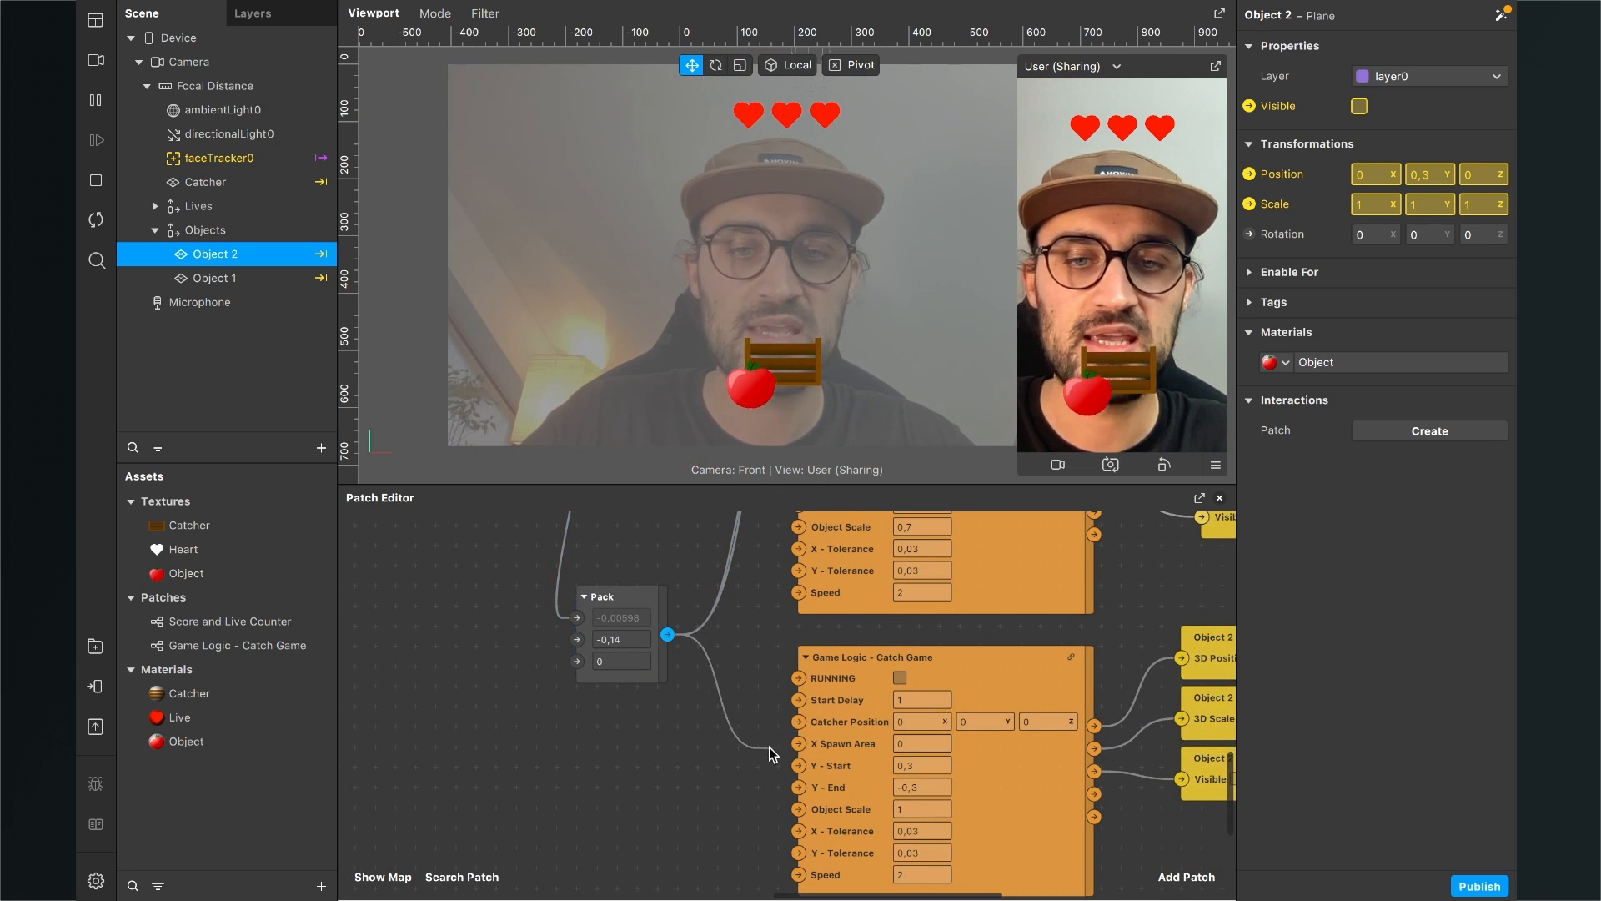
pyautogui.moveTo(797, 721); pyautogui.dragTo(798, 722)
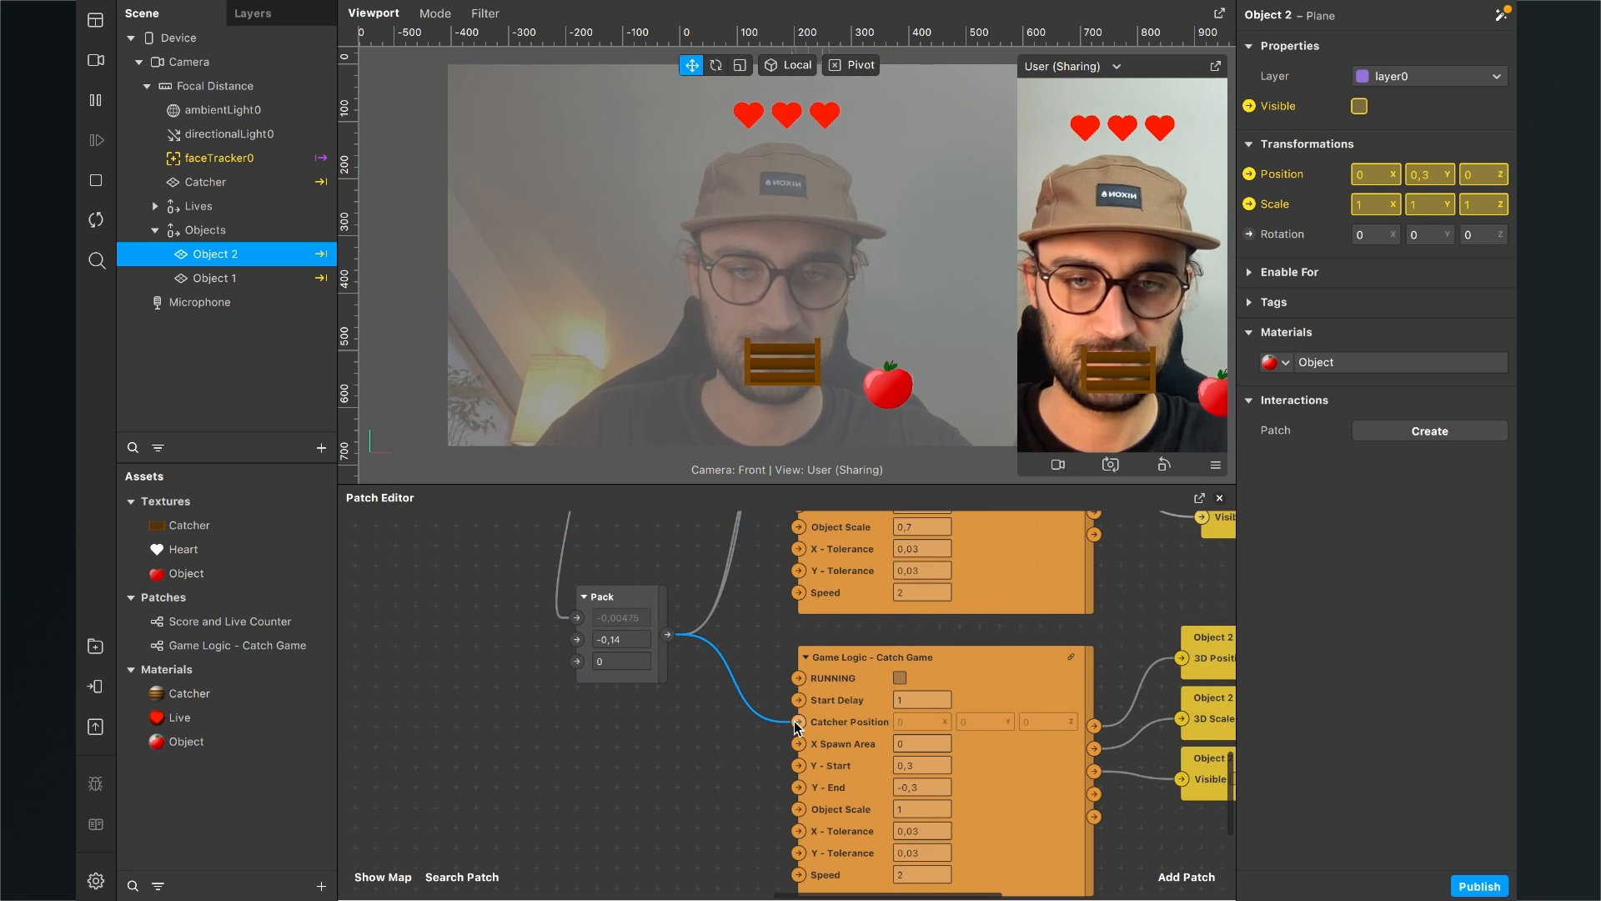
# Step: Set the second Game Logic patch's X Spawn Area to 0,3 and enable RUNNING
pyautogui.hscroll(2, 794, 722)
pyautogui.scroll(-1, 793, 722)
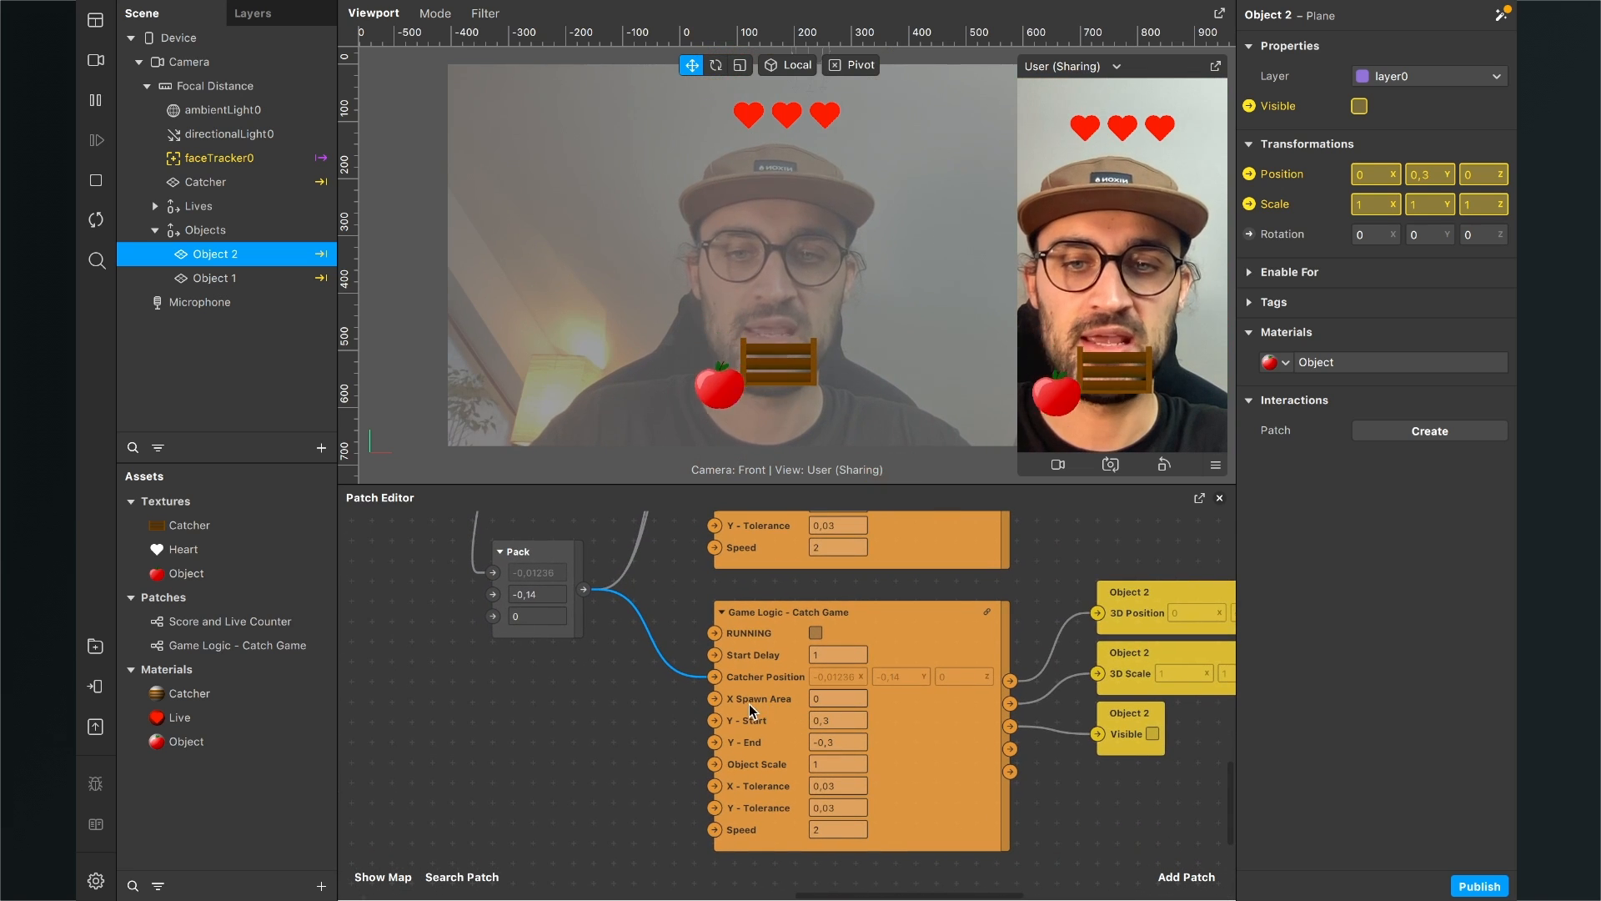
pyautogui.click(838, 698)
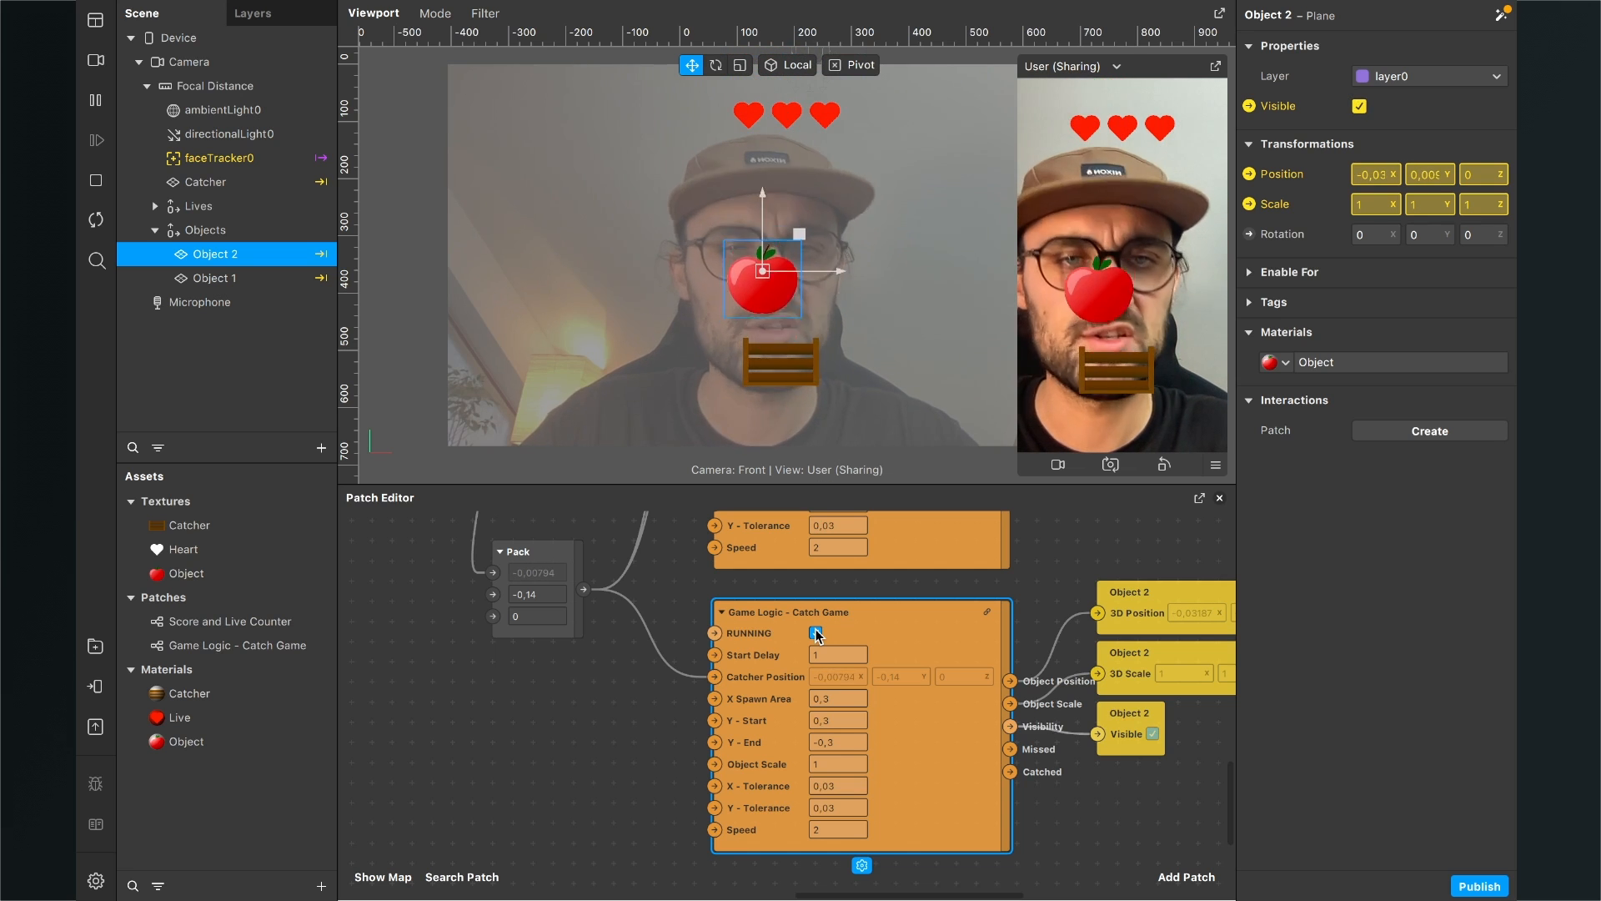
pyautogui.click(816, 633)
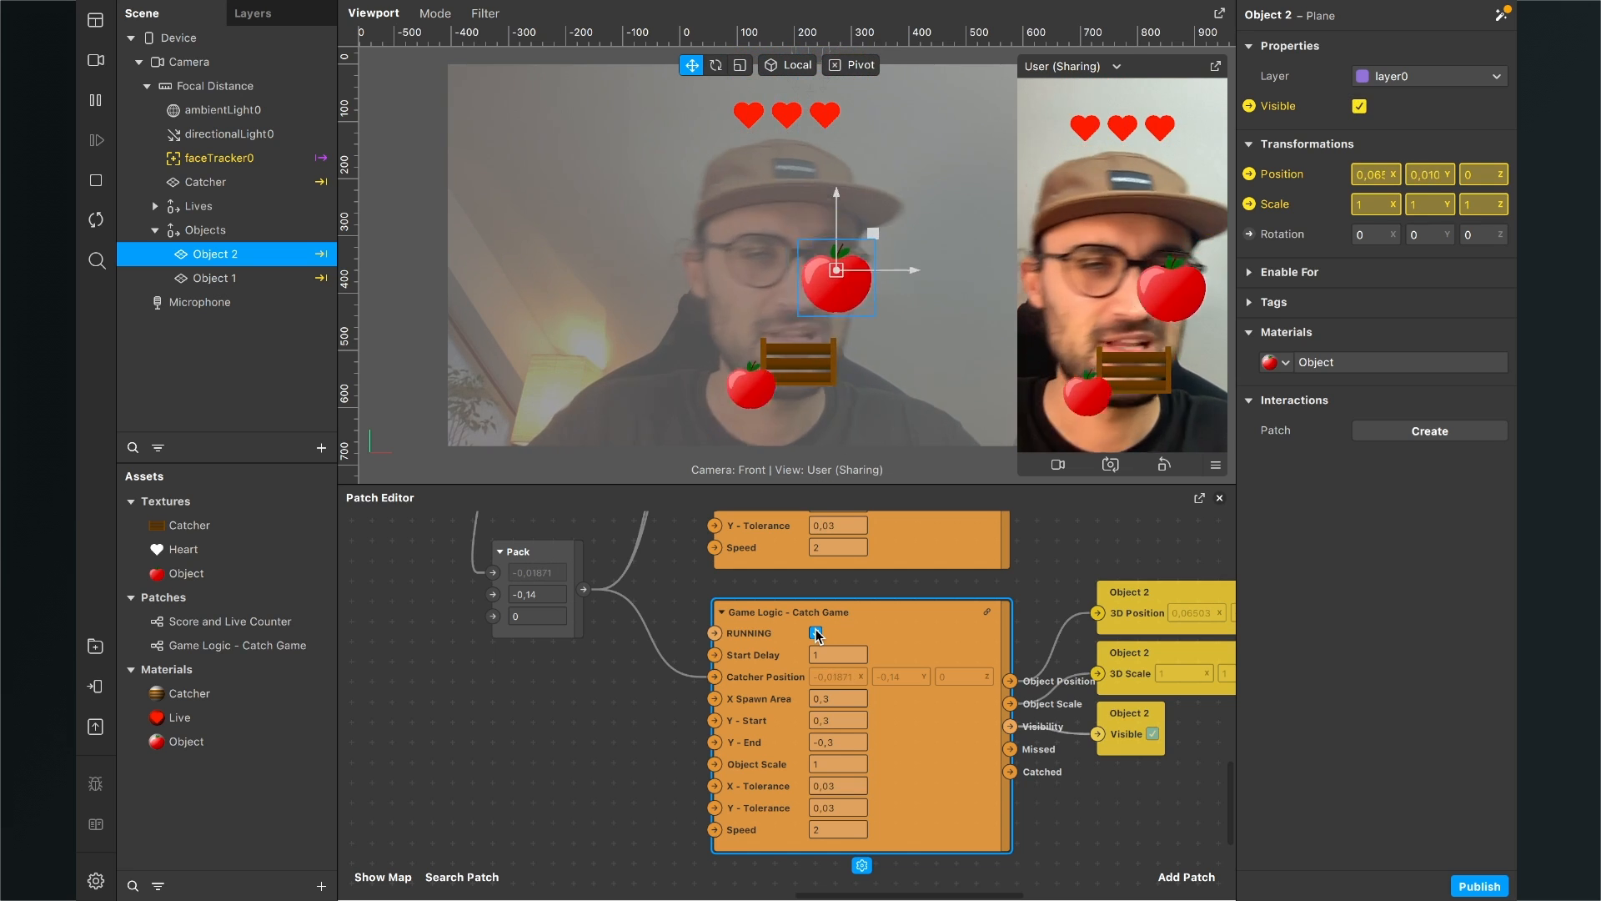
# Step: Set the second Game Logic patch's Object Scale to 0,7
pyautogui.click(824, 762)
pyautogui.scroll(-1, 1001, 747)
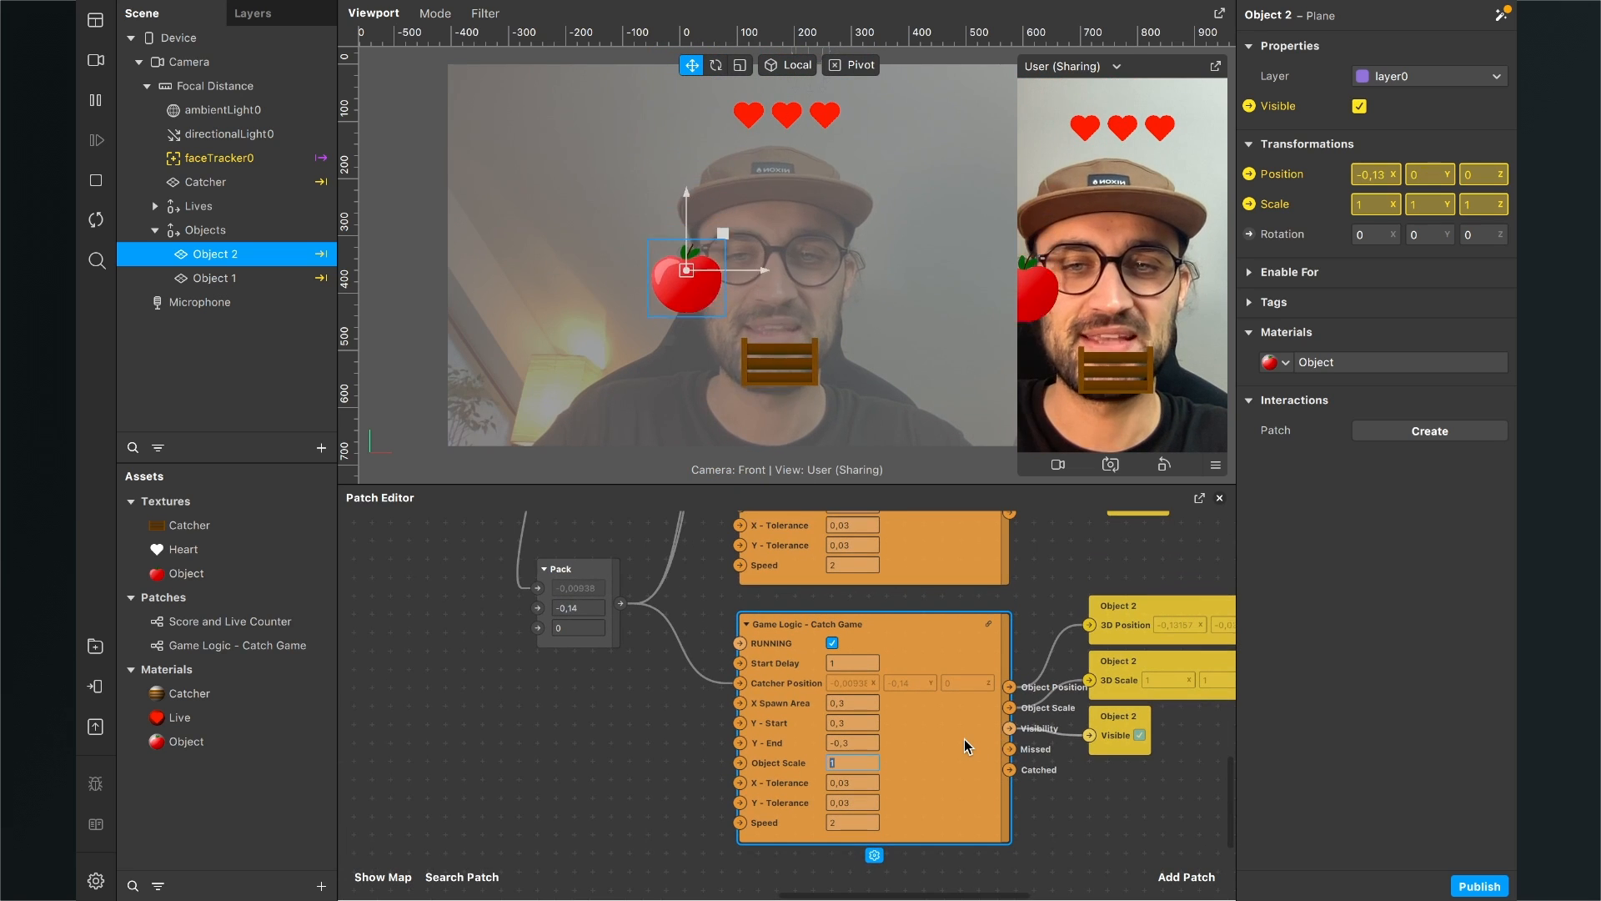
pyautogui.write('0,7')
pyautogui.press('Return')
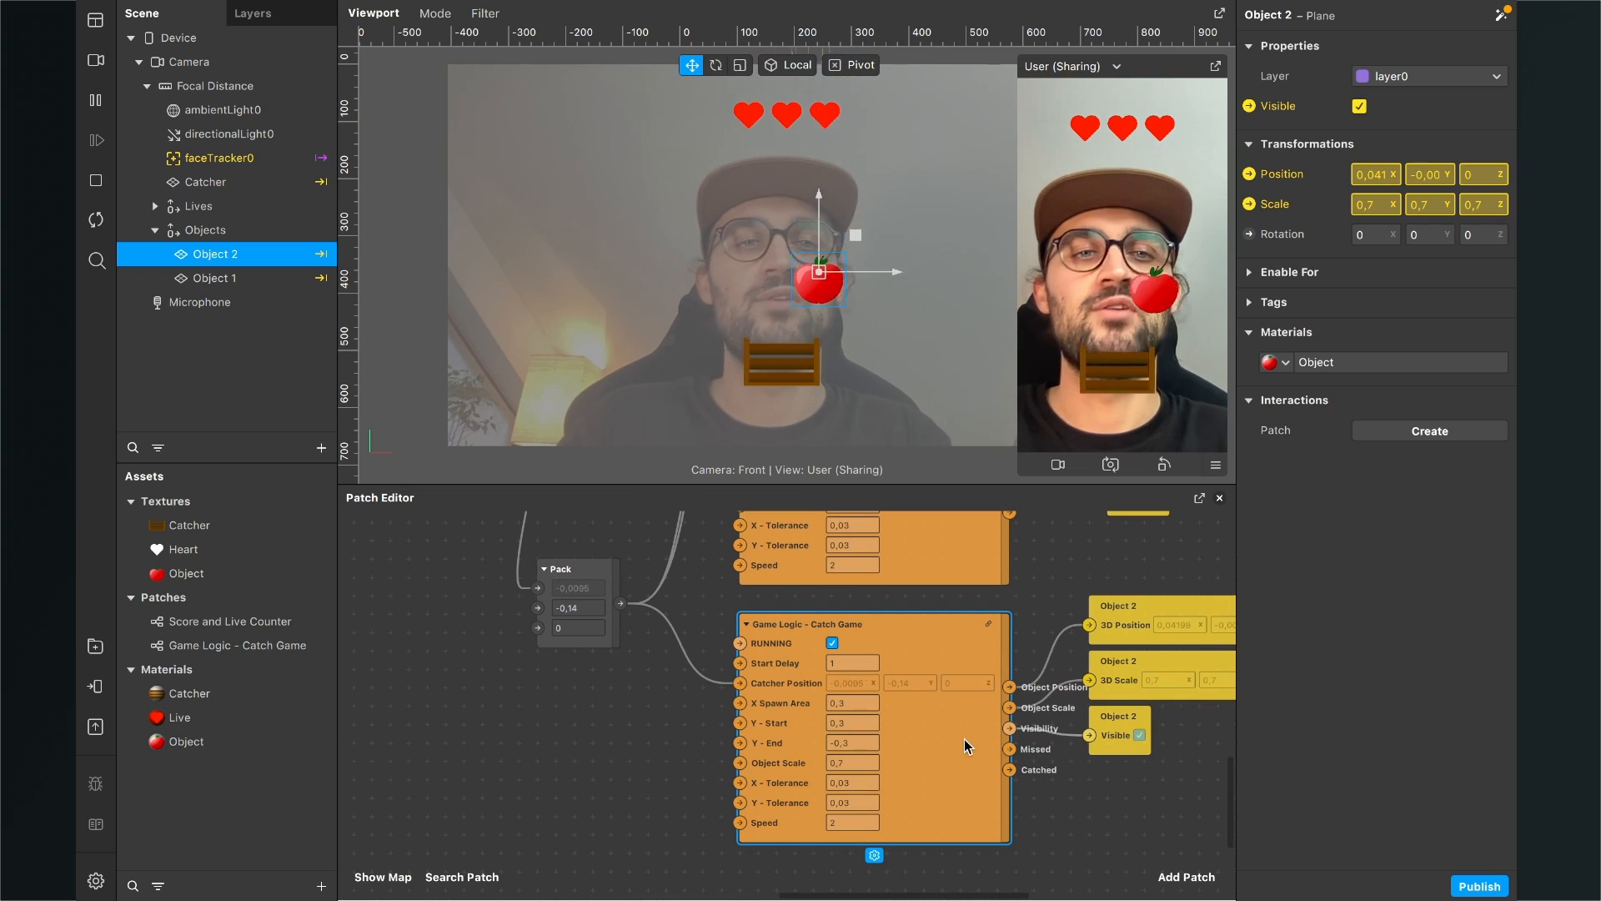
pyautogui.scroll(-3, 697, 747)
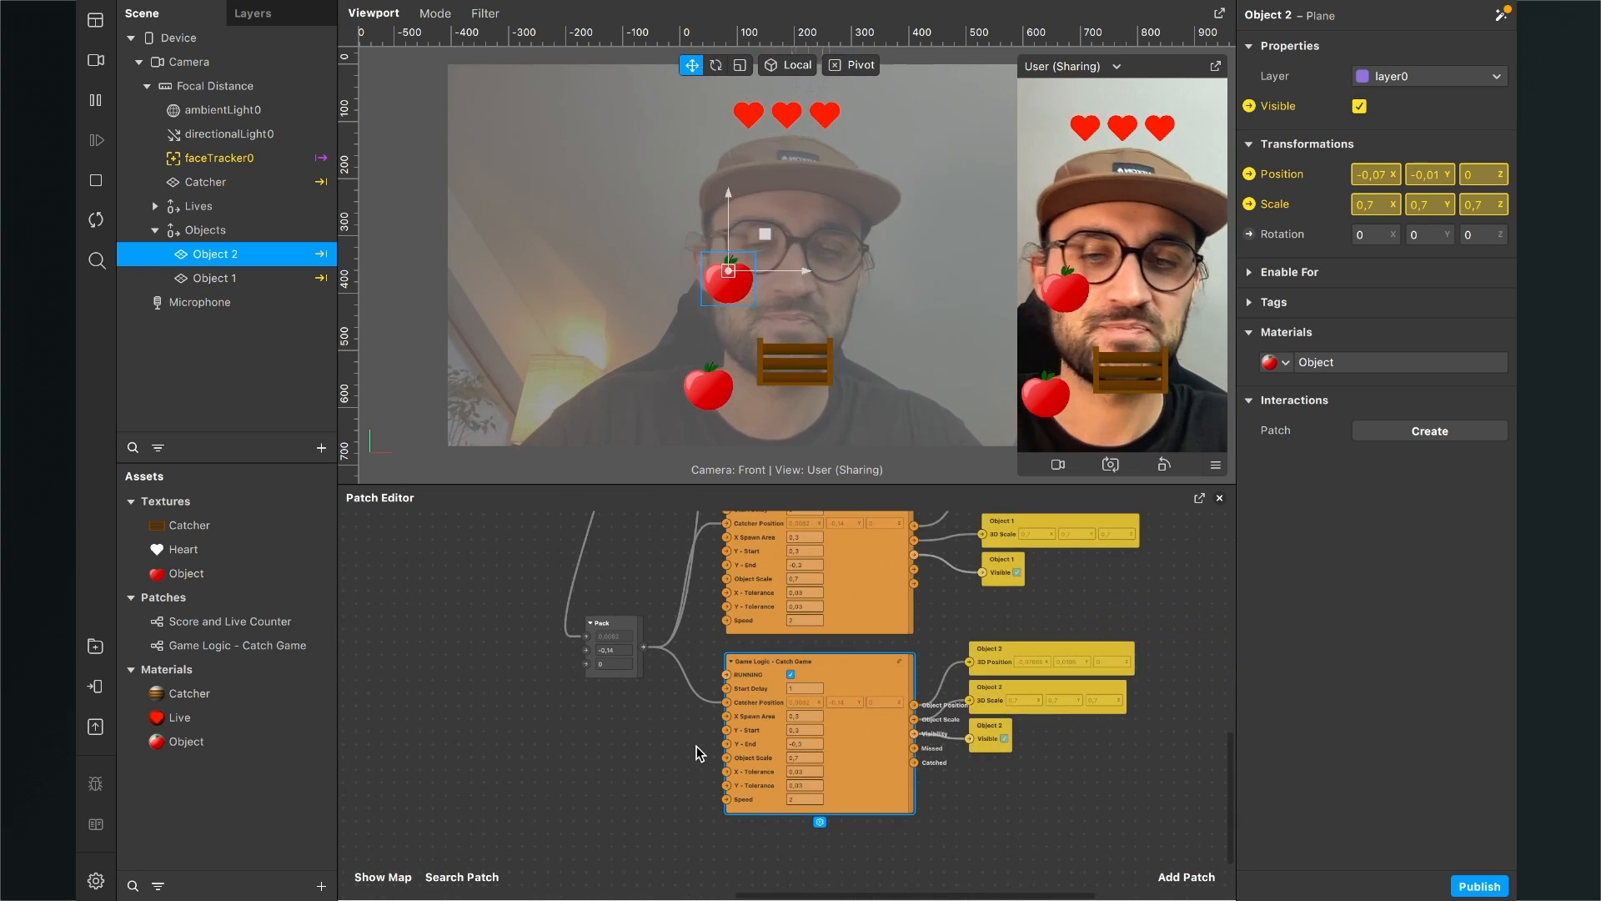
pyautogui.hscroll(-1, 697, 746)
pyautogui.scroll(1, 697, 745)
pyautogui.hscroll(-2, 699, 753)
pyautogui.scroll(1, 699, 753)
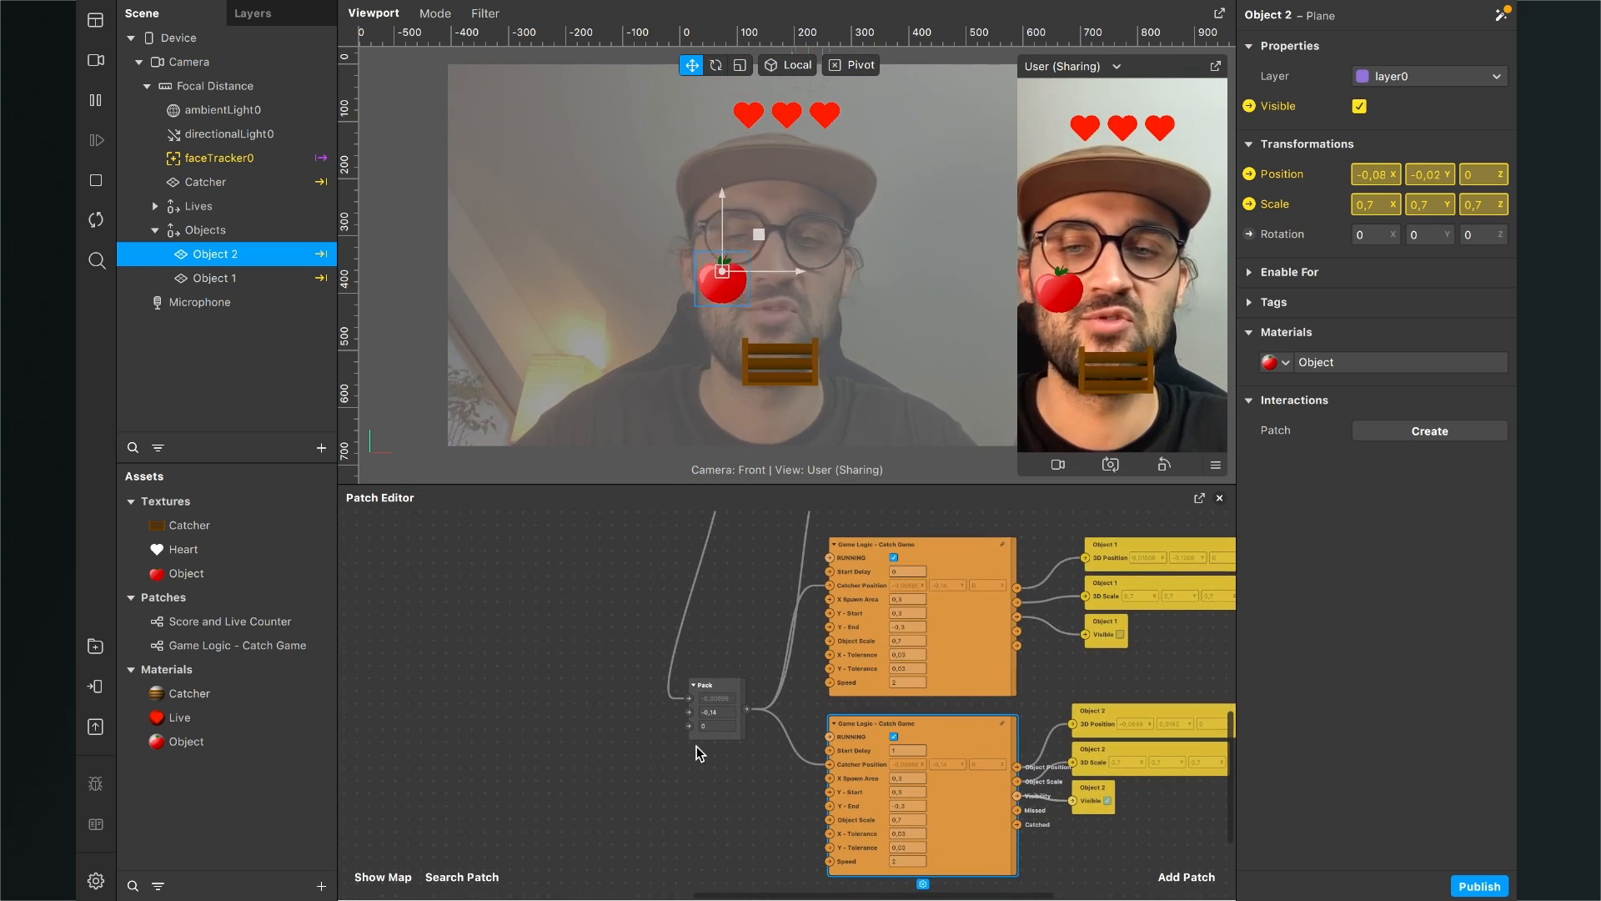
# Step: Move the Catcher's Pack patch up beside the first Game Logic patch and add a Switch patch in the free space below it
pyautogui.hscroll(1, 699, 753)
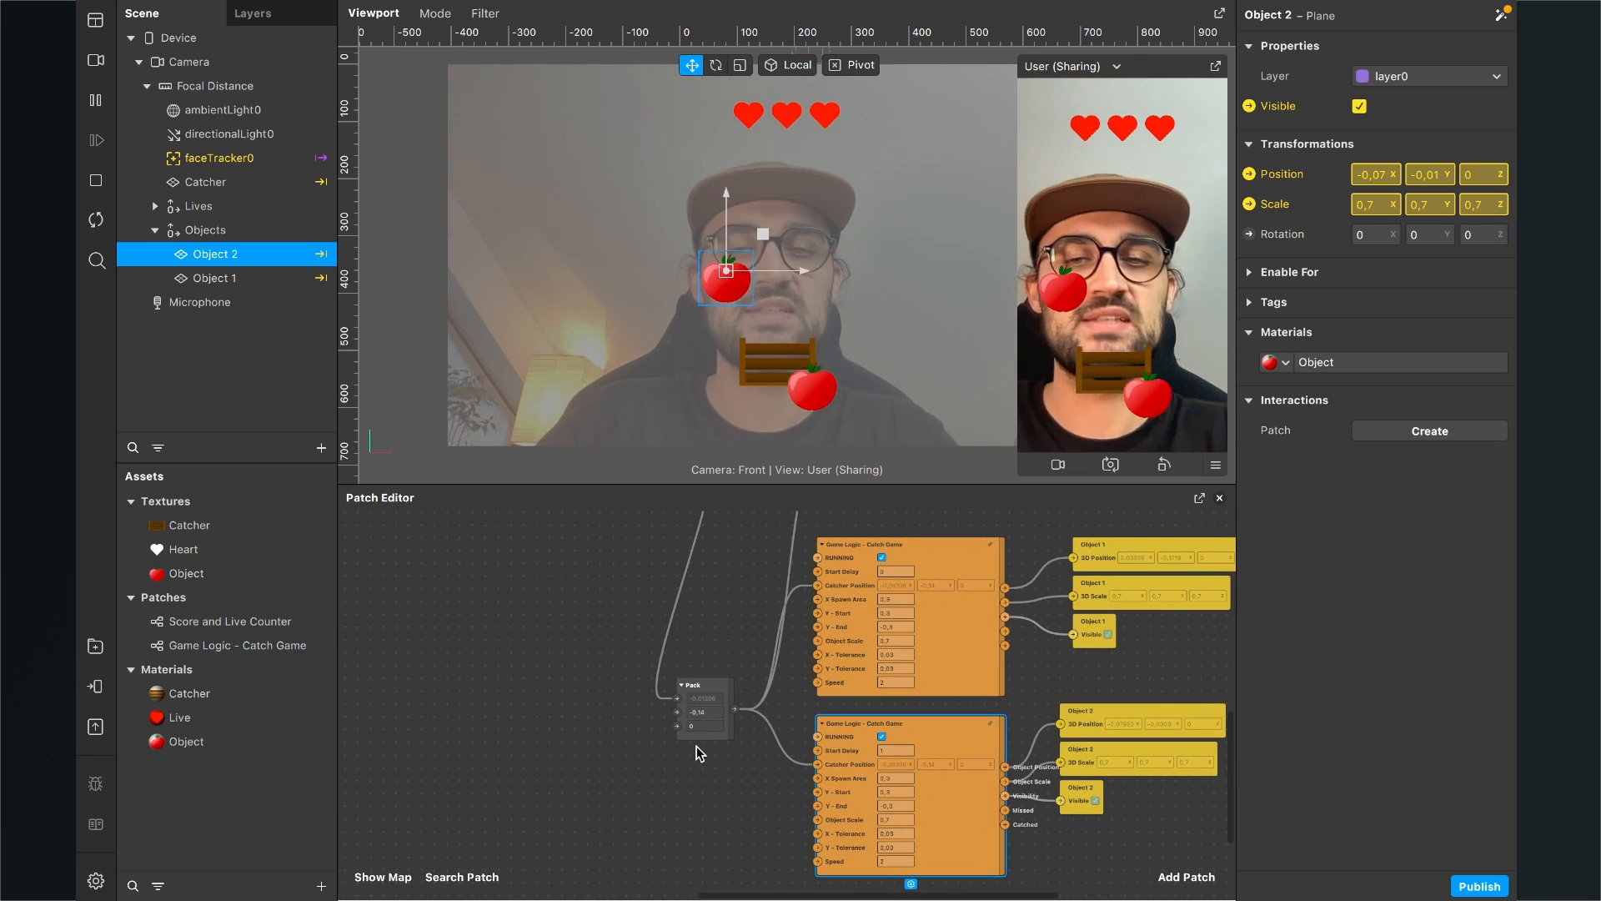
pyautogui.moveTo(727, 690); pyautogui.dragTo(687, 535)
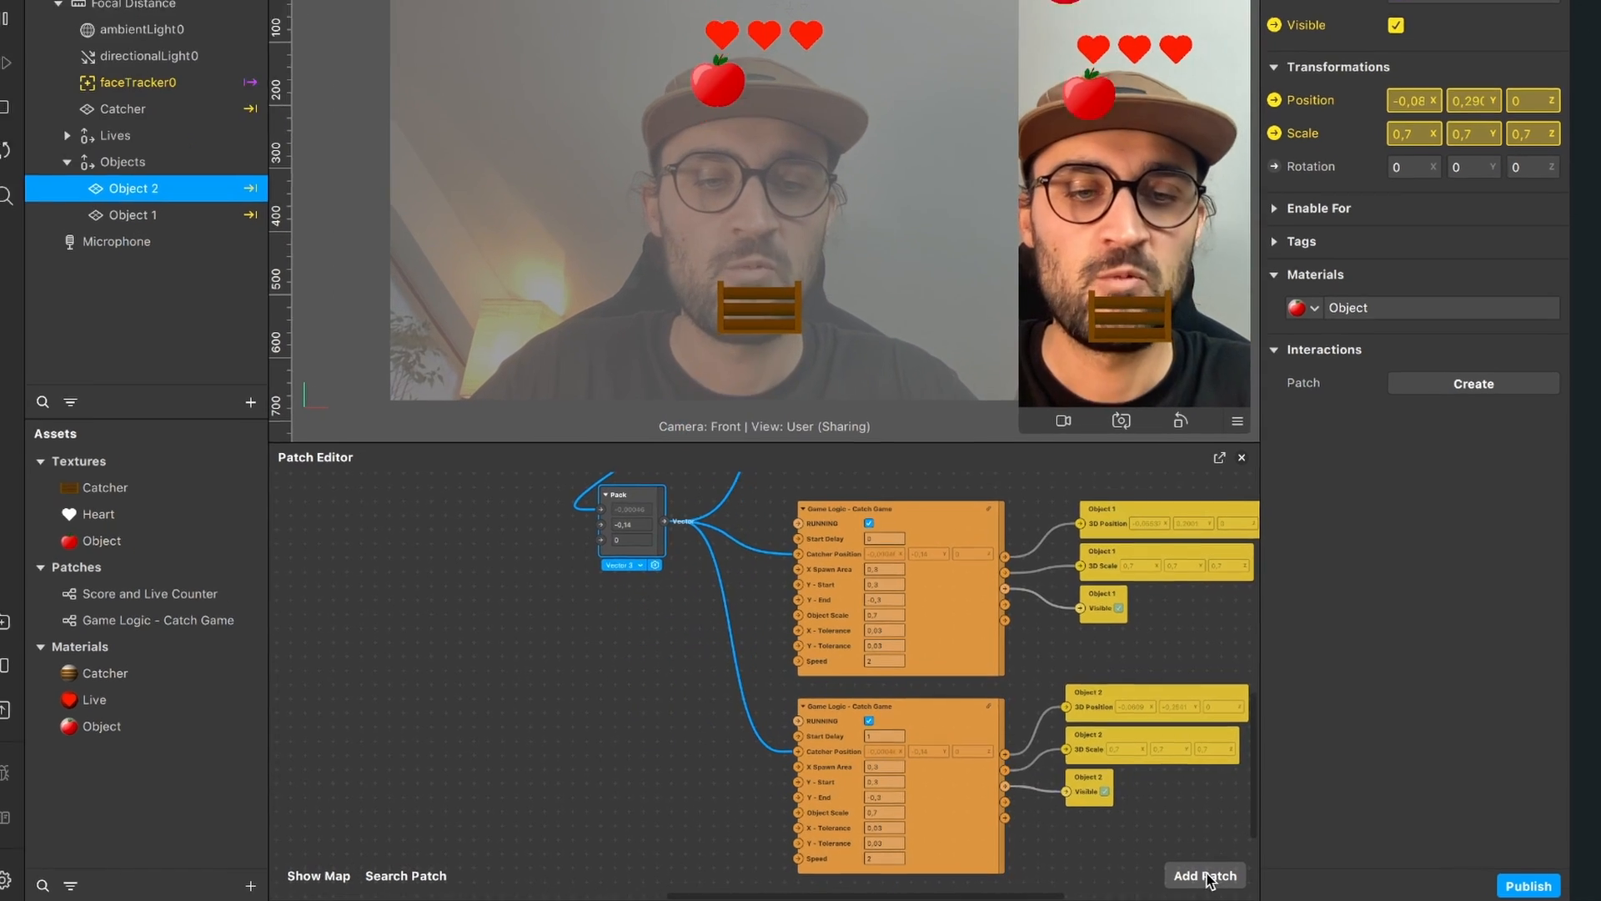
pyautogui.click(1201, 876)
pyautogui.write('swi')
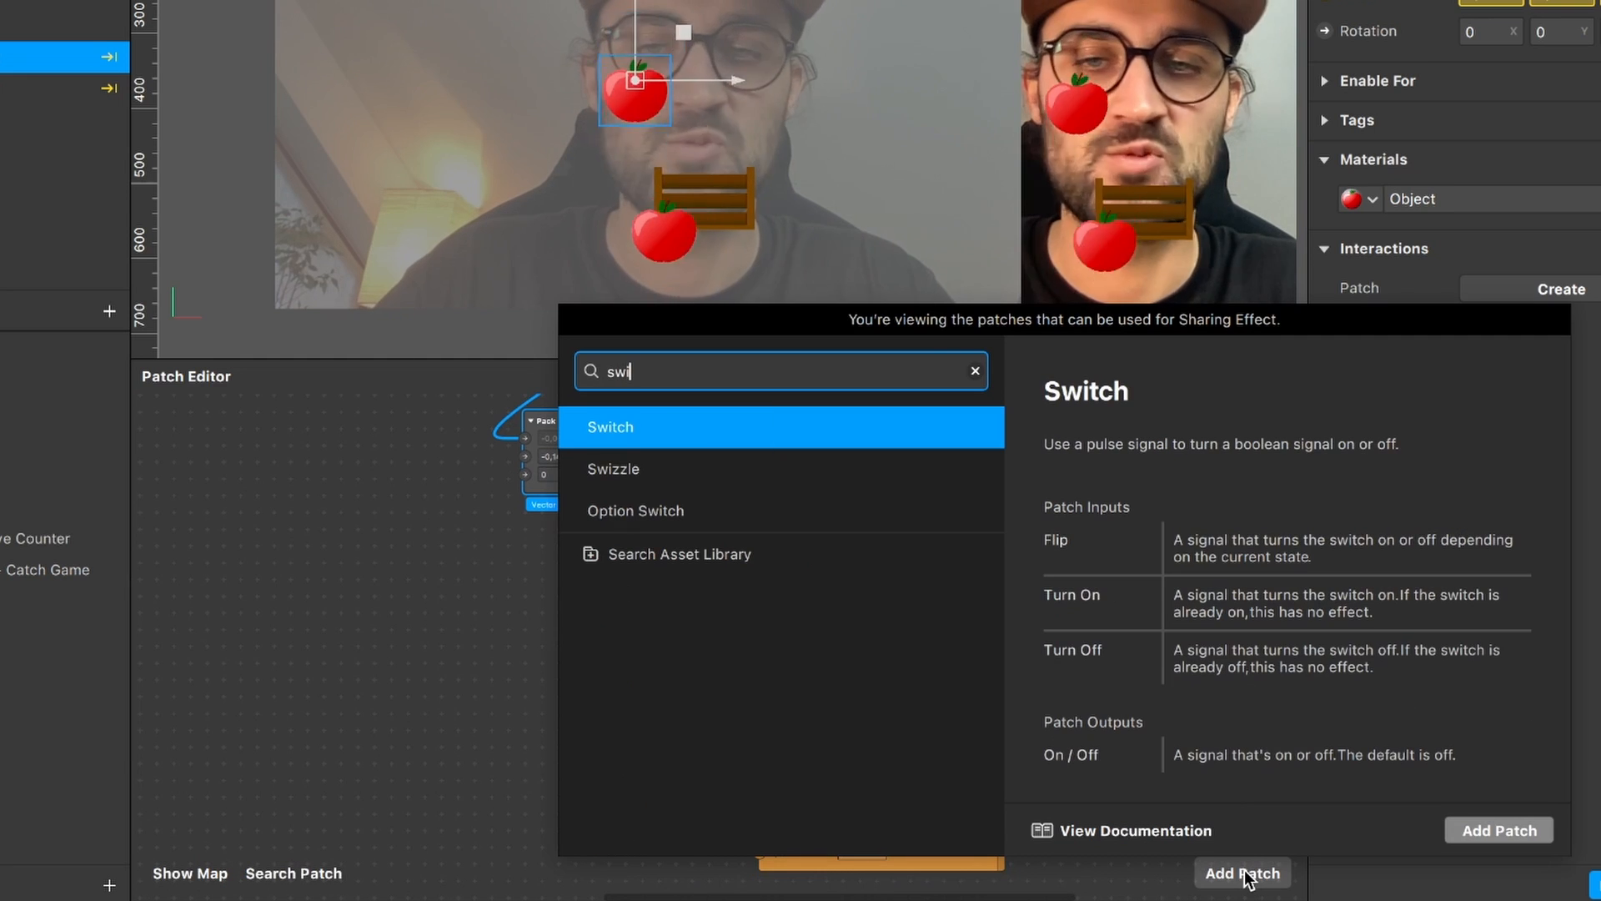
pyautogui.press('Return')
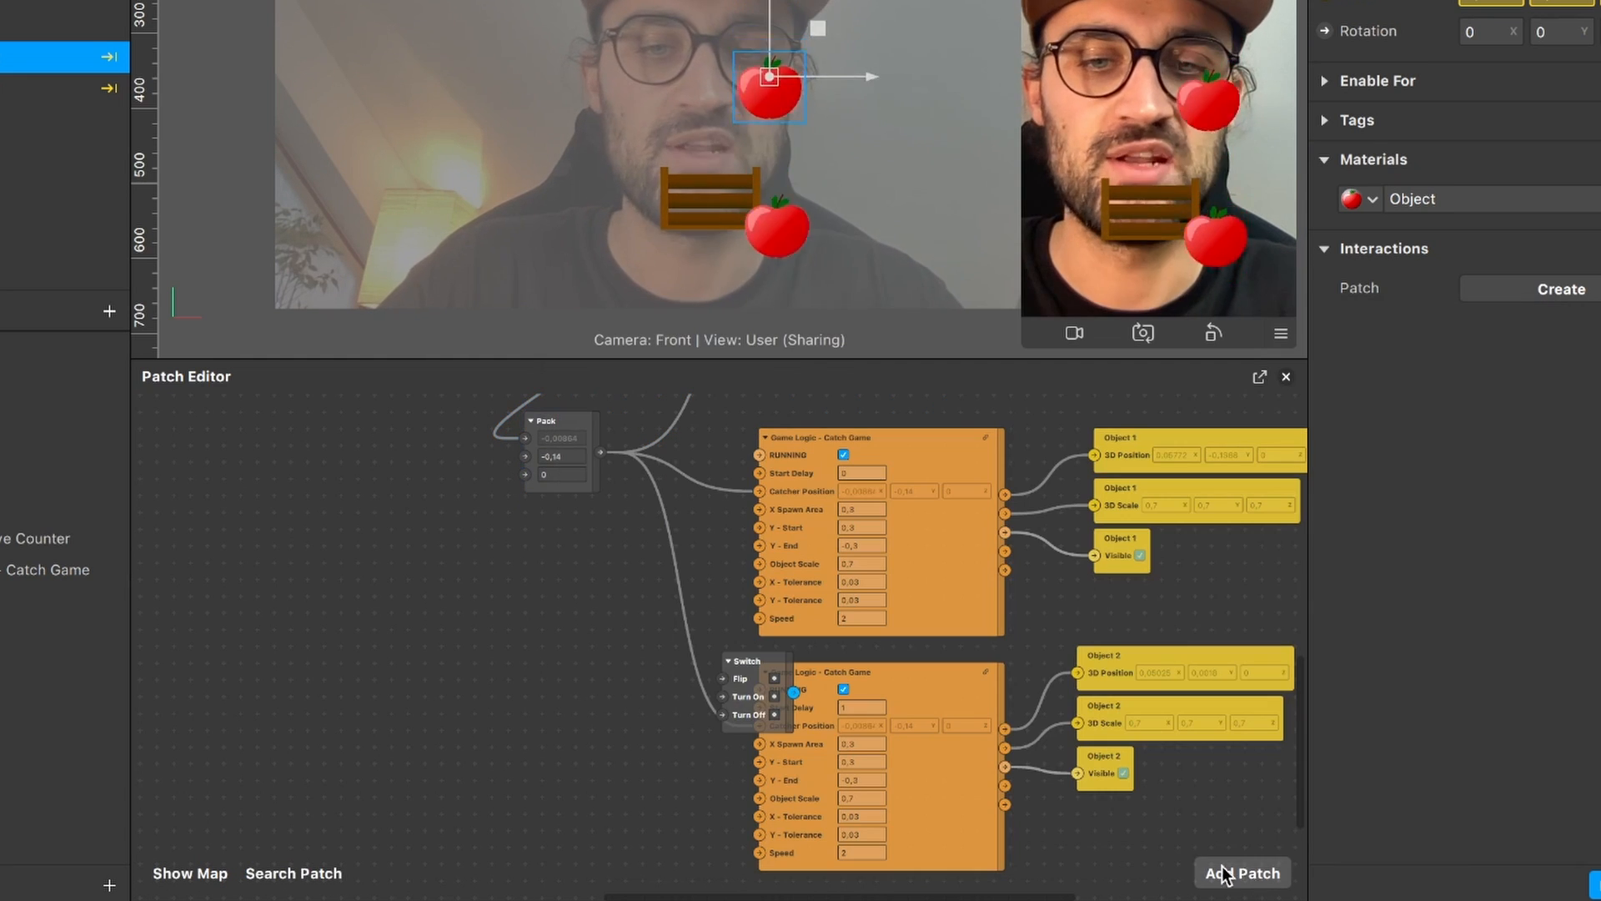
pyautogui.moveTo(776, 672); pyautogui.dragTo(543, 644)
# Step: Connect the Switch's On/Off output to the RUNNING inputs of both Game Logic patches and shift the Switch up slightly
pyautogui.scroll(3, 523, 637)
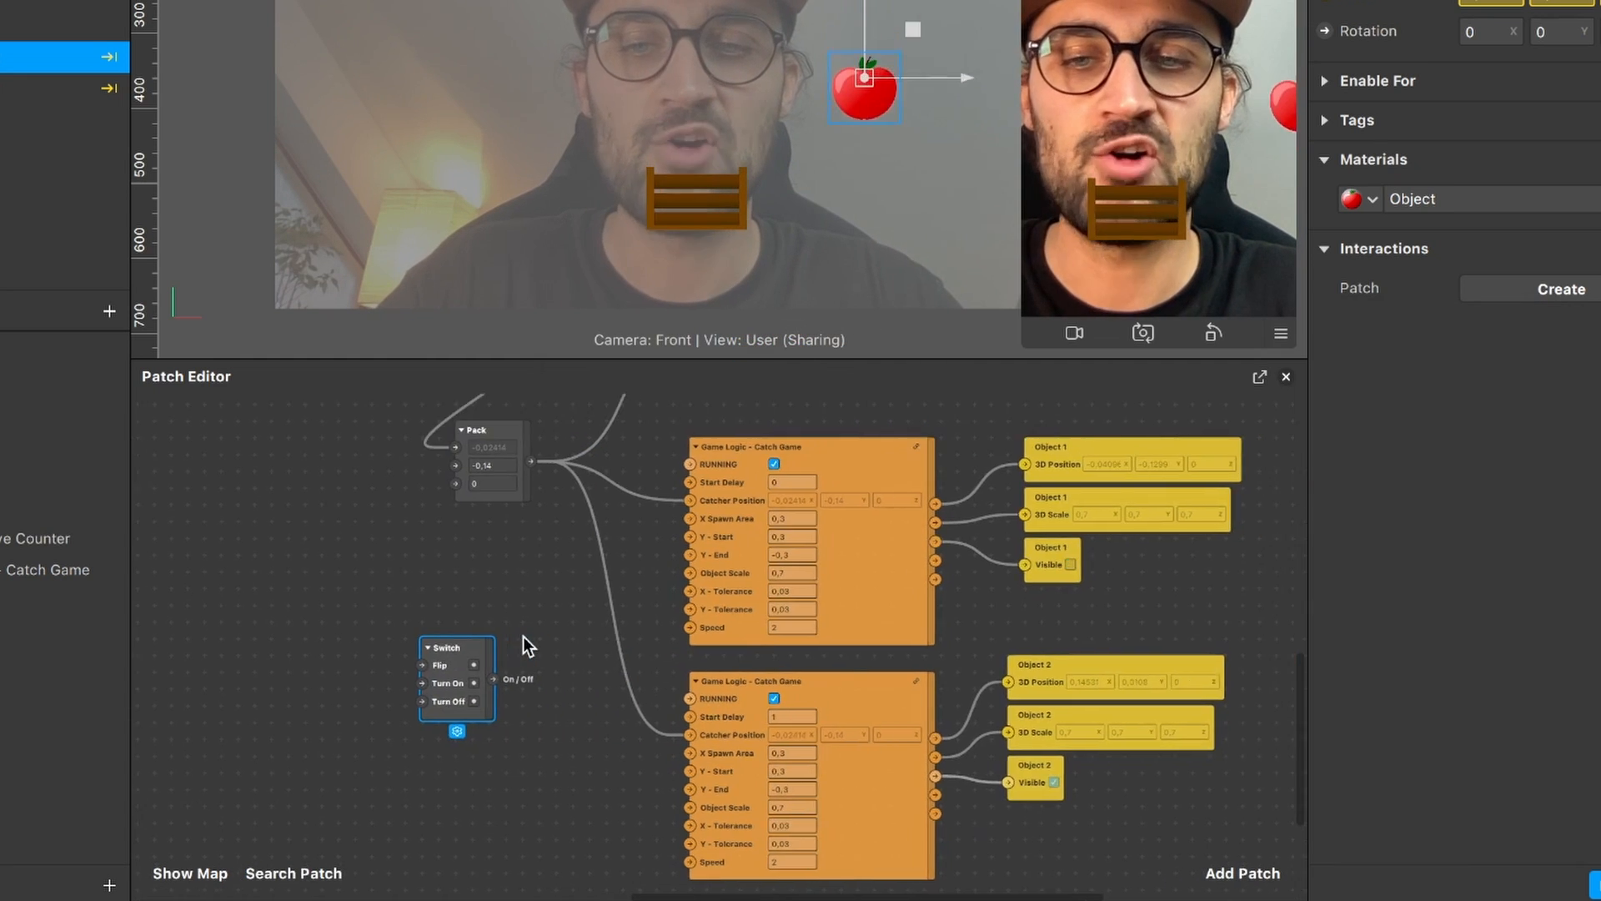
pyautogui.scroll(-5, 523, 637)
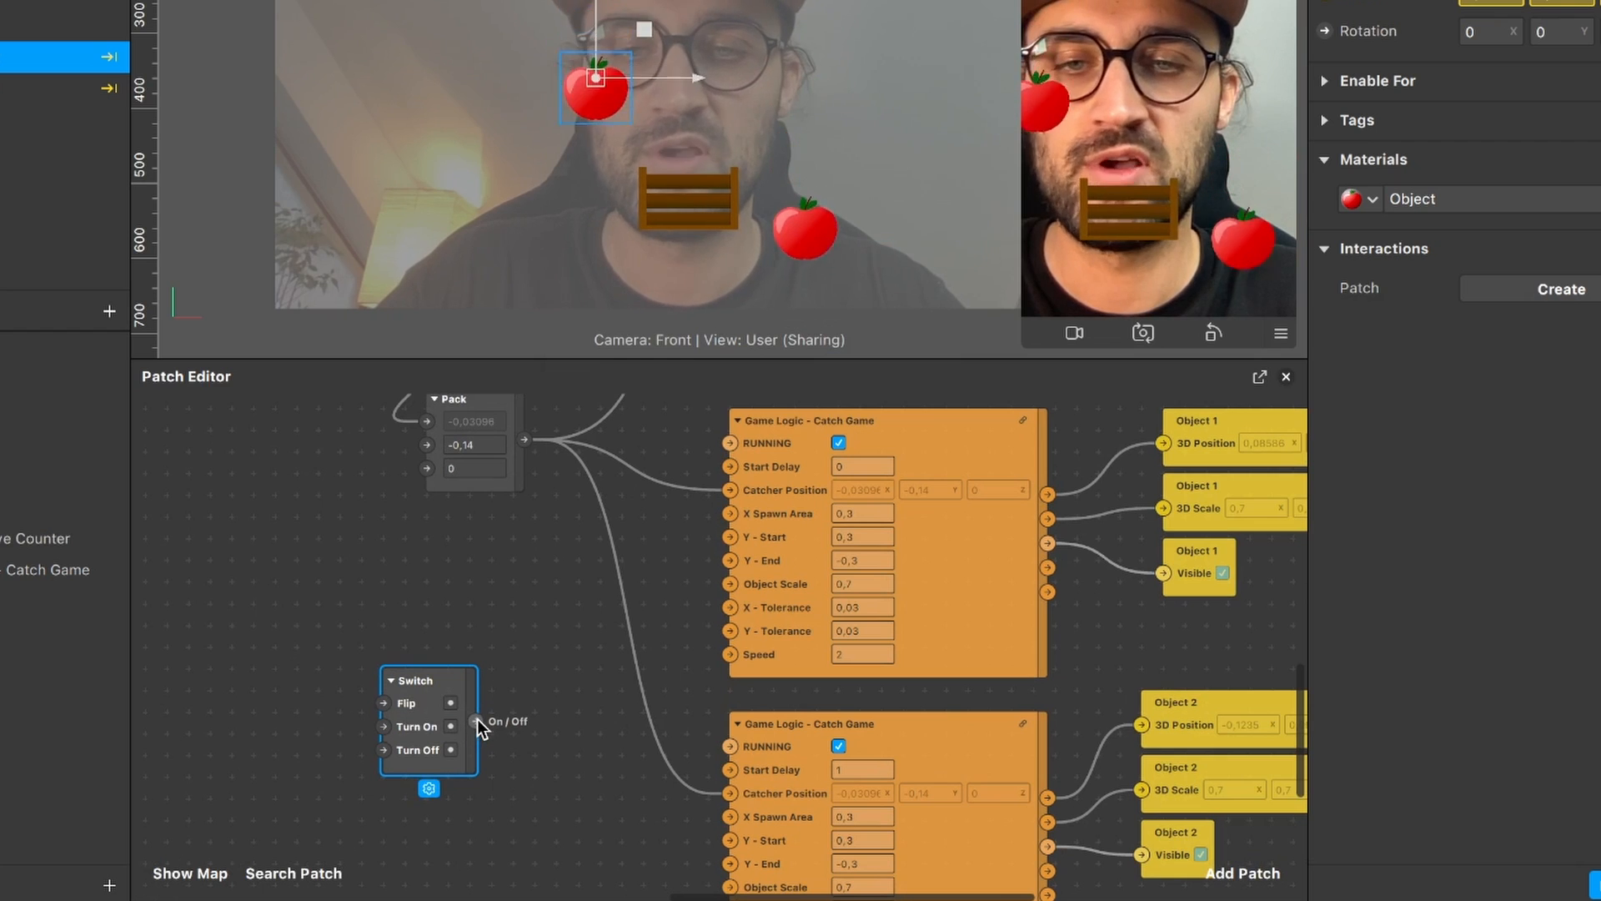
pyautogui.moveTo(475, 720); pyautogui.dragTo(731, 442)
pyautogui.scroll(-5, 714, 501)
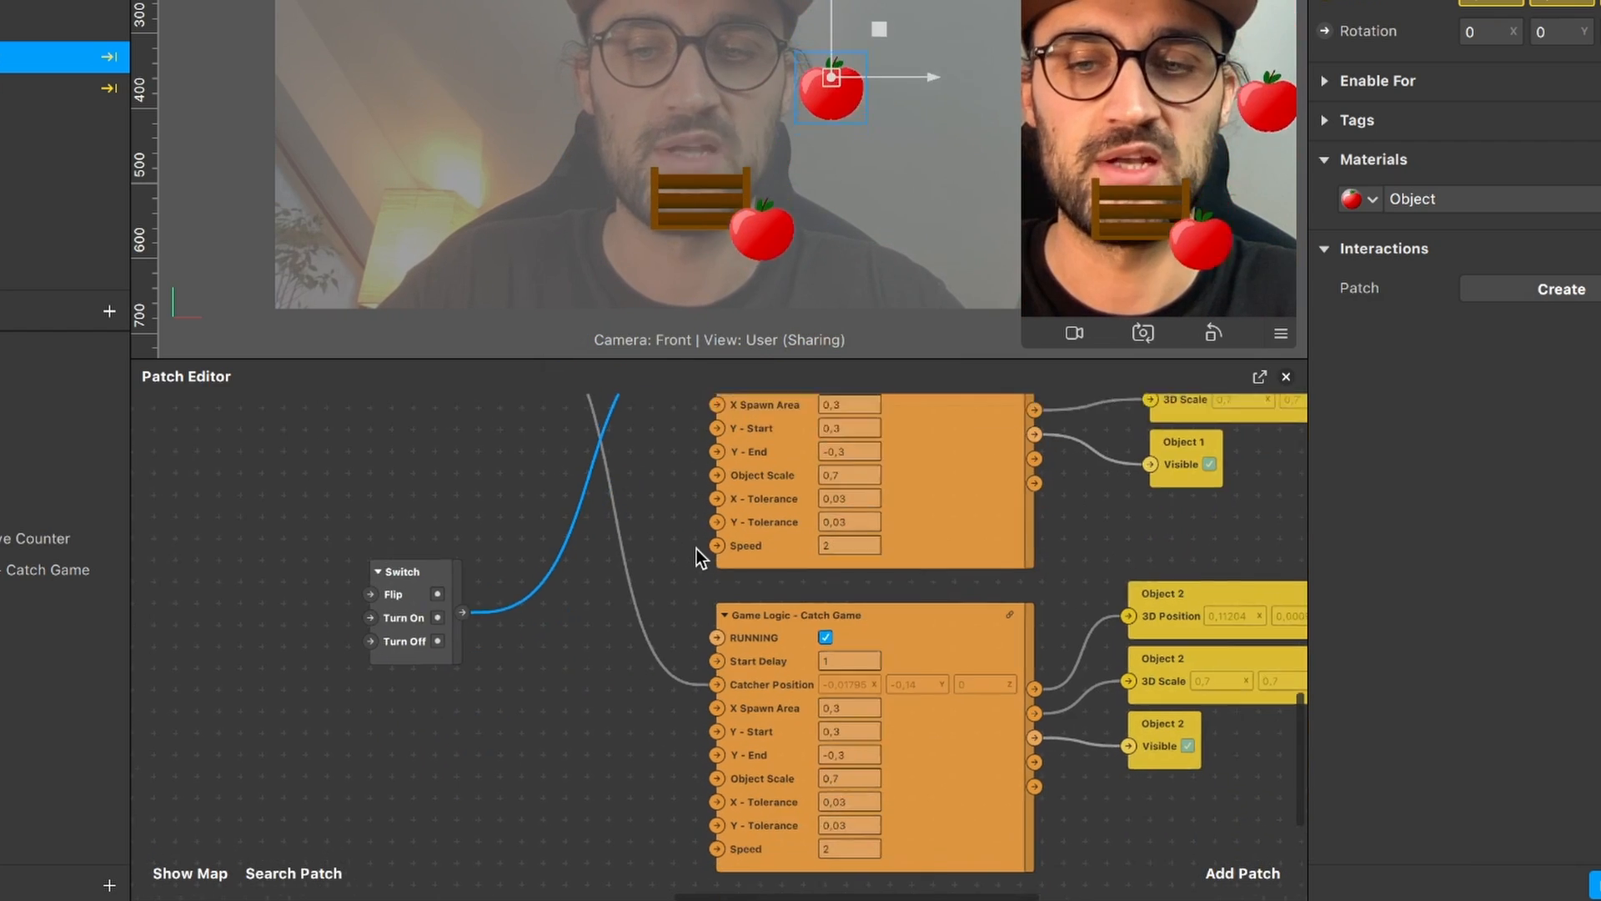
pyautogui.moveTo(453, 589); pyautogui.dragTo(574, 647)
pyautogui.moveTo(714, 617); pyautogui.dragTo(708, 617)
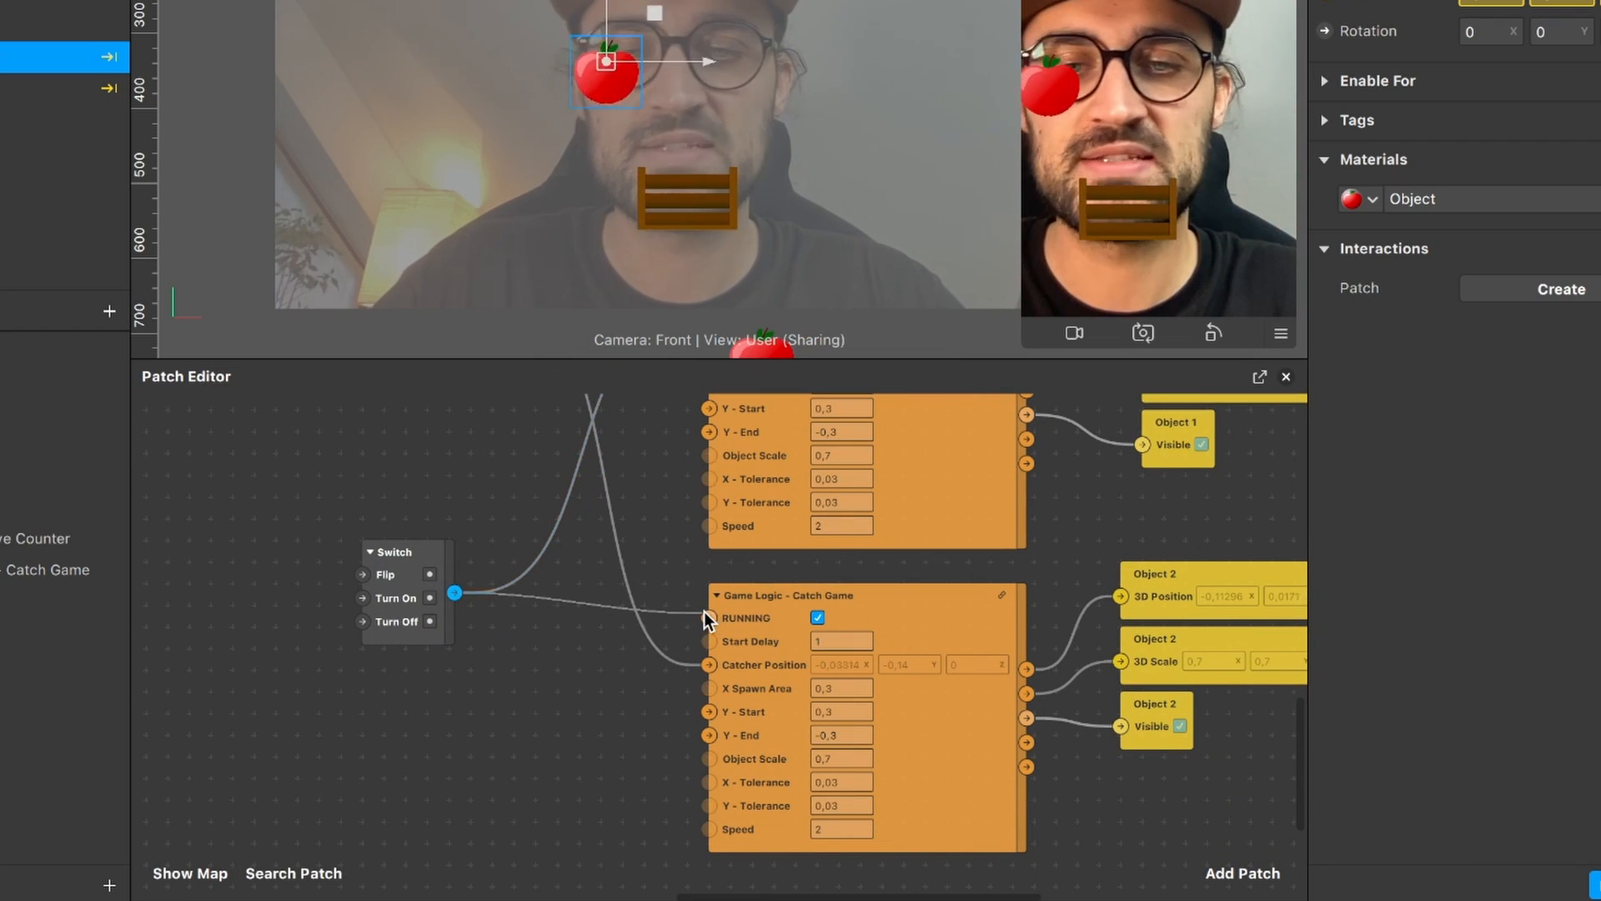
pyautogui.moveTo(403, 547); pyautogui.dragTo(402, 482)
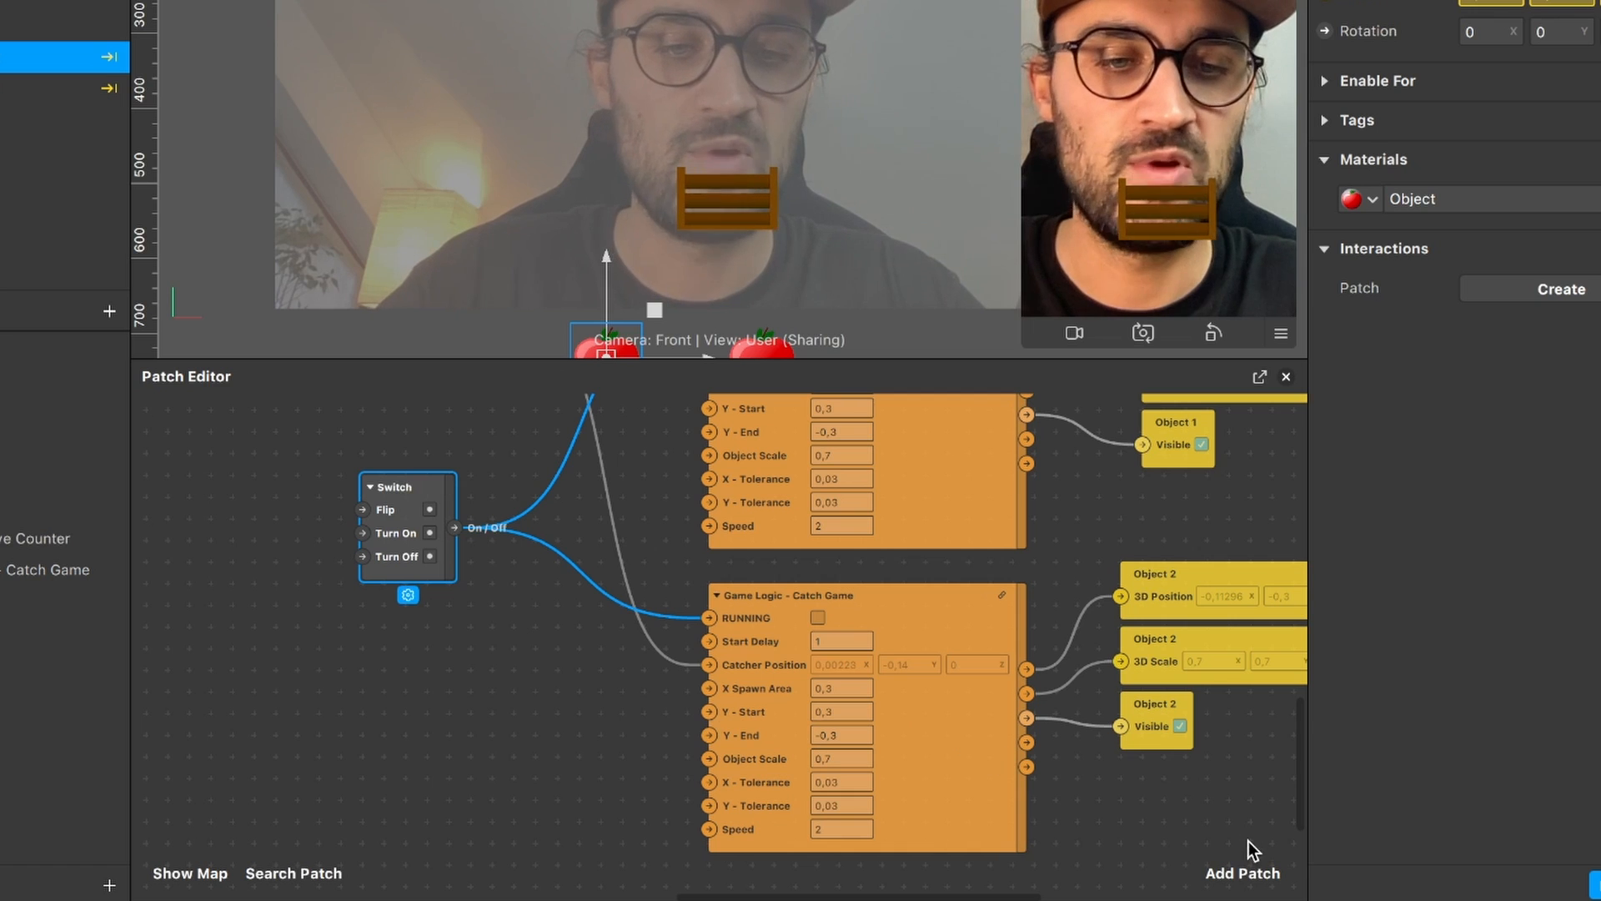
# Step: Add a Screen Tap patch and place it in front of the Switch patch's inputs with a gap between them
pyautogui.click(1242, 871)
pyautogui.write('scr')
pyautogui.press('Down')
pyautogui.press('Return')
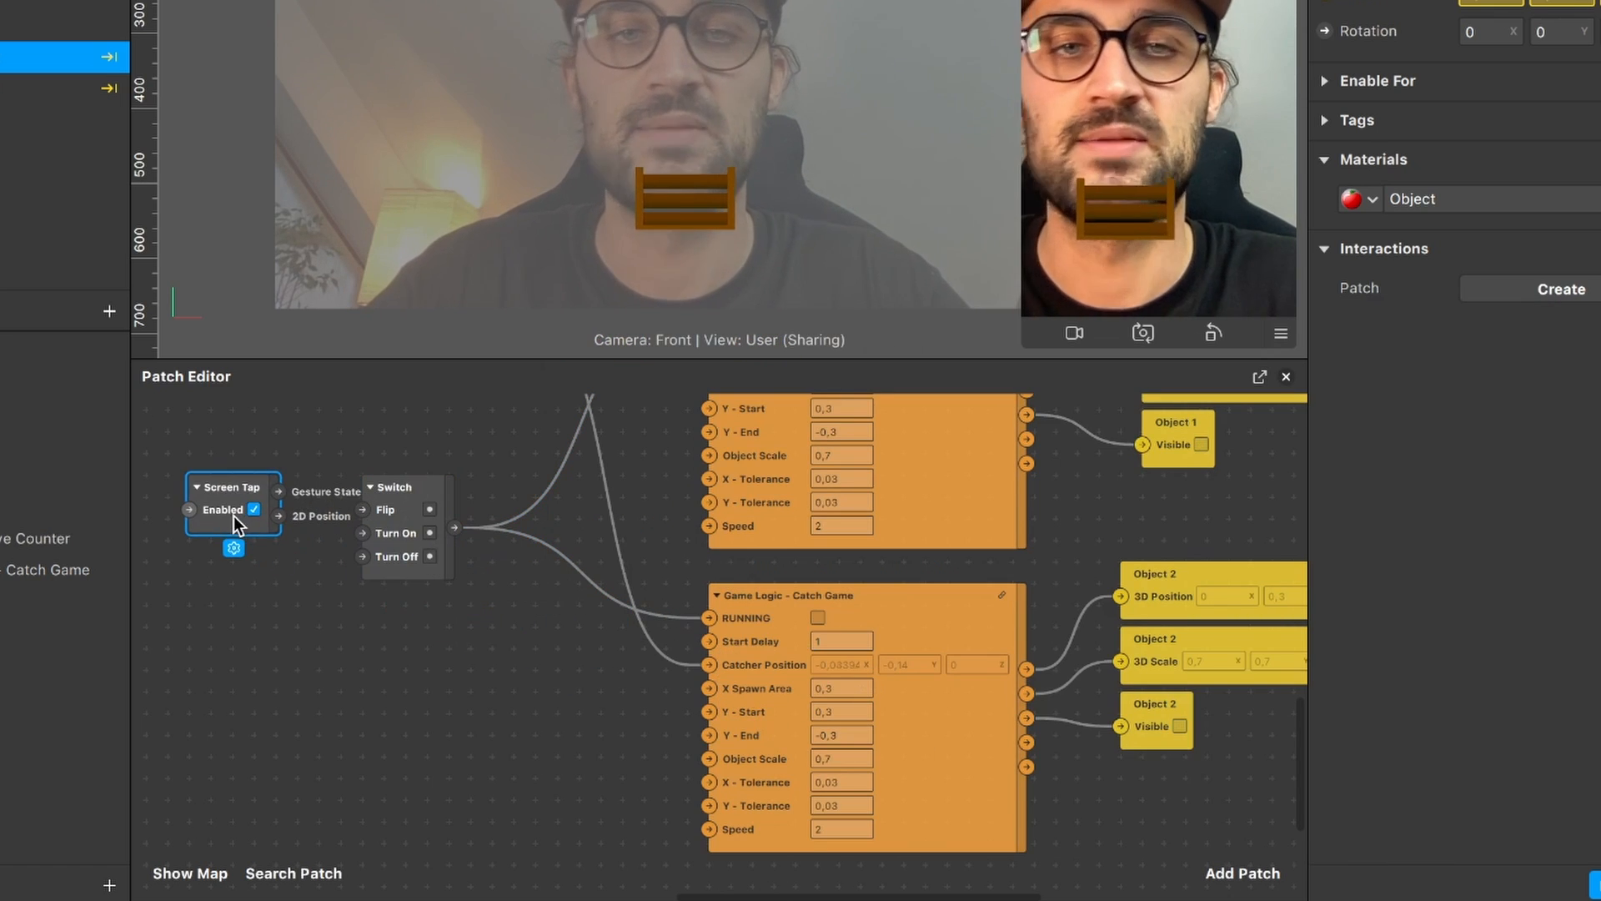
pyautogui.hscroll(-5, 314, 612)
pyautogui.moveTo(350, 539); pyautogui.dragTo(298, 537)
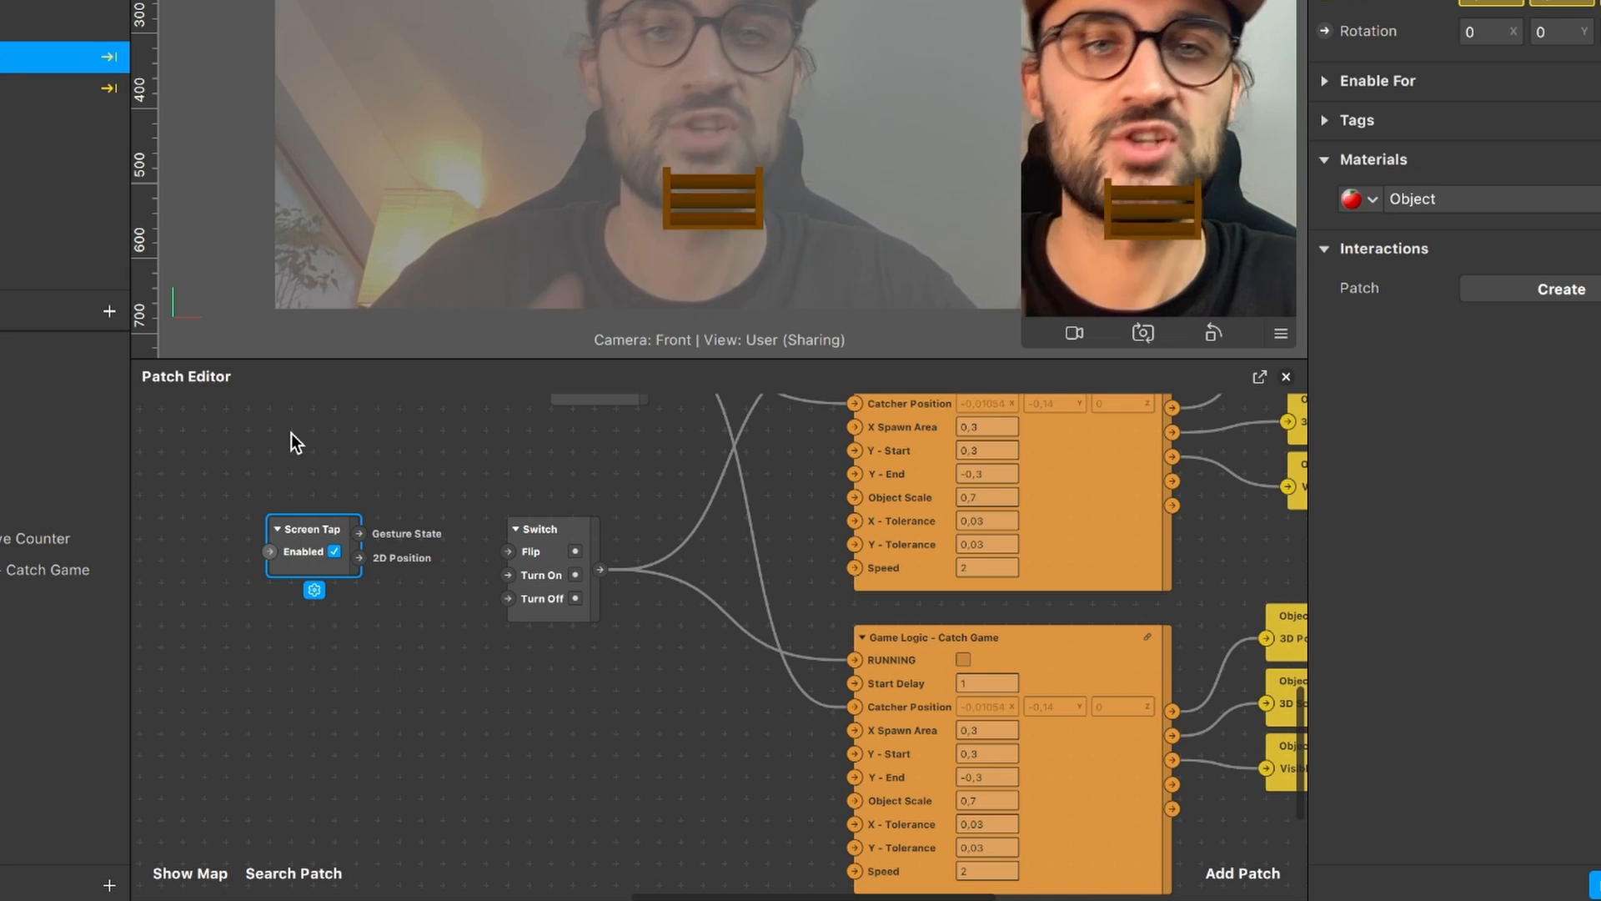
# Step: Connect the Screen Tap's Gesture State output to the Switch's Turn On input
pyautogui.moveTo(321, 538); pyautogui.dragTo(599, 598)
pyautogui.scroll(3, 293, 519)
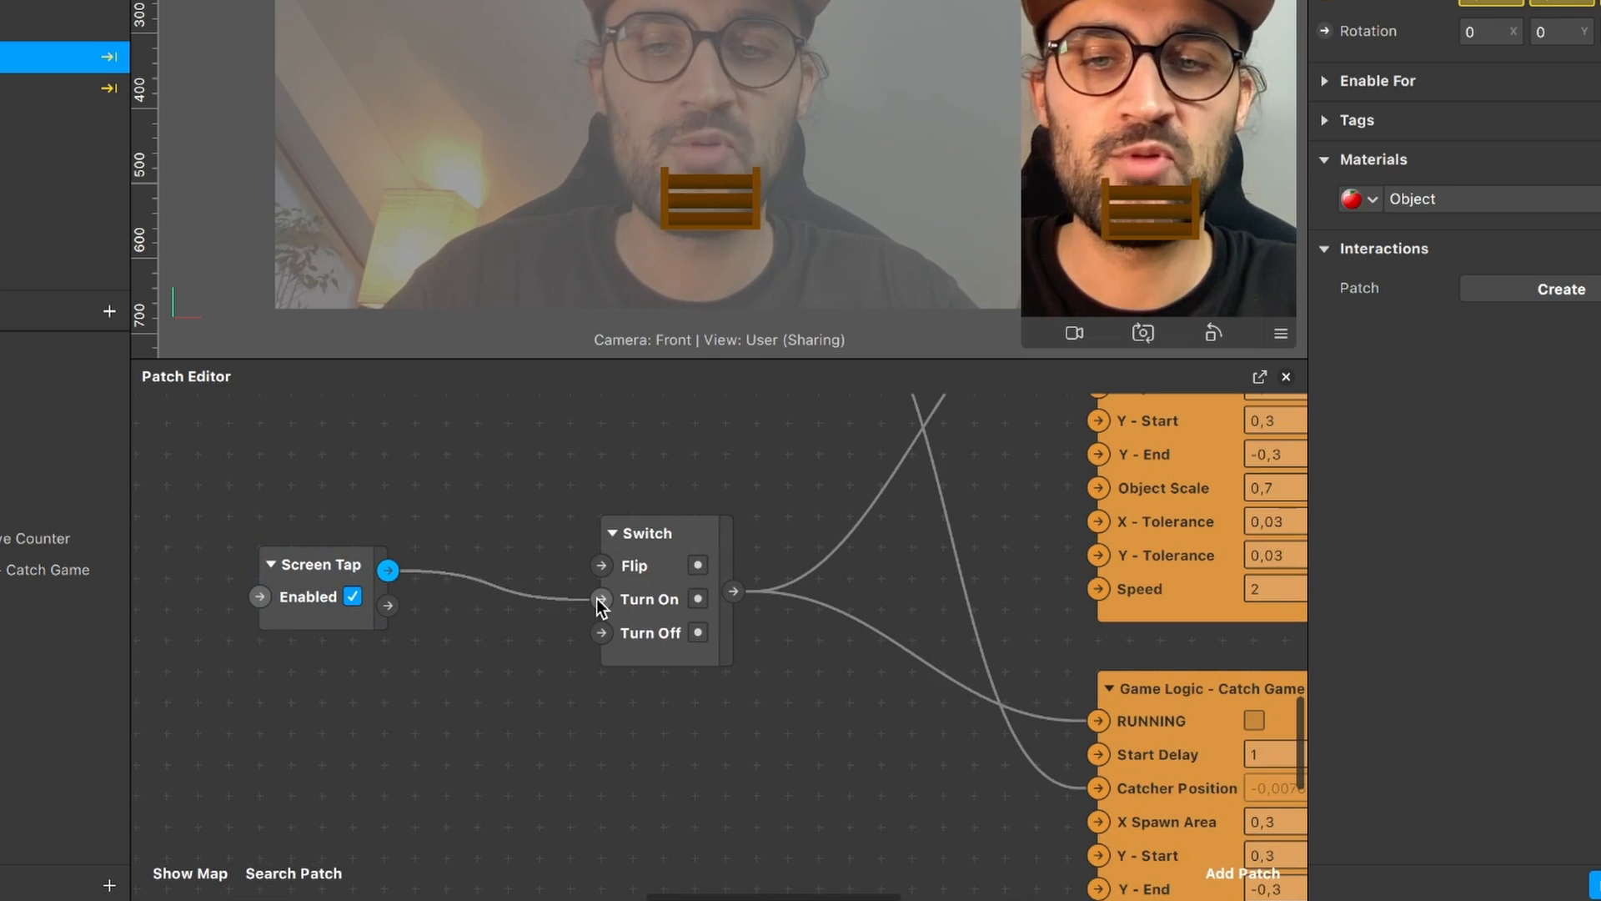
pyautogui.hscroll(5, 753, 665)
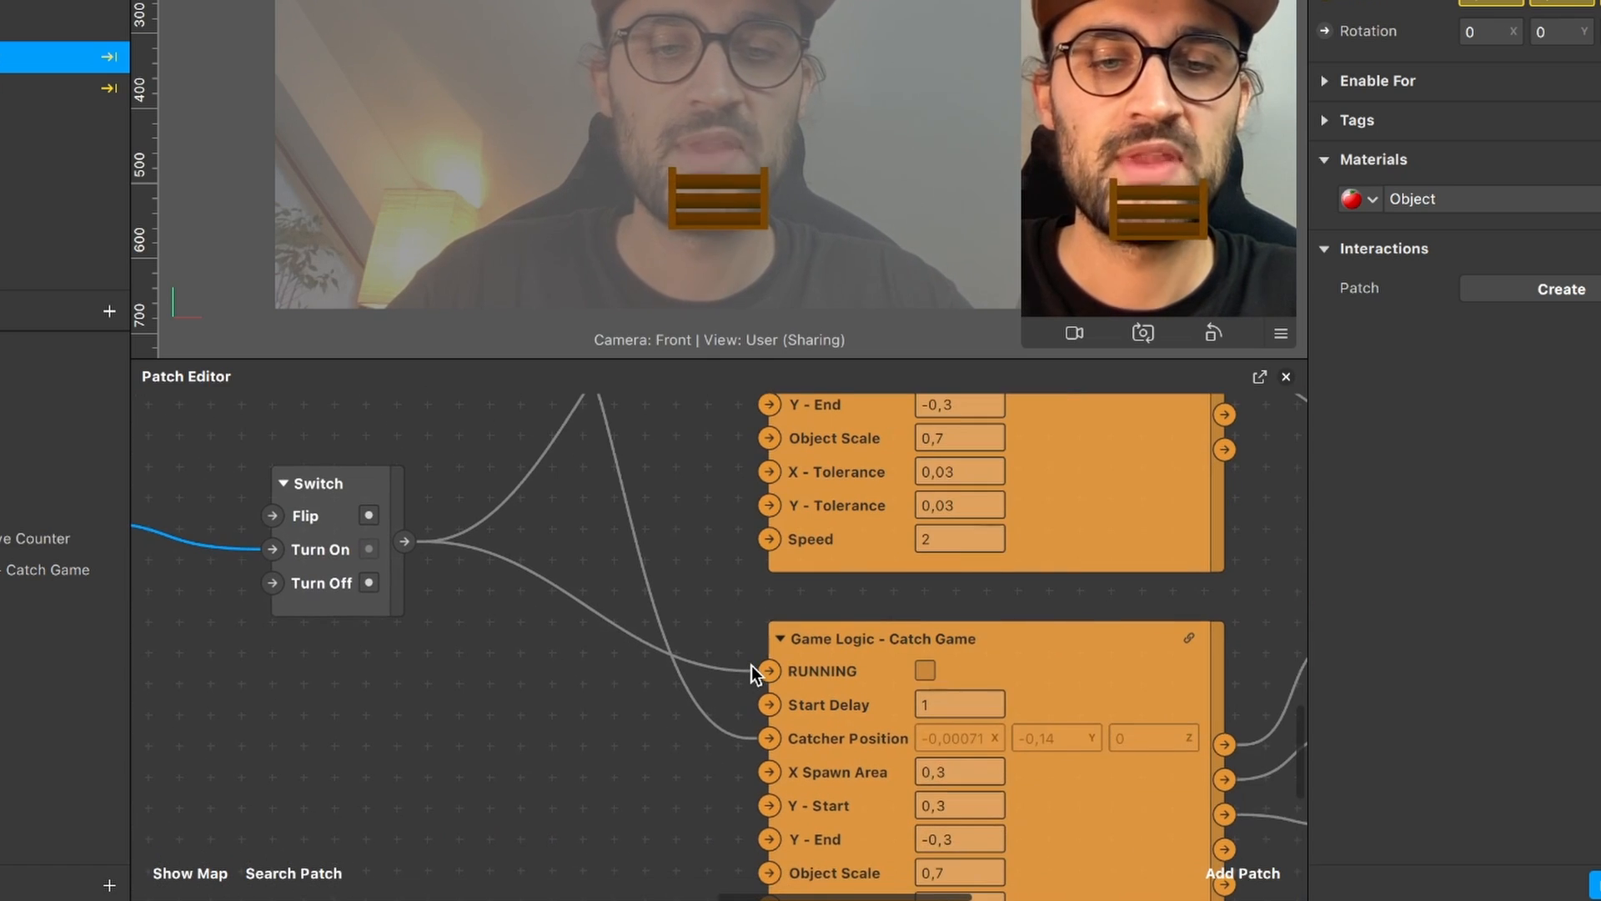
# Step: Turn on touch simulation in the preview and simulate a screen tap to start the game
pyautogui.click(1280, 332)
pyautogui.click(1299, 336)
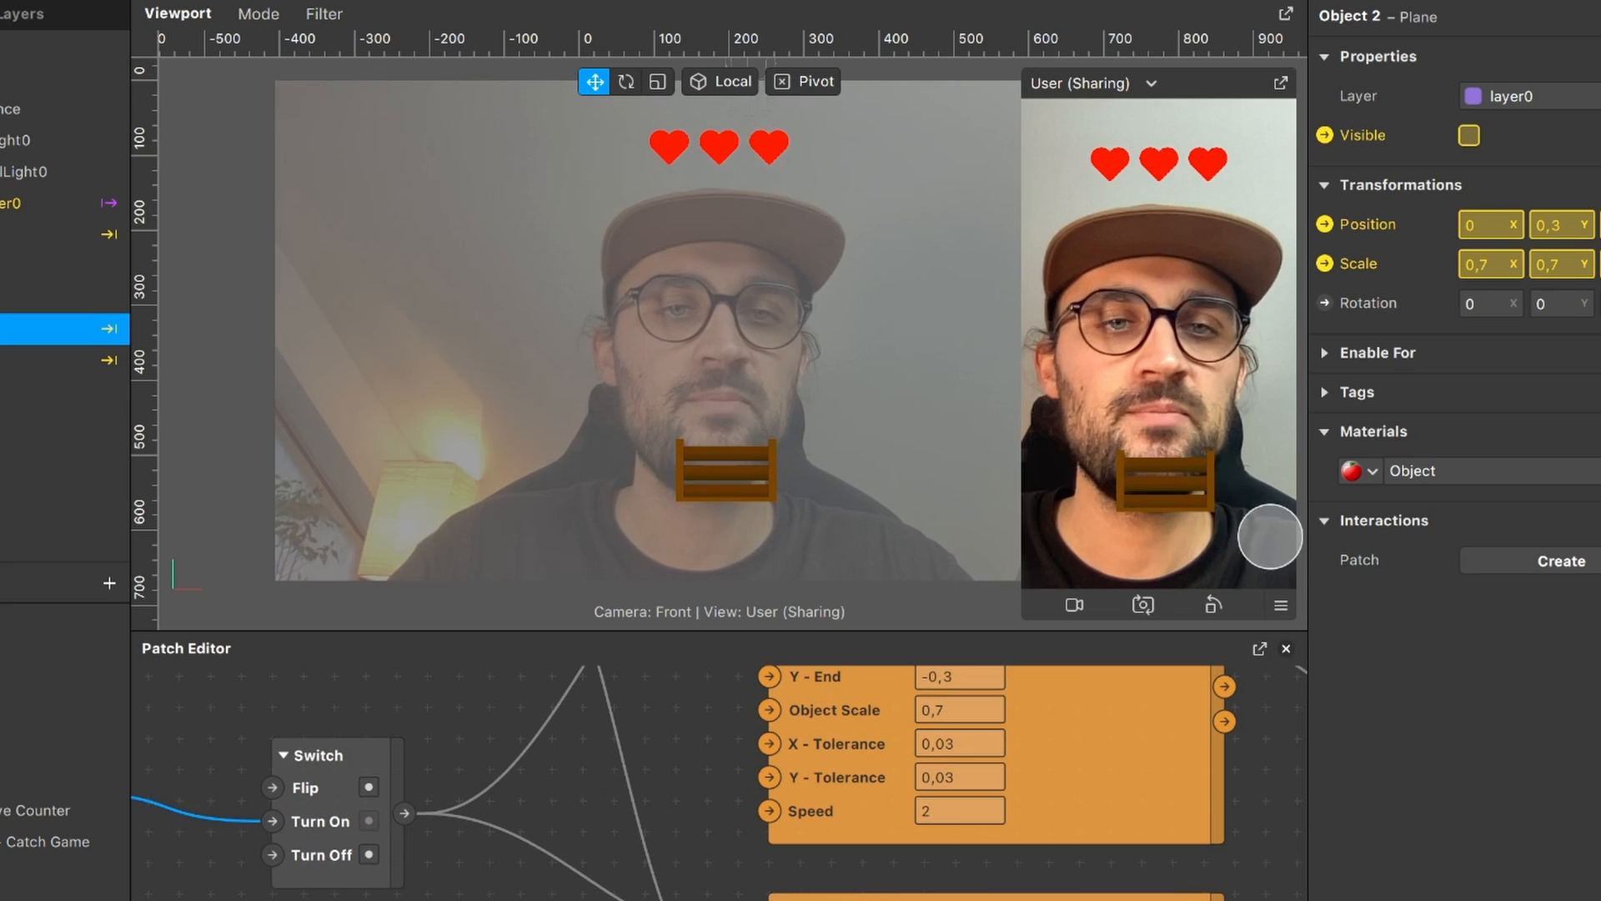
pyautogui.click(1228, 485)
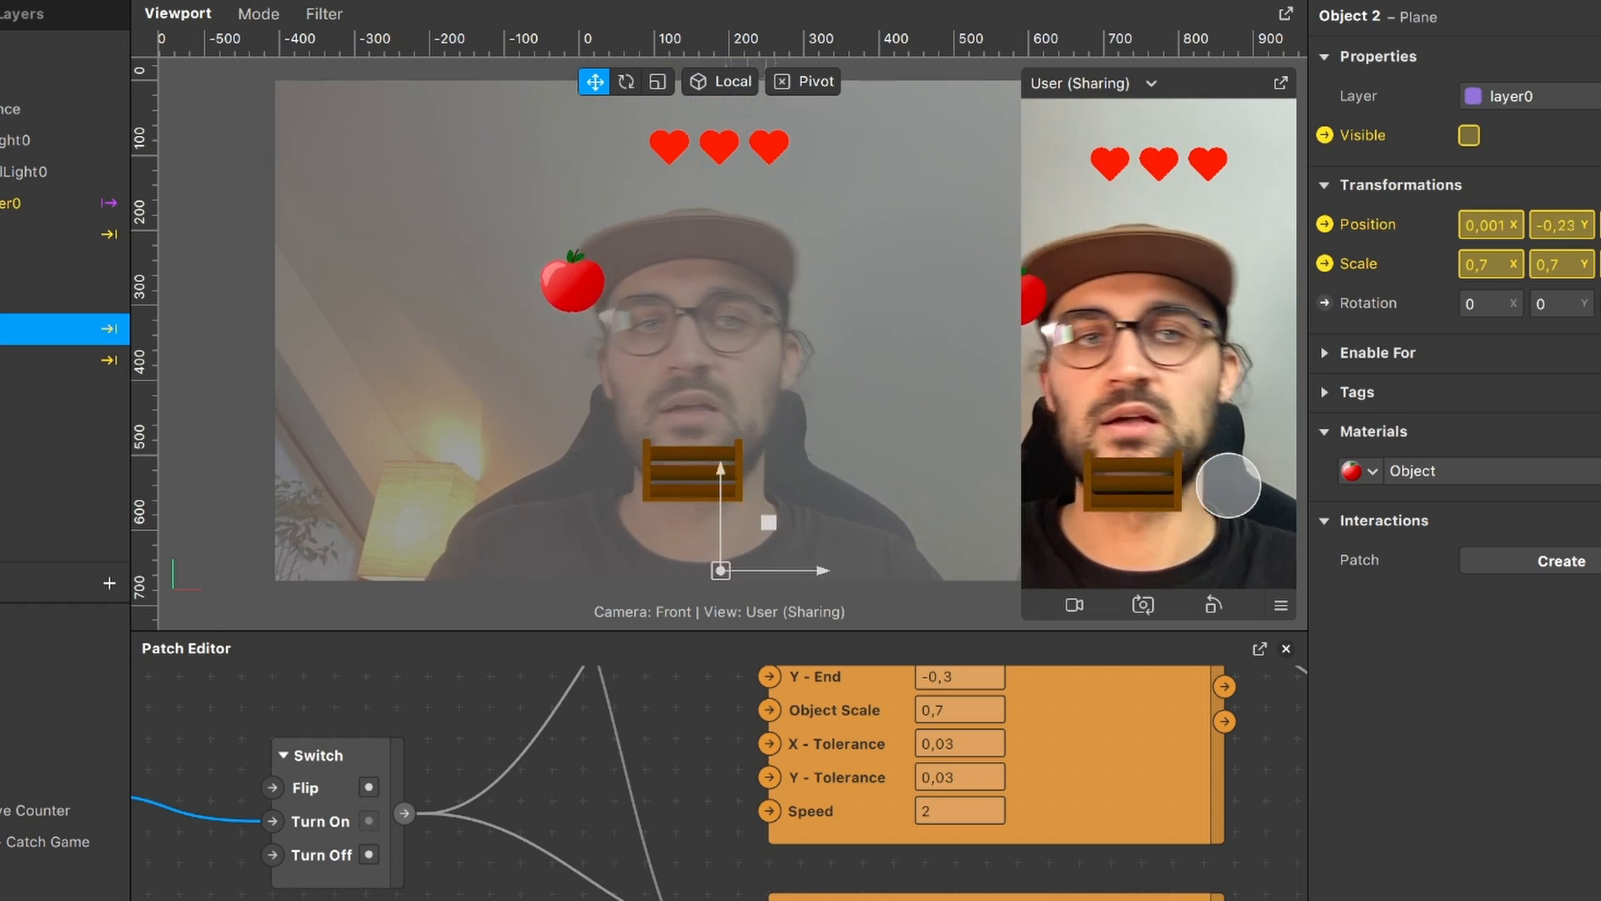
# Step: Examine the input settings of both Game Logic patches while the game runs
pyautogui.scroll(-1, 577, 848)
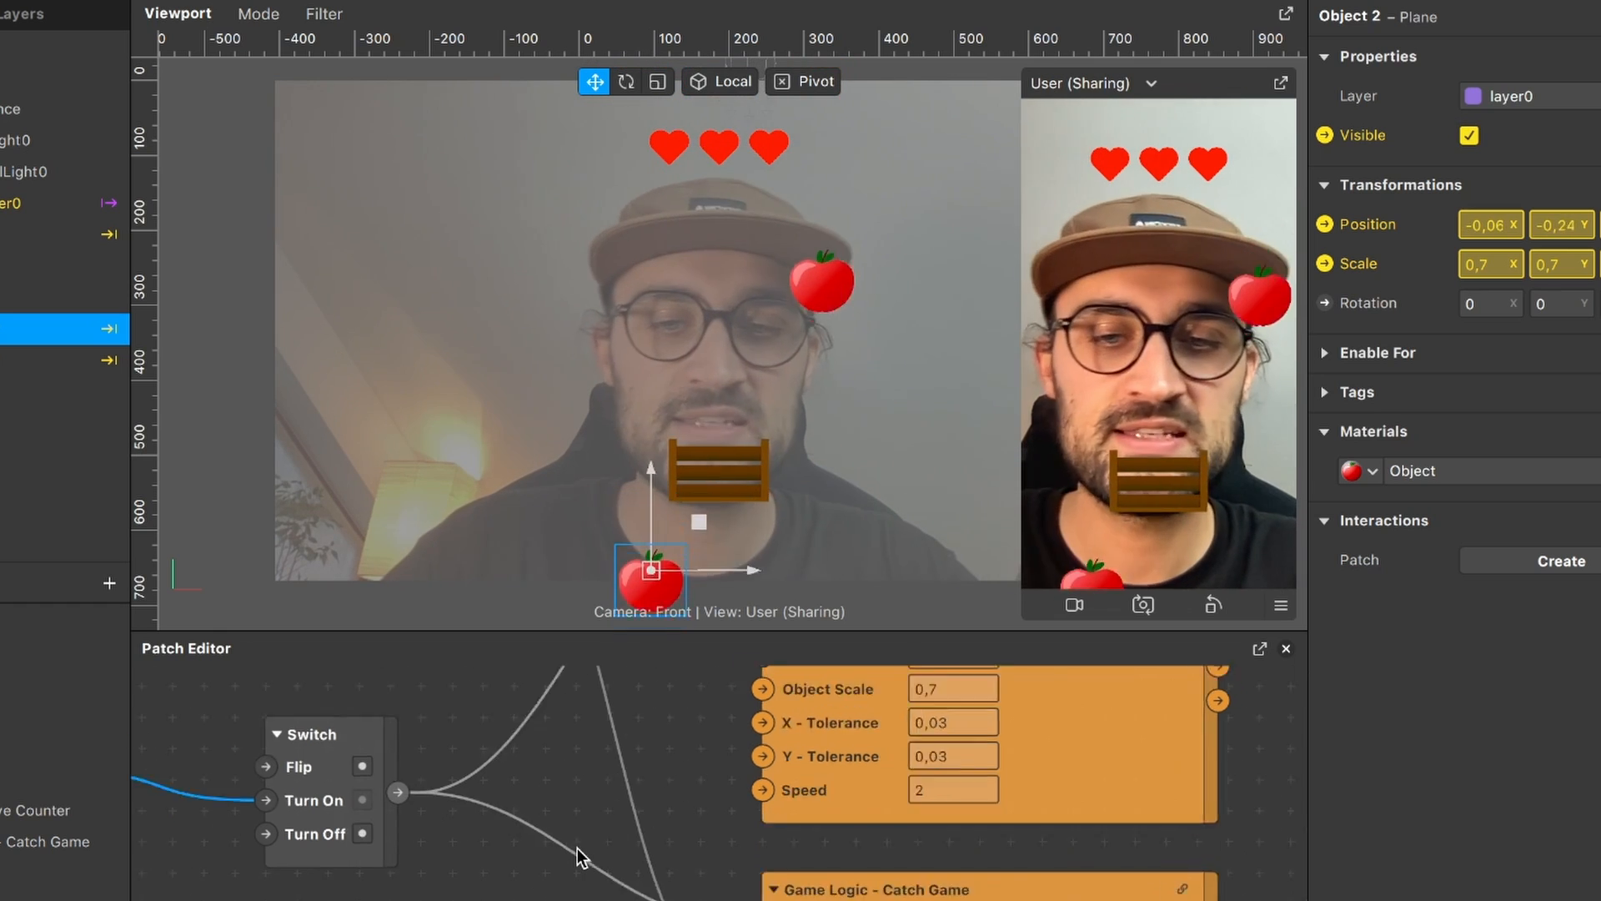
pyautogui.scroll(-5, 577, 848)
pyautogui.hscroll(3, 577, 848)
pyautogui.scroll(4, 513, 843)
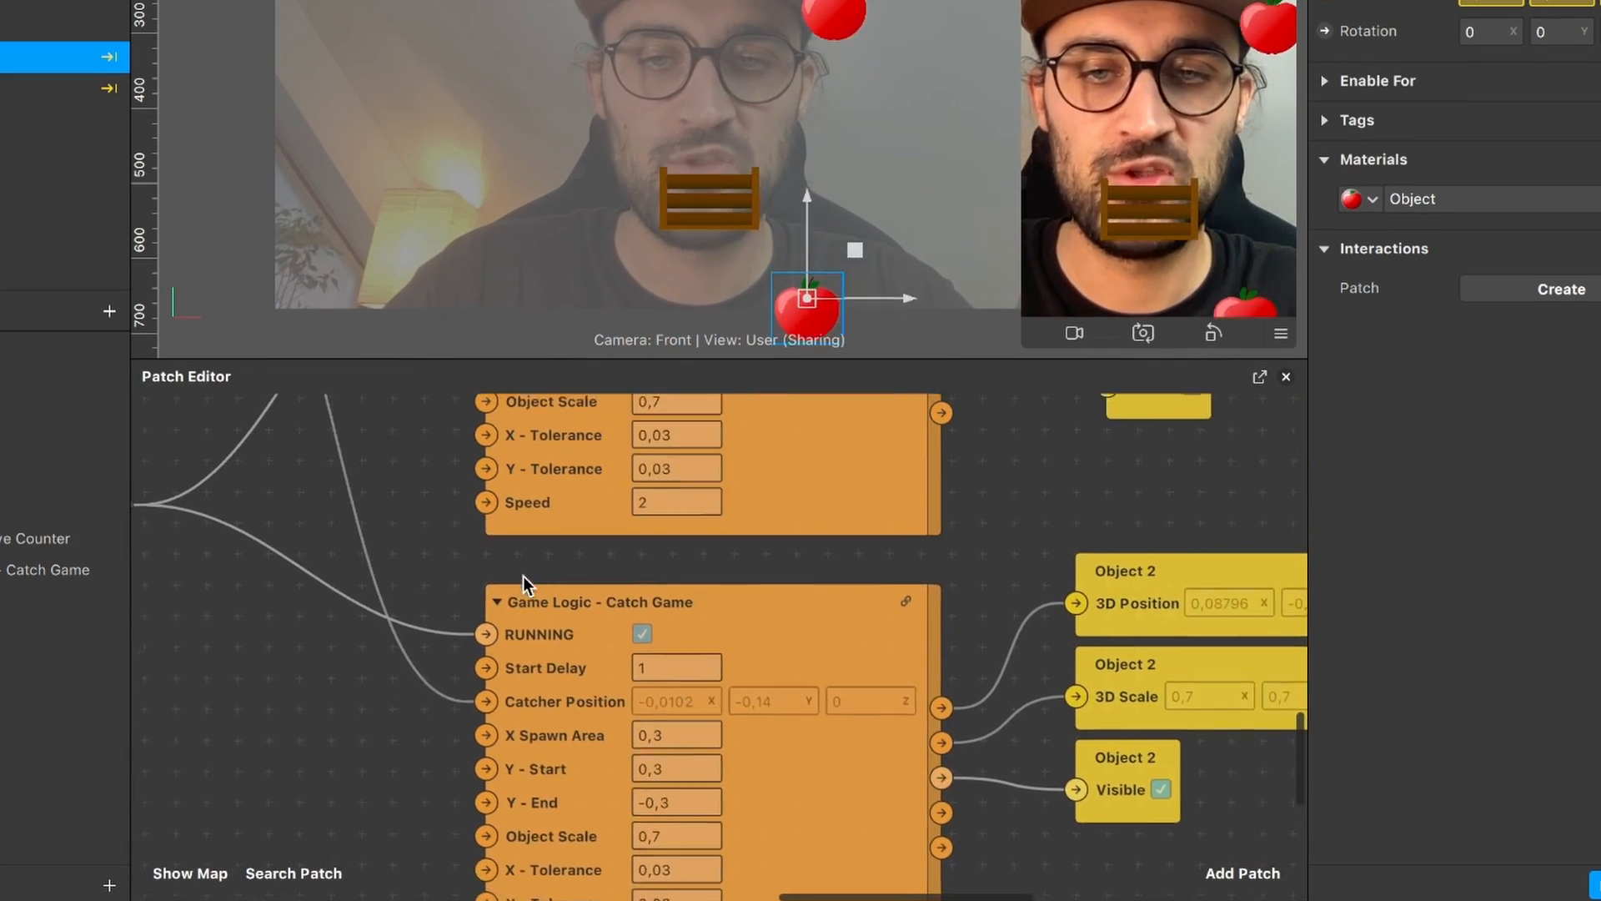
pyautogui.scroll(5, 523, 576)
pyautogui.hscroll(2, 523, 576)
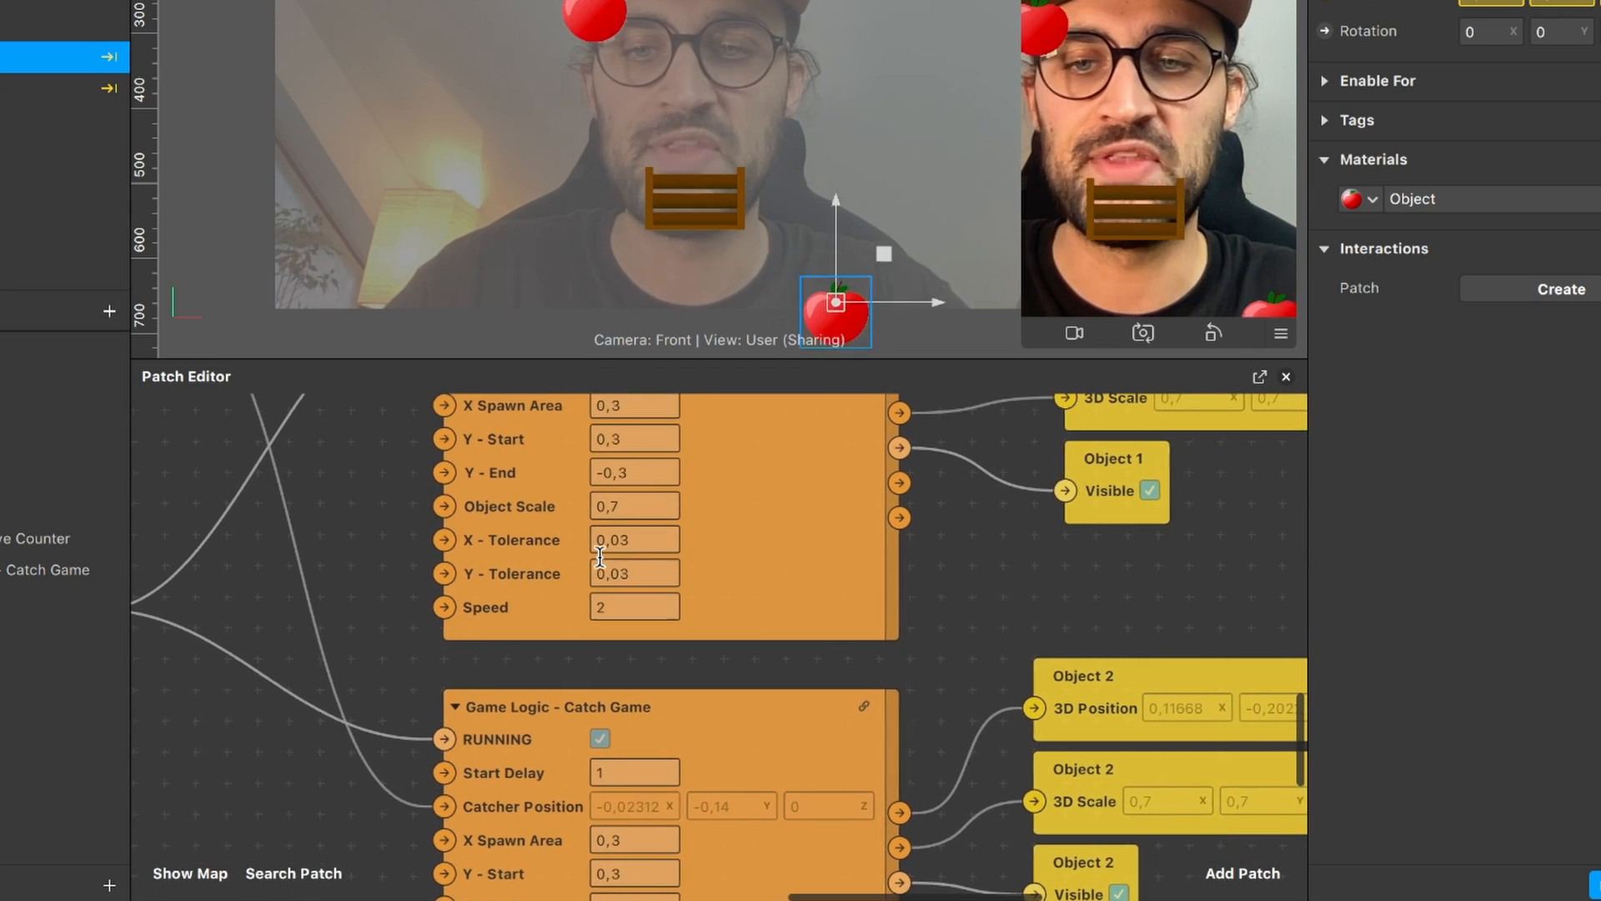
pyautogui.hscroll(2, 598, 553)
pyautogui.scroll(4, 543, 588)
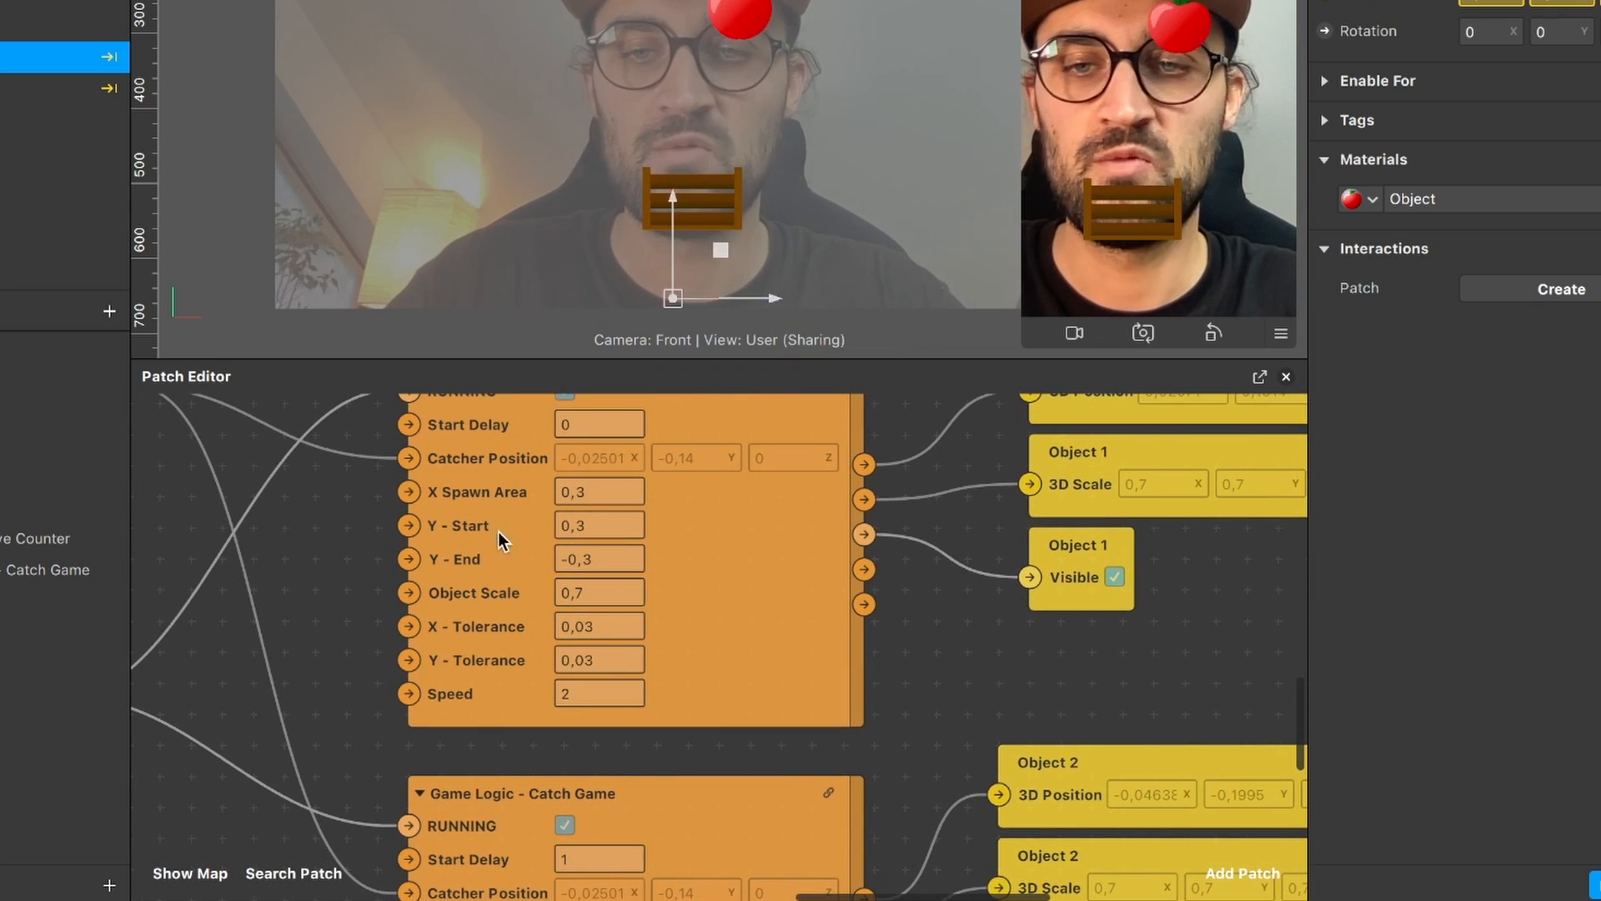
pyautogui.scroll(1, 465, 511)
pyautogui.scroll(-3, 486, 513)
pyautogui.hscroll(-1, 486, 512)
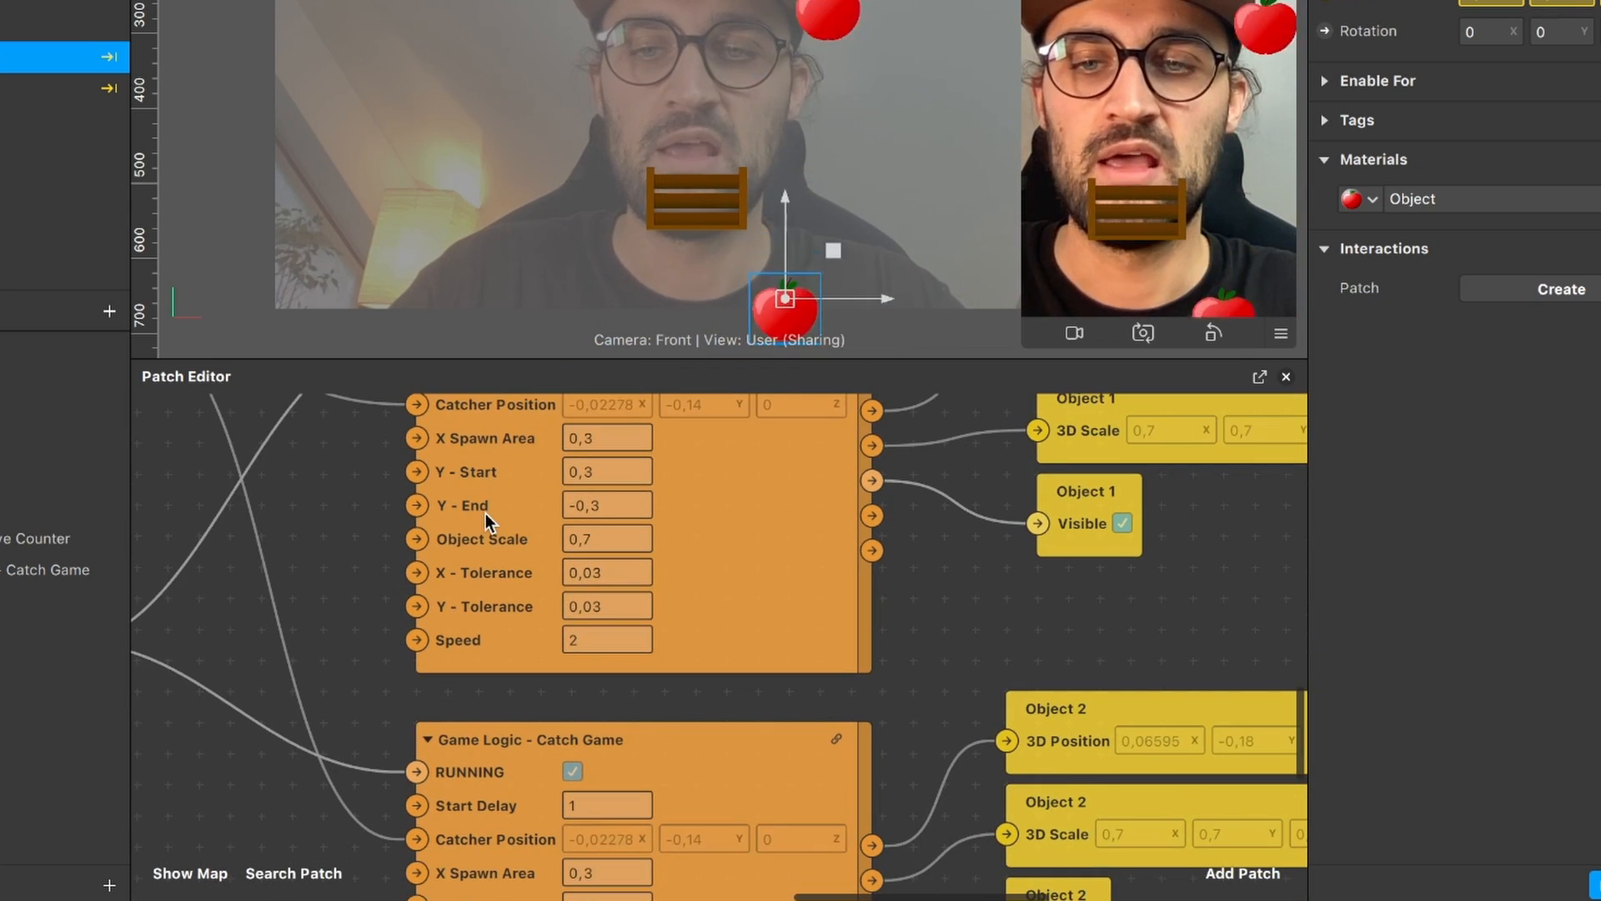
# Step: Try a Speed of 1 on the second Game Logic patch
pyautogui.scroll(-14, 523, 587)
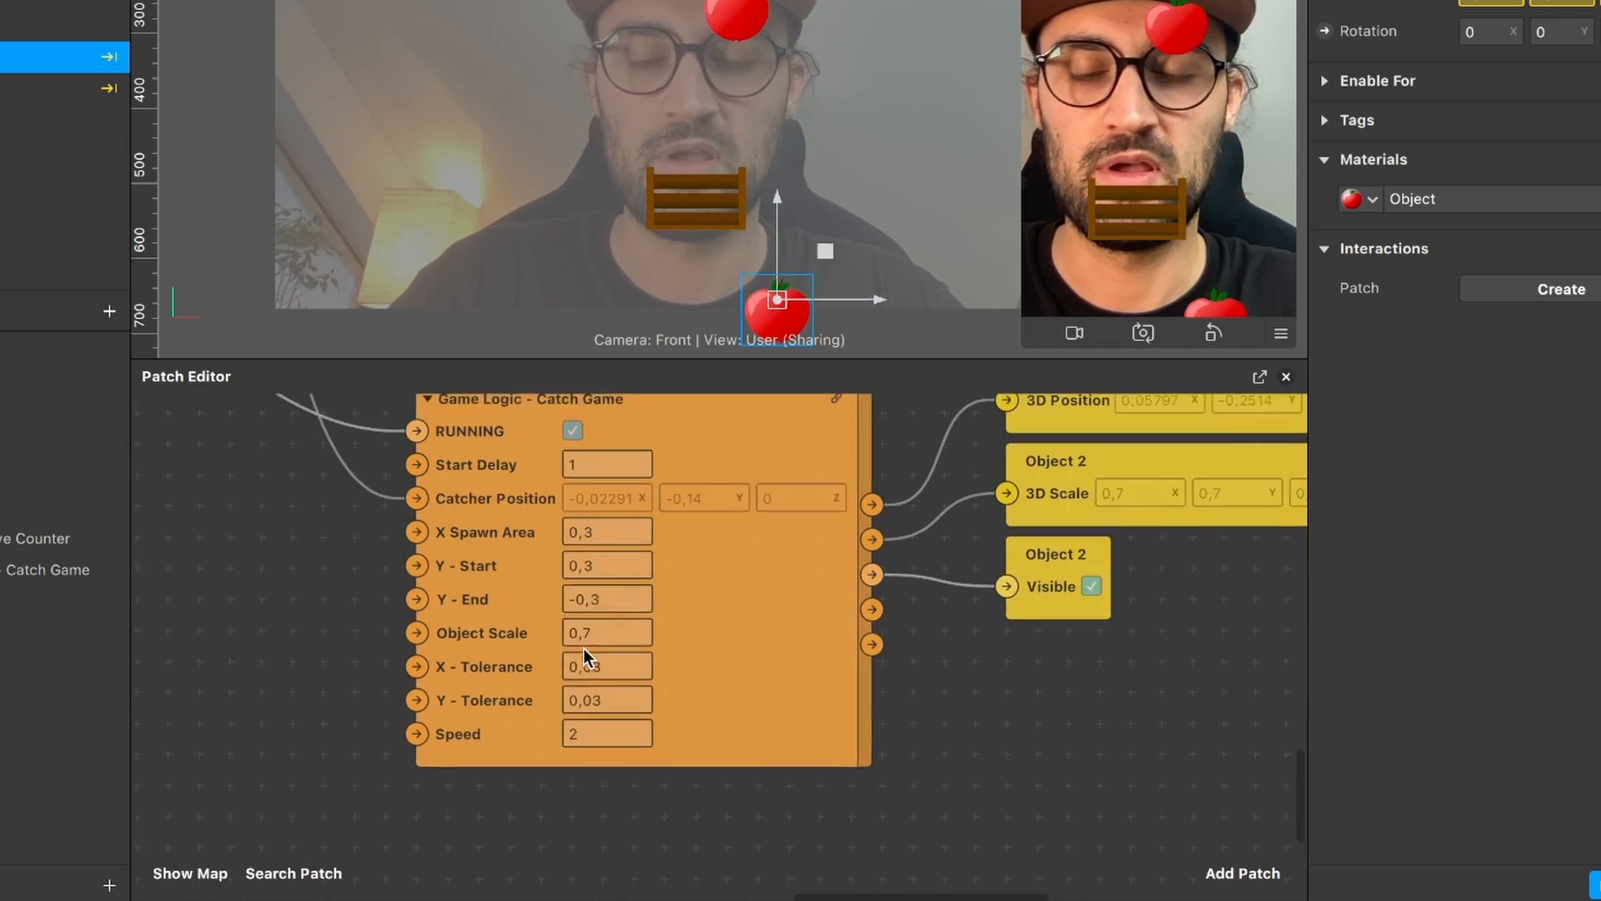
pyautogui.click(601, 730)
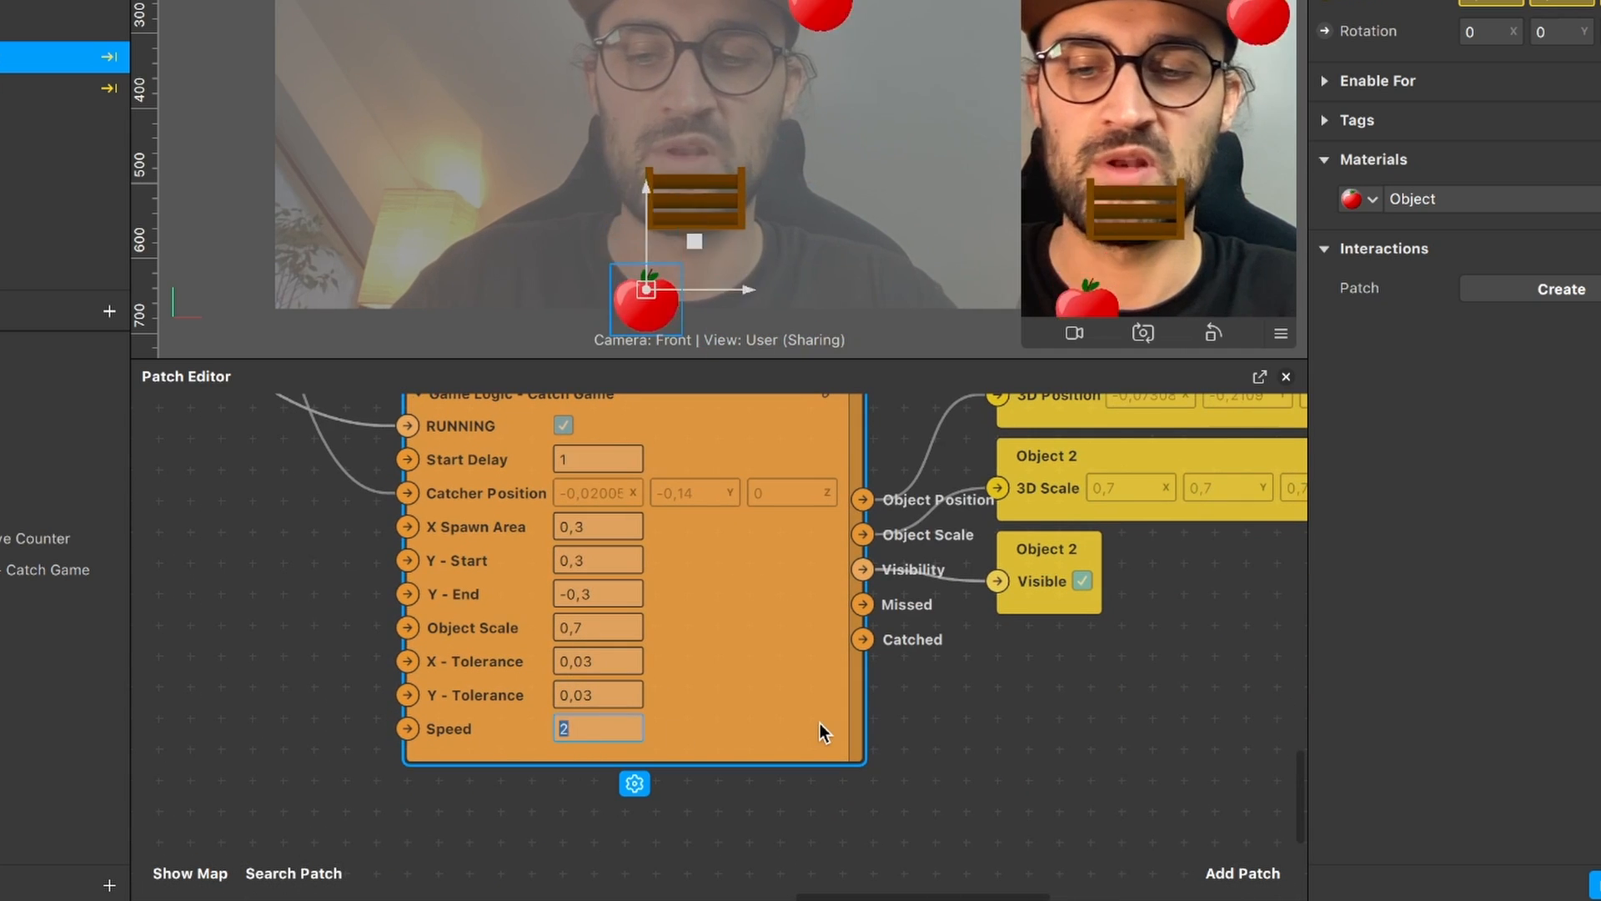
pyautogui.write('1')
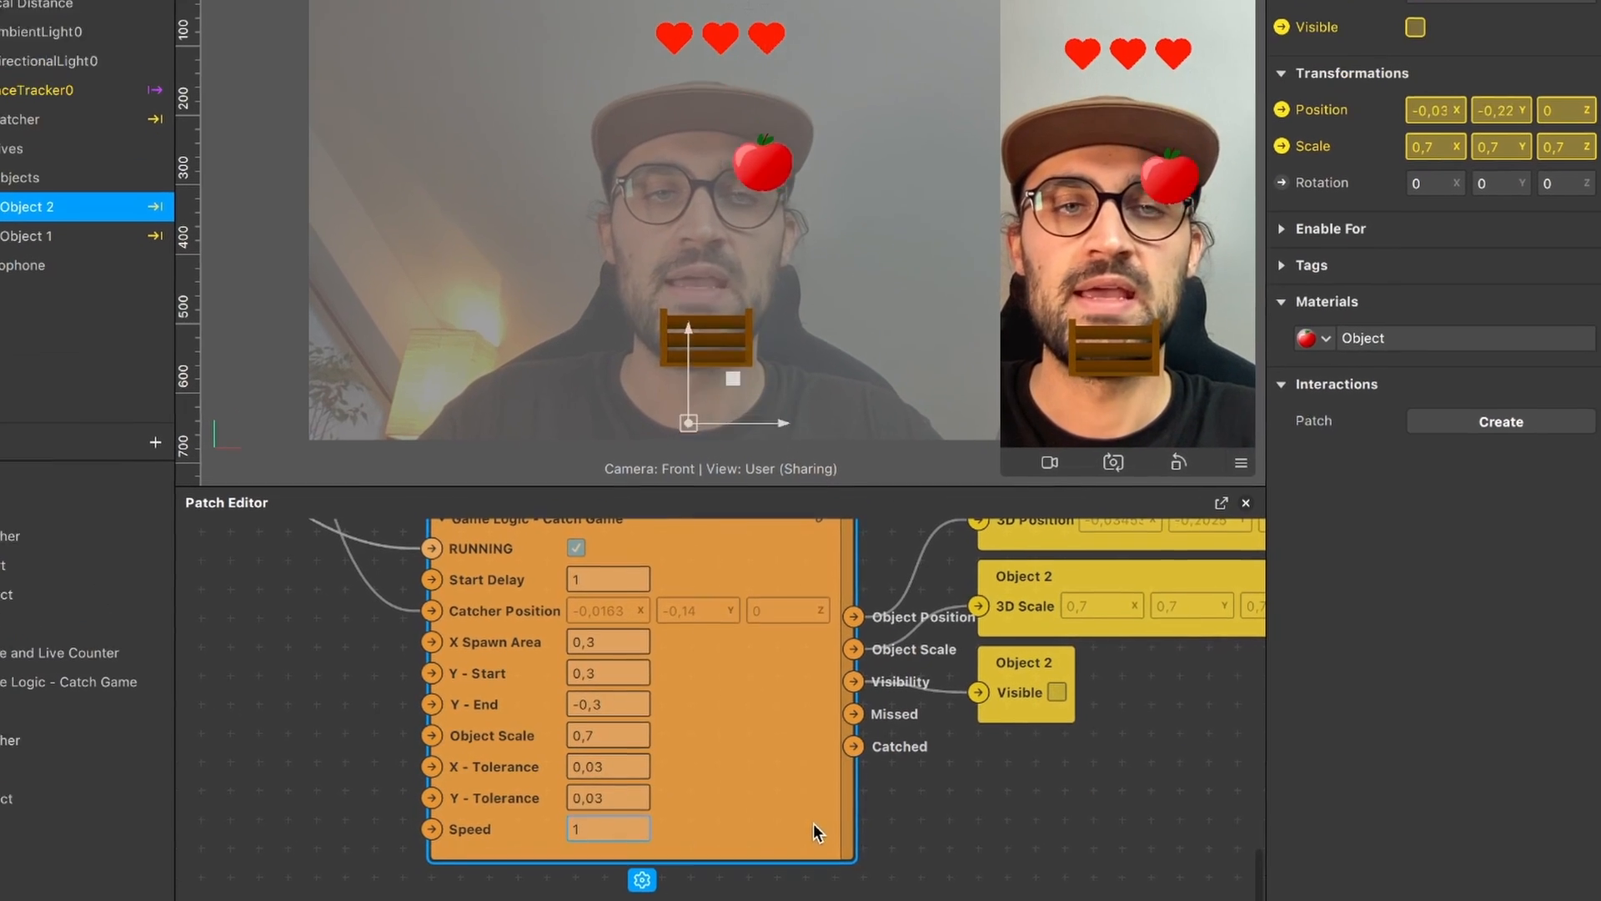
pyautogui.press('Return')
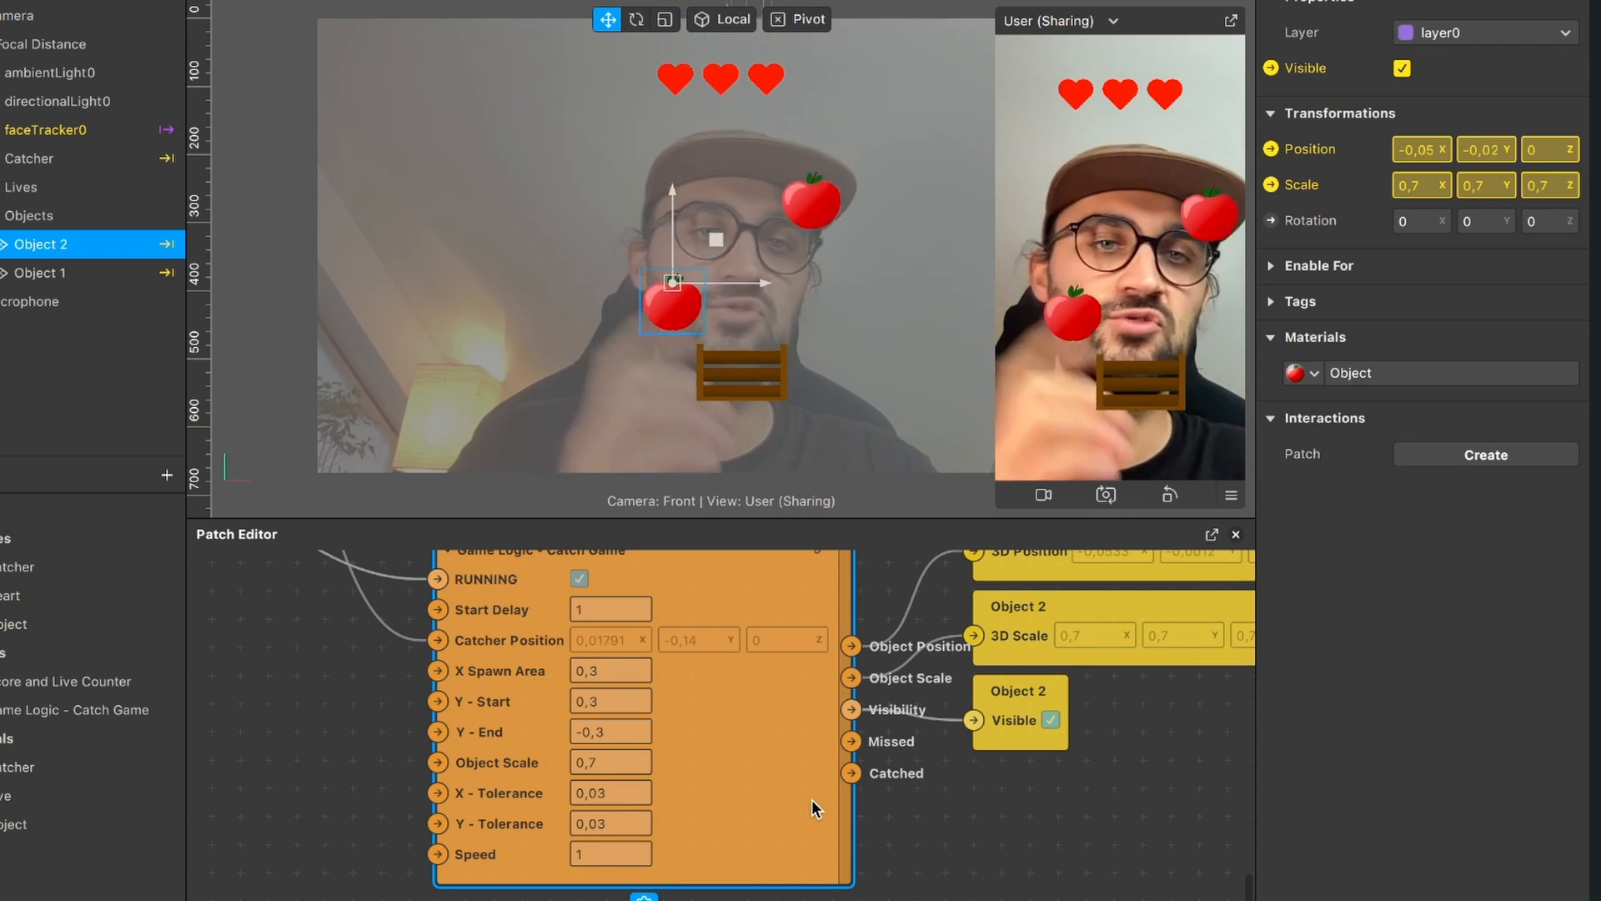
# Step: Compare the Speed settings of both Game Logic patches and try a Speed of 3 on the second one
pyautogui.scroll(5, 525, 619)
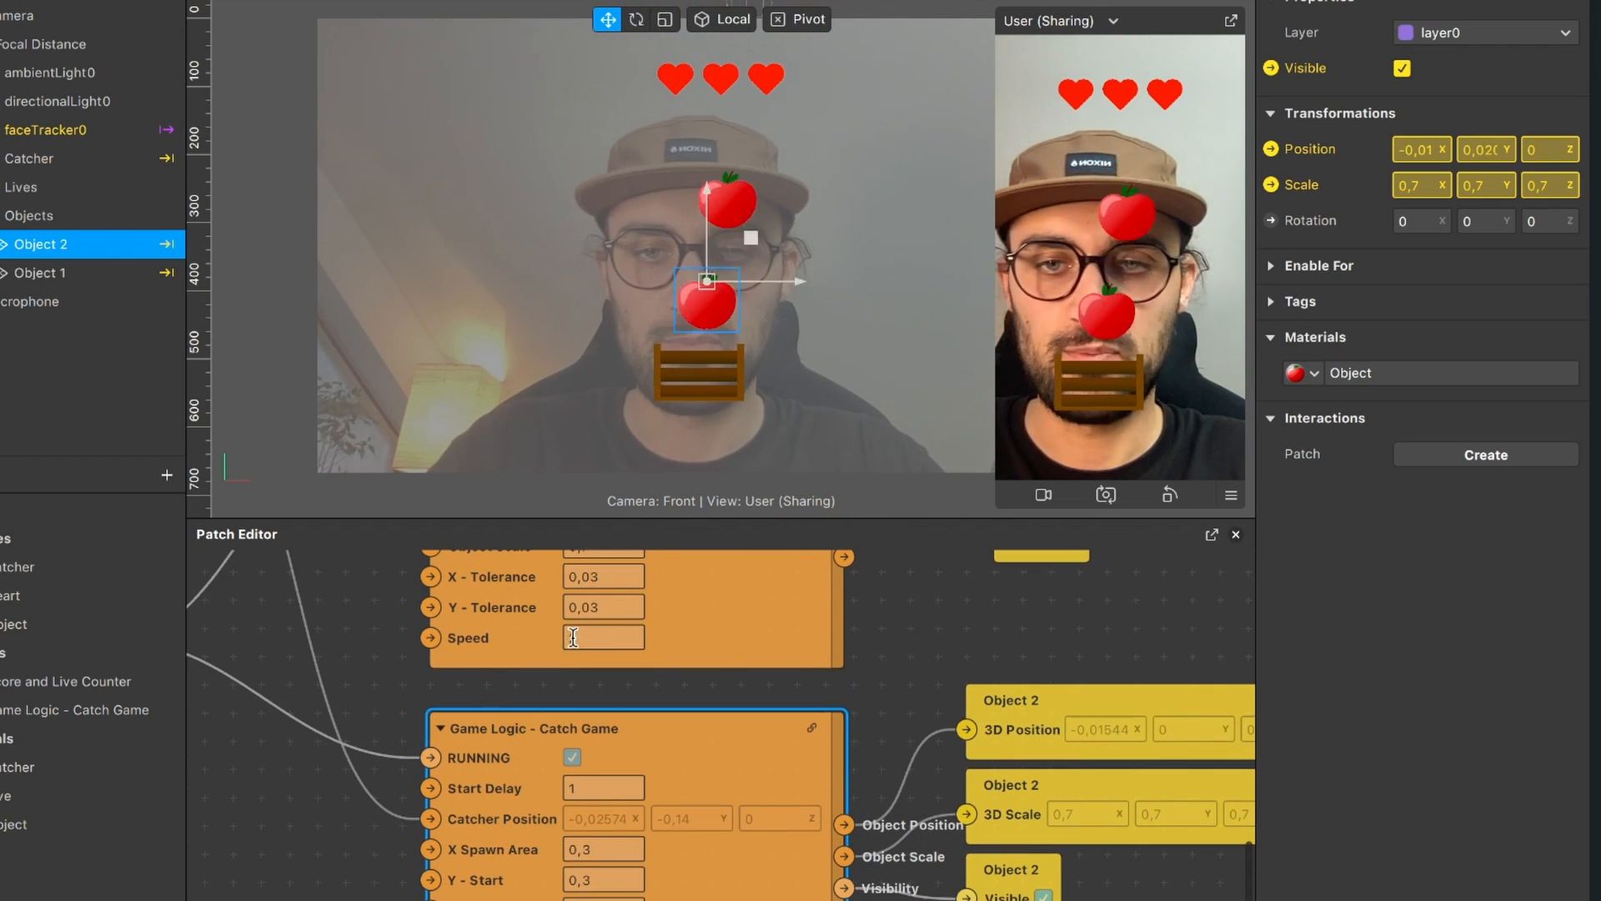
pyautogui.keyDown('ctrl'); pyautogui.scroll(-2, 551, 699); pyautogui.keyUp('ctrl')
pyautogui.scroll(3, 550, 699)
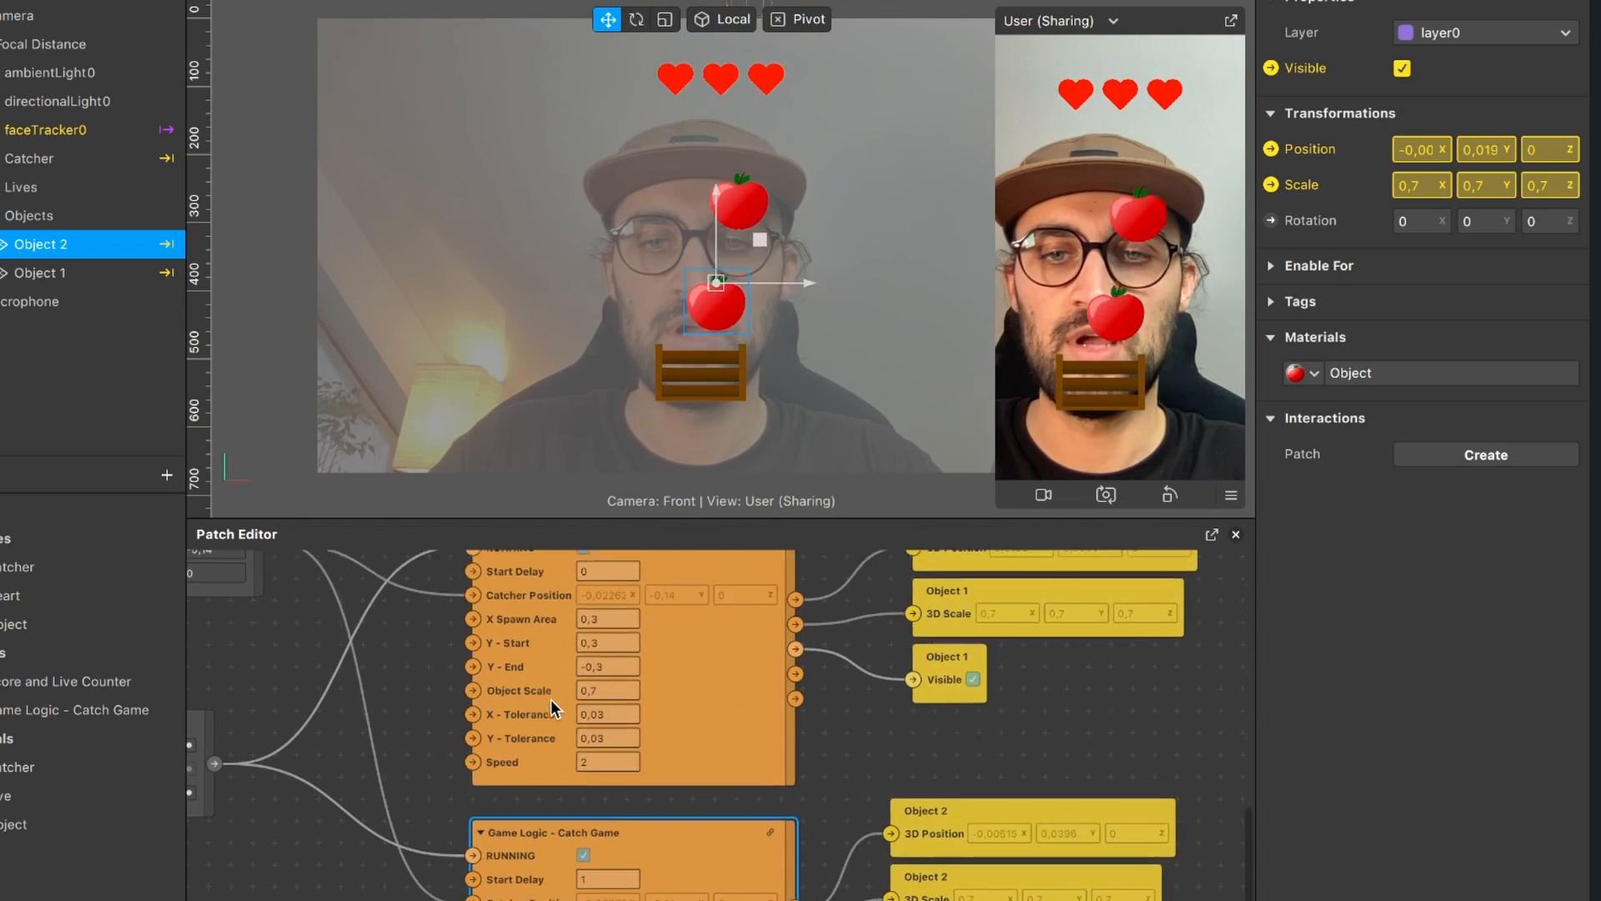
pyautogui.scroll(-5, 551, 698)
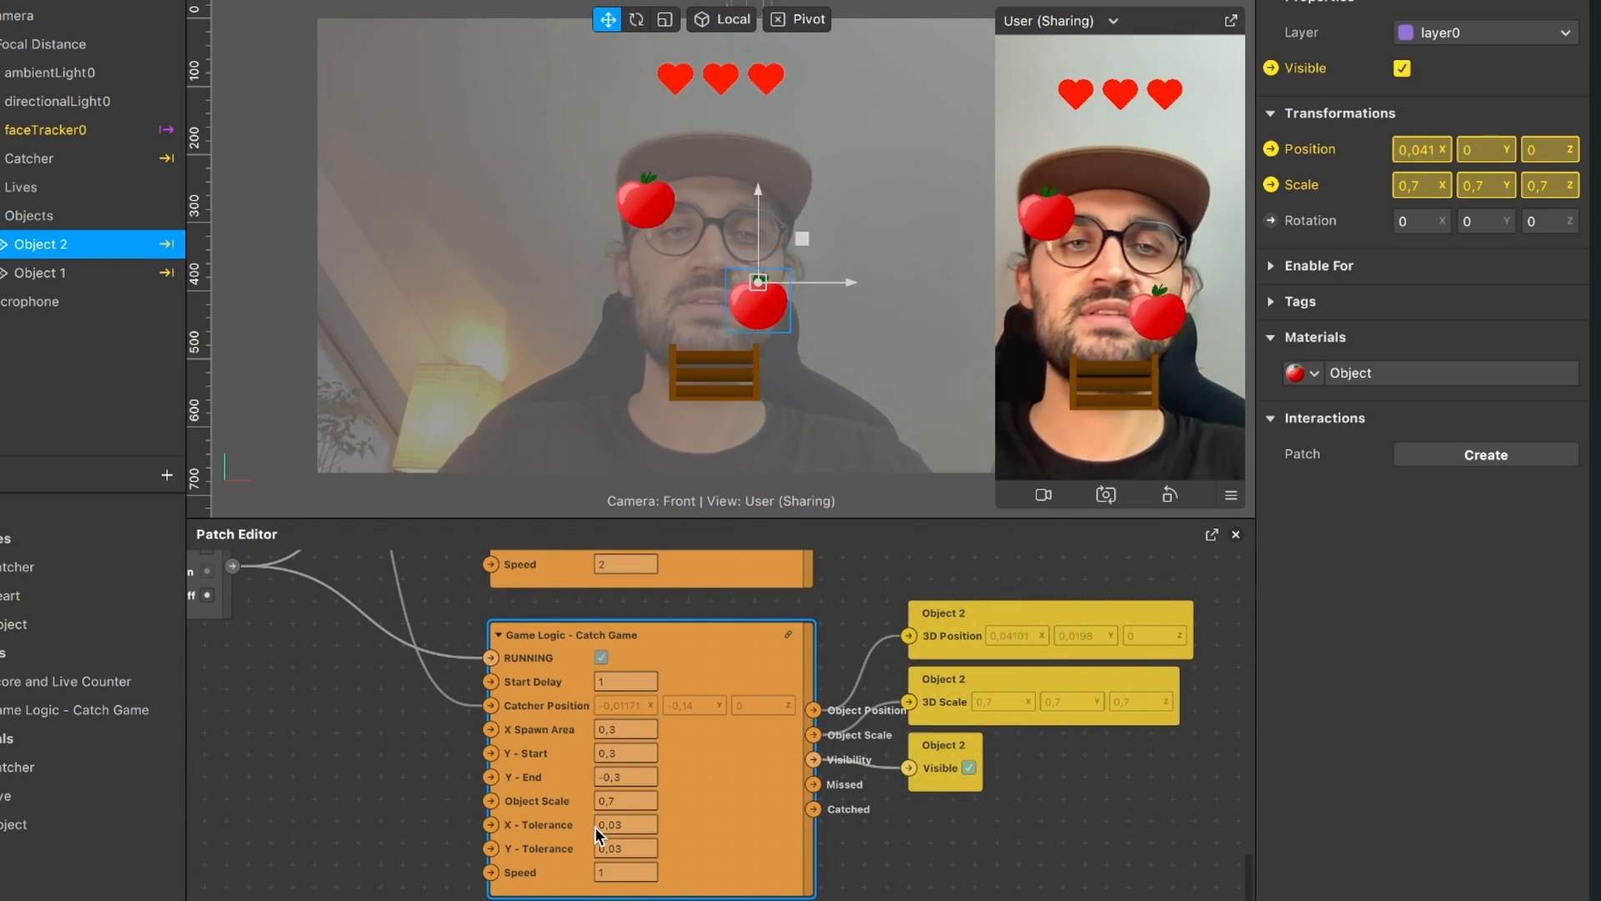
pyautogui.keyDown('ctrl'); pyautogui.scroll(2, 628, 863); pyautogui.keyUp('ctrl')
pyautogui.keyDown('ctrl'); pyautogui.scroll(1, 629, 862); pyautogui.keyUp('ctrl')
pyautogui.click(604, 878)
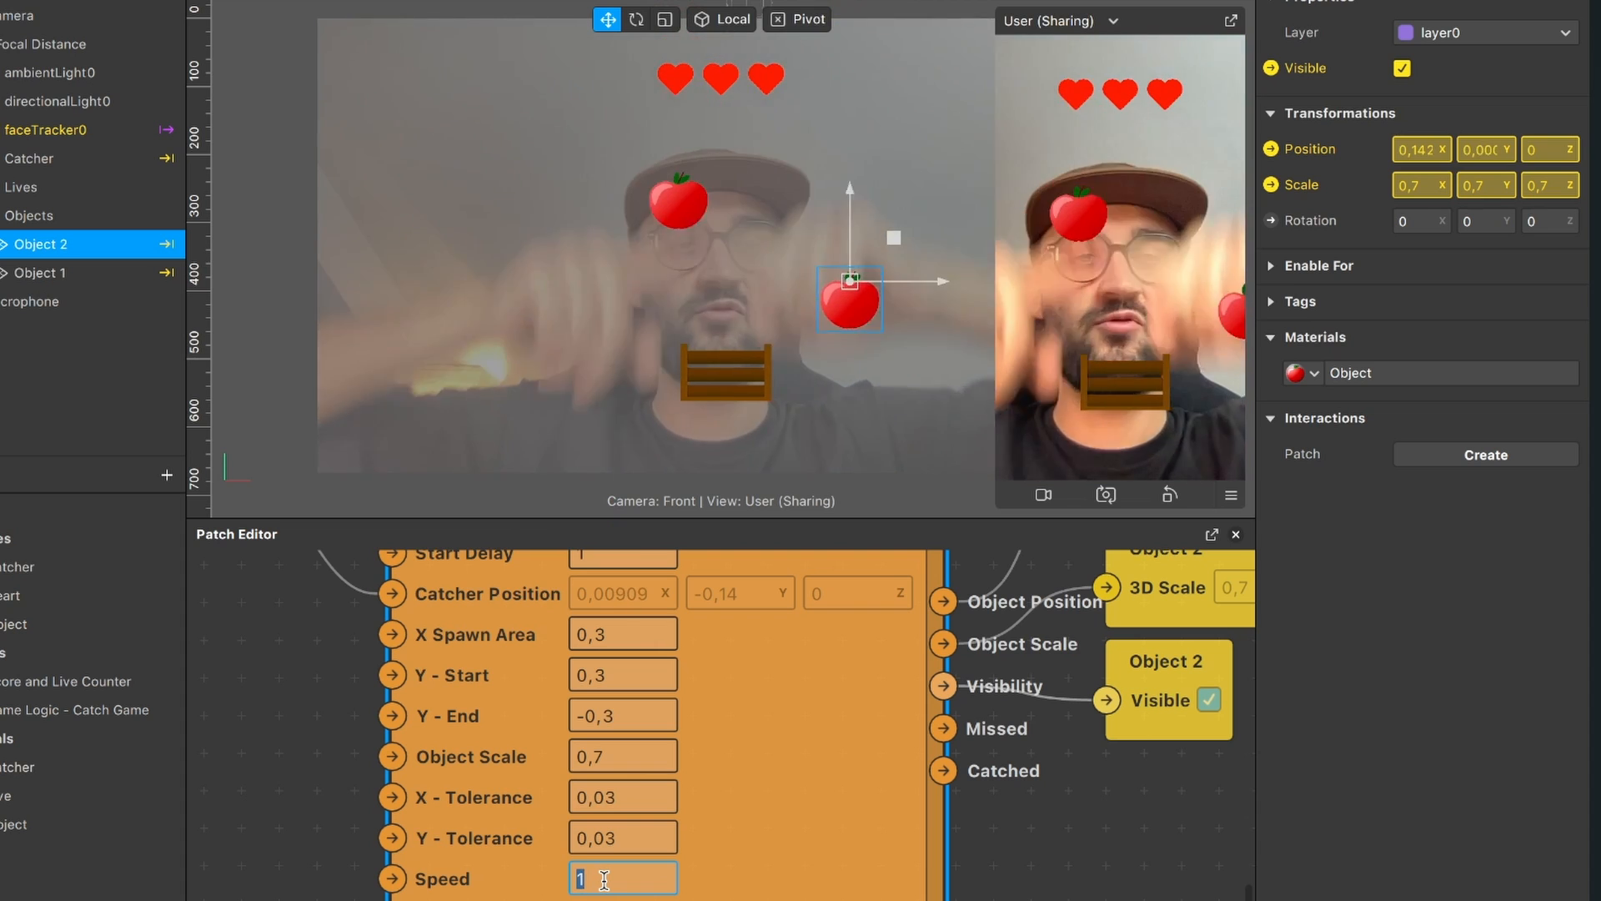
pyautogui.click(640, 879)
pyautogui.write('3')
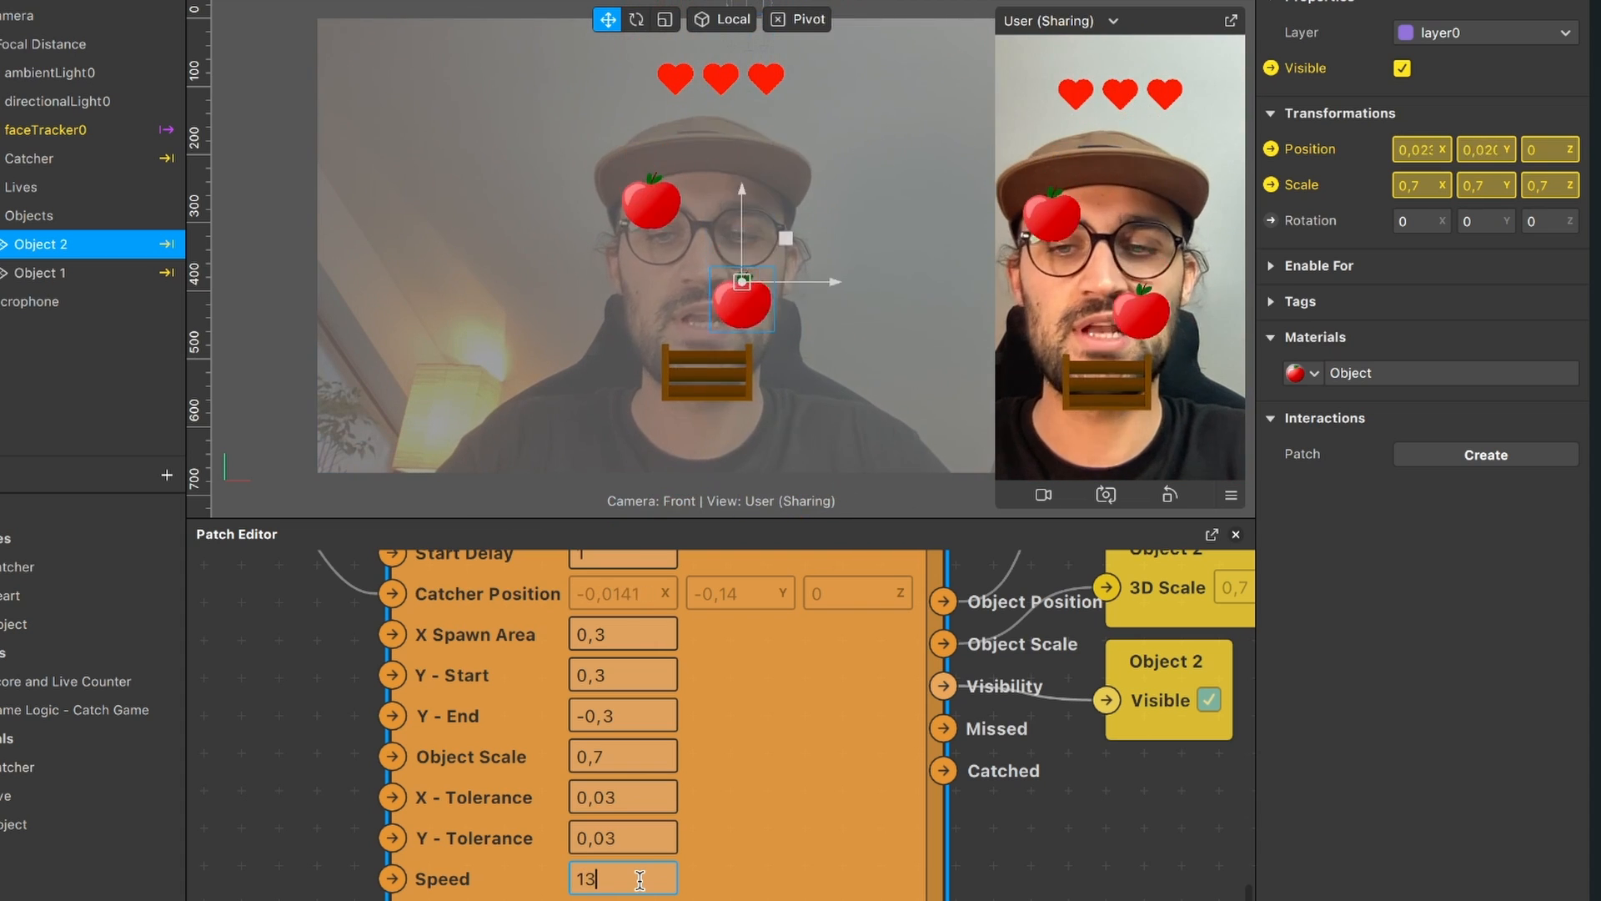
pyautogui.press('Return')
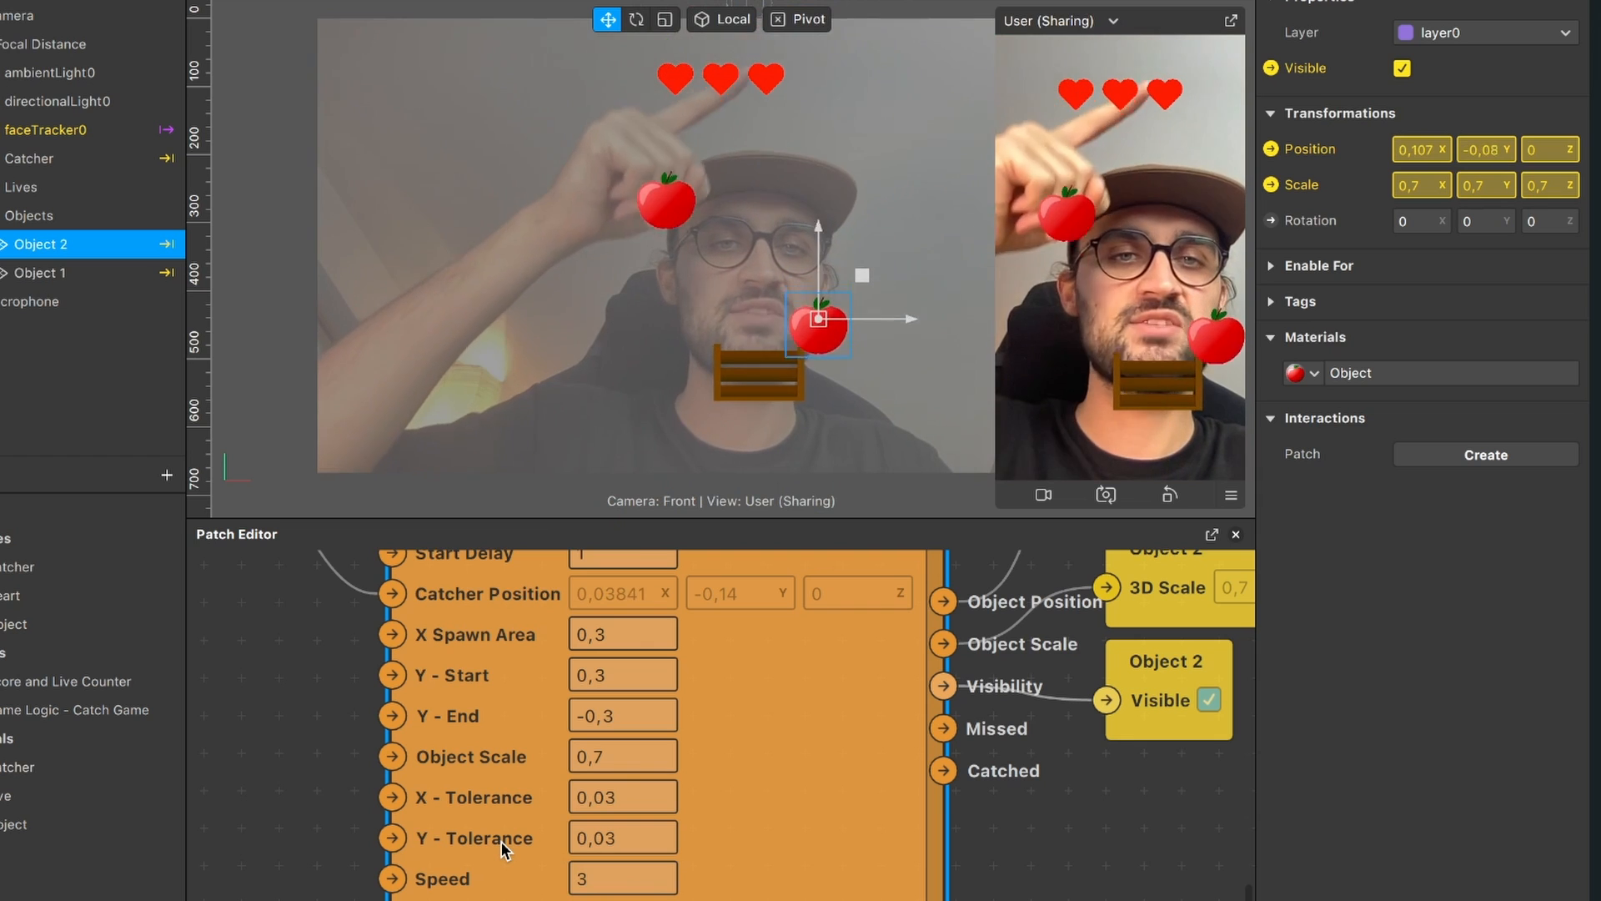
# Step: Set the second Game Logic patch's Speed back to 2
pyautogui.doubleClick(622, 877)
pyautogui.write('2')
pyautogui.press('Return')
pyautogui.scroll(-2, 702, 833)
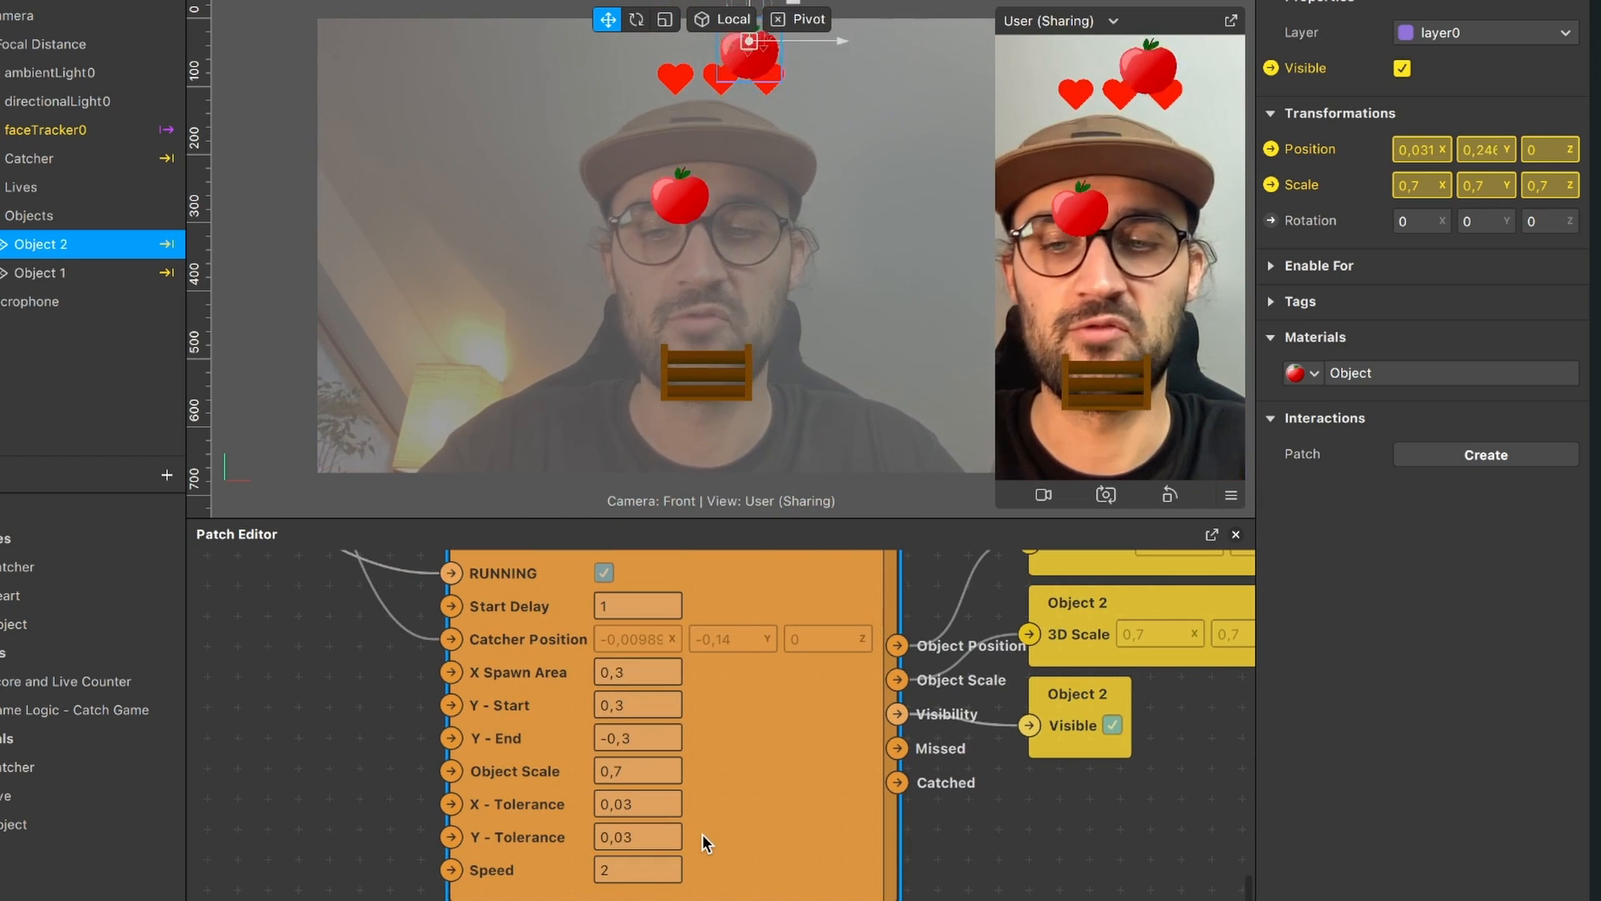
pyautogui.scroll(5, 517, 769)
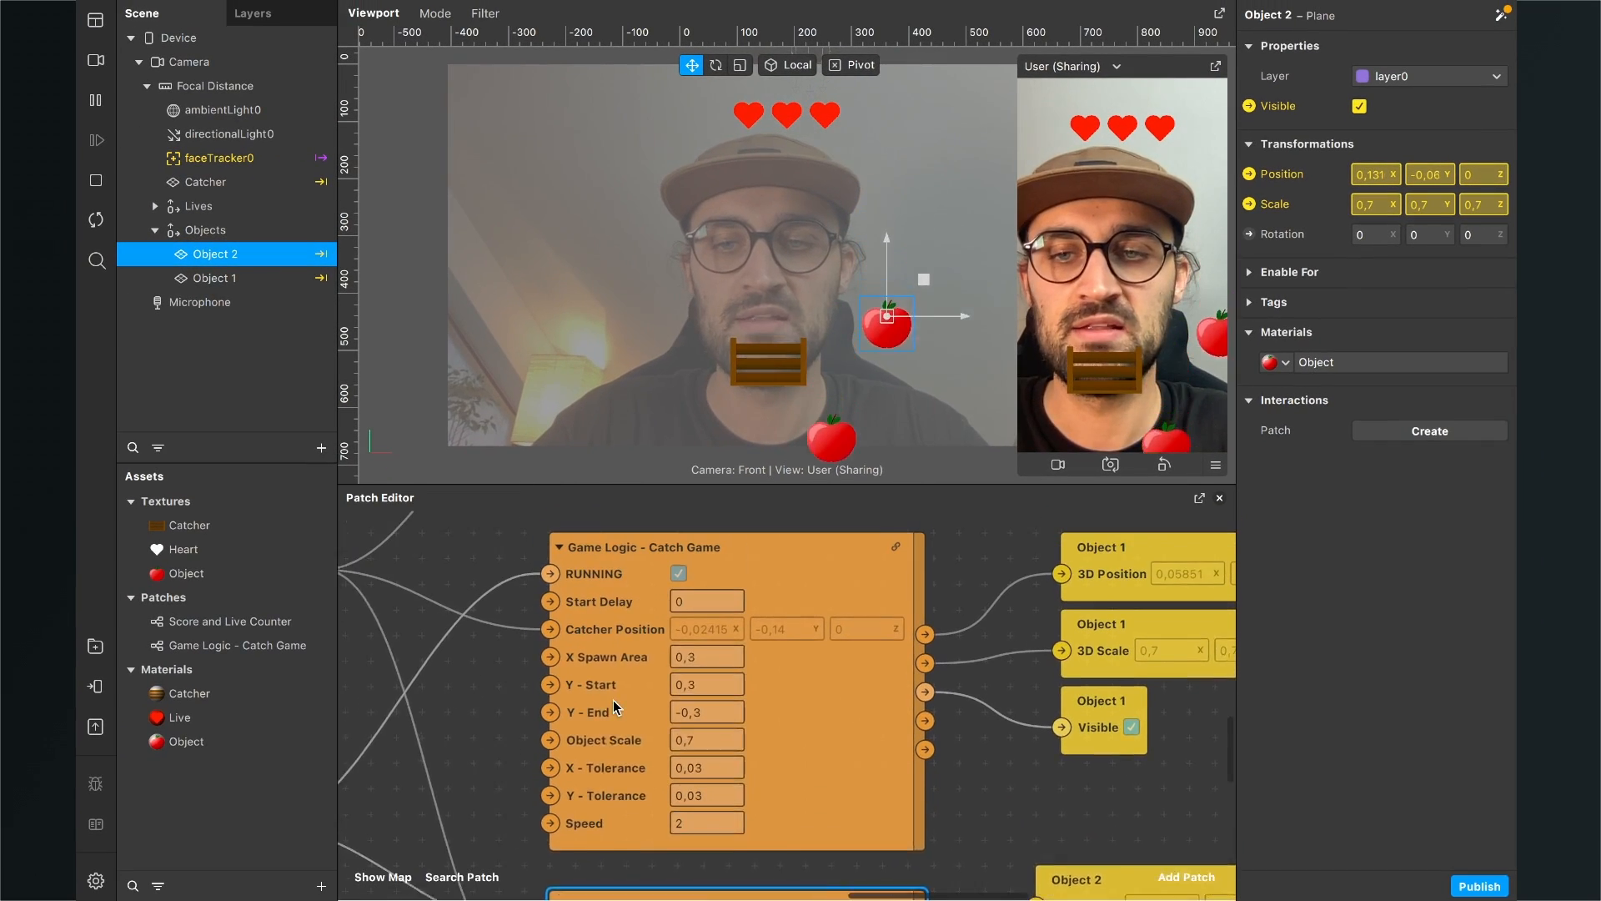
pyautogui.scroll(1, 614, 707)
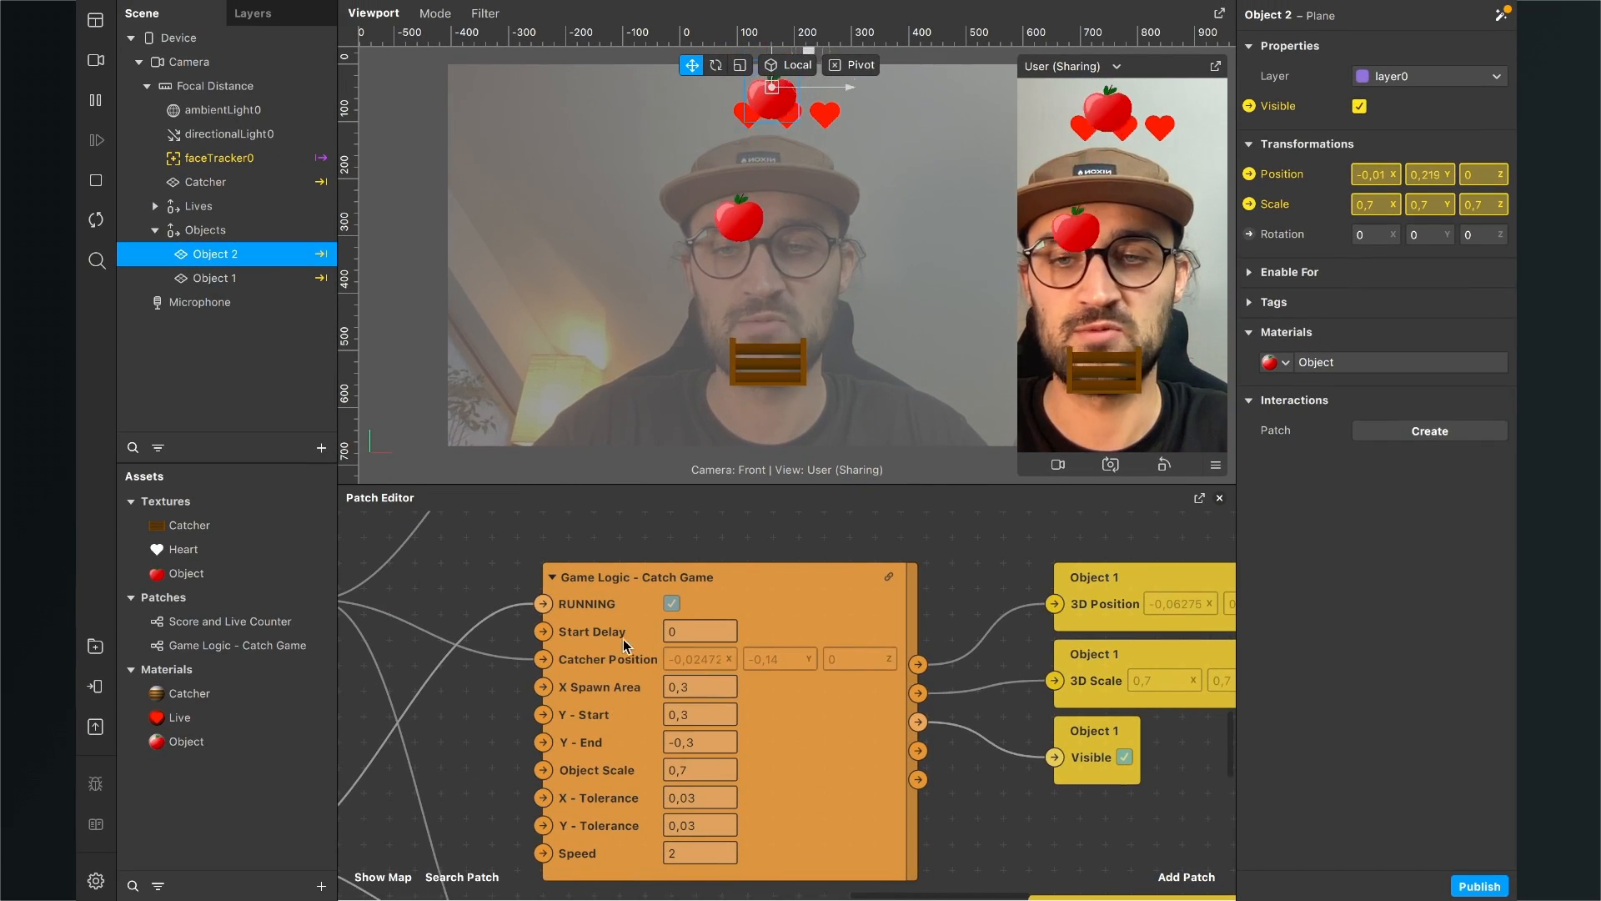
pyautogui.keyDown('ctrl'); pyautogui.scroll(5, 652, 642); pyautogui.keyUp('ctrl')
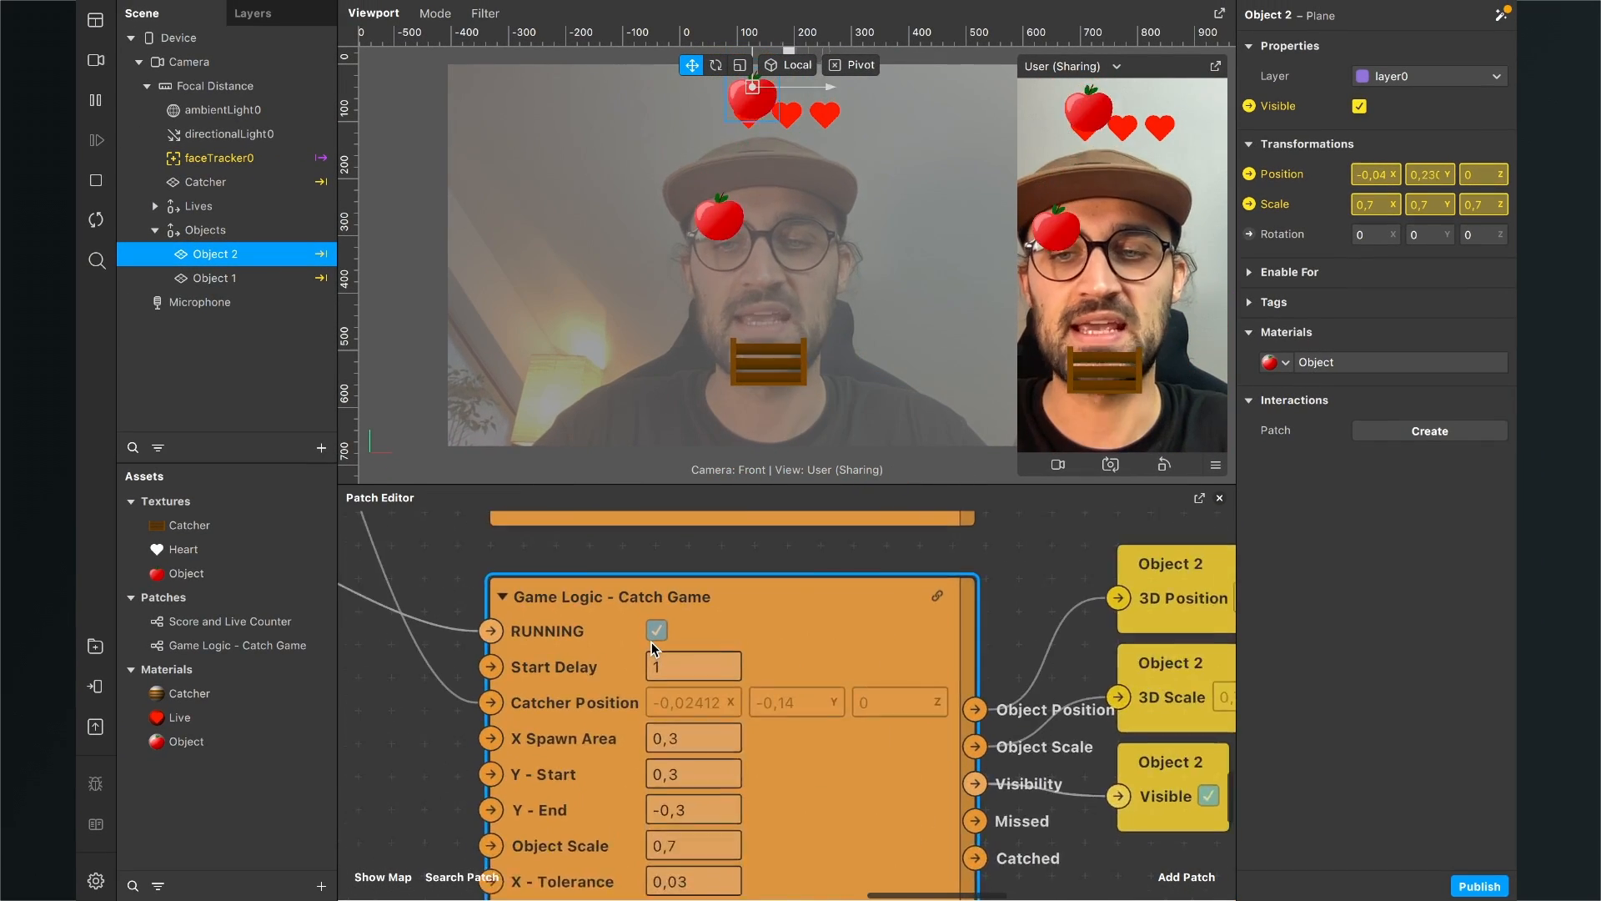
pyautogui.scroll(-5, 678, 669)
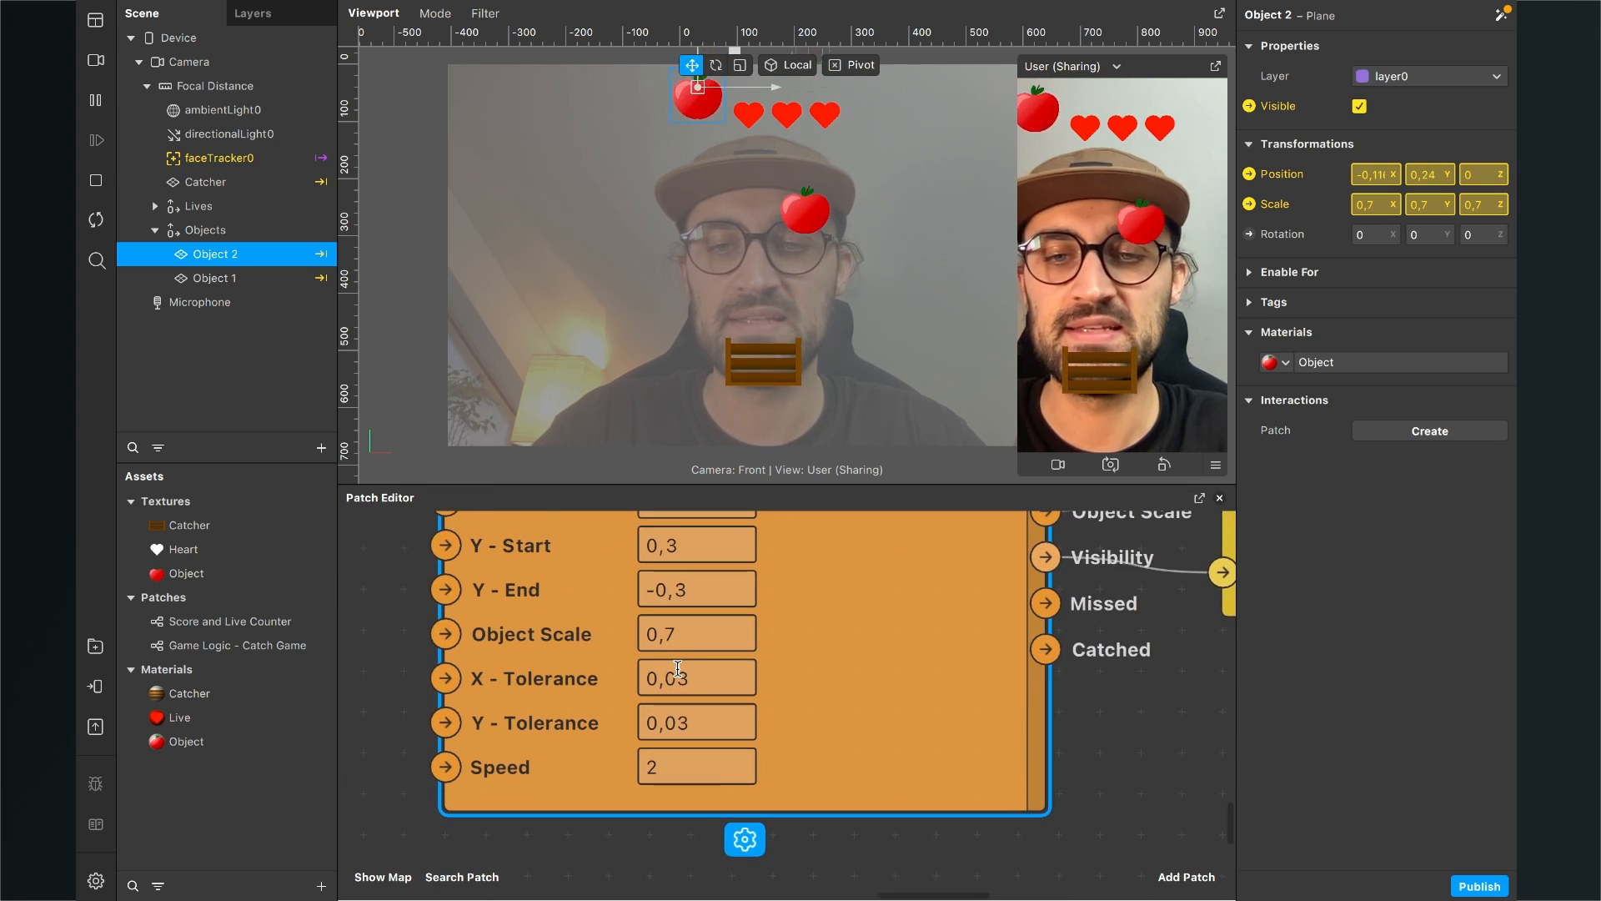
# Step: Add the Score and Live Counter patch to the patch graph, in the free space beyond the Object 1 and Object 2 patches
pyautogui.keyDown('ctrl'); pyautogui.scroll(-5, 678, 668); pyautogui.keyUp('ctrl')
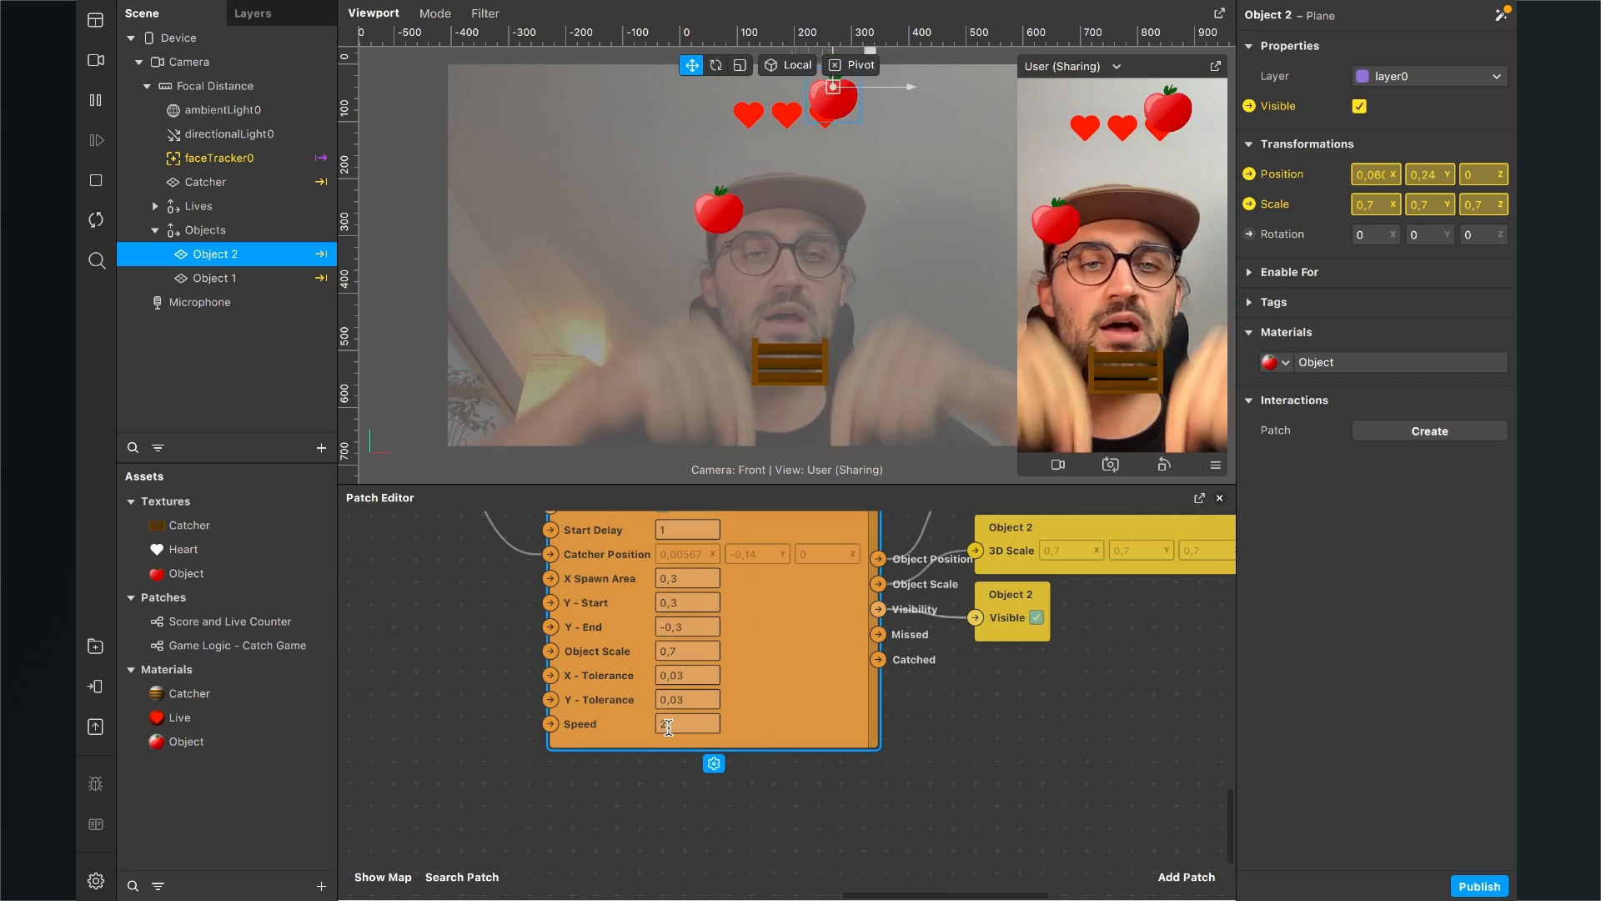
pyautogui.scroll(-5, 723, 728)
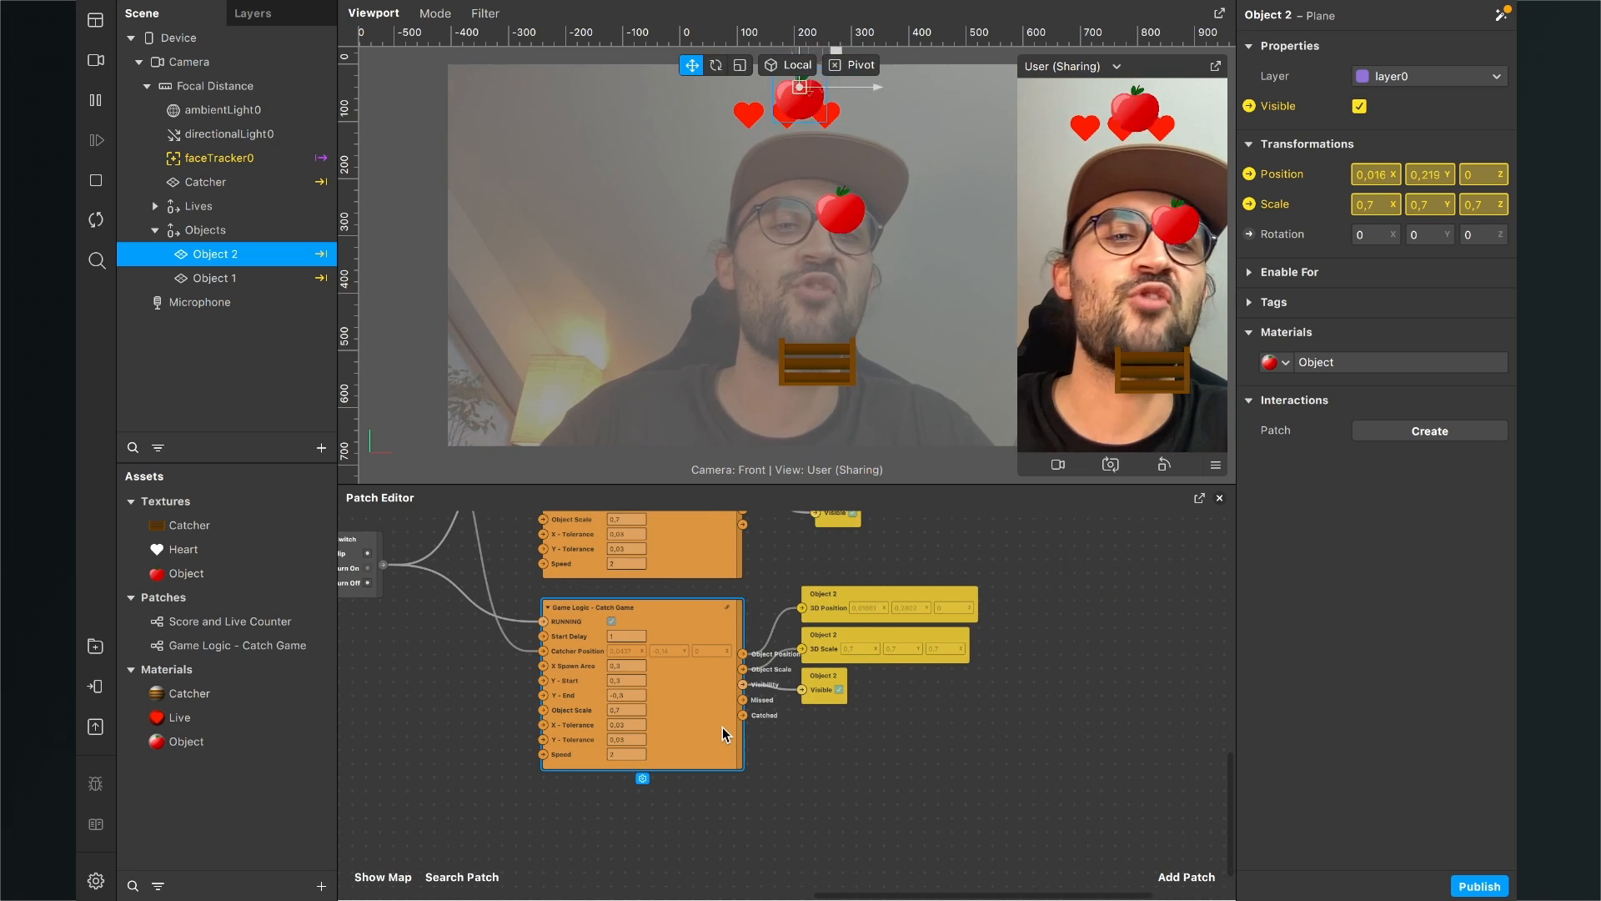
pyautogui.scroll(3, 994, 683)
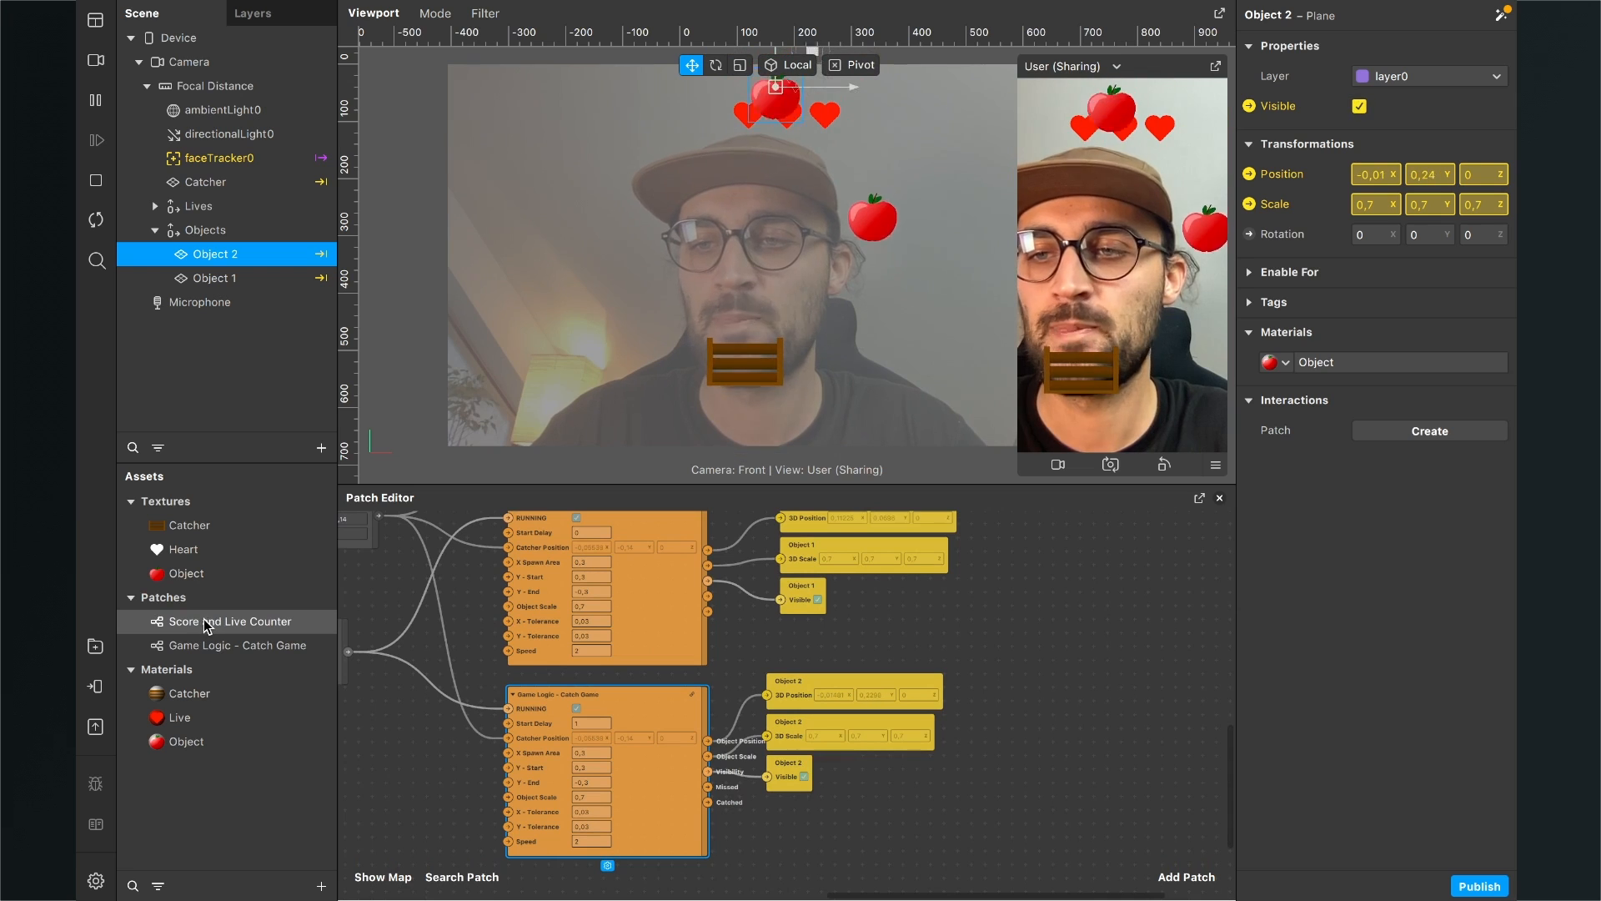
pyautogui.moveTo(195, 624); pyautogui.dragTo(1129, 649)
pyautogui.scroll(5, 1129, 649)
pyautogui.moveTo(923, 688); pyautogui.dragTo(889, 631)
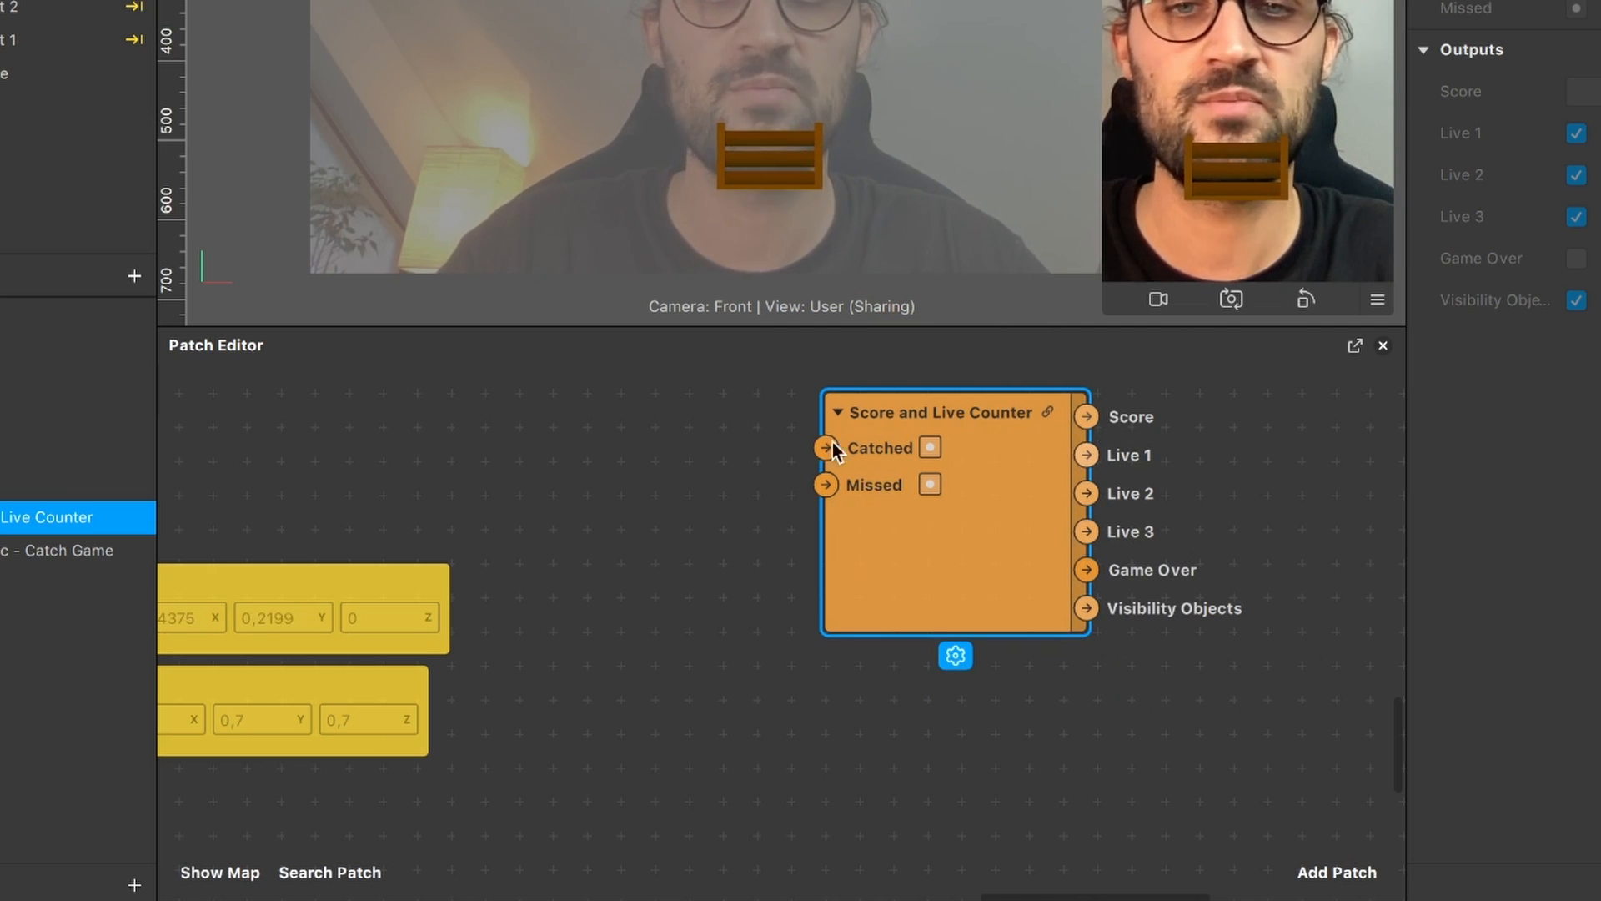
pyautogui.hscroll(3, 854, 487)
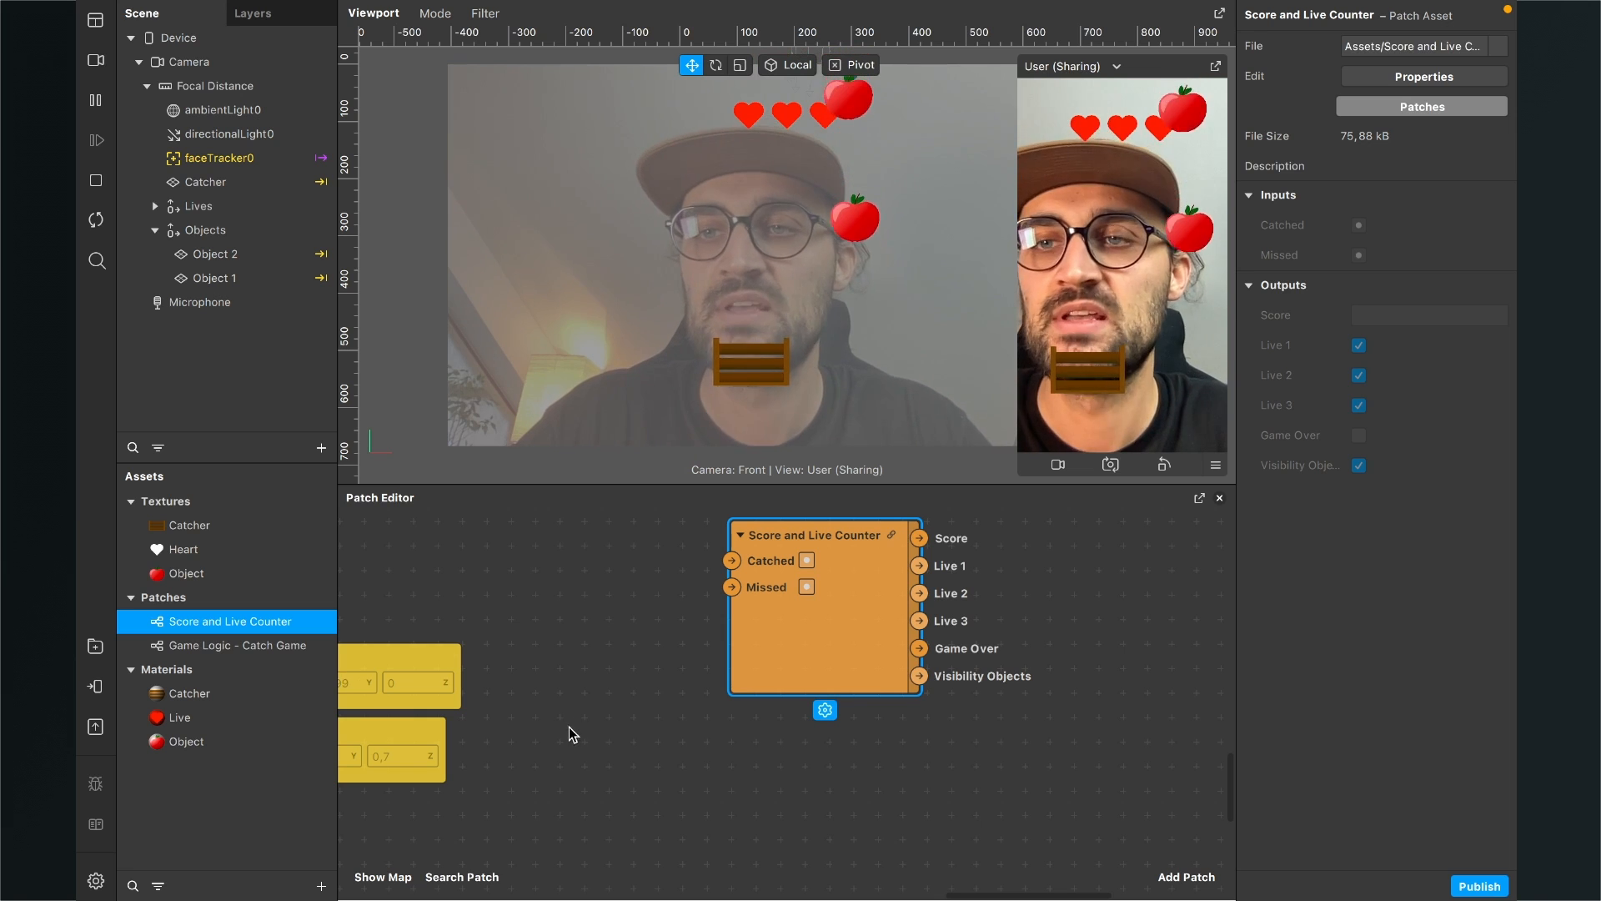
# Step: Insert a 2D Text object, make its width Relative and place it just below the hearts at Y 93
pyautogui.click(321, 447)
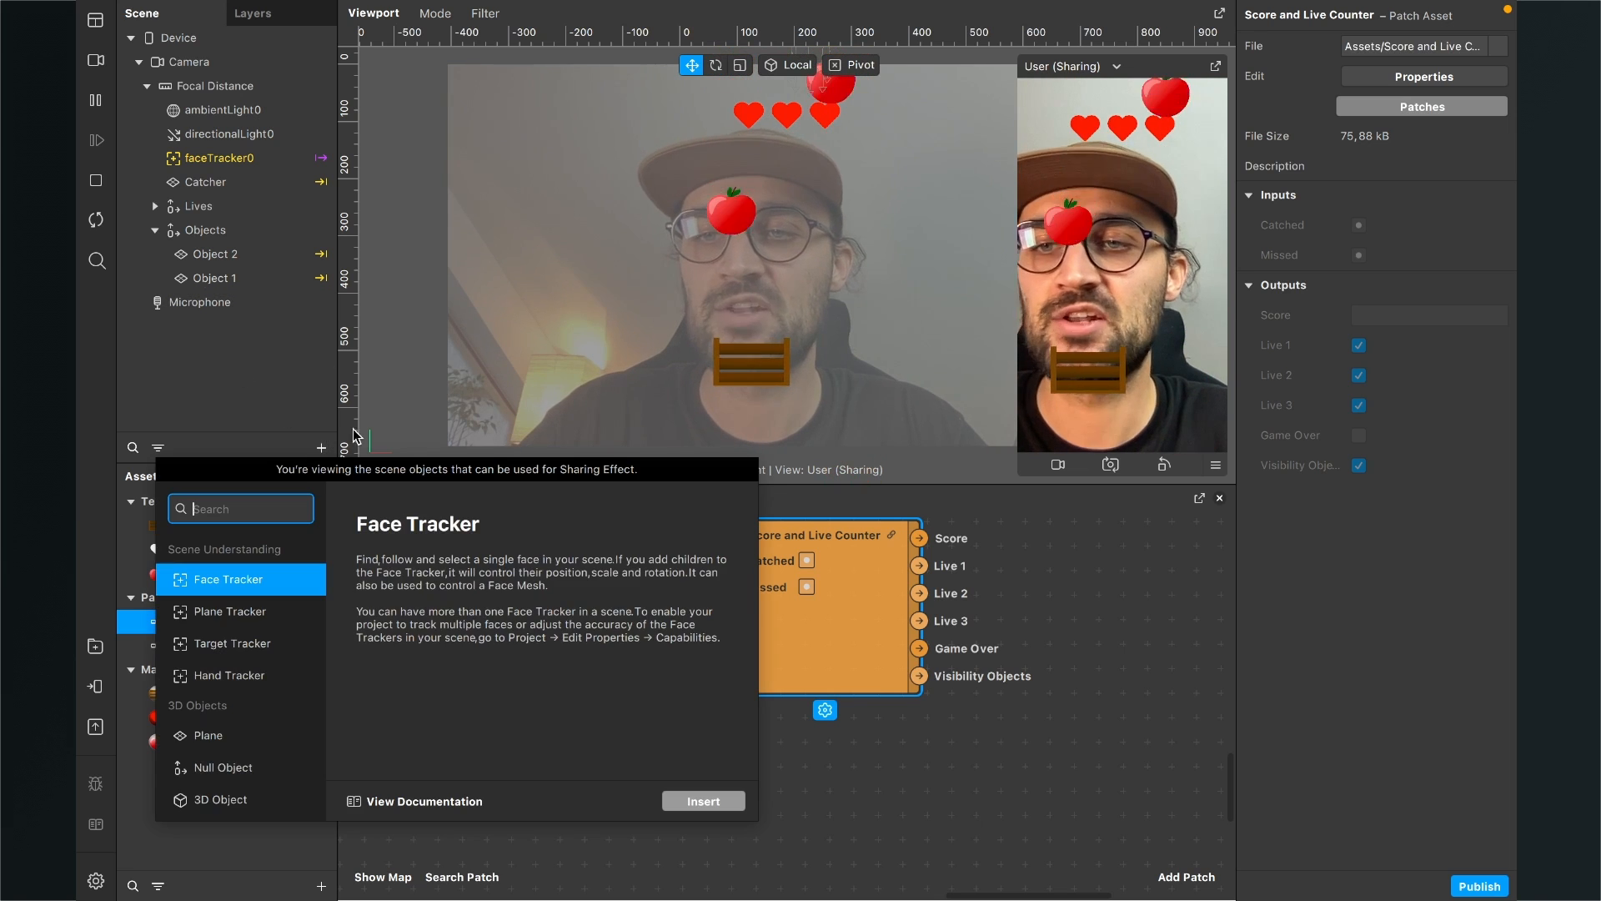
pyautogui.write('2D')
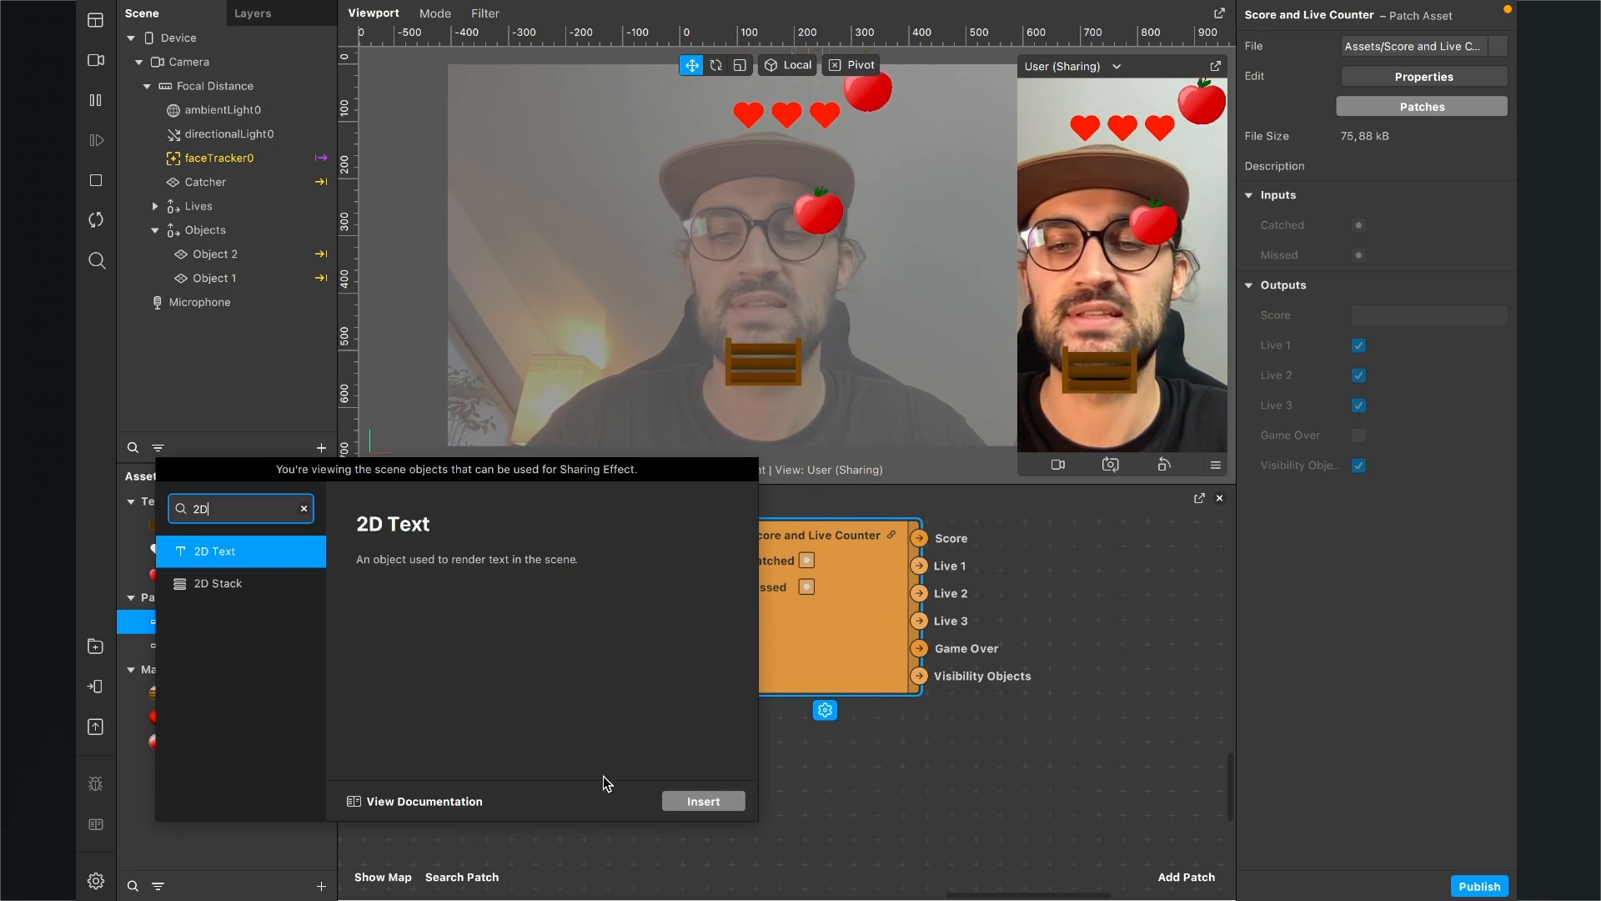
pyautogui.click(719, 801)
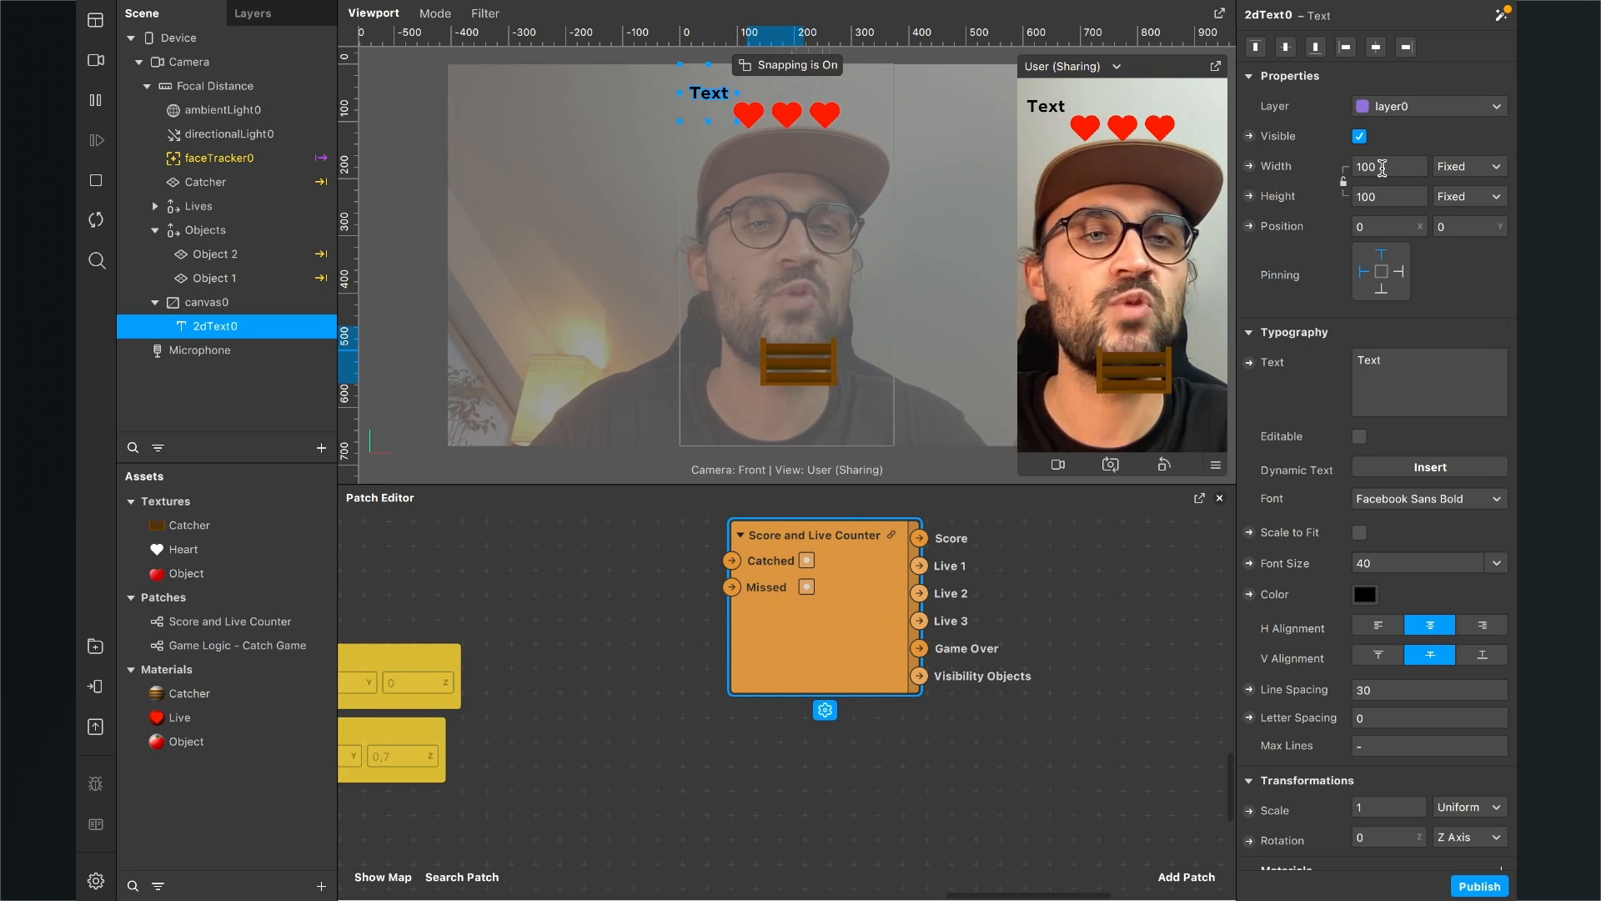
pyautogui.click(1379, 201)
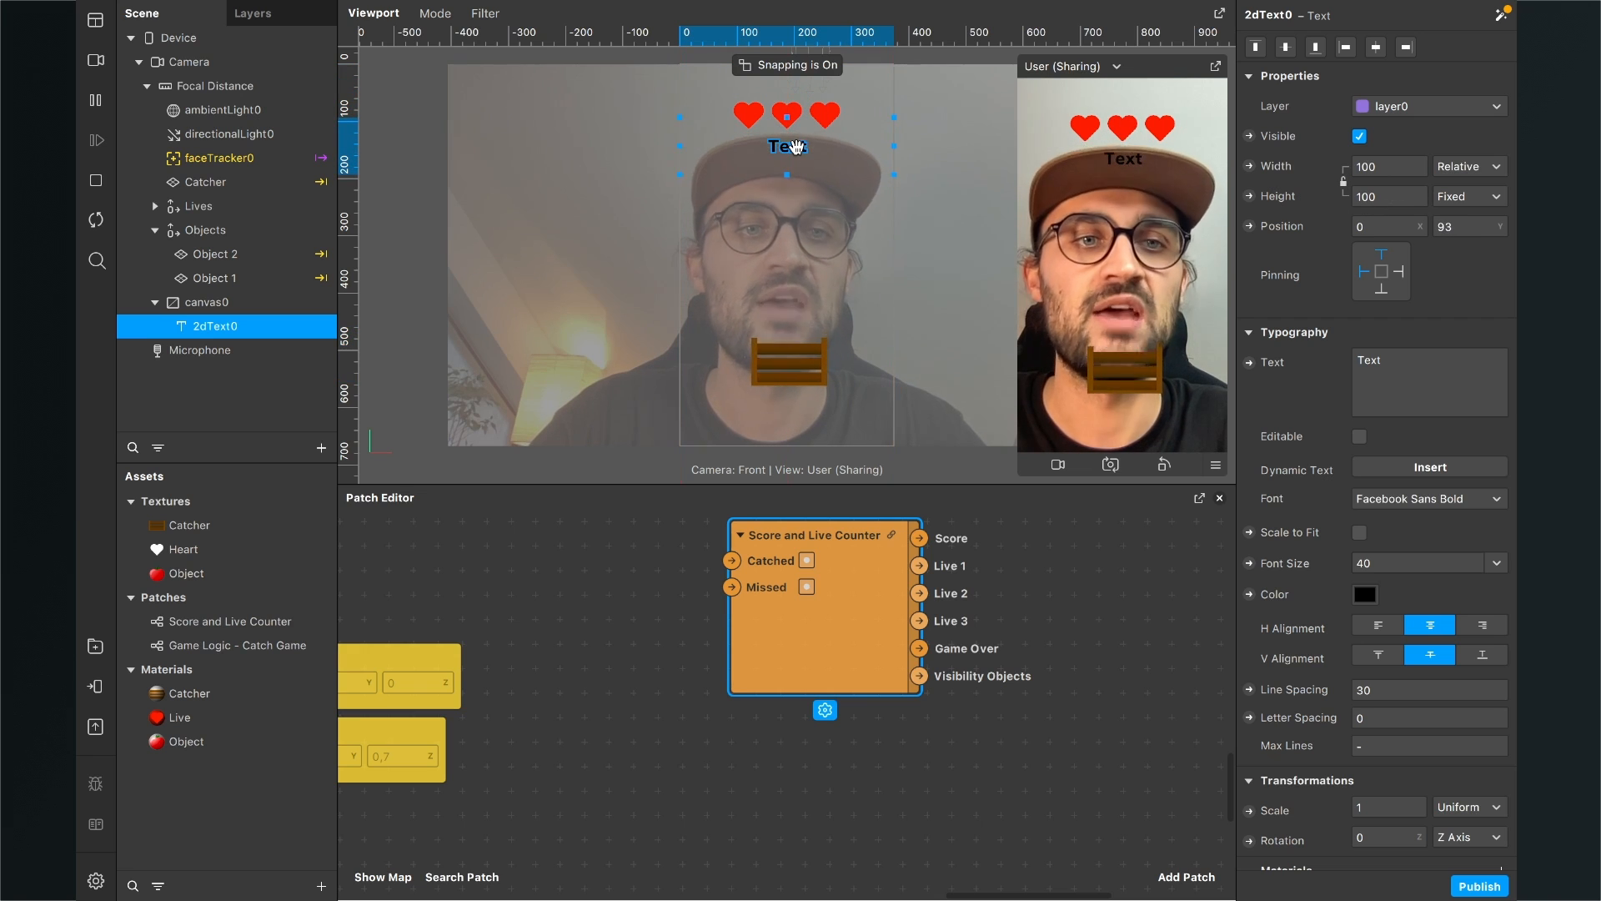
# Step: Make the 2D text white and set its font size to 50
pyautogui.click(1363, 596)
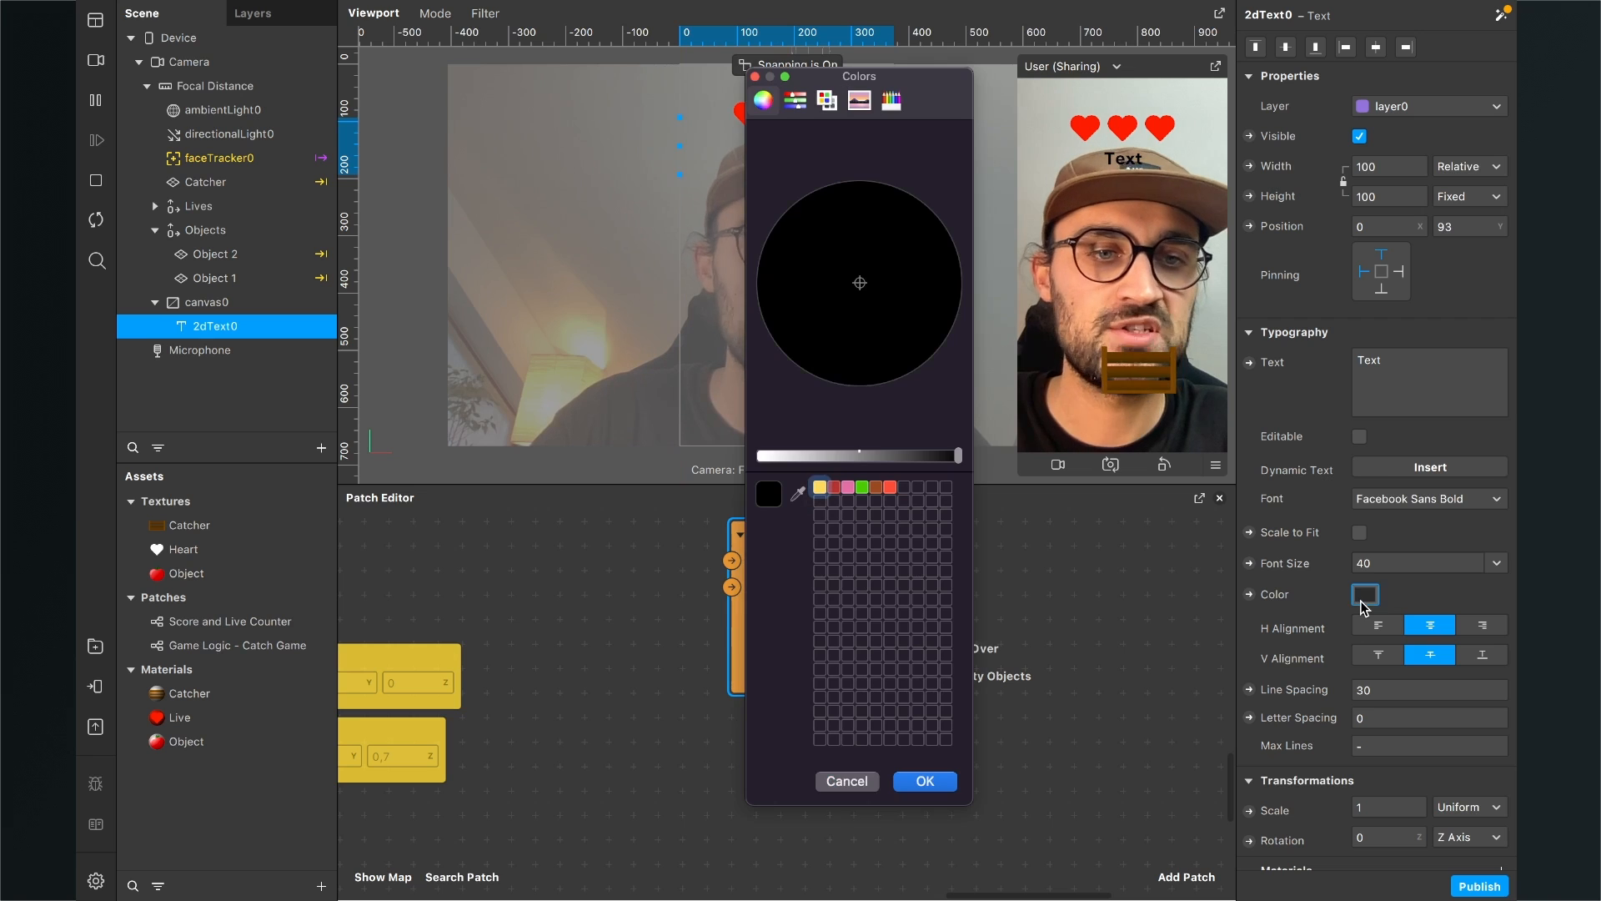
pyautogui.moveTo(958, 455); pyautogui.dragTo(714, 465)
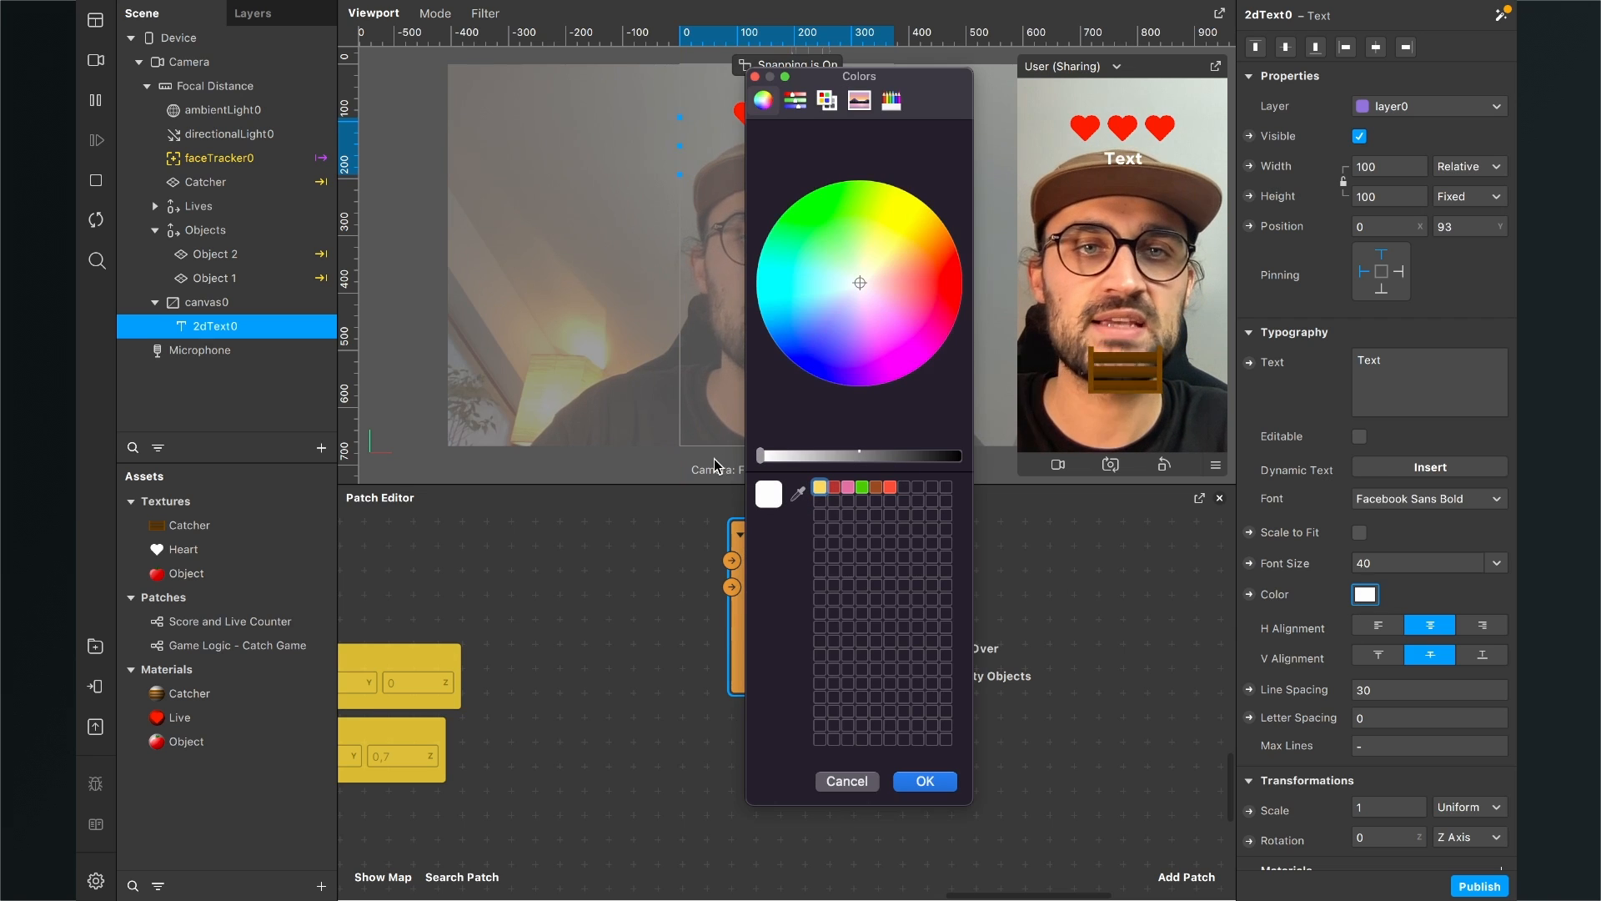
pyautogui.click(945, 782)
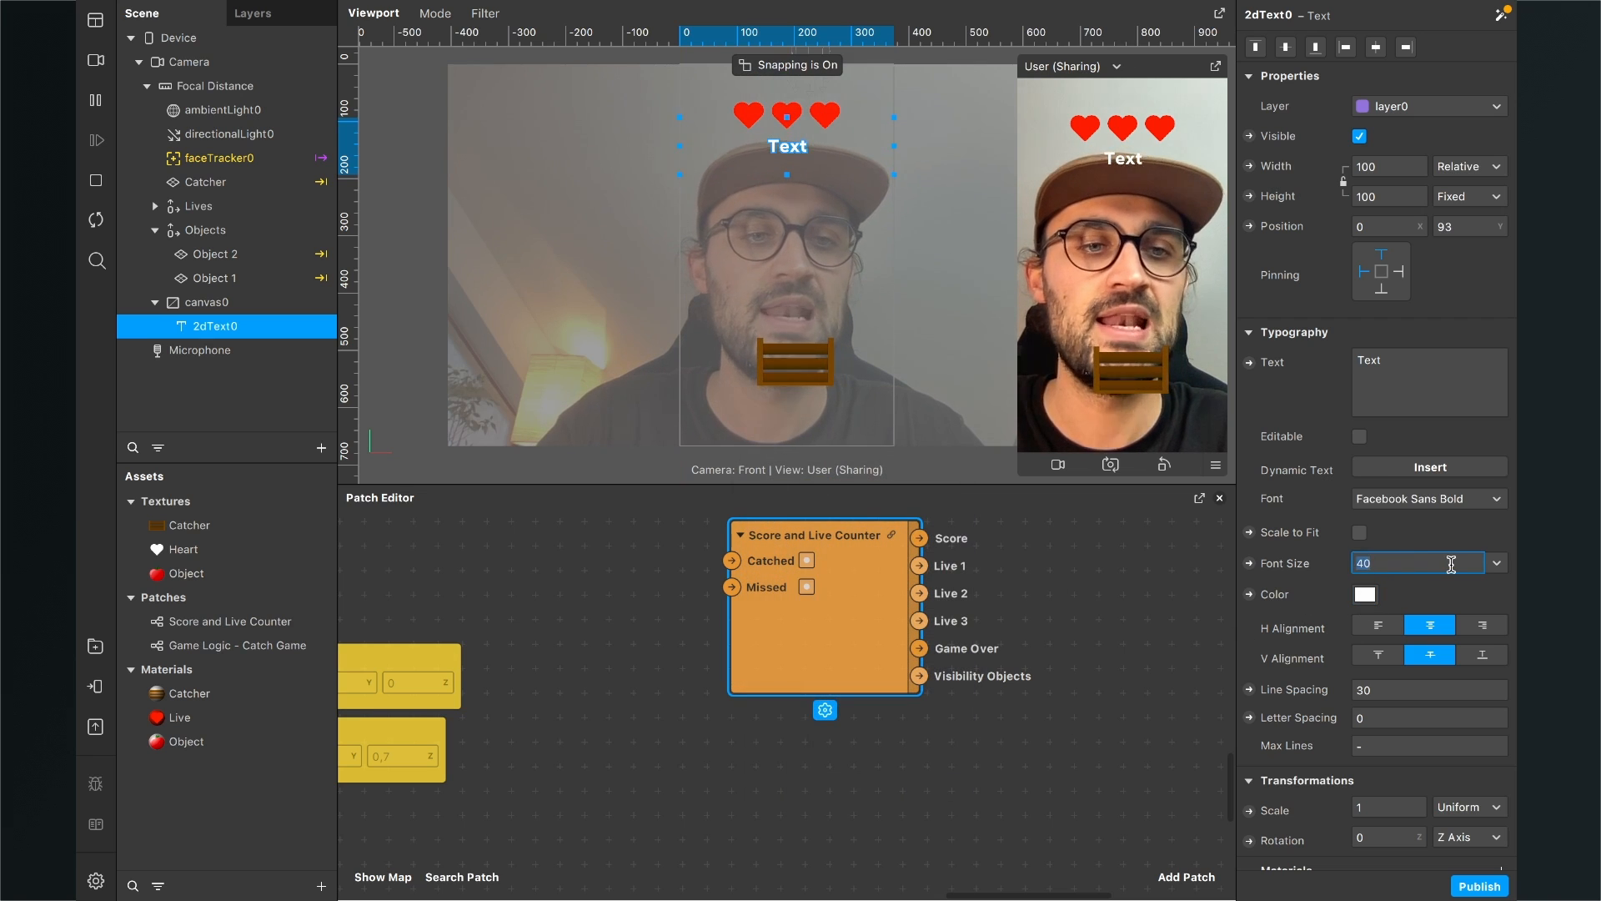
pyautogui.click(1451, 565)
pyautogui.write('50')
pyautogui.press('Return')
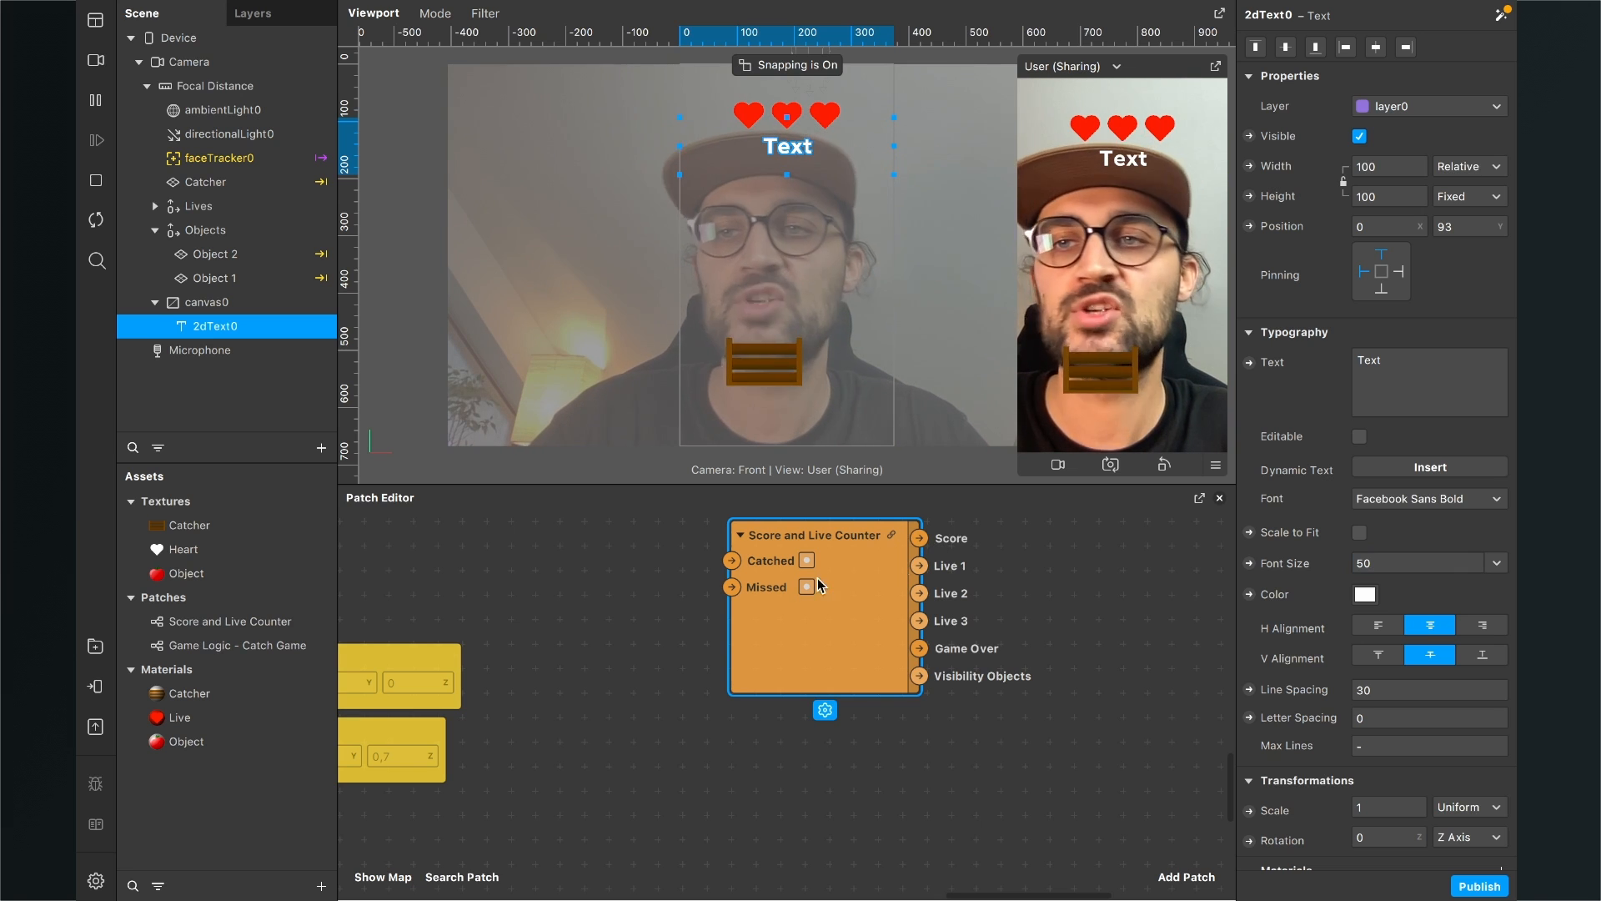
# Step: Set the X and Y scale of the Lives null object to 0,3
pyautogui.click(252, 208)
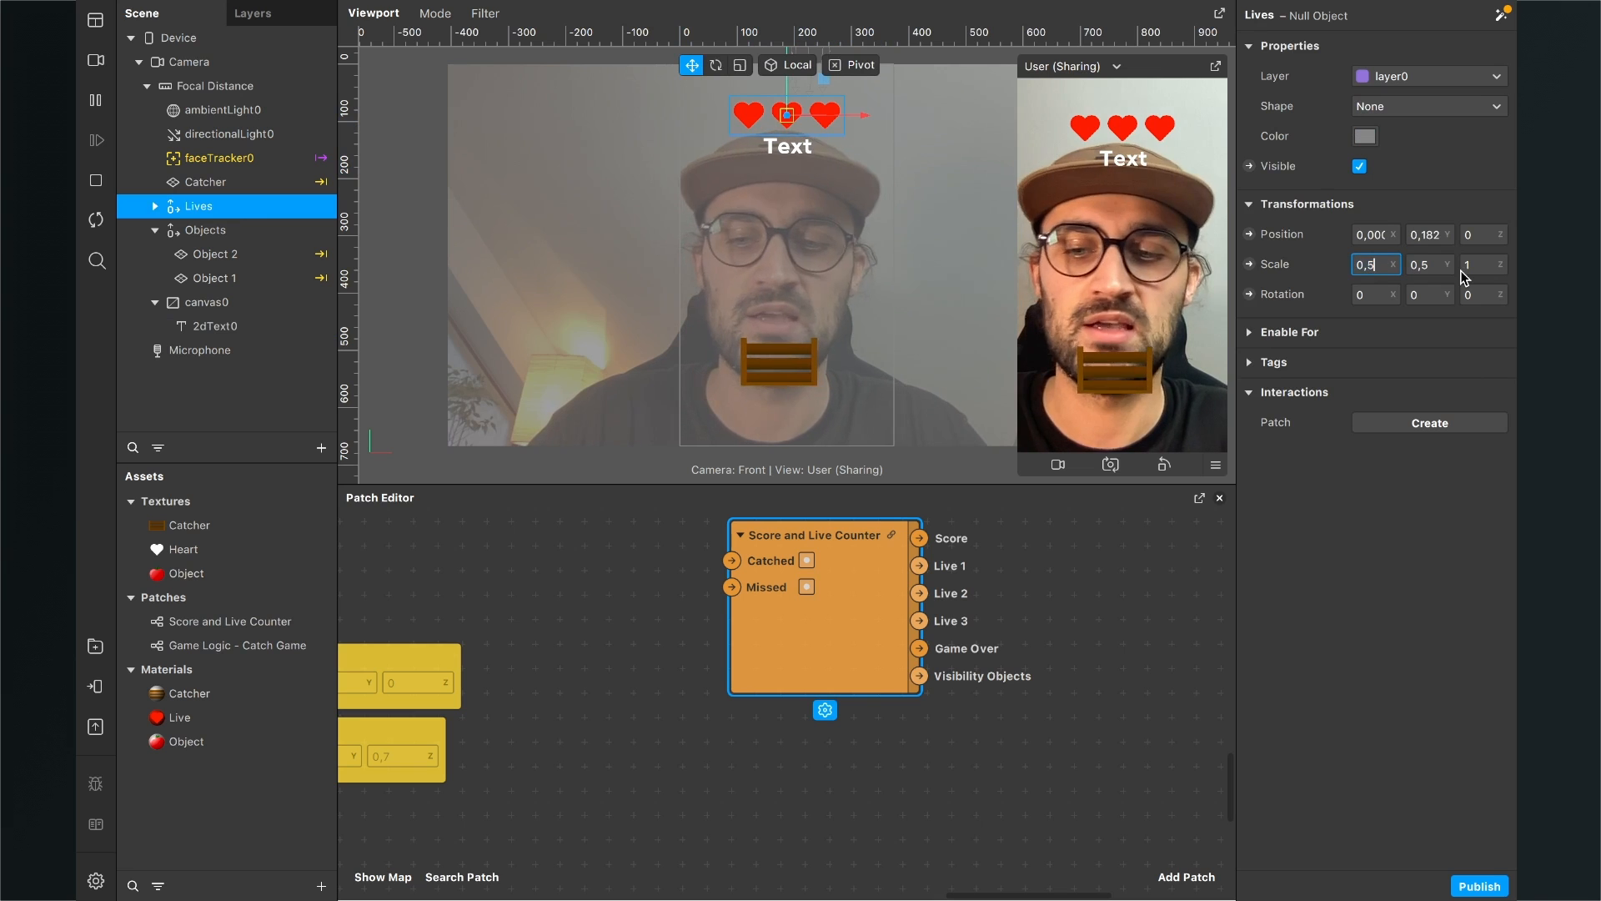
pyautogui.press('BackSpace')
pyautogui.write('3')
pyautogui.press('Return')
pyautogui.click(1428, 264)
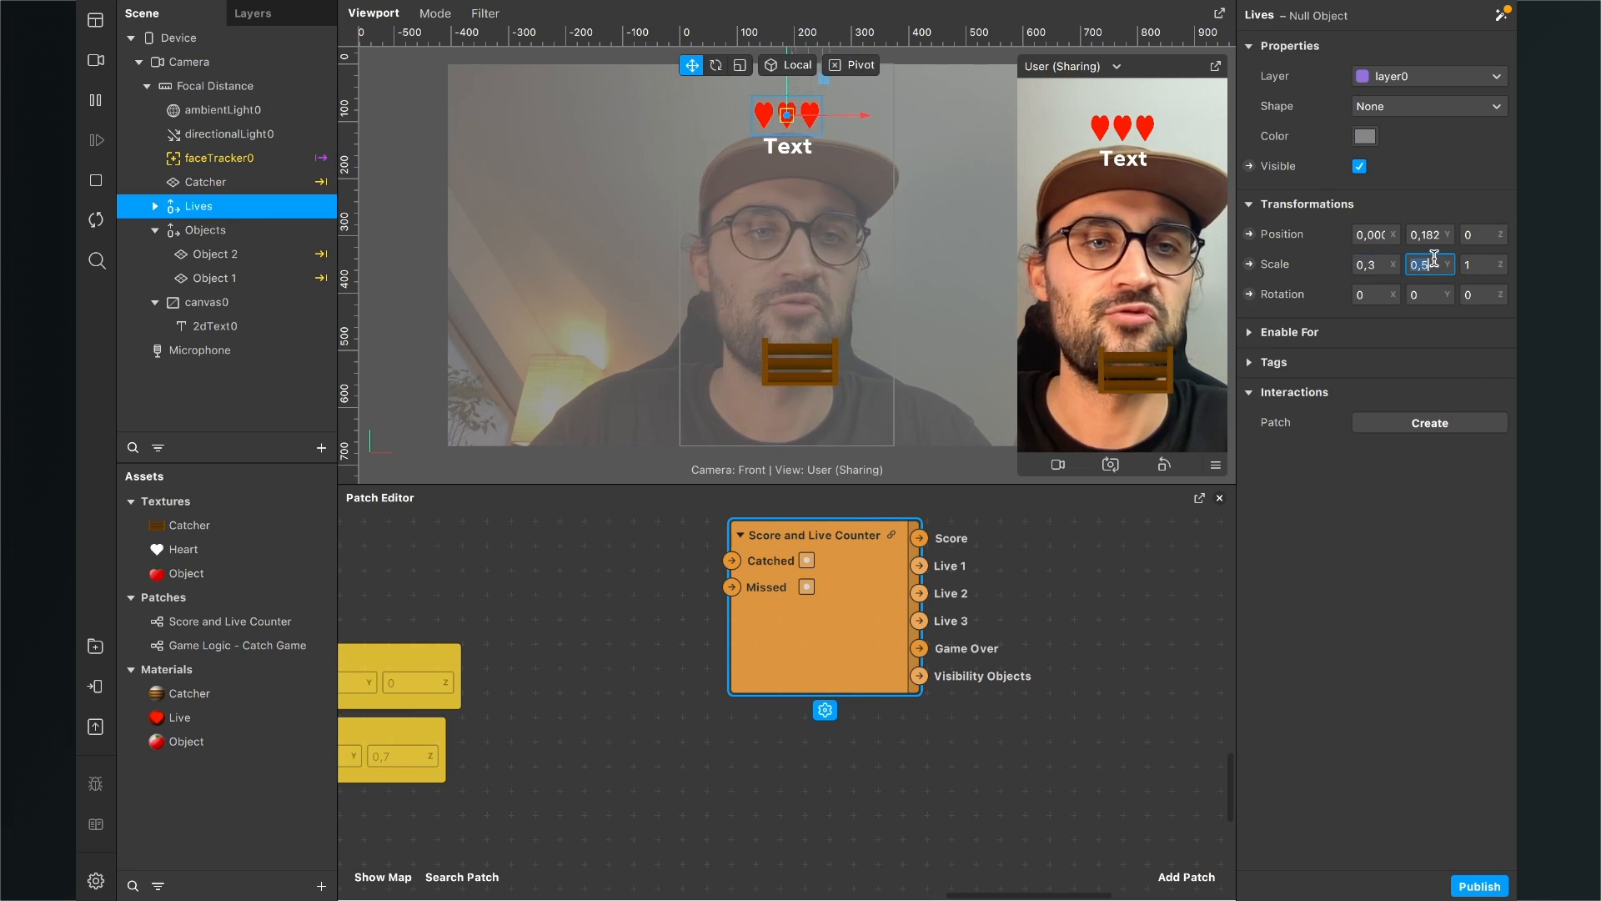
pyautogui.press('BackSpace')
pyautogui.write('3')
pyautogui.press('Return')
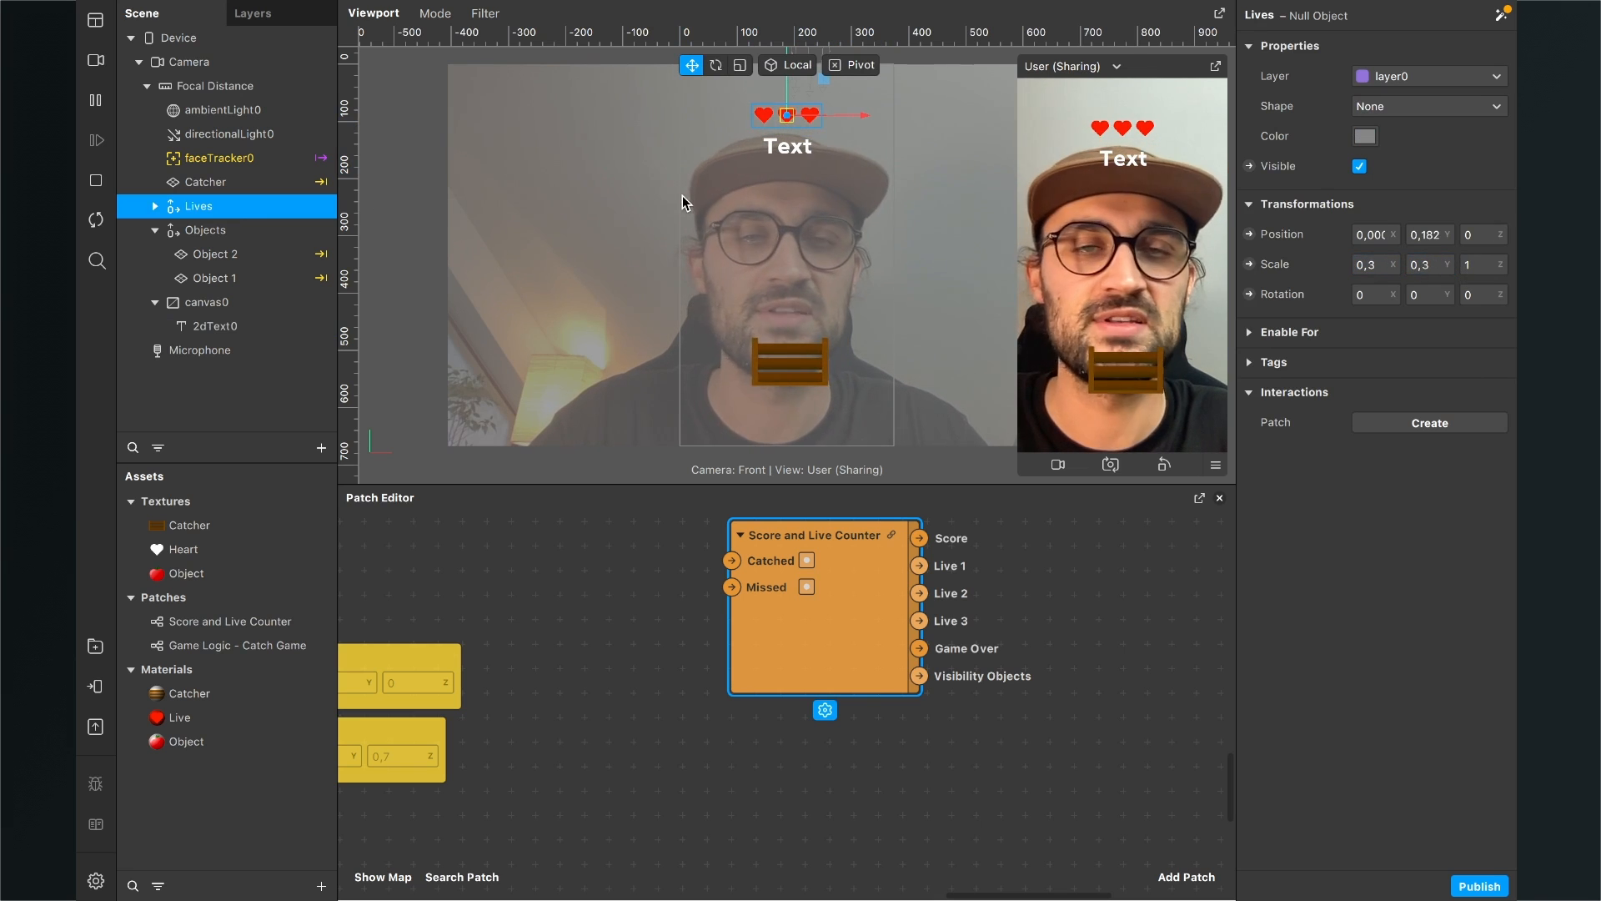
# Step: Move the 2D text up to Y 83 and drive its Text property from the Score output of the Score and Live Counter patch
pyautogui.click(233, 325)
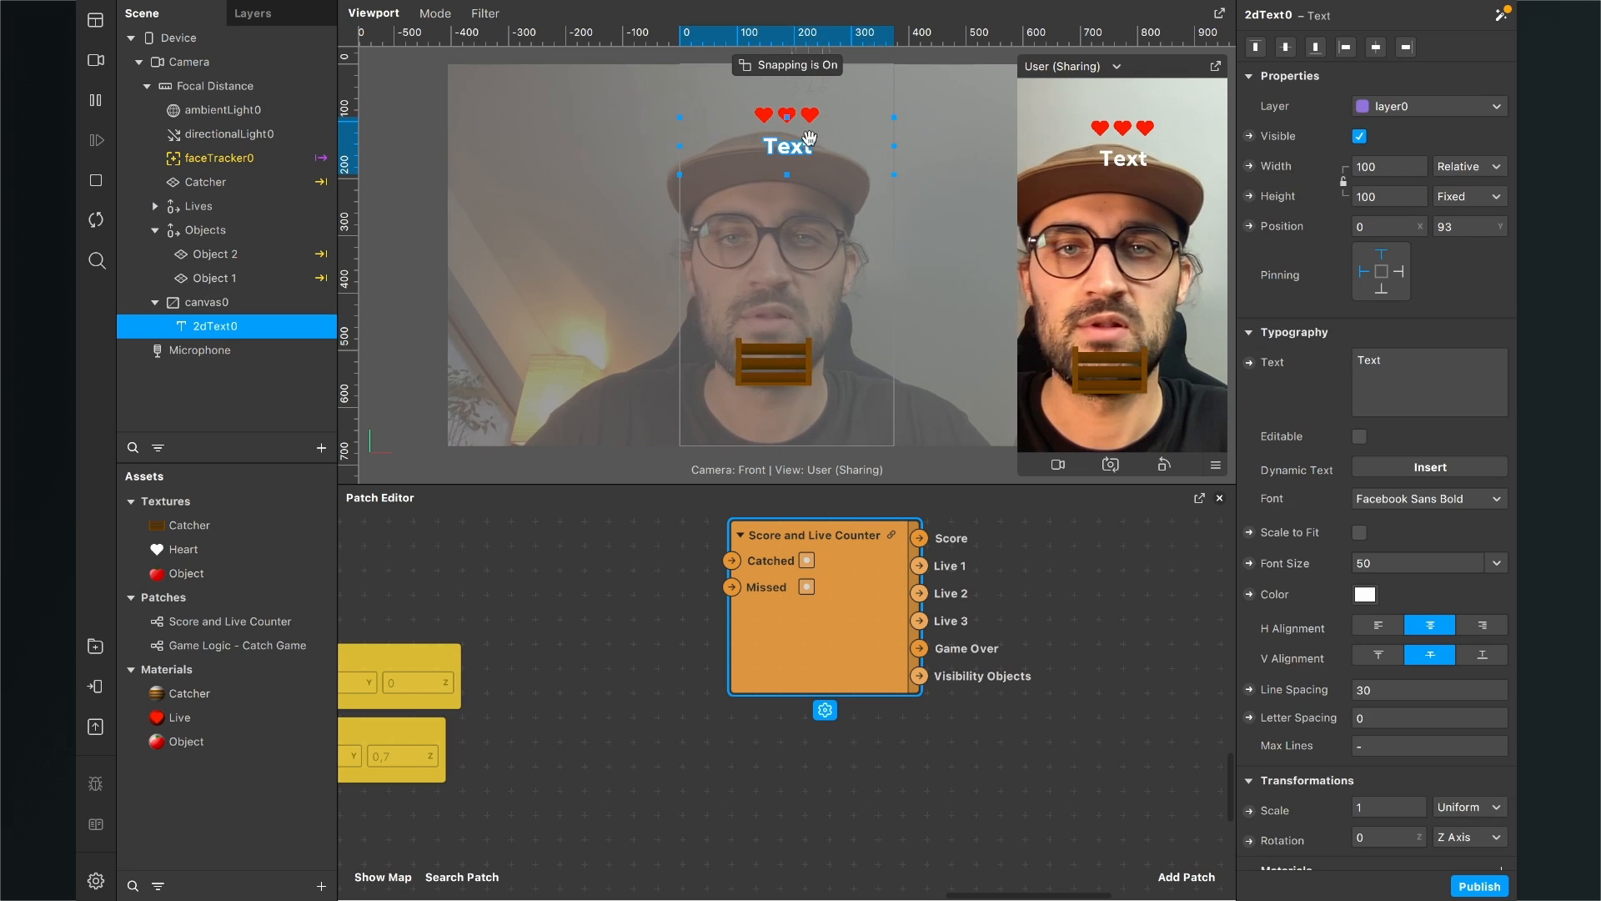
pyautogui.moveTo(799, 149); pyautogui.dragTo(799, 143)
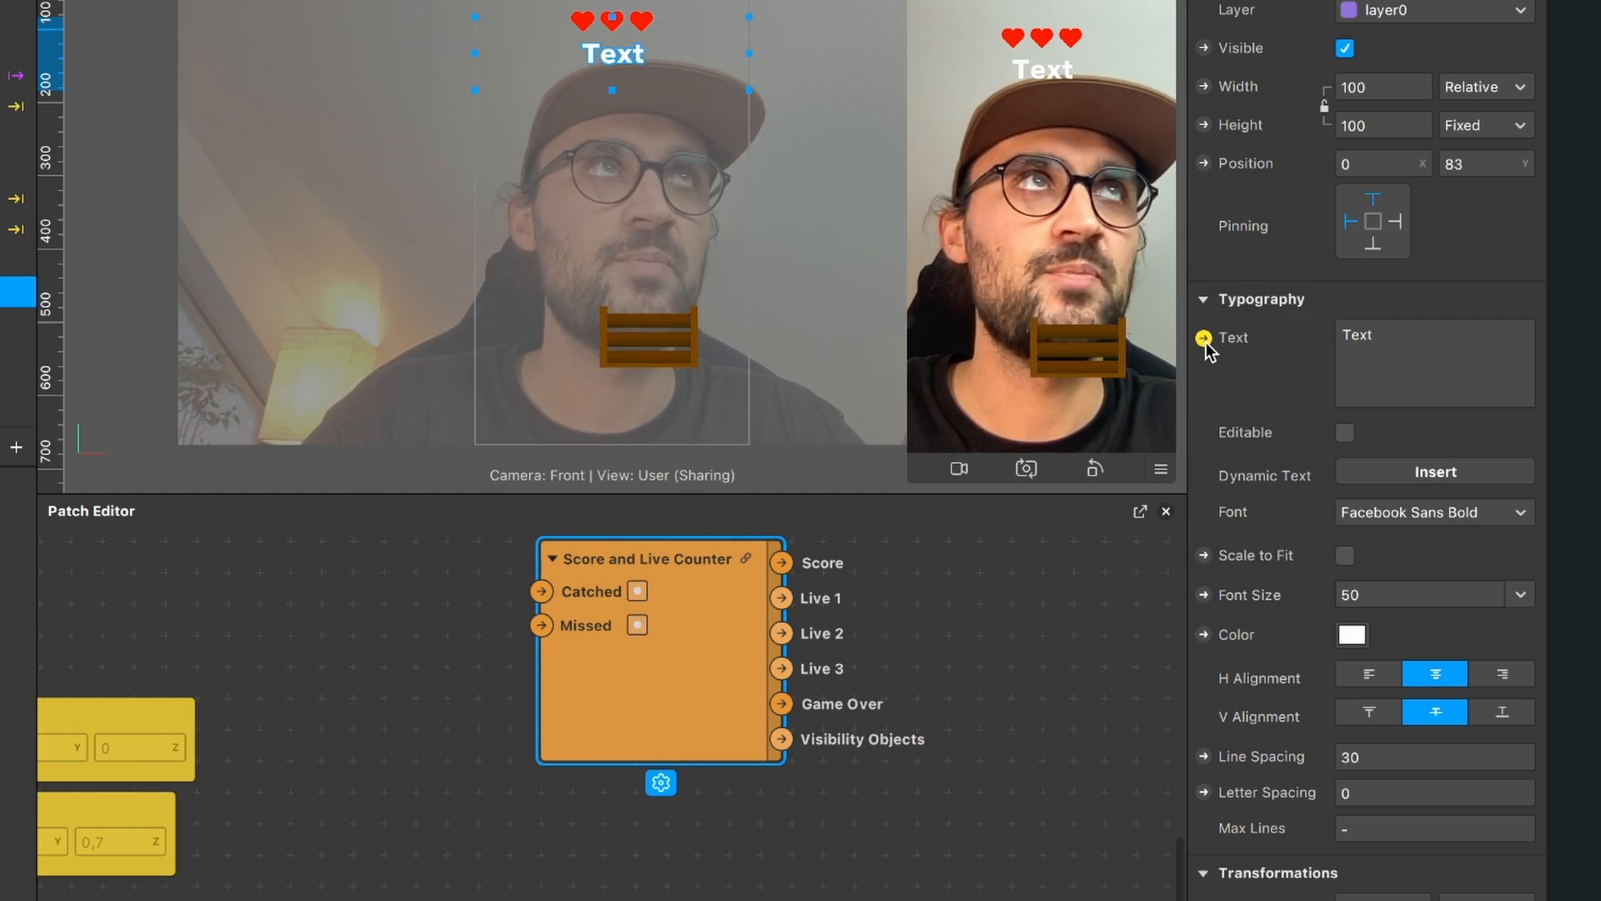
pyautogui.click(1205, 339)
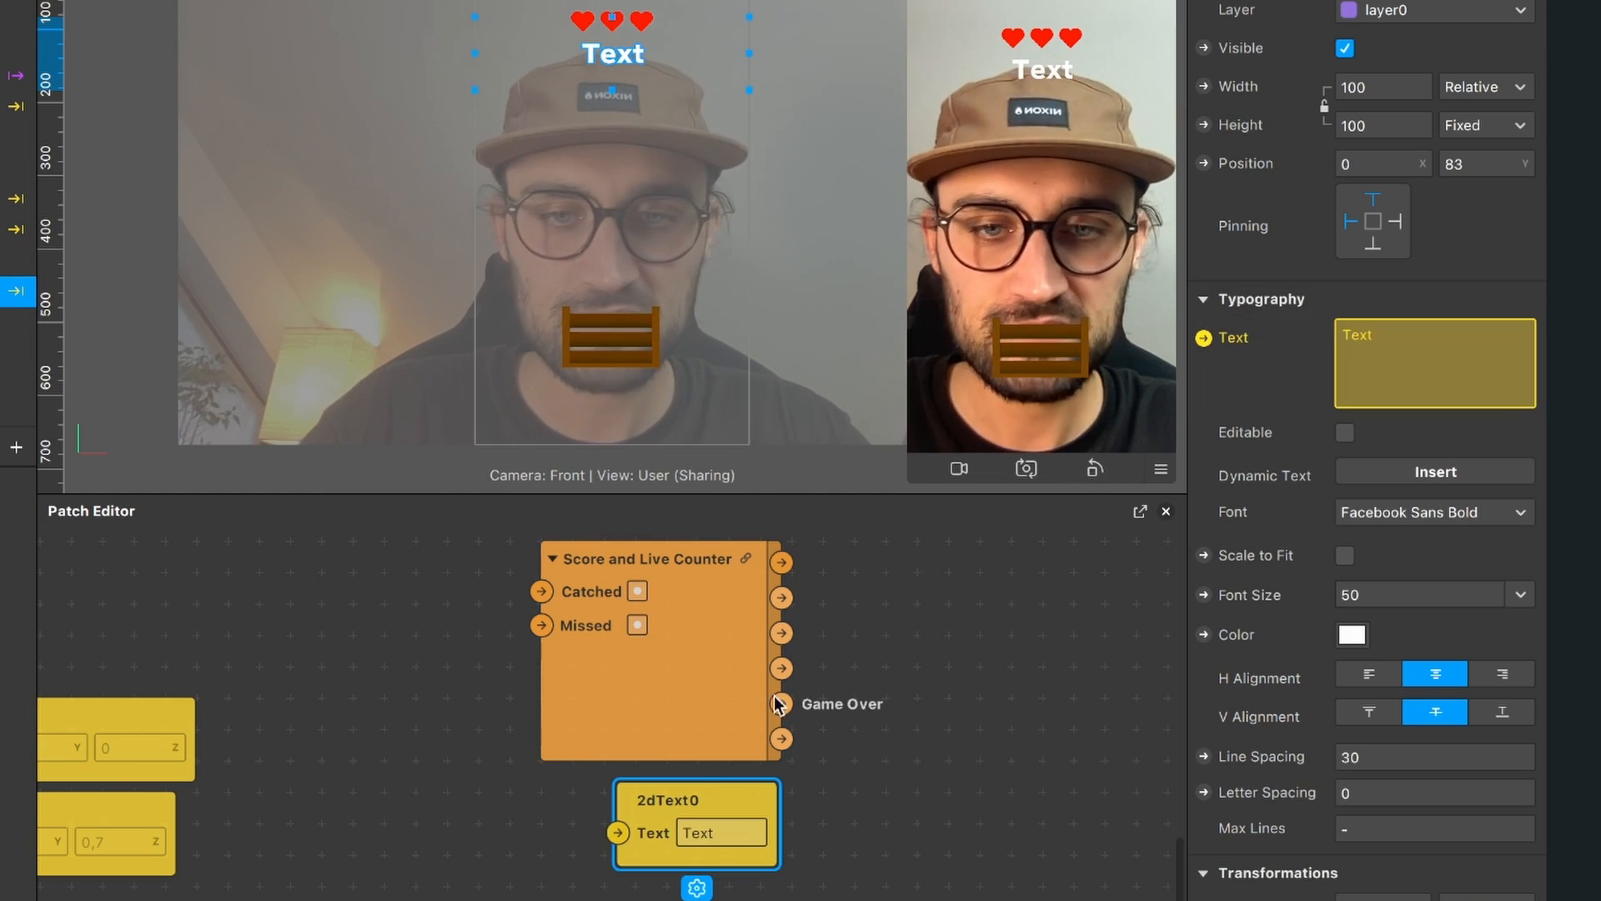
pyautogui.moveTo(670, 808); pyautogui.dragTo(984, 577)
pyautogui.scroll(3, 693, 677)
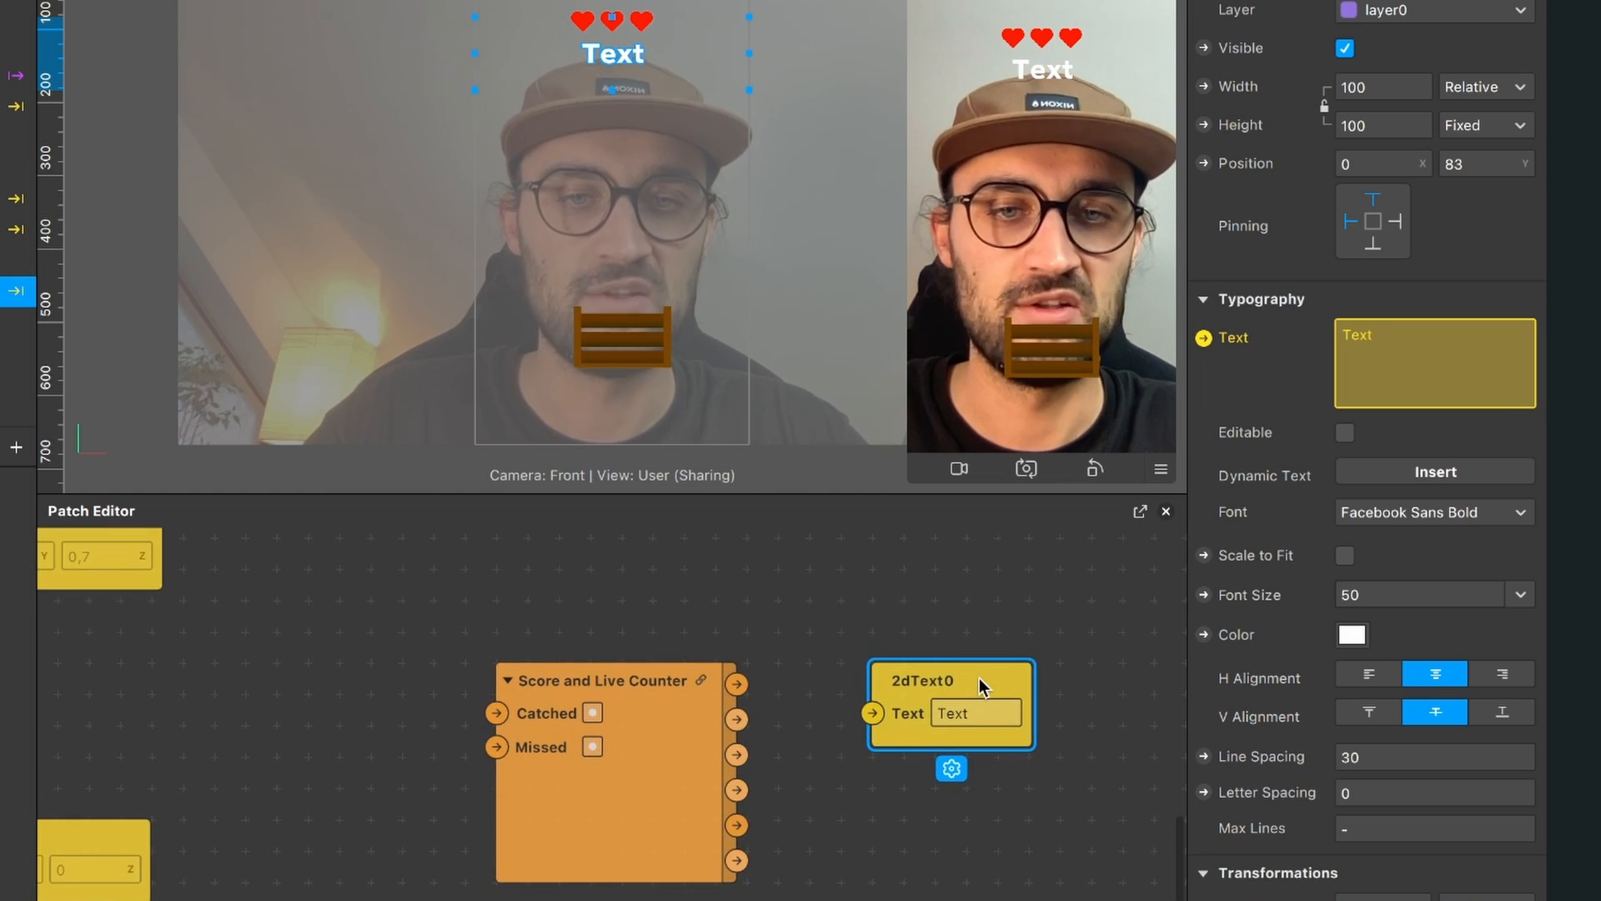
pyautogui.moveTo(979, 678); pyautogui.dragTo(1061, 557)
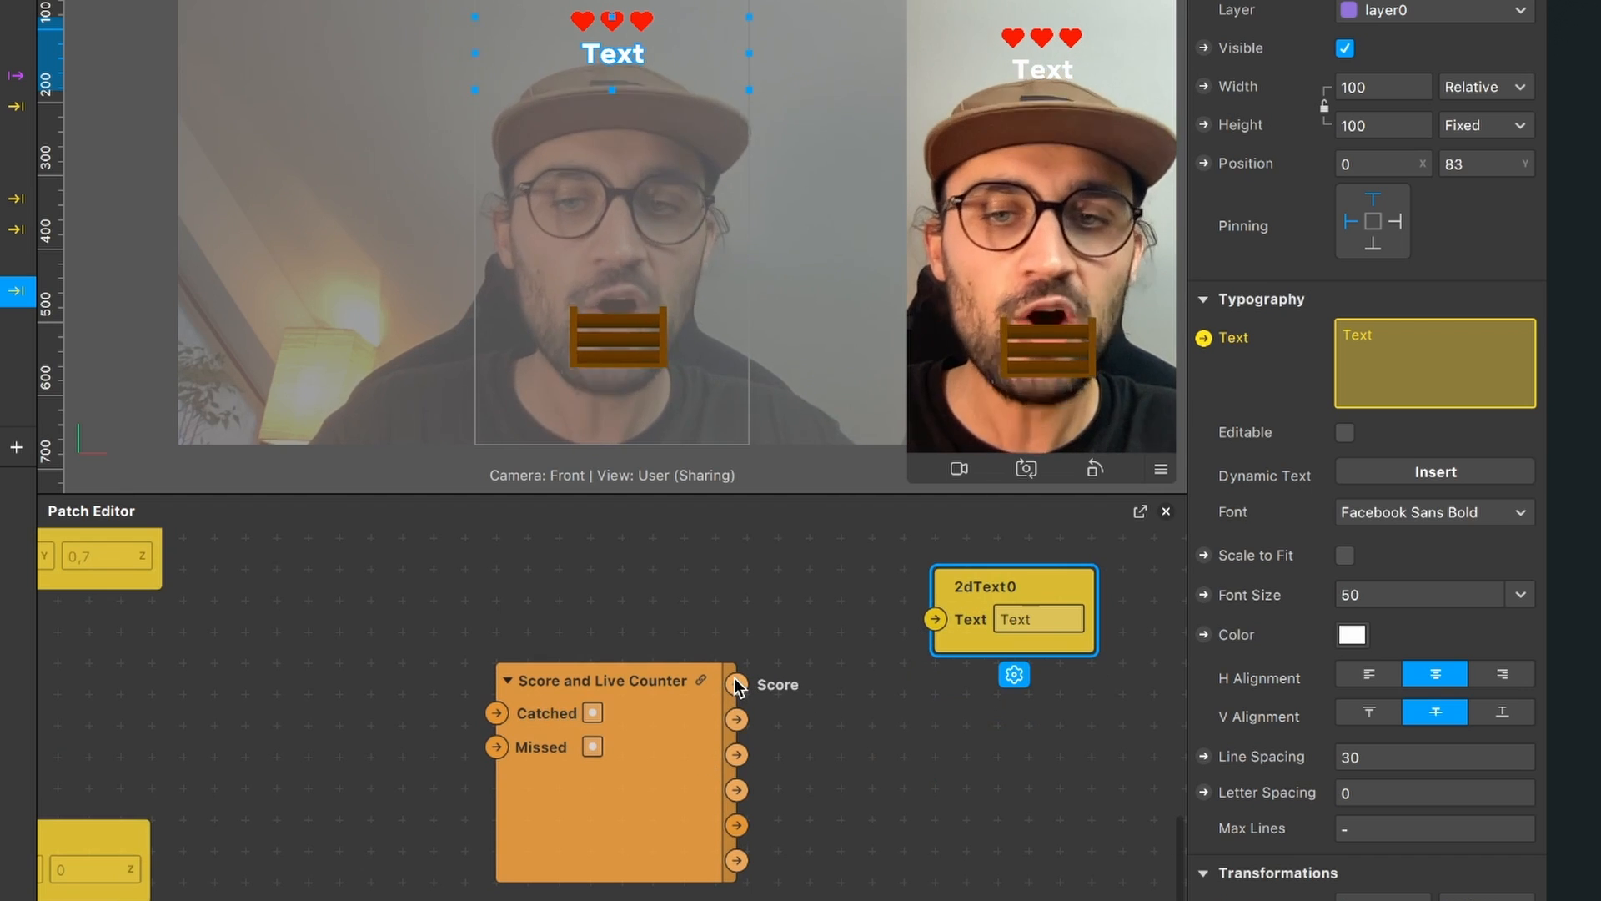
pyautogui.moveTo(733, 677); pyautogui.dragTo(991, 635)
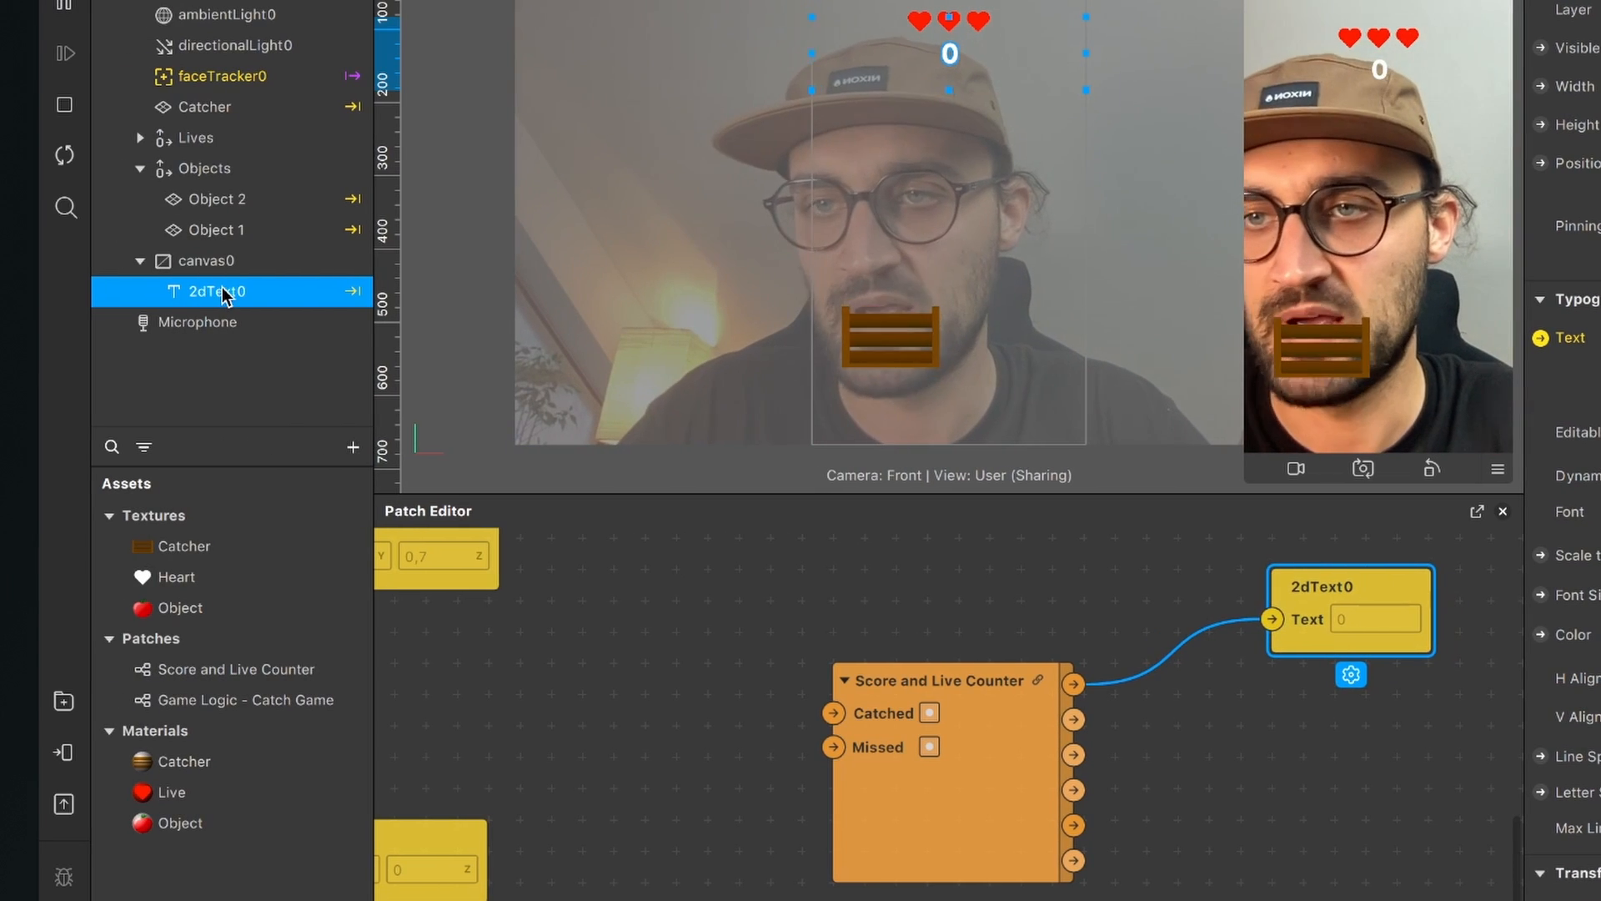
# Step: Rename the 2D text object as Score and restart the effect preview
pyautogui.doubleClick(238, 288)
pyautogui.write('Score')
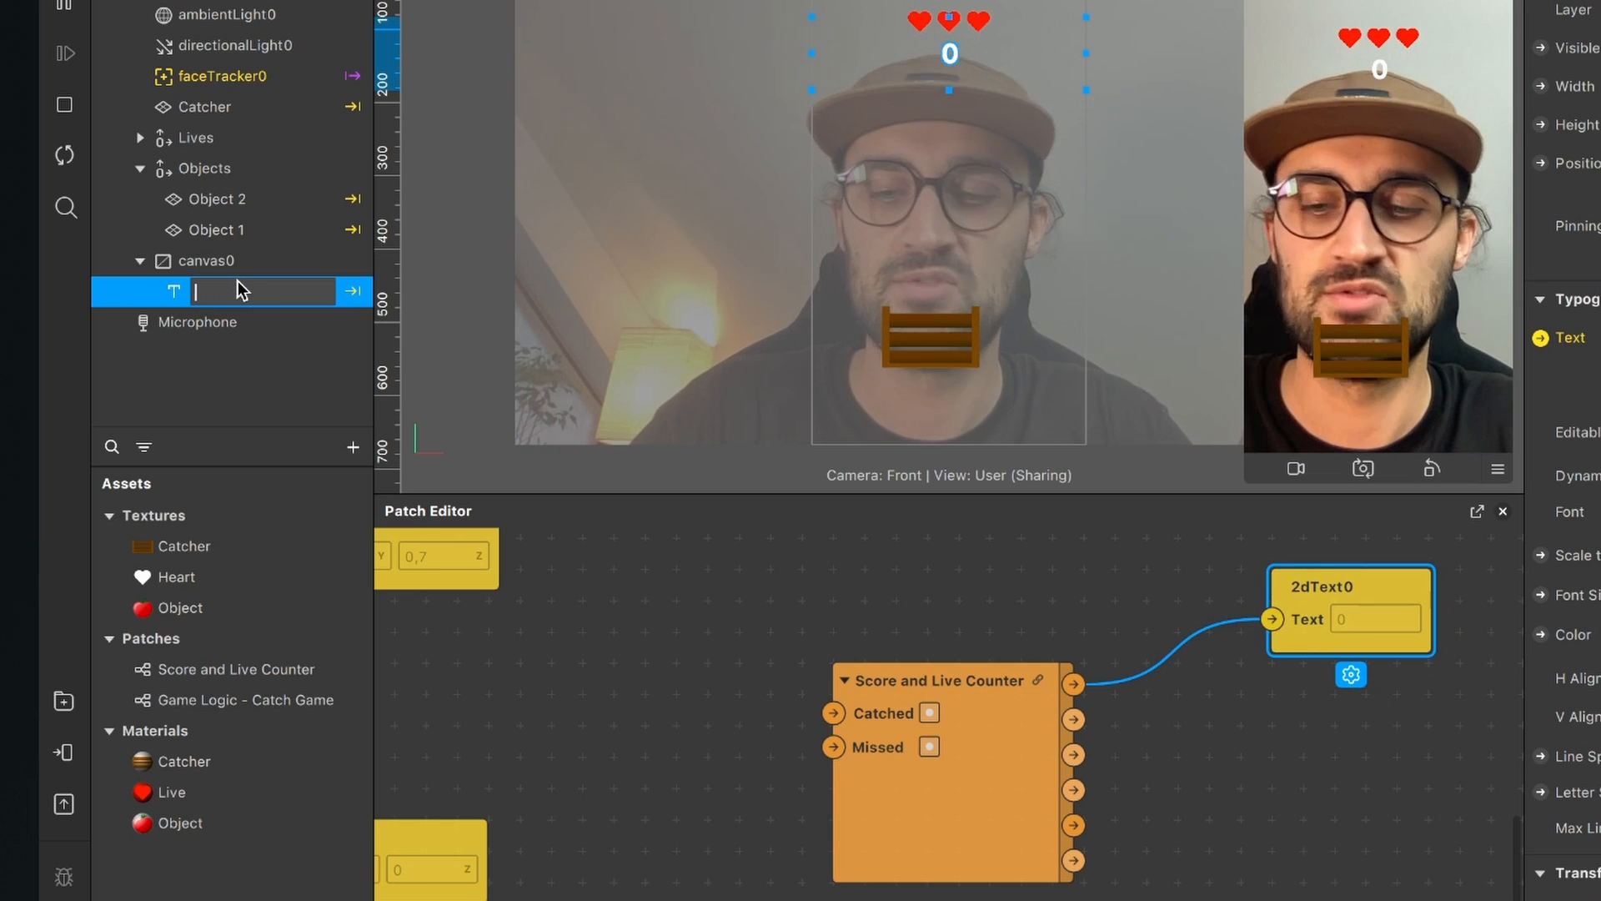
pyautogui.press('Return')
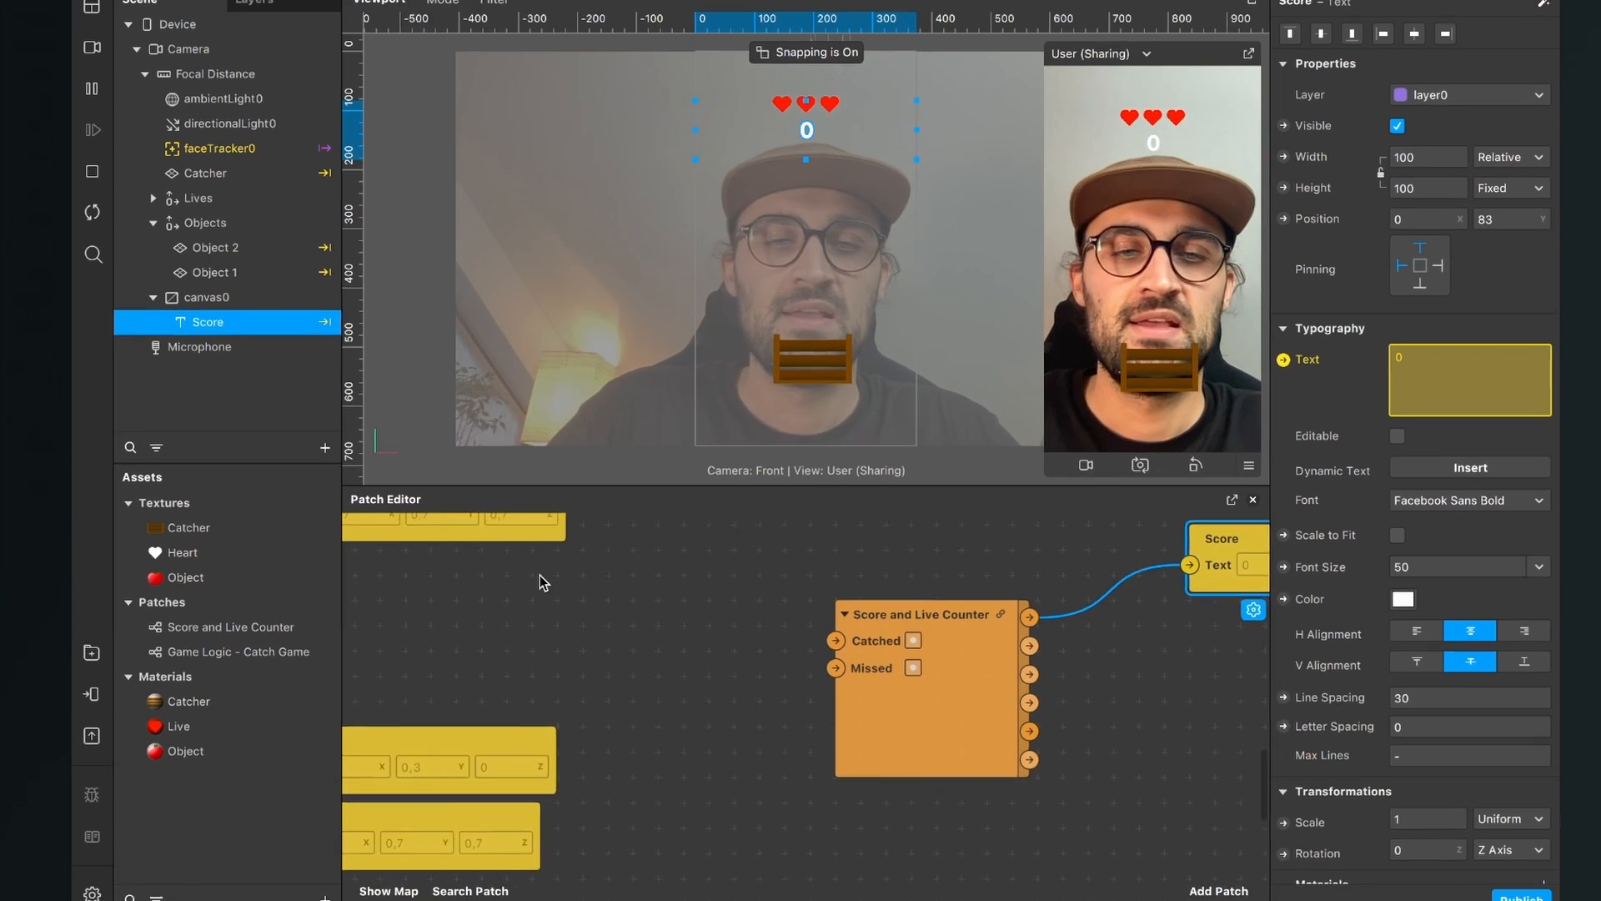
pyautogui.click(98, 220)
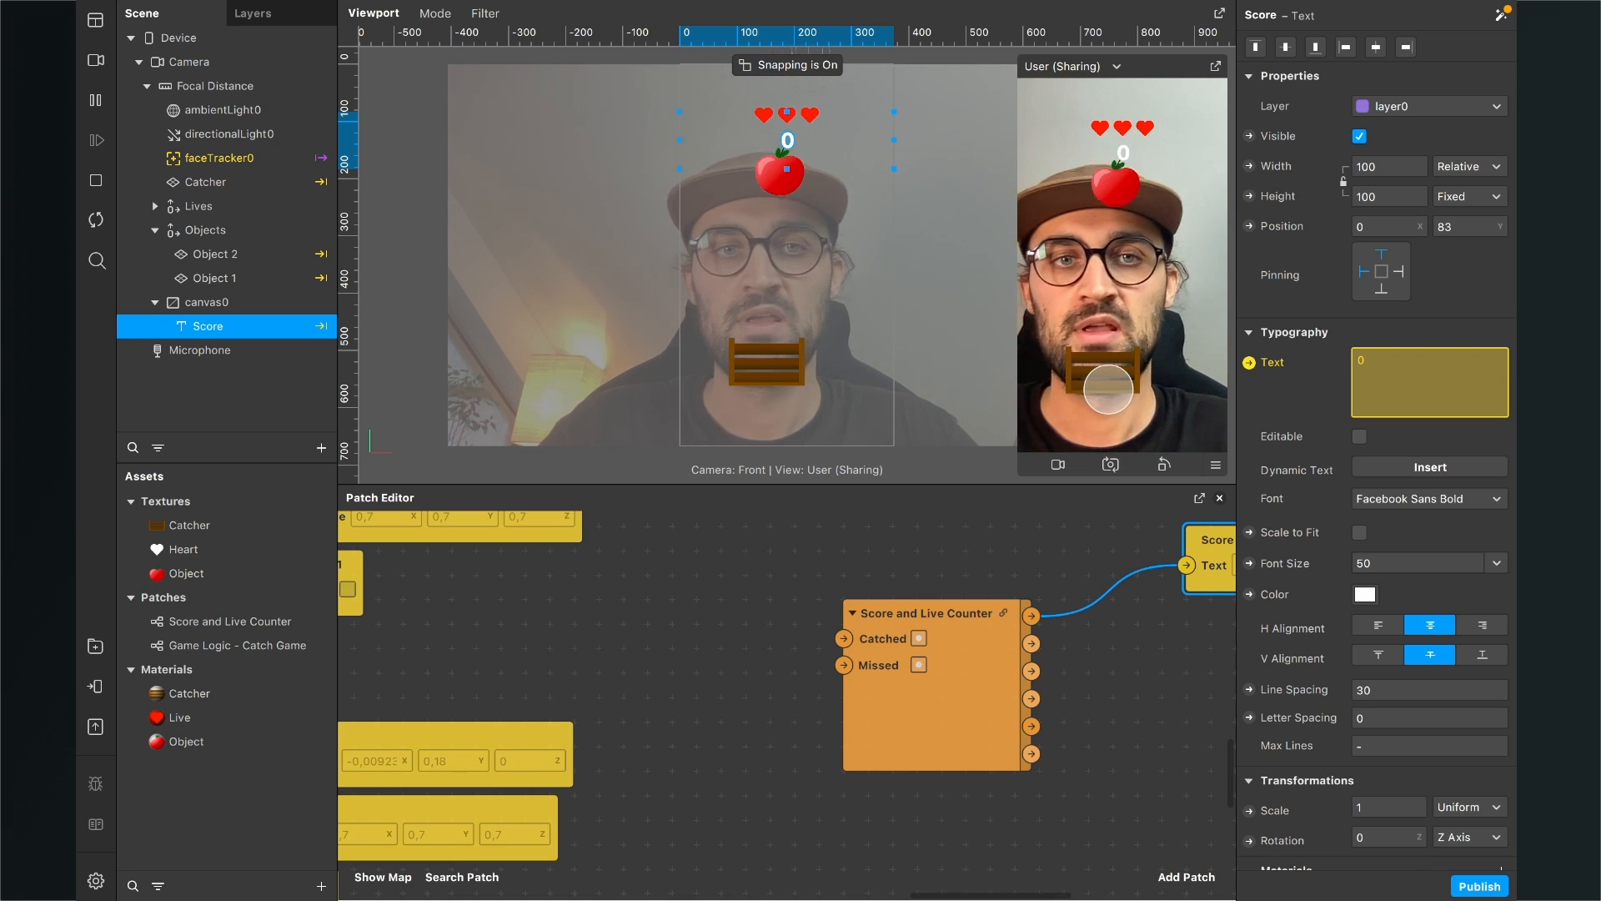
# Step: Add a Pulse Merge patch and place it between the Object patches and the Score and Live Counter patch
pyautogui.hscroll(-5, 669, 689)
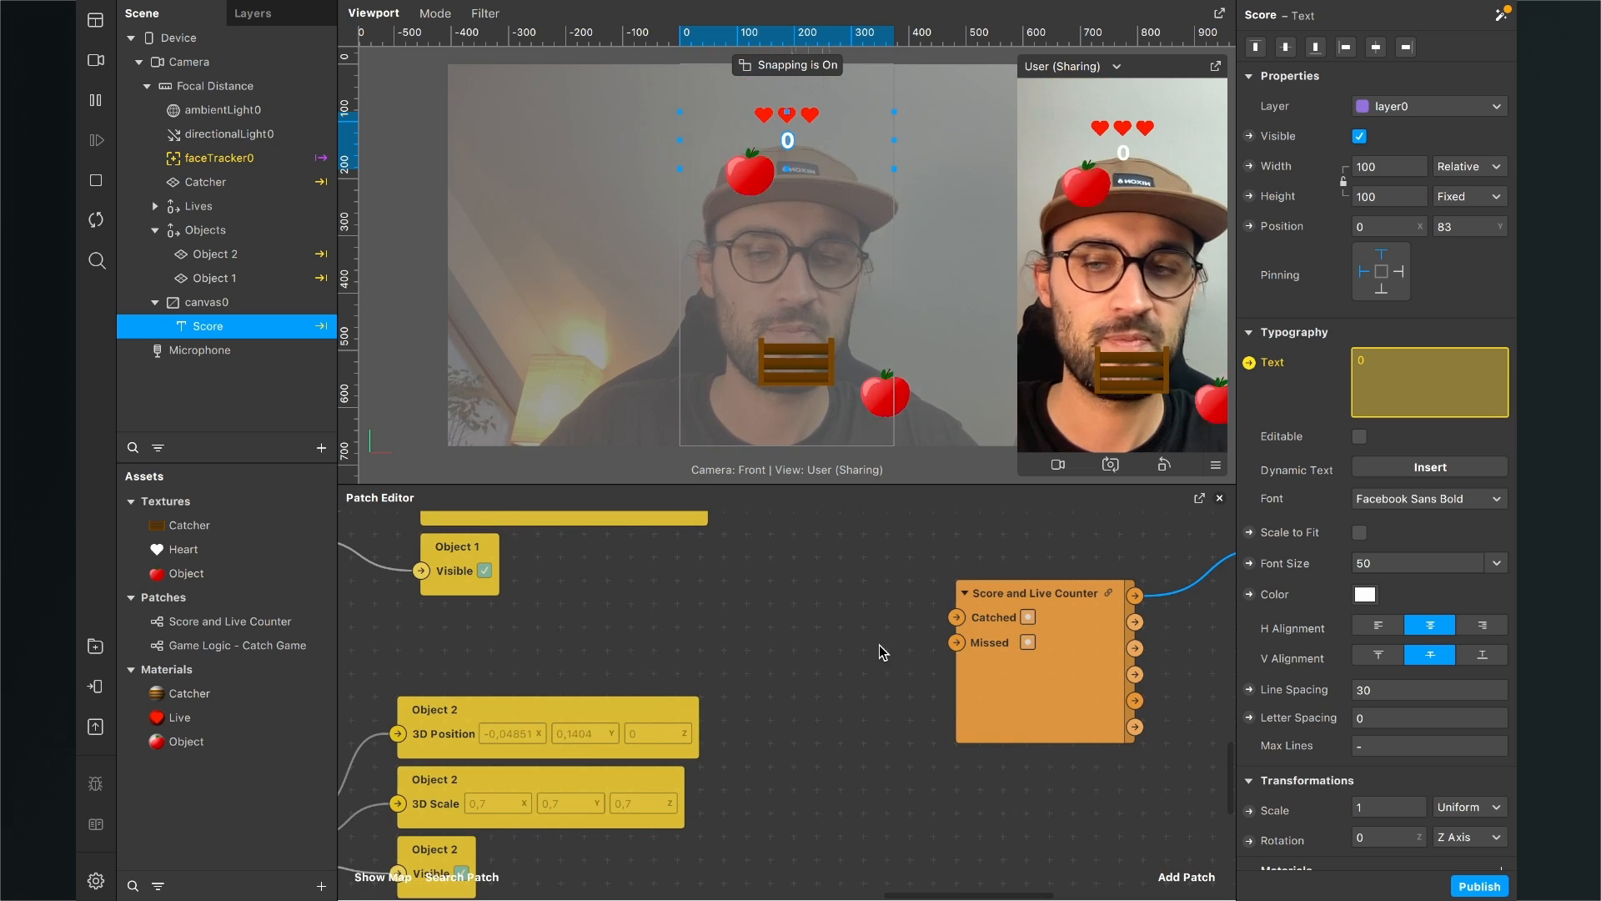
pyautogui.hscroll(-5, 879, 644)
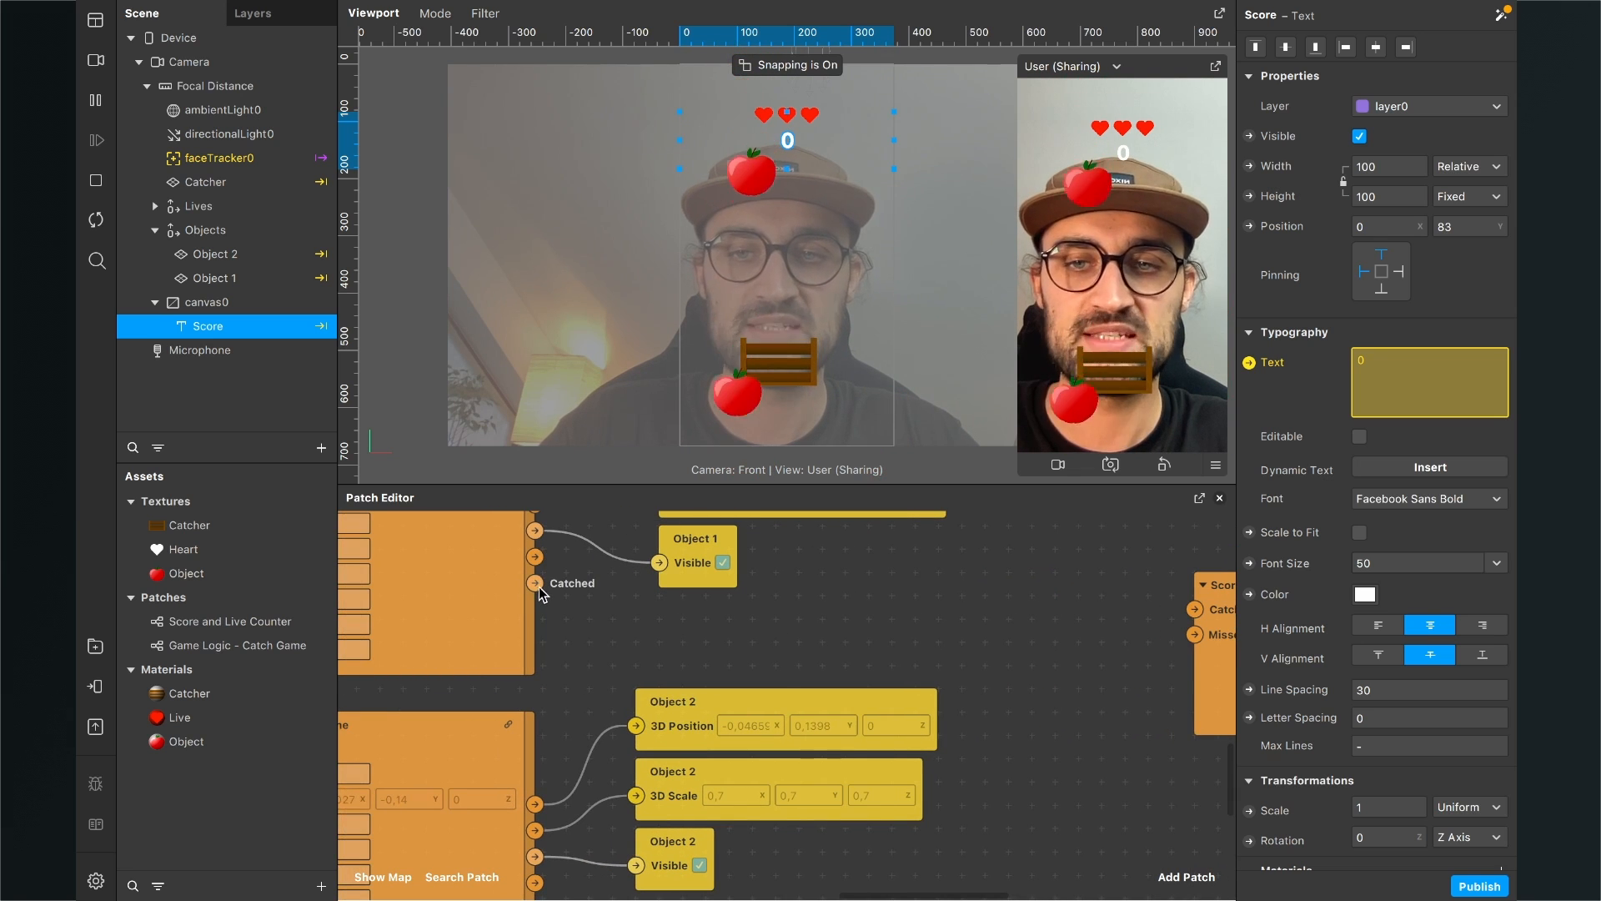
pyautogui.scroll(-5, 537, 605)
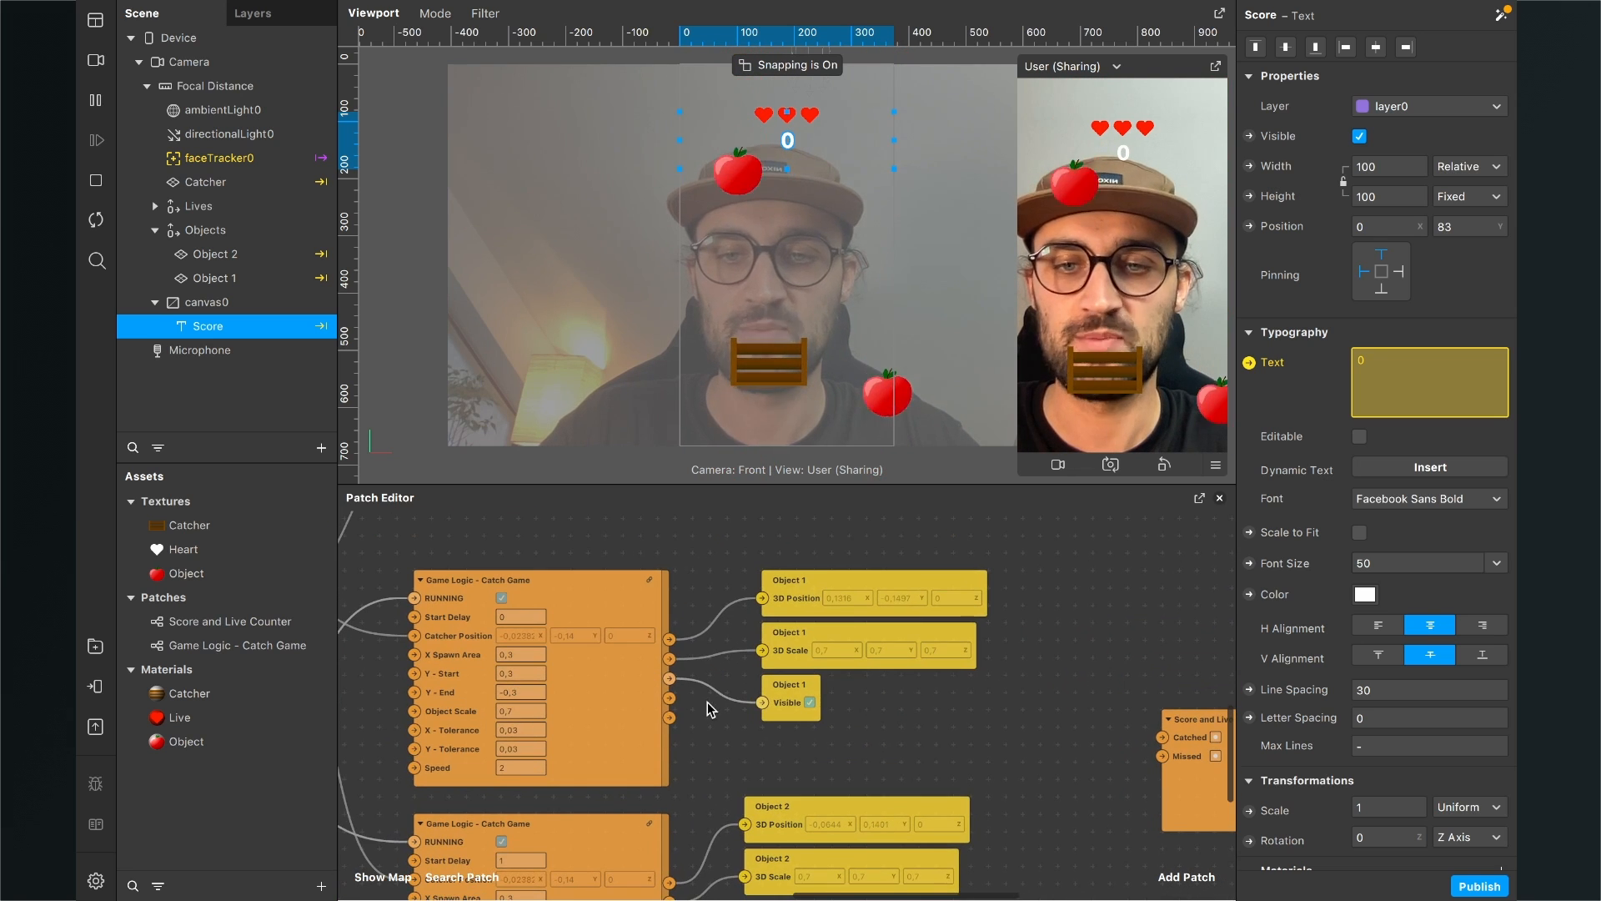
pyautogui.scroll(-3, 672, 701)
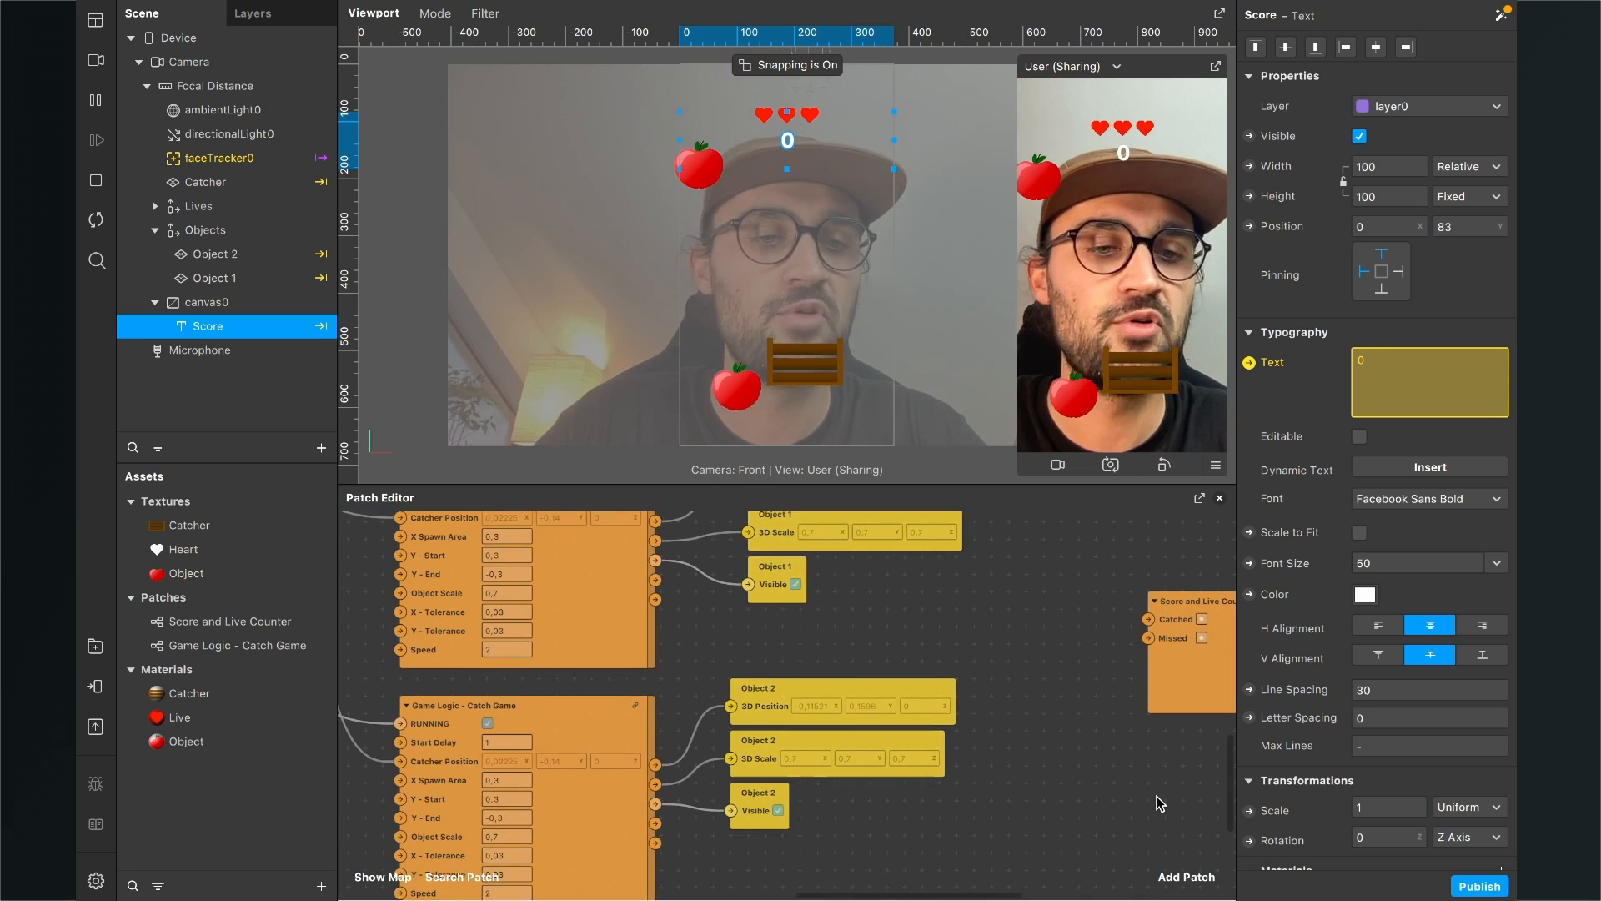
pyautogui.scroll(-1, 1151, 795)
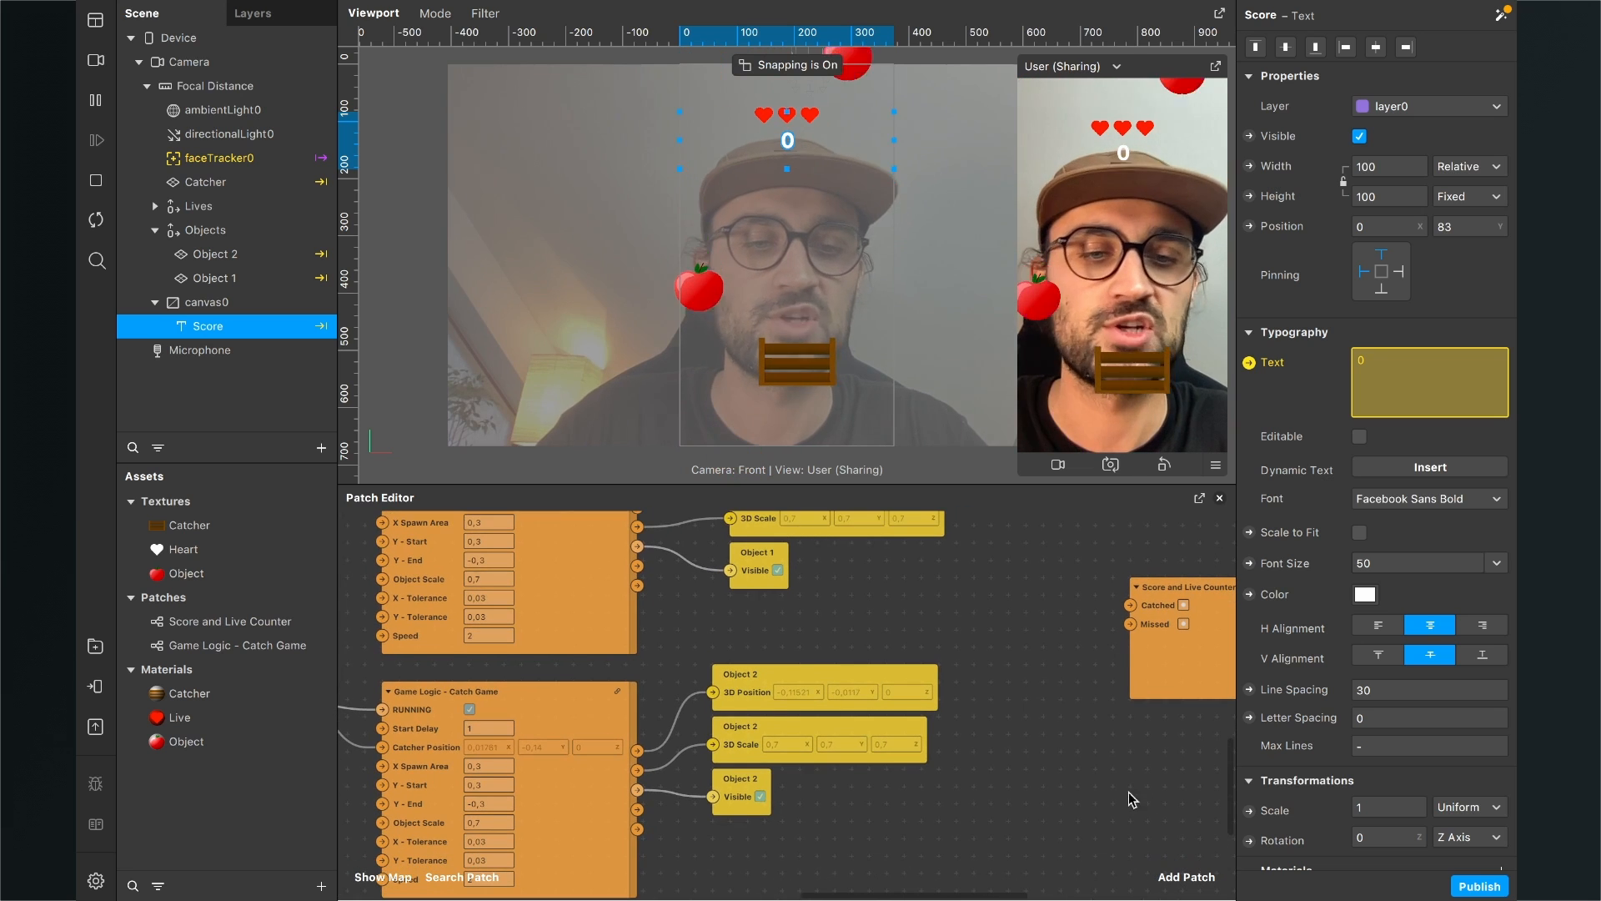
pyautogui.click(1171, 871)
pyautogui.write('pul')
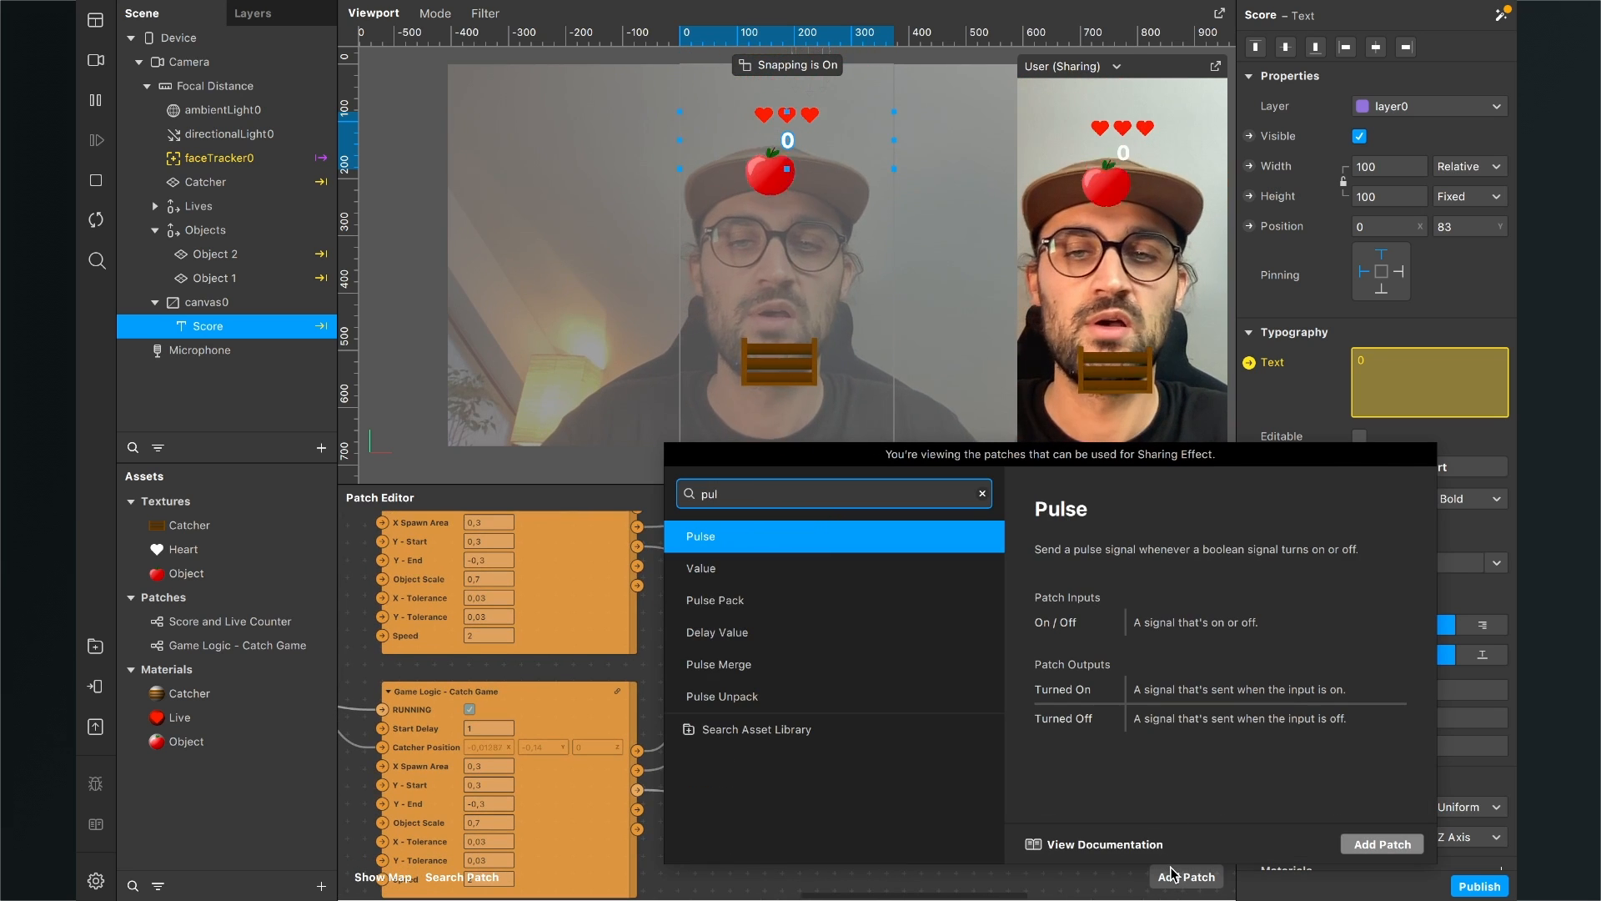
pyautogui.write('se m')
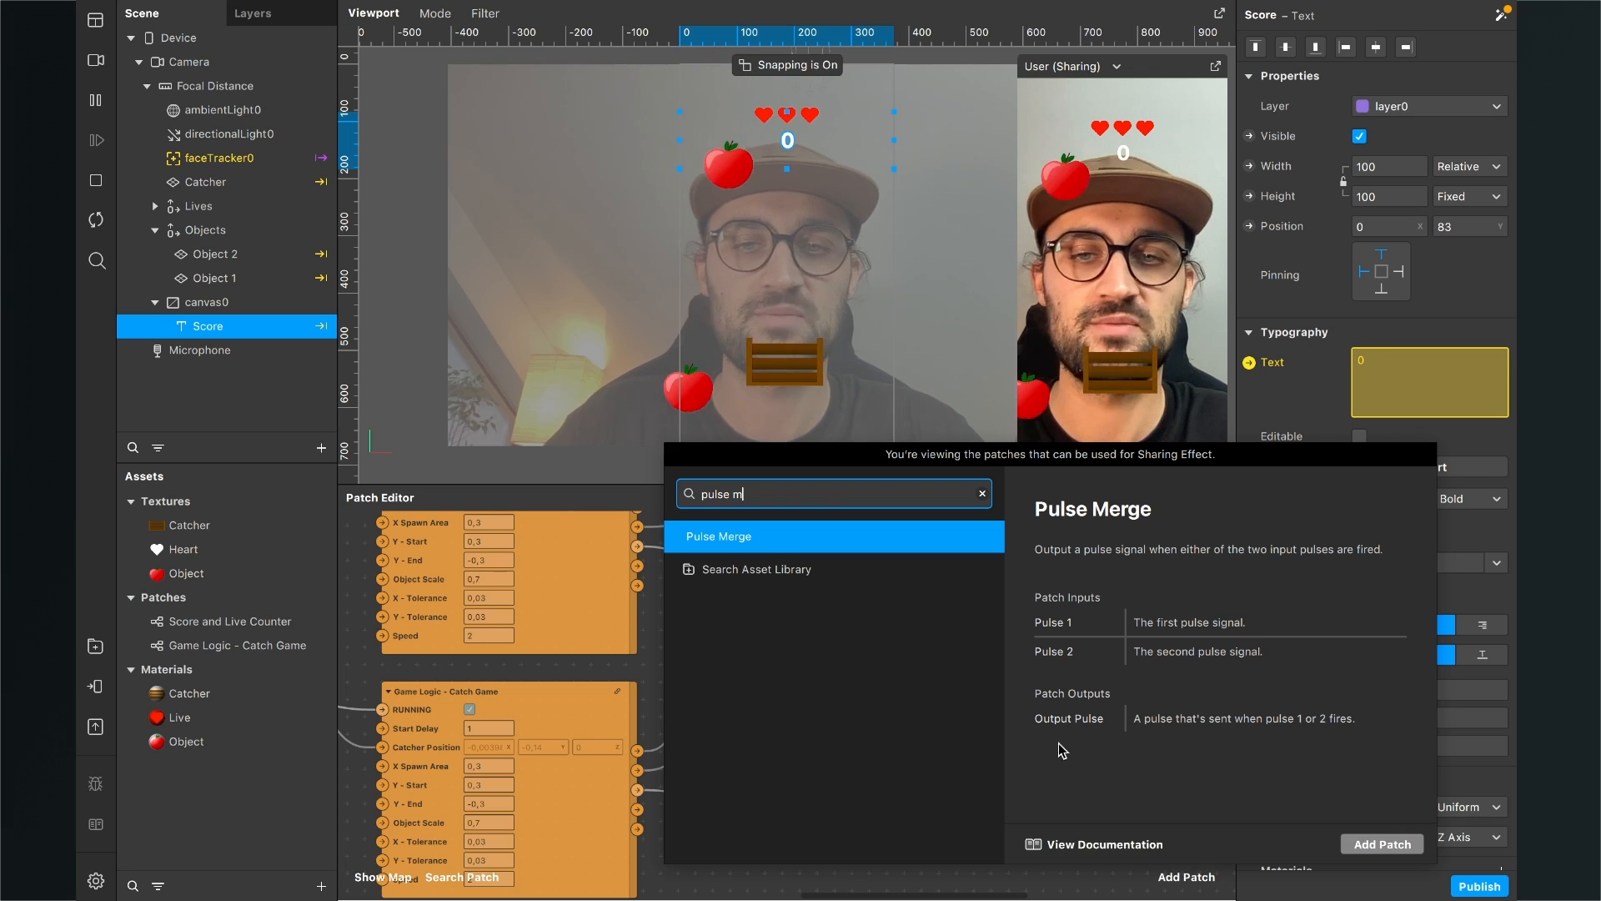
pyautogui.click(1382, 844)
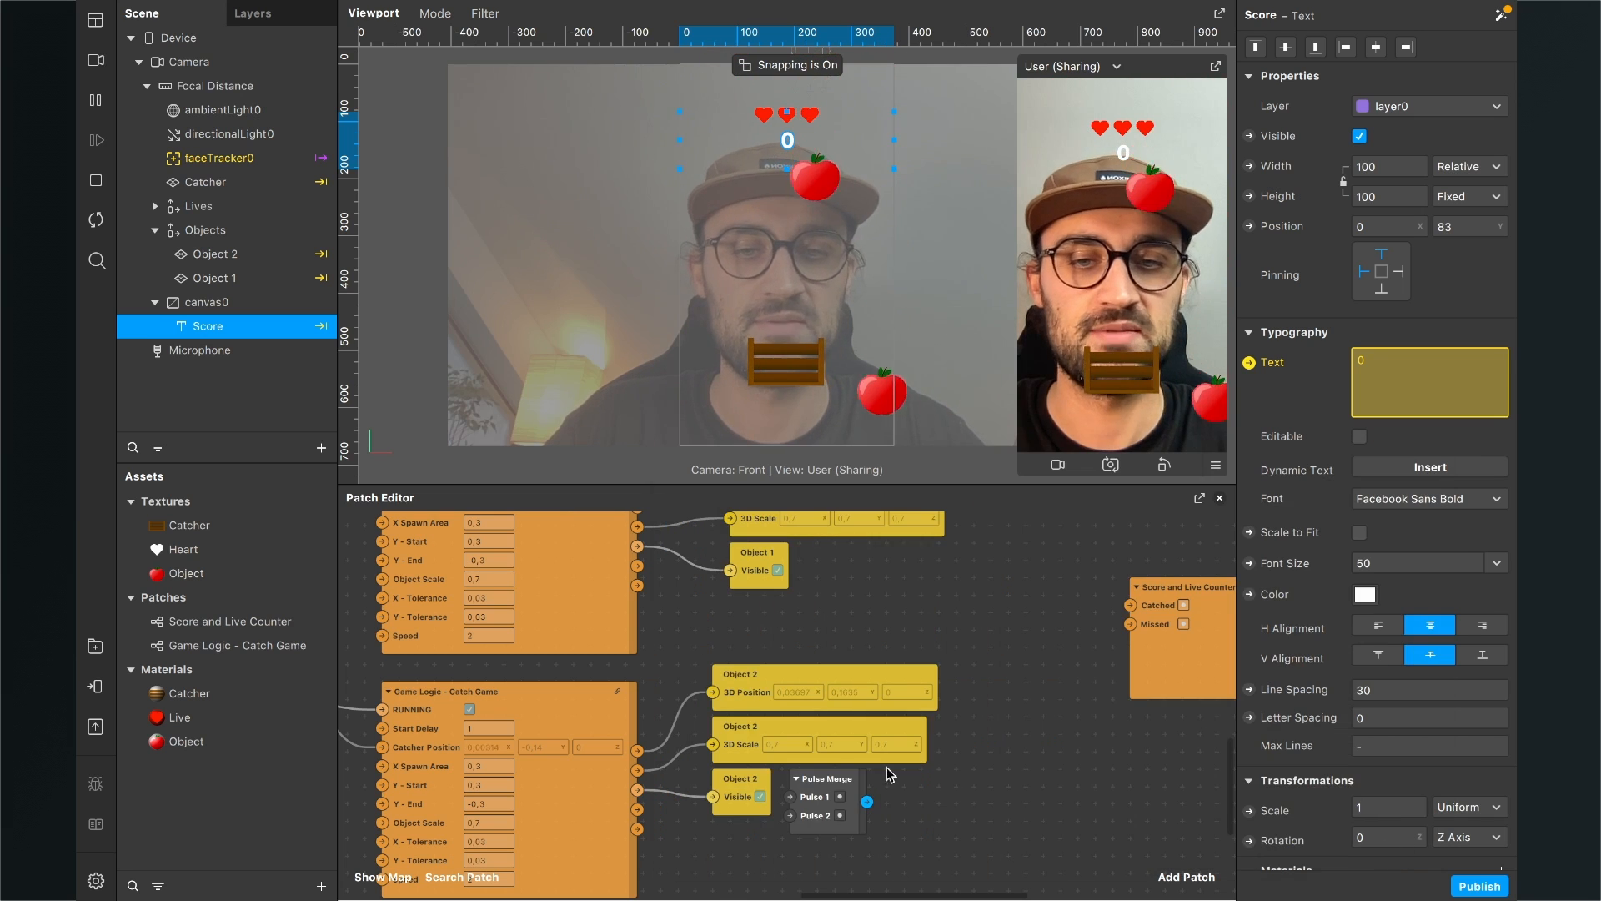
pyautogui.moveTo(838, 786); pyautogui.dragTo(1000, 598)
# Step: Route the Catched outputs of both Game Logic patches through the Pulse Merge patch into the counter's Catched input
pyautogui.scroll(2, 873, 583)
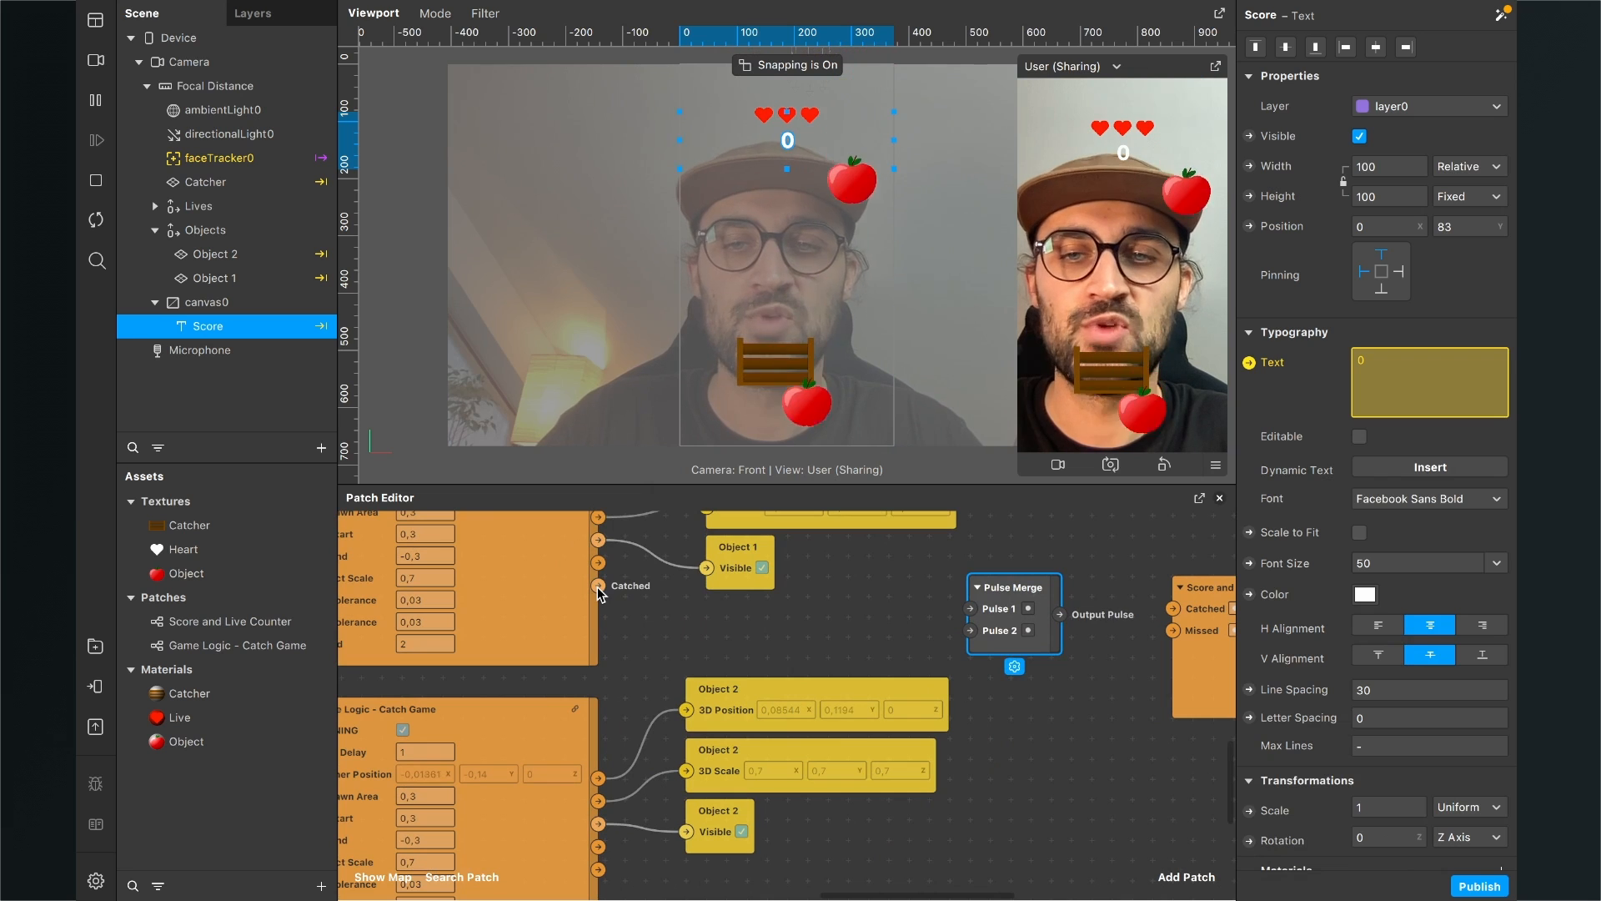
pyautogui.moveTo(597, 587); pyautogui.dragTo(947, 592)
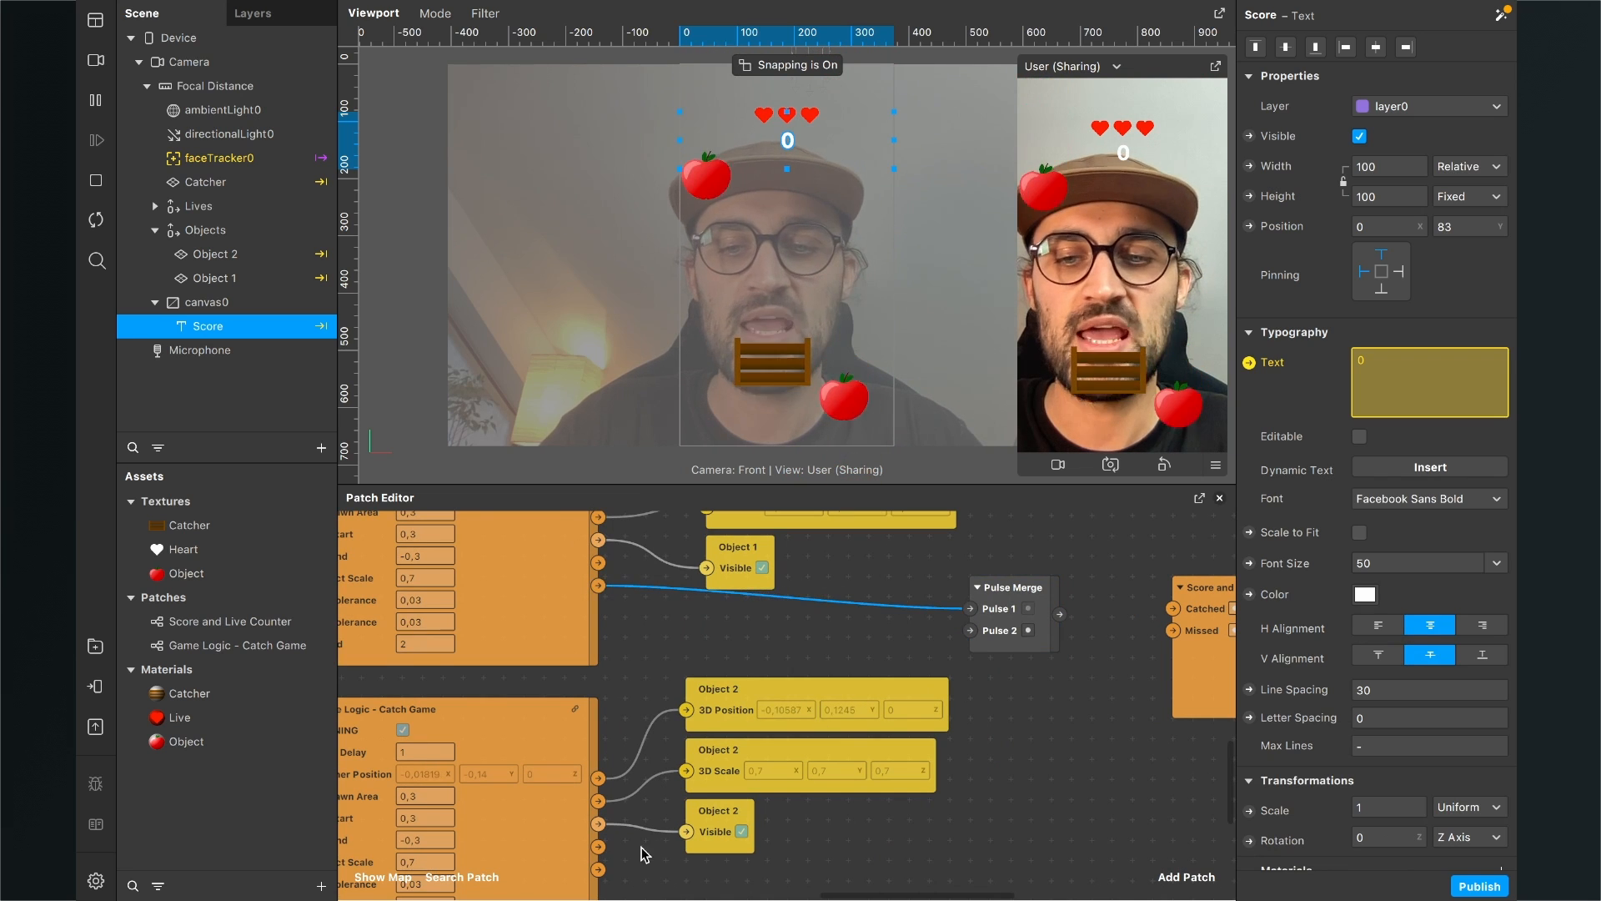
pyautogui.scroll(-1, 633, 851)
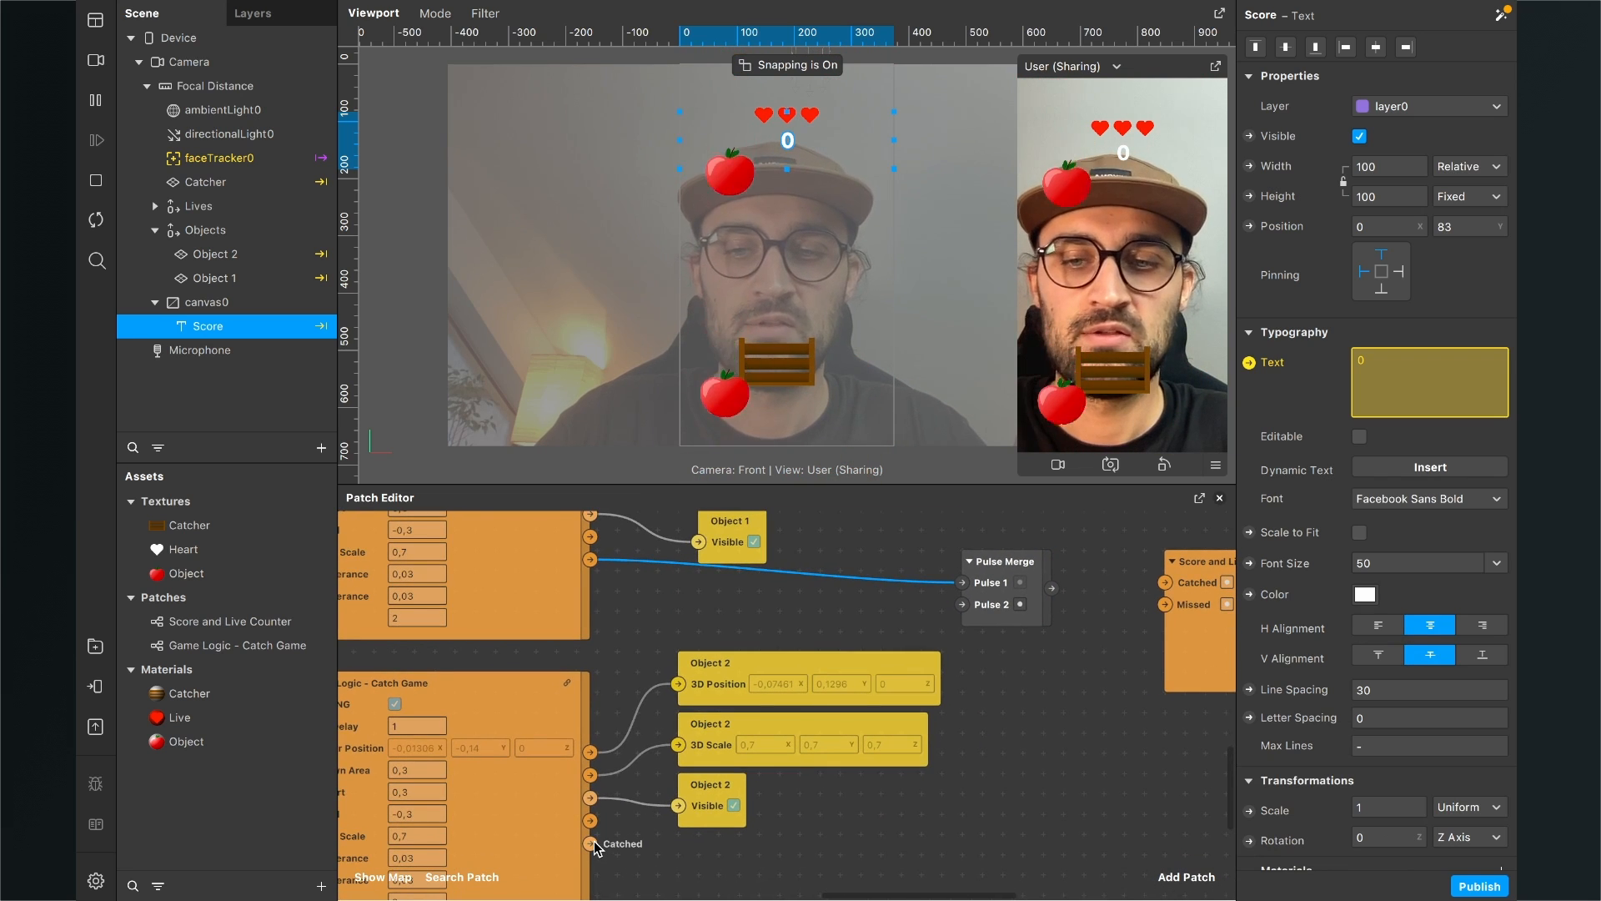
pyautogui.moveTo(593, 841); pyautogui.dragTo(964, 603)
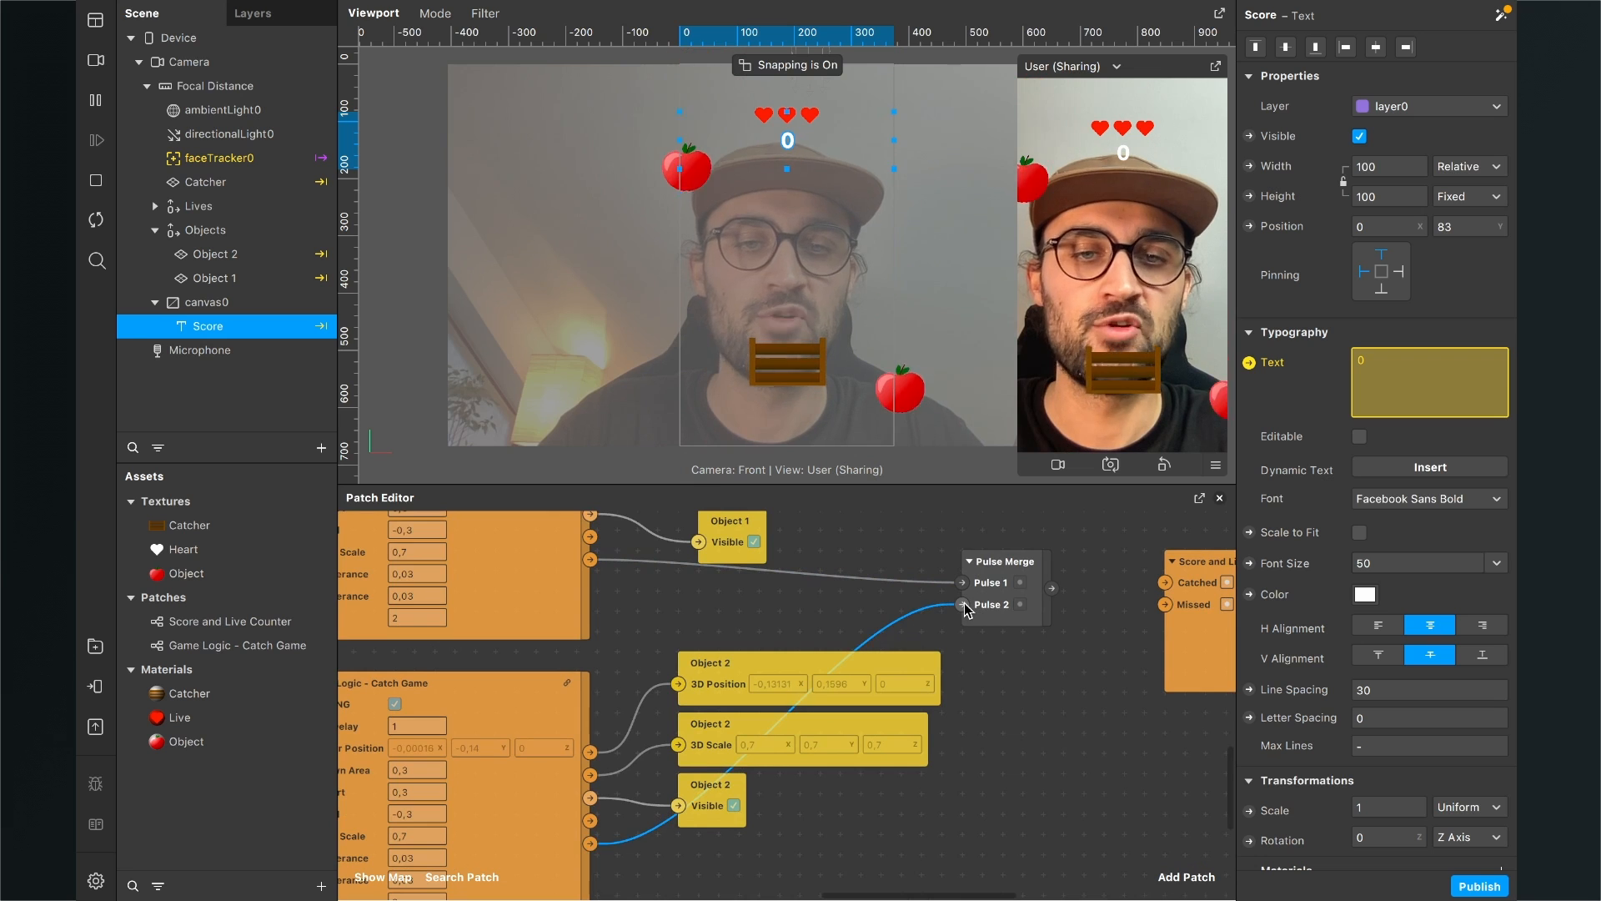
pyautogui.hscroll(3, 964, 603)
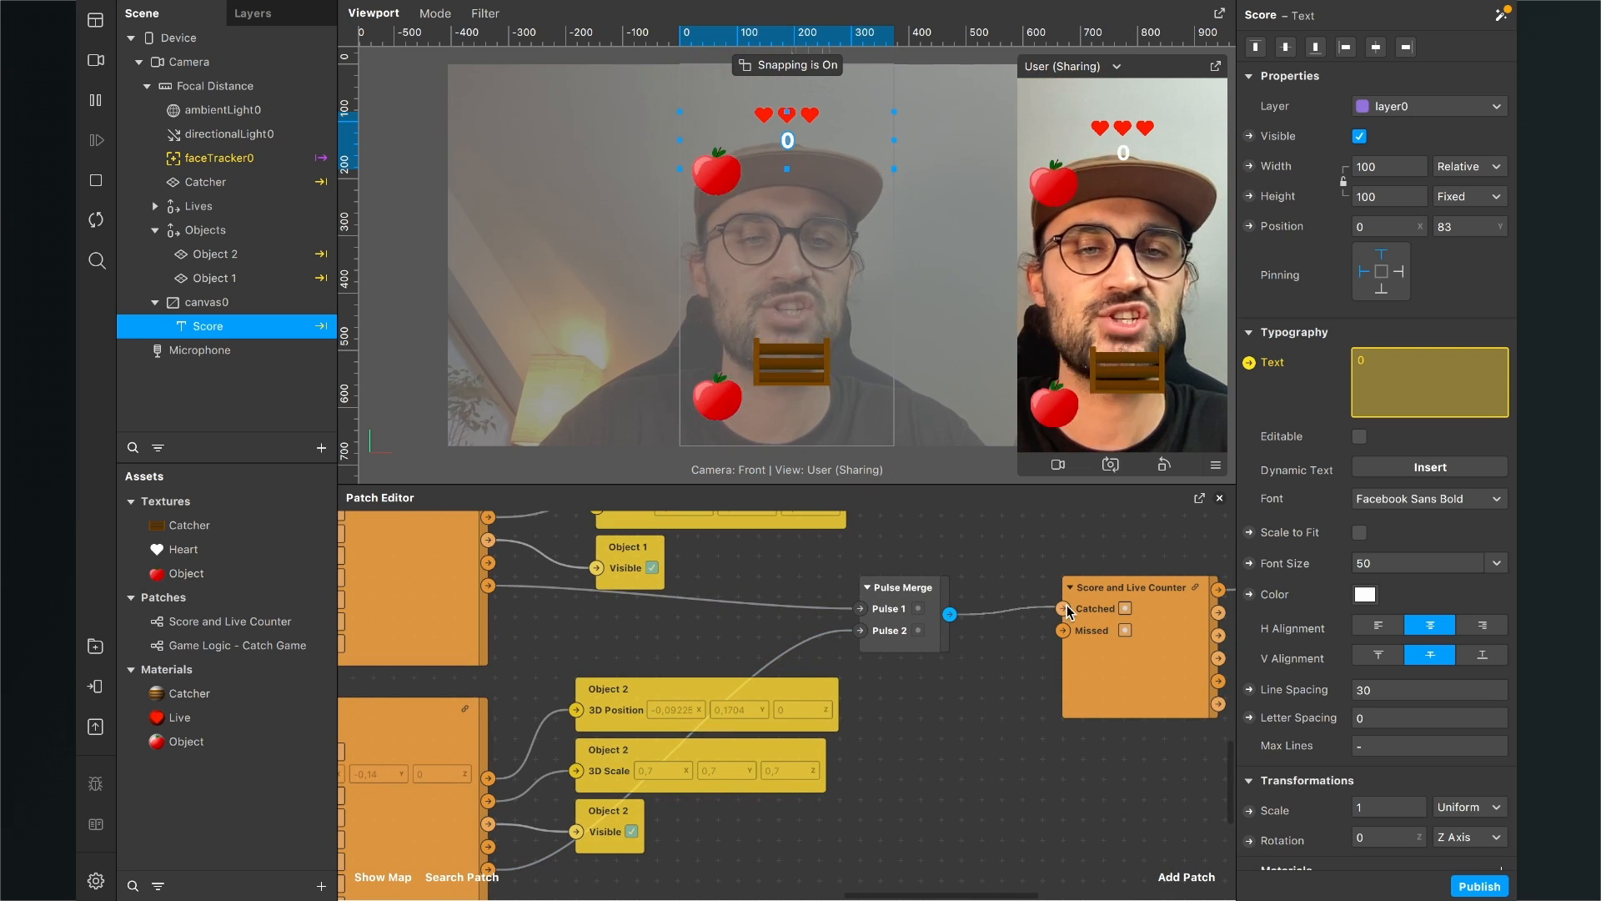
pyautogui.moveTo(1066, 611); pyautogui.dragTo(1062, 612)
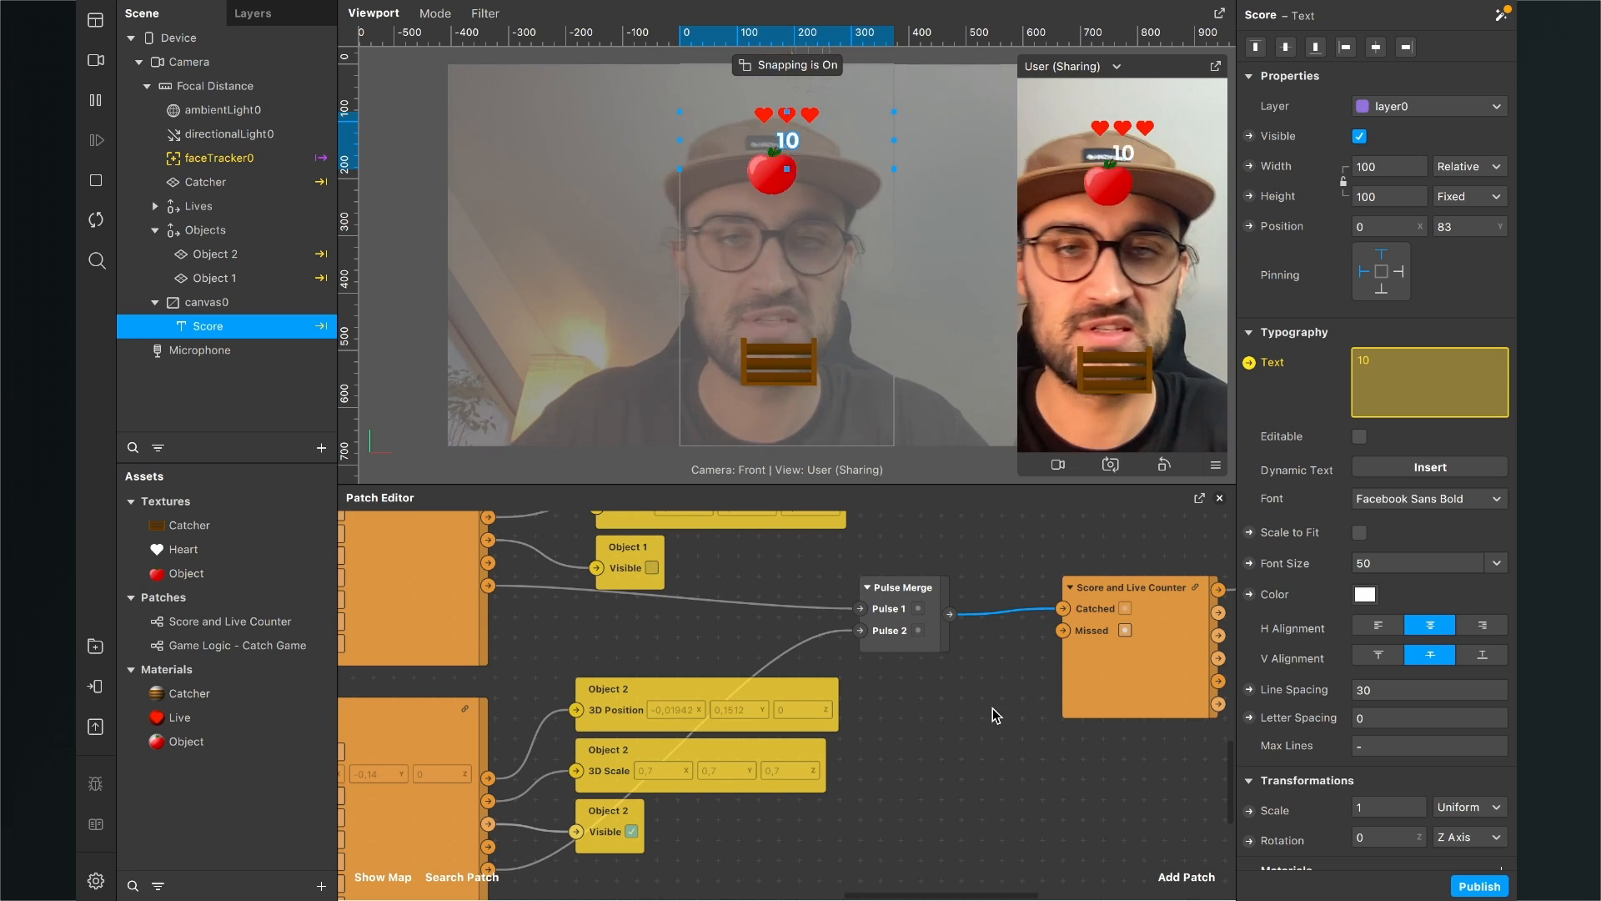
# Step: Add a second Pulse Merge patch and place it below the first one, beside the Object 2 patches
pyautogui.scroll(-3, 988, 709)
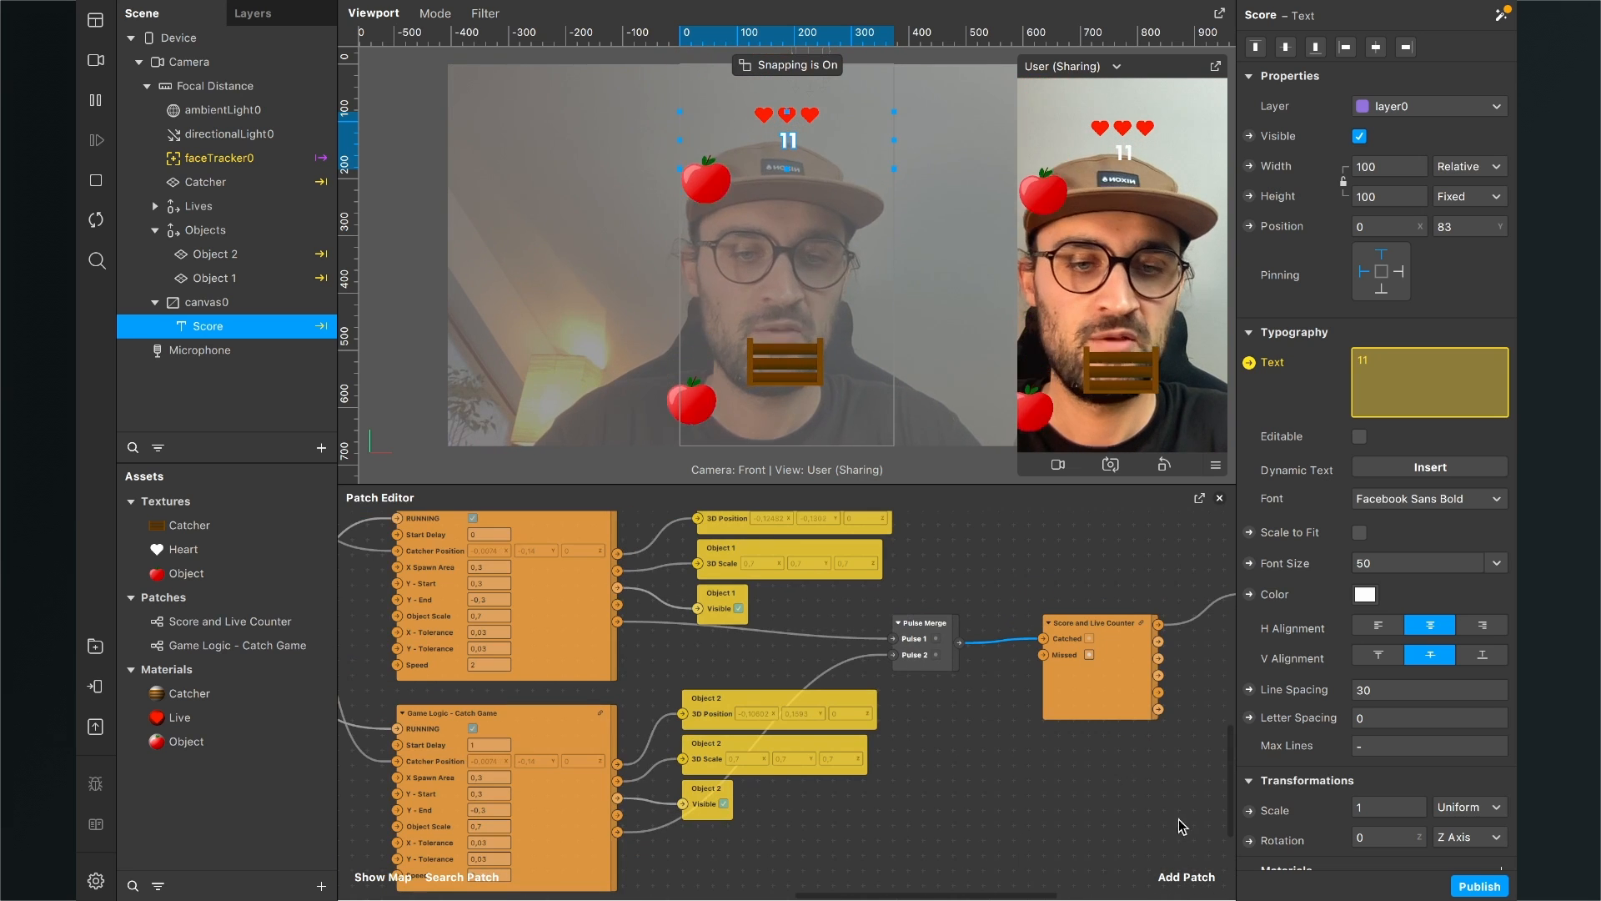
pyautogui.click(1192, 877)
pyautogui.write('pu')
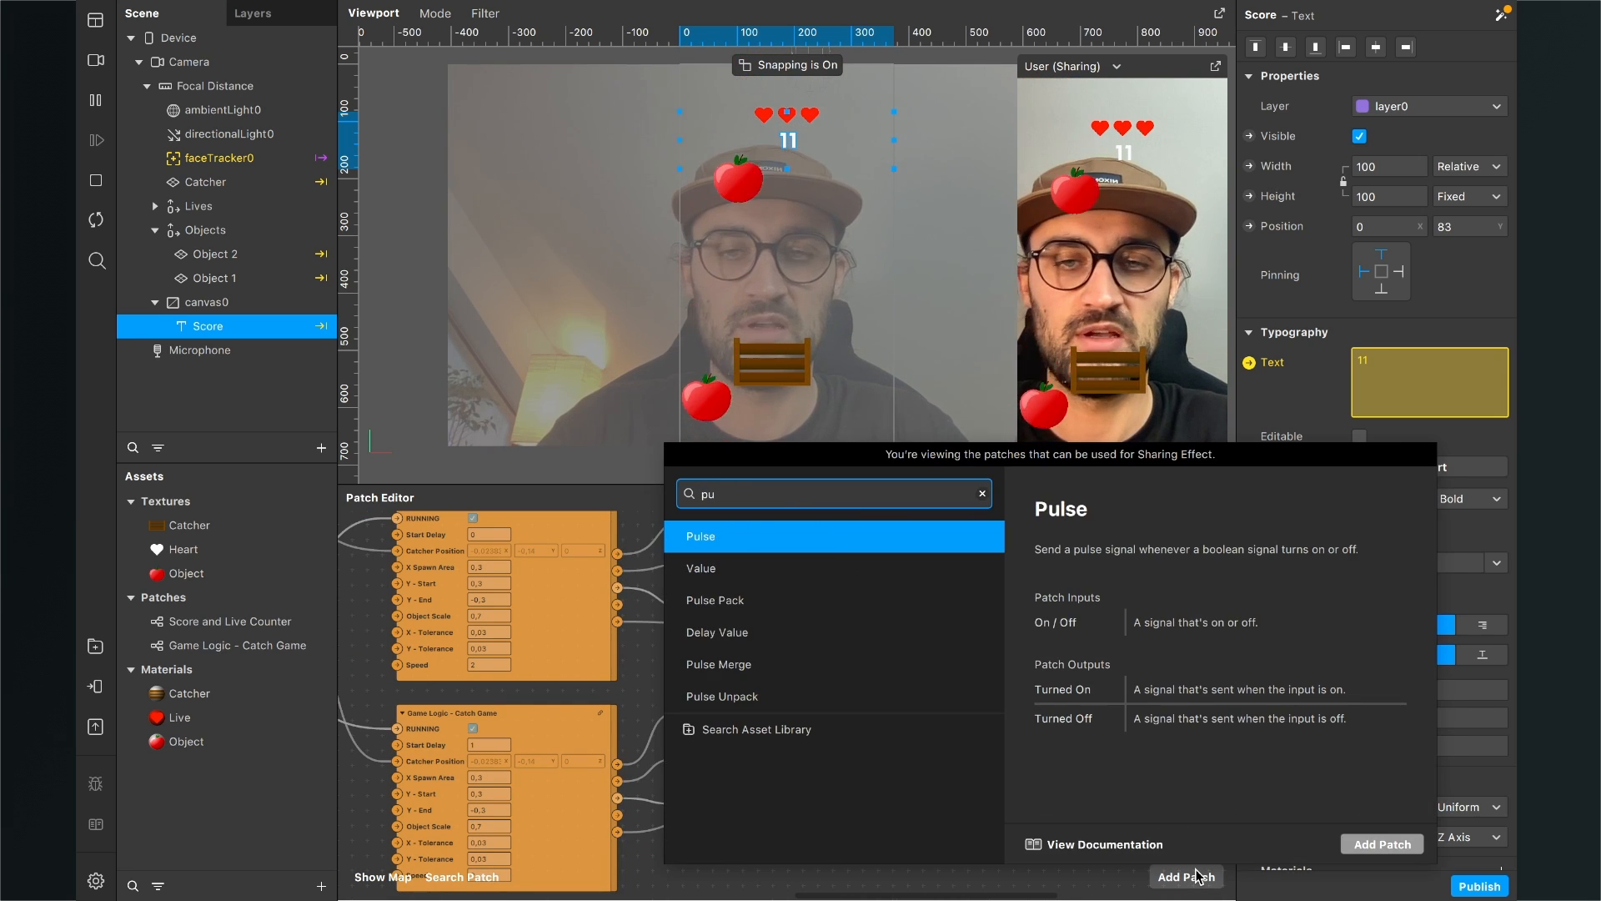
pyautogui.write('sl')
pyautogui.press('BackSpace')
pyautogui.press('BackSpace')
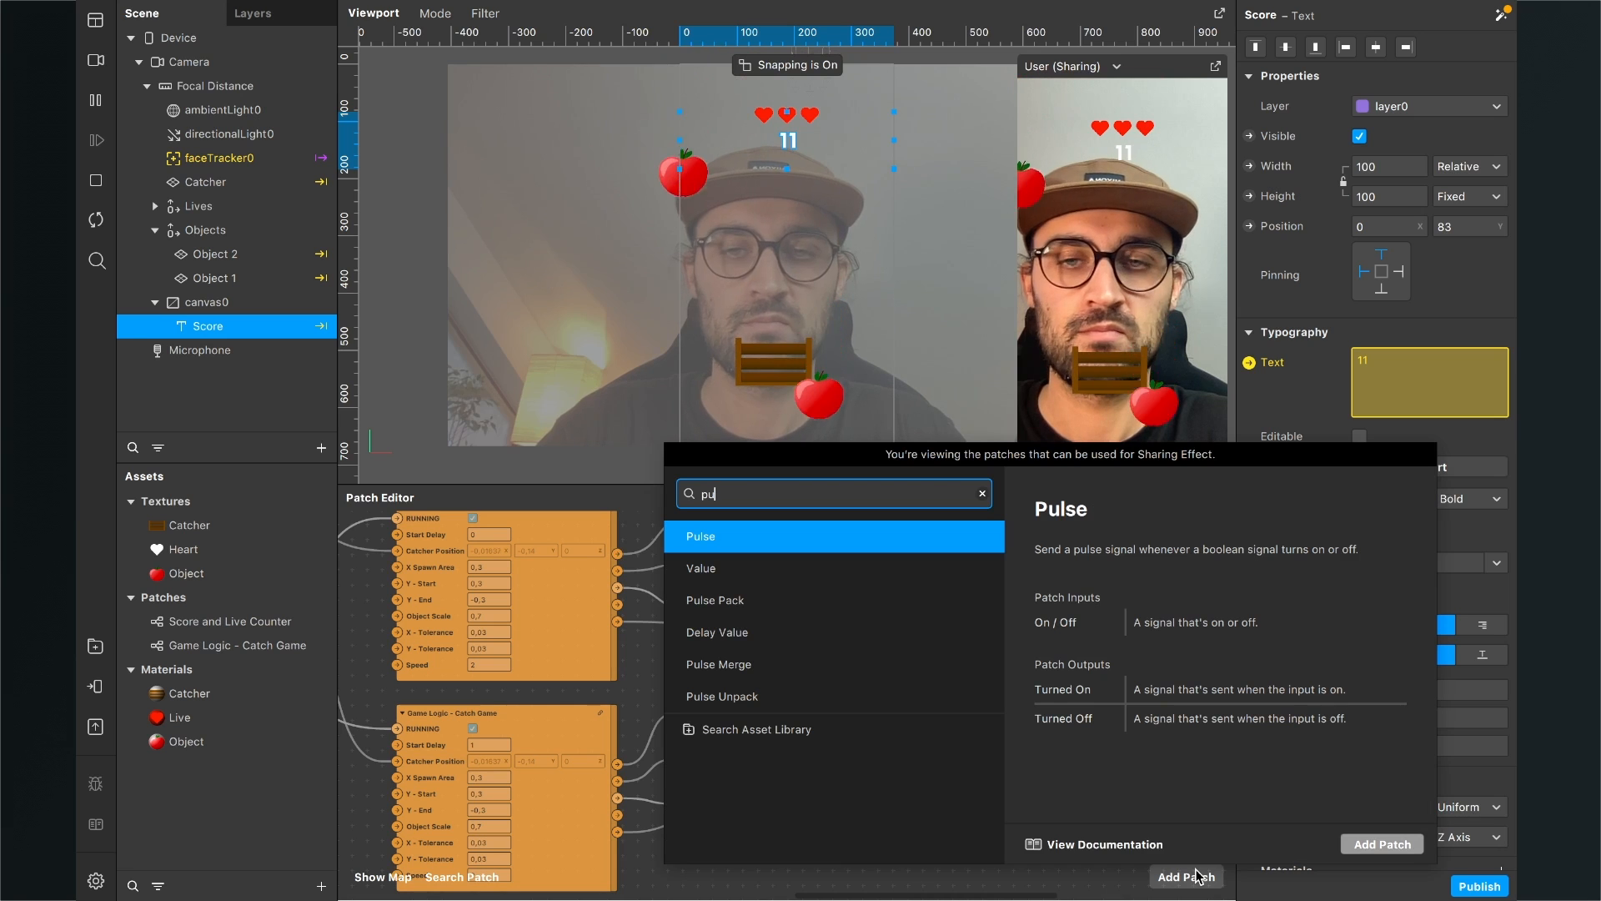
pyautogui.write('lse mer')
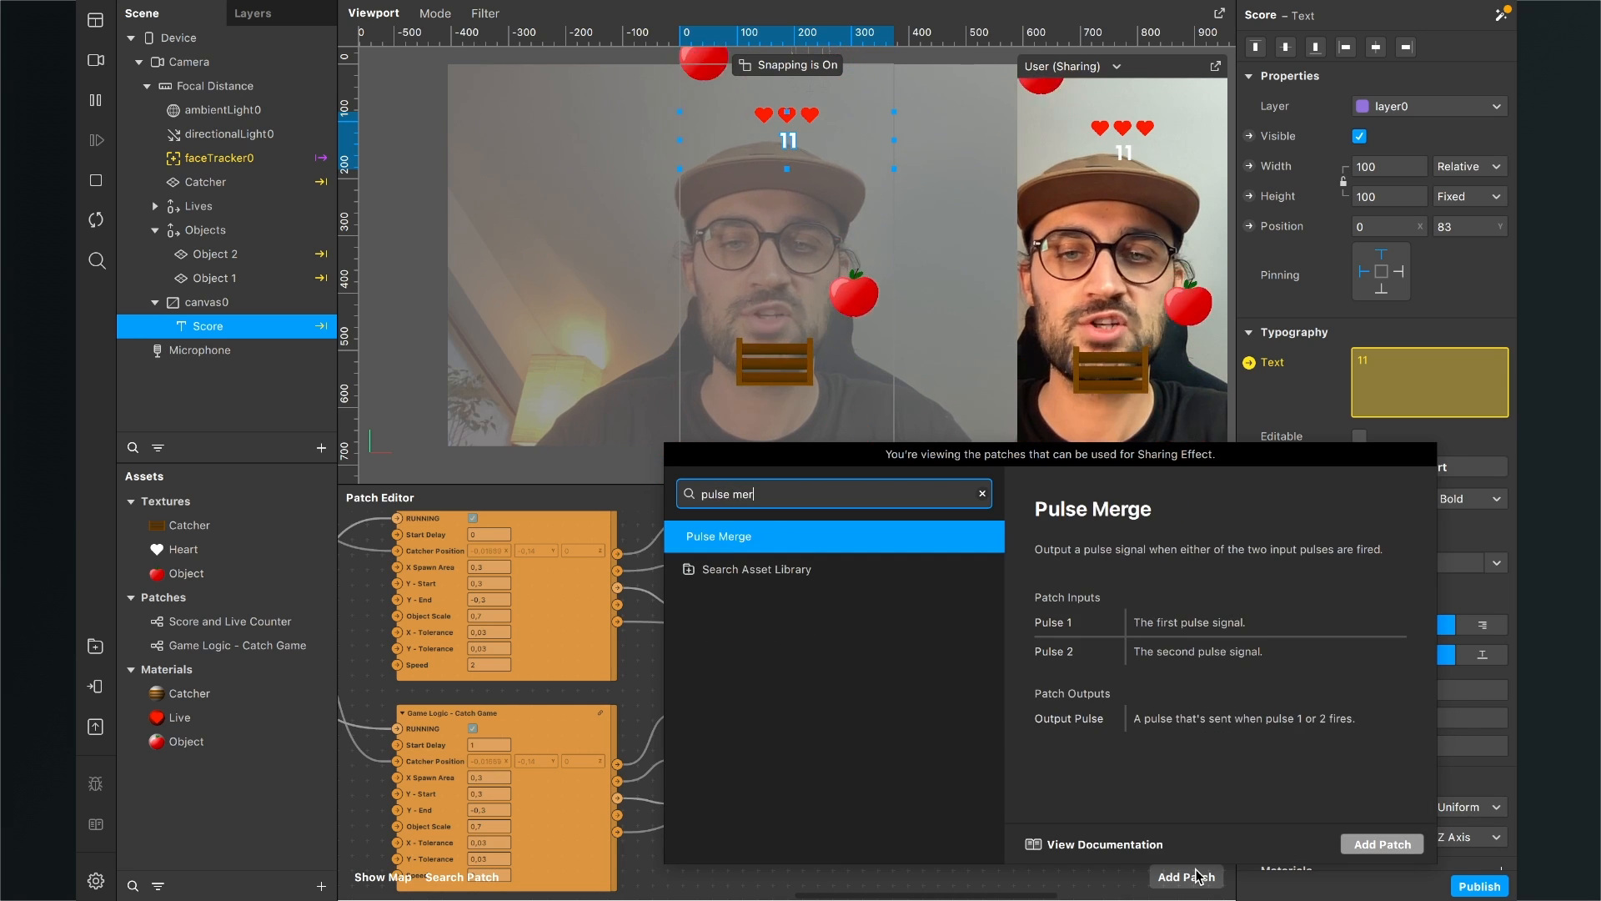
pyautogui.press('Return')
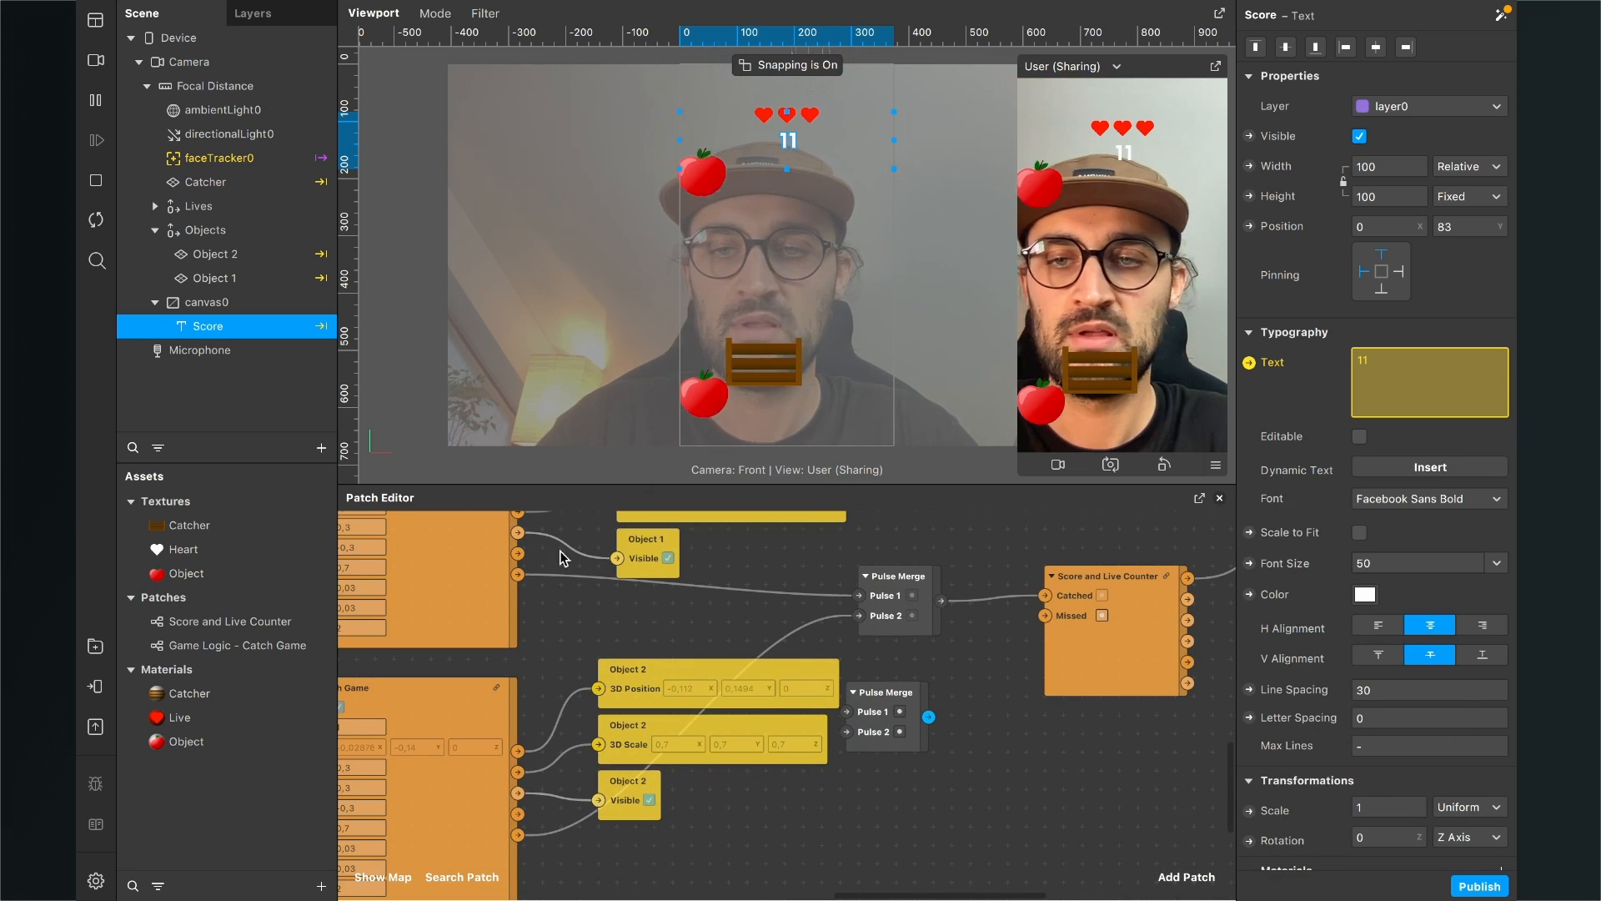
pyautogui.moveTo(899, 733); pyautogui.dragTo(942, 723)
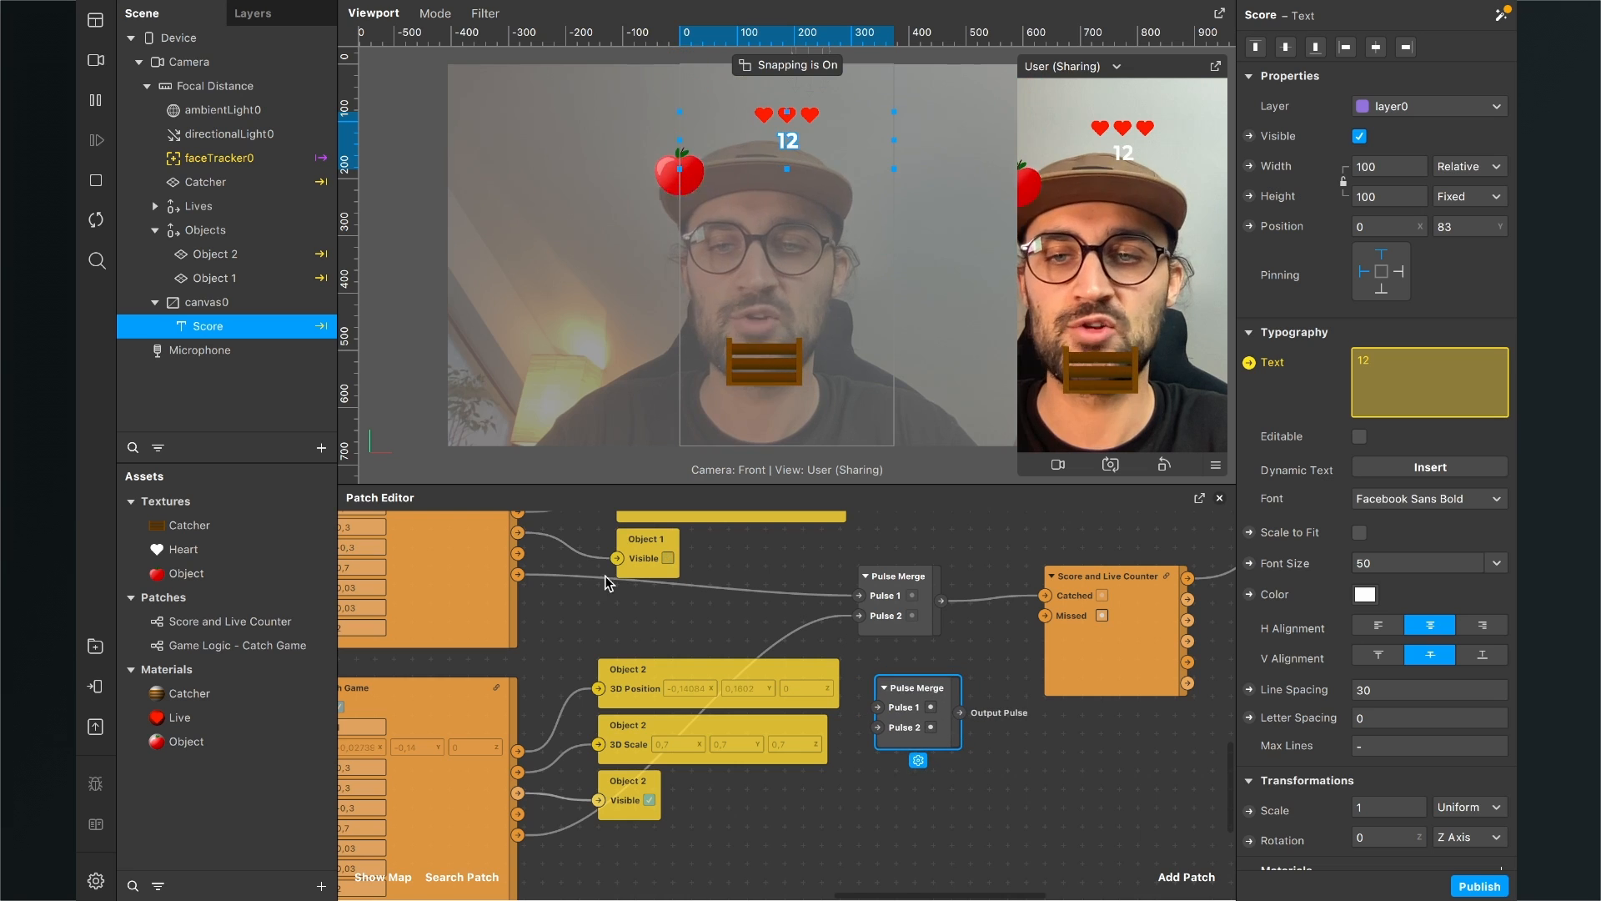
# Step: Route the output just above Catched on both Game Logic patches through the second Pulse Merge into the counter's Missed input
pyautogui.moveTo(518, 553); pyautogui.dragTo(882, 728)
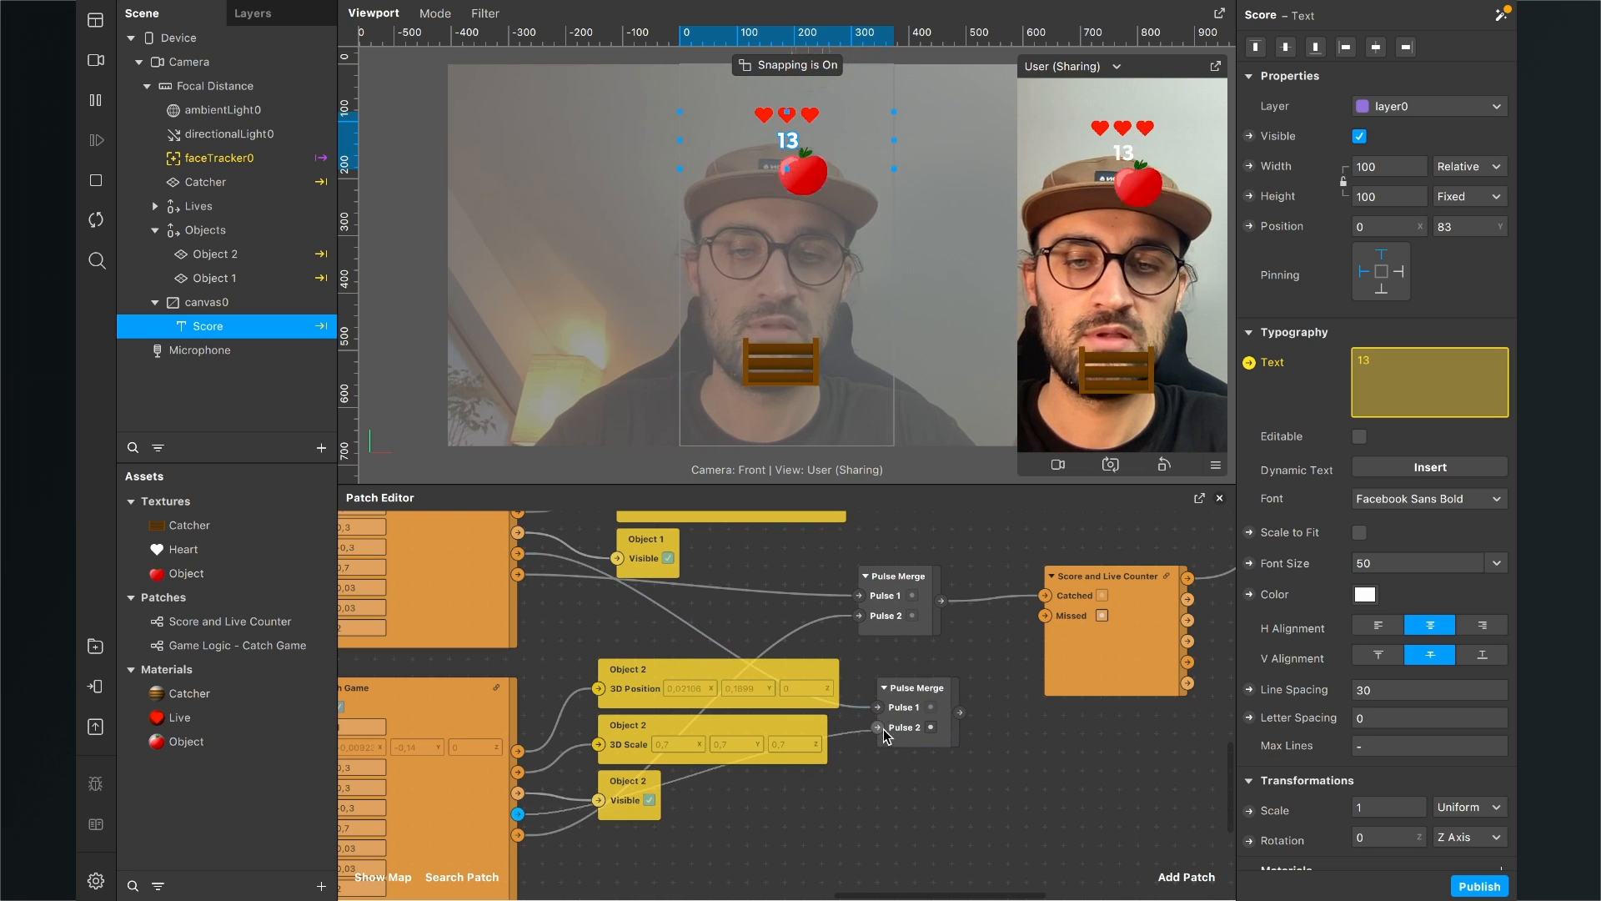
pyautogui.hscroll(3, 880, 728)
pyautogui.scroll(1, 879, 727)
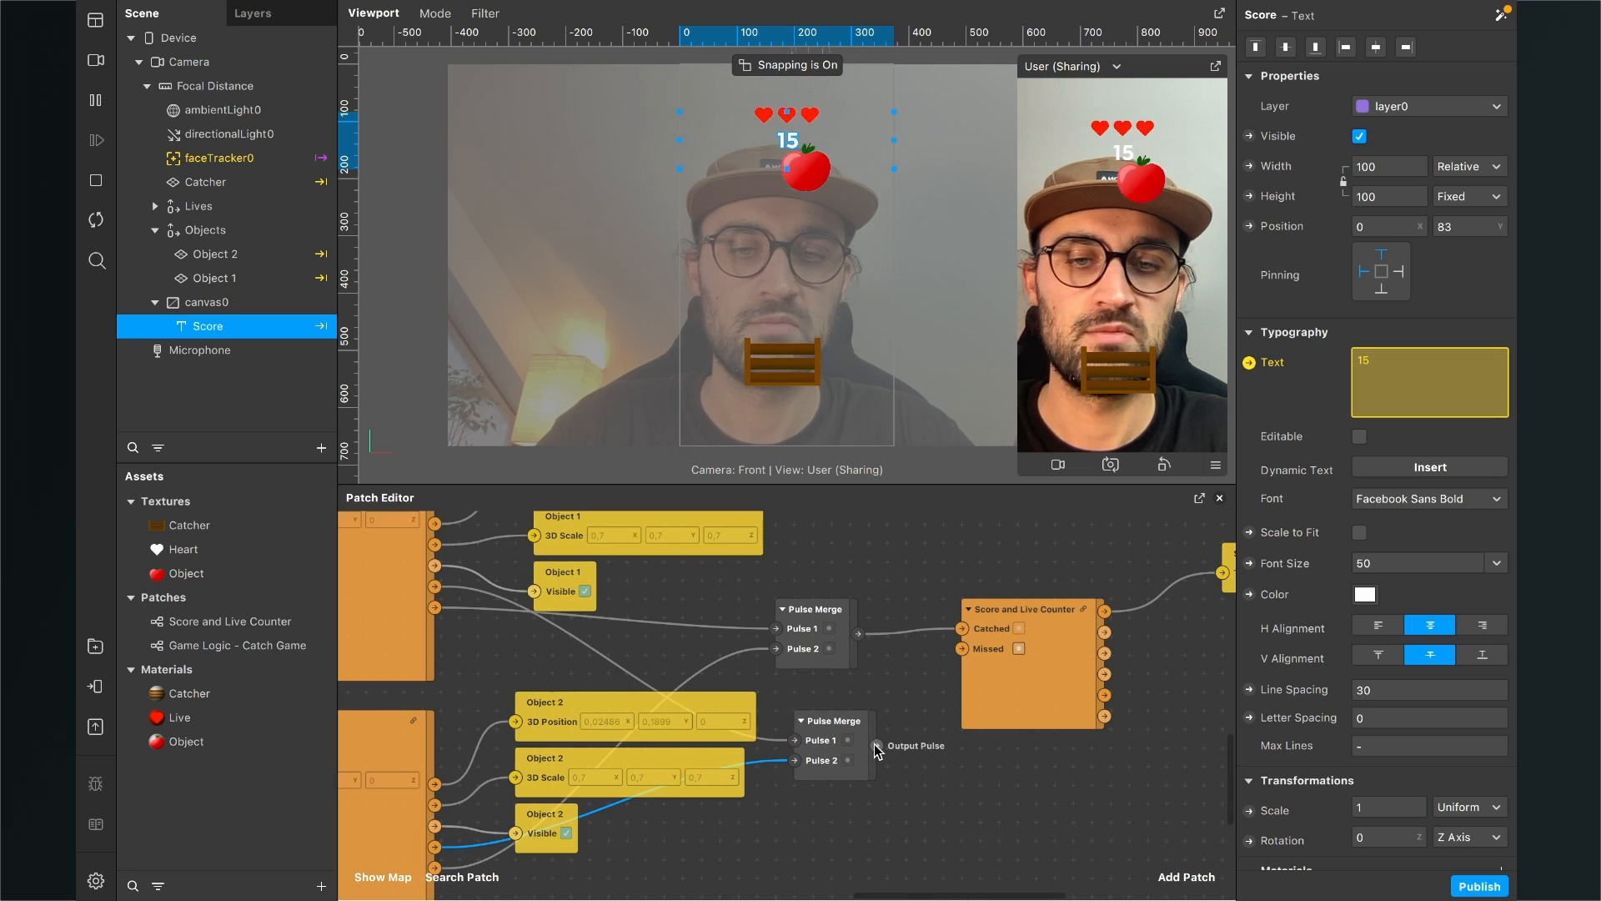
pyautogui.moveTo(876, 744); pyautogui.dragTo(890, 737)
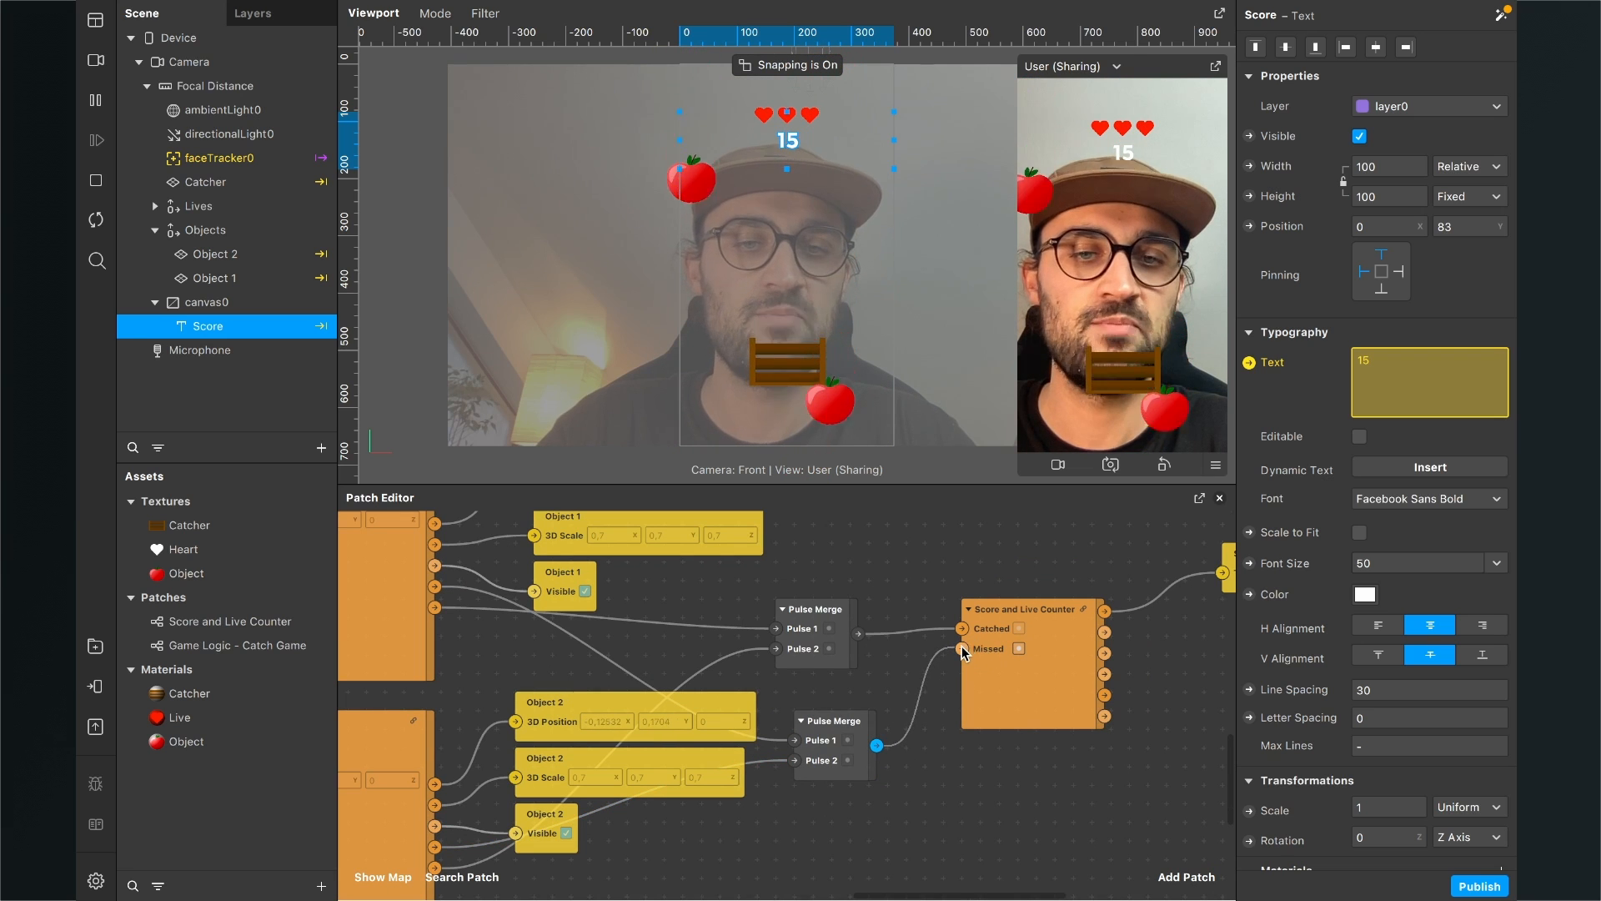
pyautogui.moveTo(963, 646); pyautogui.dragTo(962, 647)
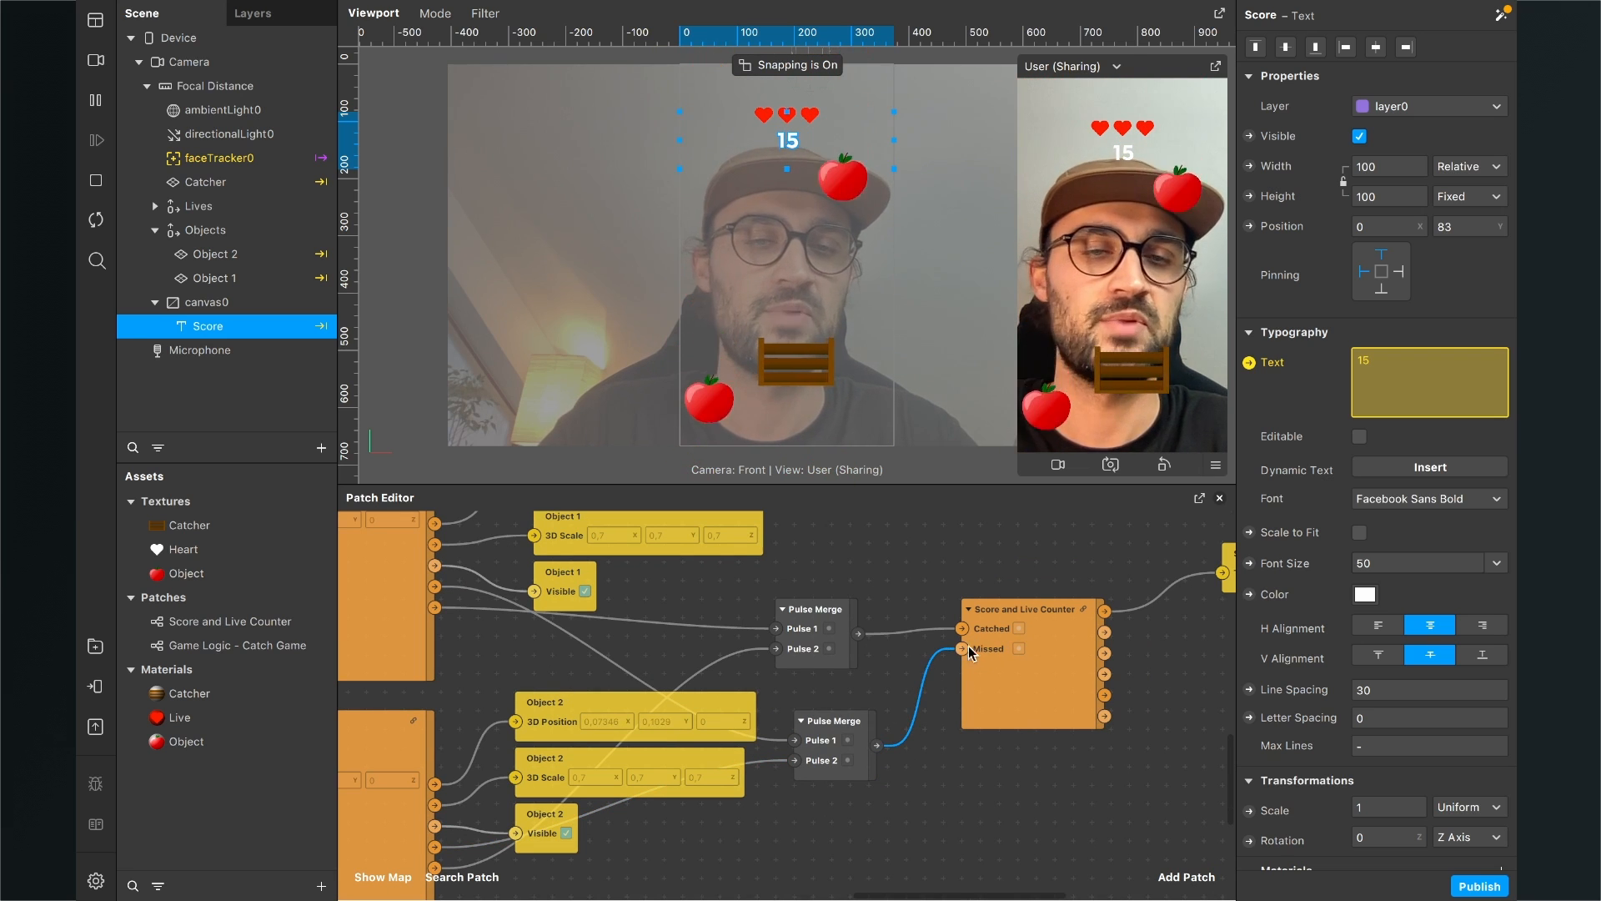
# Step: Create Visible property patches for Live 1, Live2 and Live3 together from the Lives group
pyautogui.hscroll(1, 1019, 686)
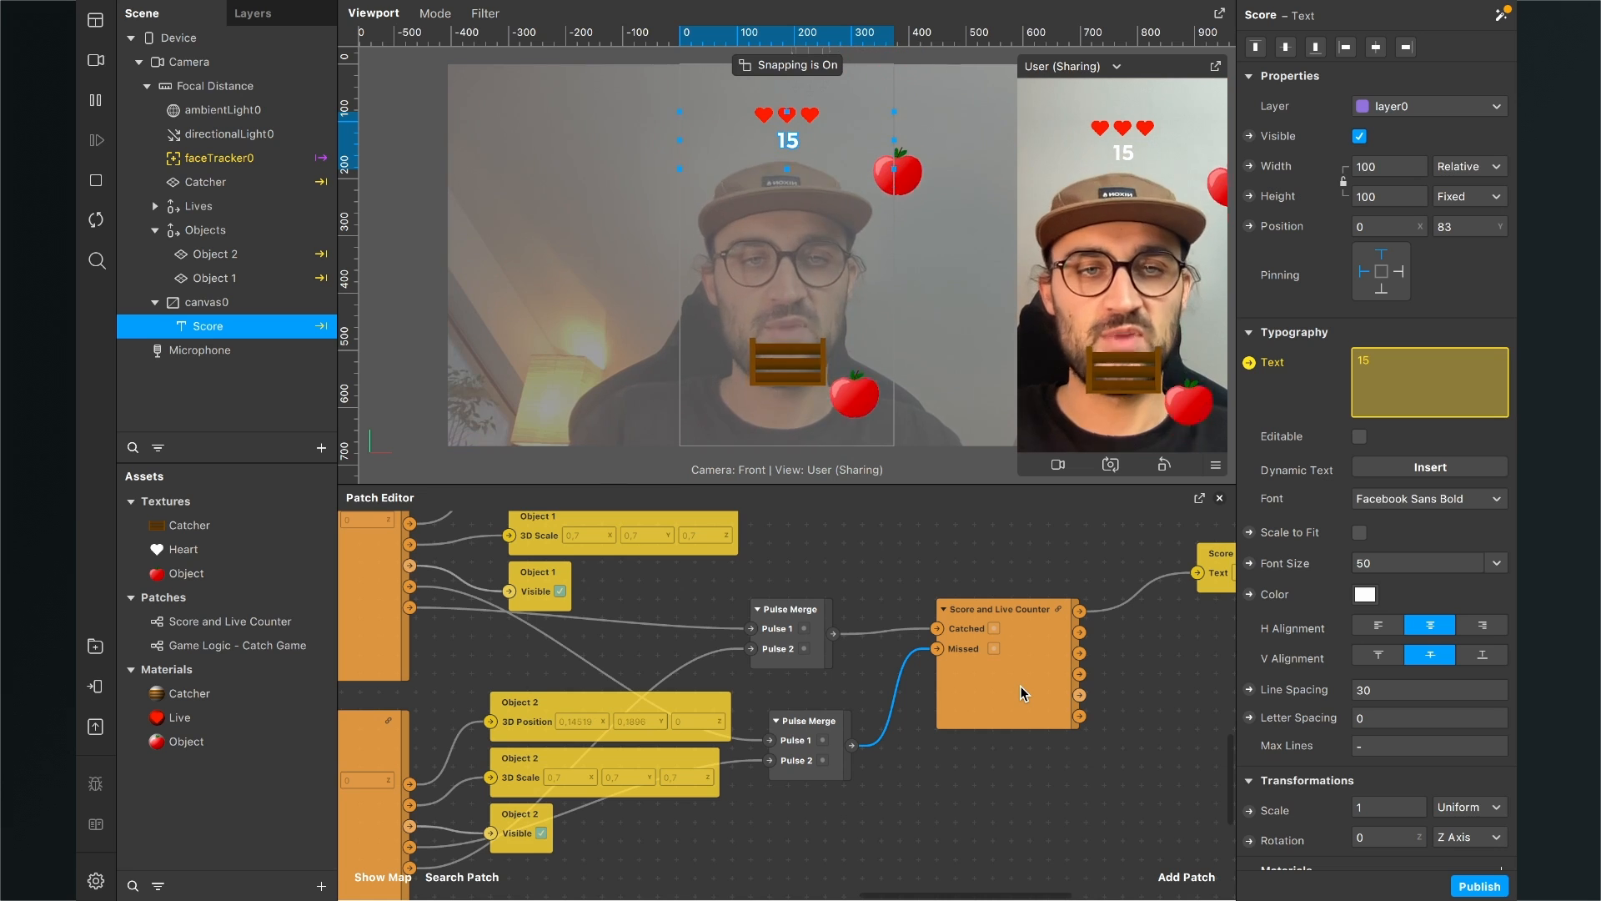
pyautogui.scroll(5, 1019, 686)
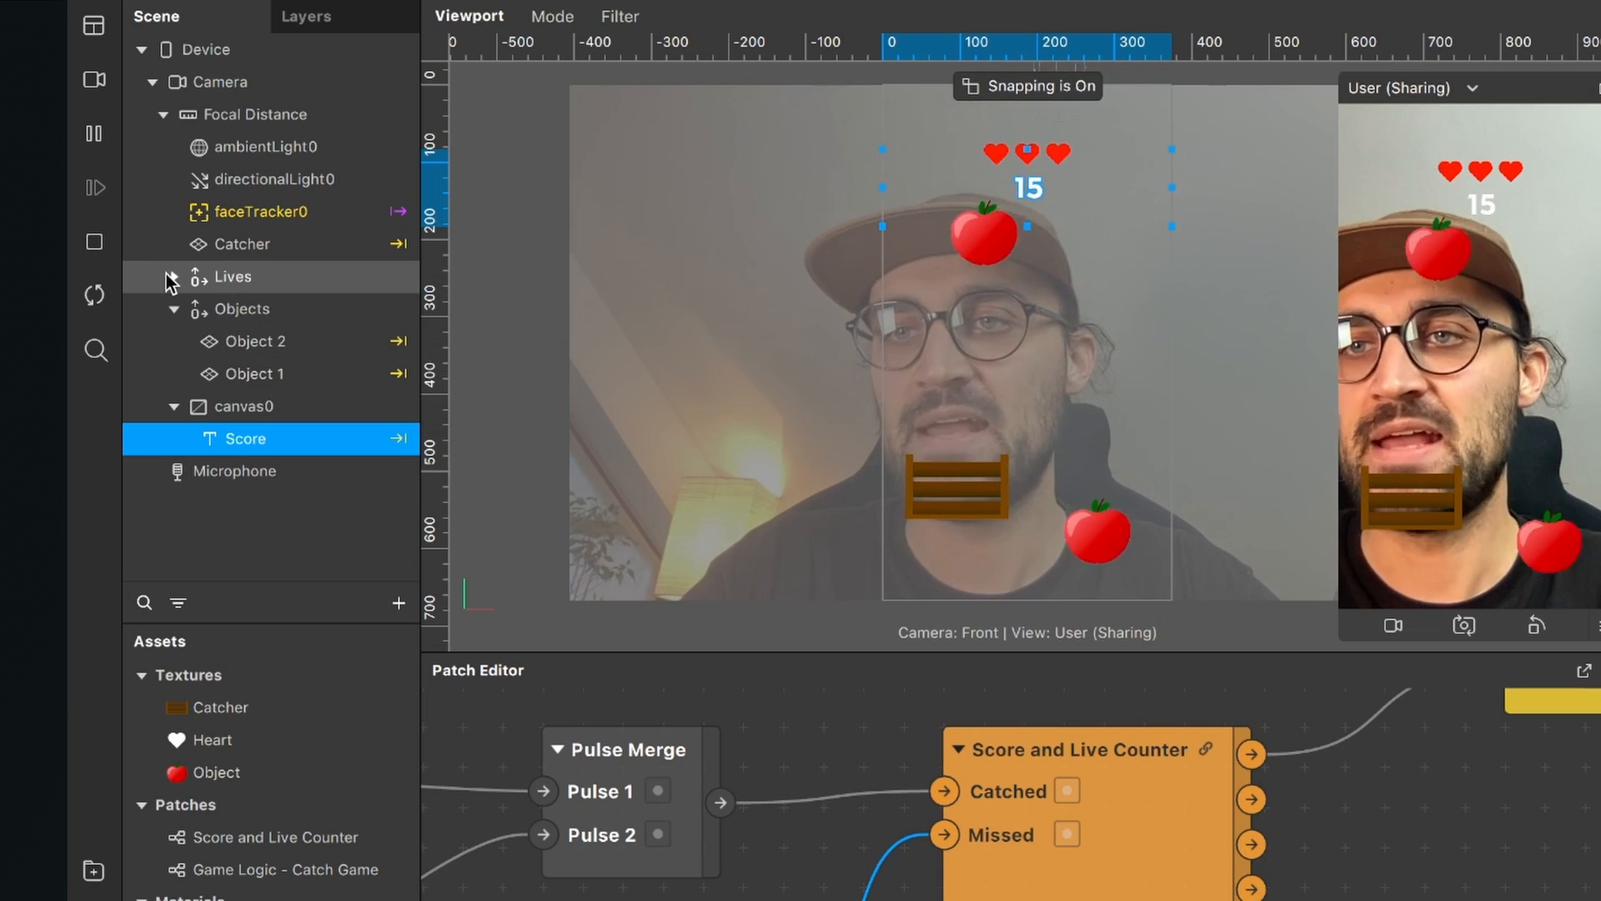
pyautogui.click(175, 251)
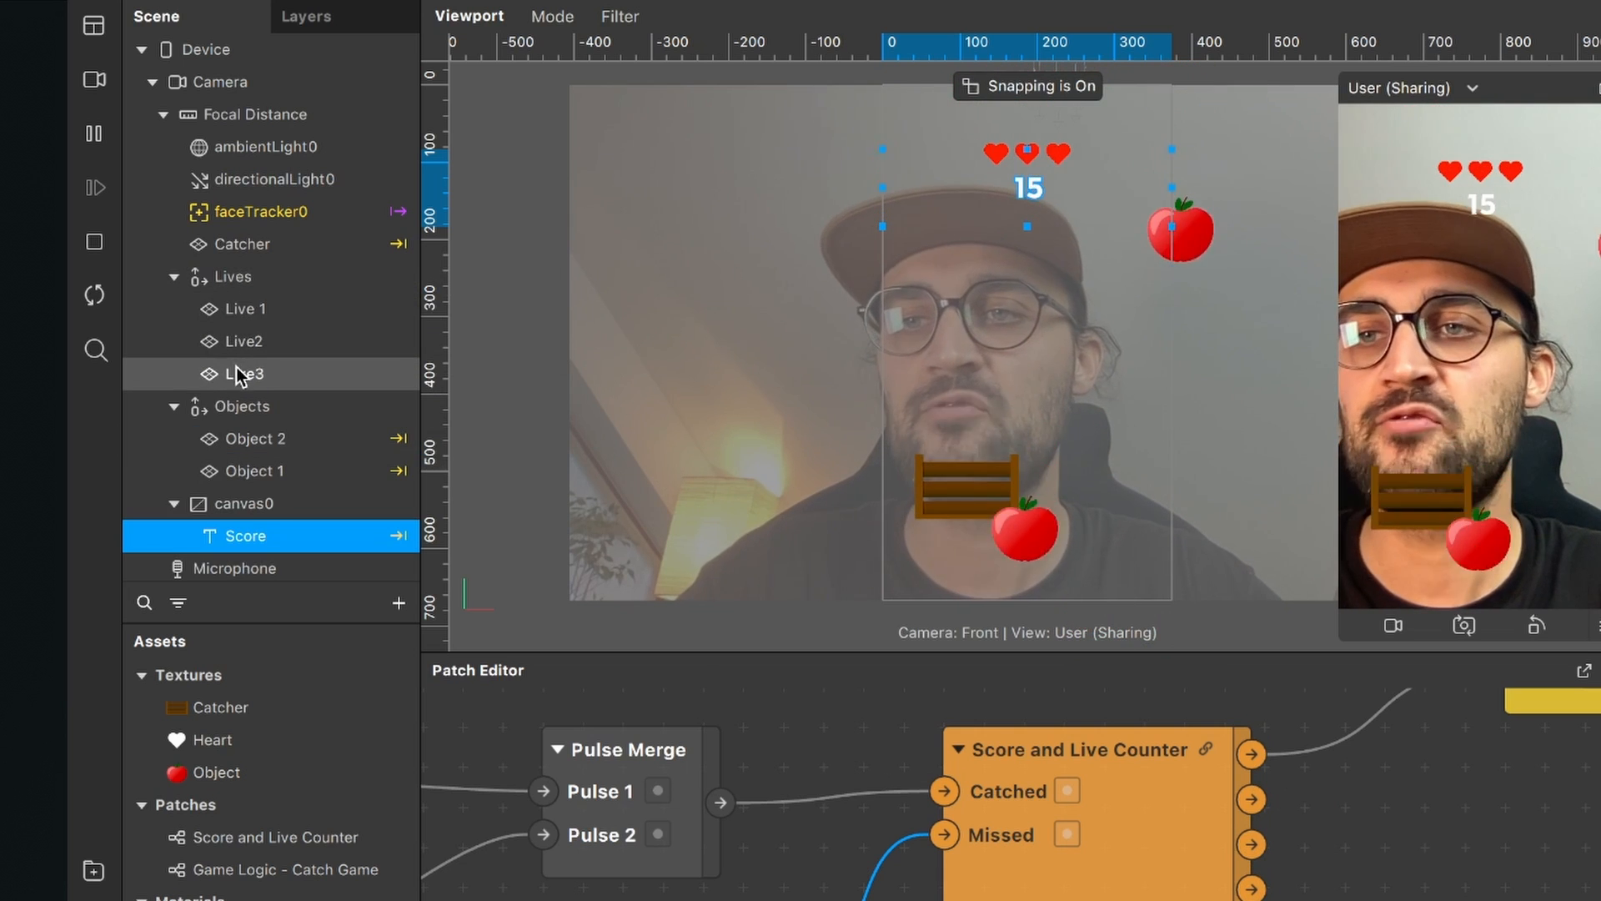
pyautogui.click(255, 312)
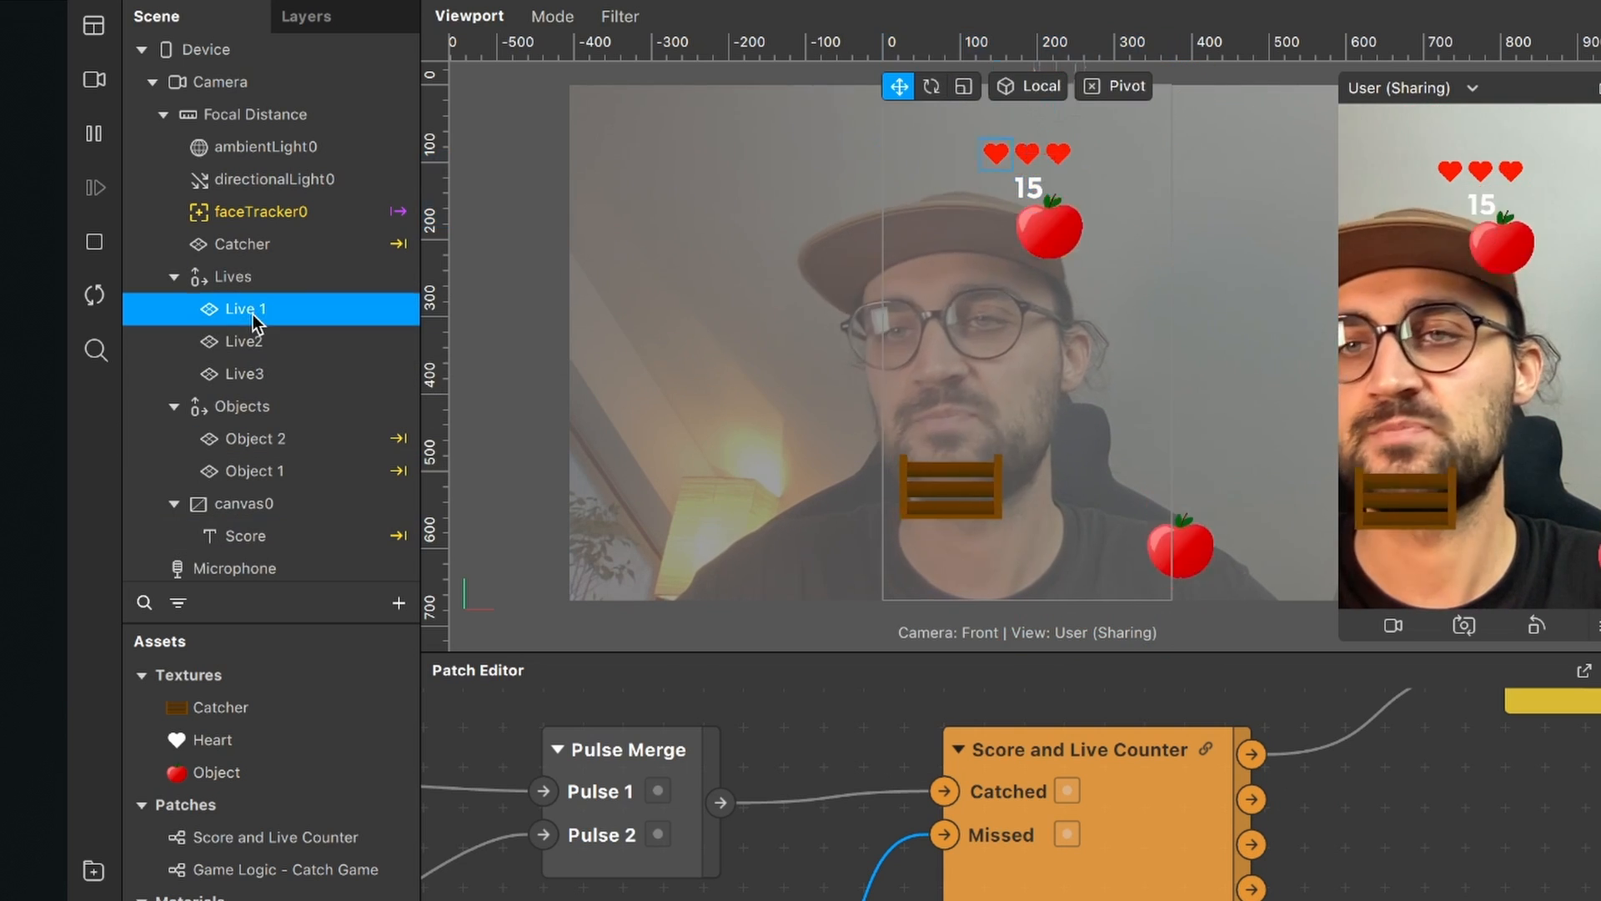
pyautogui.keyDown('shift'); pyautogui.click(250, 375); pyautogui.keyUp('shift')
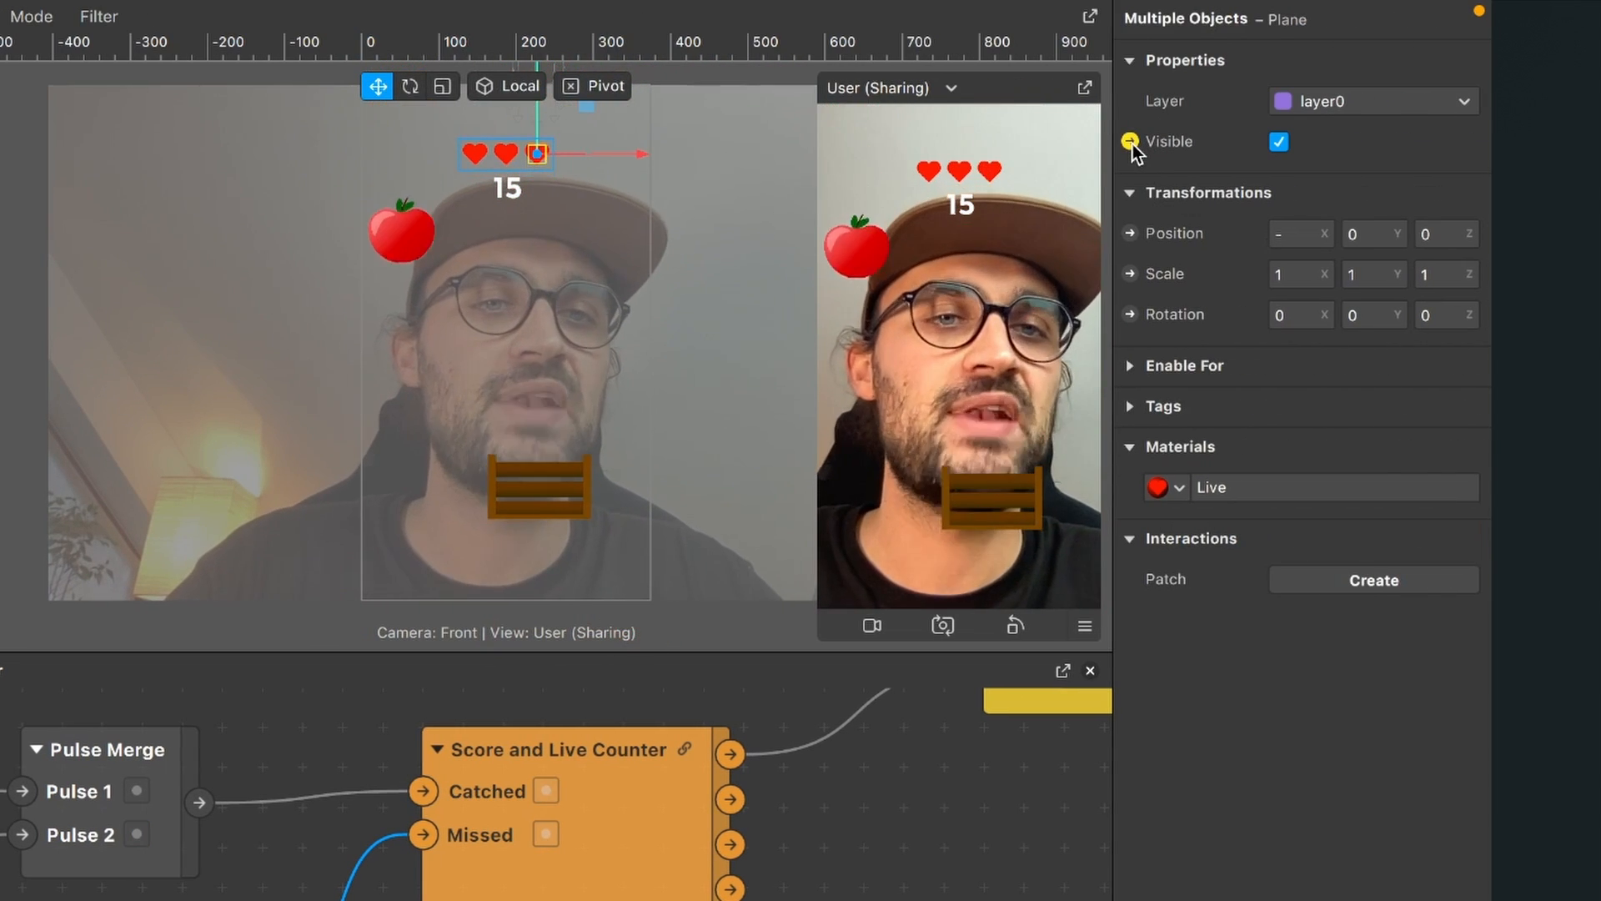
pyautogui.click(1131, 142)
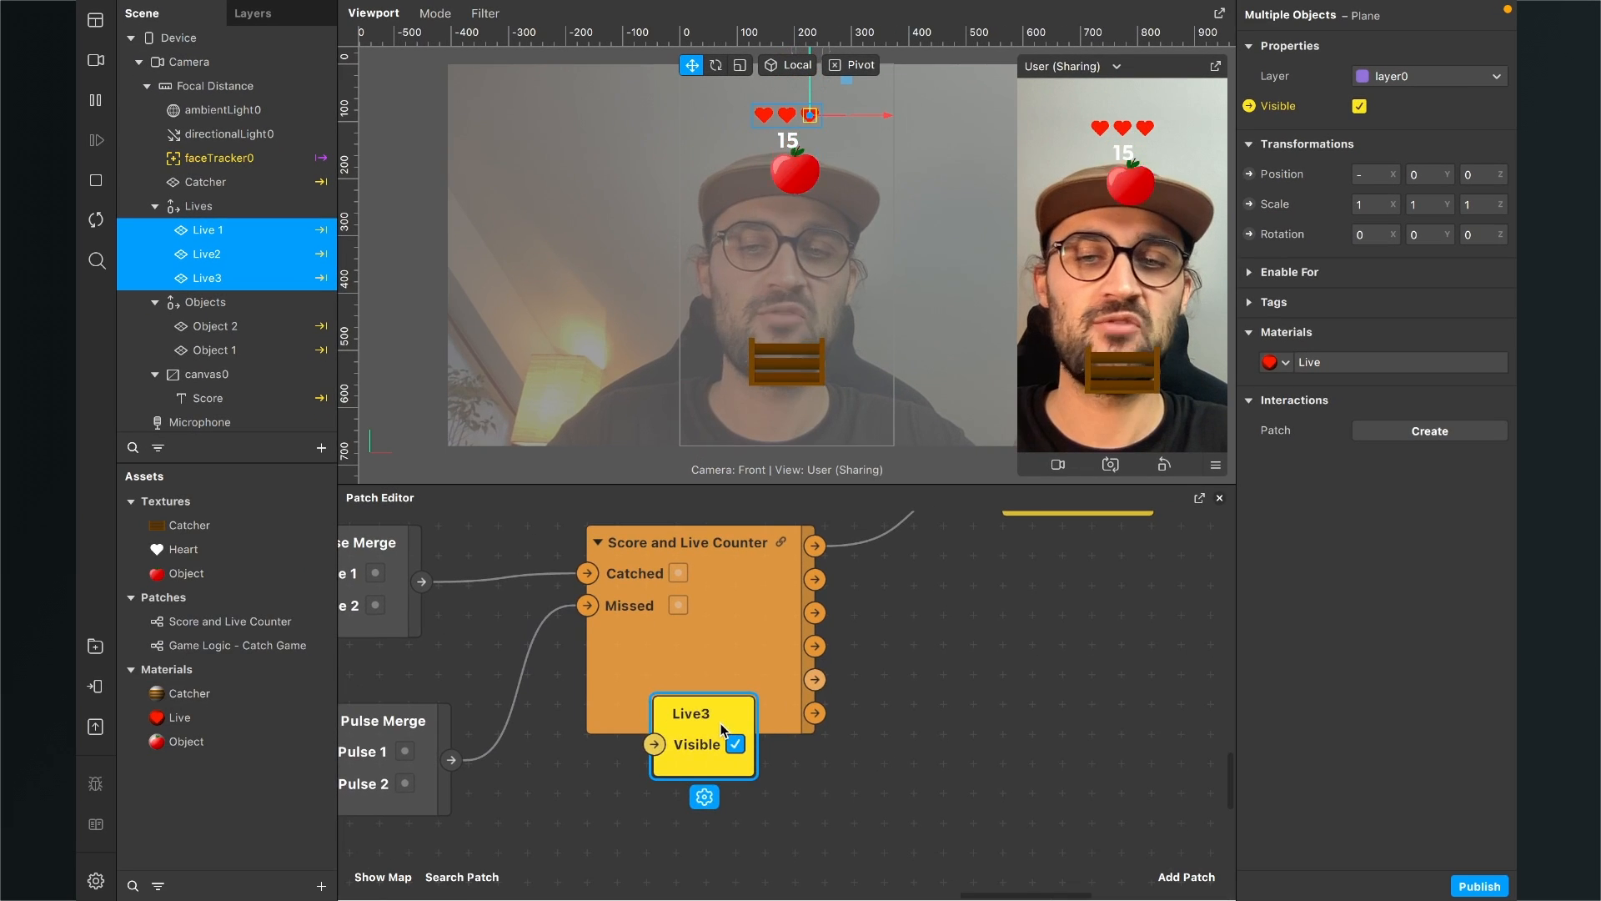
# Step: Stack the Live 1, Live2 and Live3 patches in order below the Score text patch
pyautogui.moveTo(690, 715); pyautogui.dragTo(1128, 634)
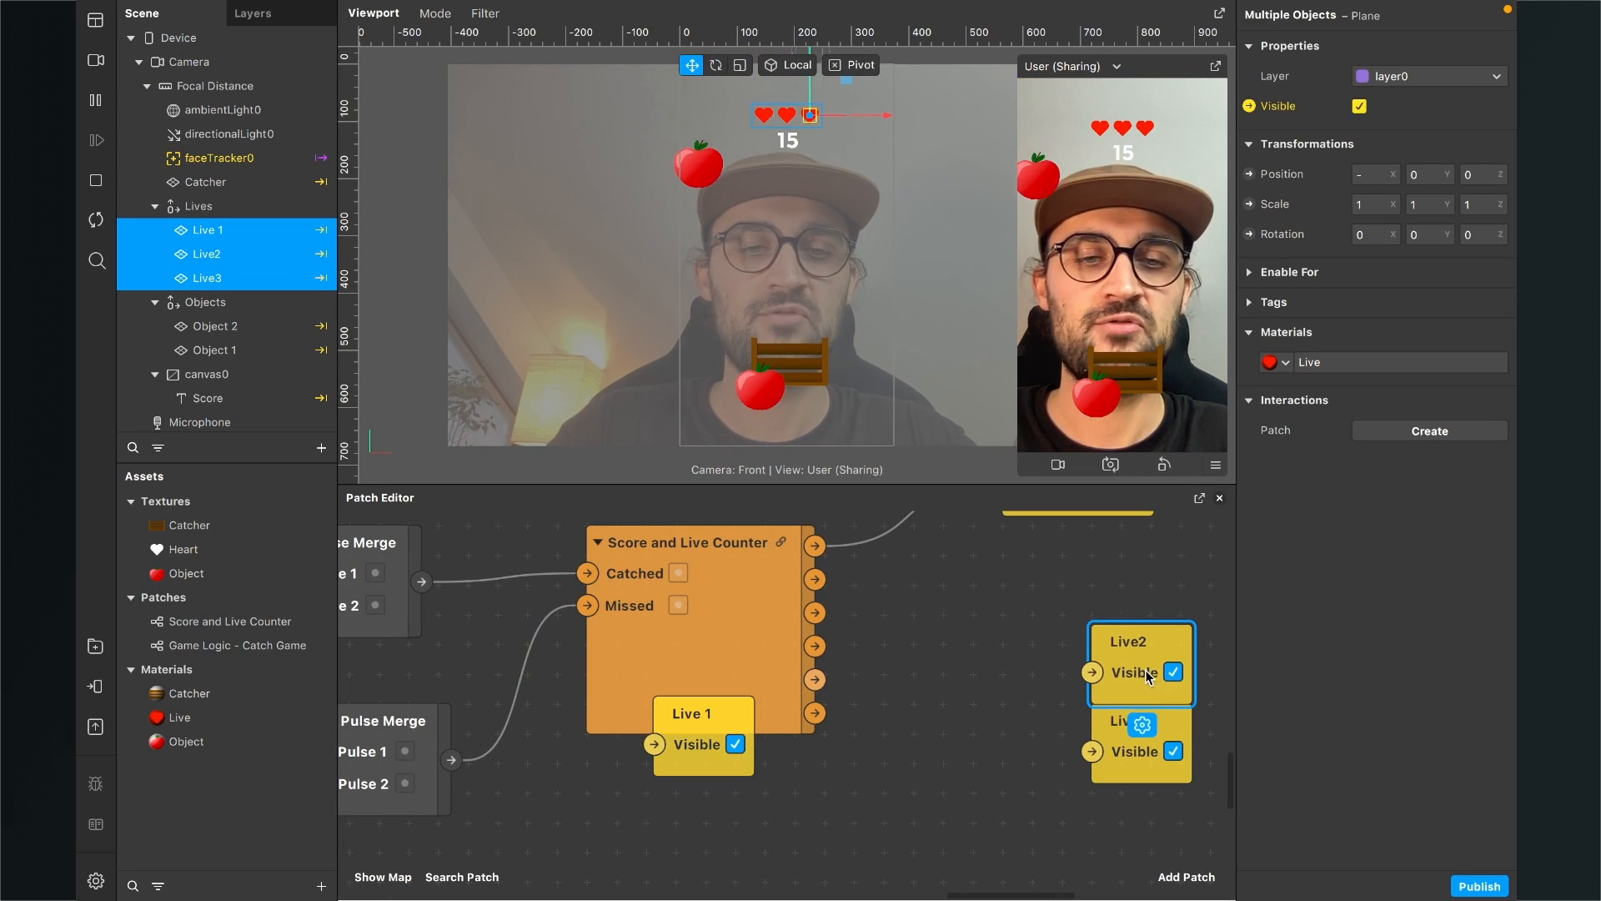
pyautogui.scroll(3, 1073, 715)
pyautogui.hscroll(3, 1072, 715)
pyautogui.moveTo(617, 809); pyautogui.dragTo(1099, 639)
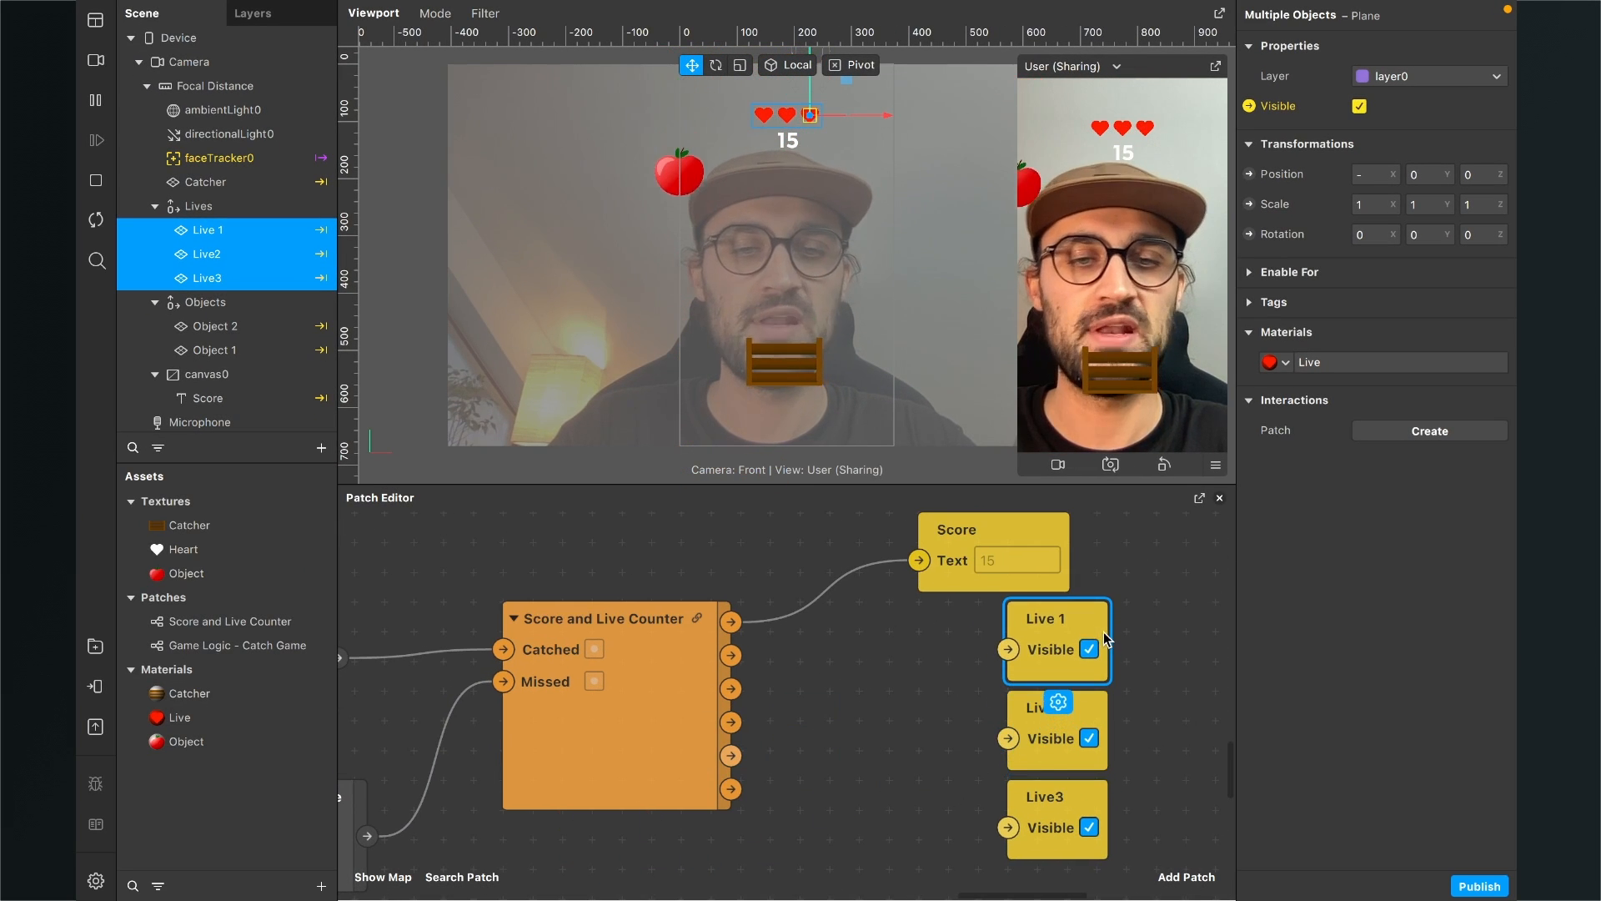
pyautogui.click(848, 693)
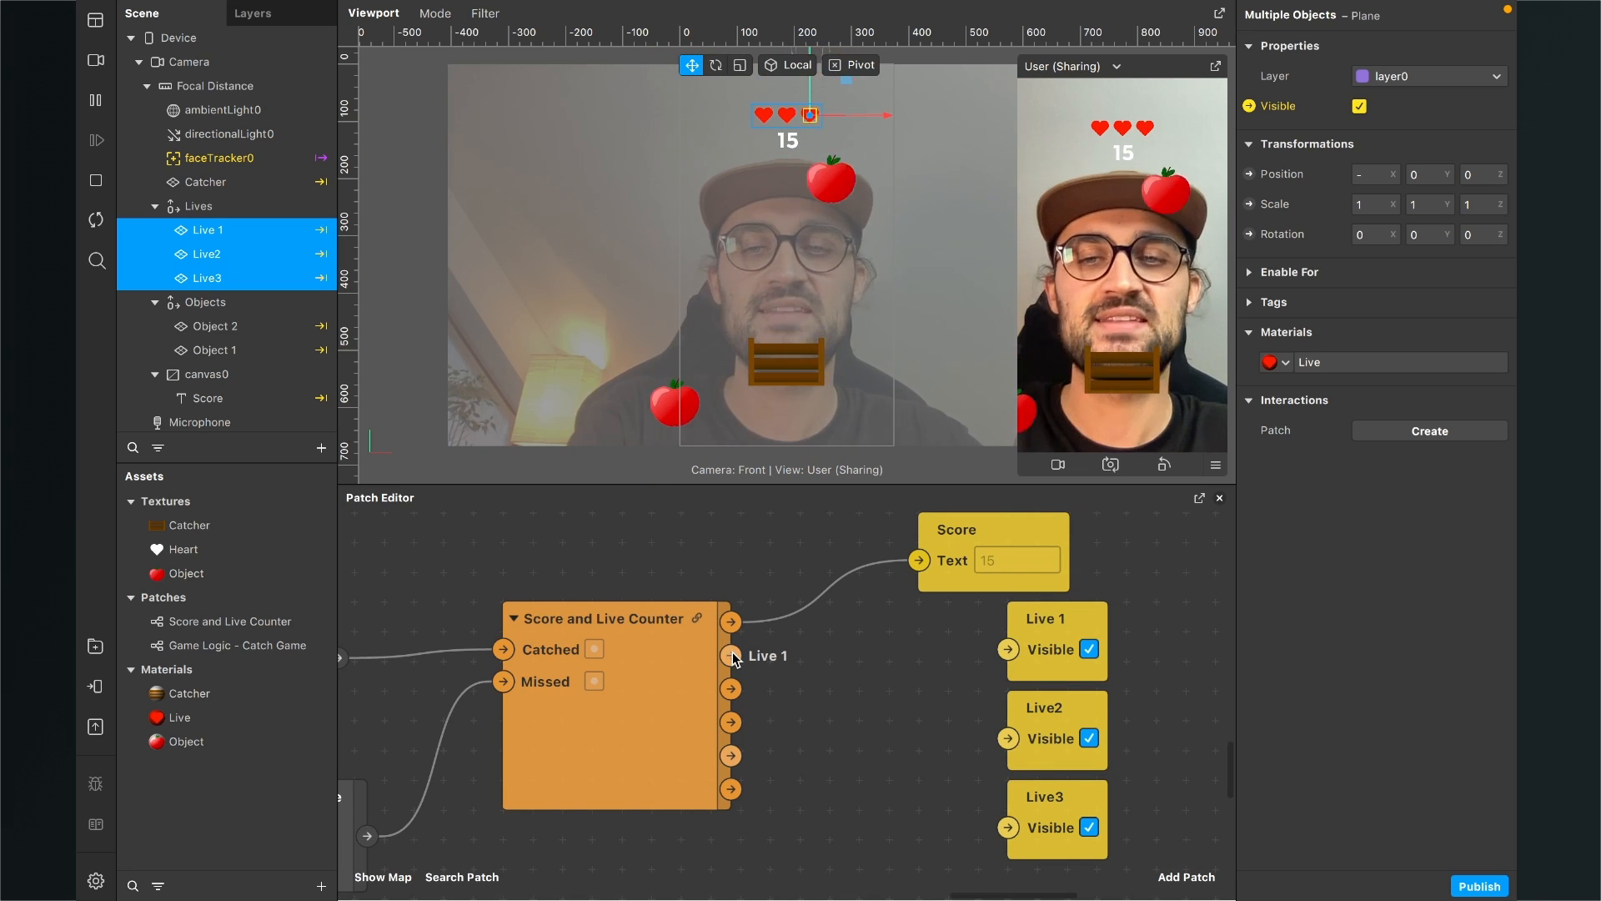
# Step: Drive the Visible inputs of Live 1, Live2 and Live3 from the counter's matching life outputs and resume the effect preview
pyautogui.moveTo(731, 655); pyautogui.dragTo(1003, 649)
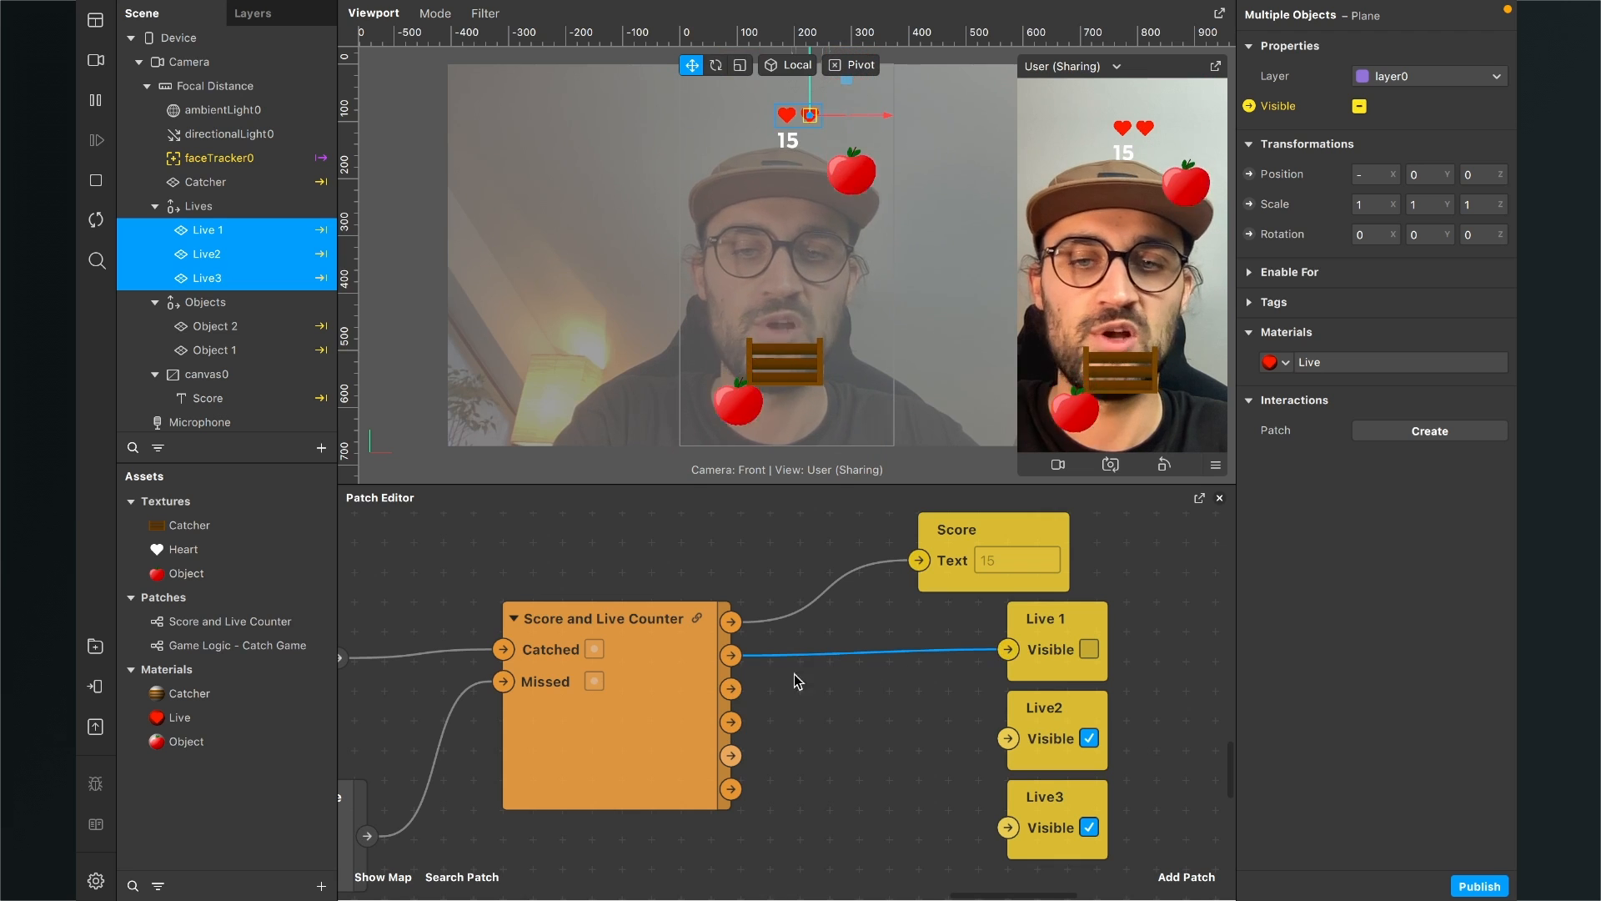
pyautogui.moveTo(731, 688); pyautogui.dragTo(1007, 738)
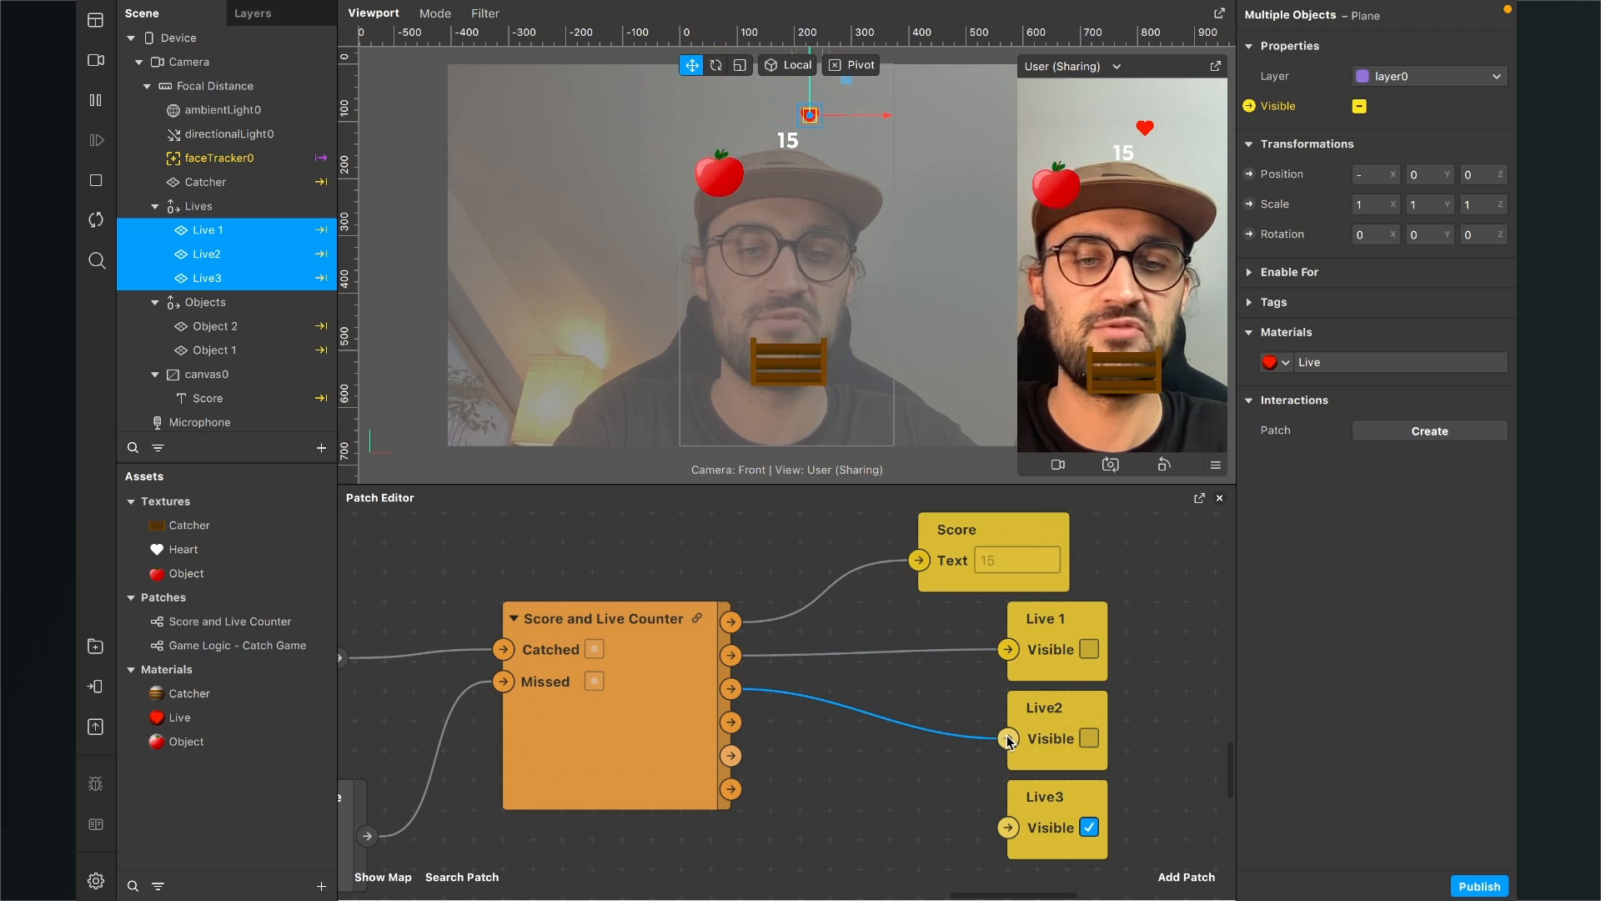
pyautogui.moveTo(732, 721); pyautogui.dragTo(1007, 827)
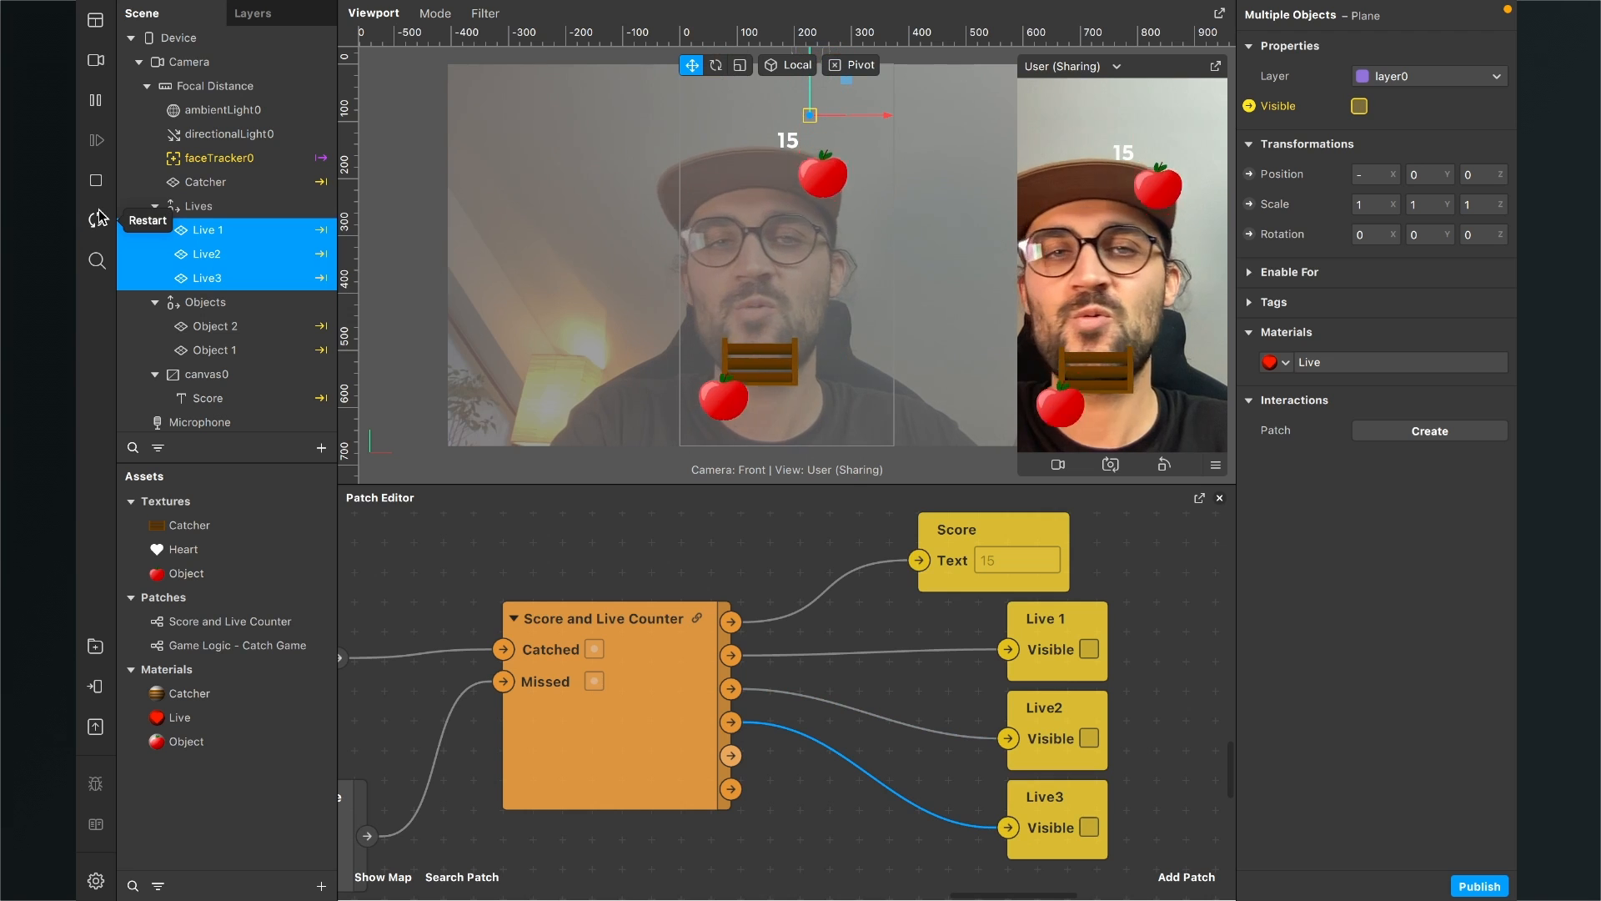
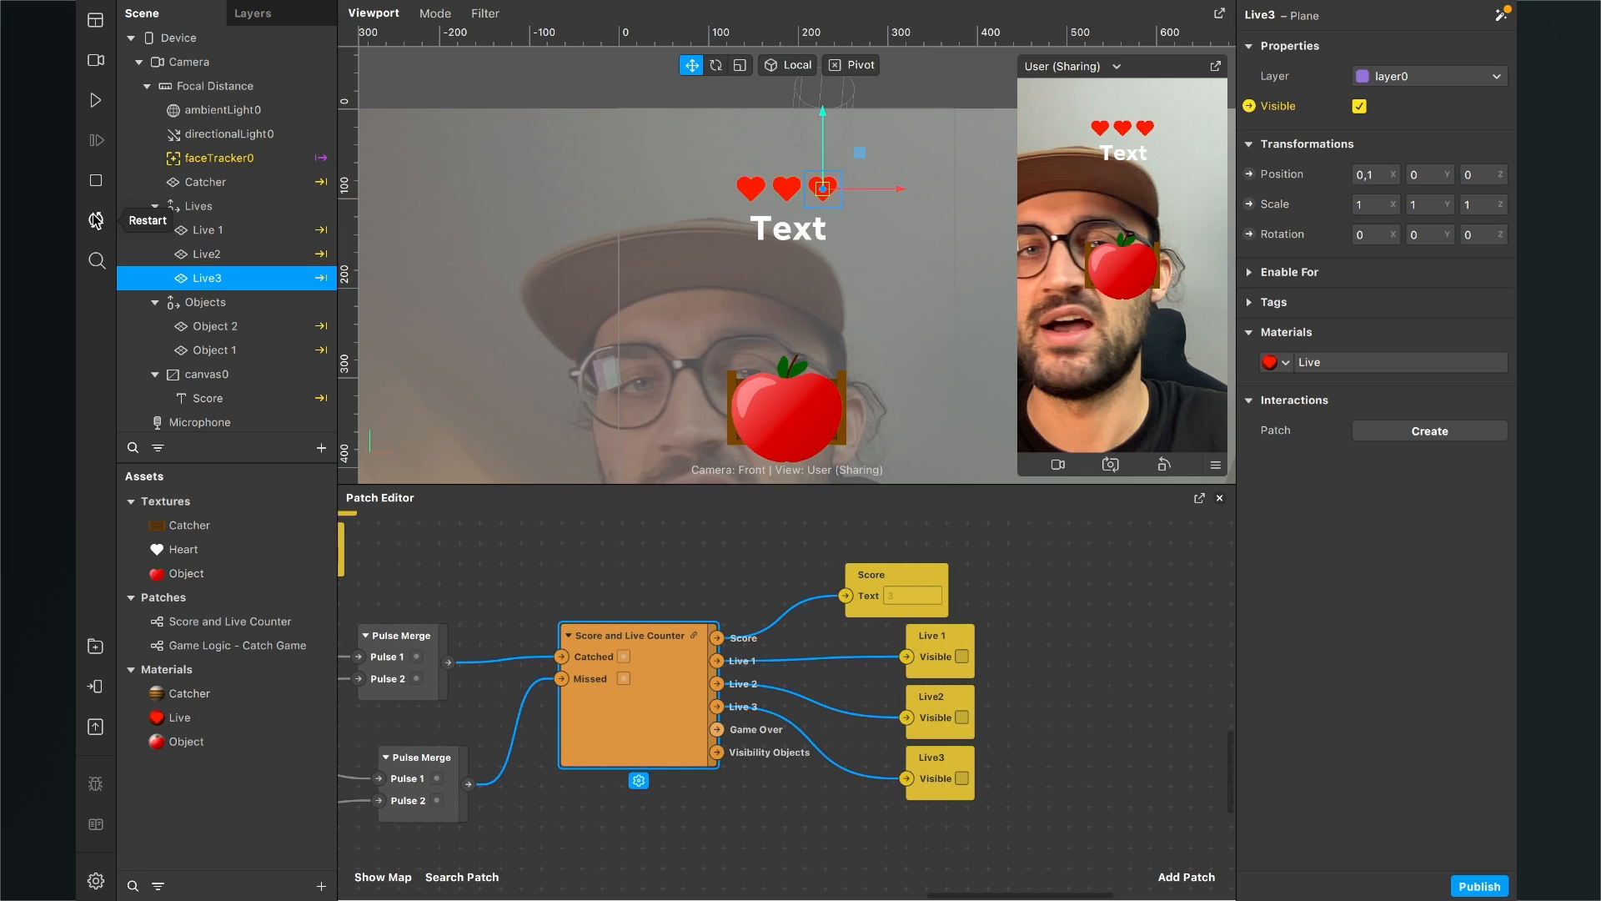
pyautogui.click(93, 101)
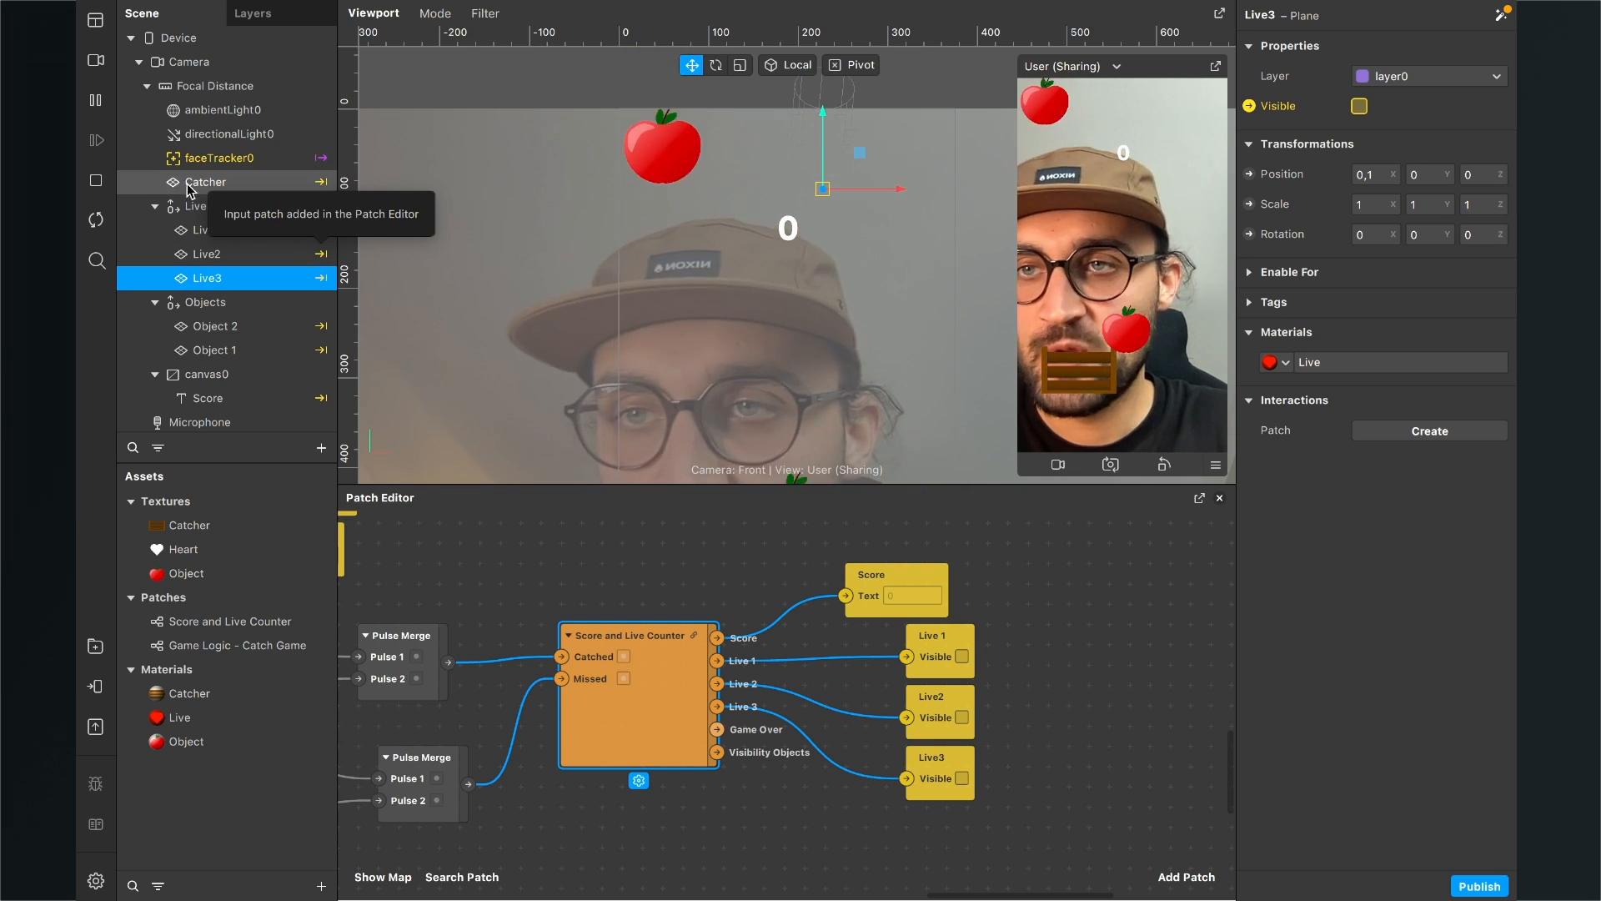
# Step: Create a Visible property patch for the Objects null object and place it below the Live3 patch
pyautogui.click(156, 206)
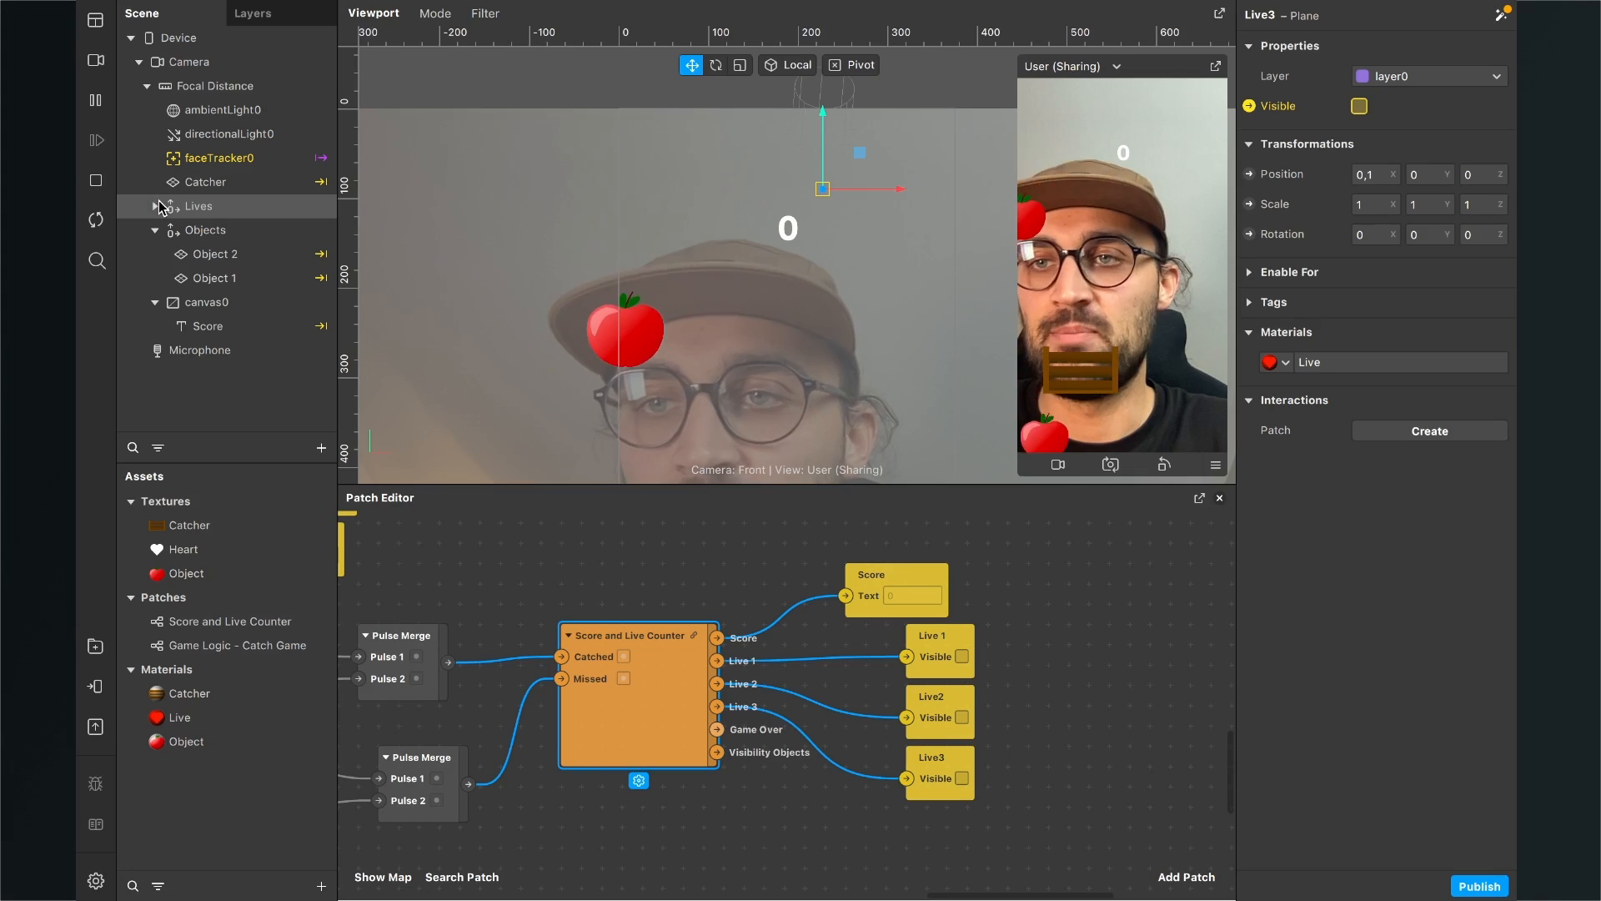
pyautogui.click(200, 237)
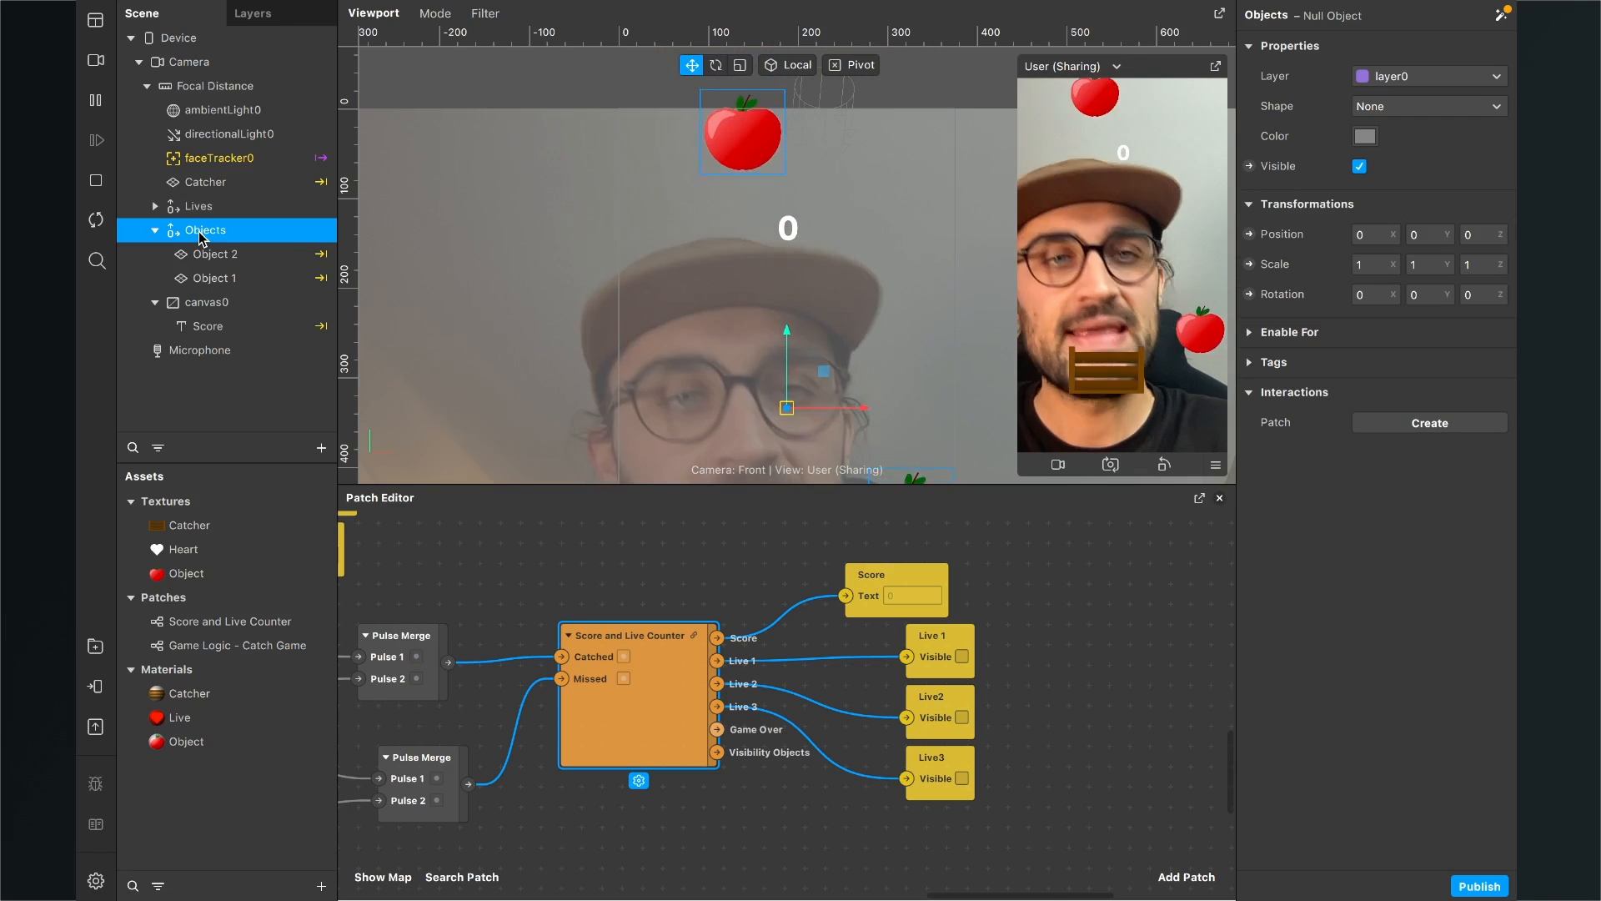
pyautogui.click(1249, 166)
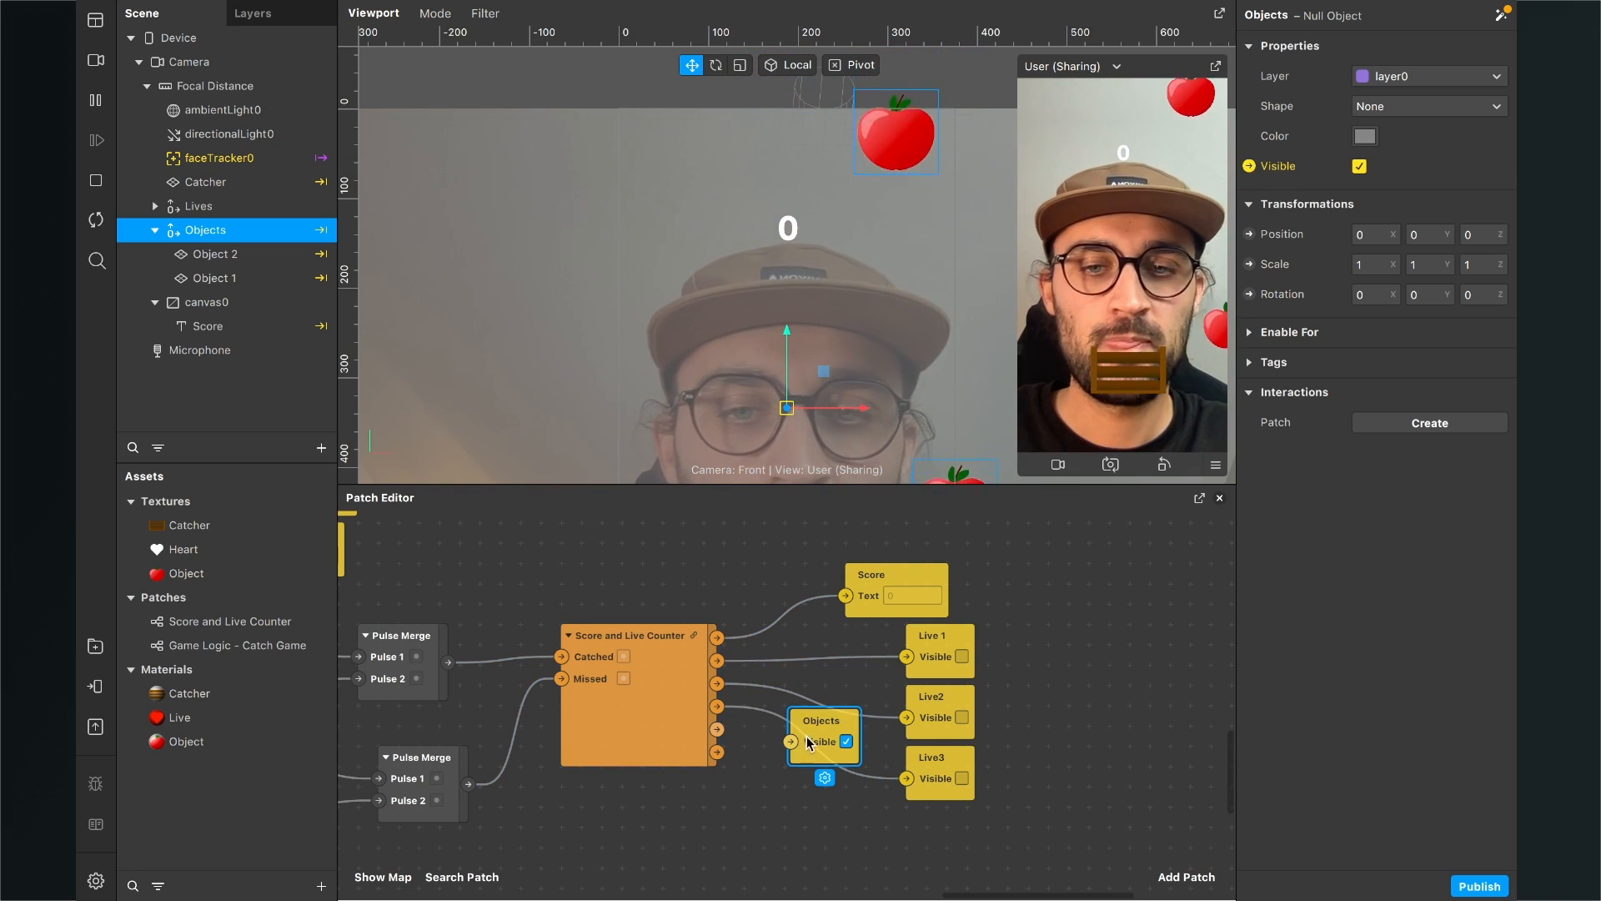
pyautogui.moveTo(813, 761); pyautogui.dragTo(872, 833)
pyautogui.scroll(-5, 873, 833)
pyautogui.hscroll(2, 872, 833)
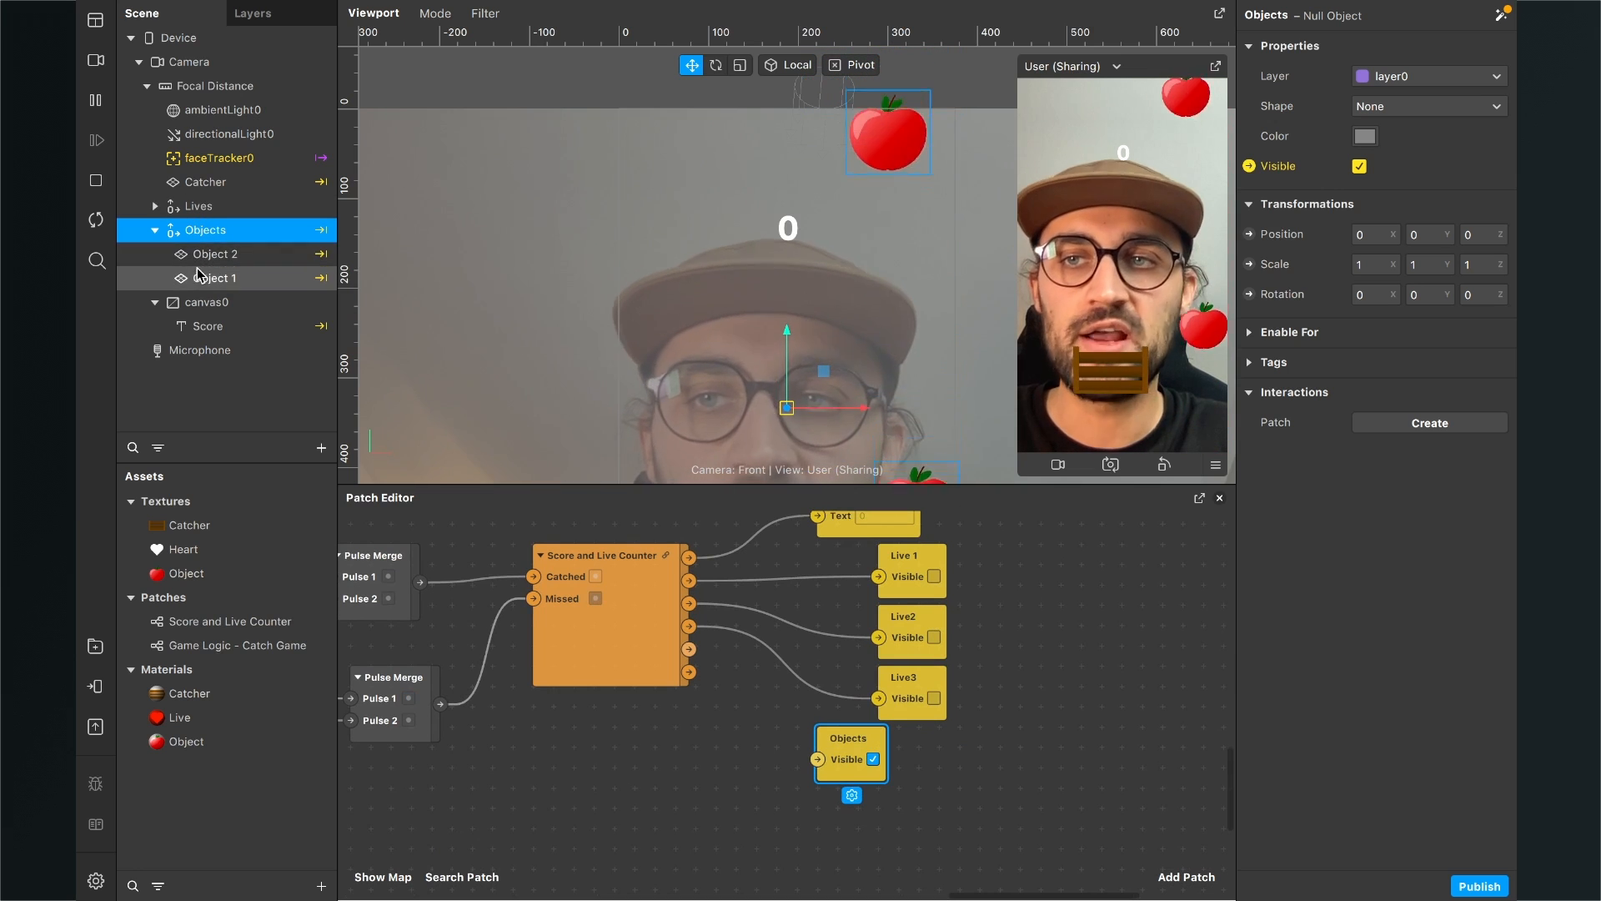
# Step: Reposition the Score and Live Counter patch and drive the Objects patch's Visible input from its Visibility Objects output
pyautogui.scroll(-2, 828, 799)
pyautogui.hscroll(3, 634, 635)
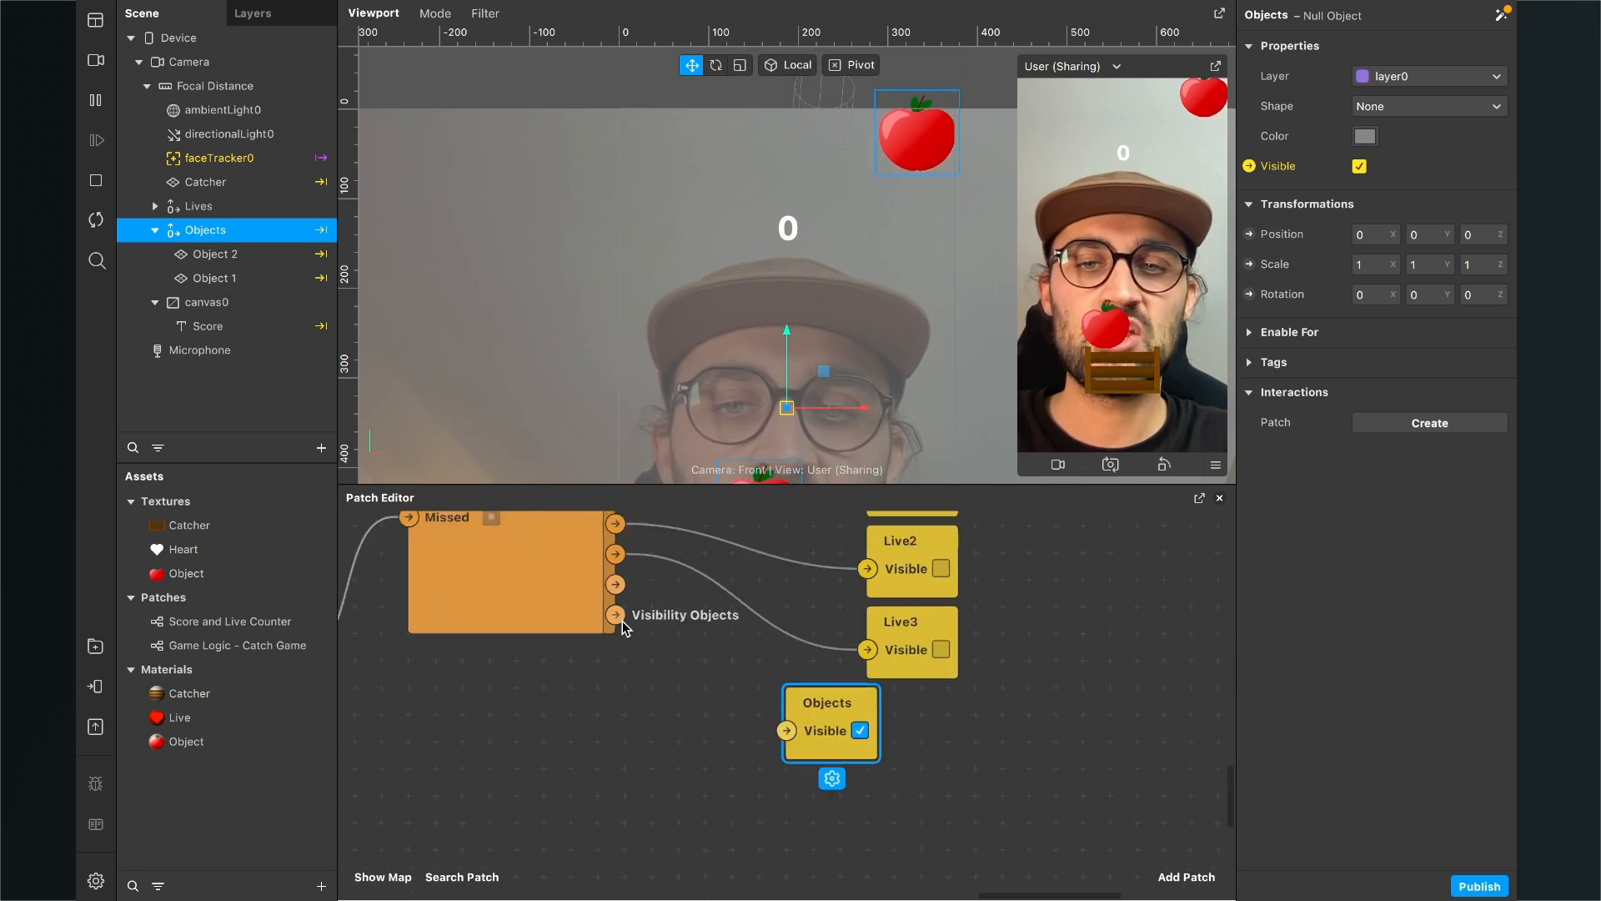
pyautogui.moveTo(774, 682); pyautogui.dragTo(774, 703)
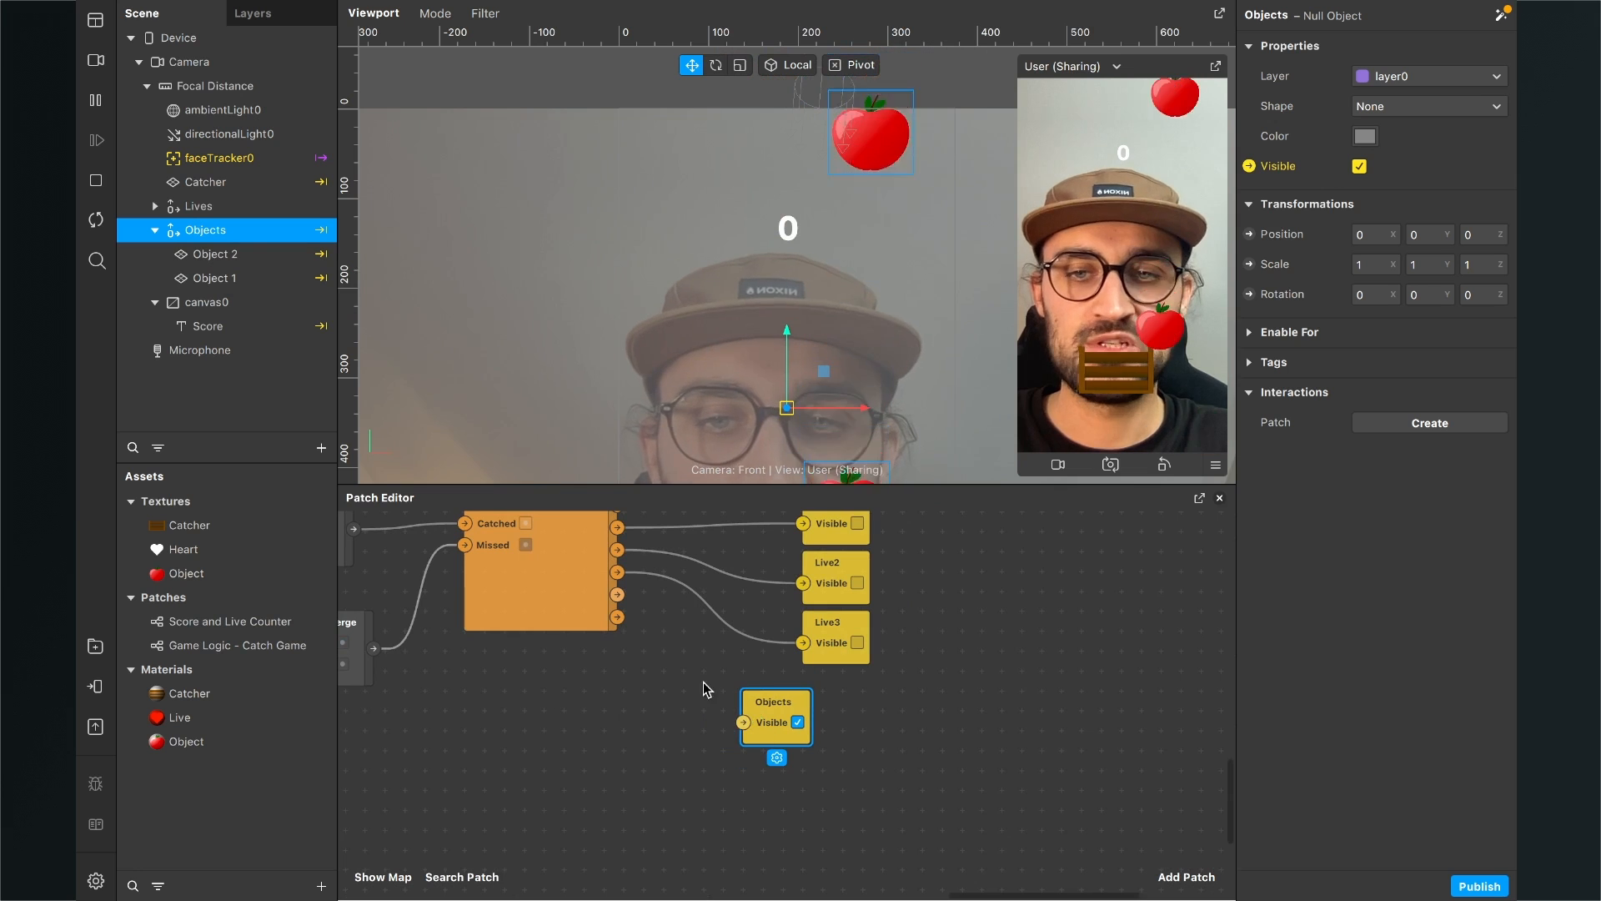
pyautogui.click(572, 615)
pyautogui.moveTo(572, 615); pyautogui.dragTo(576, 675)
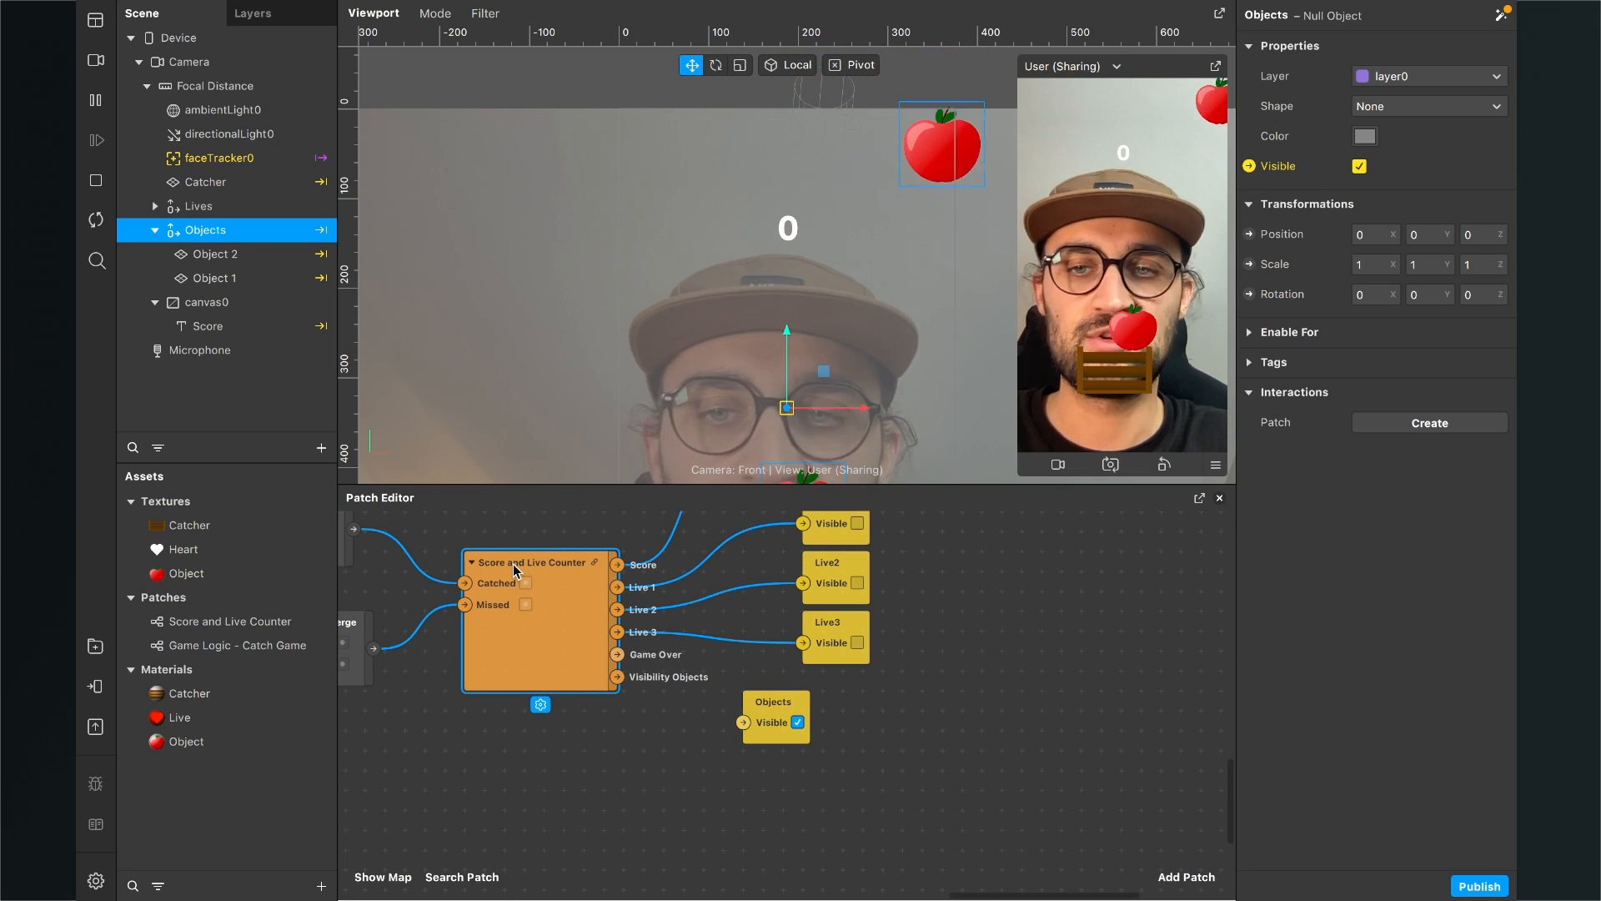
pyautogui.scroll(3, 581, 632)
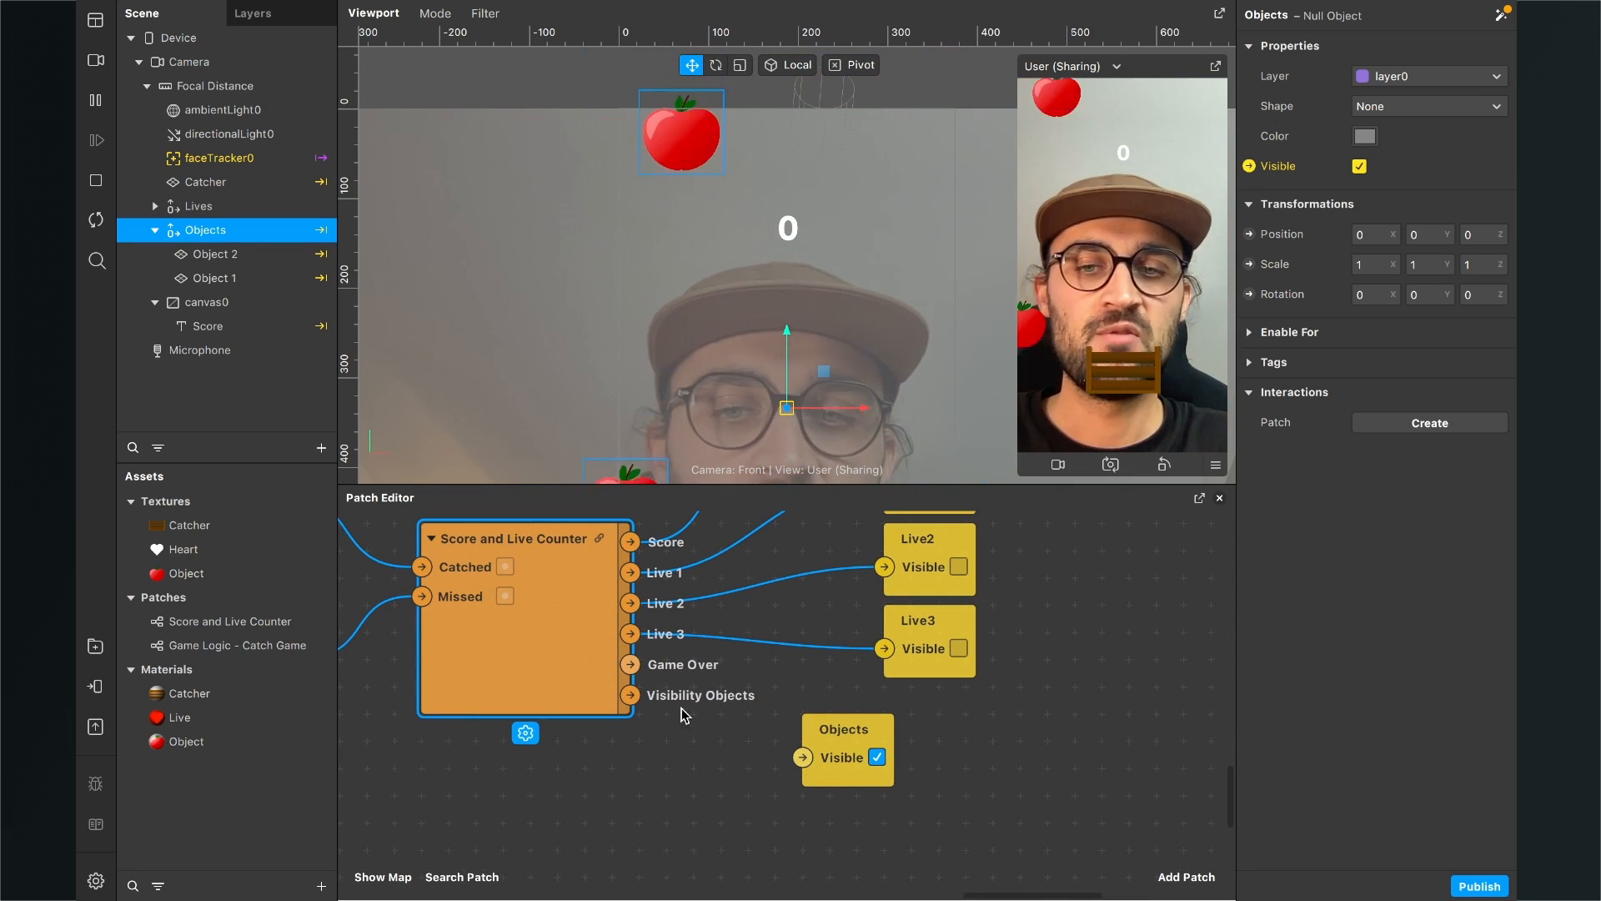
pyautogui.moveTo(631, 696); pyautogui.dragTo(805, 760)
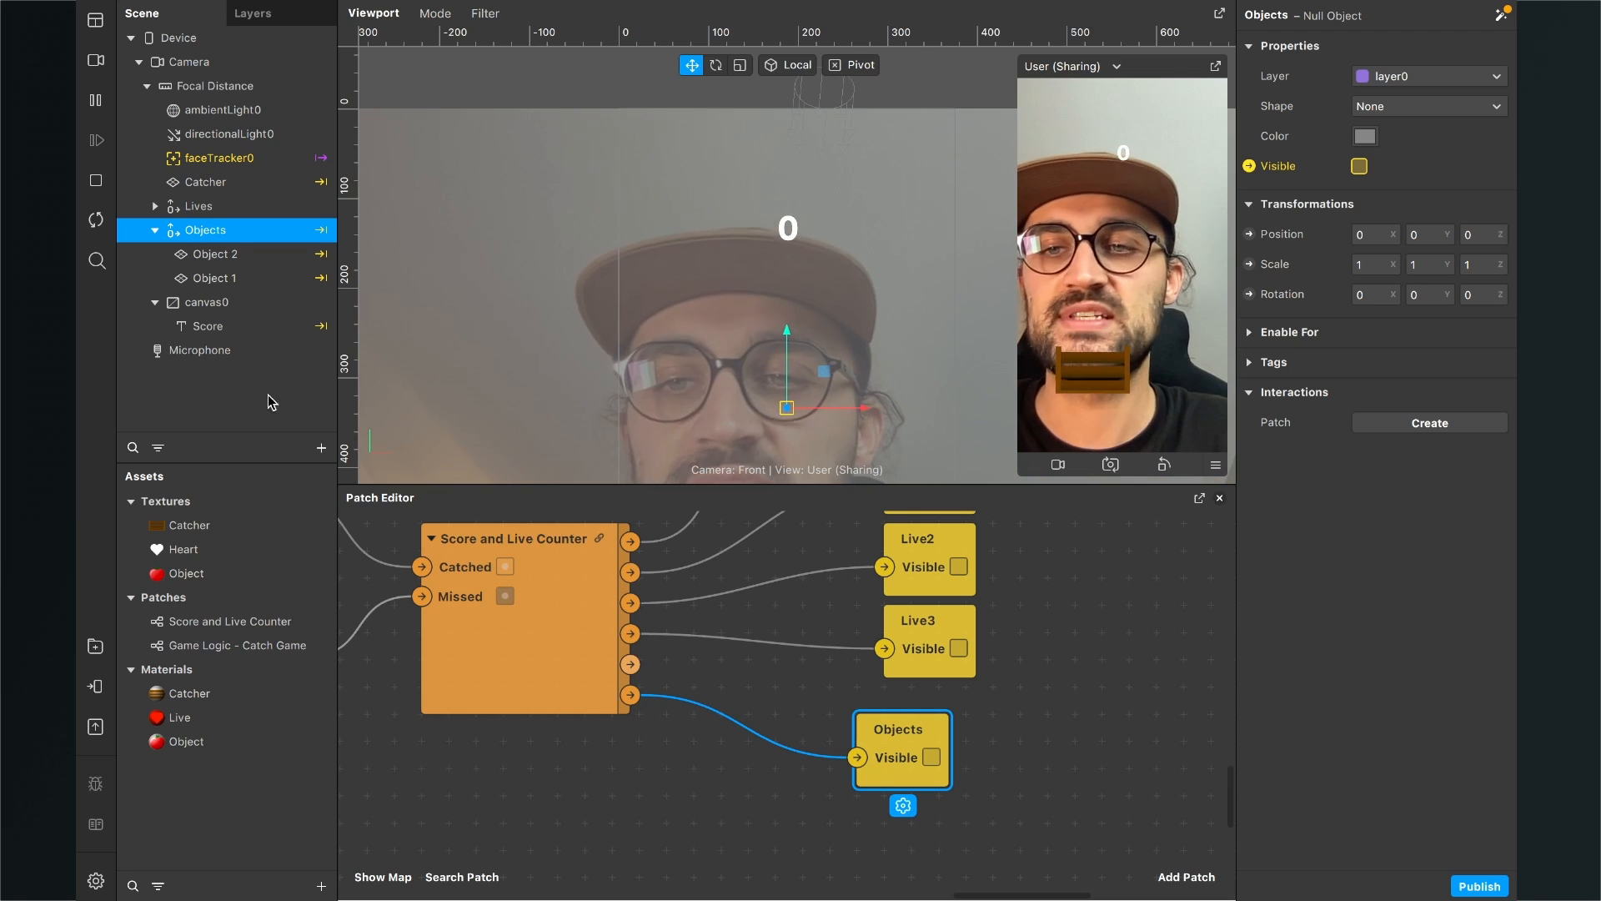
# Step: Add a 2D Text object to canvas0 and name it GAME OVER
pyautogui.click(317, 454)
pyautogui.write('2D')
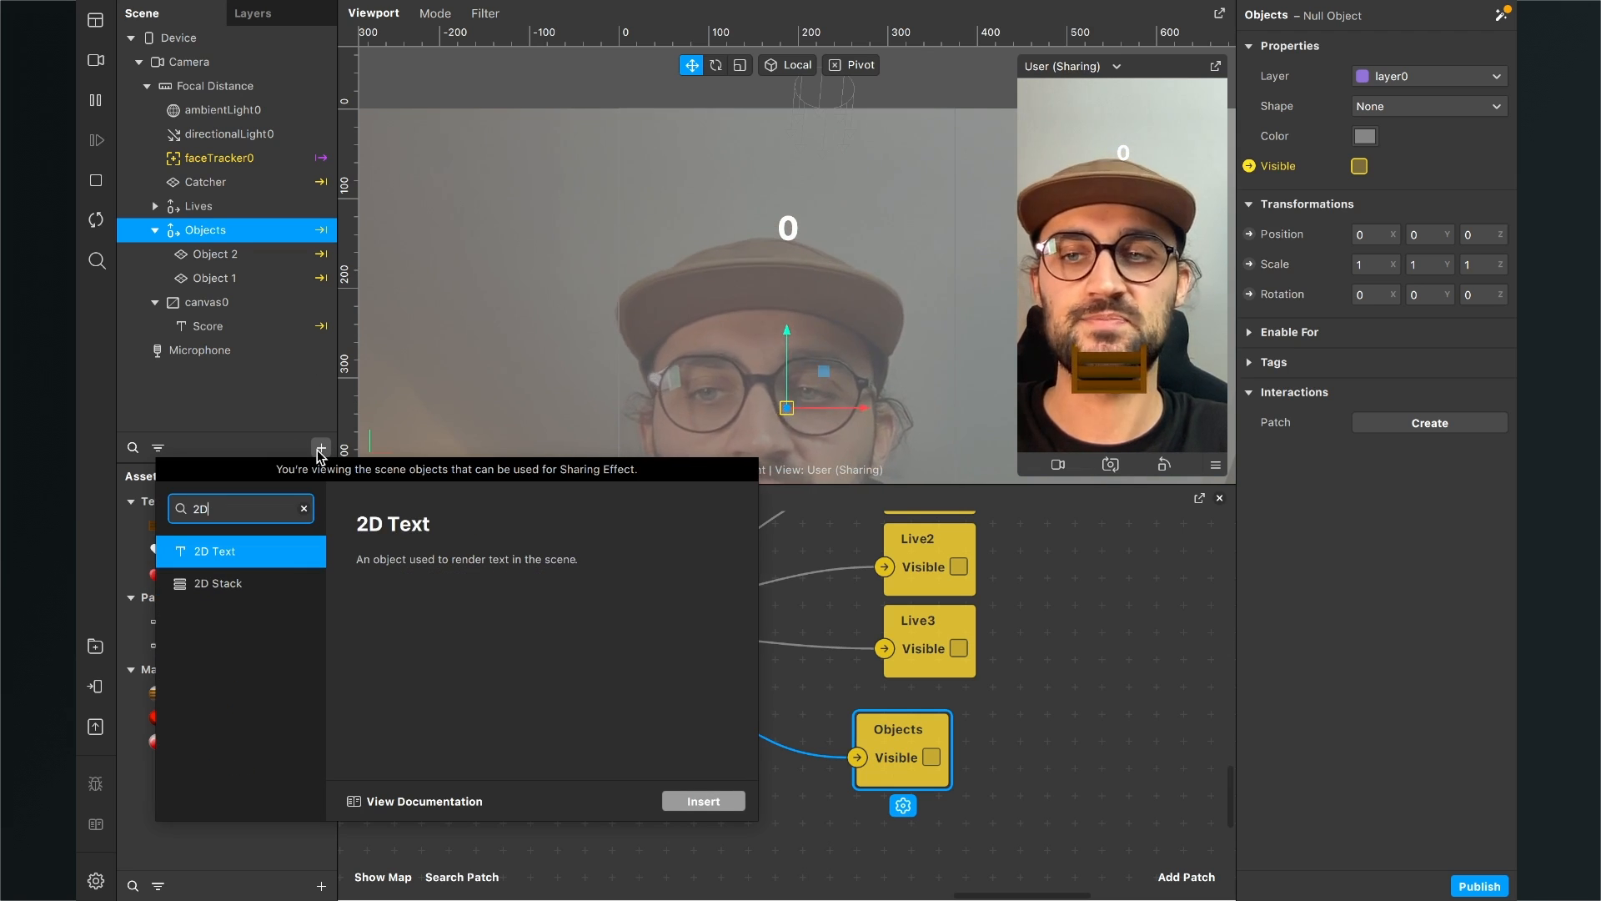
pyautogui.press('Return')
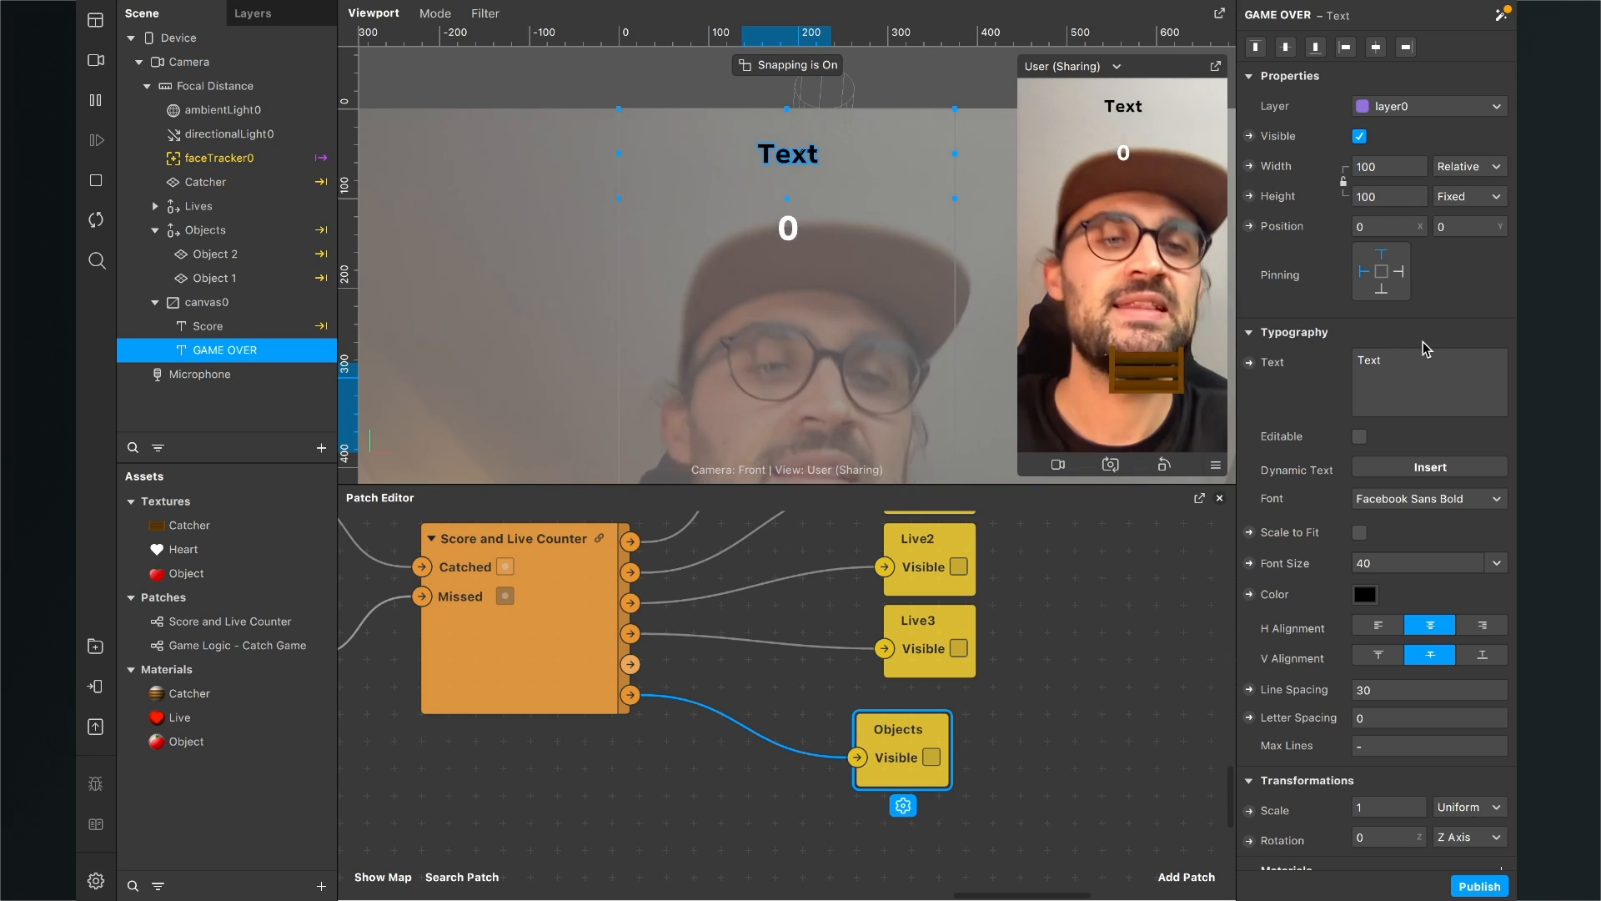
# Step: Replace the new text object's placeholder content with GAME OVER
pyautogui.click(1401, 356)
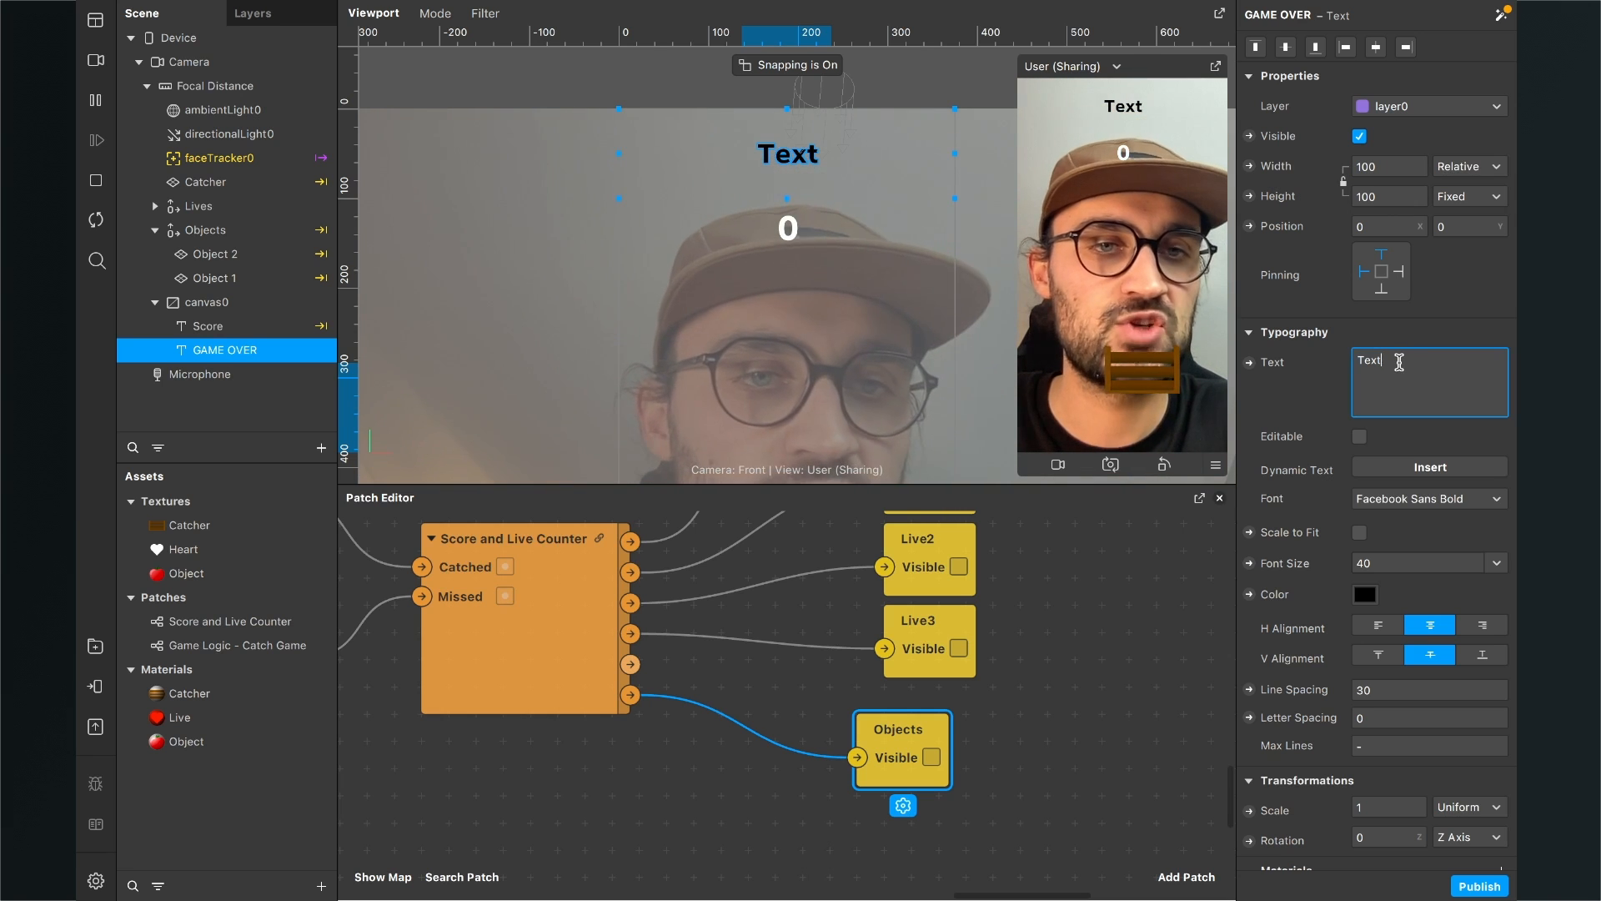
pyautogui.press('BackSpace')
pyautogui.press('BackSpace')
pyautogui.press('BackSpace')
pyautogui.press('BackSpace')
pyautogui.write('GAME OVER')
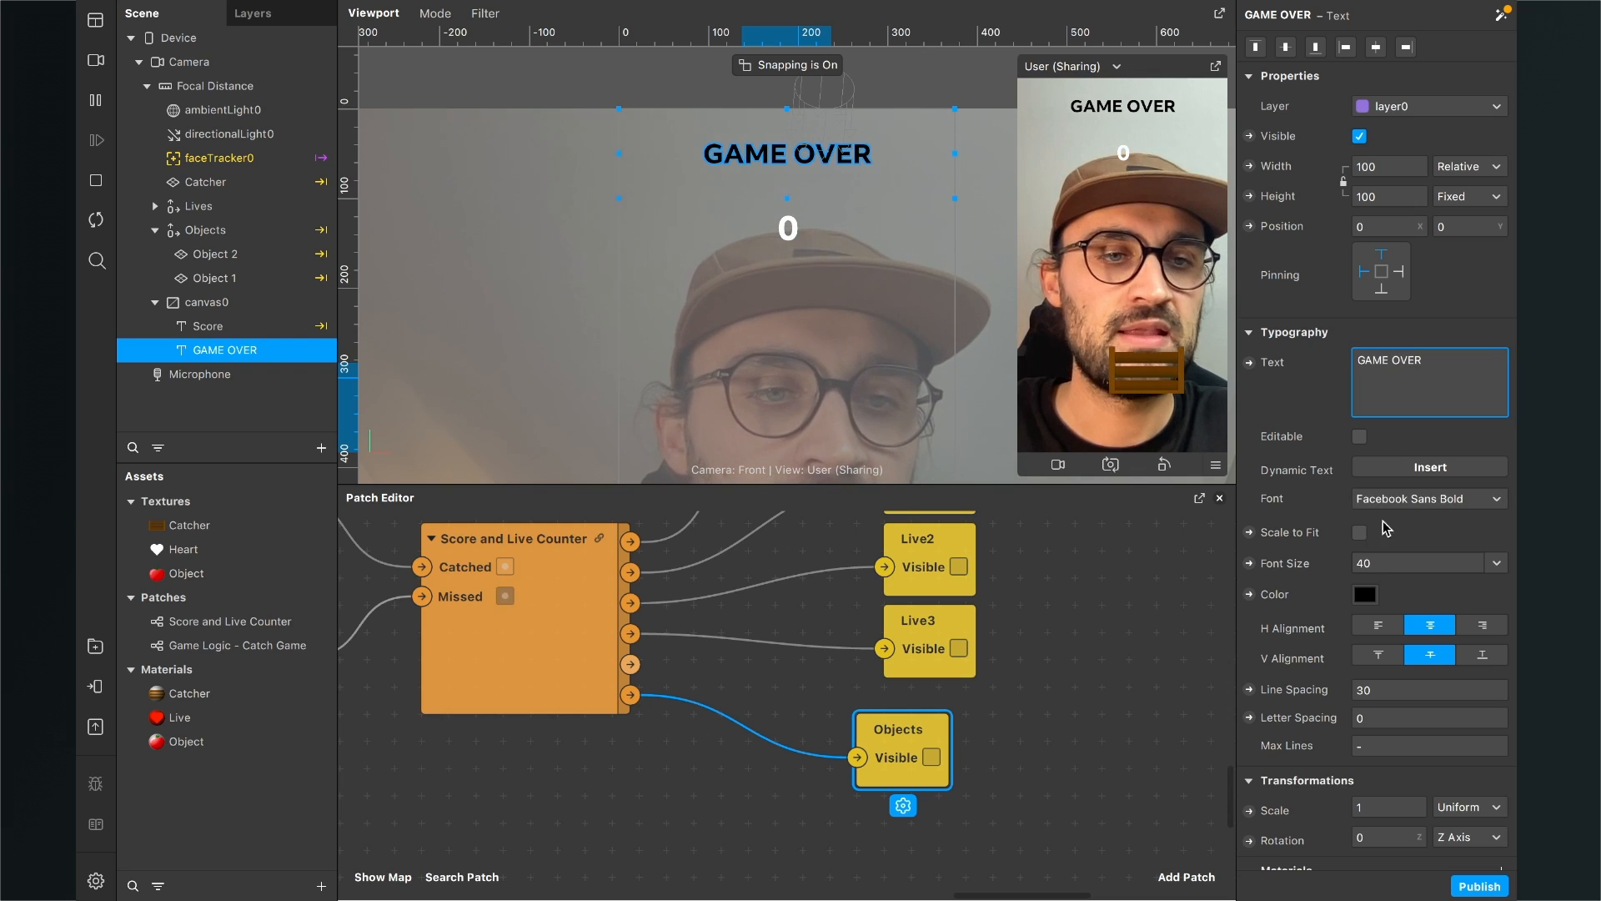
# Step: Style the GAME OVER text in Facebook Sans Heavy at font size 50, coloured red
pyautogui.click(1409, 500)
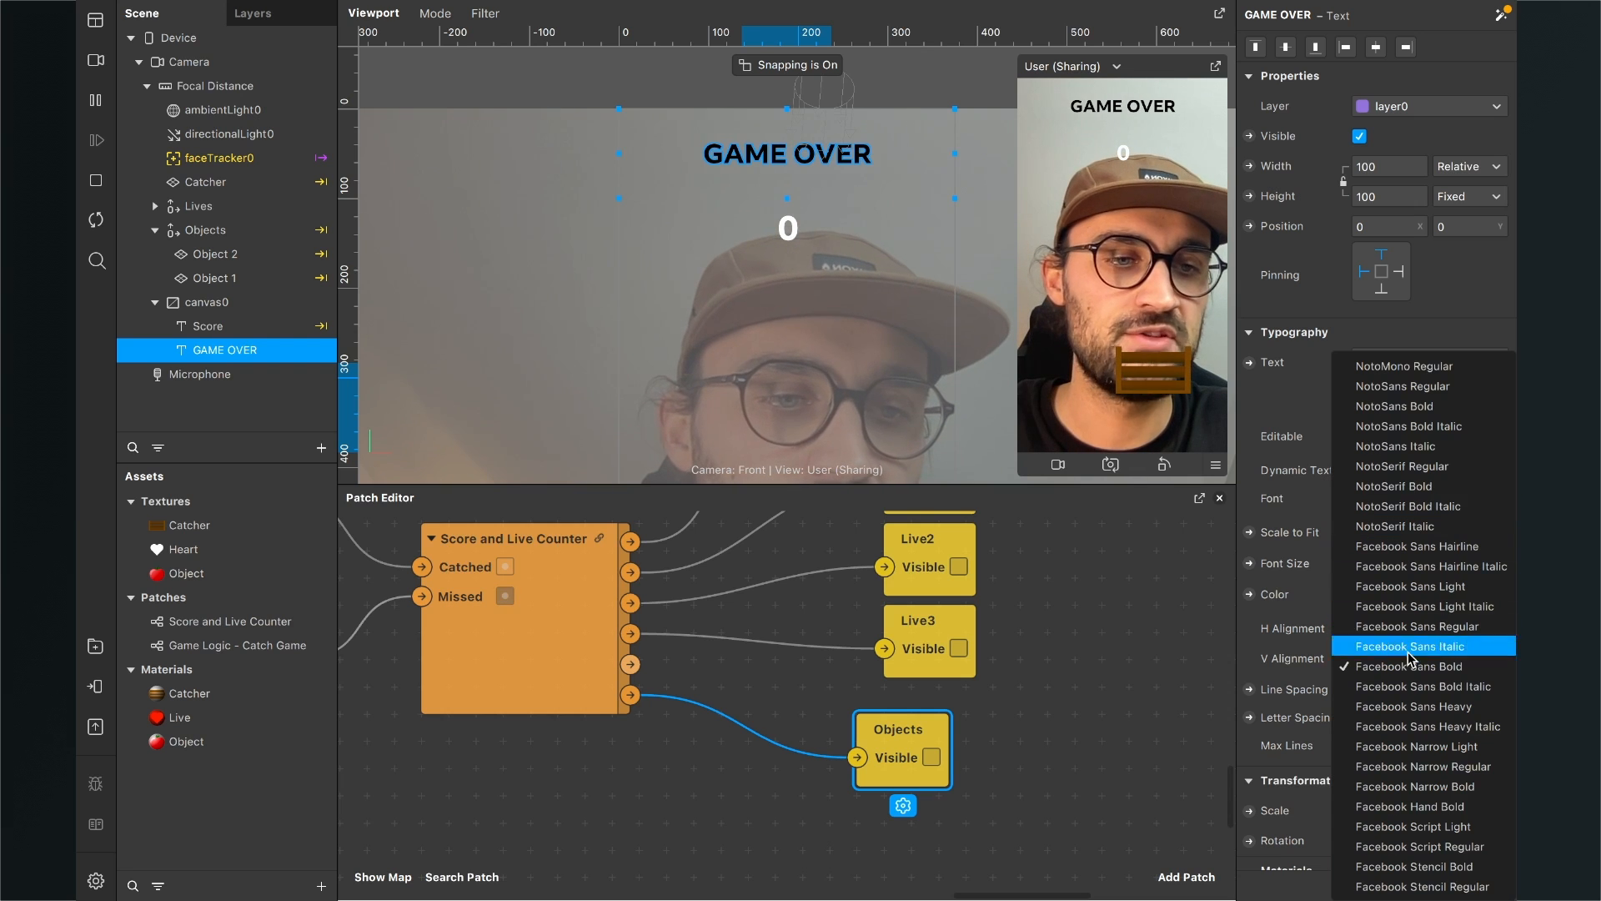
pyautogui.click(1409, 707)
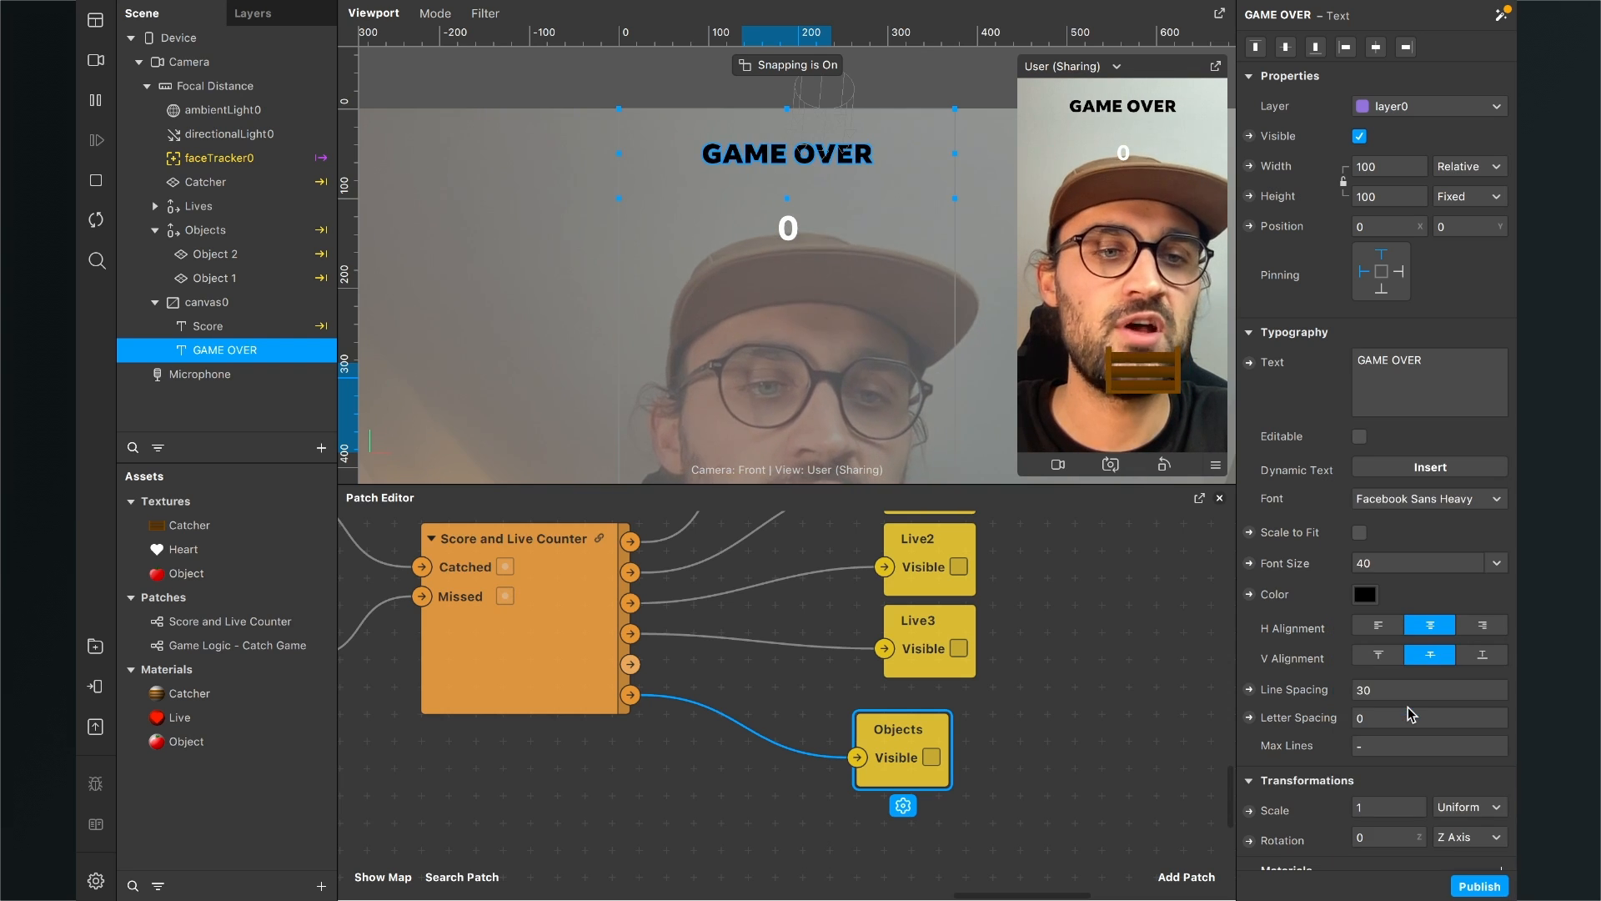
pyautogui.click(1411, 563)
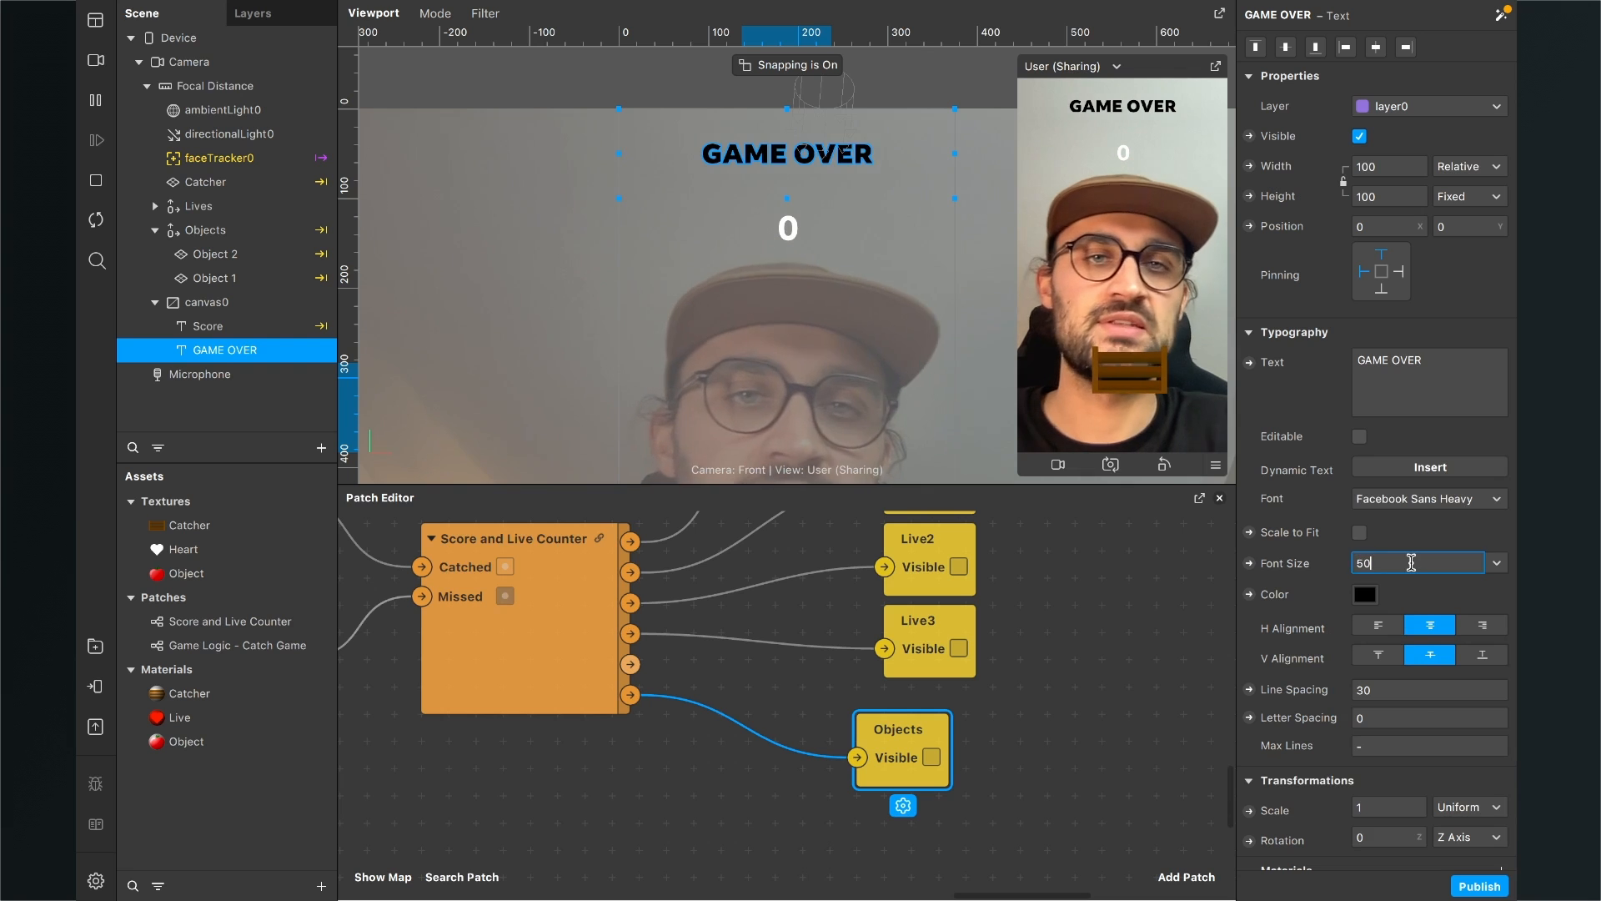
pyautogui.write('50')
pyautogui.press('Return')
pyautogui.click(1365, 595)
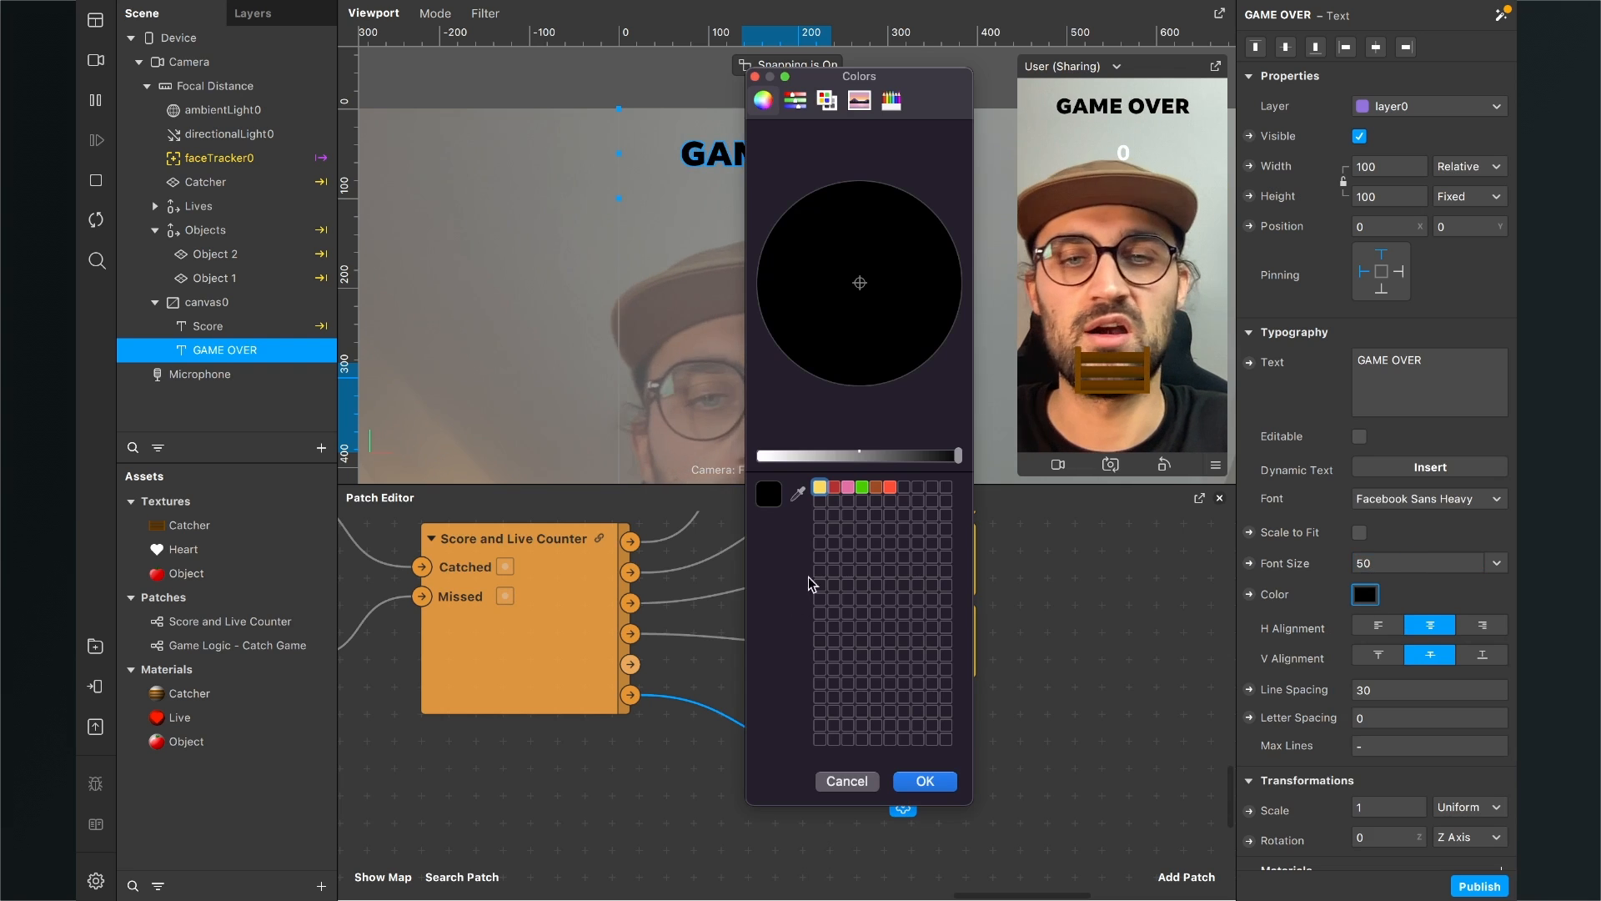
pyautogui.click(890, 487)
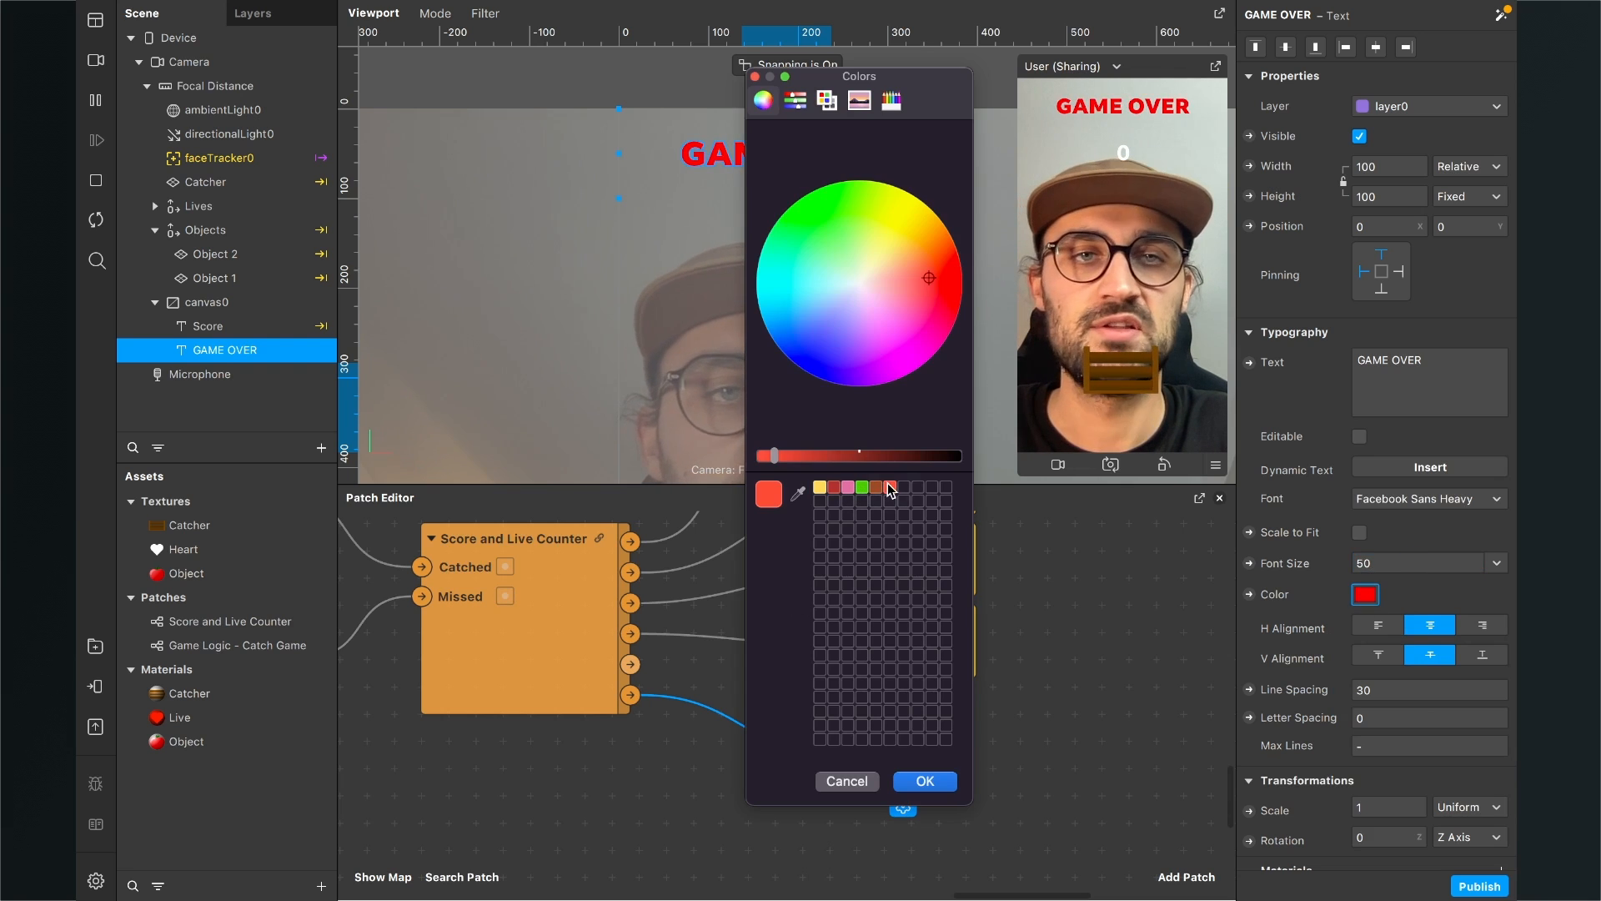
pyautogui.click(934, 787)
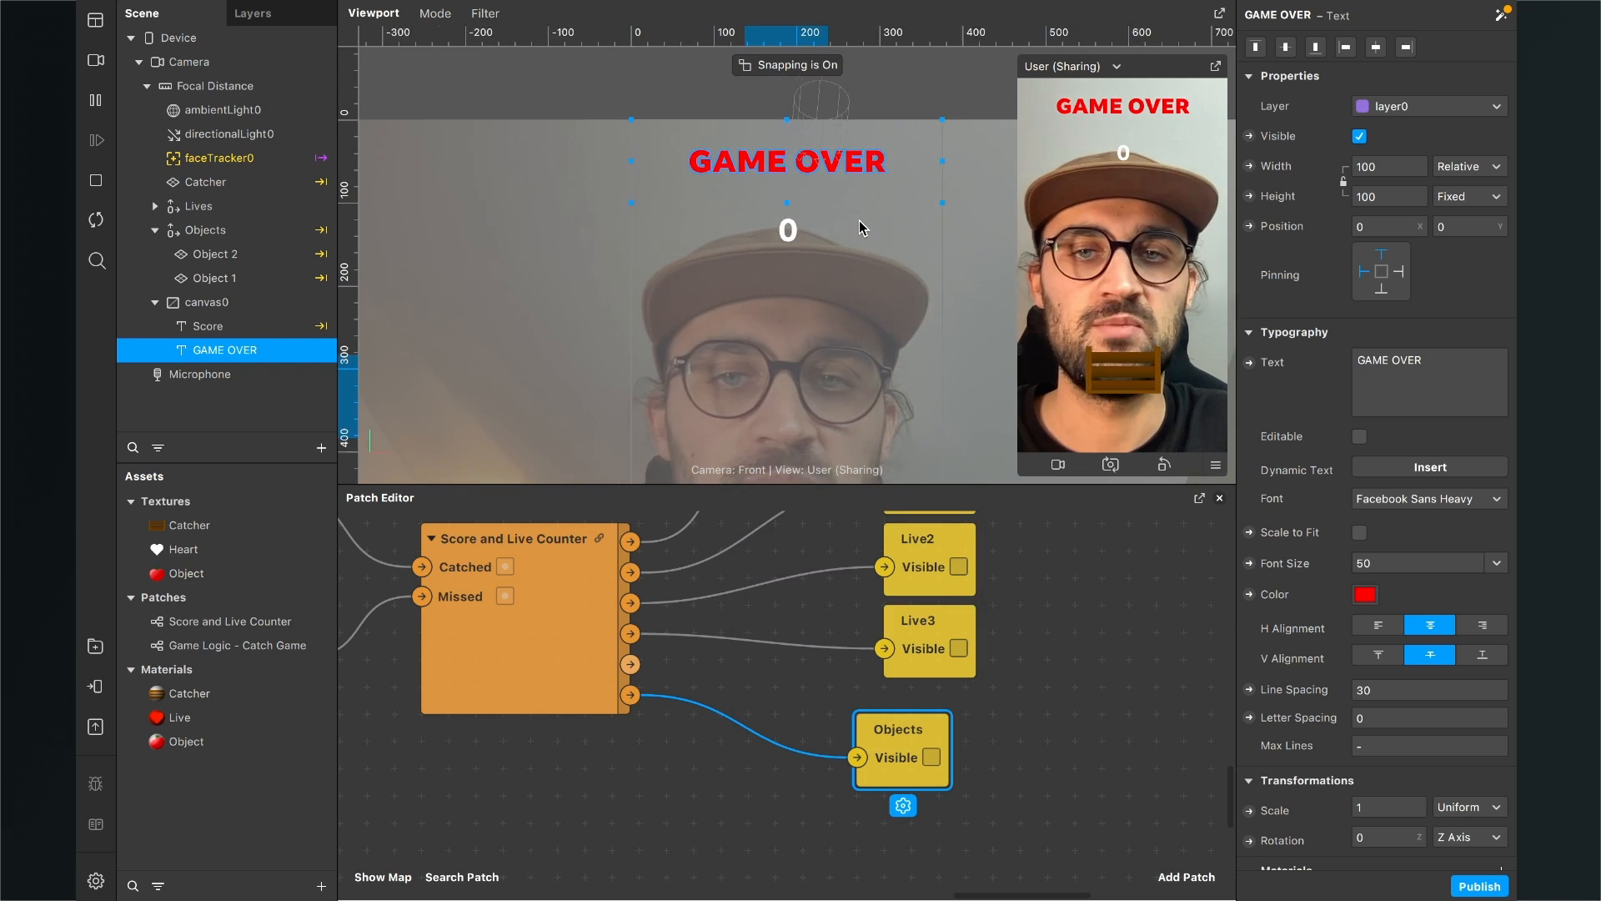
# Step: Move the GAME OVER text down the canvas to a Y position of about 283,5, below the score
pyautogui.scroll(-3, 859, 220)
pyautogui.moveTo(809, 185); pyautogui.dragTo(806, 356)
pyautogui.moveTo(899, 295); pyautogui.dragTo(905, 186, button='middle')
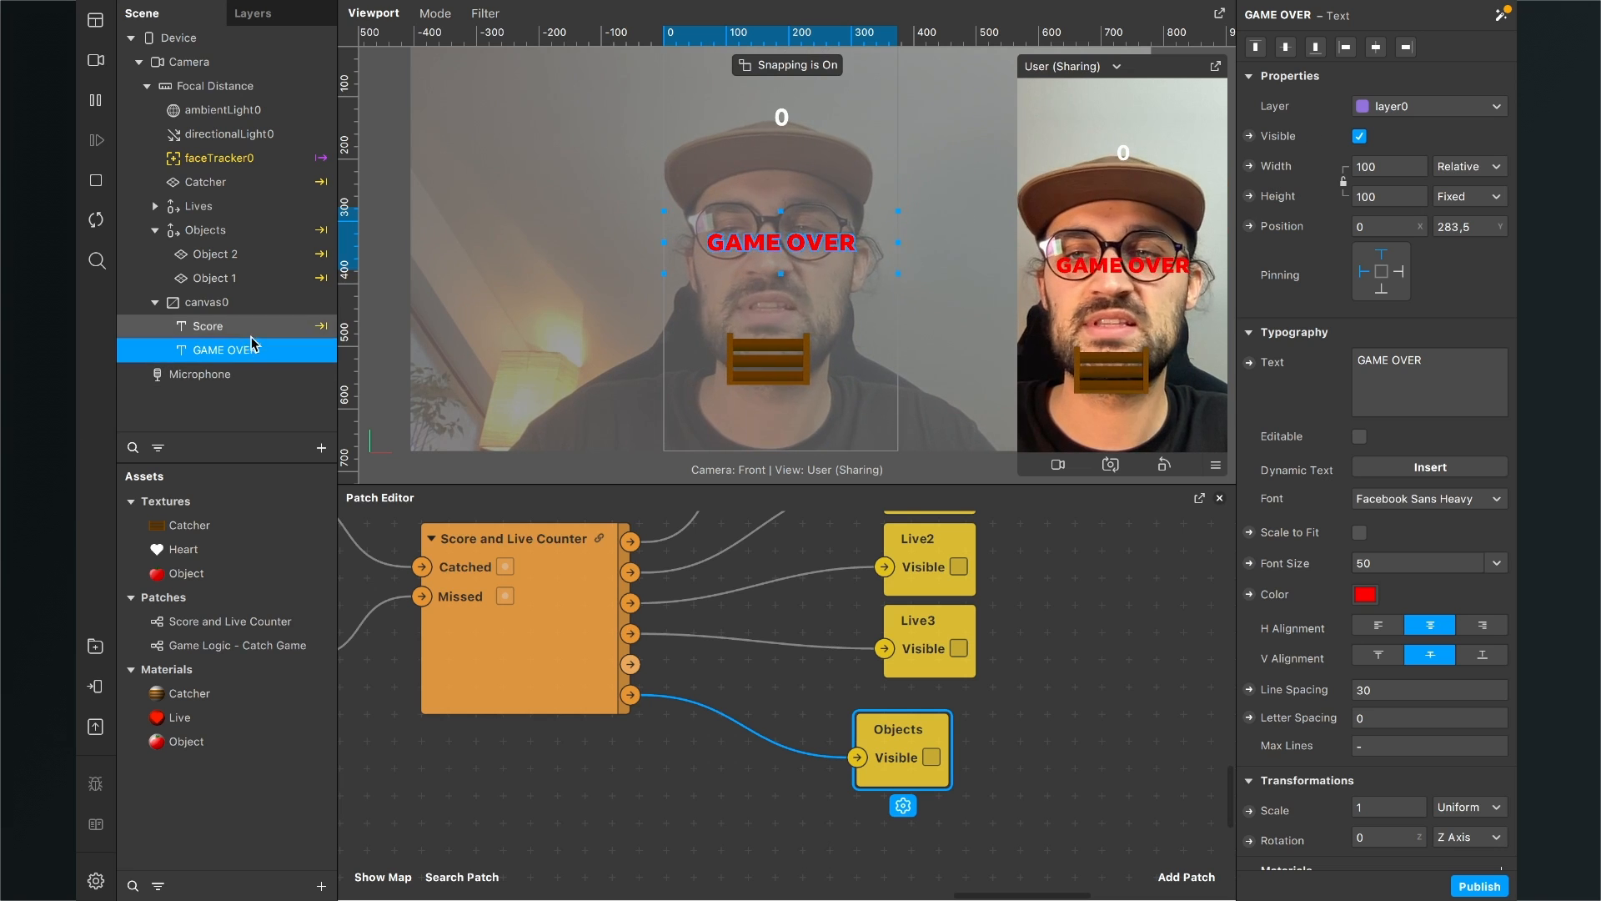
# Step: Drive a Visible patch for the GAME OVER text, placed above the Objects patch, from the counter's Game Over output and restart the preview
pyautogui.click(1249, 136)
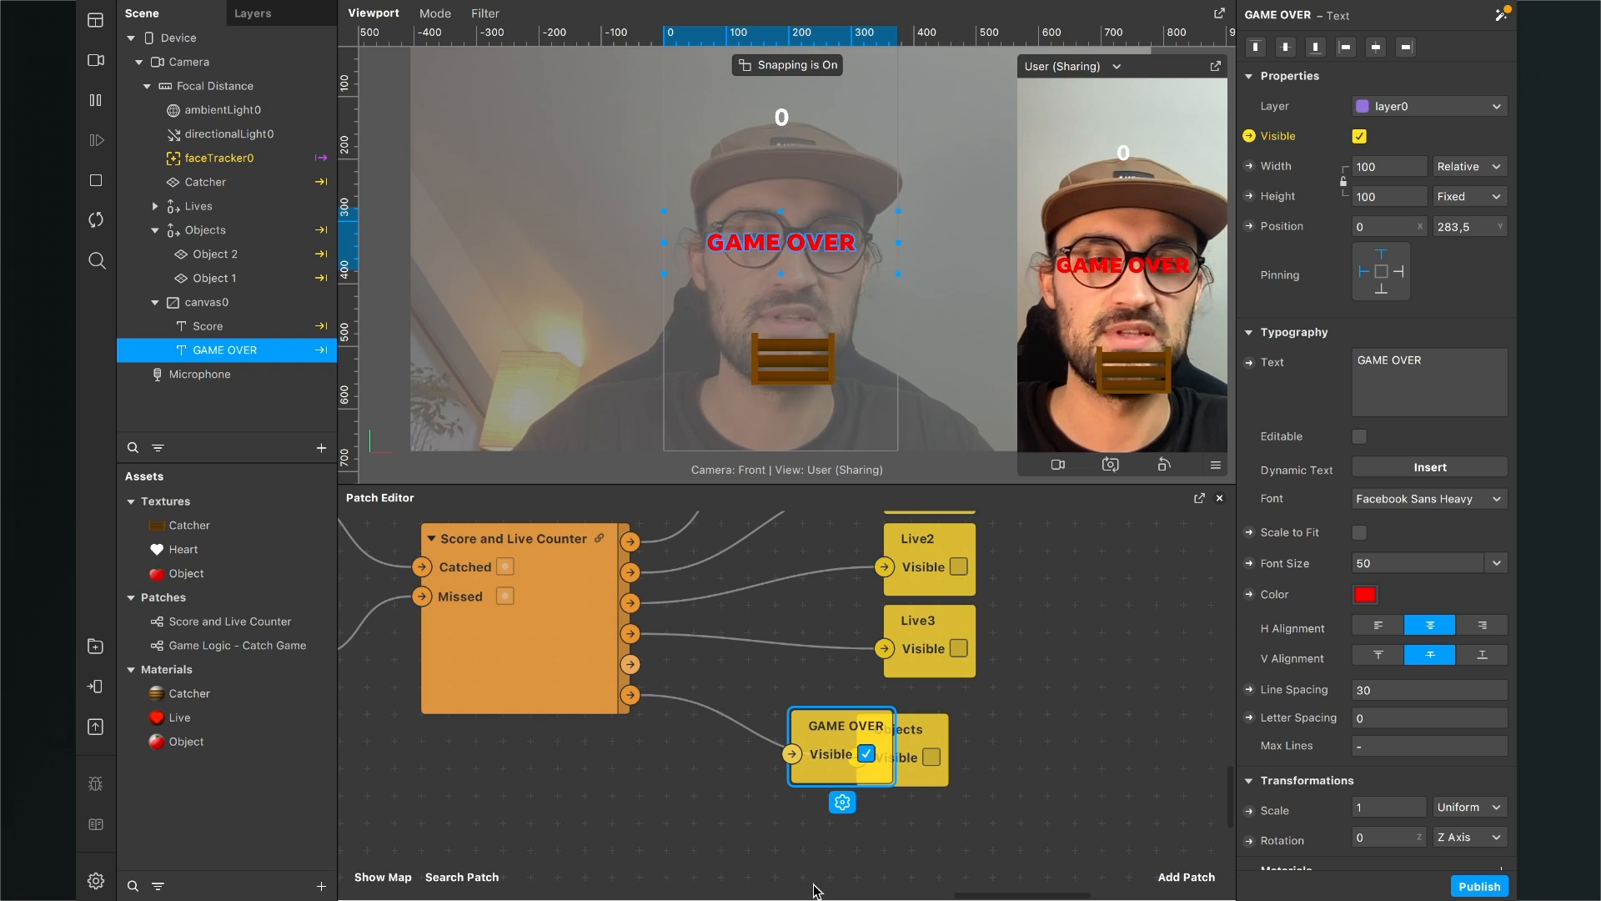
pyautogui.moveTo(913, 777); pyautogui.dragTo(913, 887)
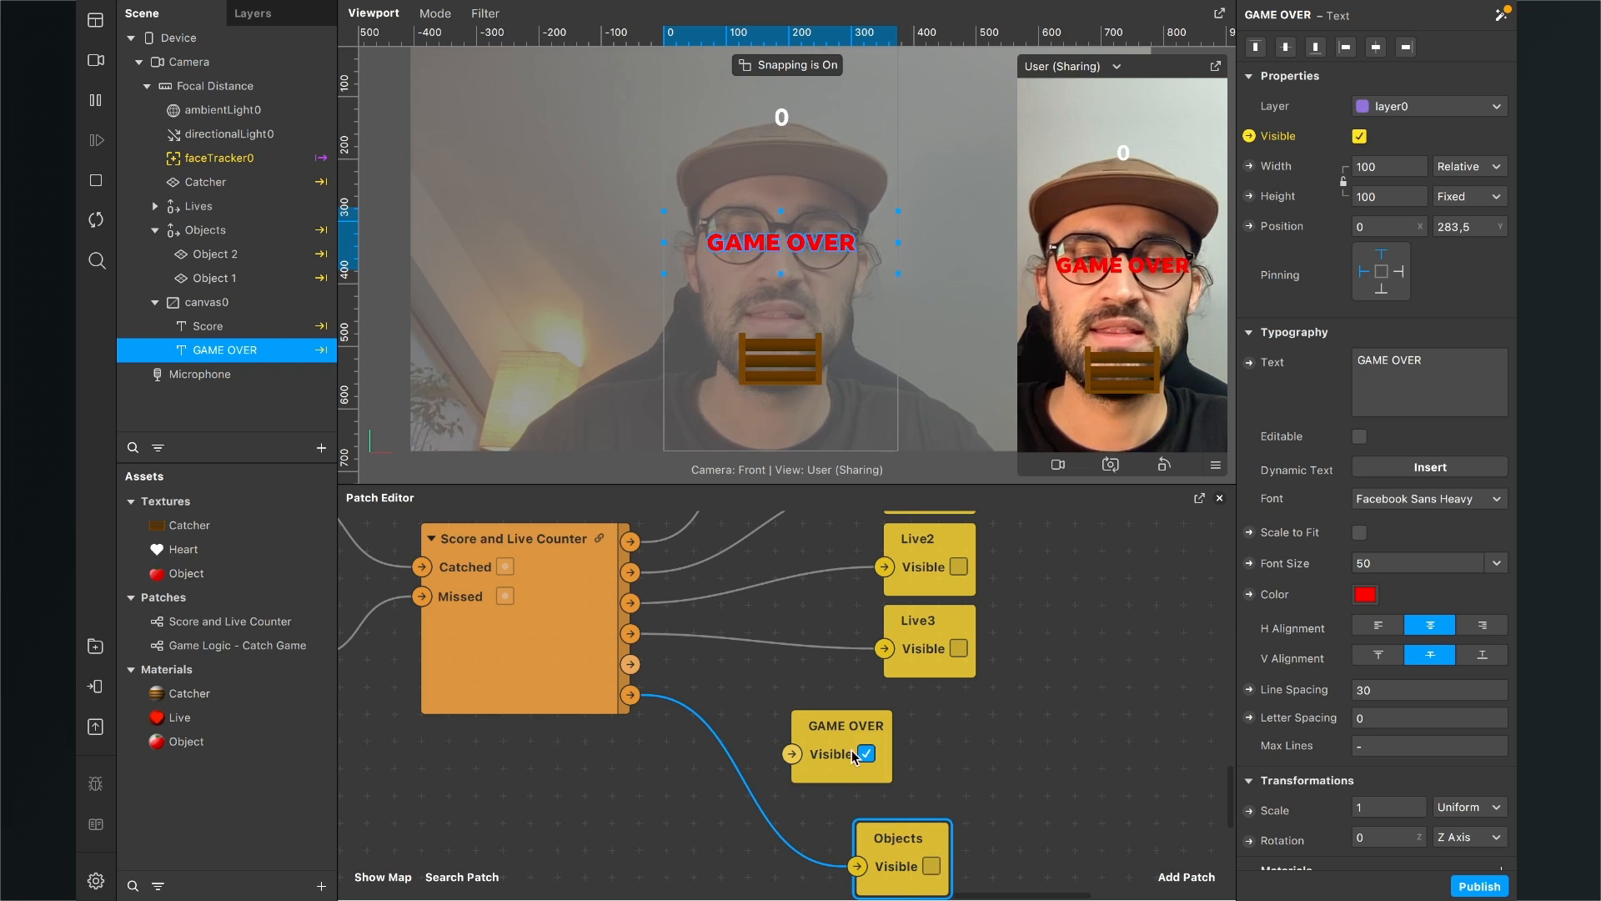
pyautogui.moveTo(881, 747); pyautogui.dragTo(946, 751)
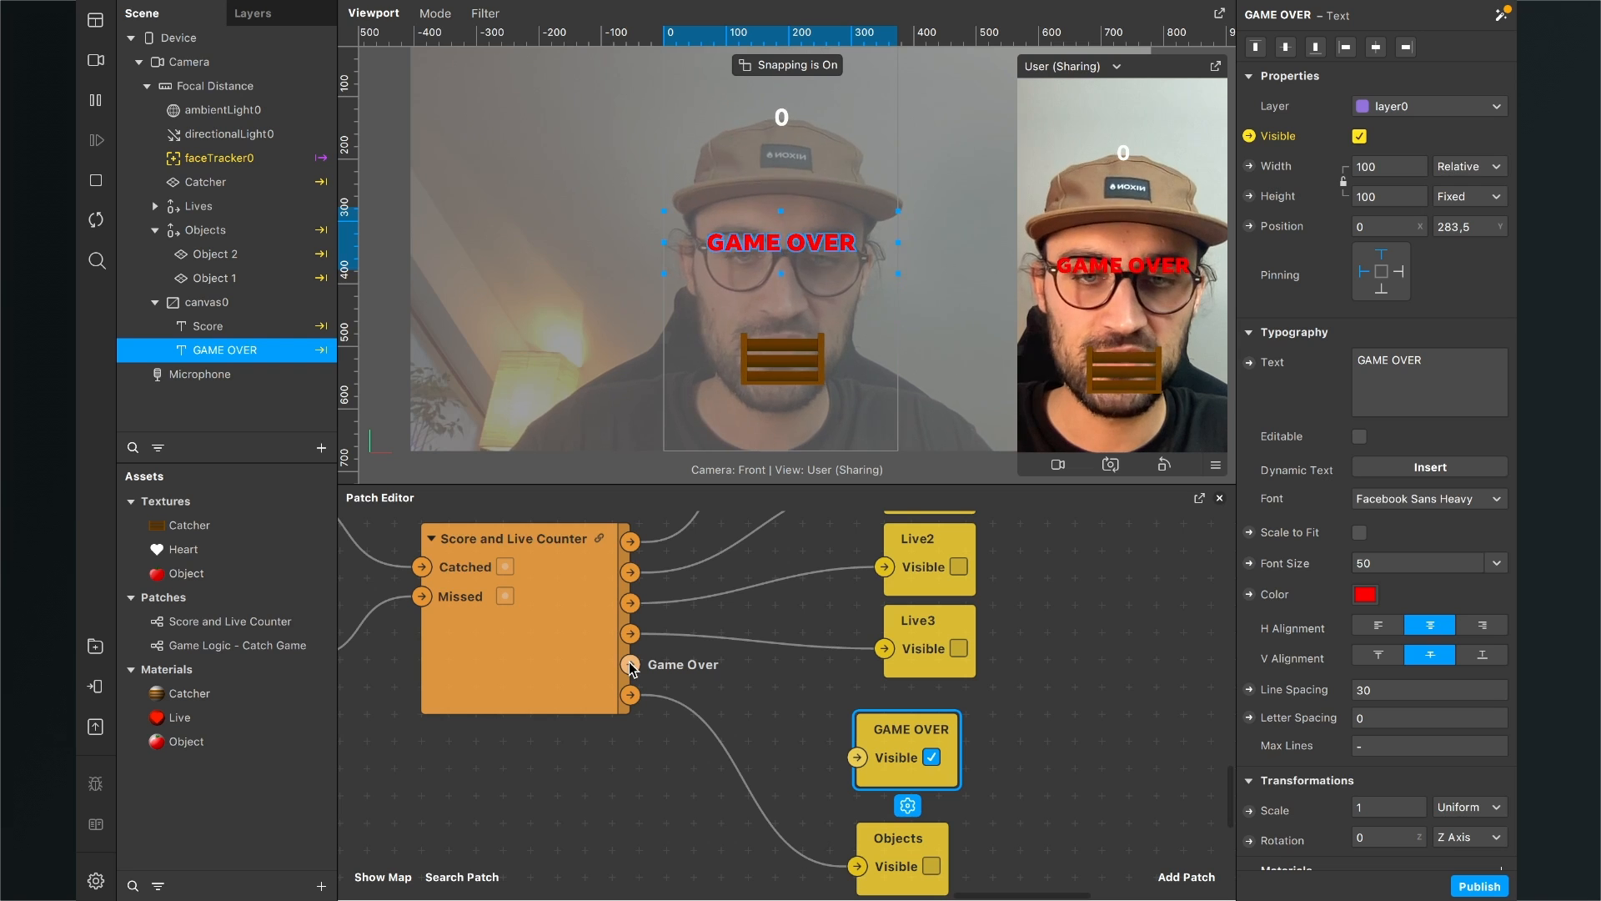
pyautogui.moveTo(629, 664); pyautogui.dragTo(857, 757)
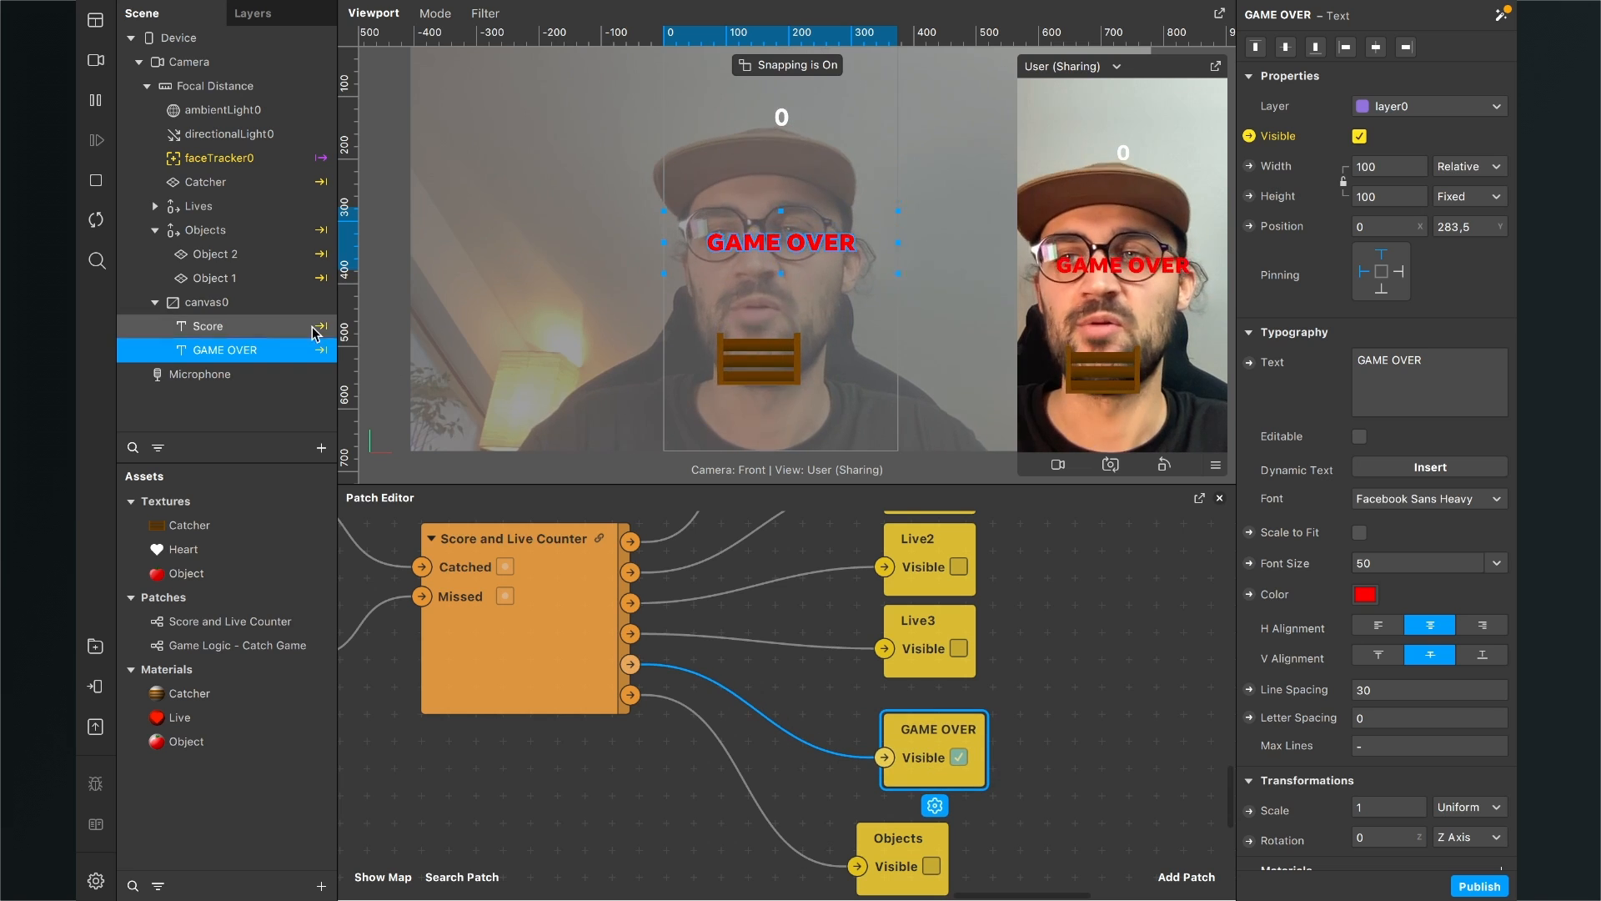
pyautogui.click(97, 222)
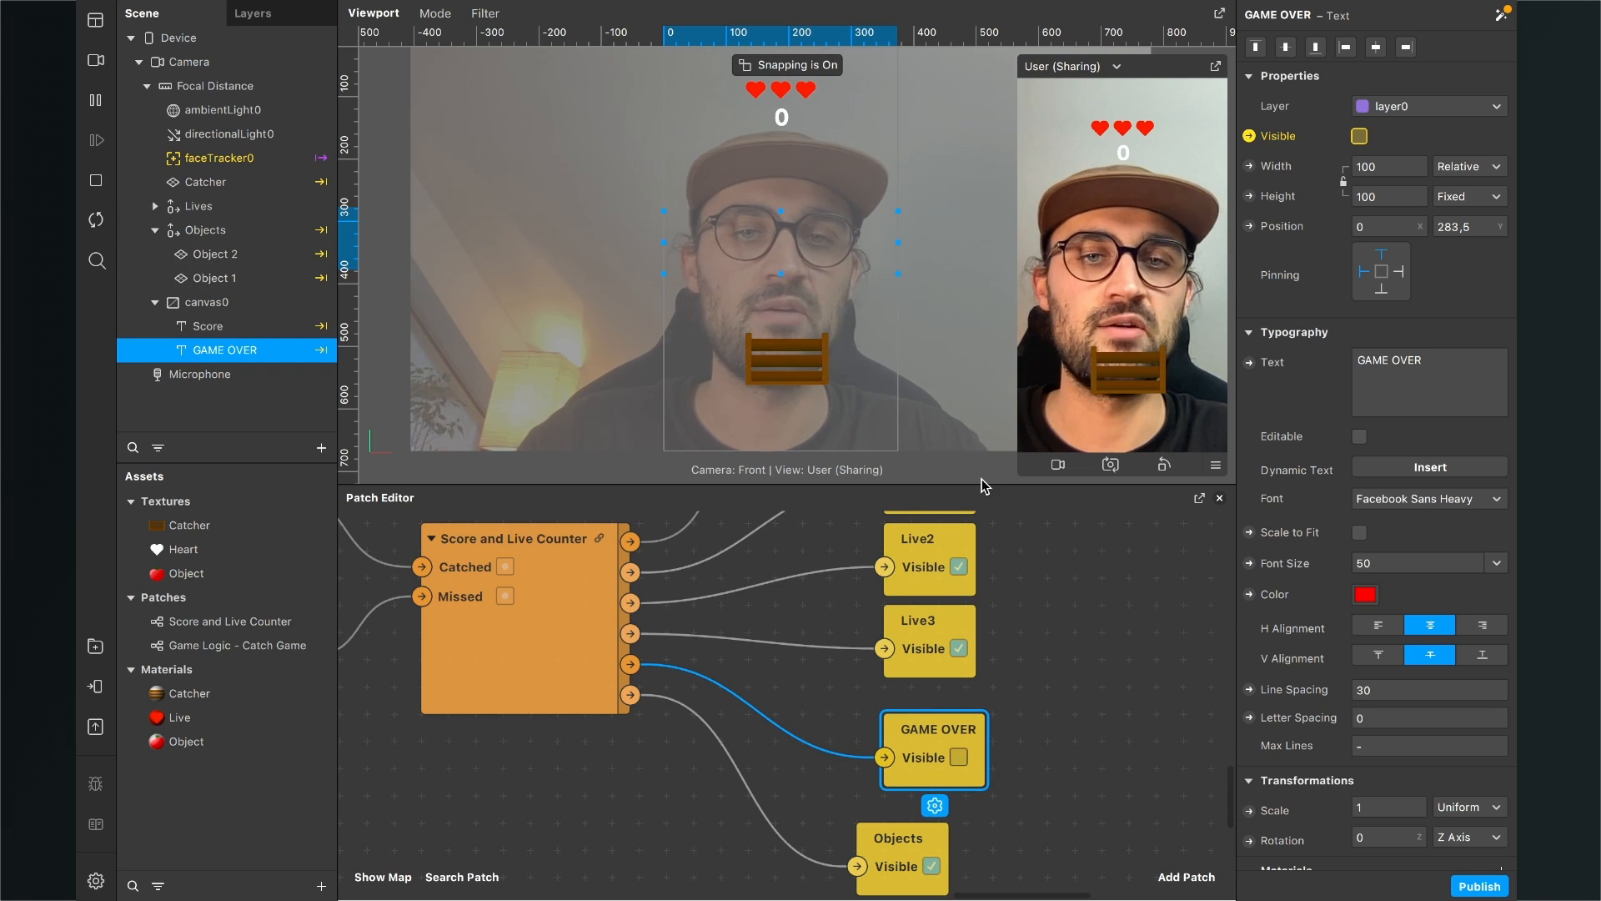
# Step: Set X - Tolerance to 0,1 on Object 2's Game Logic - Catch Game patch and restart the preview to test it
pyautogui.scroll(-5, 982, 496)
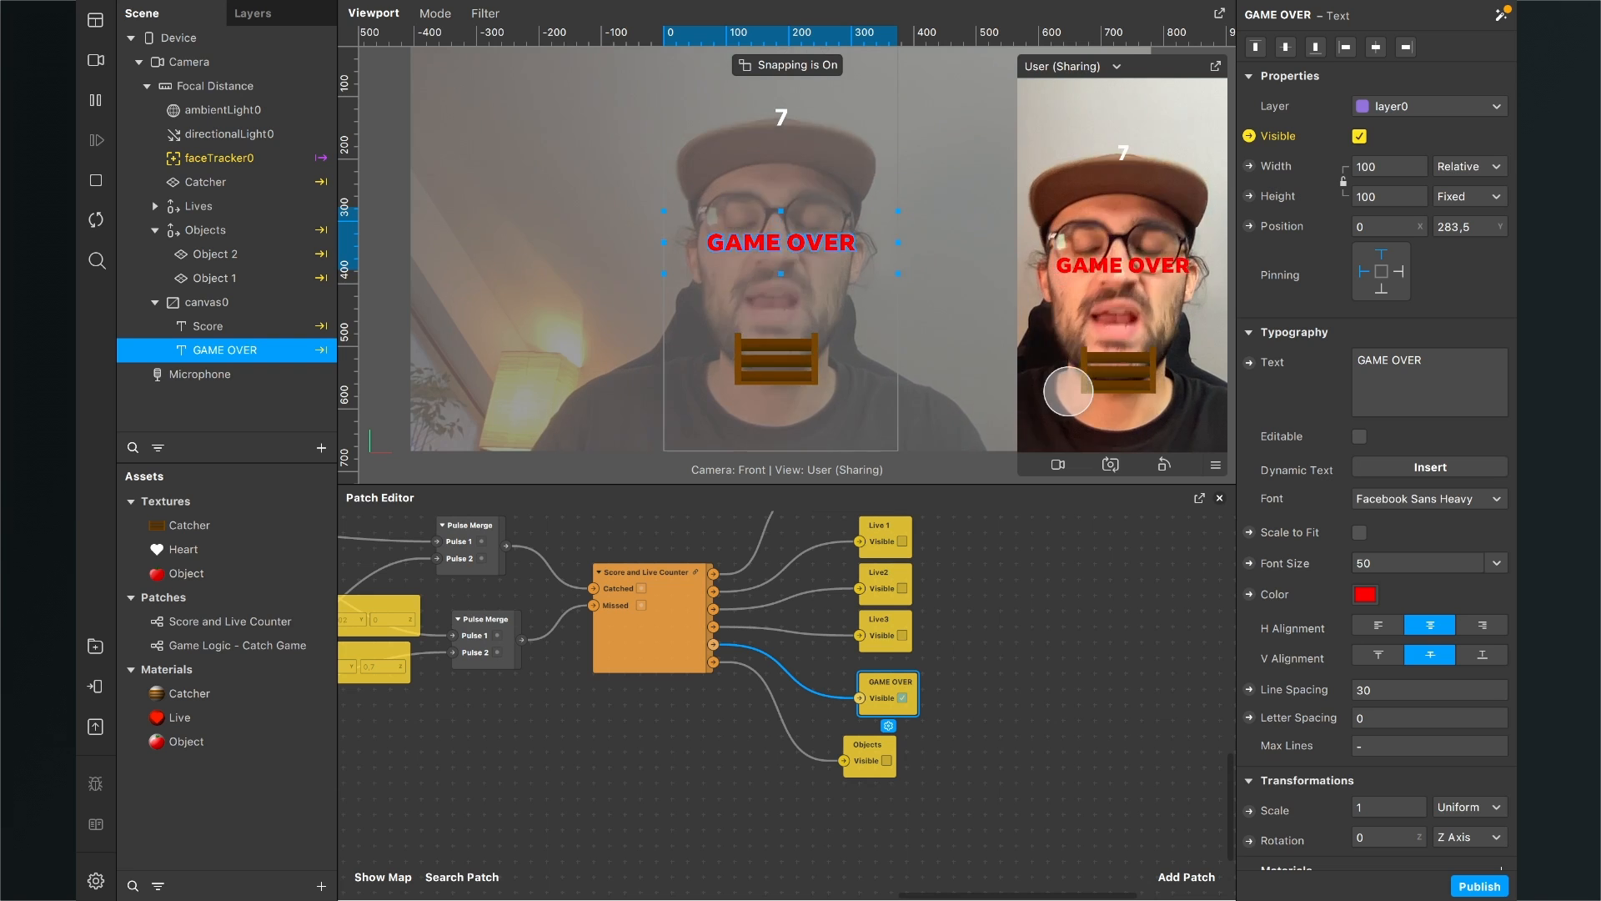
pyautogui.hscroll(-10, 603, 665)
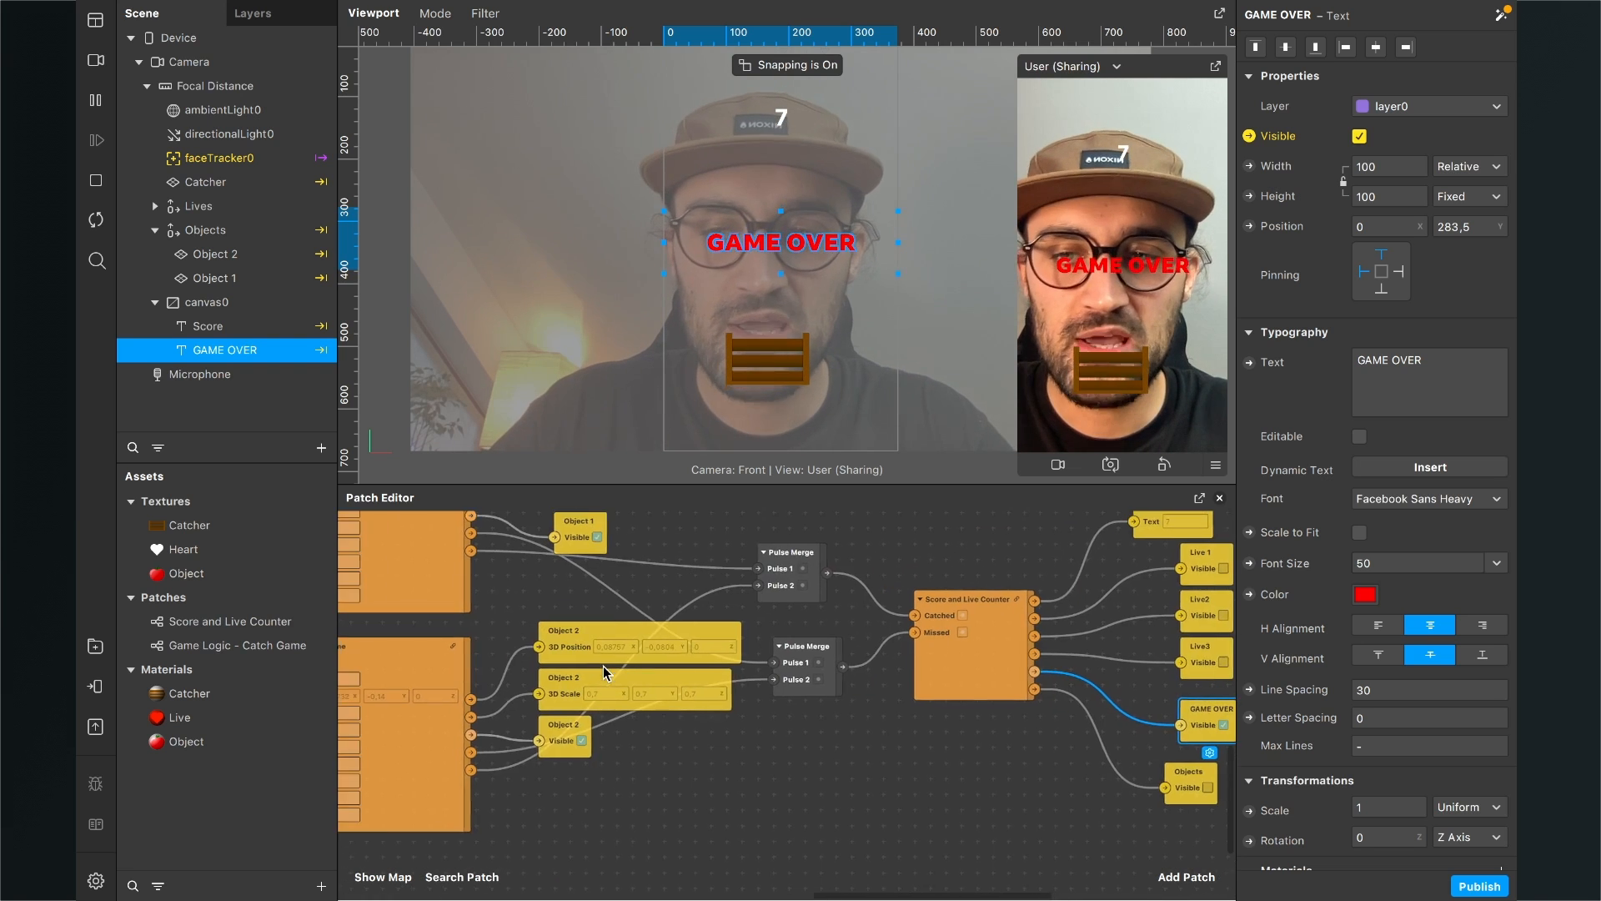
pyautogui.keyDown('ctrl'); pyautogui.scroll(5, 597, 673); pyautogui.keyUp('ctrl')
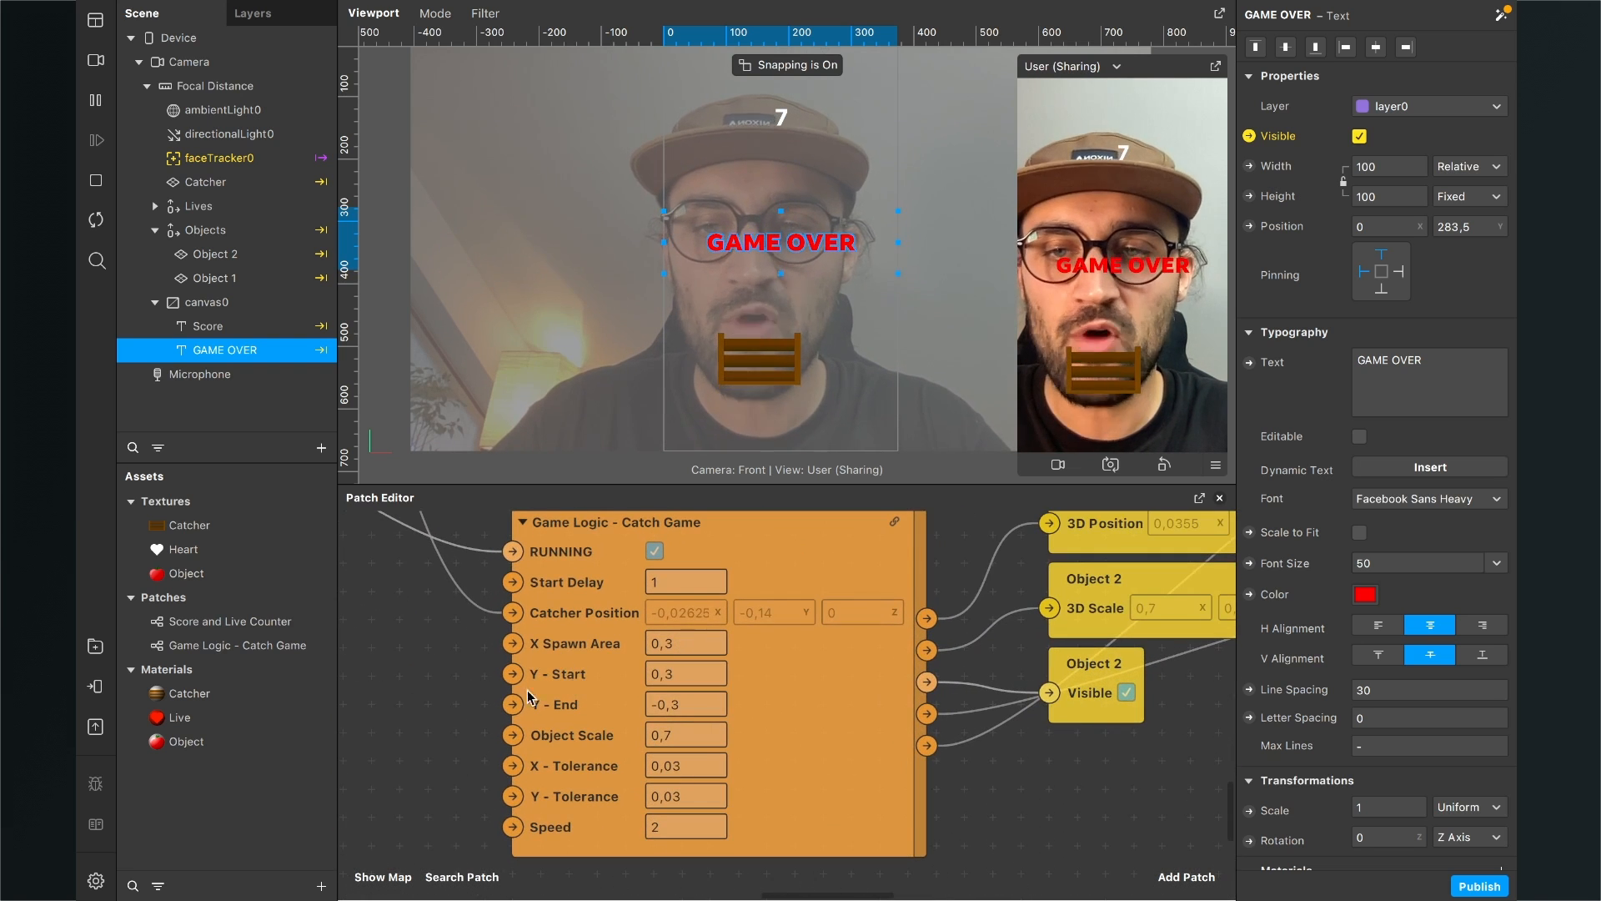
pyautogui.keyDown('ctrl'); pyautogui.scroll(1, 632, 700); pyautogui.keyUp('ctrl')
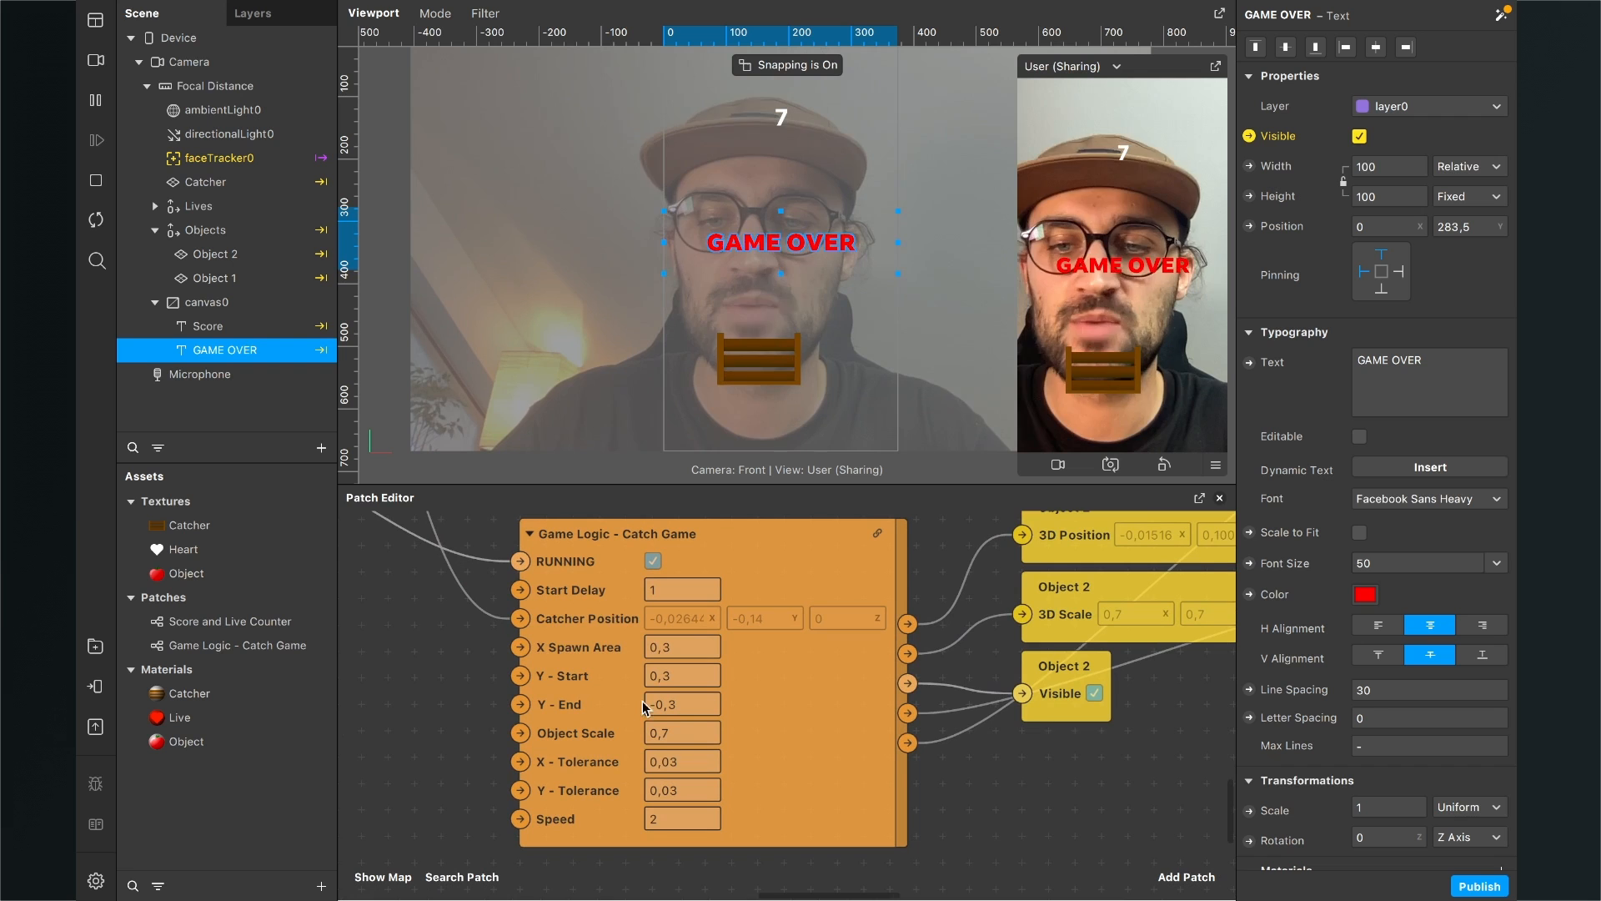
pyautogui.click(682, 761)
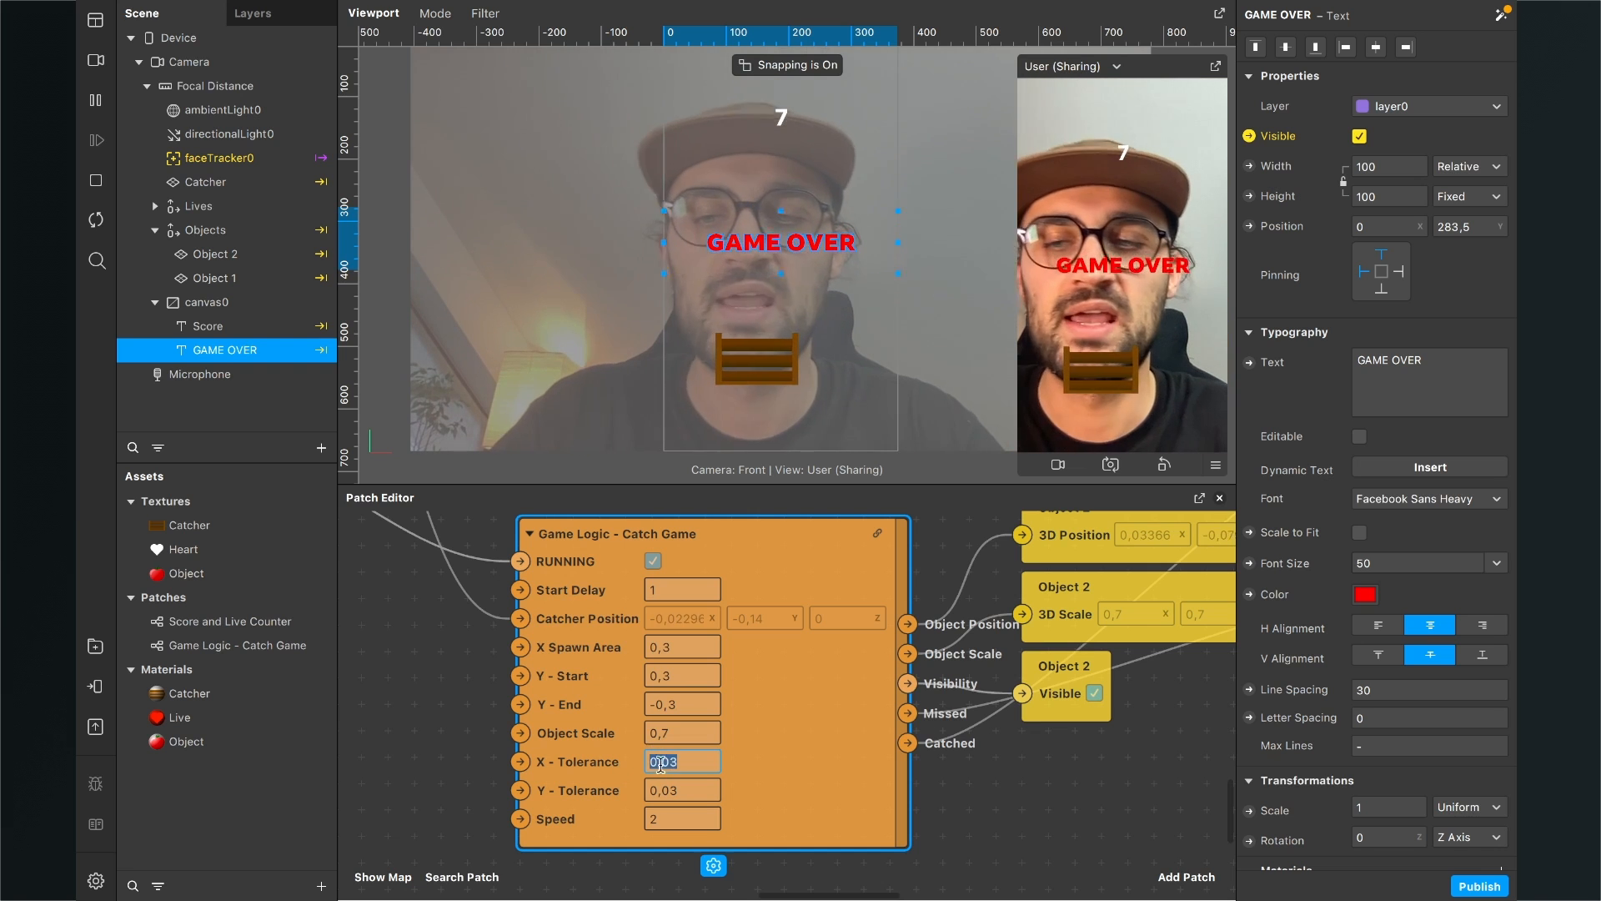
pyautogui.click(755, 790)
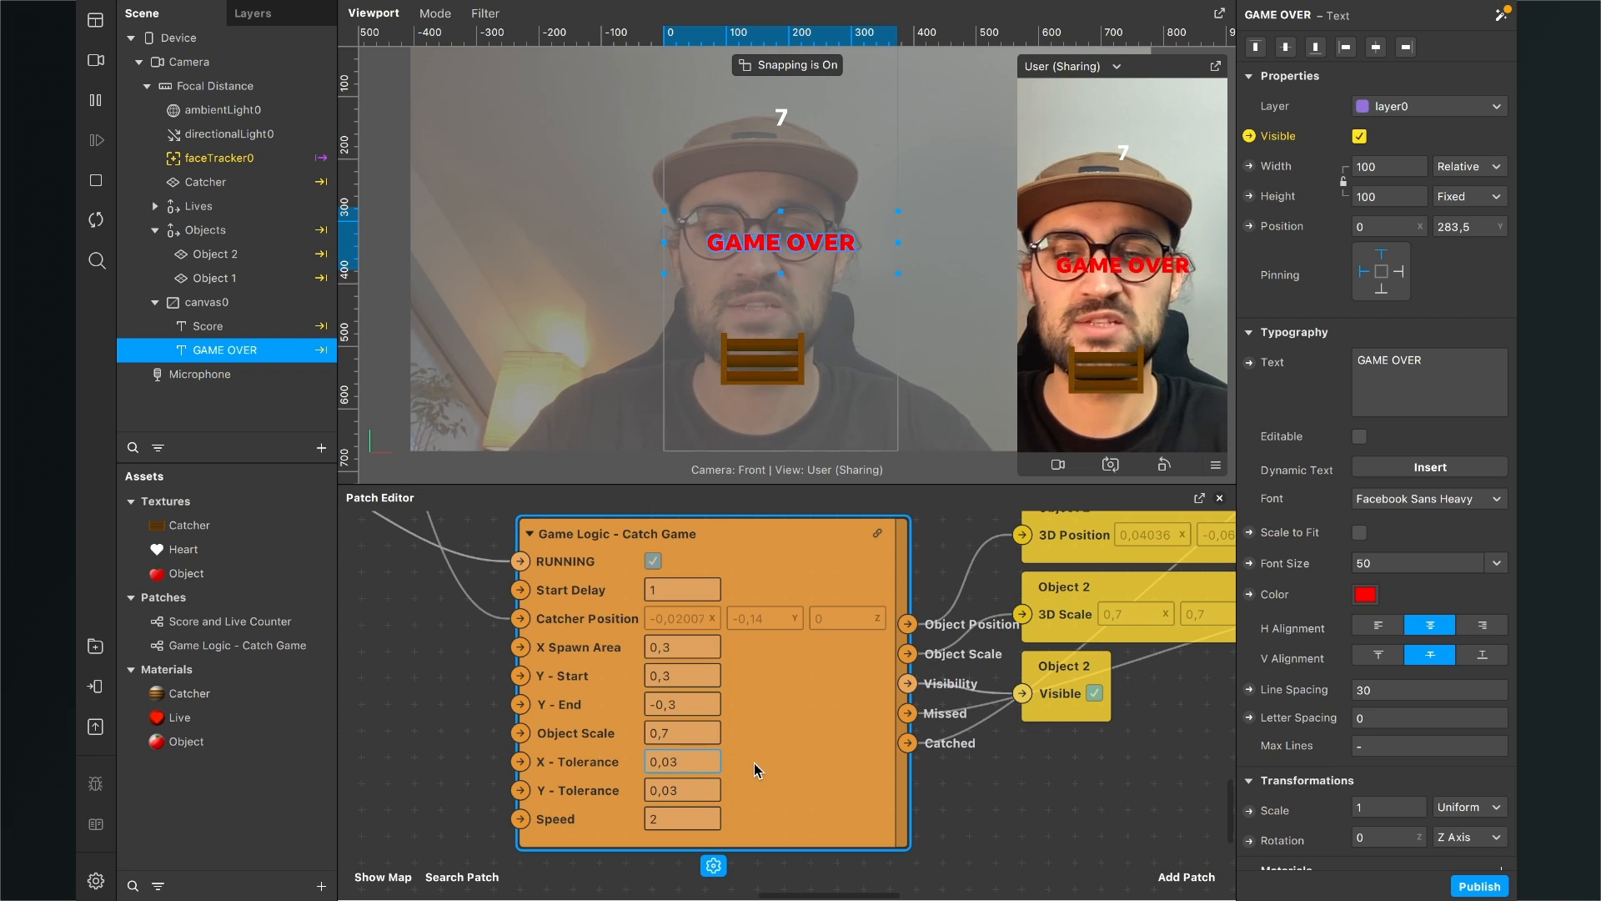
pyautogui.press('BackSpace')
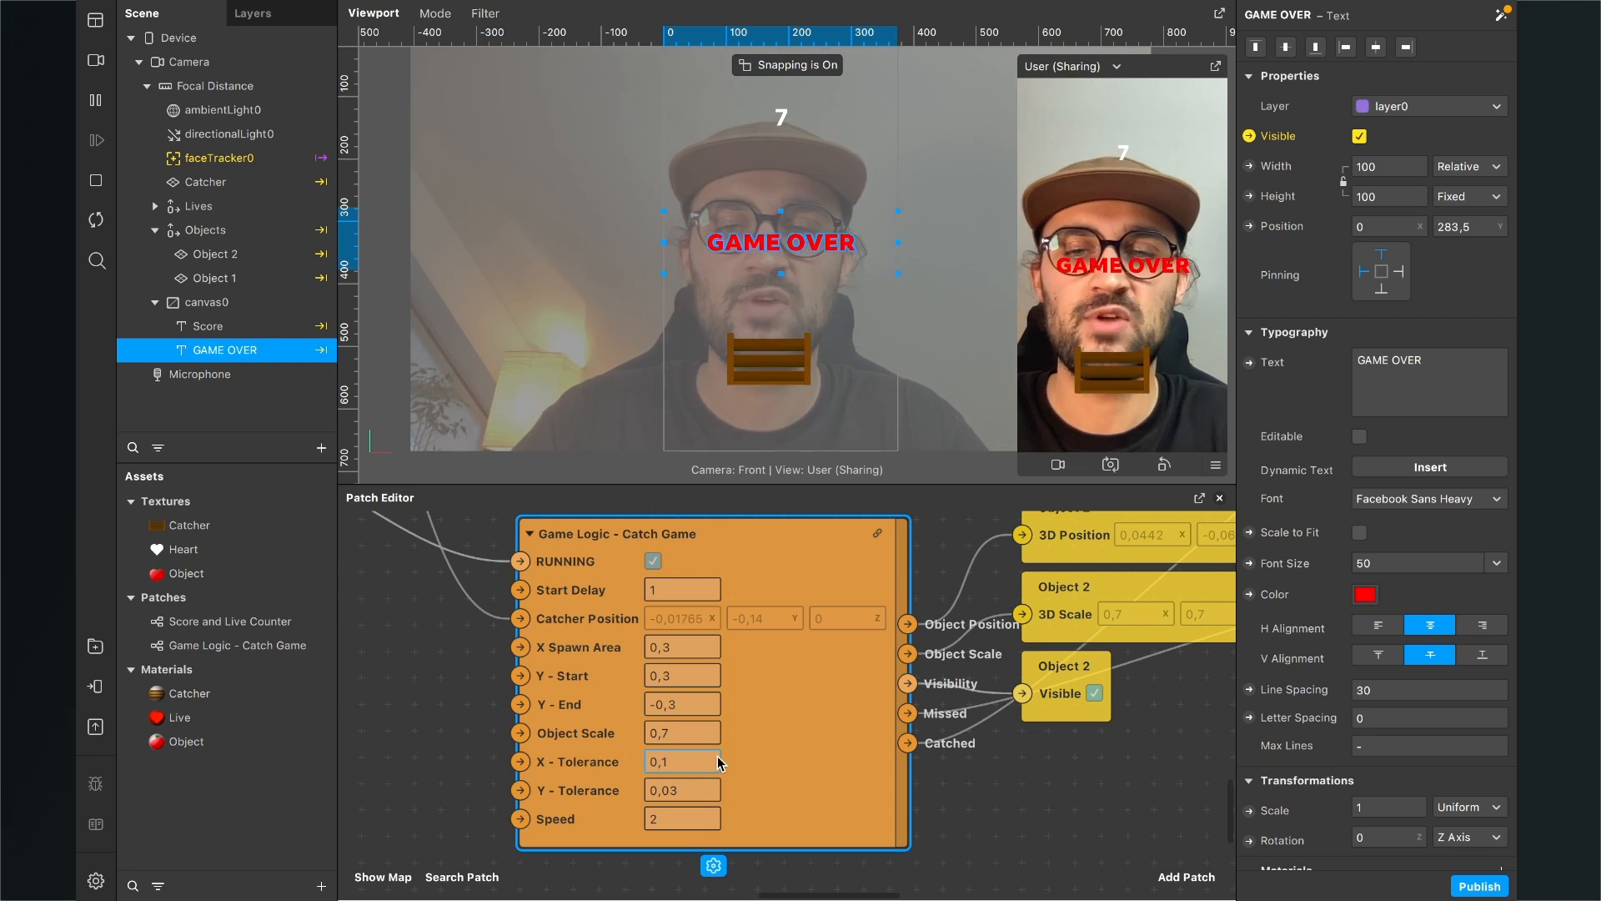
pyautogui.click(97, 221)
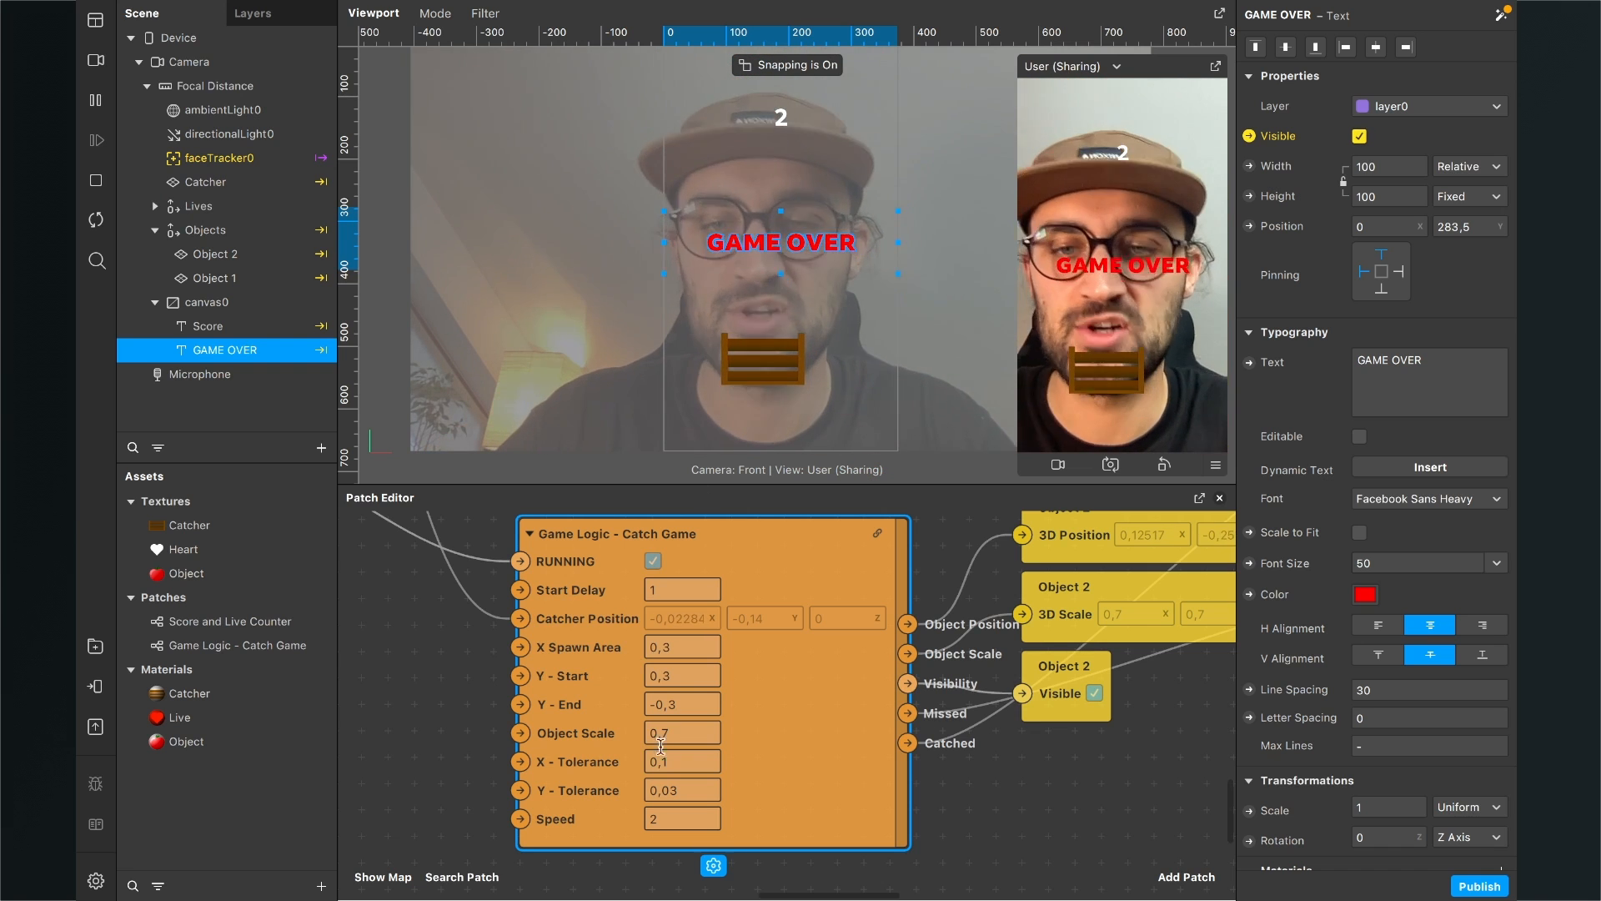
# Step: Set X - Tolerance to 0,1 on Object 1's Game Logic - Catch Game patch and restart the preview
pyautogui.scroll(5, 752, 825)
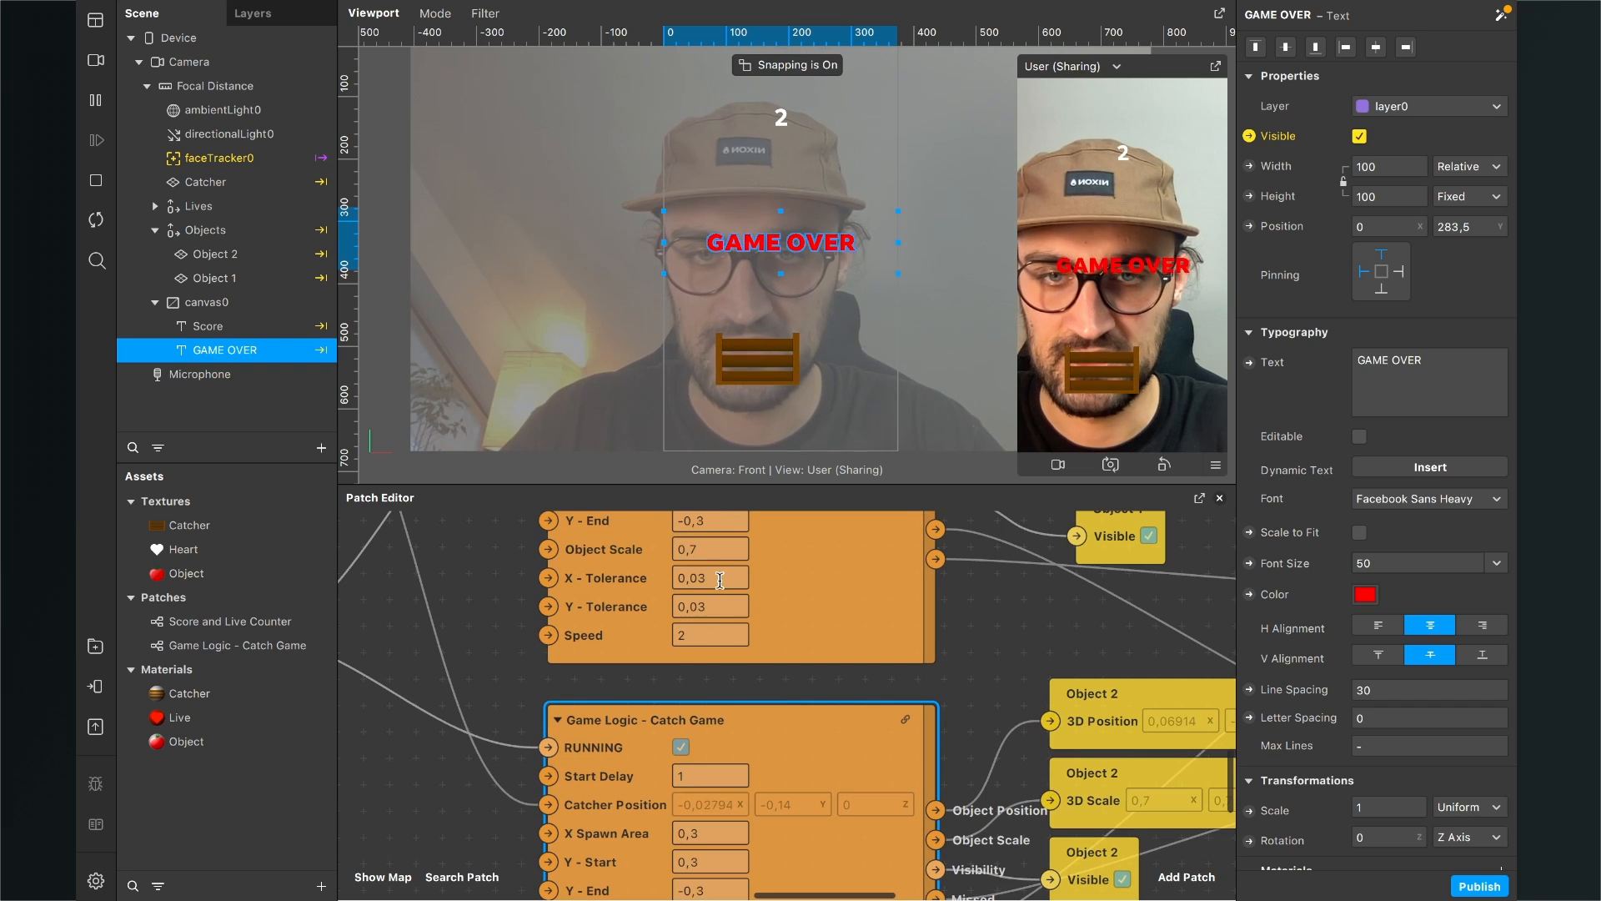
pyautogui.click(720, 581)
pyautogui.press('BackSpace')
pyautogui.press('BackSpace')
pyautogui.write('1')
pyautogui.press('Return')
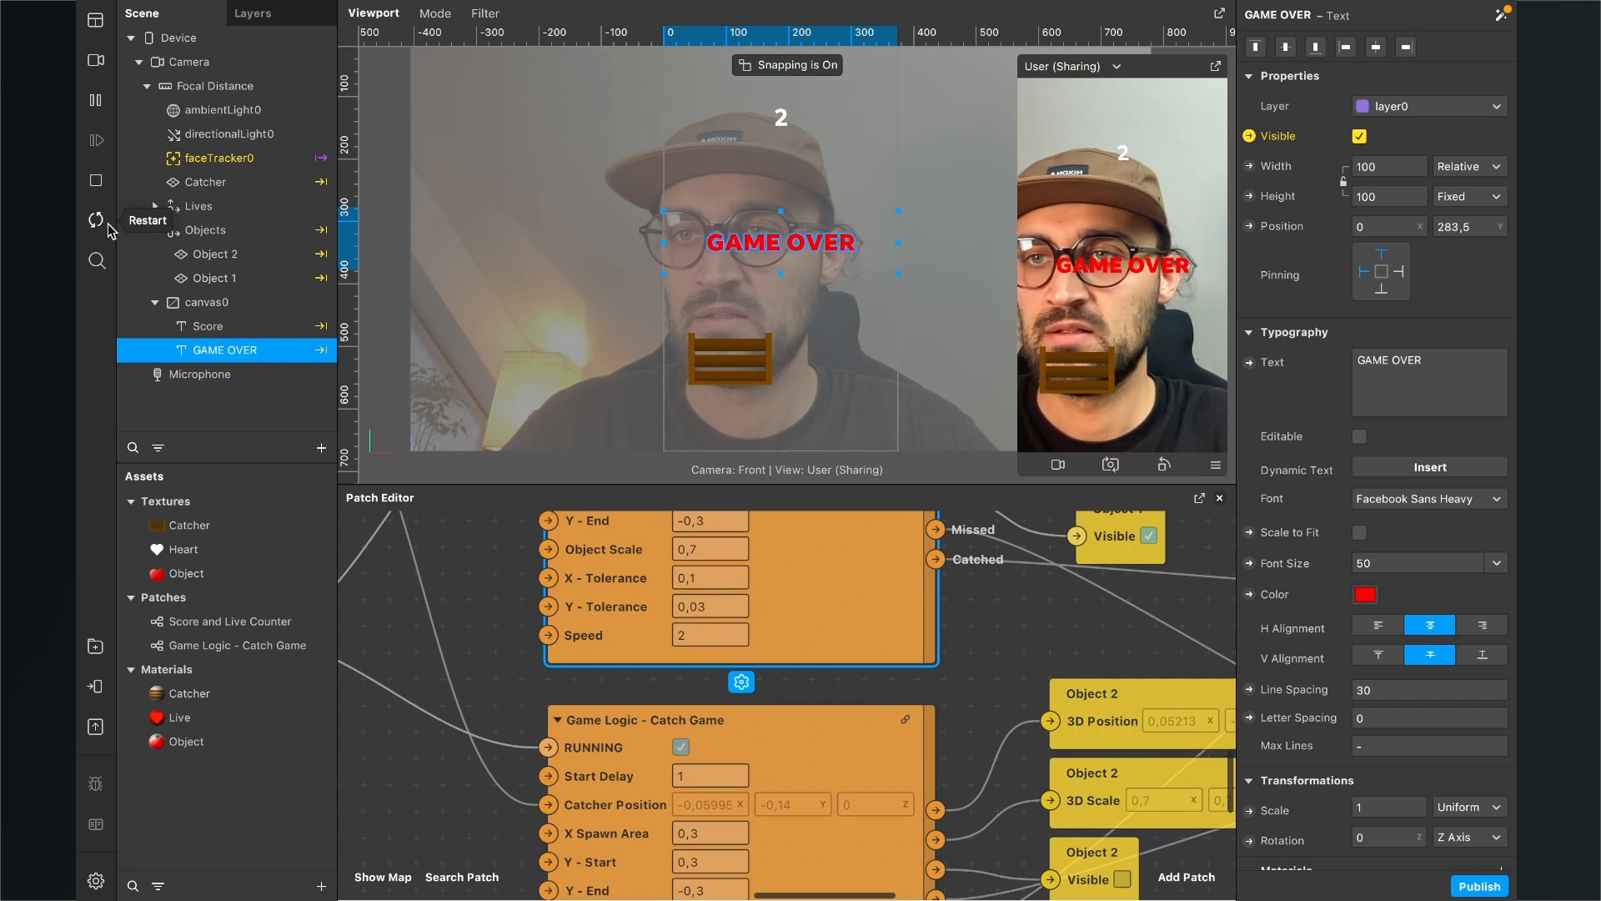
pyautogui.click(107, 226)
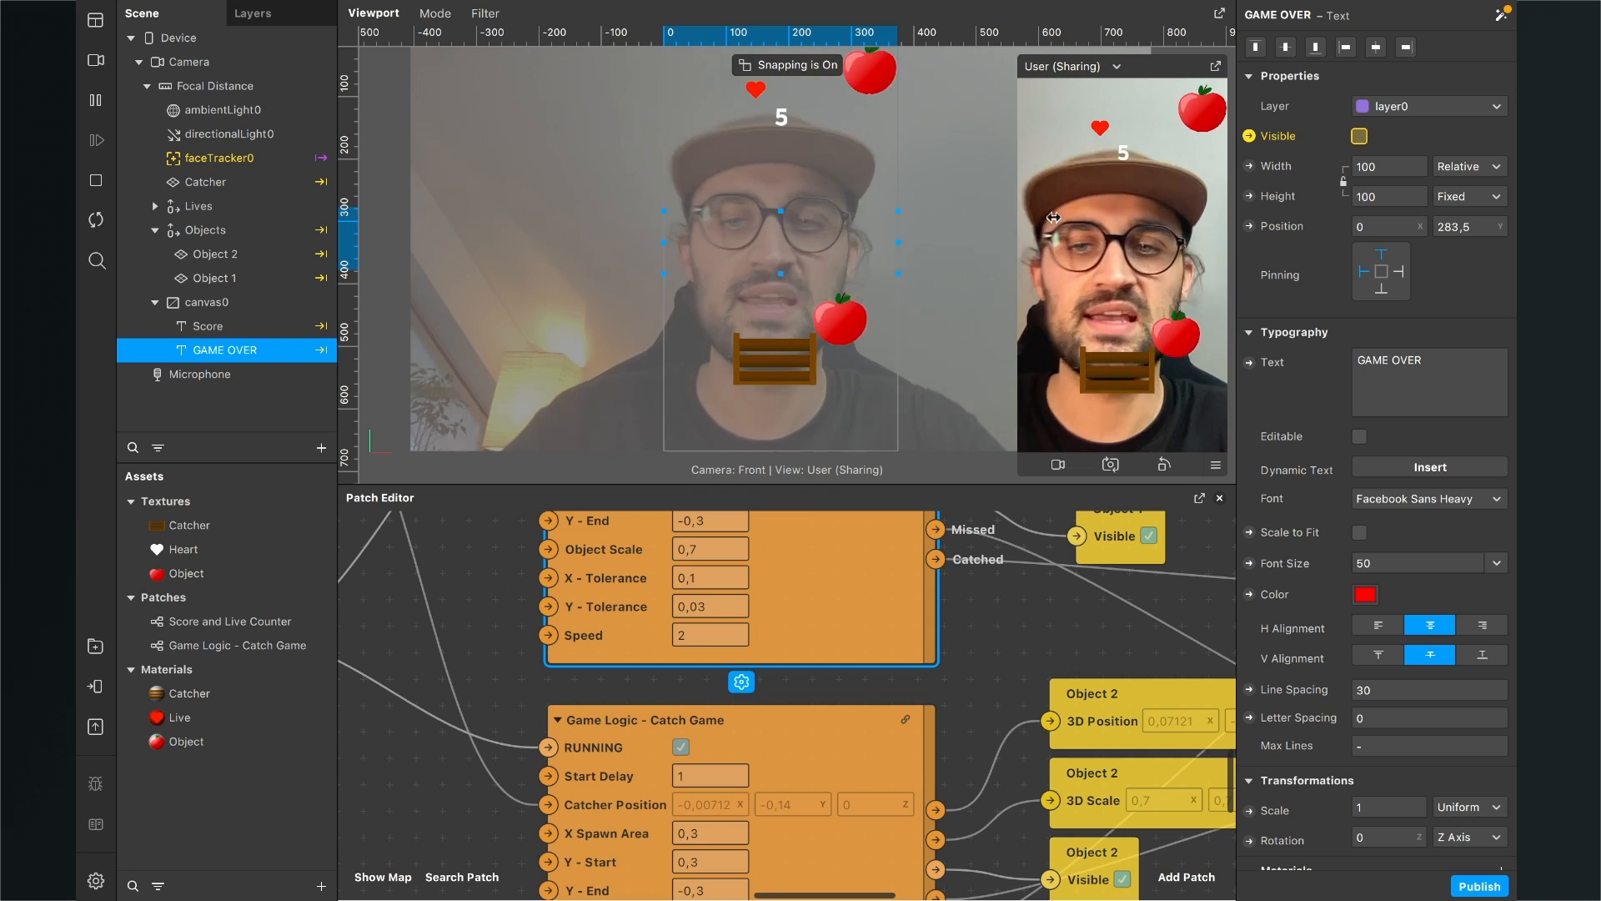
# Step: Set X - Tolerance to 0,03 on both Game Logic - Catch Game patches, for Object 2 and Object 1
pyautogui.scroll(-5, 698, 680)
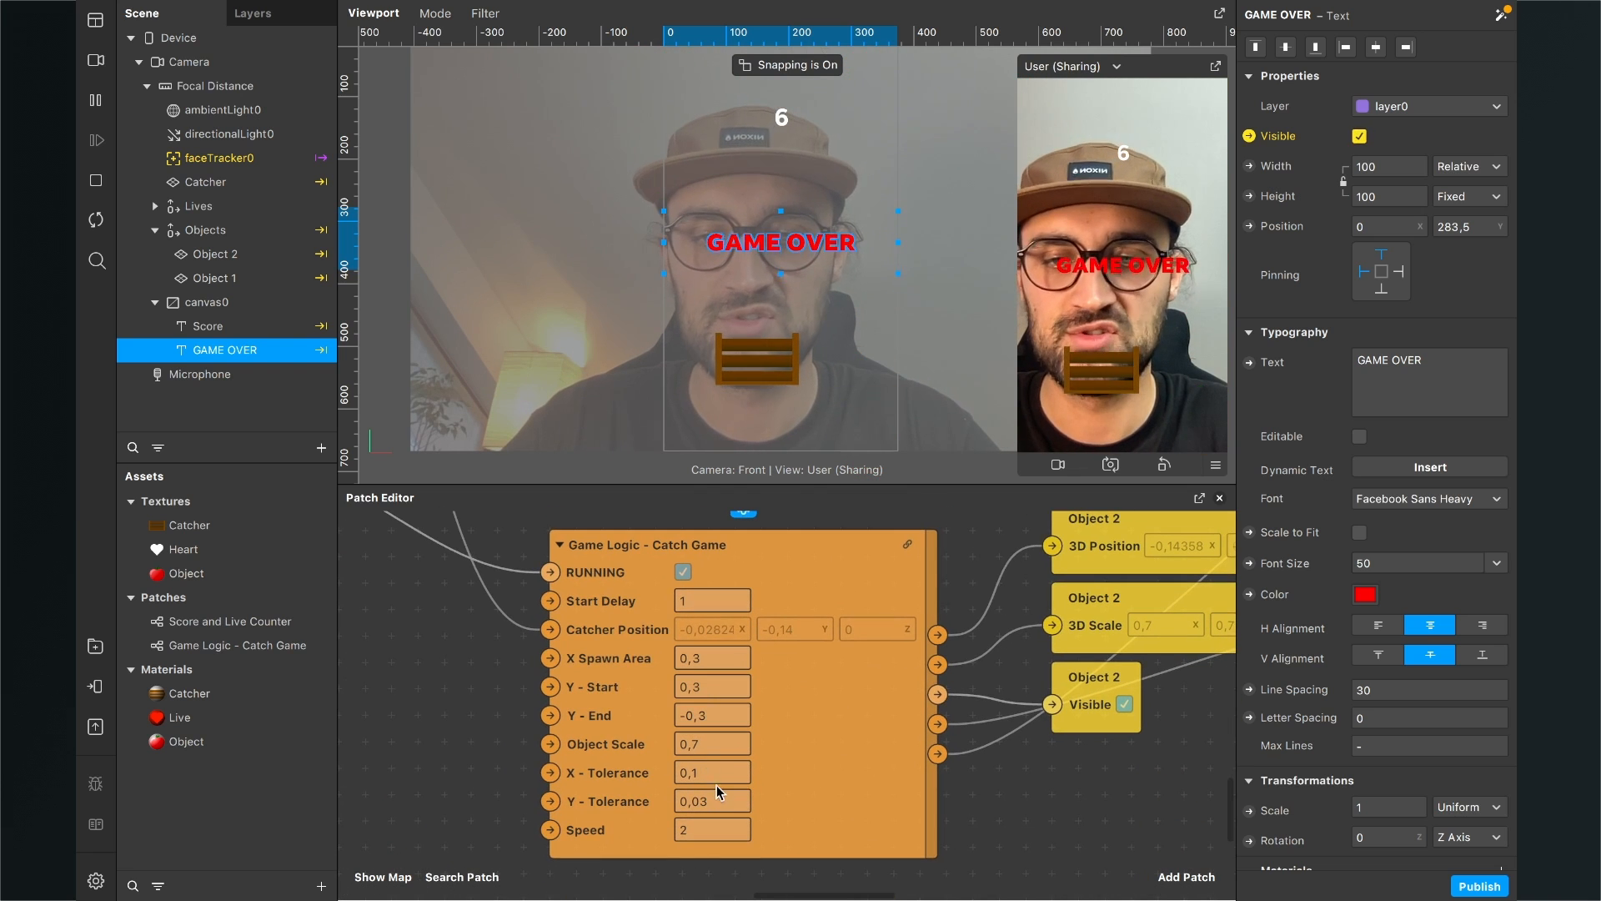
pyautogui.click(733, 773)
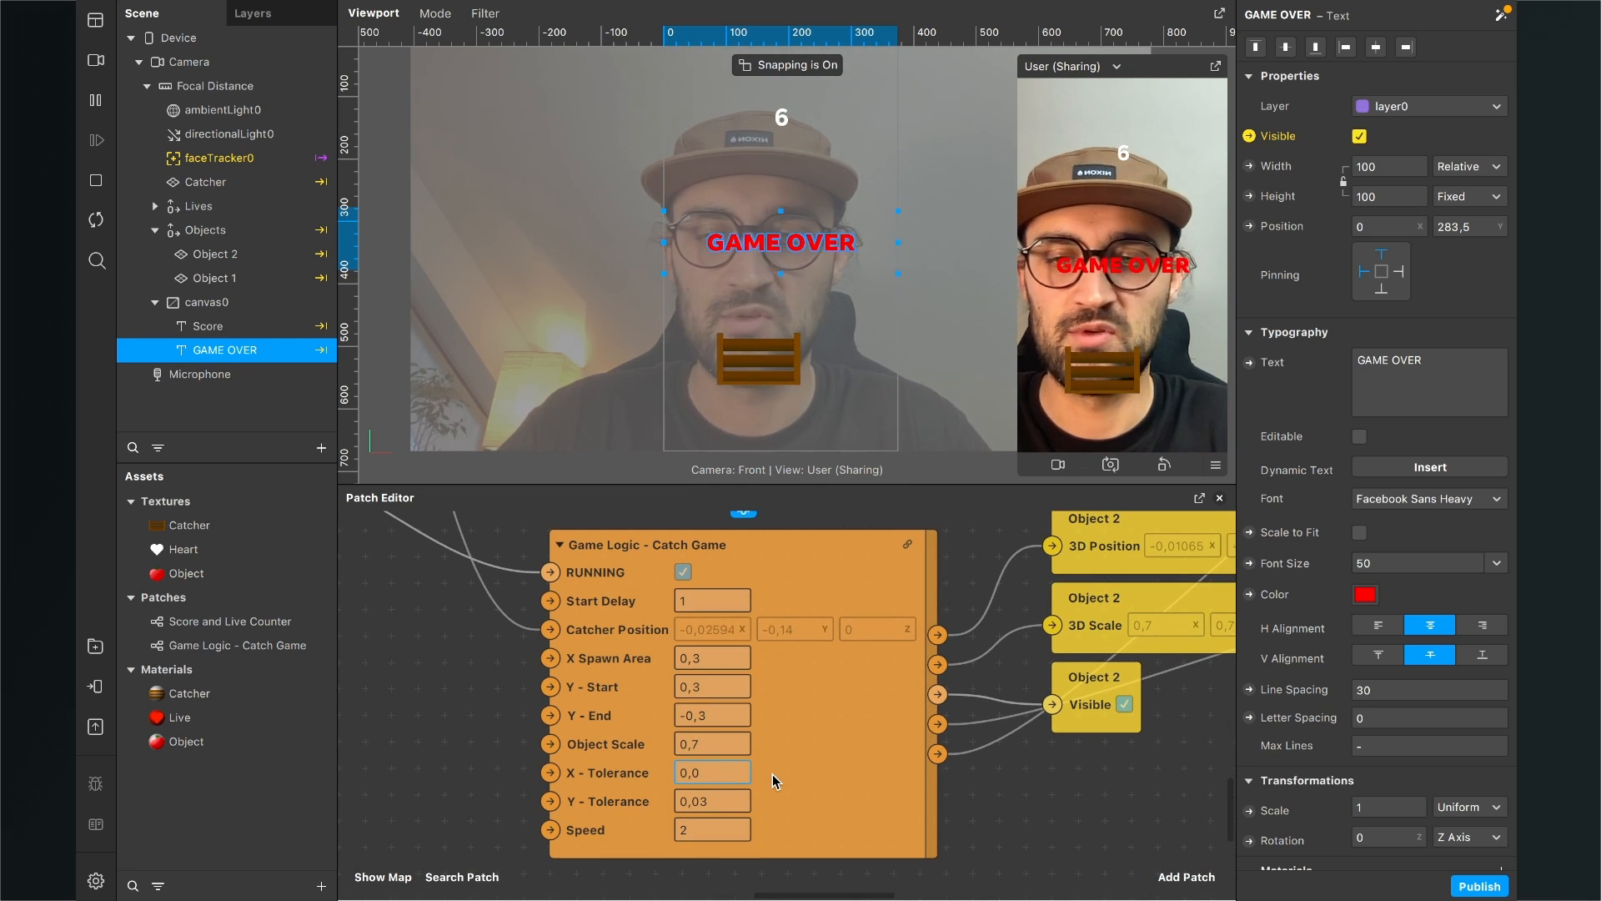
pyautogui.scroll(3, 768, 753)
pyautogui.scroll(3, 768, 753)
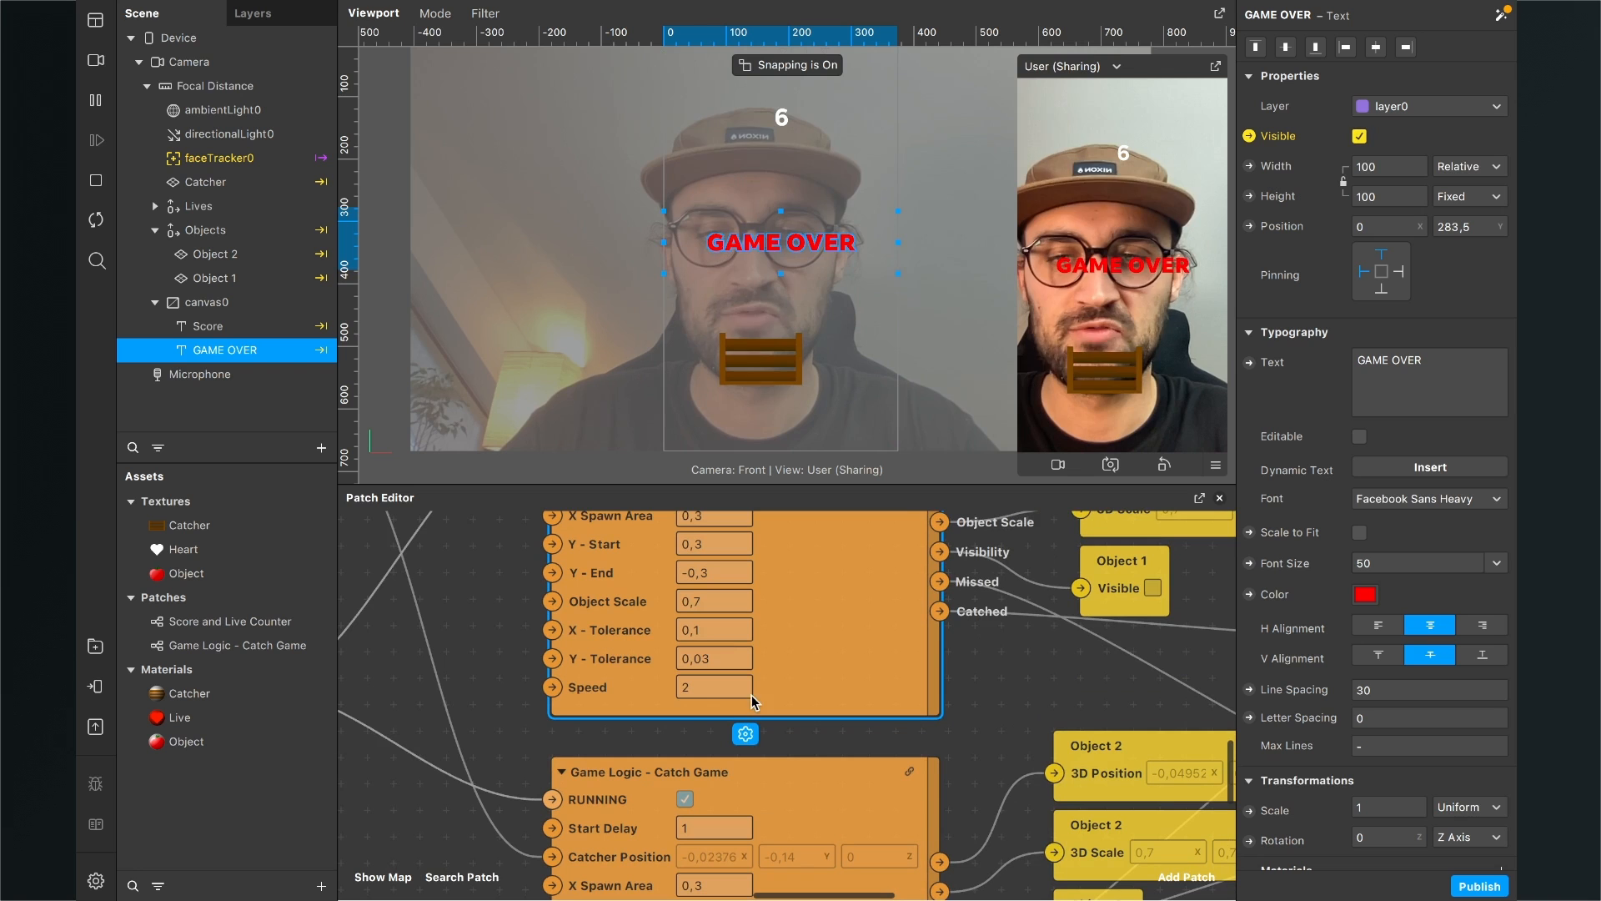
pyautogui.click(718, 630)
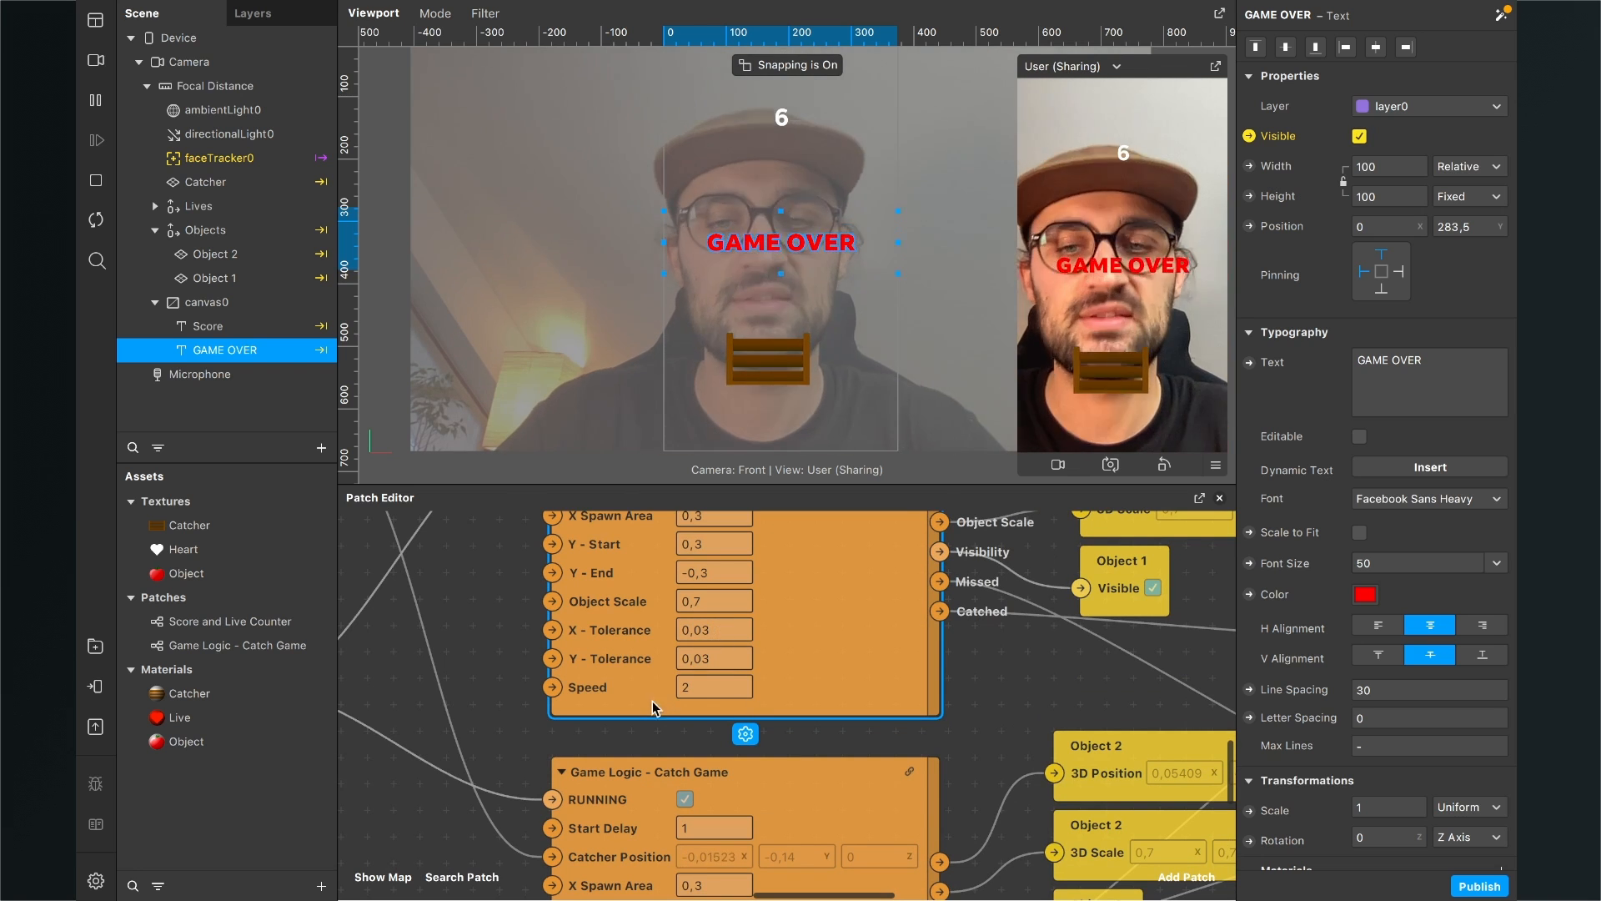
# Step: Test Y - Tolerance at 0,1 on Object 1's Game Logic - Catch Game patch in the restarted preview, and return it to 0,03
pyautogui.scroll(-3, 693, 708)
pyautogui.scroll(3, 693, 708)
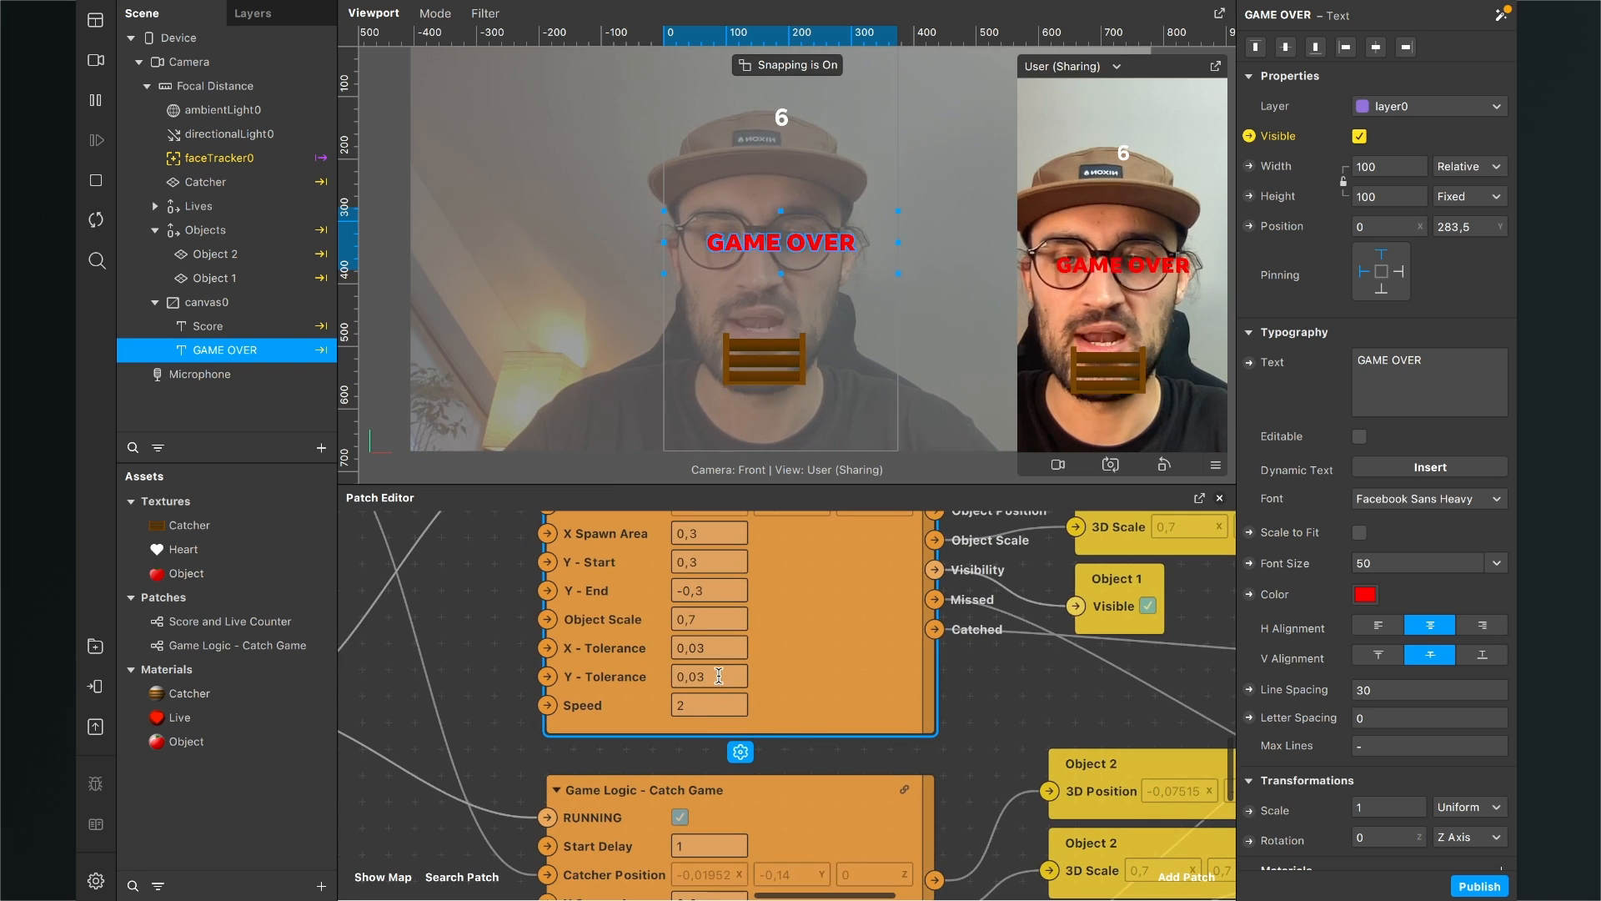
pyautogui.doubleClick(710, 676)
pyautogui.write('0,1')
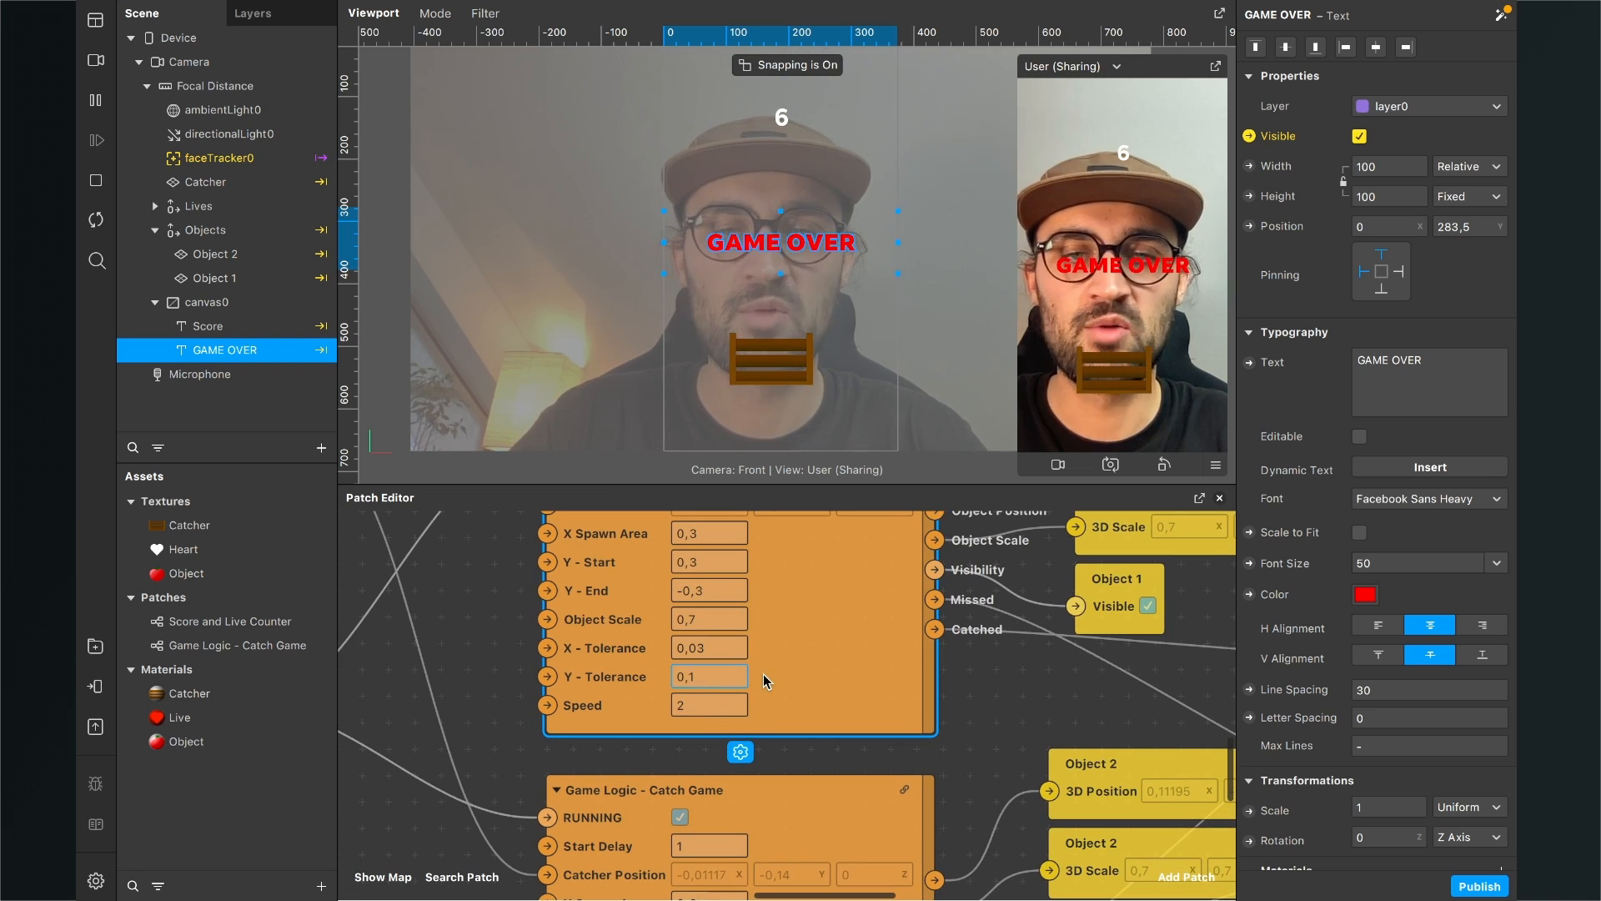
pyautogui.press('Return')
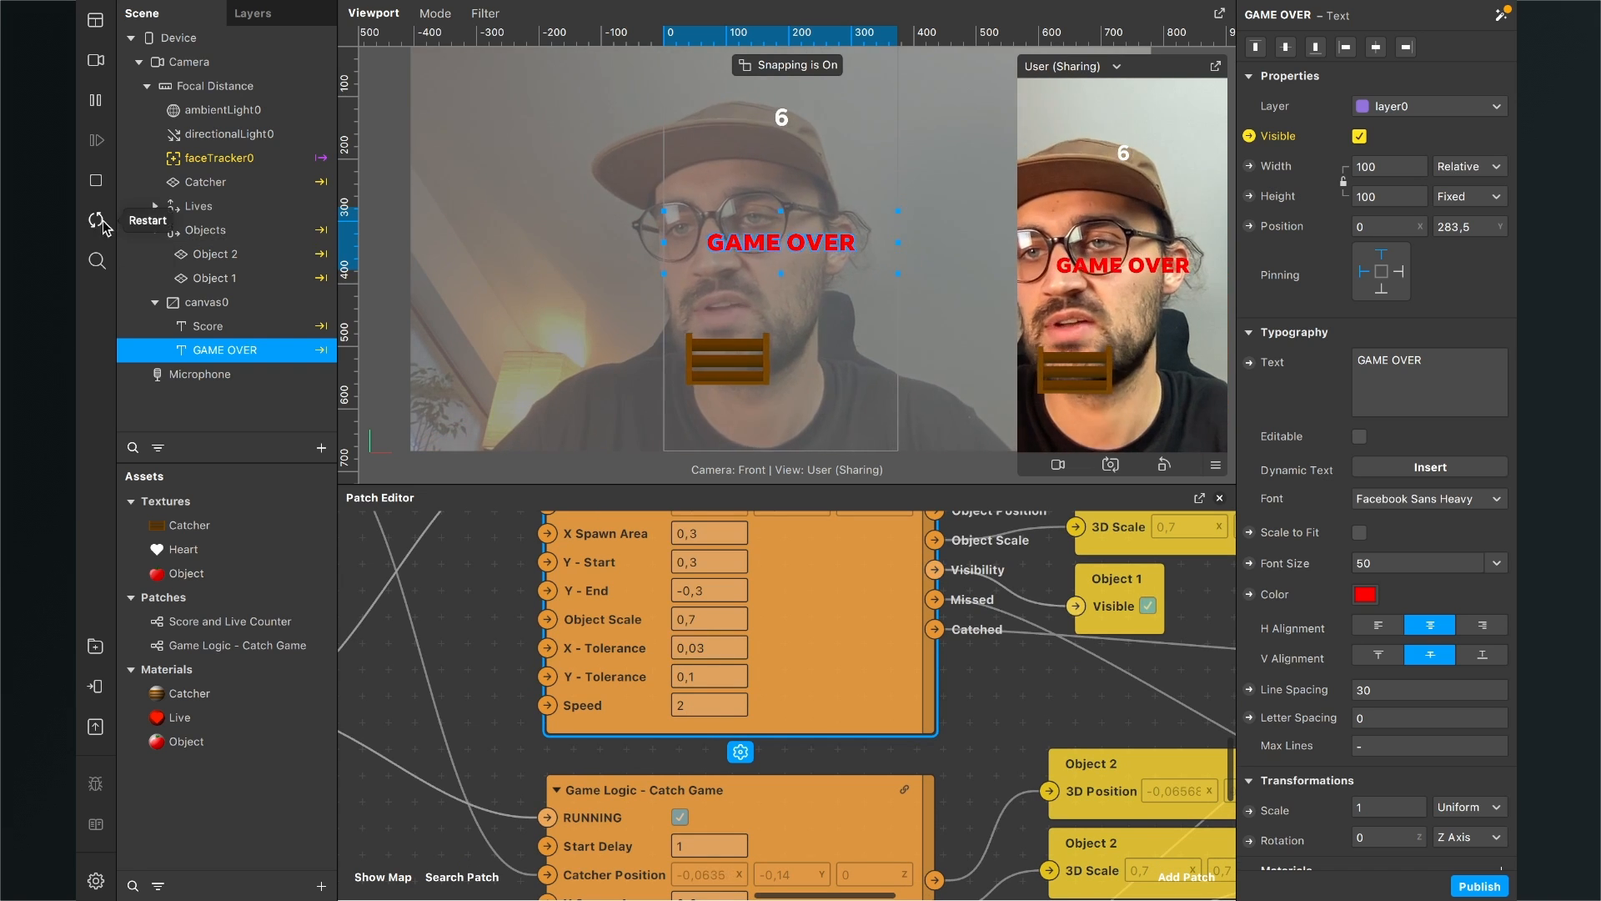
pyautogui.click(1209, 440)
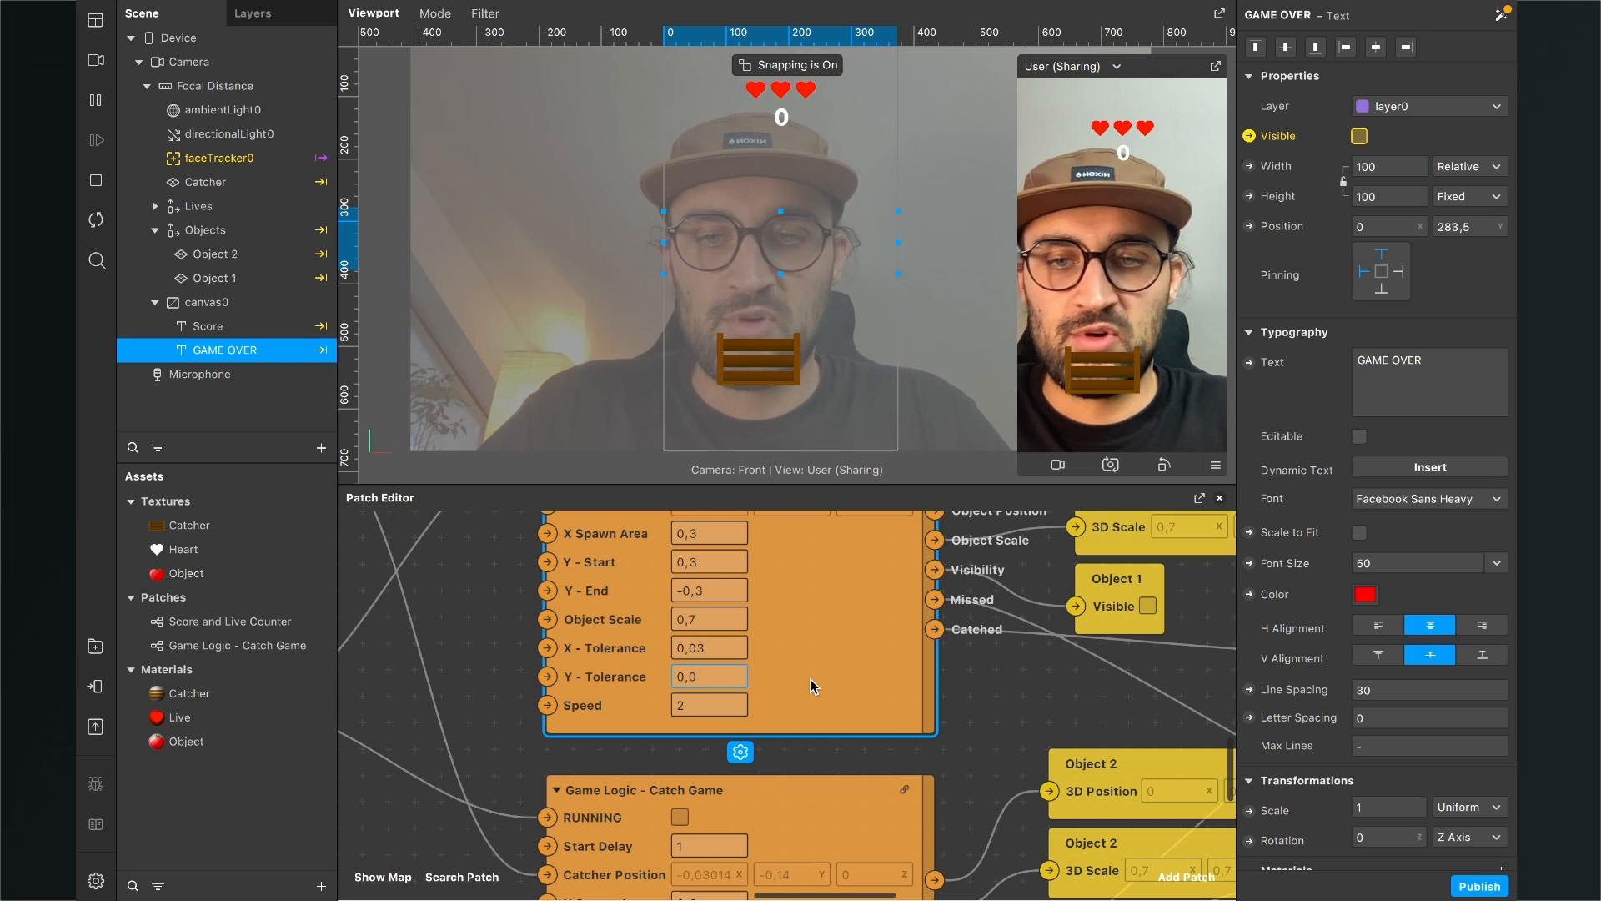
# Step: Add a Value patch beside the Game Logic - Catch Game patches and connect its output to the X - Tolerance input of both
pyautogui.scroll(-3, 993, 686)
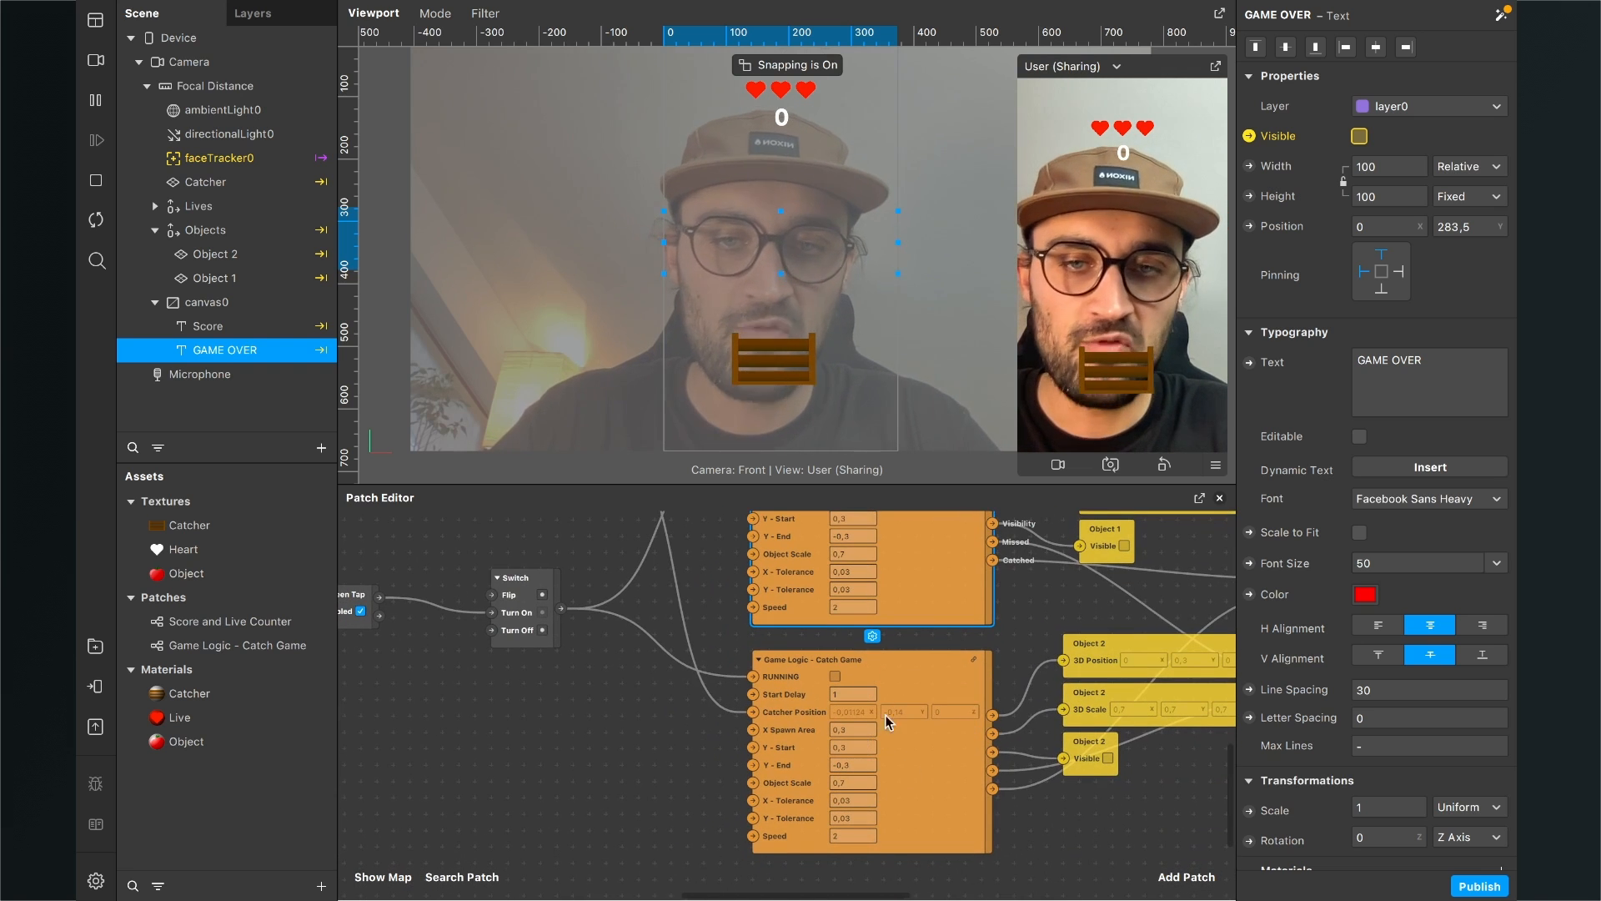
pyautogui.click(1183, 877)
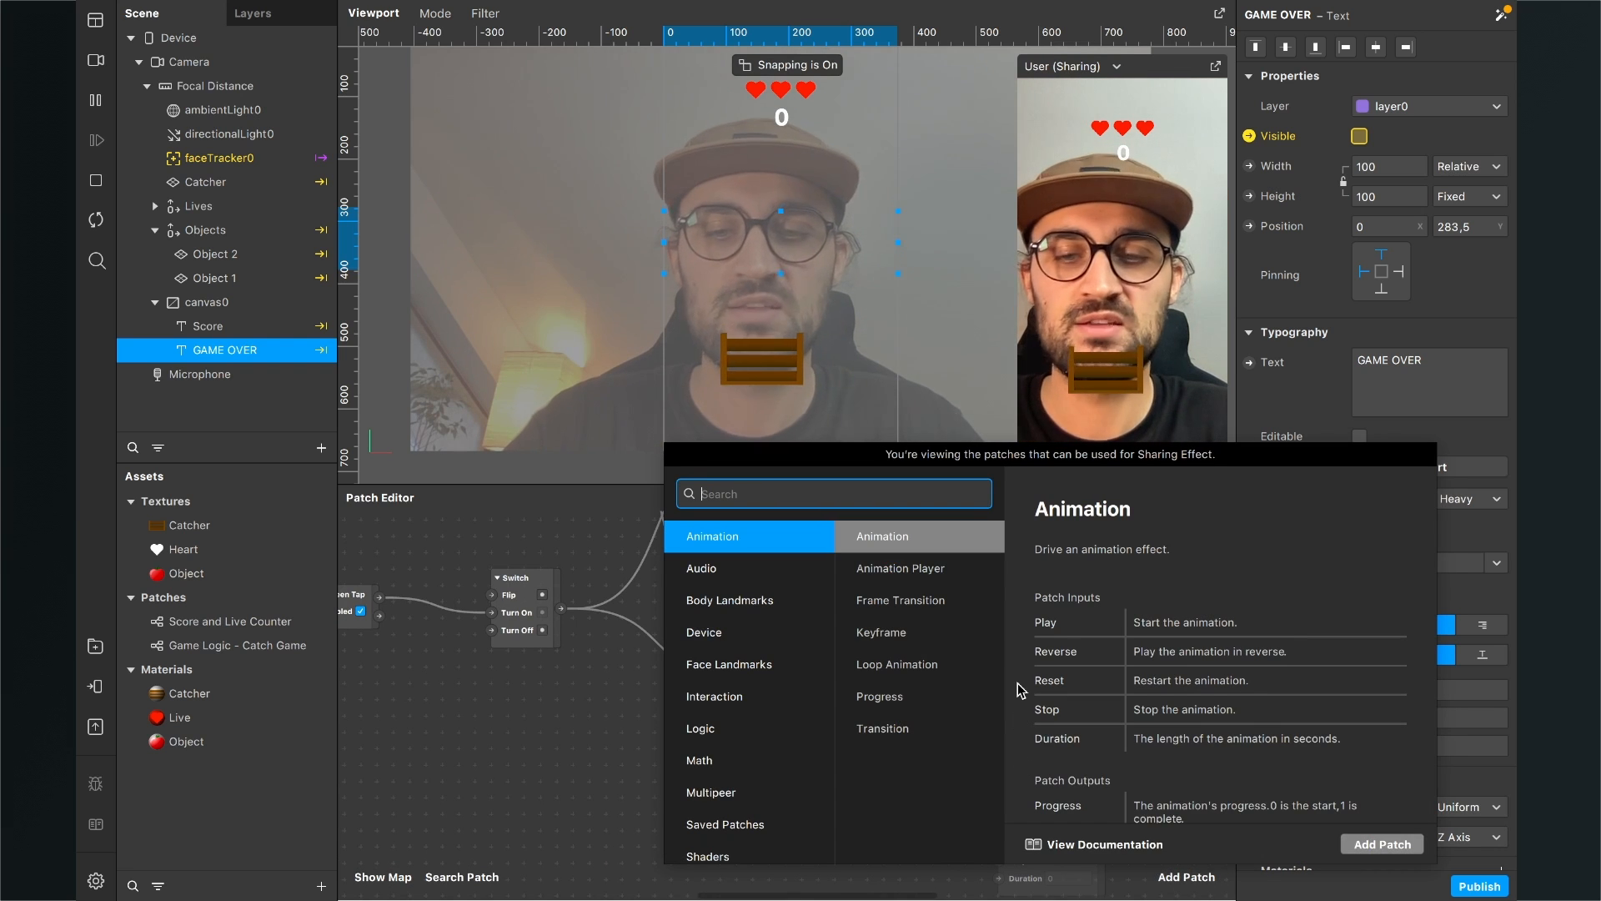
pyautogui.write('va')
pyautogui.press('Return')
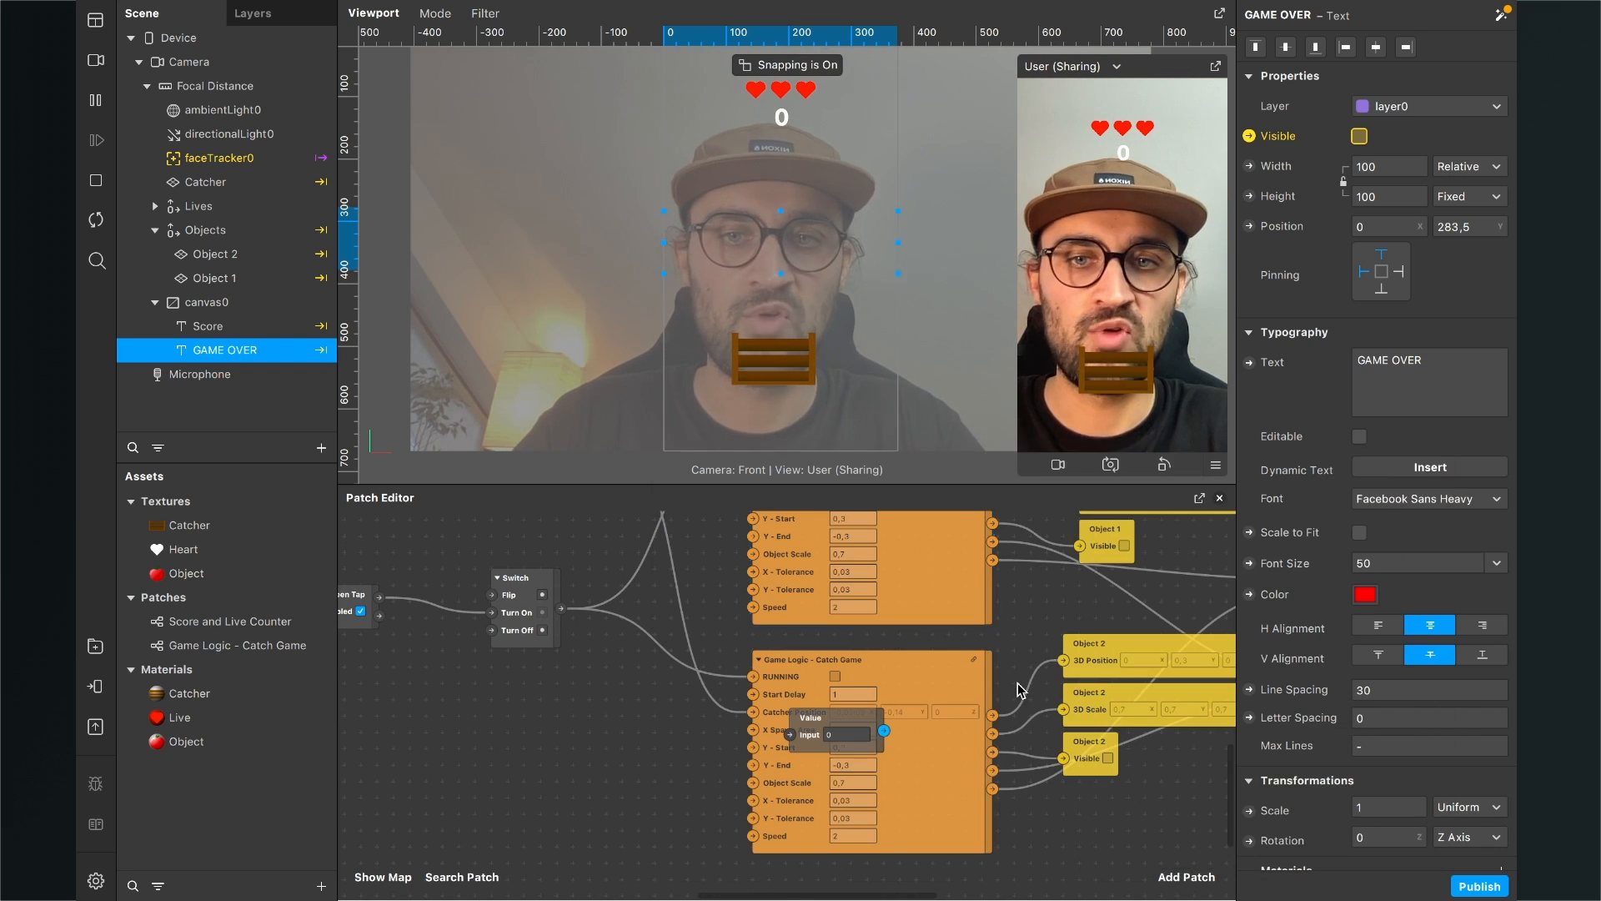
pyautogui.moveTo(801, 717); pyautogui.dragTo(593, 719)
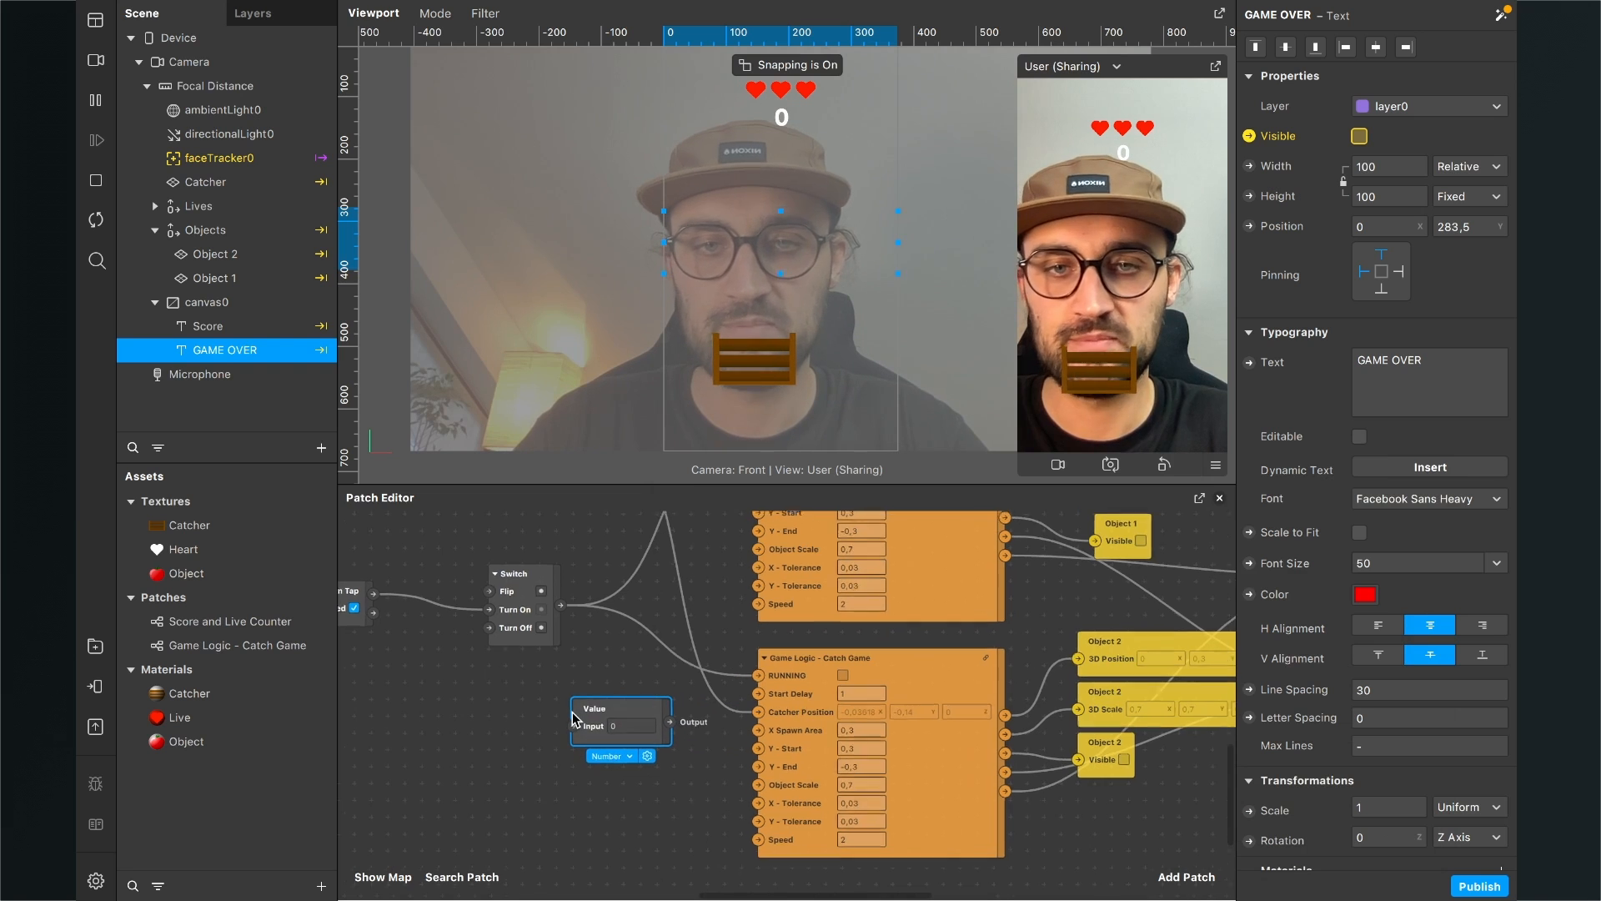
pyautogui.scroll(3, 583, 718)
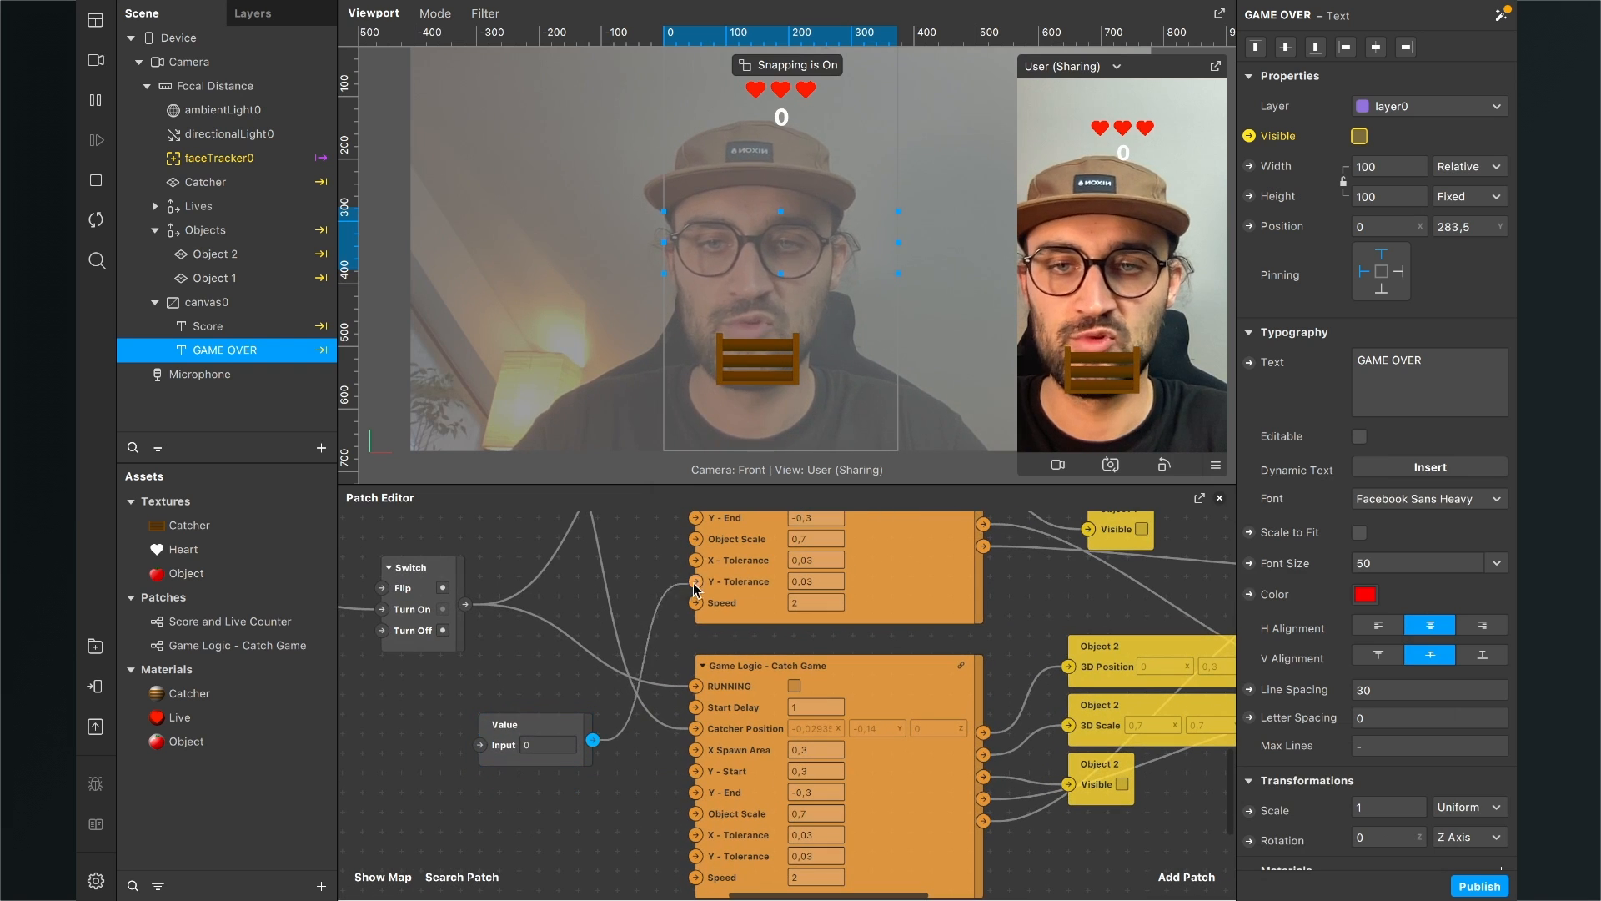
pyautogui.scroll(-2, 658, 618)
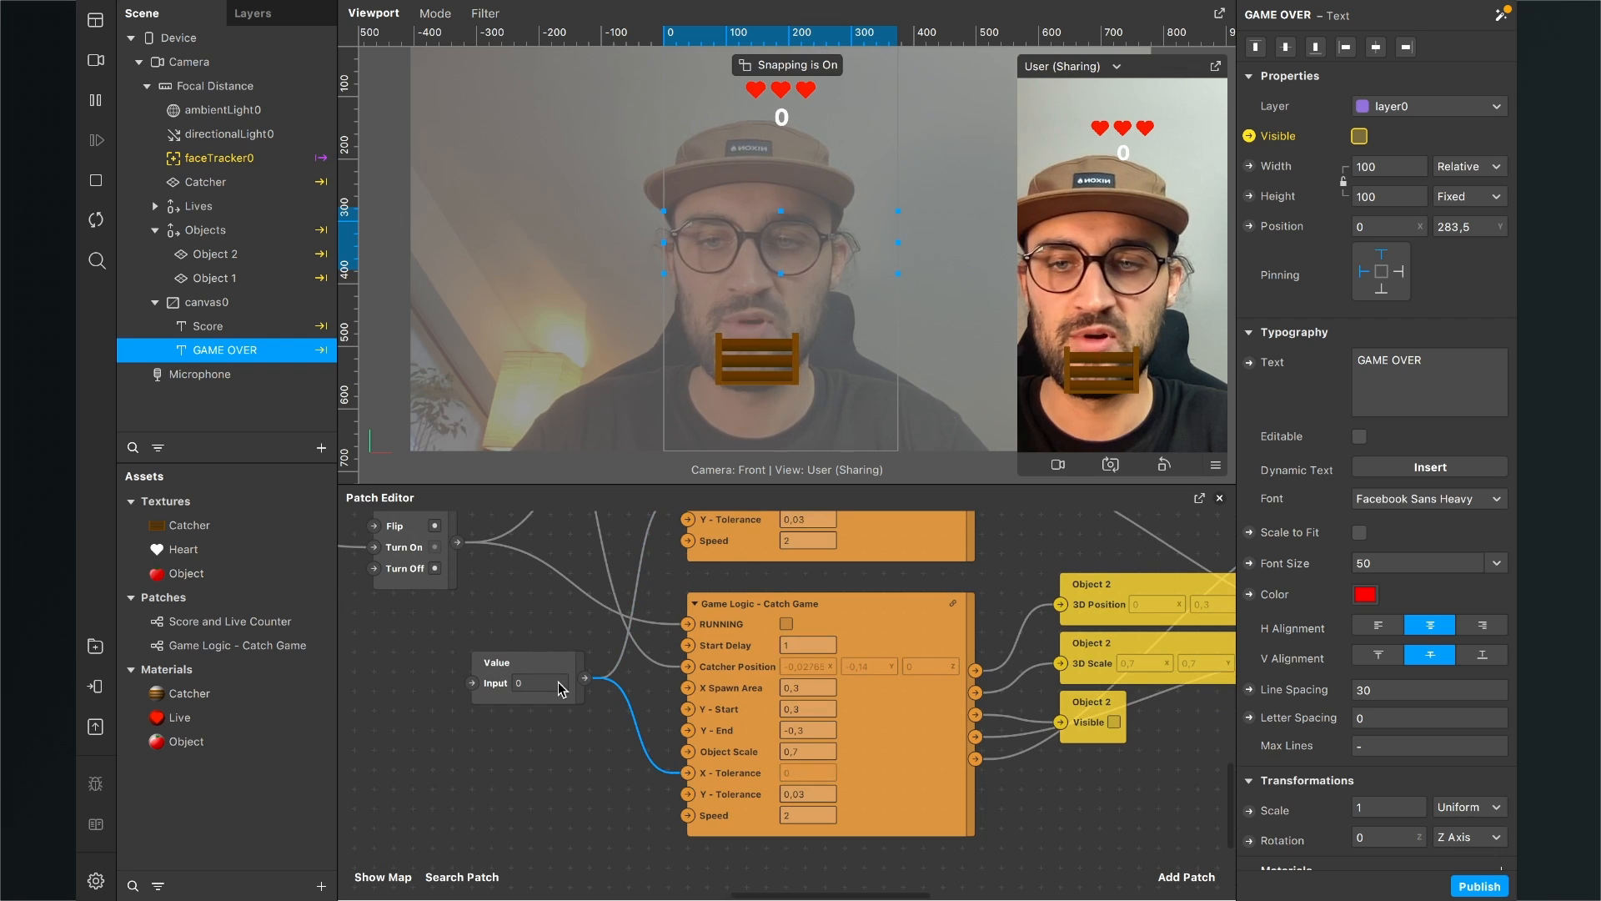
# Step: Set the Value patch to 0,3, restart the preview and start the game to test the shared X - Tolerance
pyautogui.scroll(2, 547, 673)
pyautogui.click(535, 701)
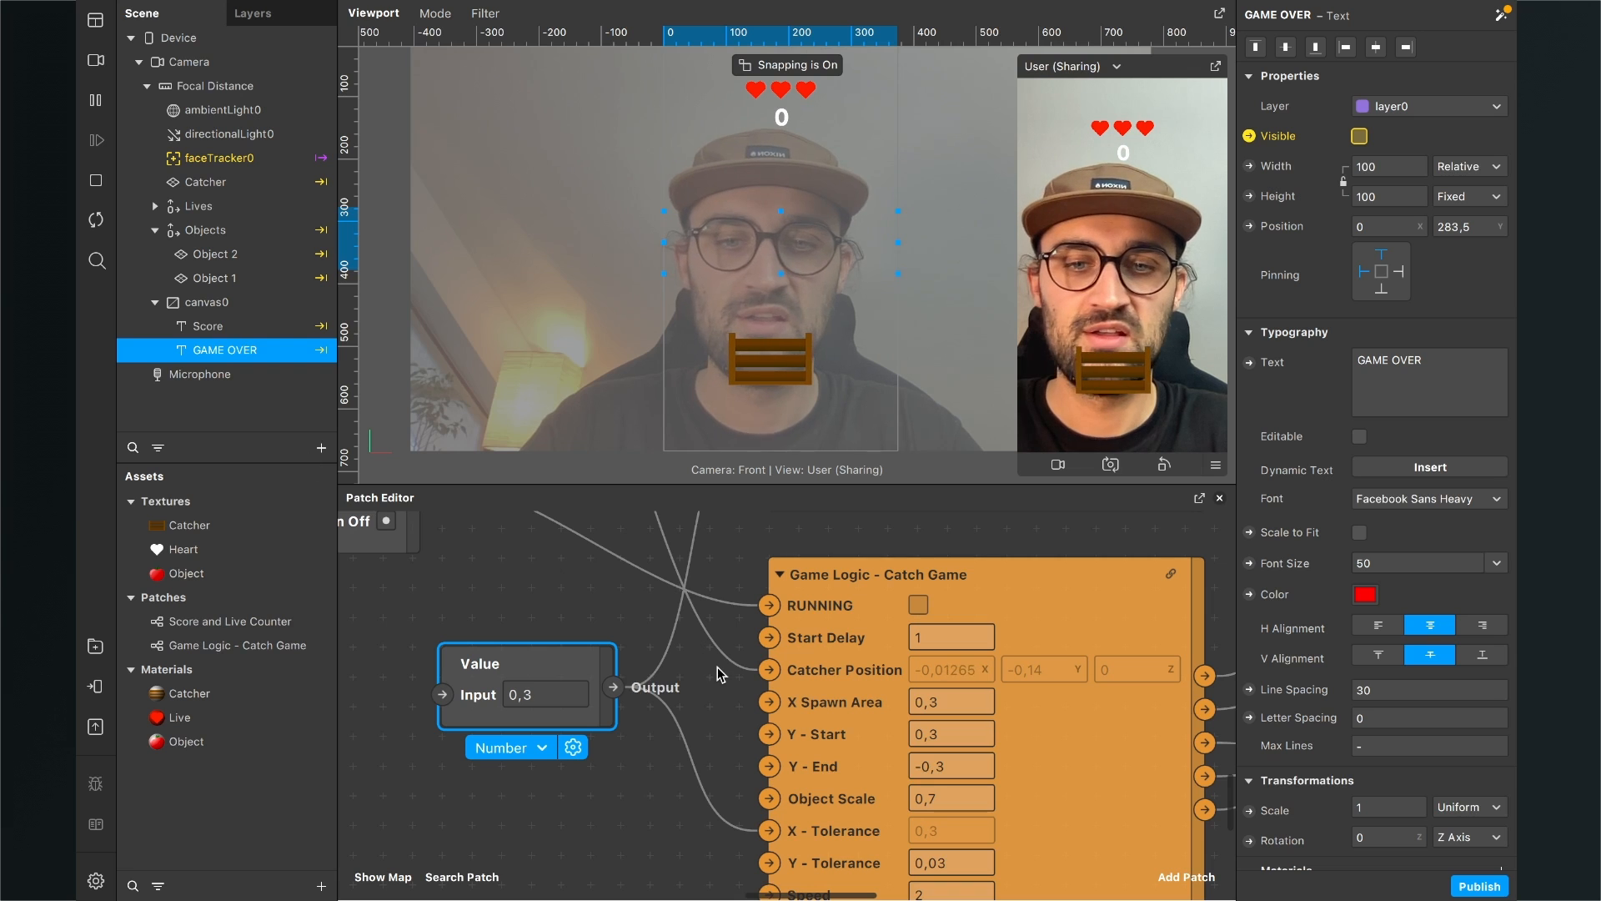
pyautogui.scroll(-1, 717, 672)
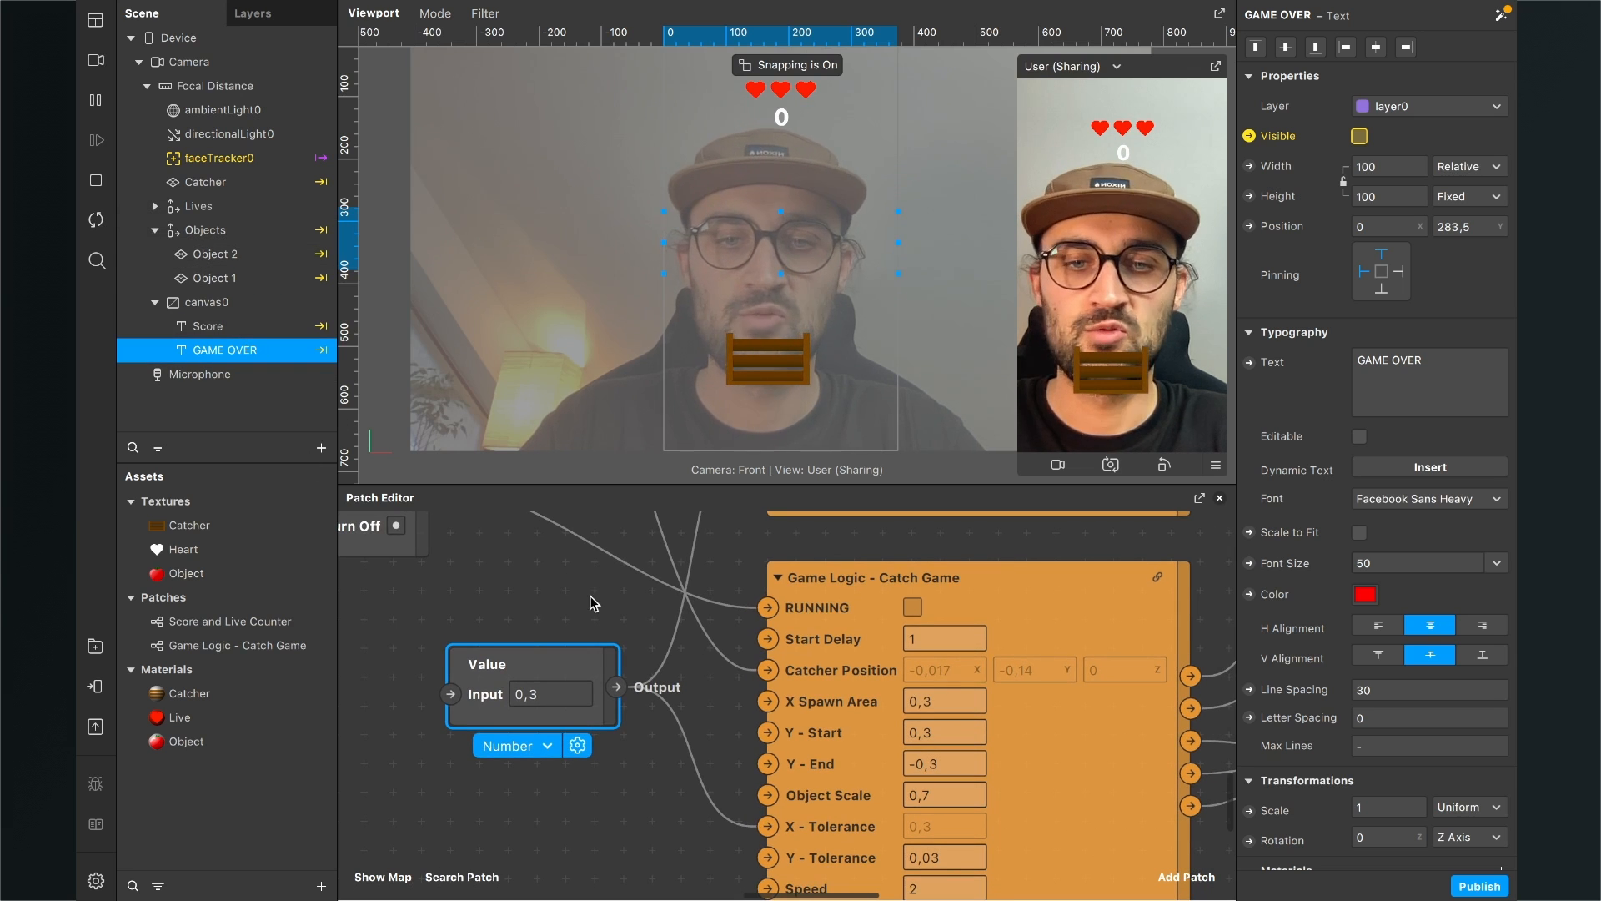
pyautogui.scroll(3, 886, 776)
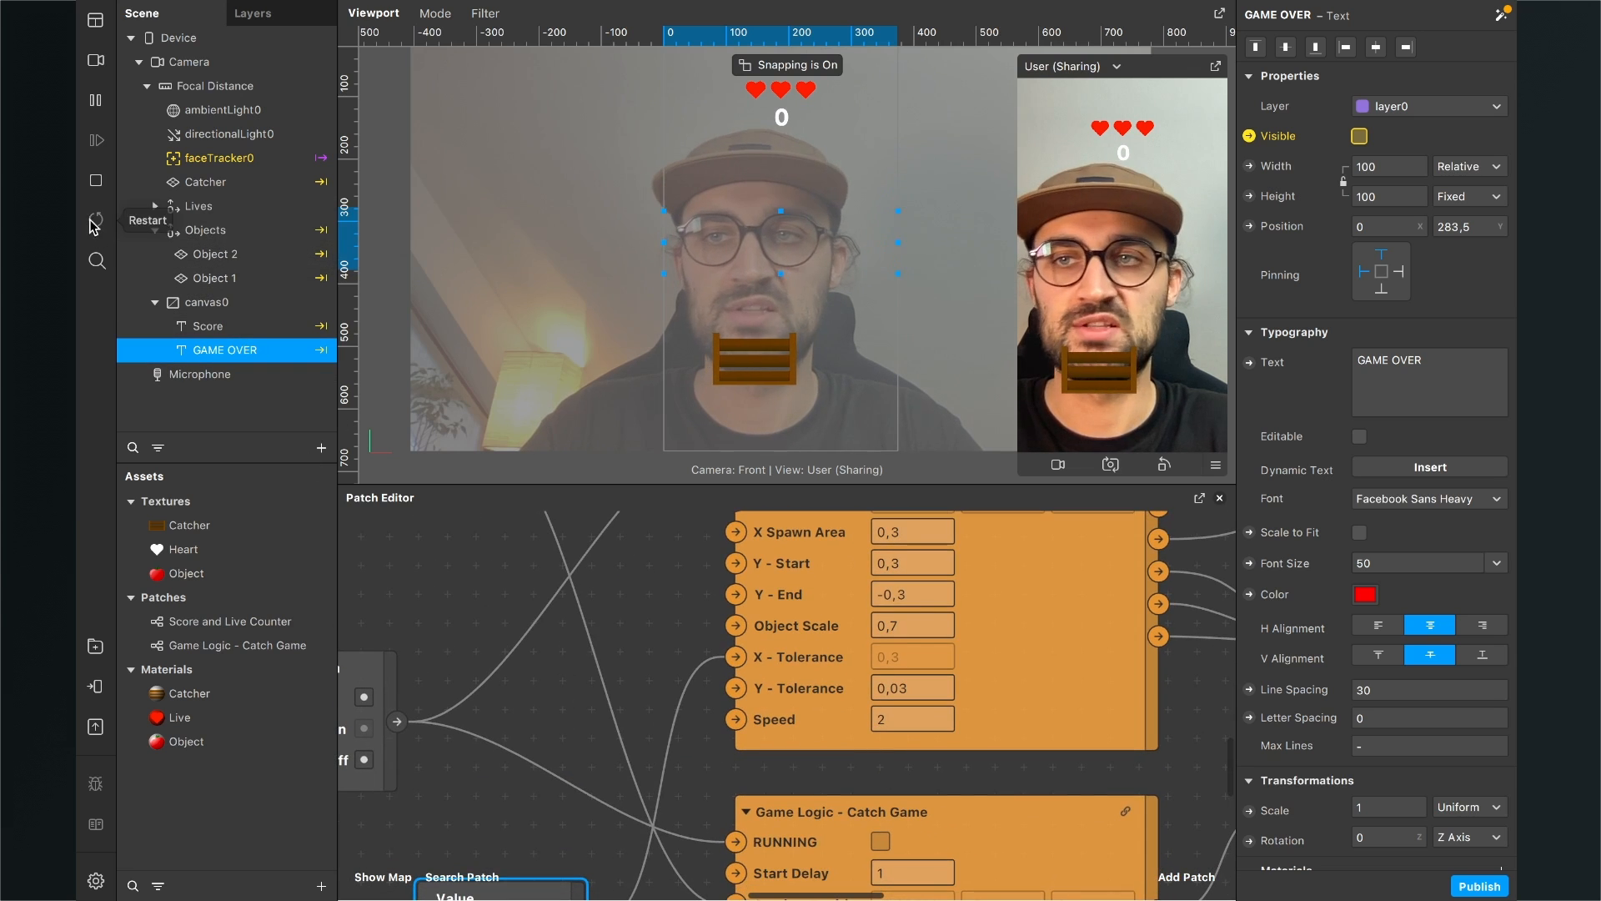
pyautogui.click(1084, 351)
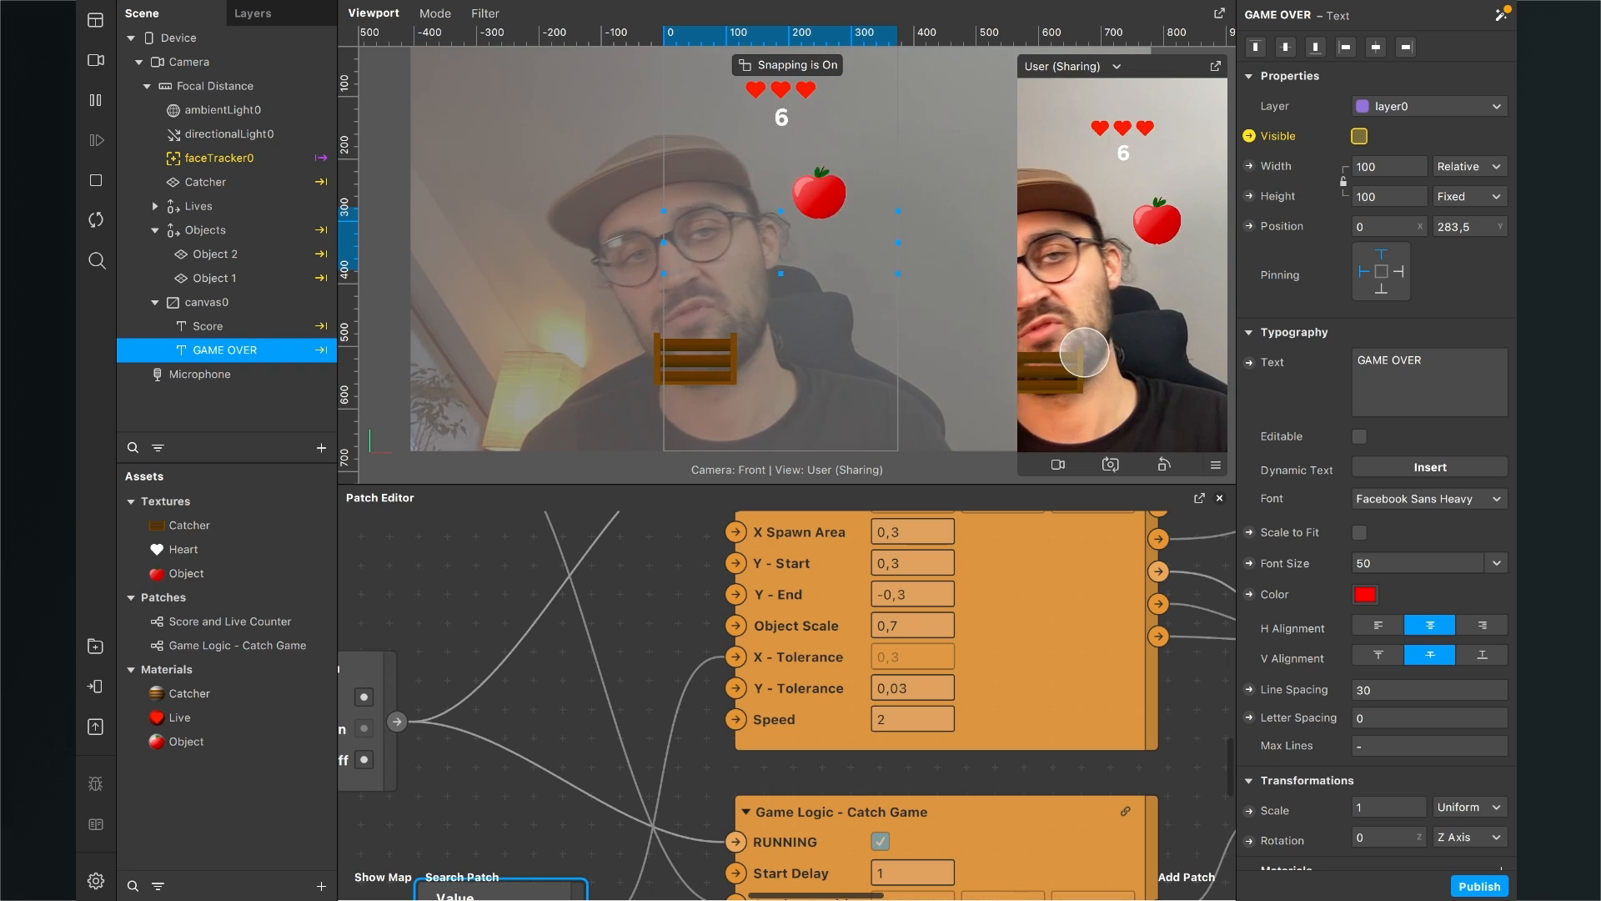
pyautogui.press('Return')
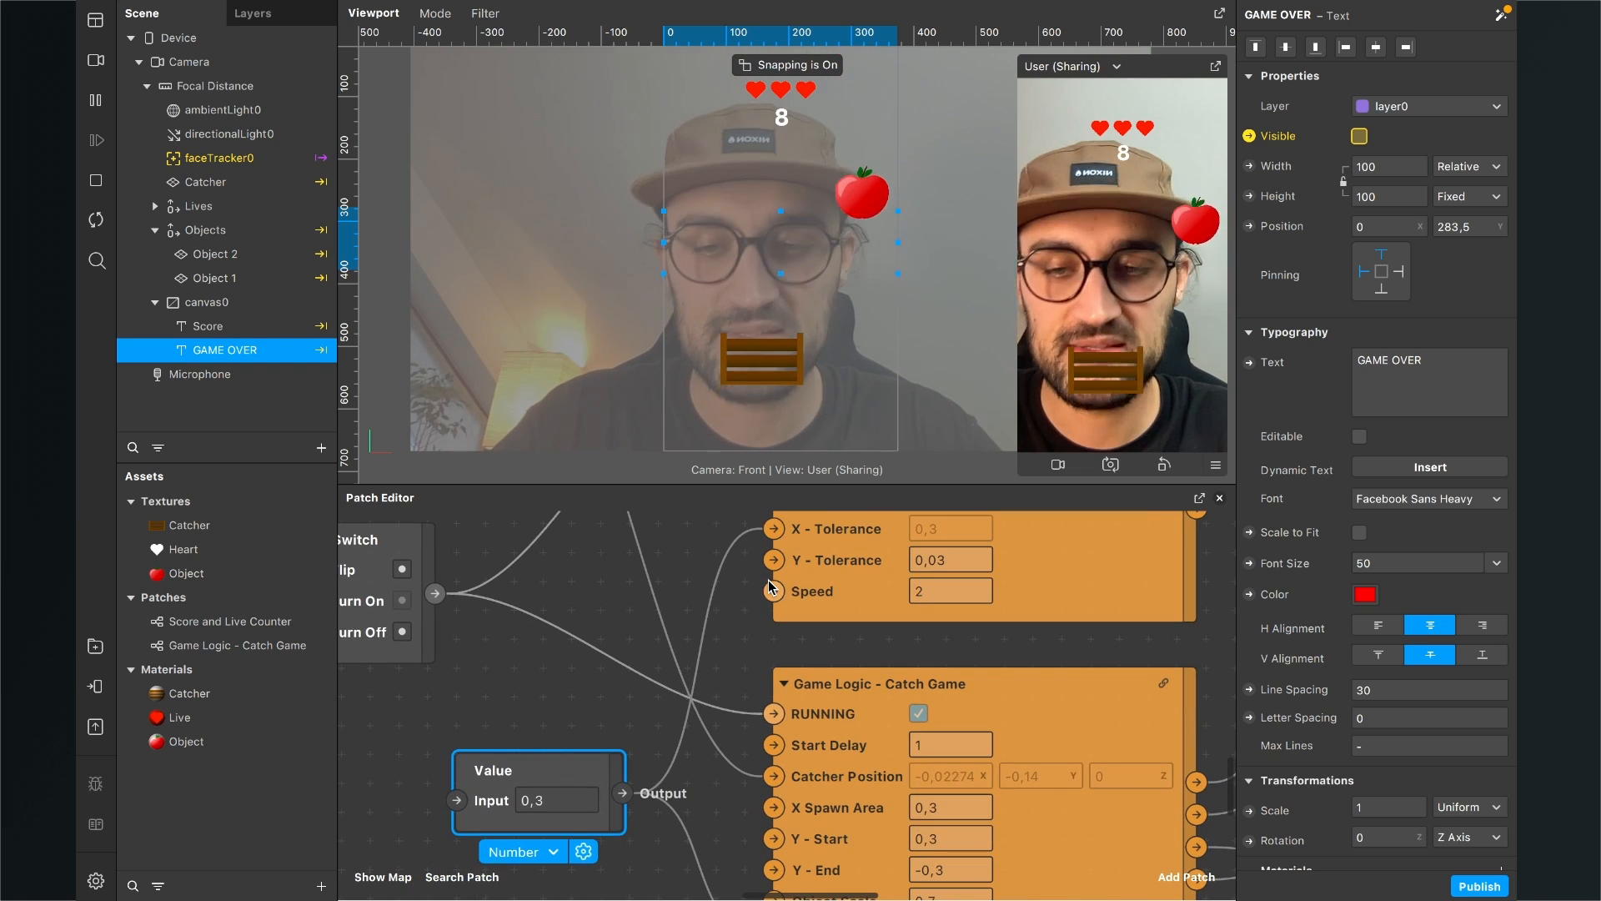
# Step: Set the Value patch that drives both X - Tolerance inputs to 0,03
pyautogui.click(521, 796)
pyautogui.write('0,3')
pyautogui.press('BackSpace')
pyautogui.write('03')
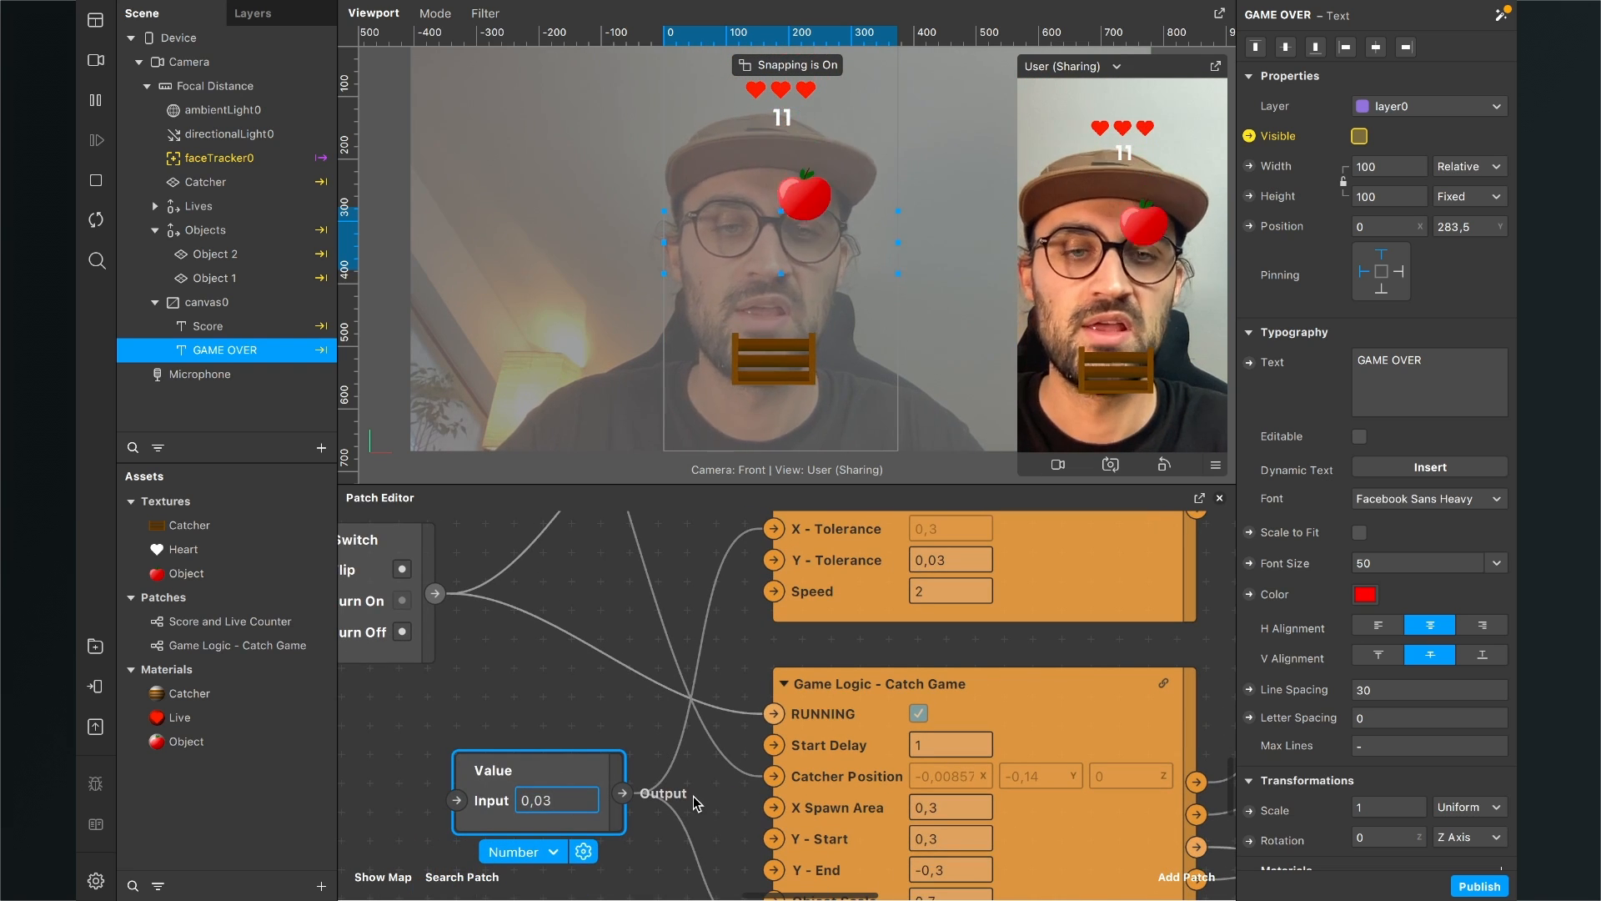
pyautogui.press('Return')
# Step: Try Y - Start at 0 on the Game Logic - Catch Game patches, test it in the preview and restart the preview
pyautogui.scroll(-4, 887, 709)
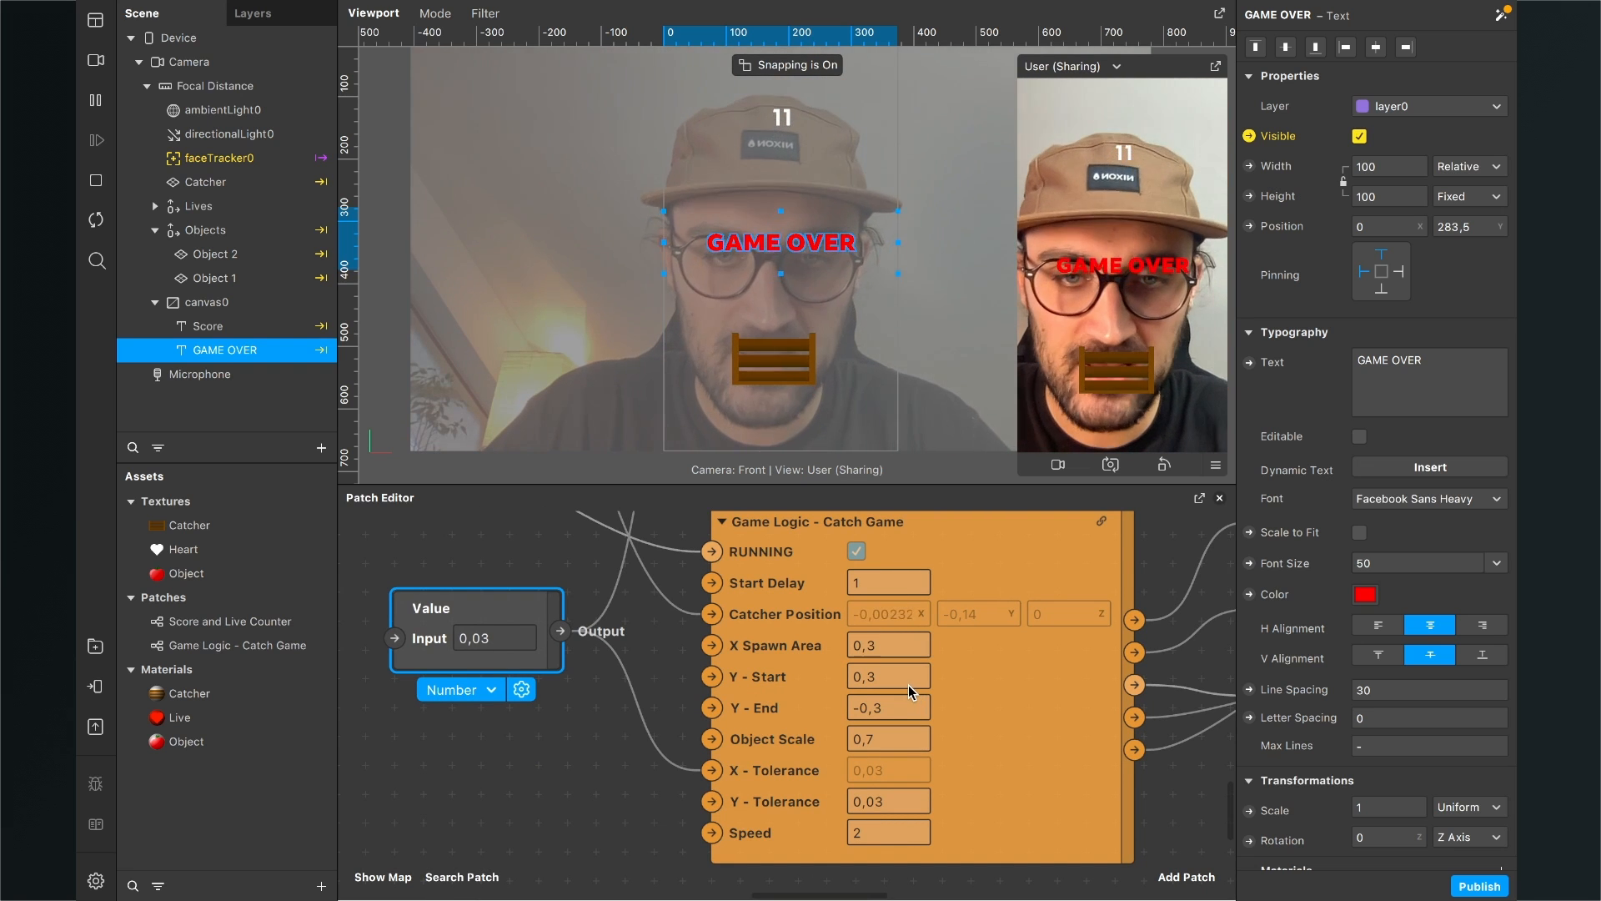
pyautogui.scroll(5, 907, 684)
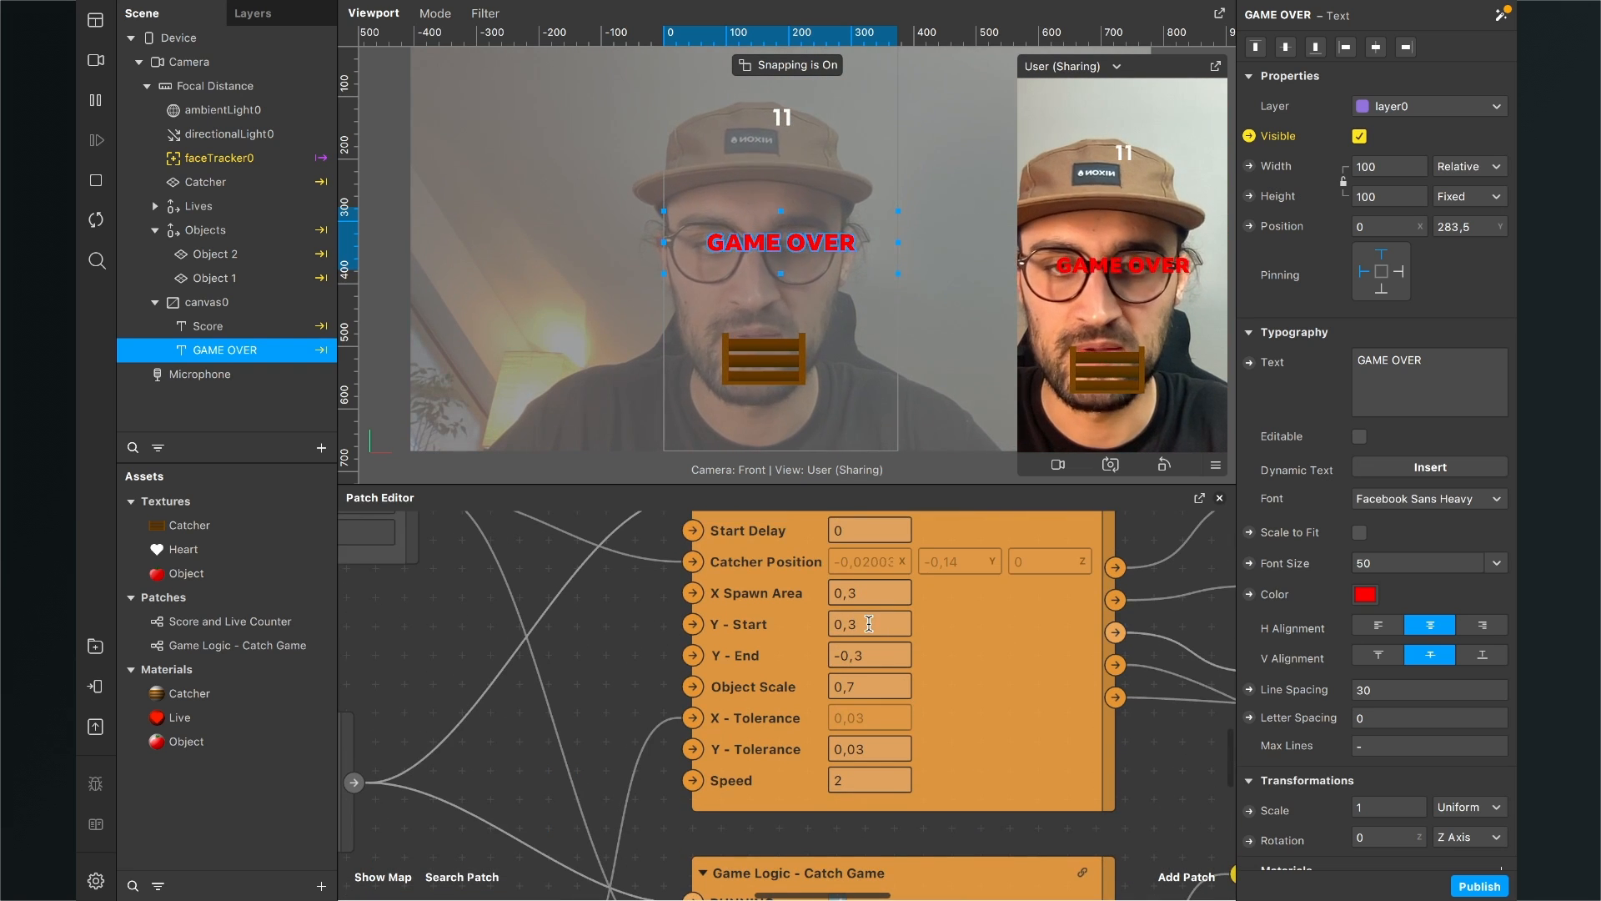
pyautogui.click(869, 623)
pyautogui.press('BackSpace')
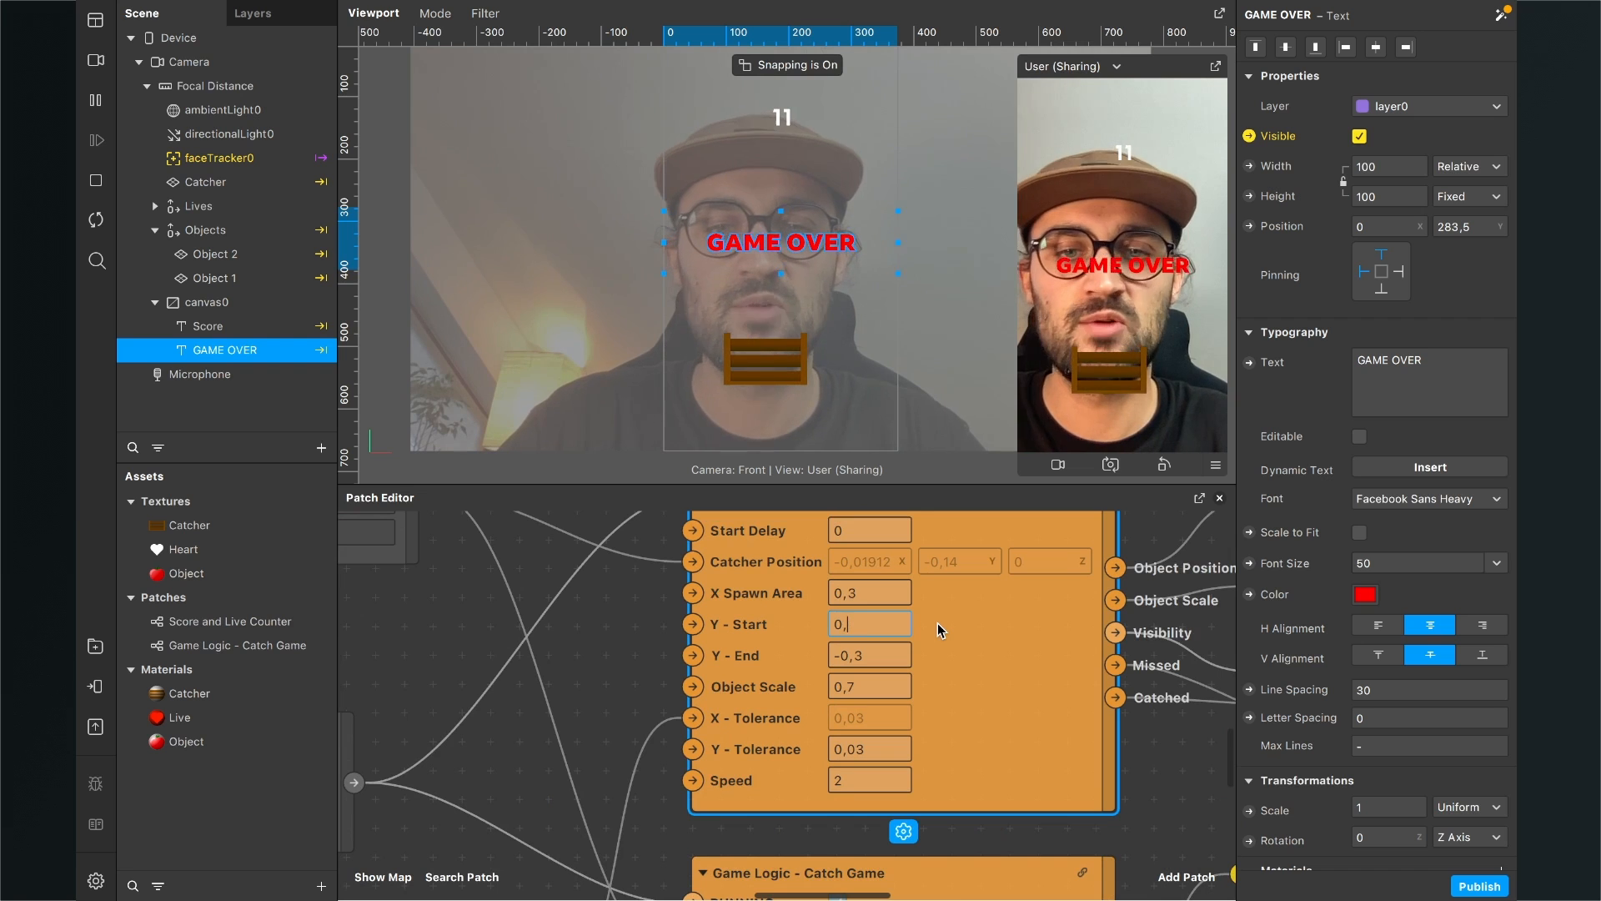
pyautogui.write('3')
pyautogui.press('Return')
pyautogui.scroll(-5, 929, 634)
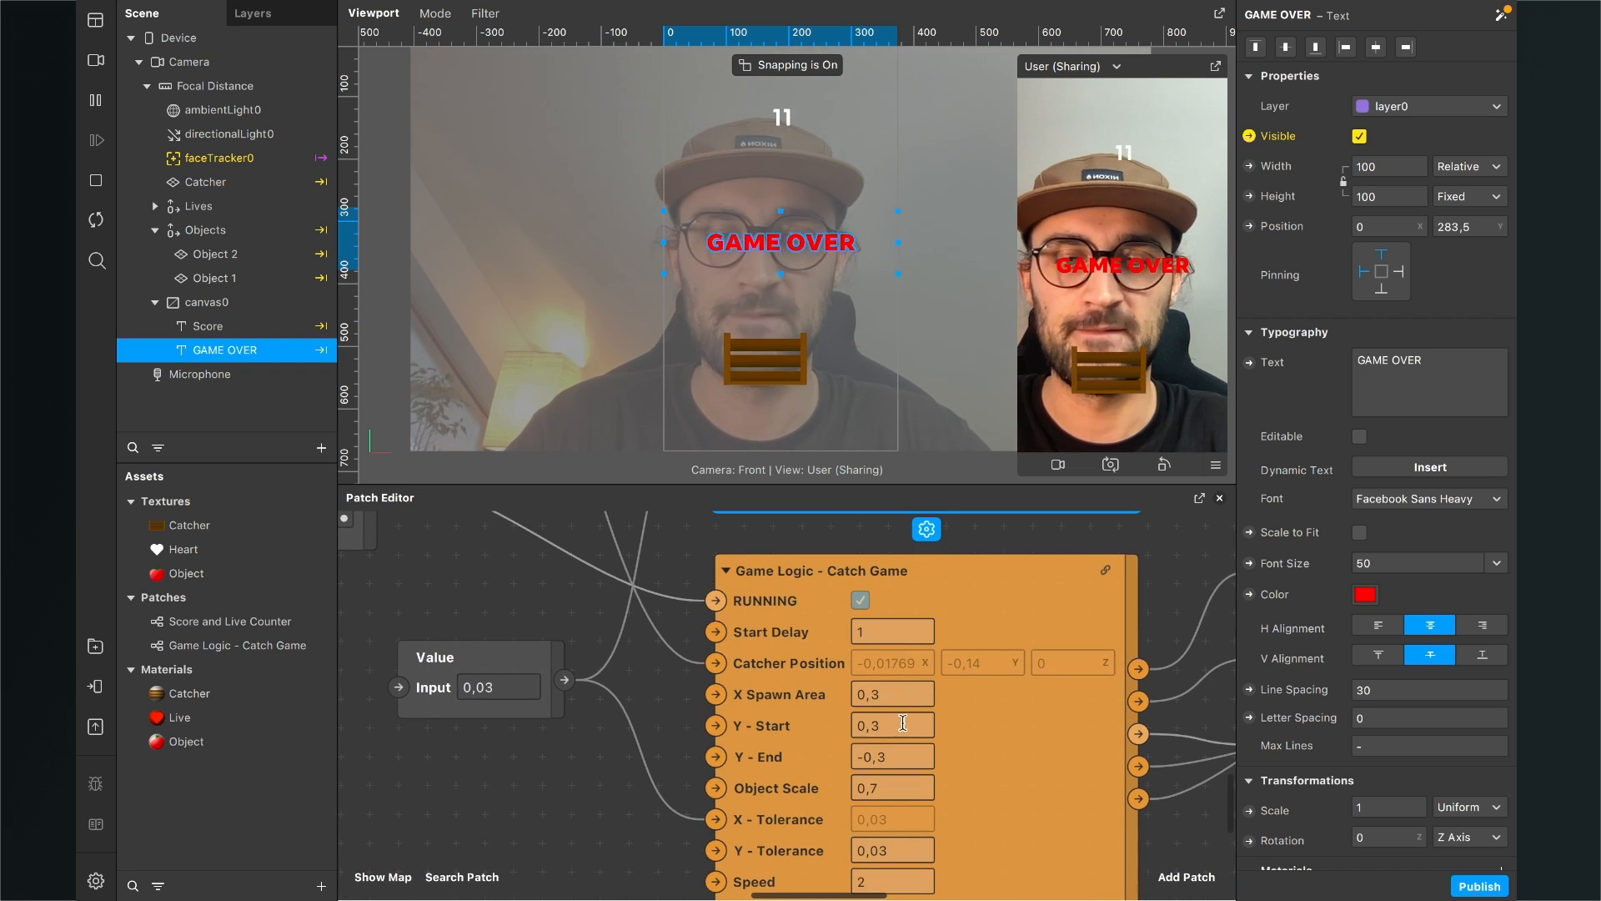
pyautogui.click(902, 722)
pyautogui.press('BackSpace')
pyautogui.press('BackSpace')
pyautogui.press('Return')
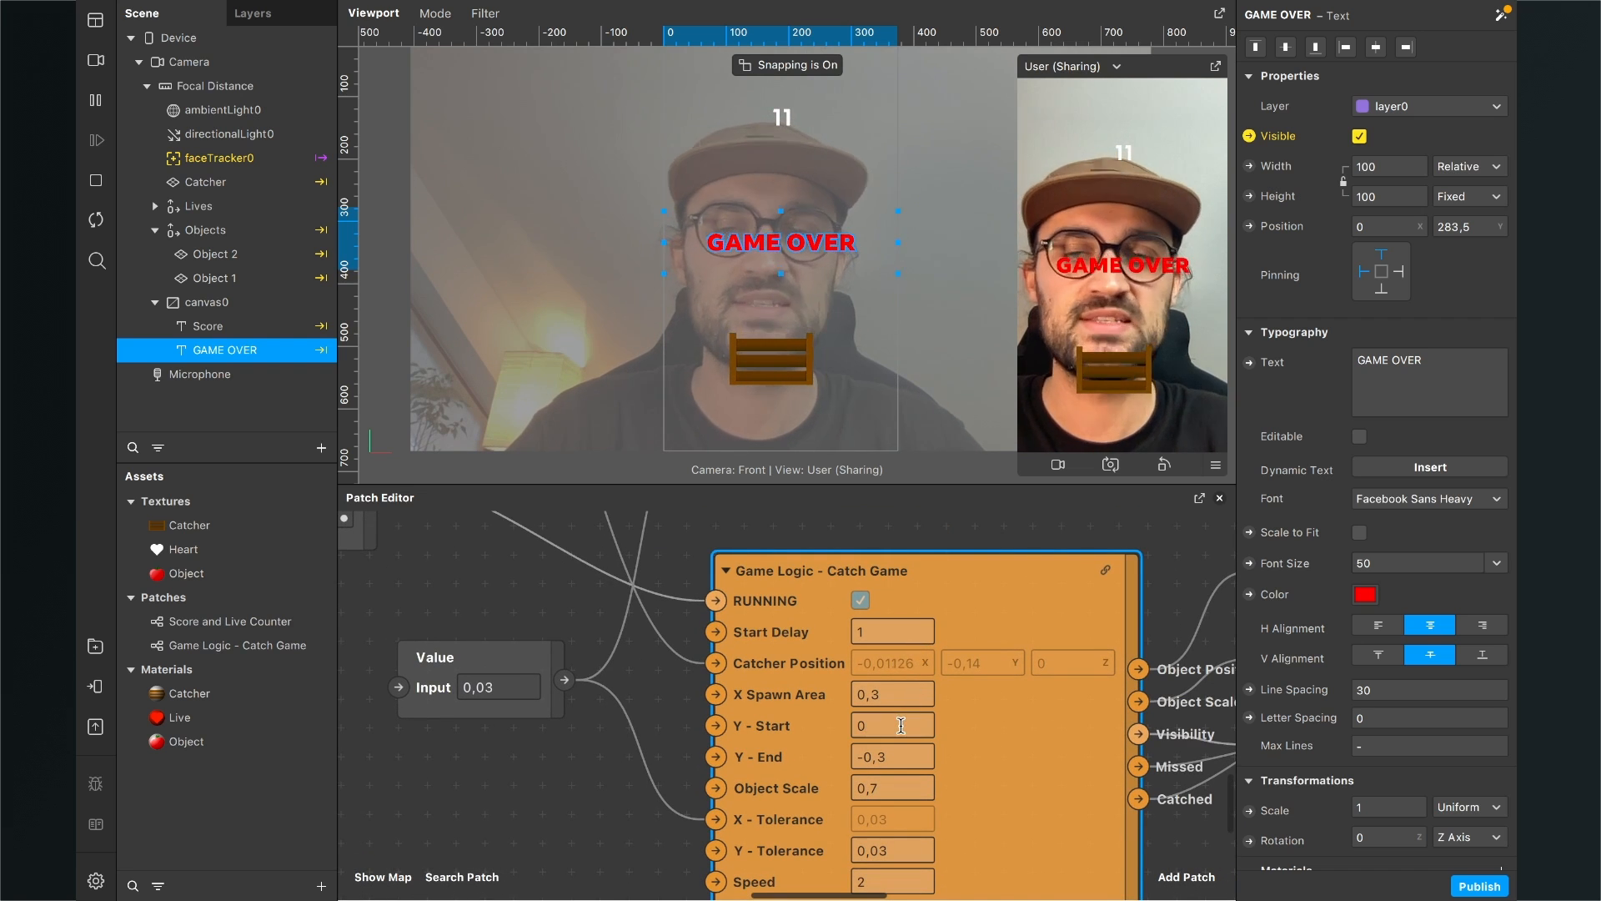
pyautogui.click(99, 223)
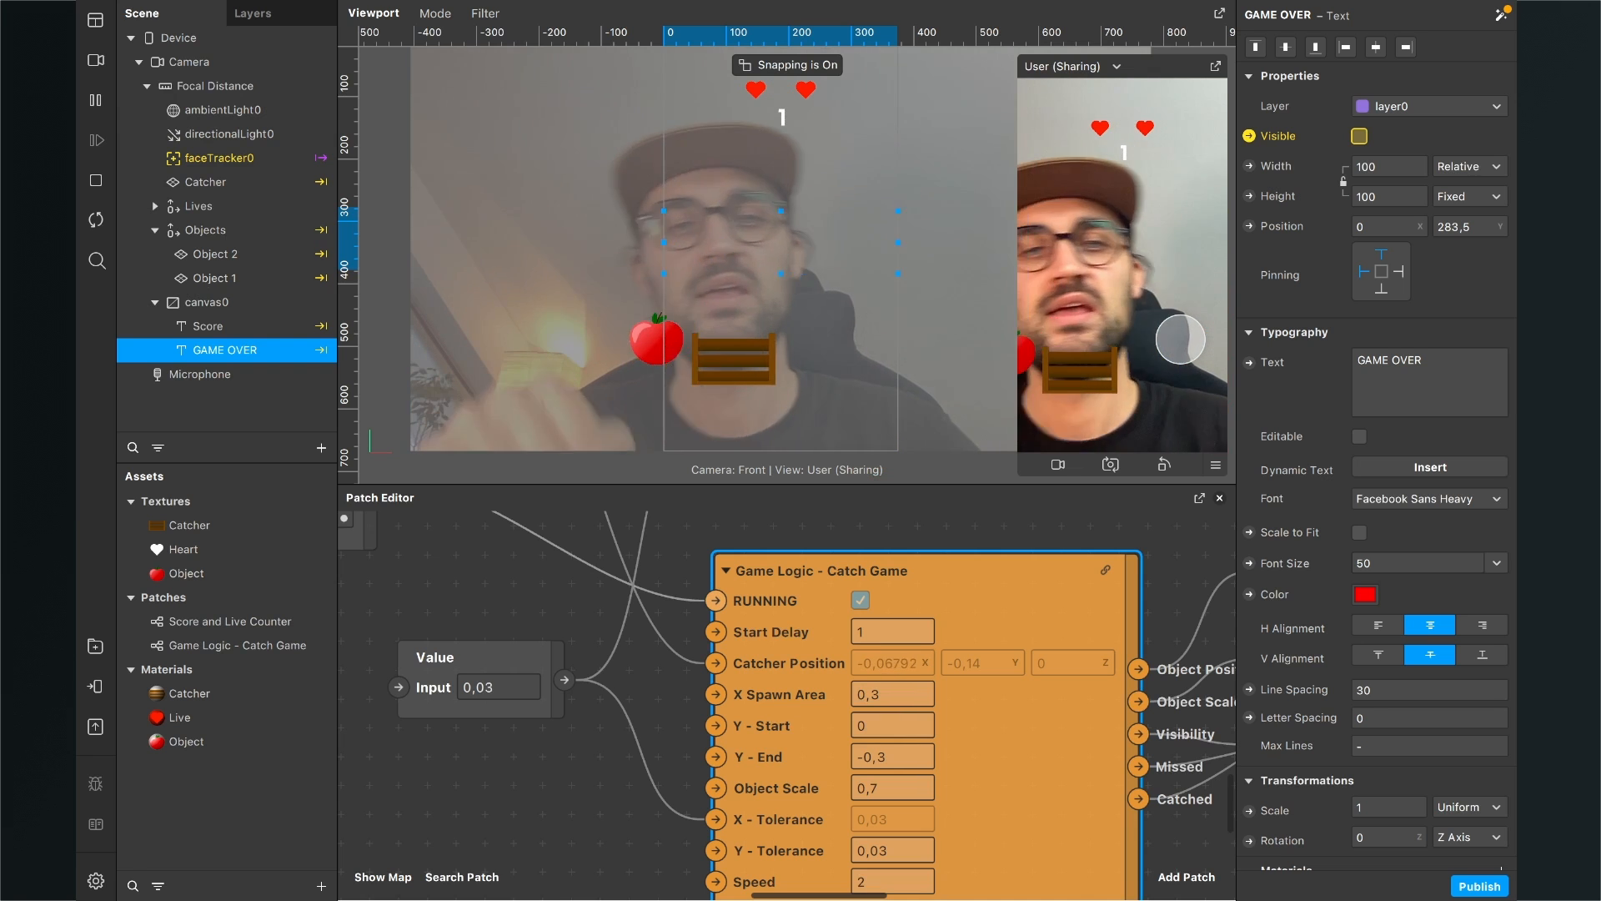
pyautogui.click(98, 221)
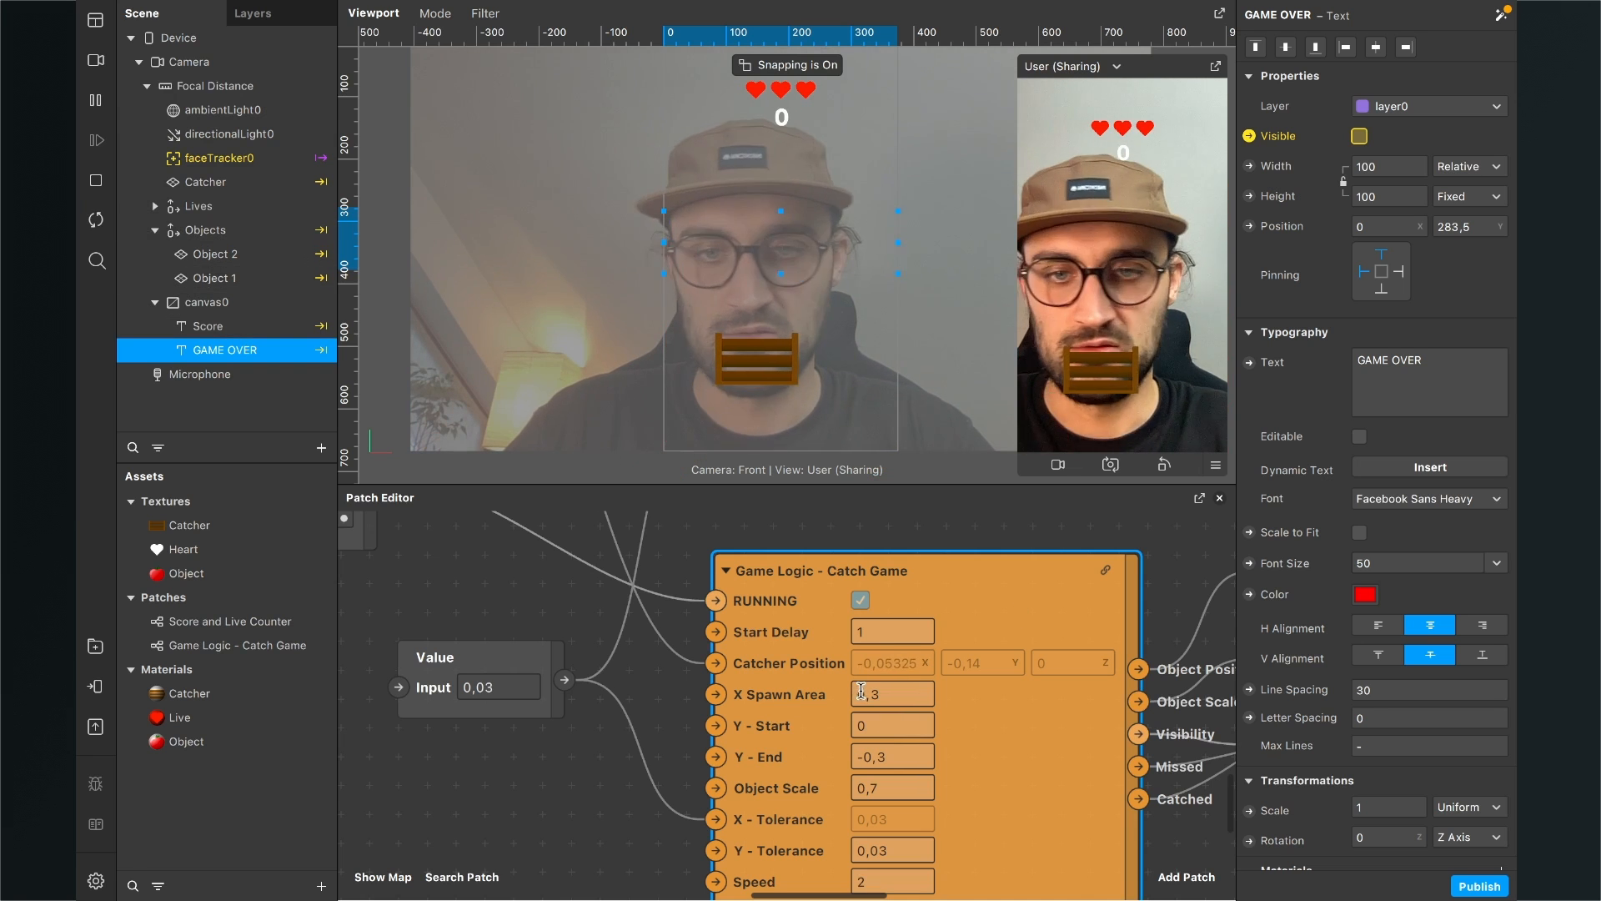
# Step: Restore Y - Start to 0,3 on both Game Logic - Catch Game patches
pyautogui.click(888, 721)
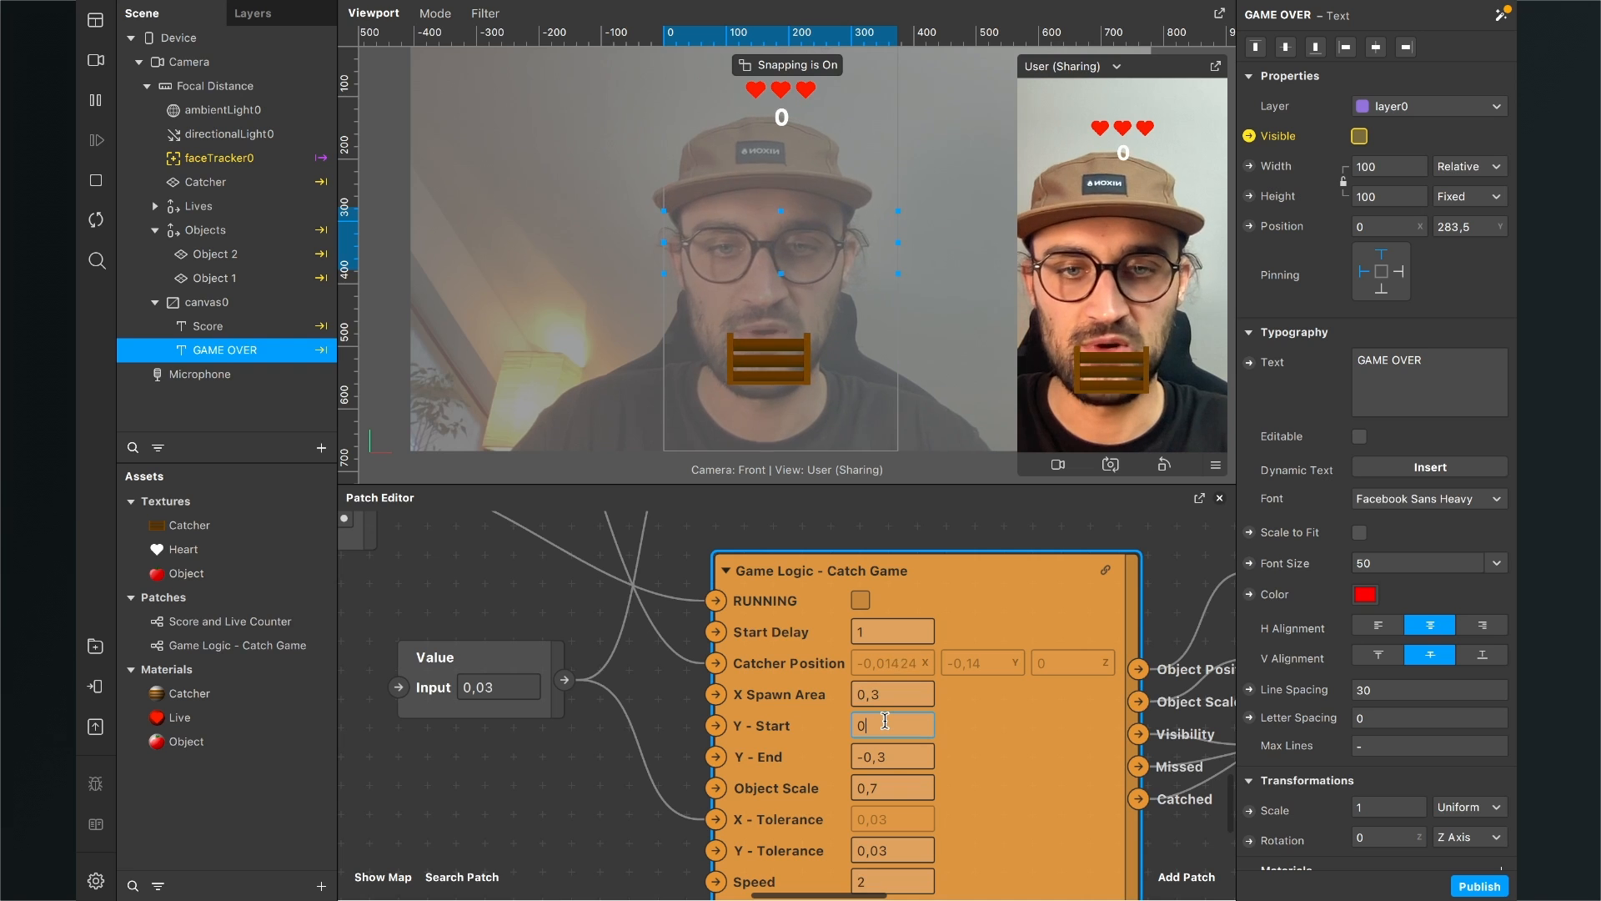
pyautogui.write(',')
pyautogui.press('Return')
pyautogui.scroll(-3, 890, 684)
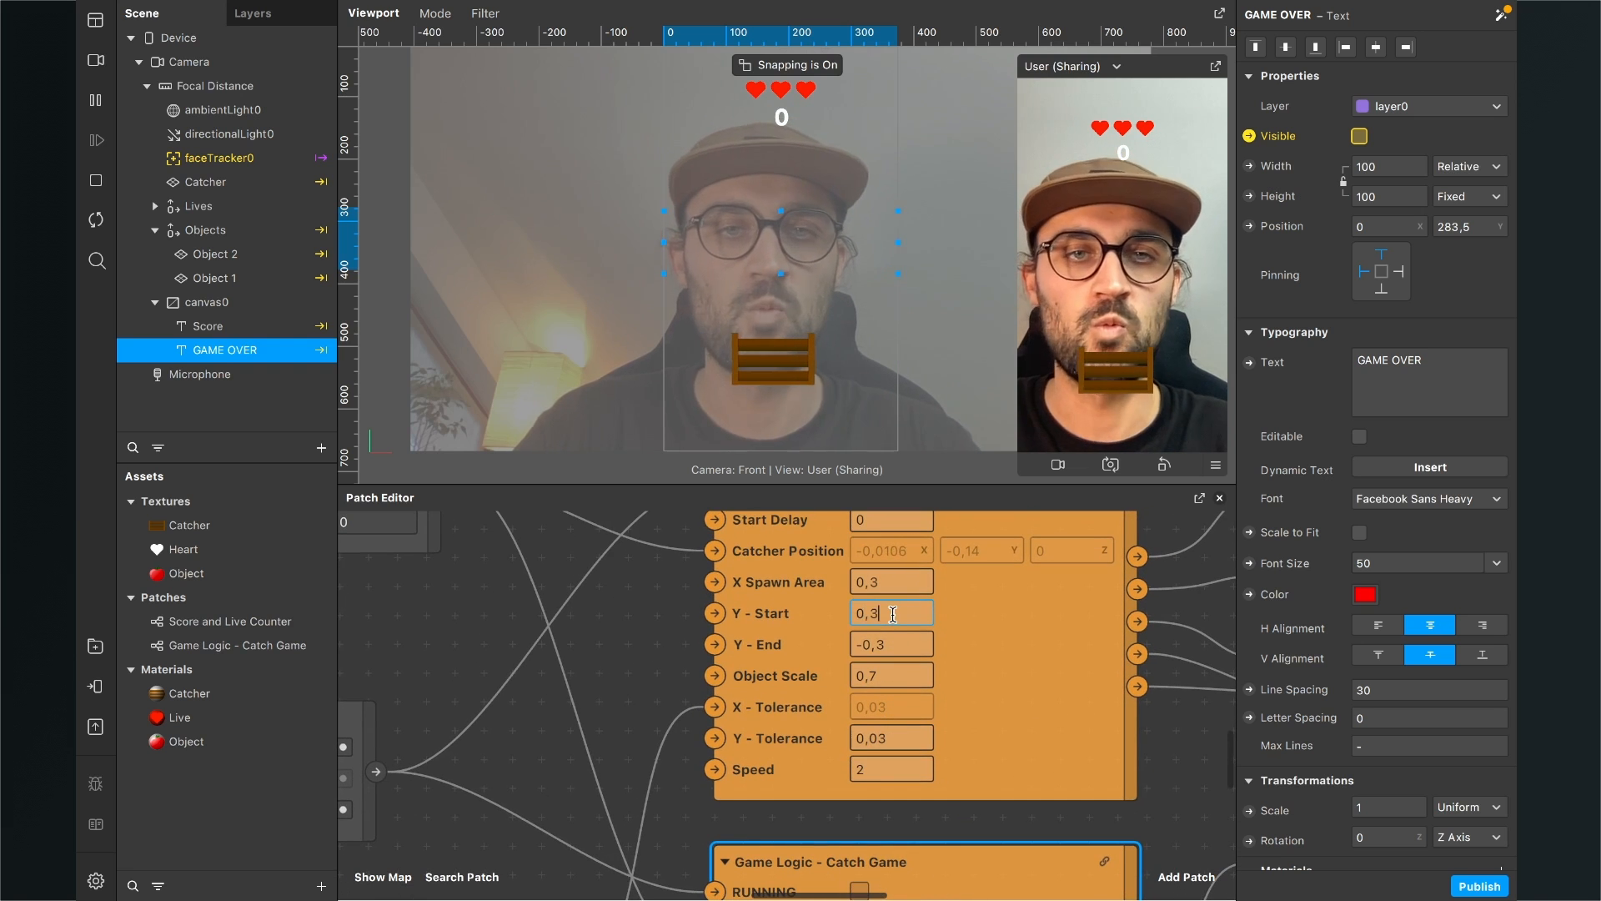
pyautogui.write('3')
pyautogui.press('Return')
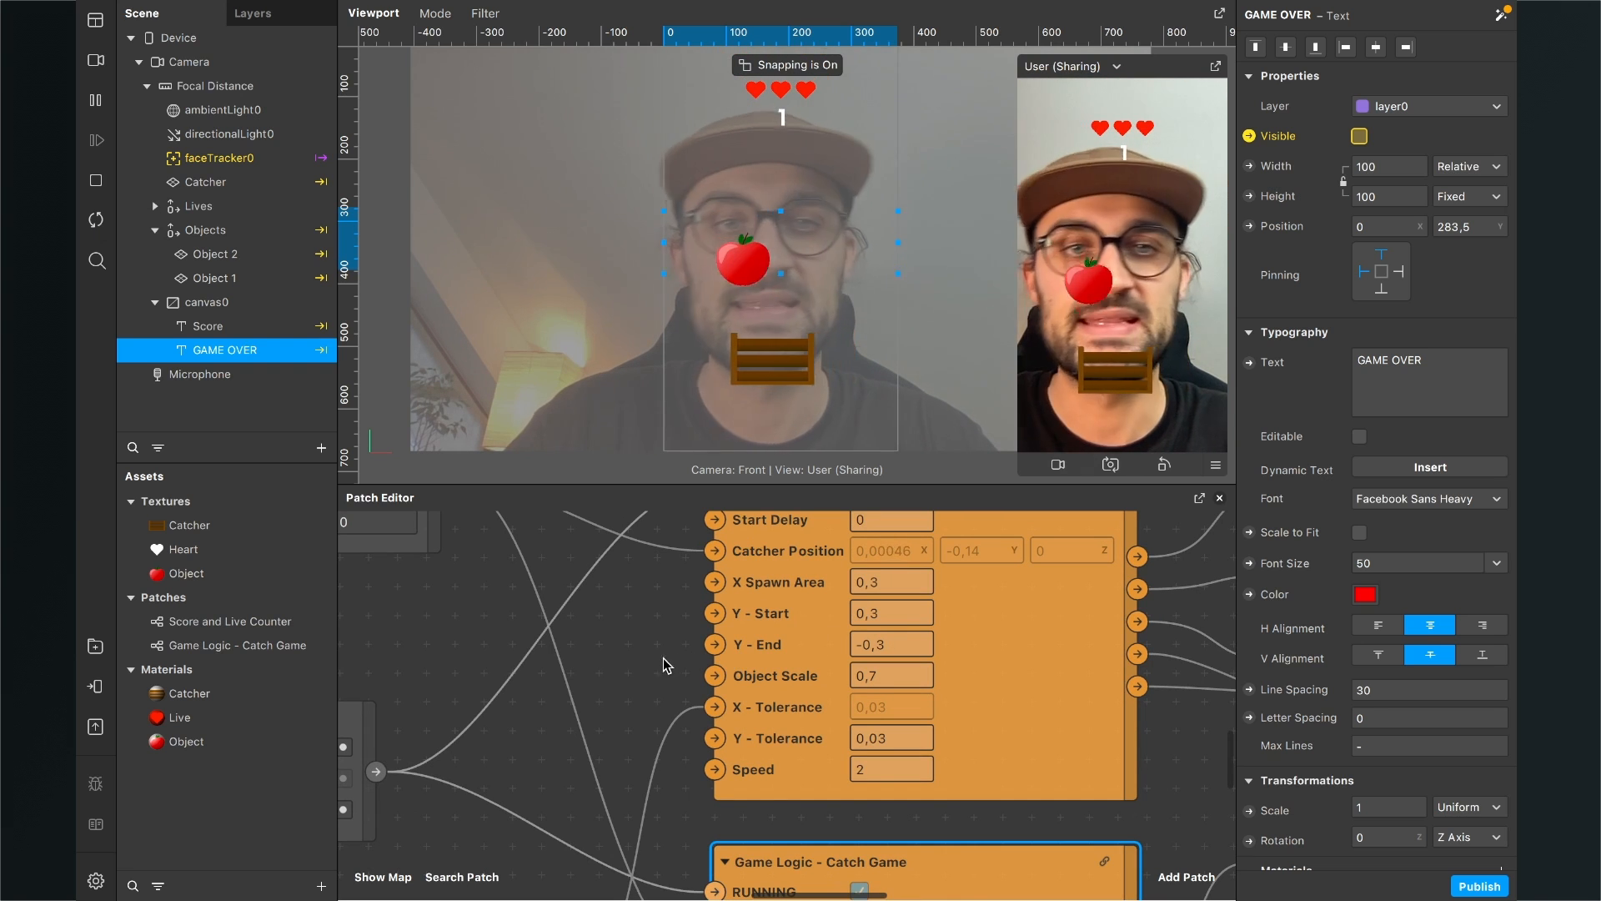
# Step: Add a Camera patch from the scene to the far left of the Switch patch and move the Screen Tap patch below it
pyautogui.scroll(-5, 652, 709)
pyautogui.scroll(3, 653, 709)
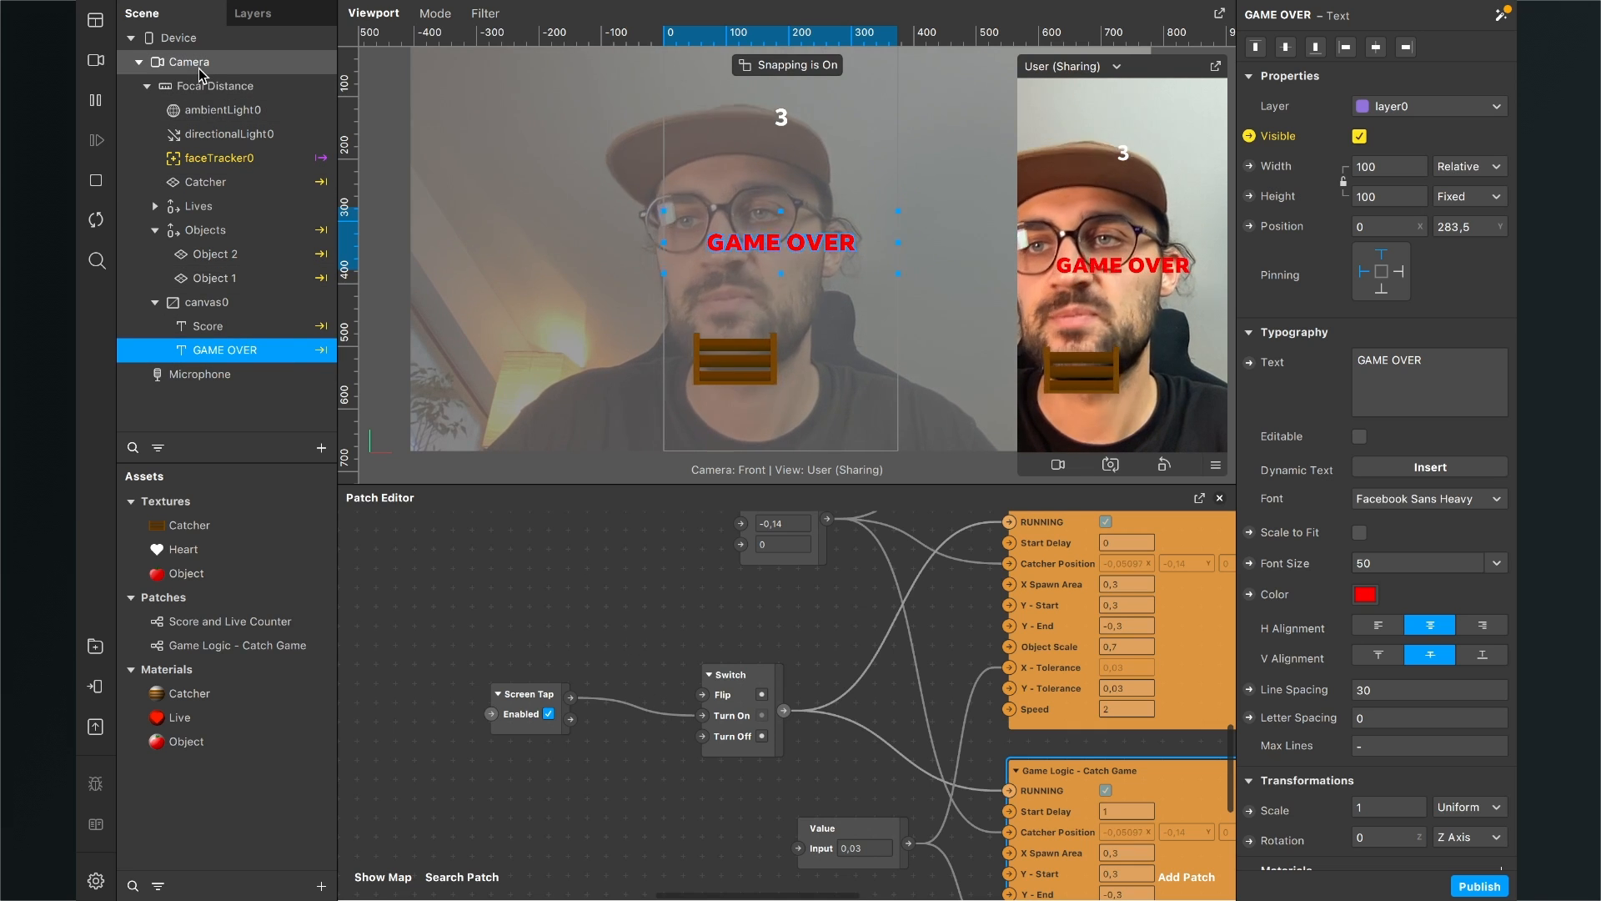
pyautogui.moveTo(185, 66); pyautogui.dragTo(459, 677)
pyautogui.hscroll(-2, 387, 698)
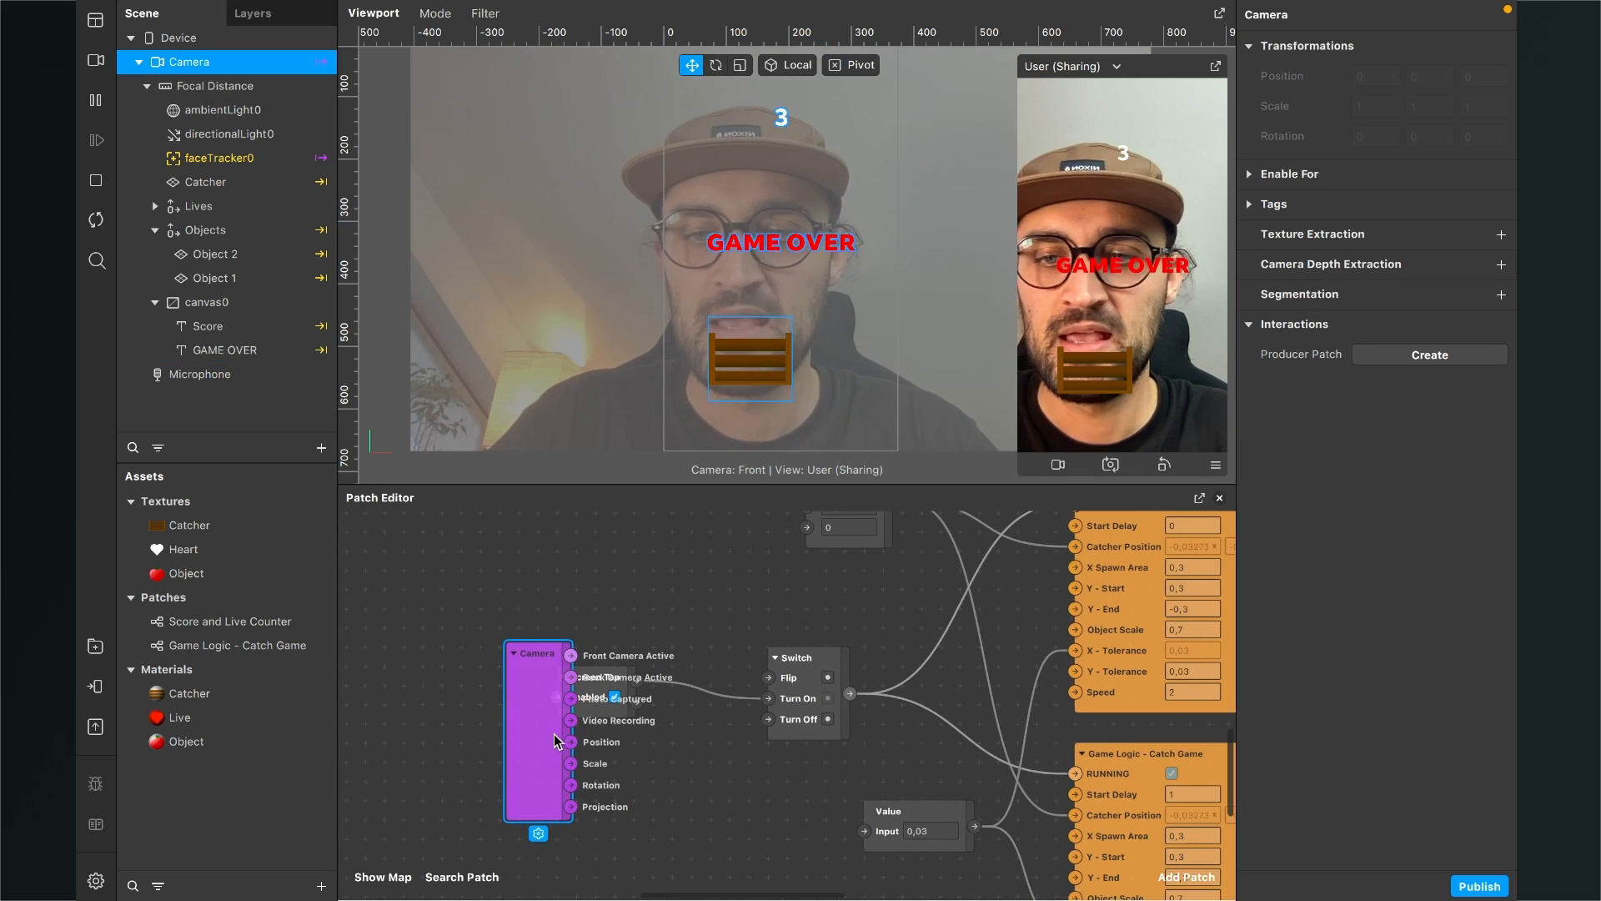
pyautogui.moveTo(550, 729); pyautogui.dragTo(403, 640)
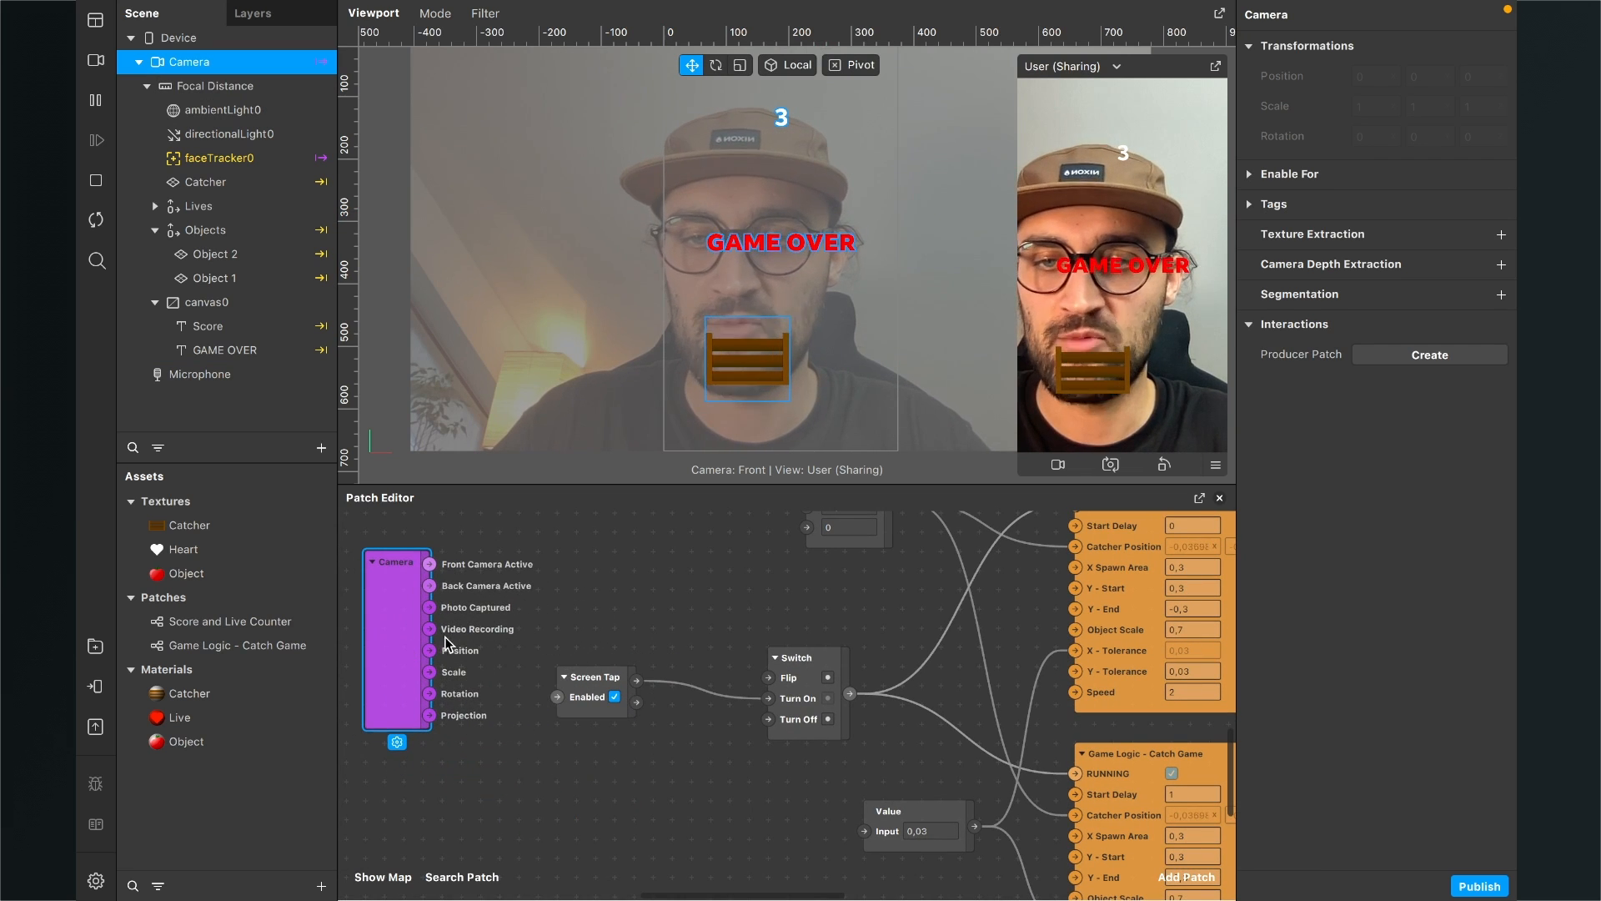
pyautogui.moveTo(587, 690); pyautogui.dragTo(549, 767)
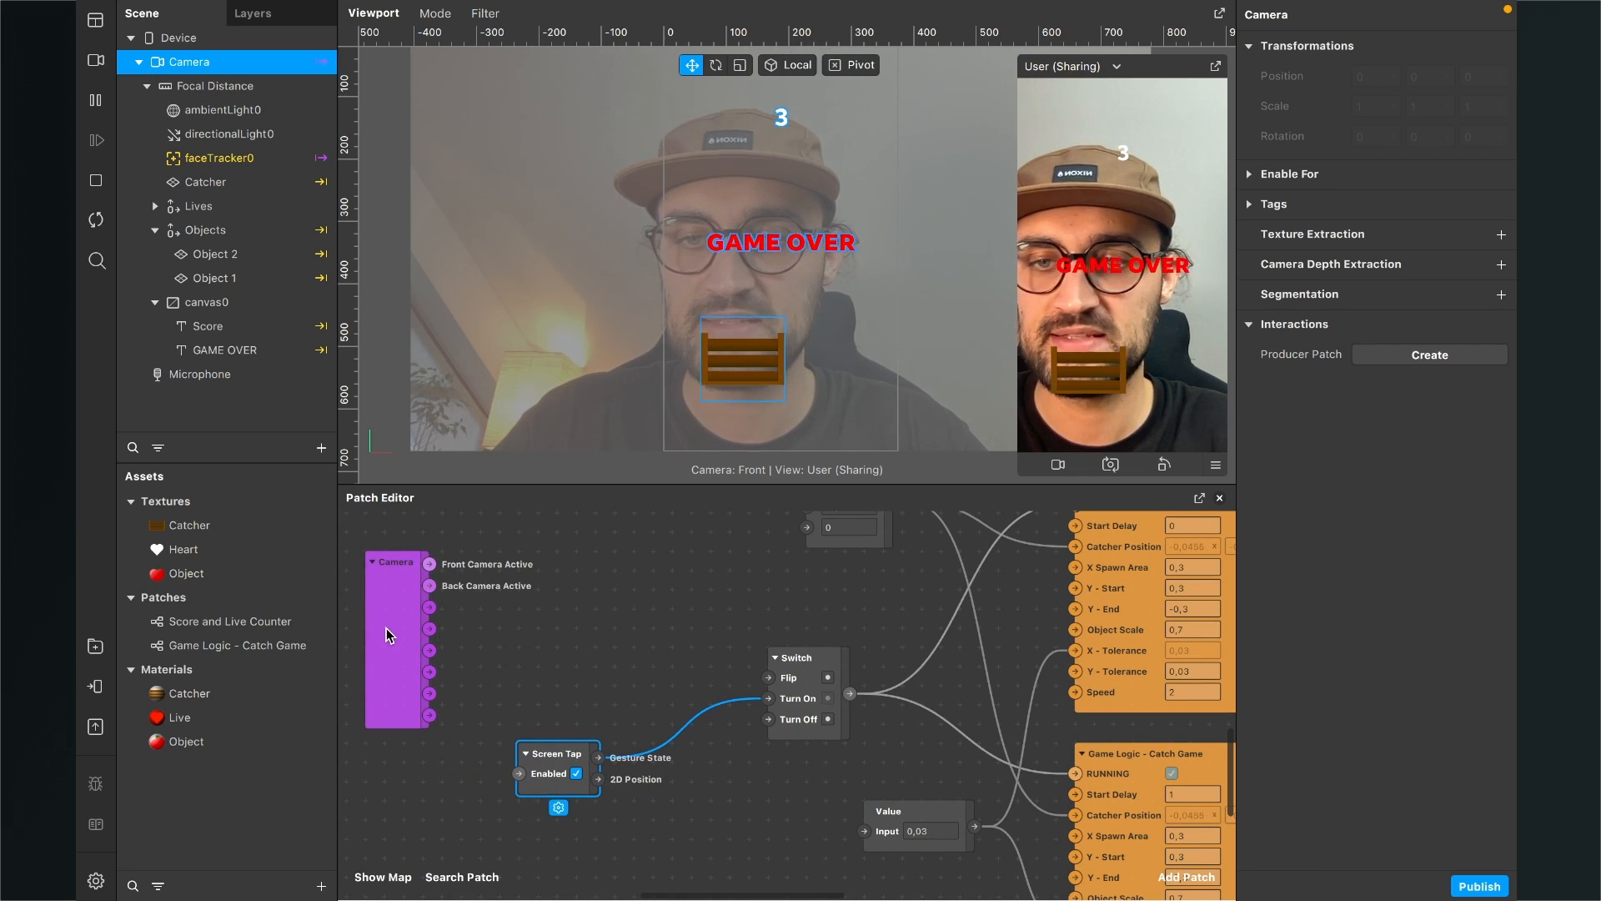
# Step: Connect the Camera patch's Video Recording output through a Pulse patch to the Switch's Turn On input and restart the preview
pyautogui.click(391, 635)
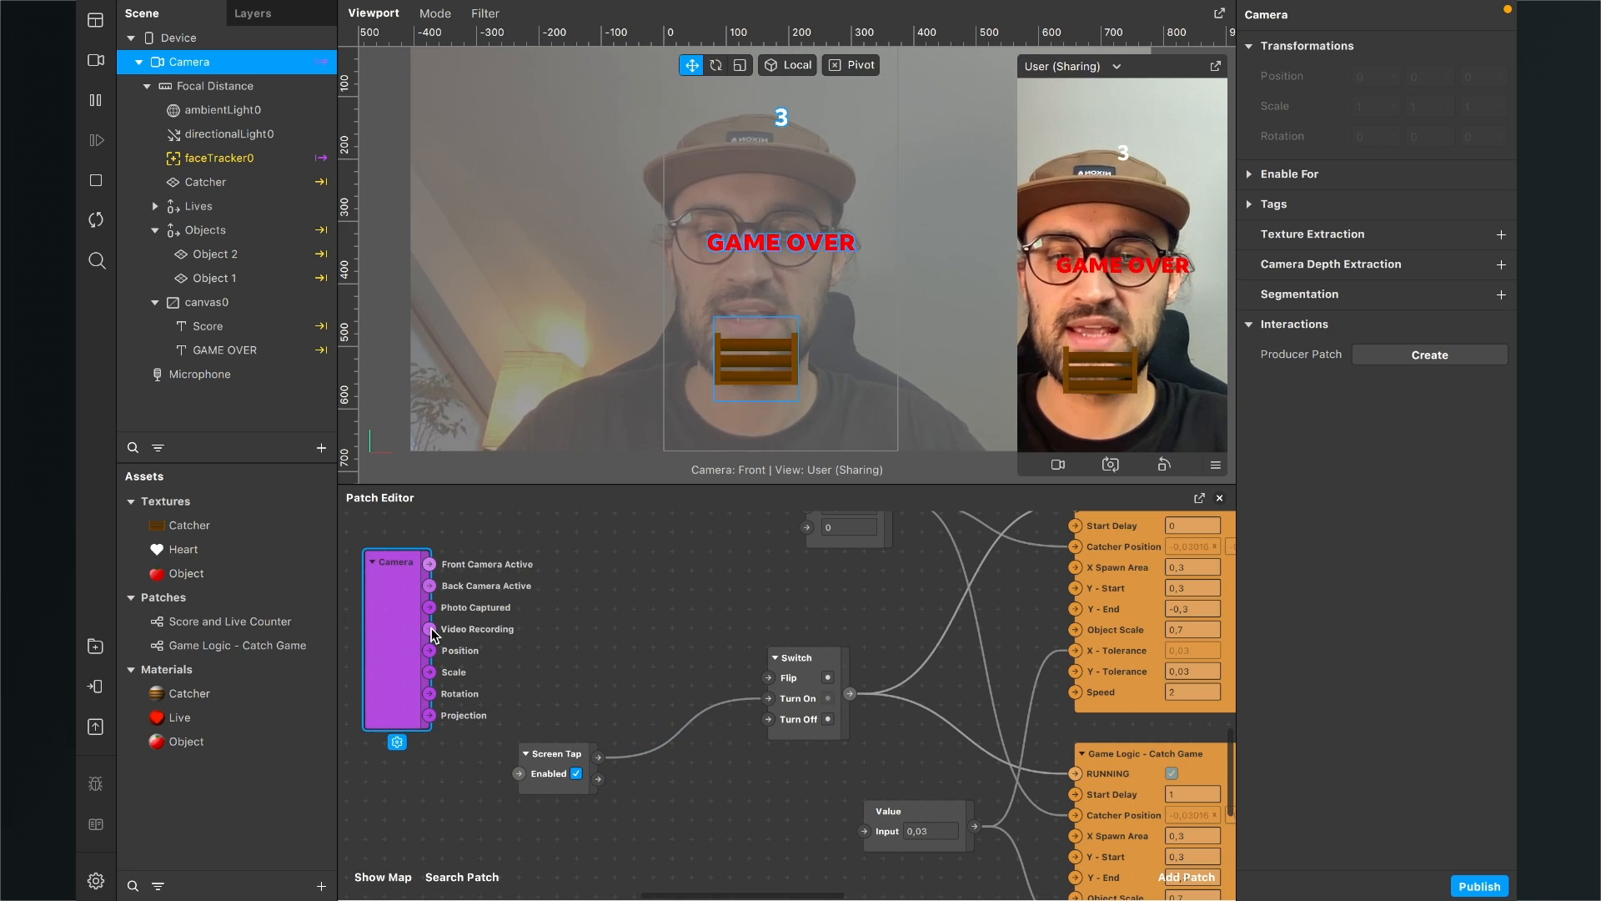
pyautogui.moveTo(430, 629); pyautogui.dragTo(768, 697)
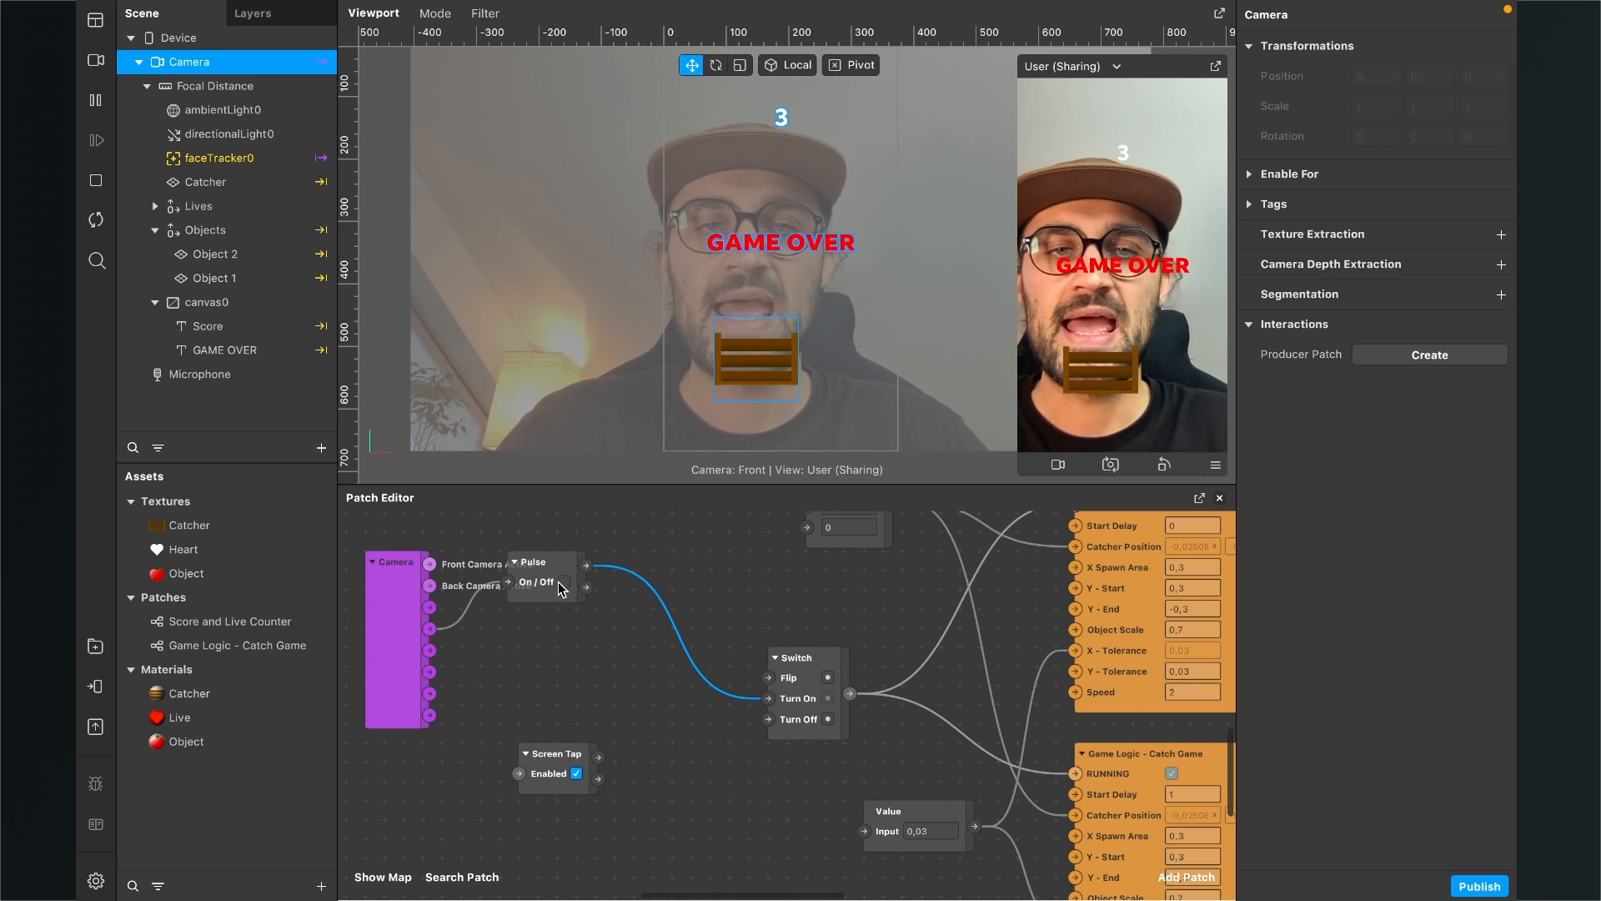
pyautogui.moveTo(564, 587); pyautogui.dragTo(575, 624)
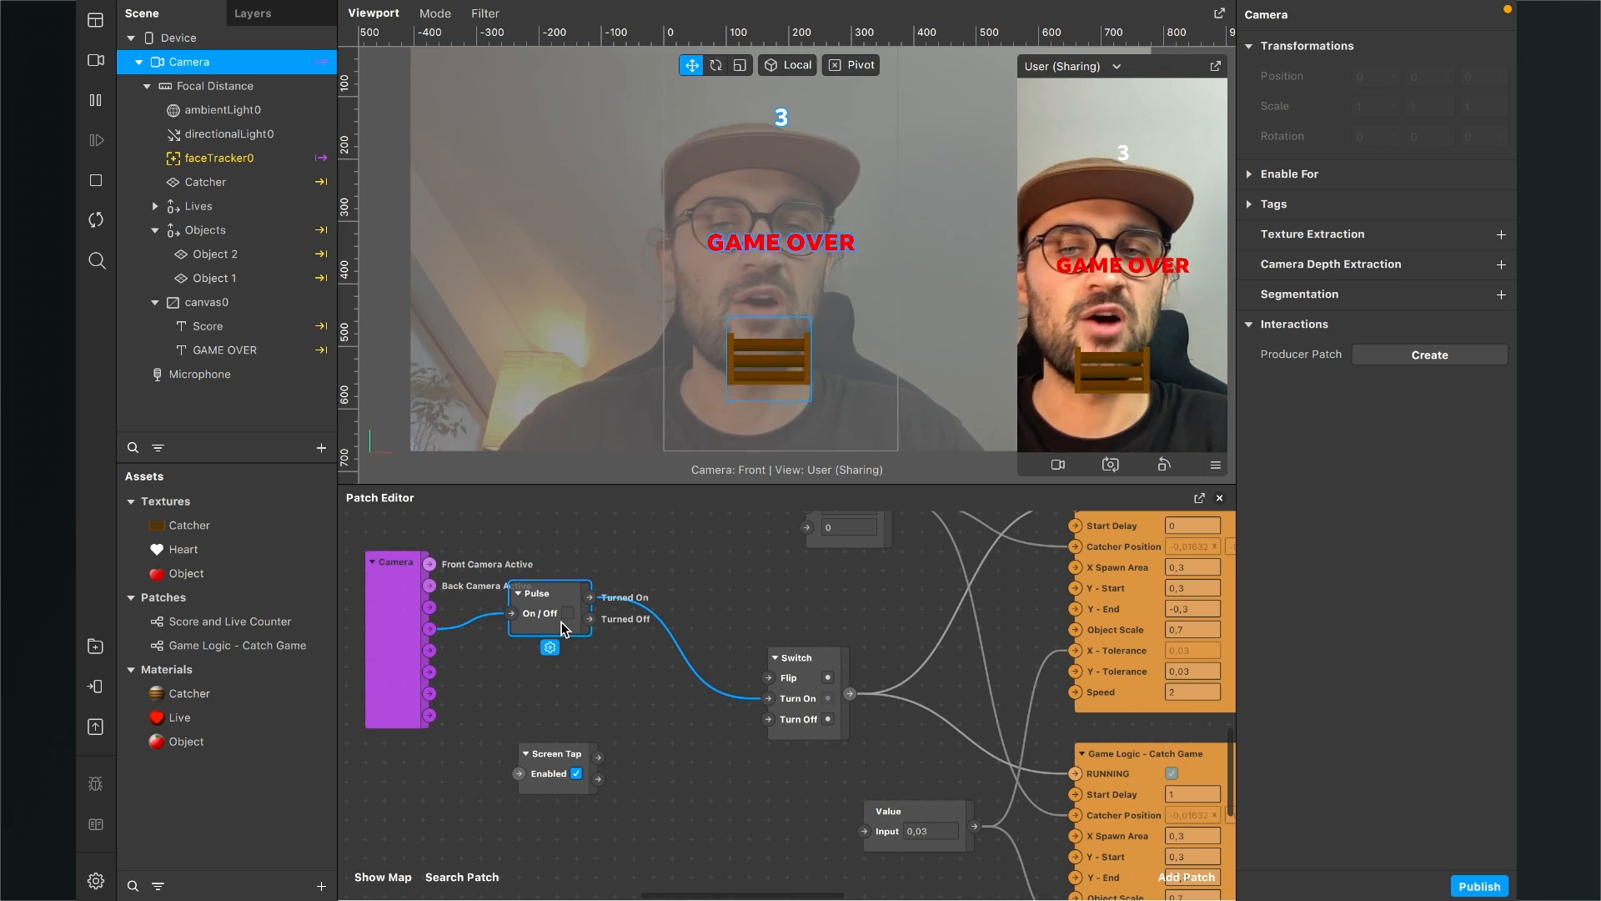
pyautogui.click(97, 221)
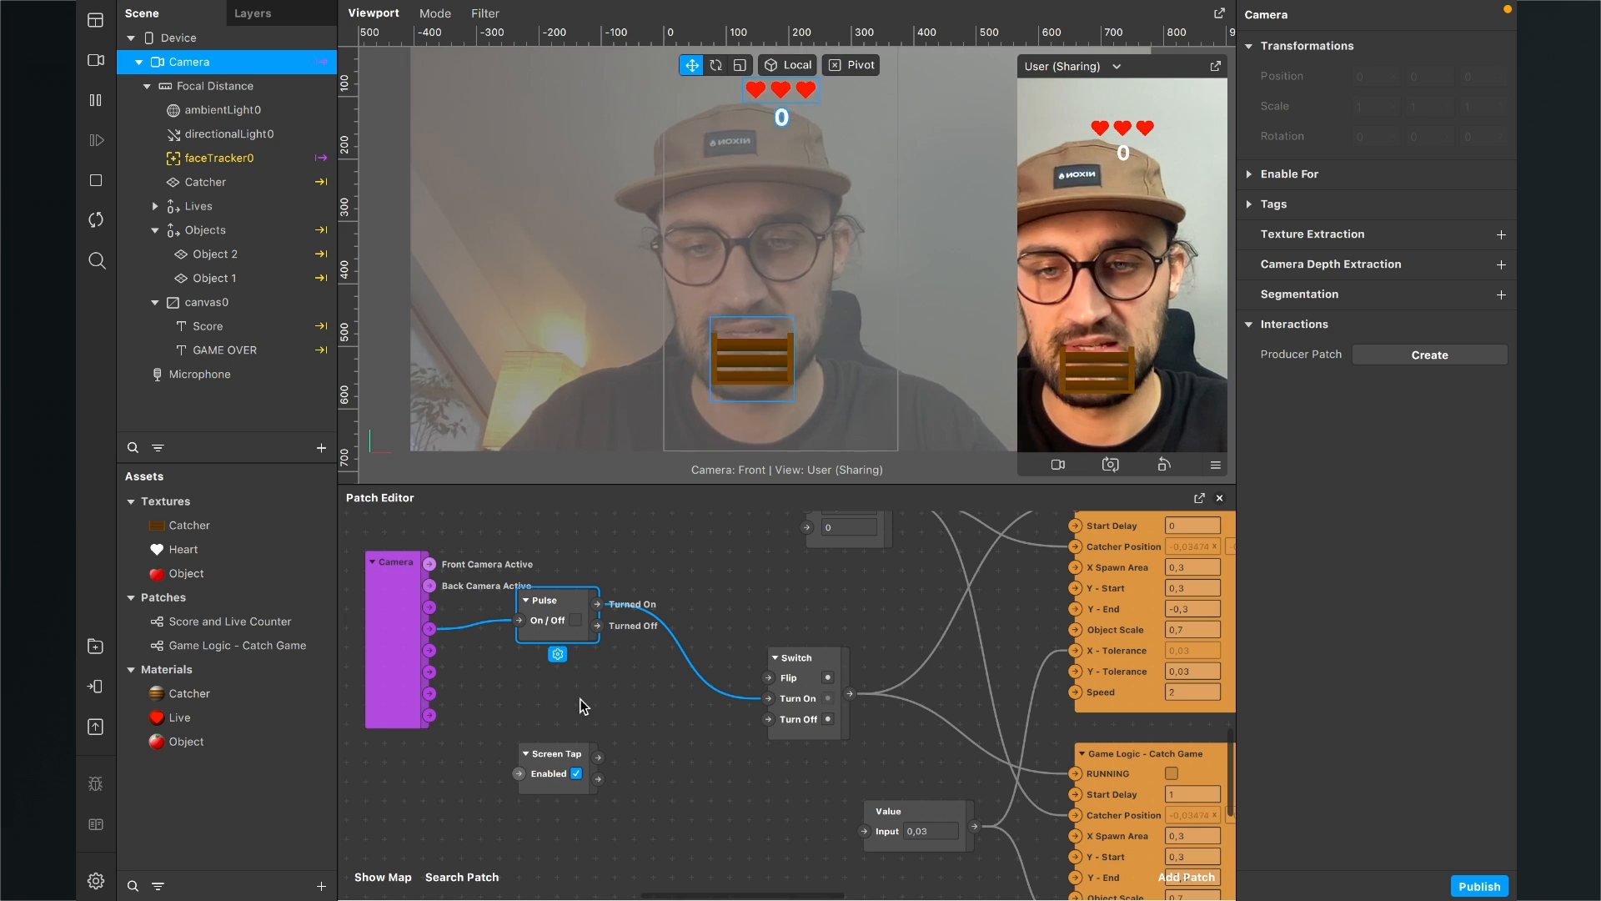
# Step: Connect the Screen Tap patch's Gesture State output to the Switch's Turn On input and restart the preview after a test game
pyautogui.moveTo(598, 757); pyautogui.dragTo(769, 699)
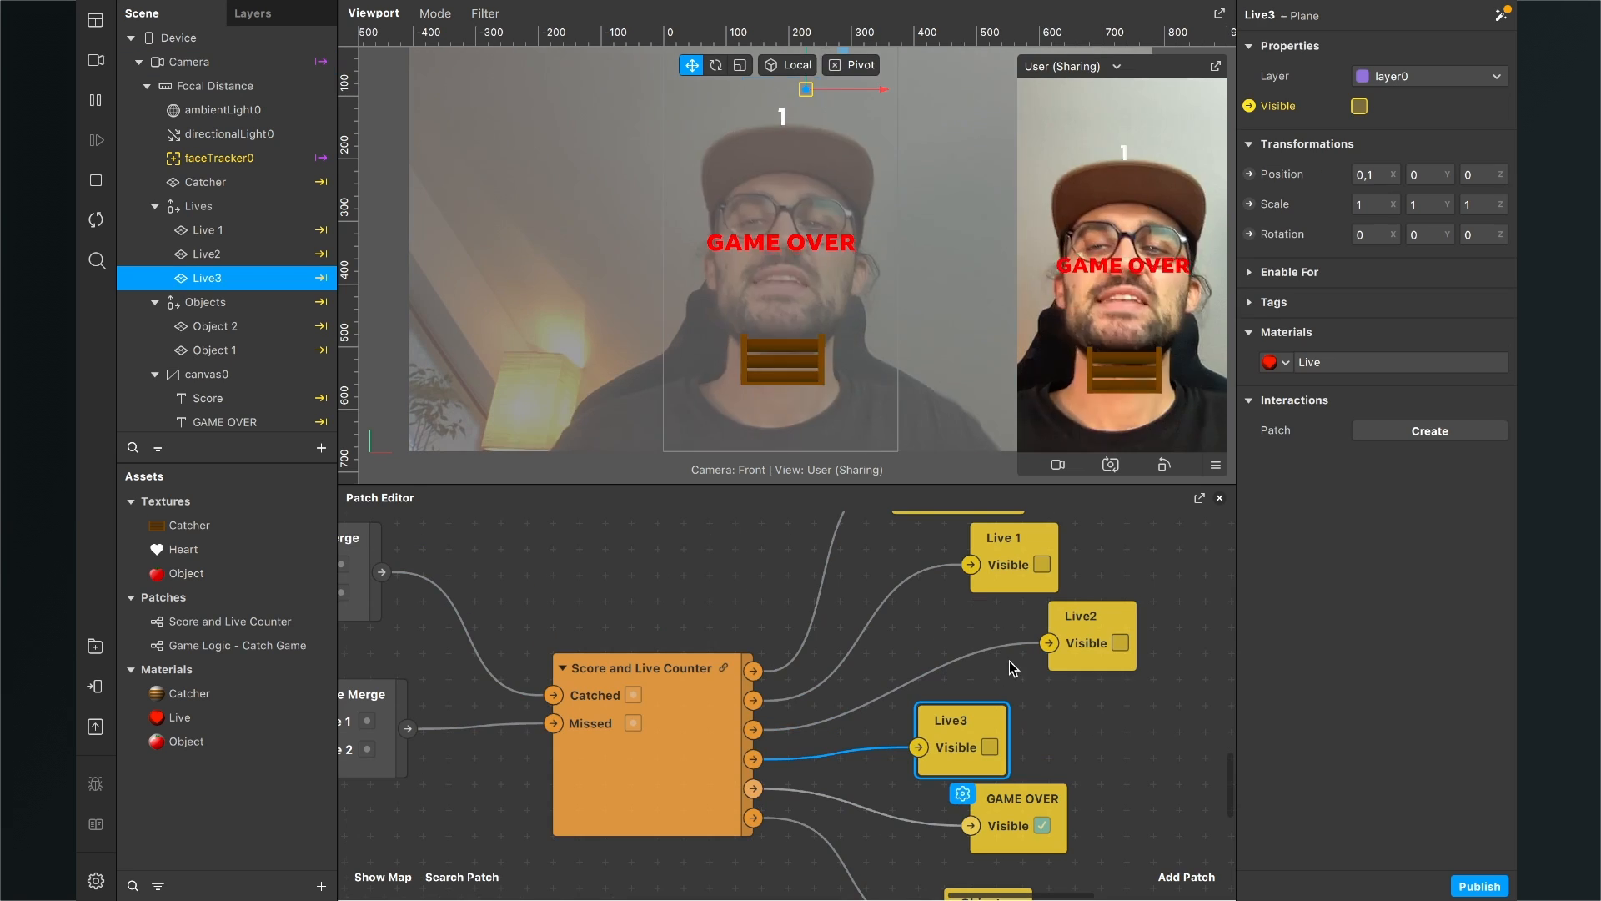
pyautogui.click(96, 221)
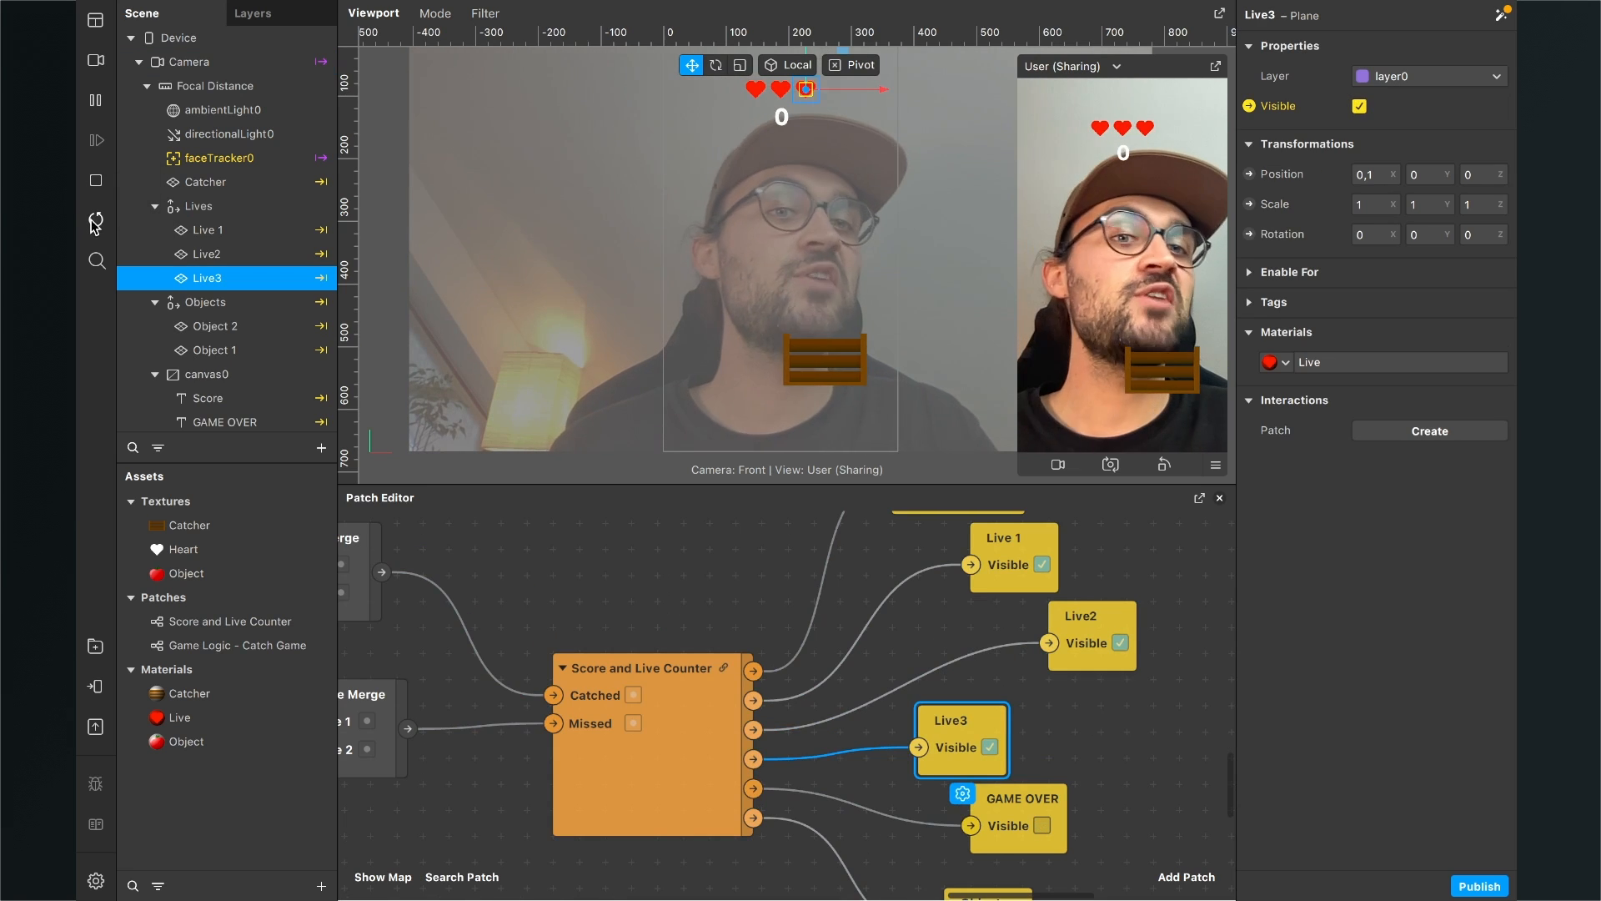